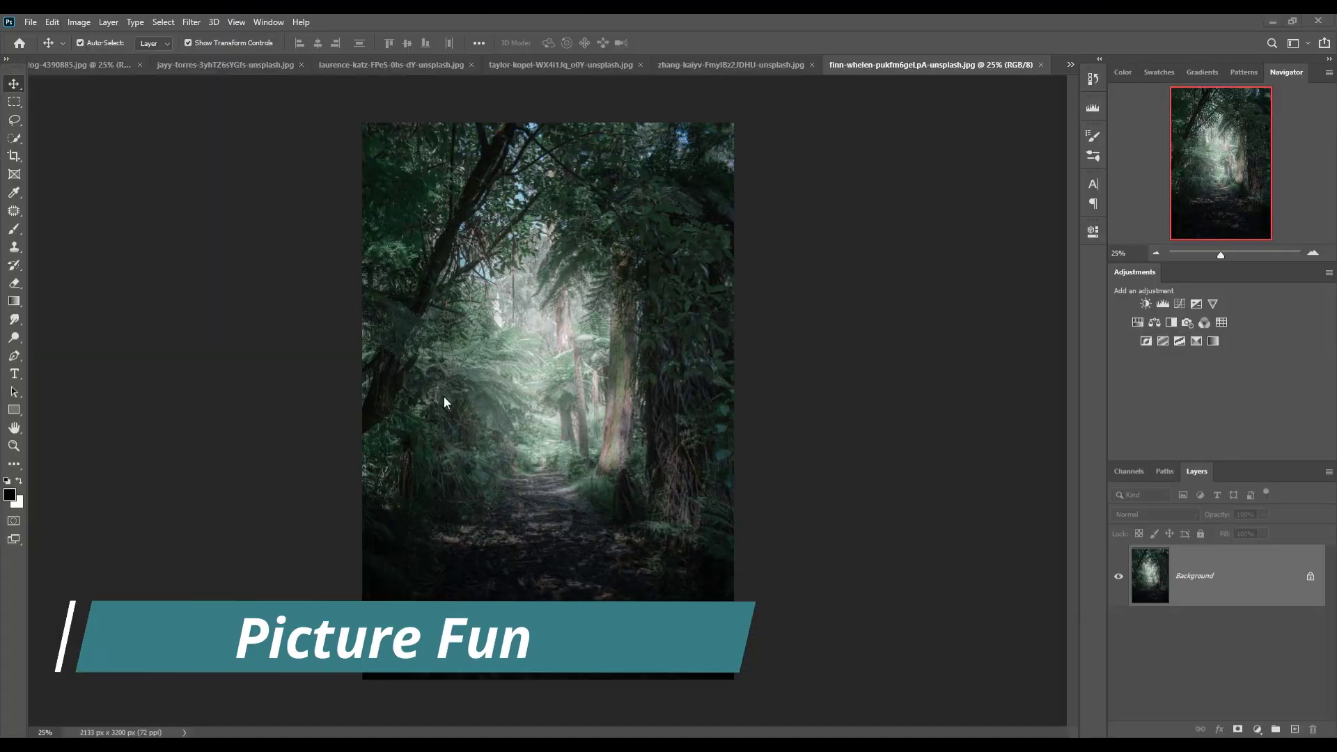
Create a new blank document from the 3840 × 2160 preset
click(31, 22)
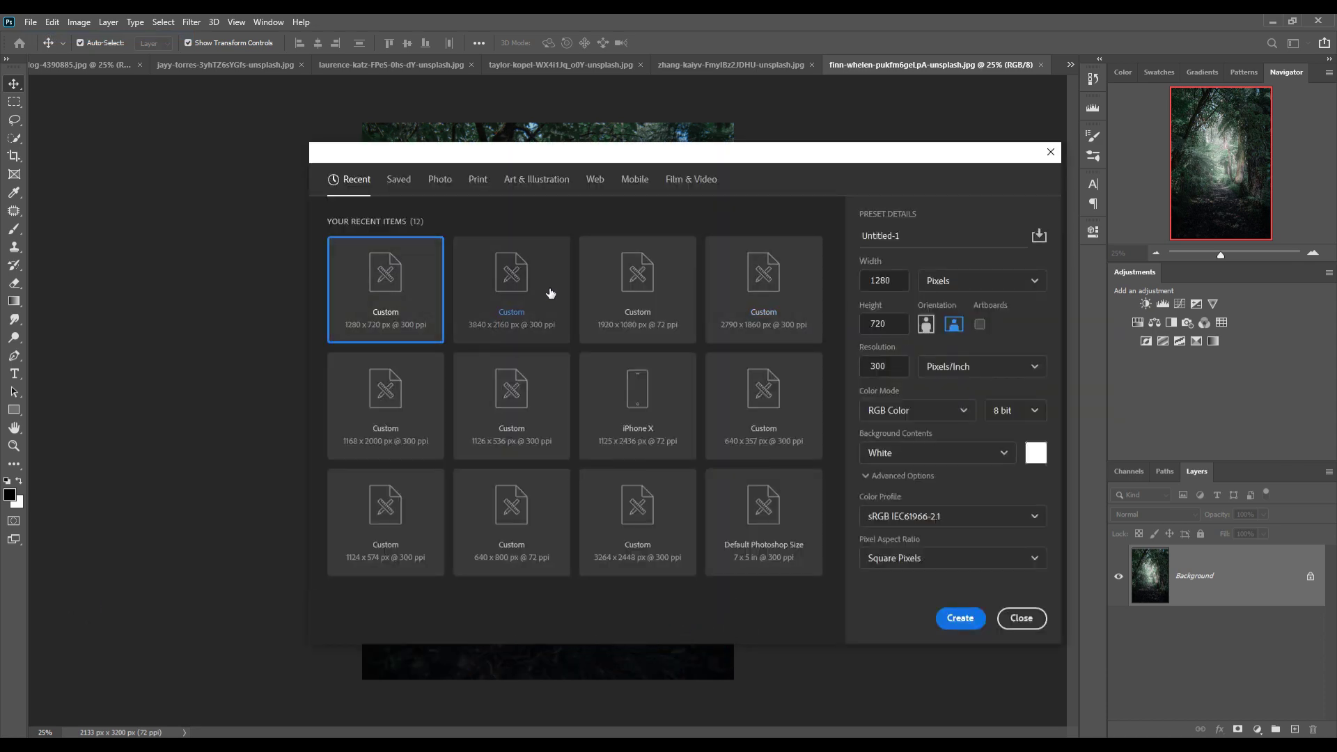
click(527, 289)
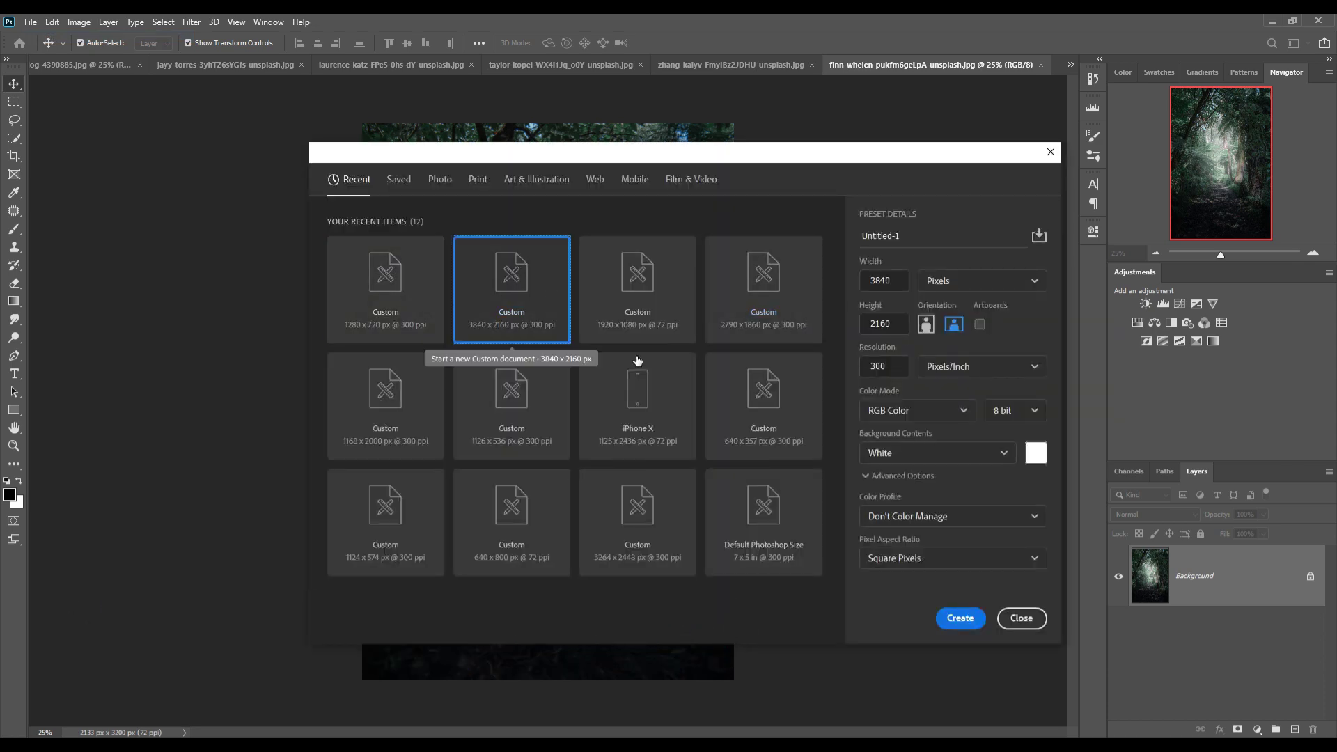
click(960, 618)
Crop the canvas to a tall 2268 × 2508 px shape
click(14, 156)
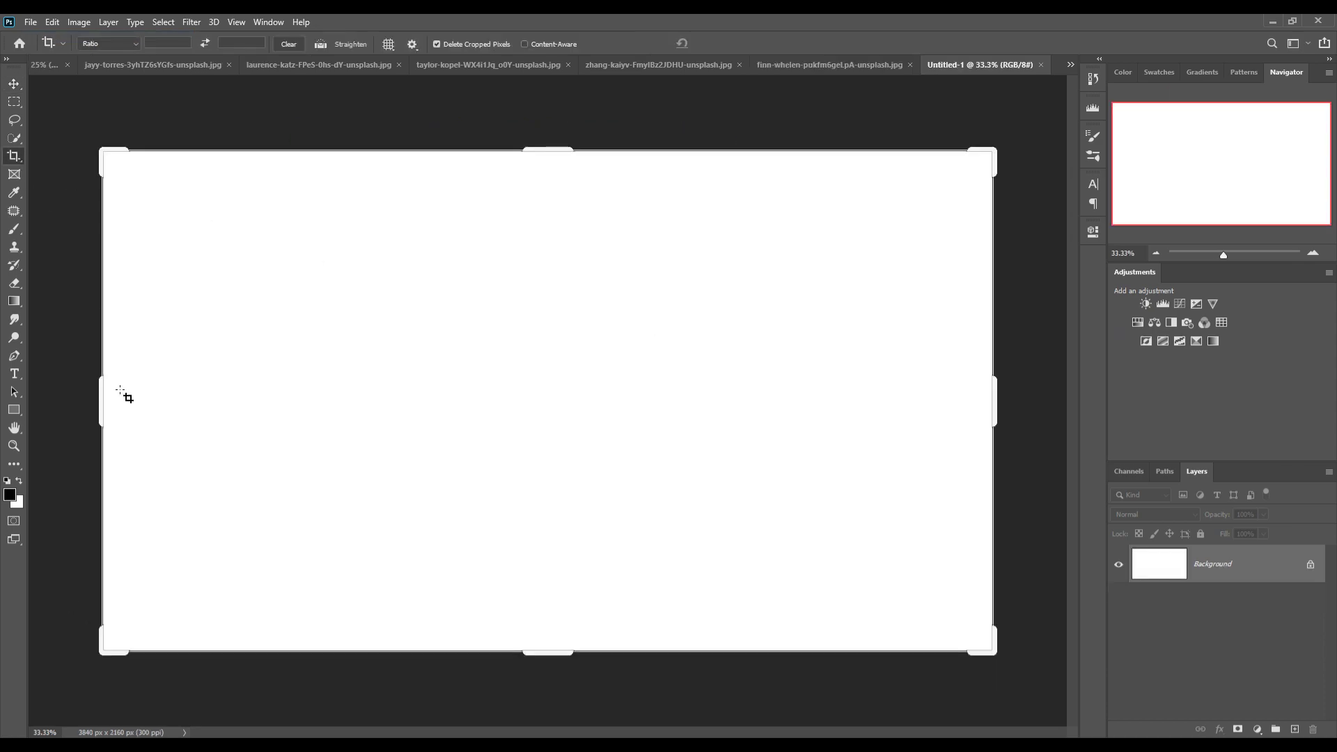
drag(104, 402, 295, 413)
drag(565, 146, 562, 113)
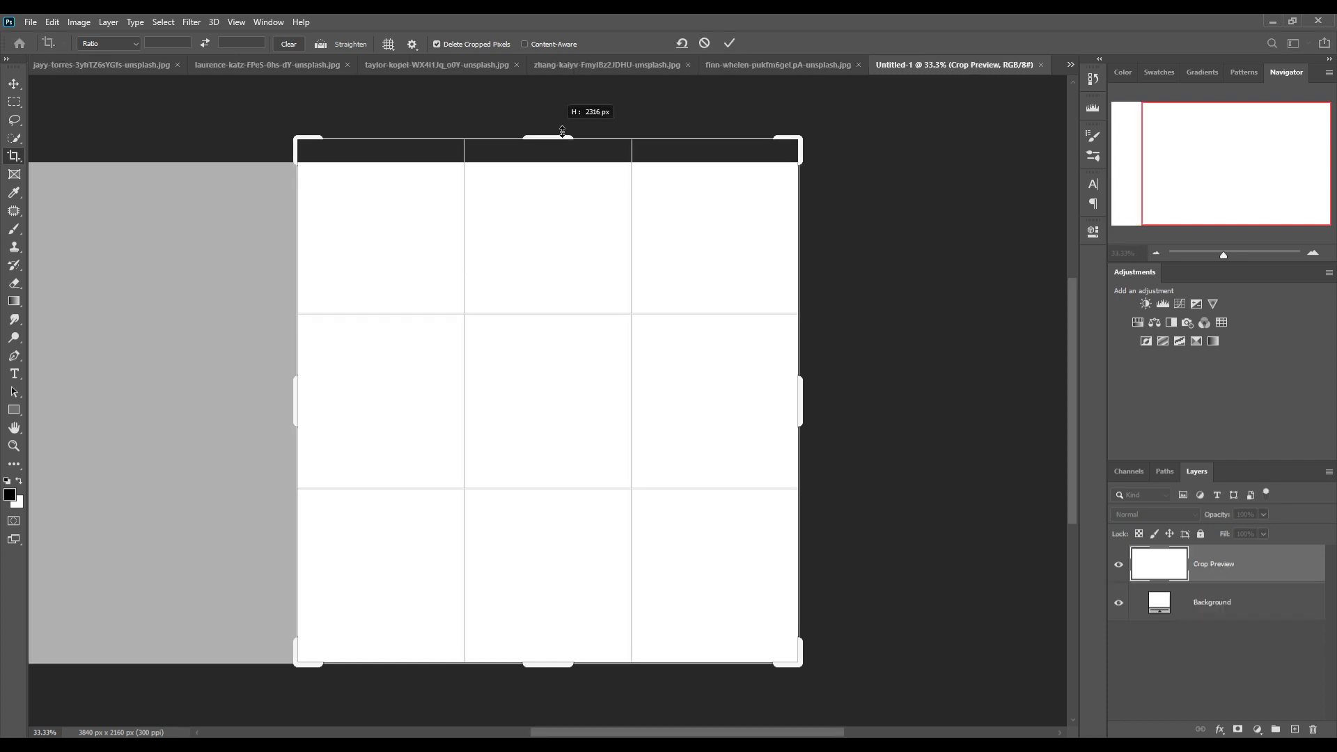
drag(298, 395, 284, 397)
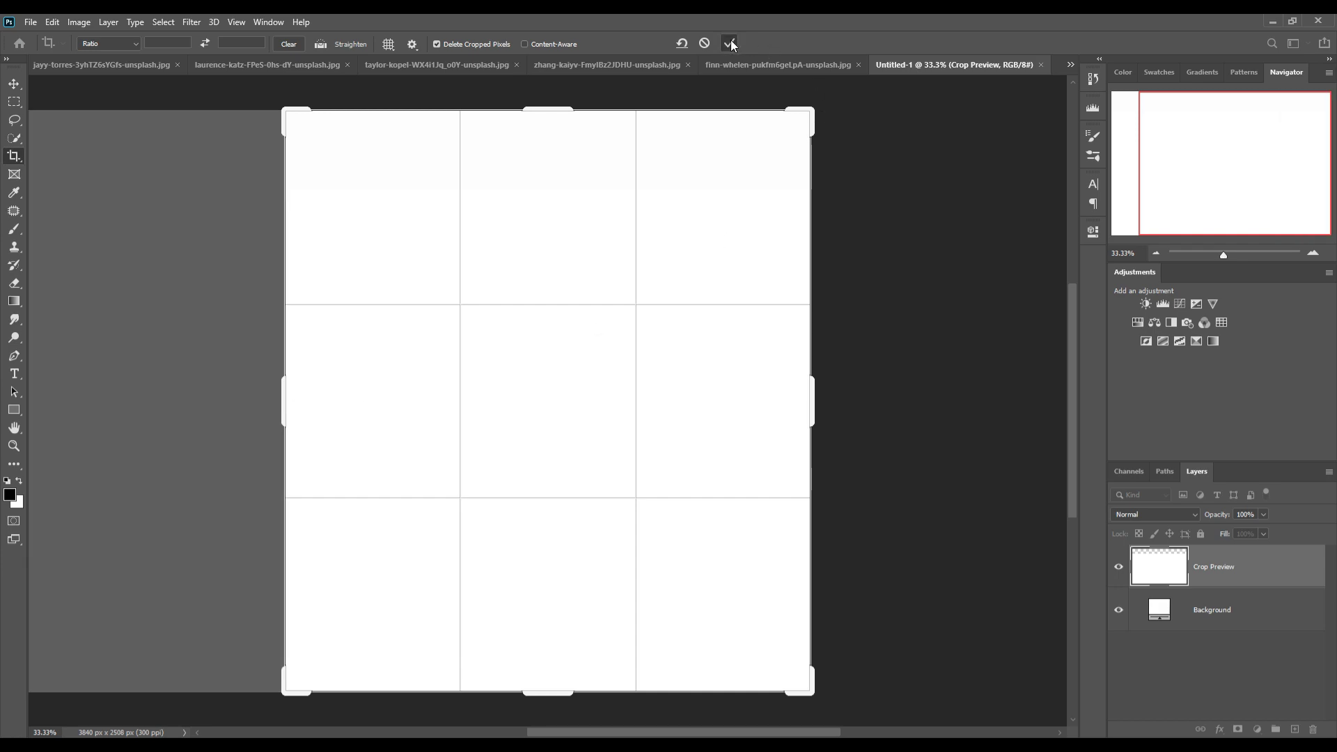
click(730, 43)
click(14, 84)
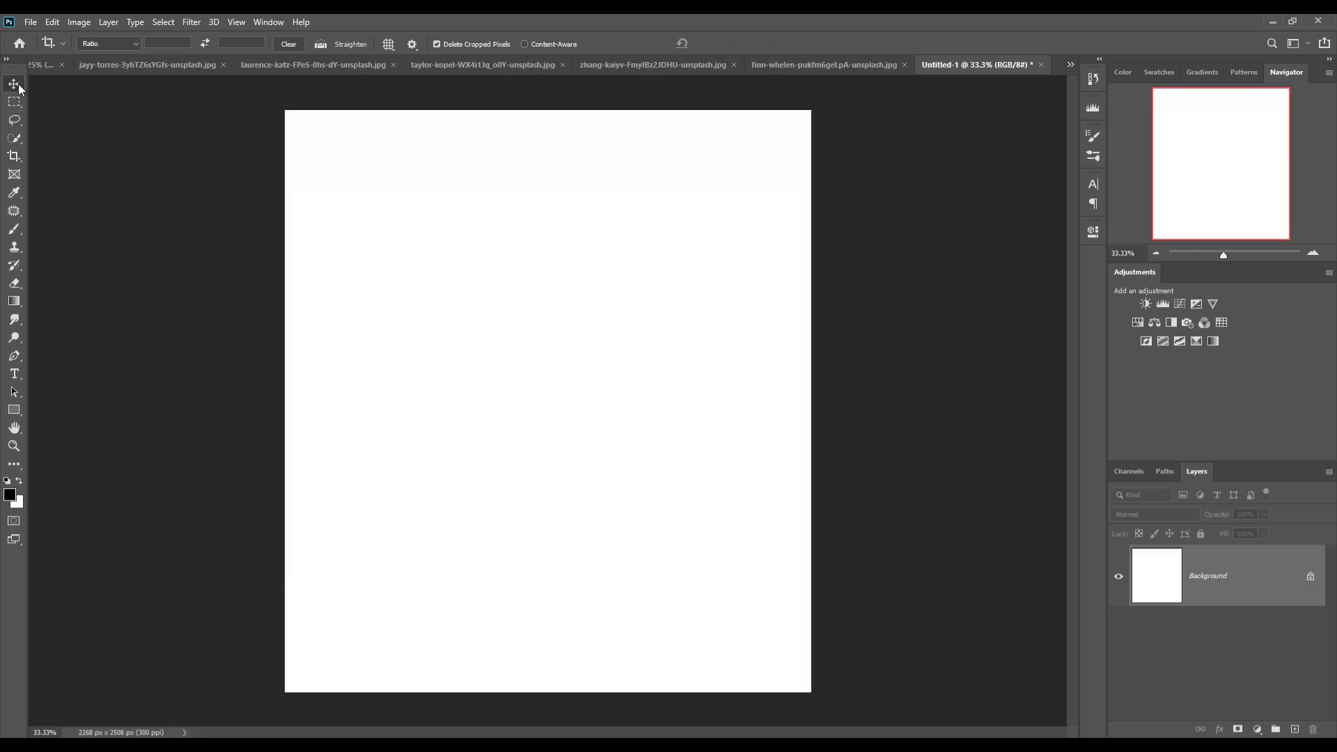
Close the misty forest photo and marquee-select the ground in the fence-and-city sunset photo
click(627, 66)
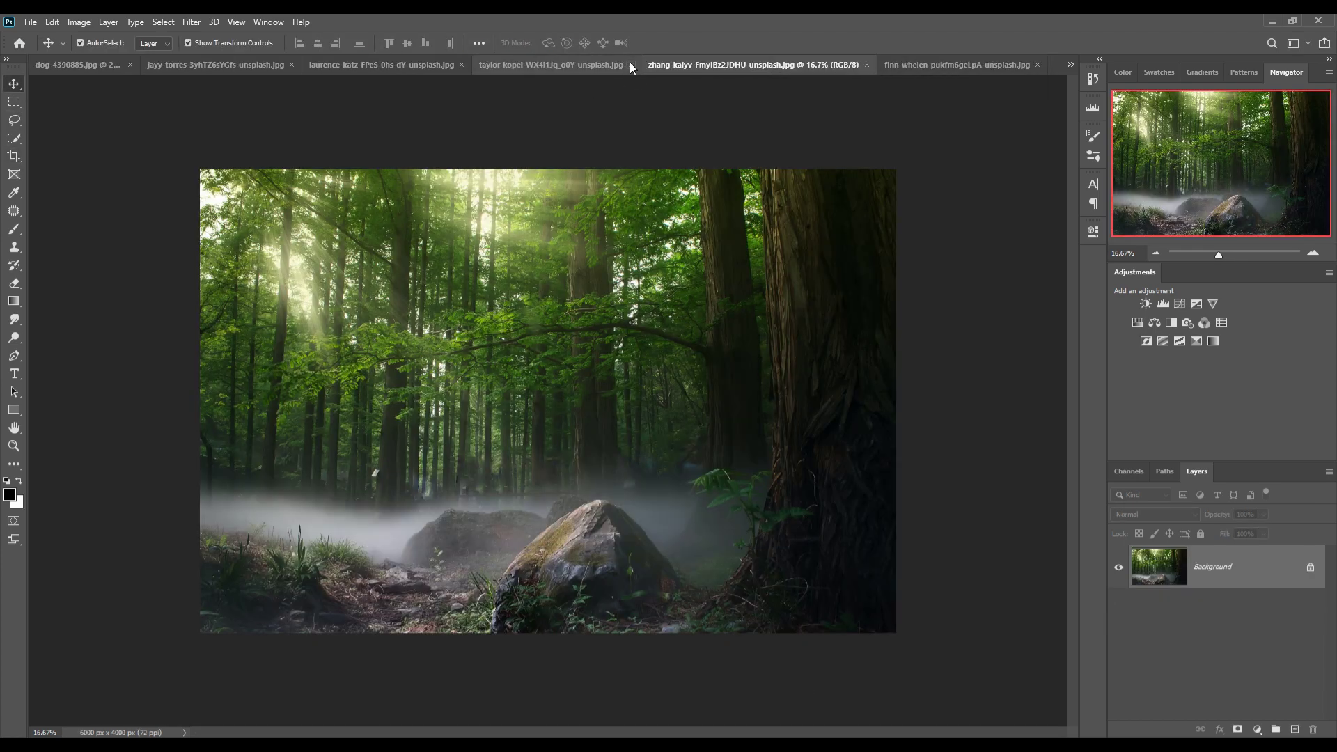
click(866, 64)
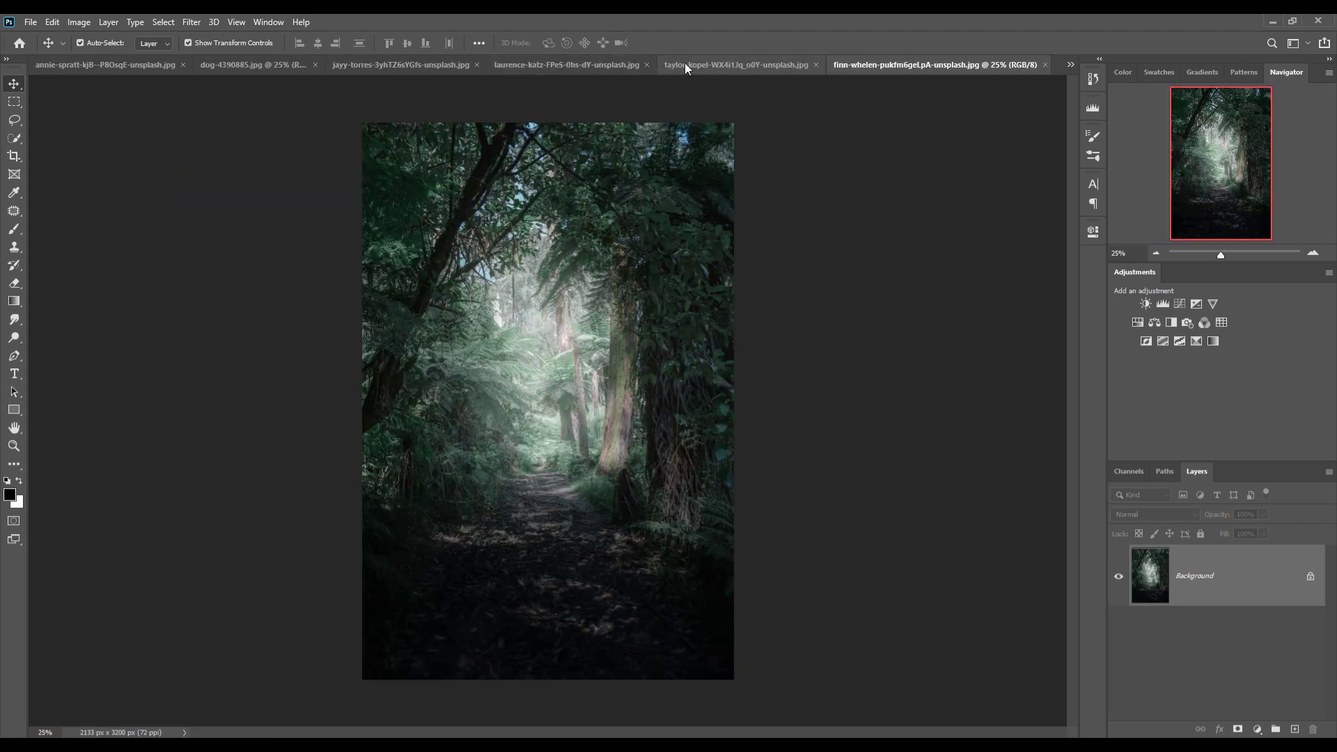
click(684, 63)
click(554, 65)
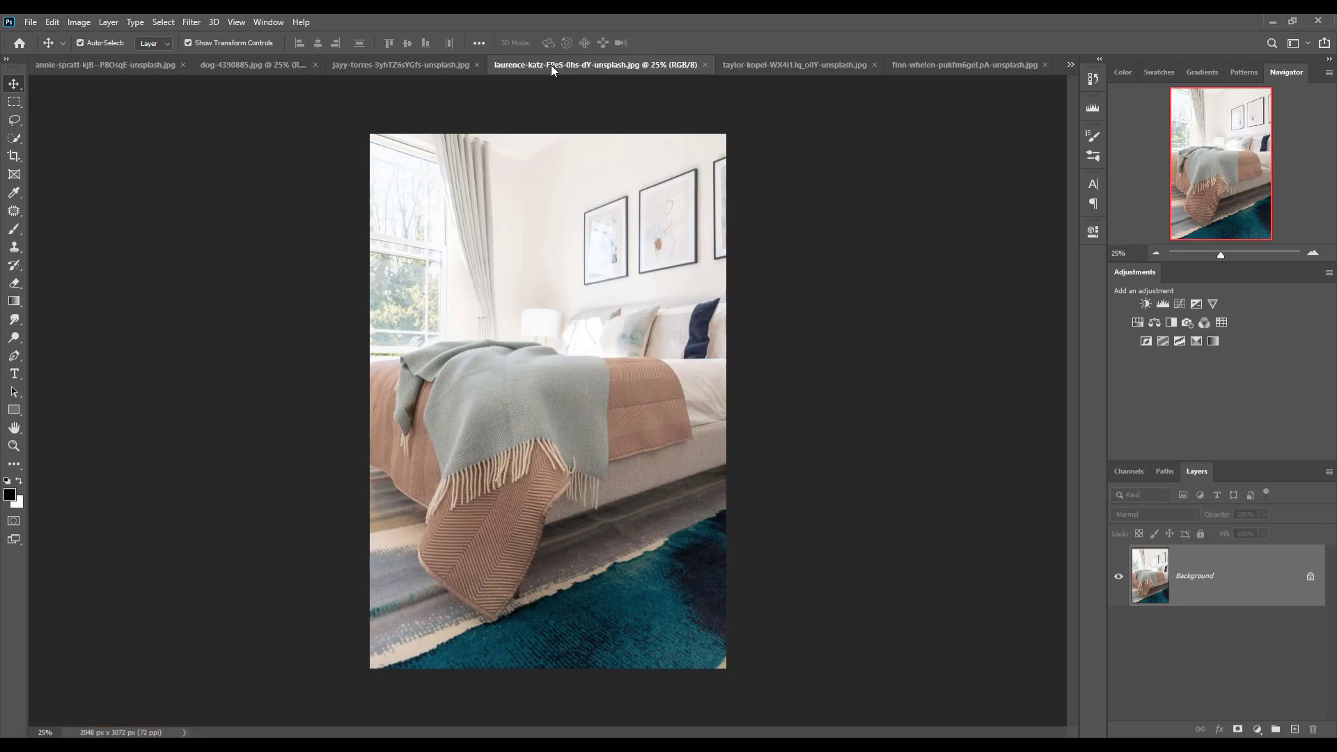
click(426, 66)
click(13, 104)
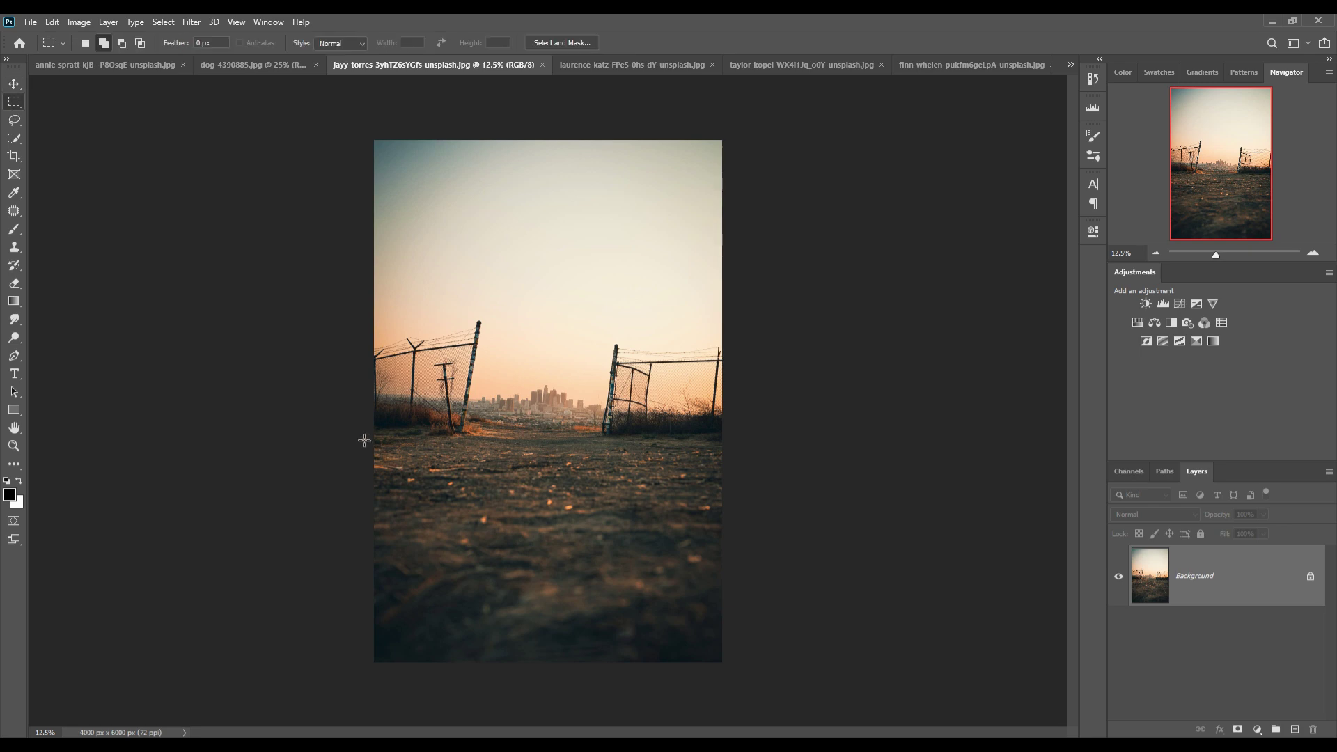
drag(377, 435, 804, 647)
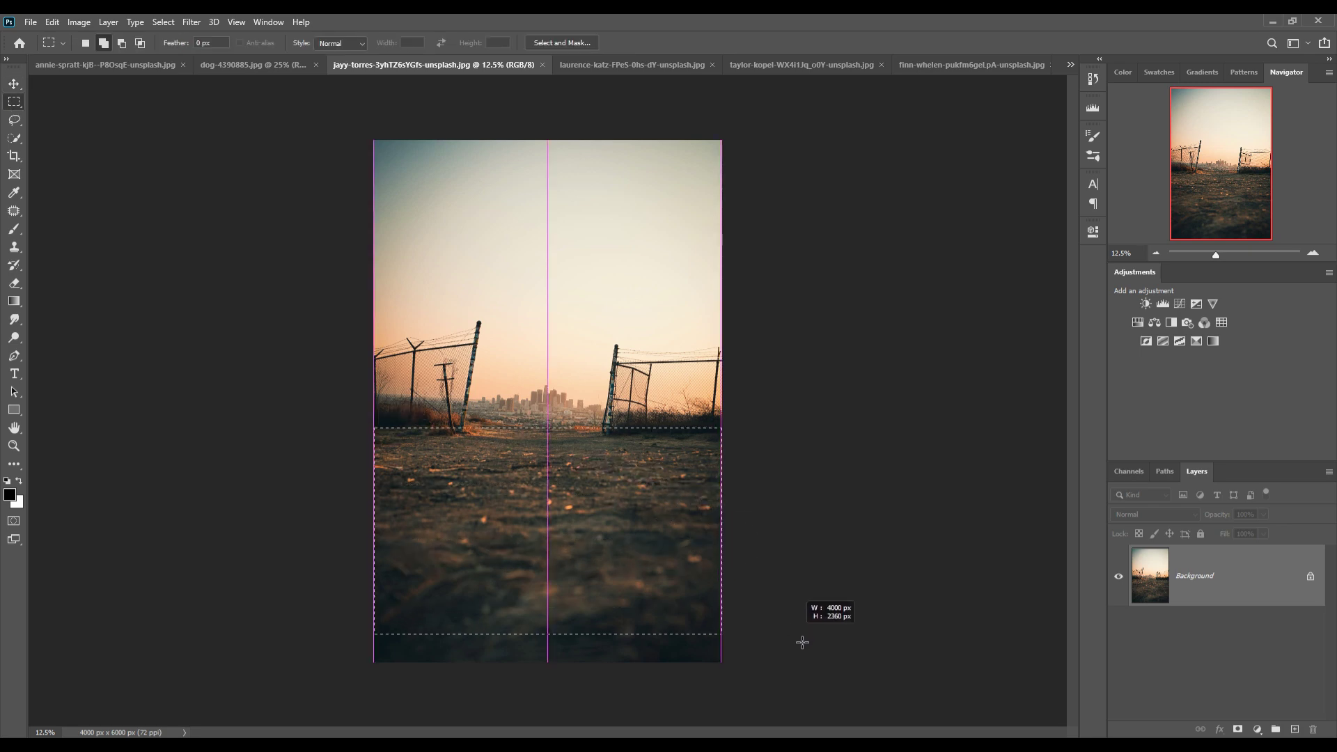
Drag the selected ground into Untitled-1 and scale it to span the canvas bottom
key(v)
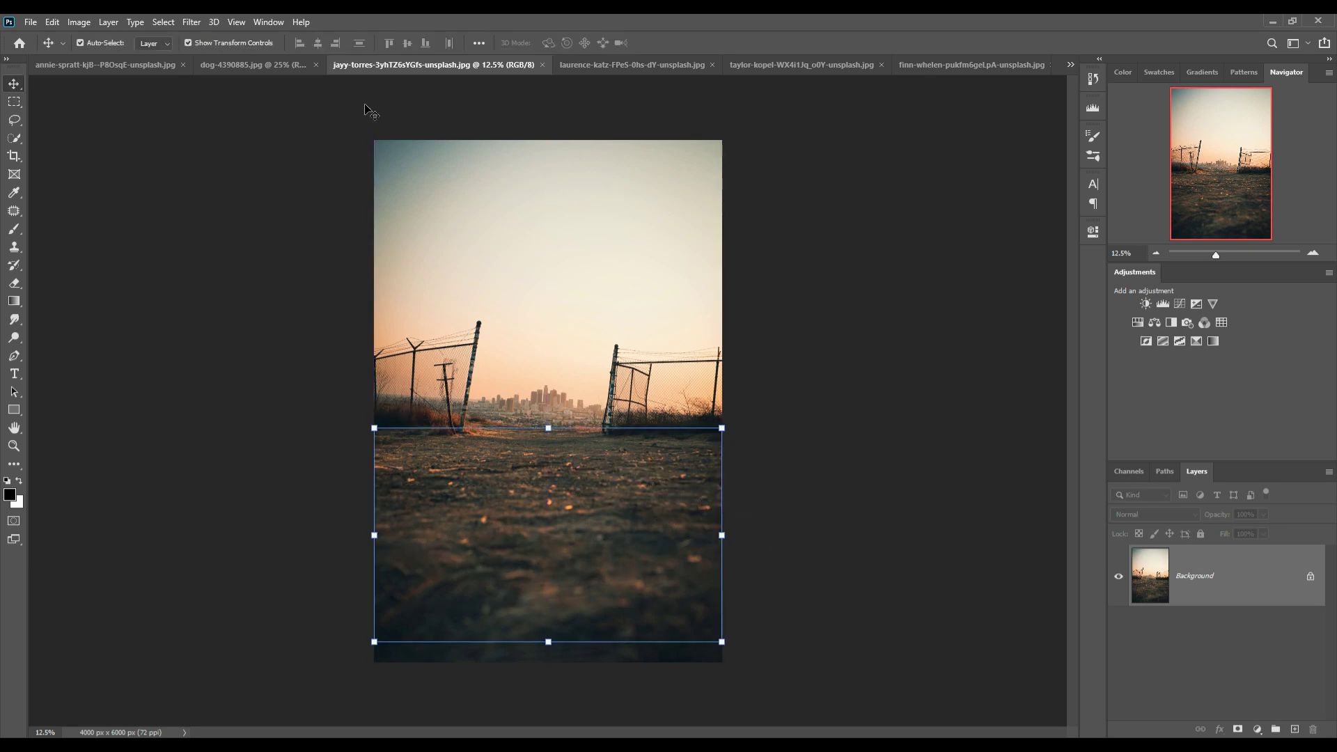
mouse_move(397, 64)
mouse_down()
mouse_move(403, 154)
mouse_move(819, 202)
mouse_up()
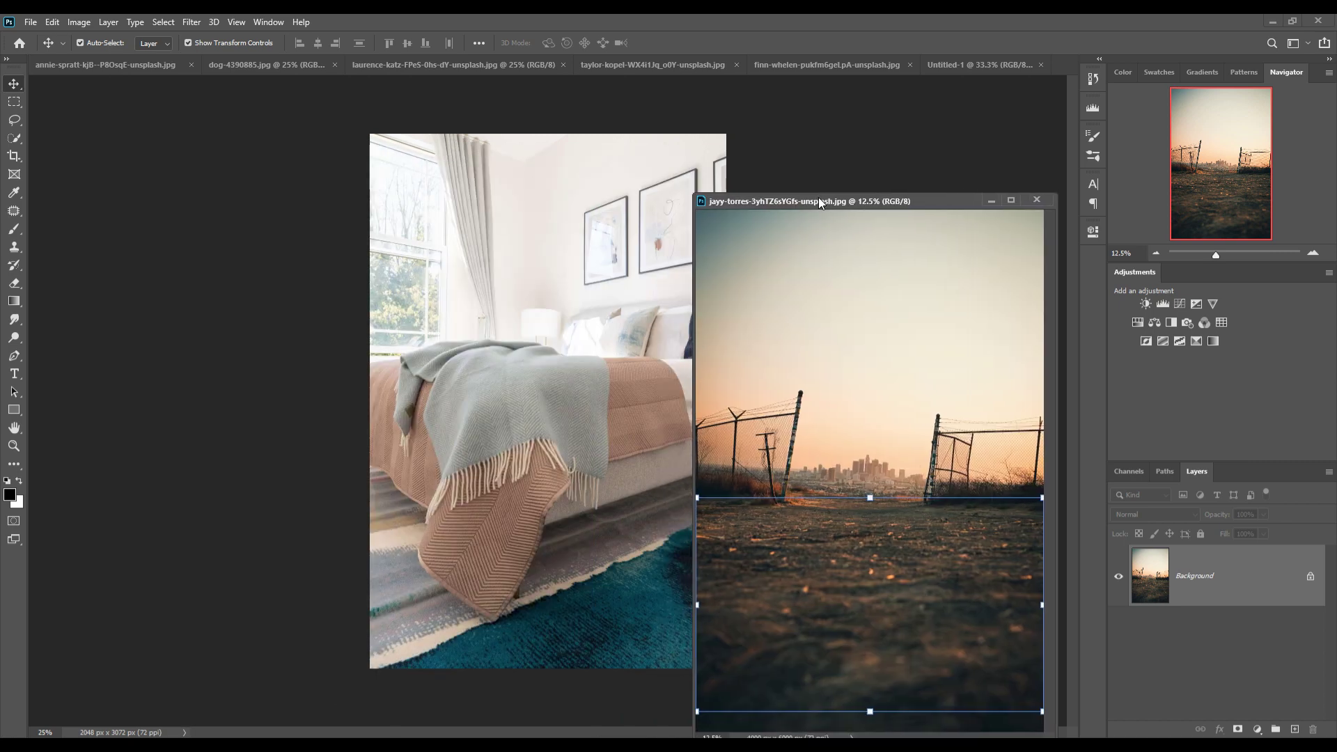
click(959, 66)
drag(863, 537, 514, 511)
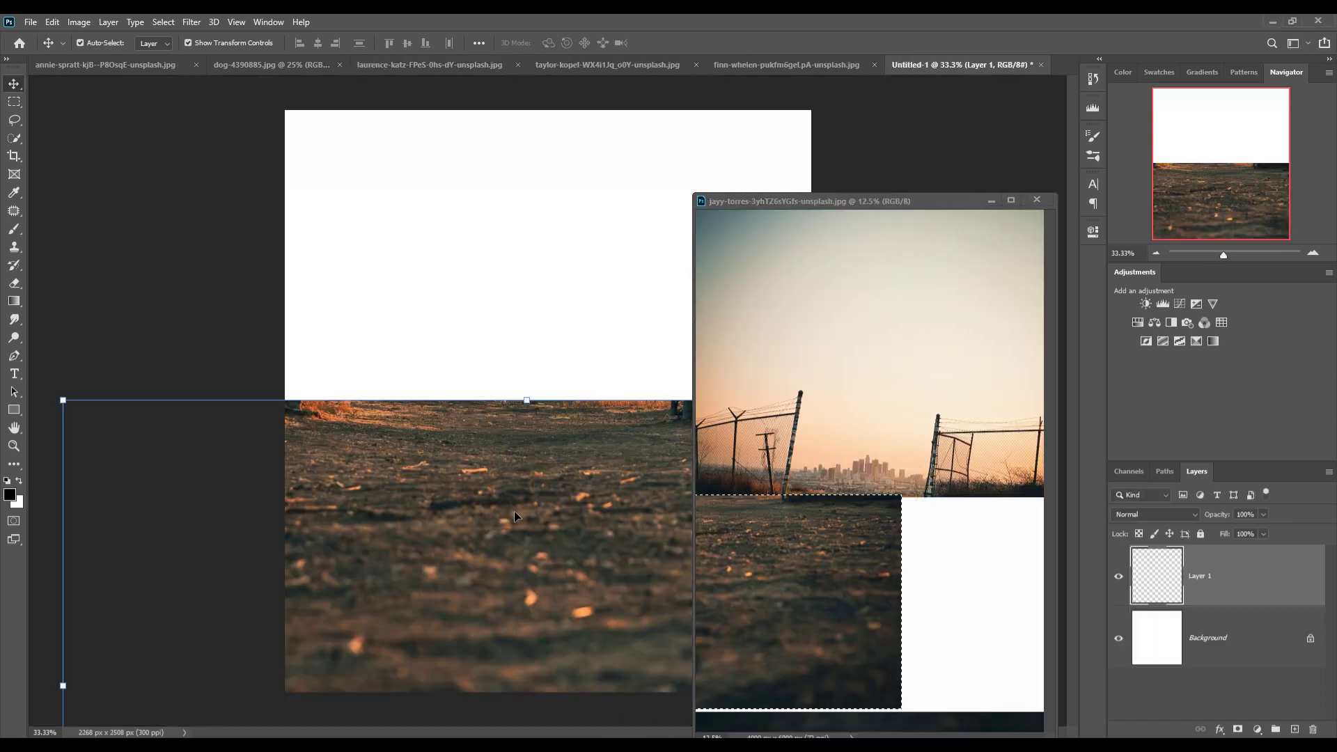
click(992, 200)
drag(566, 448, 586, 449)
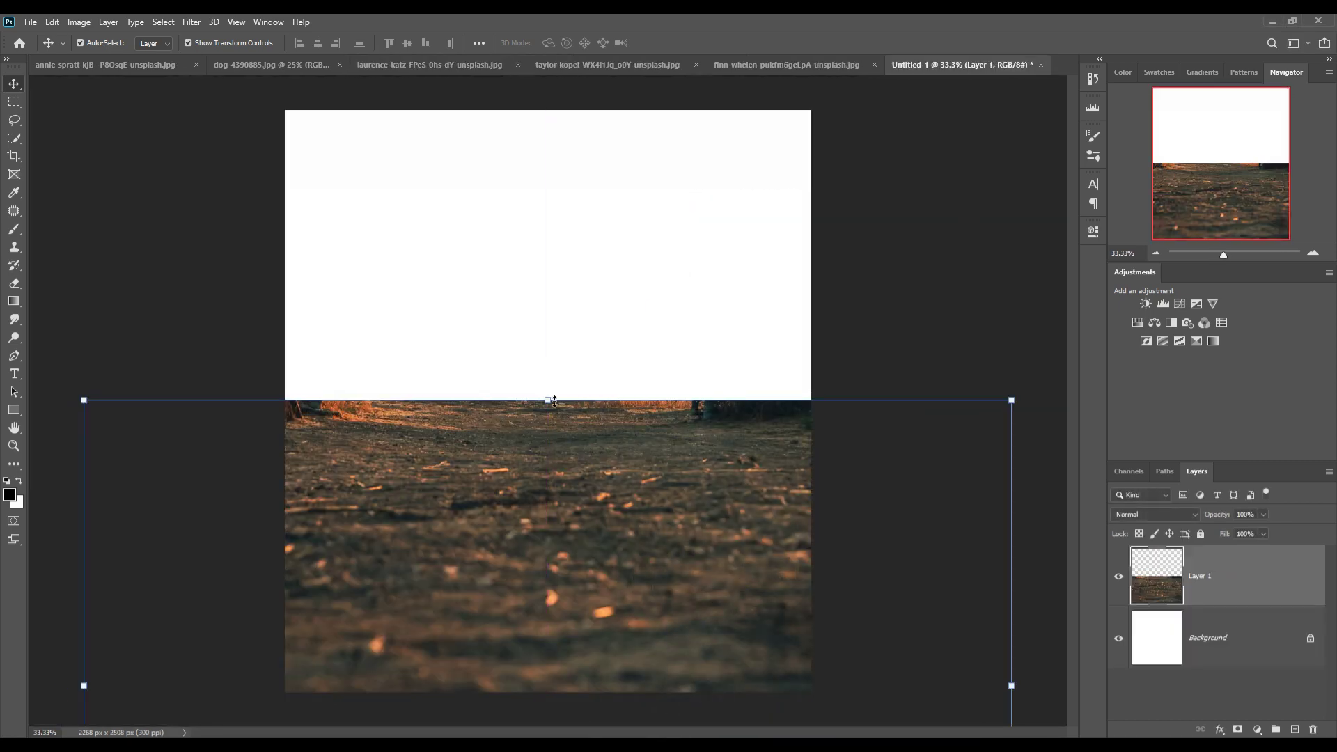
drag(554, 400, 548, 526)
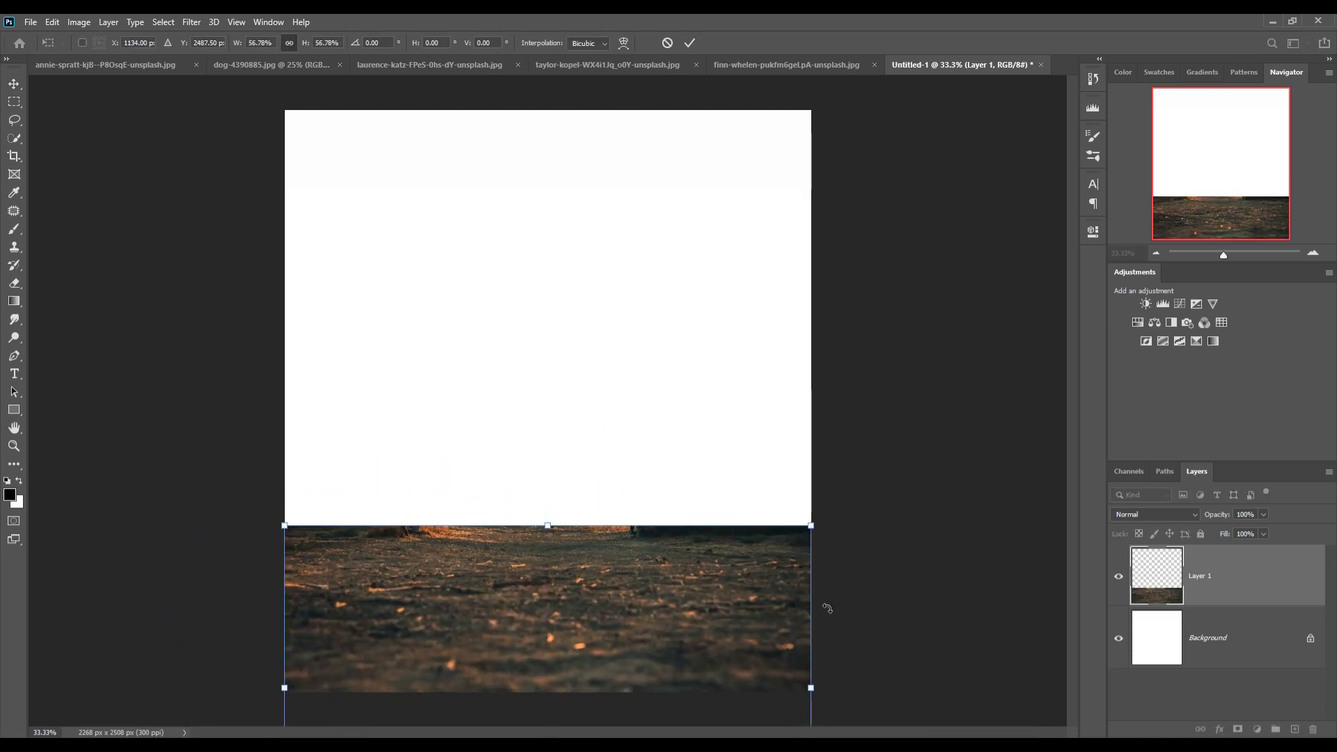
click(690, 43)
Bring the dark forest path photo into Untitled-1 and scale it to cover the canvas
click(789, 62)
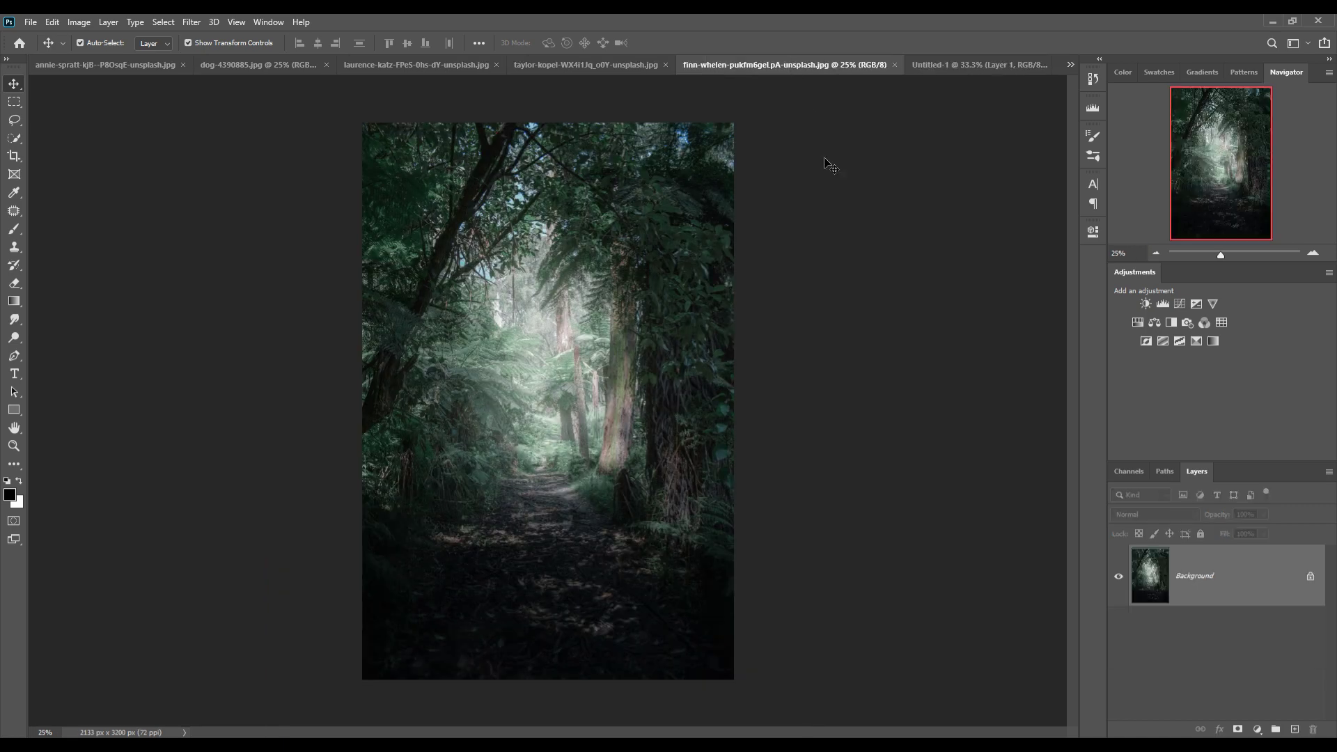
drag(790, 62, 801, 125)
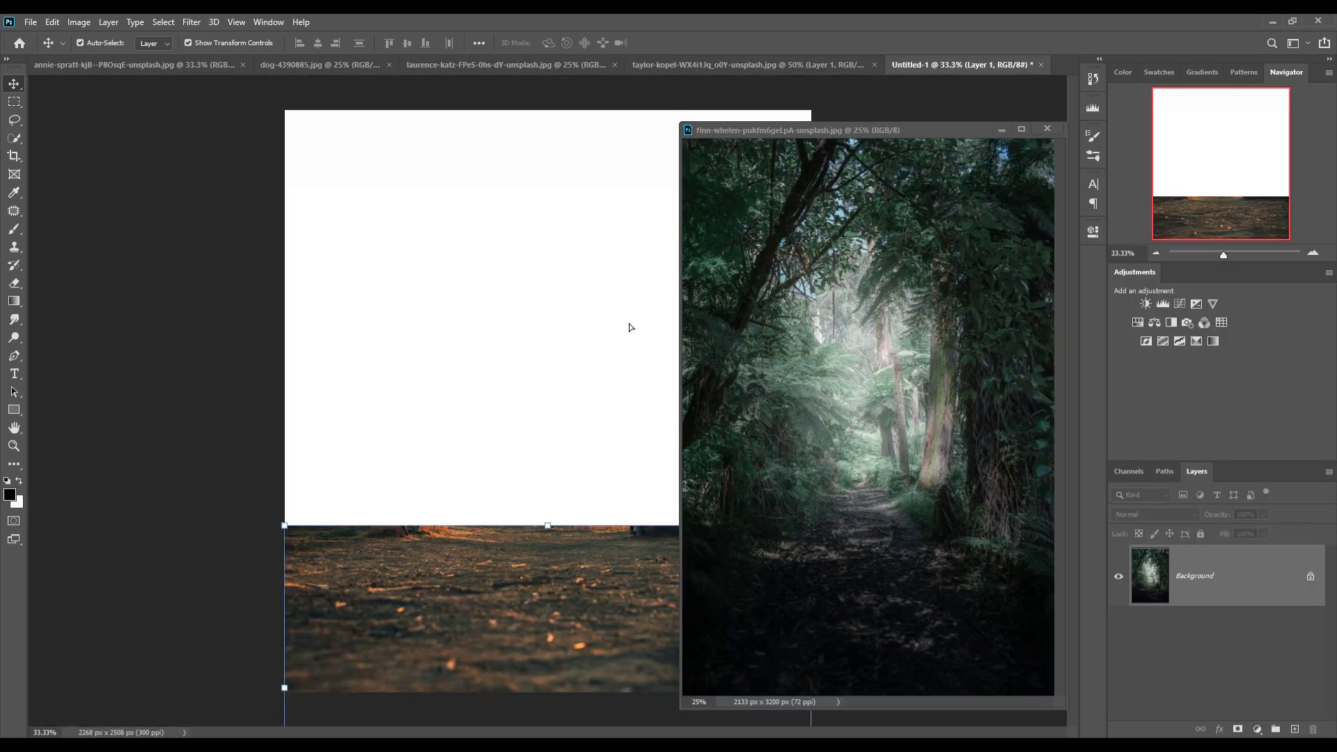
drag(834, 376, 628, 320)
drag(722, 224, 474, 224)
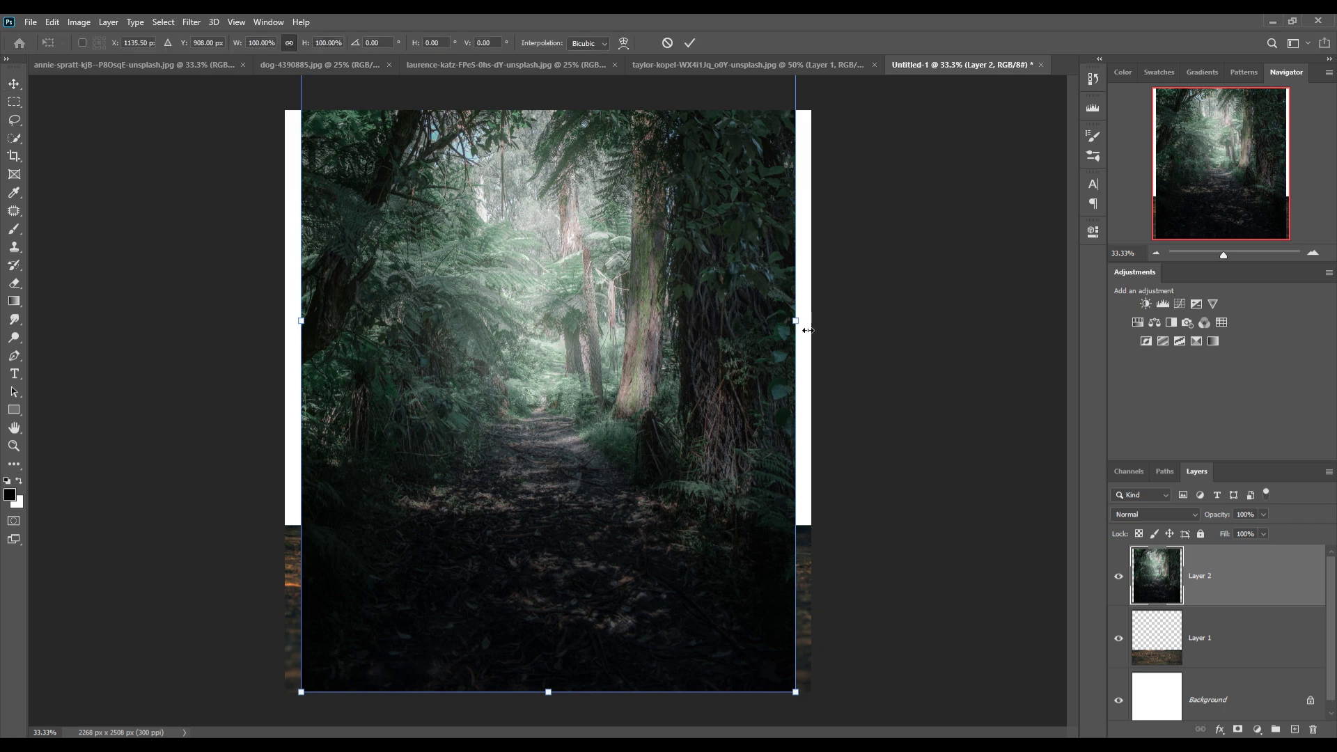
drag(795, 320, 810, 320)
drag(306, 708, 283, 727)
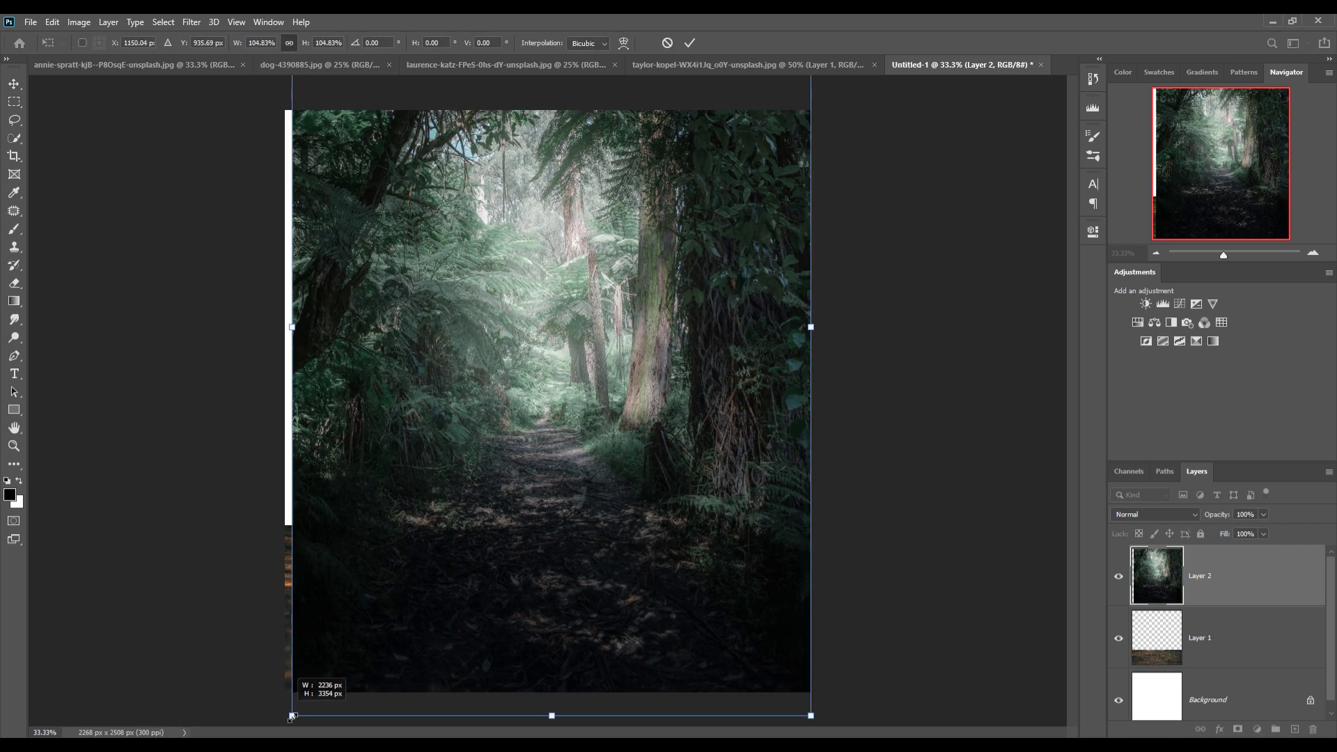
click(690, 44)
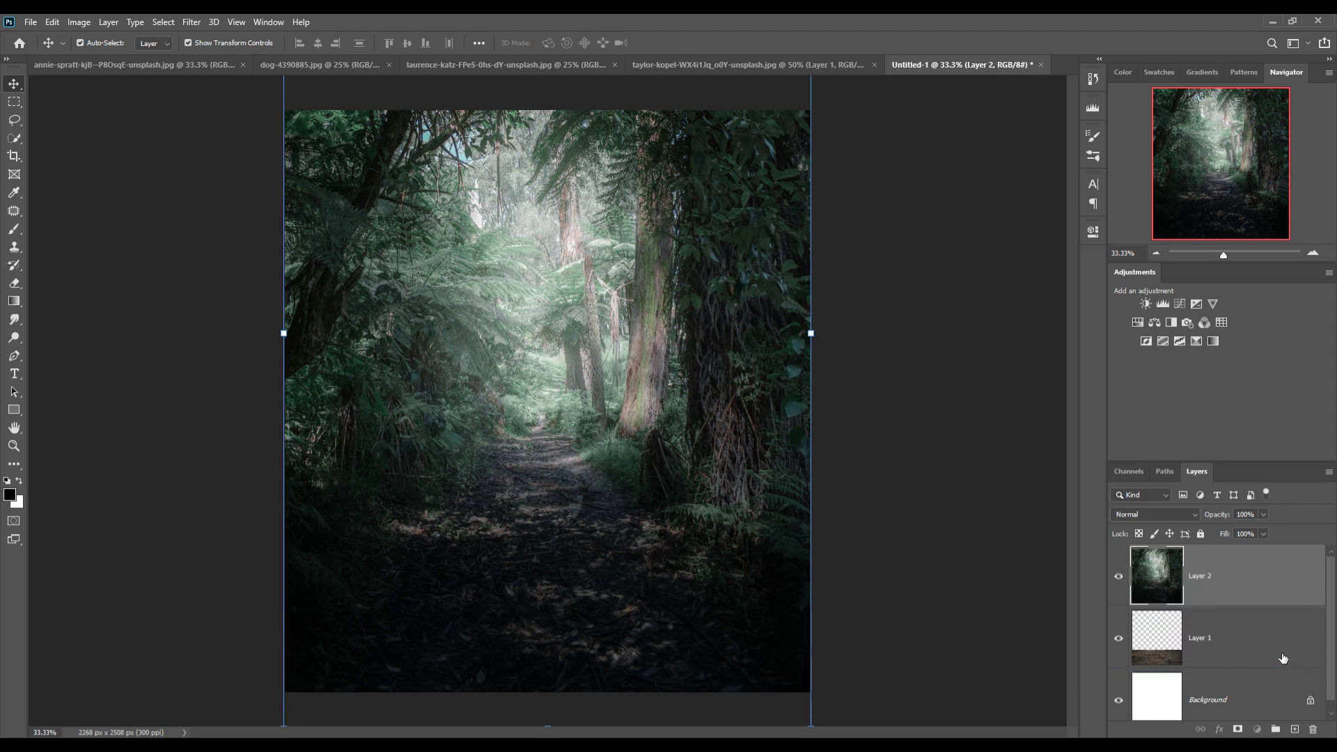
Move the forest layer beneath the ground, raise it about 78 px, and mask the ground layer
drag(1283, 620, 1277, 658)
mouse_move(623, 475)
mouse_down()
mouse_move(626, 421)
mouse_move(656, 416)
mouse_up()
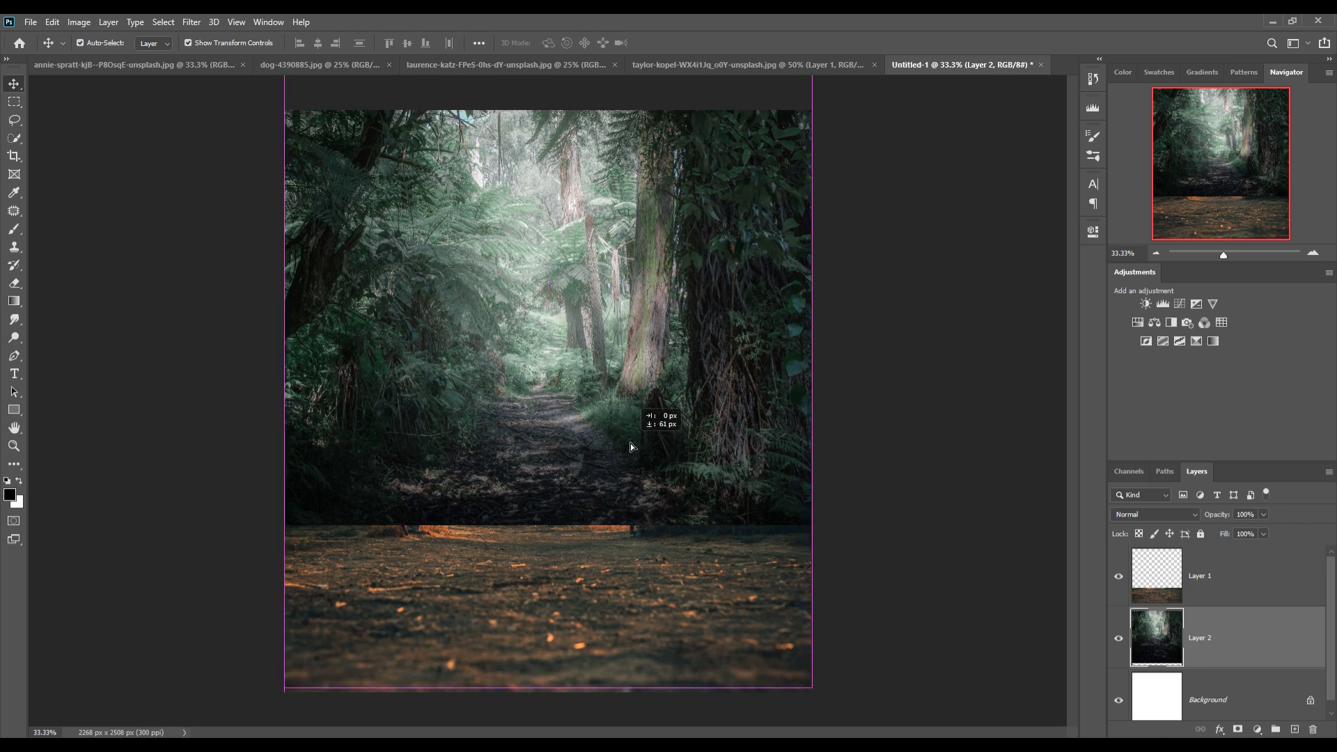
click(1254, 595)
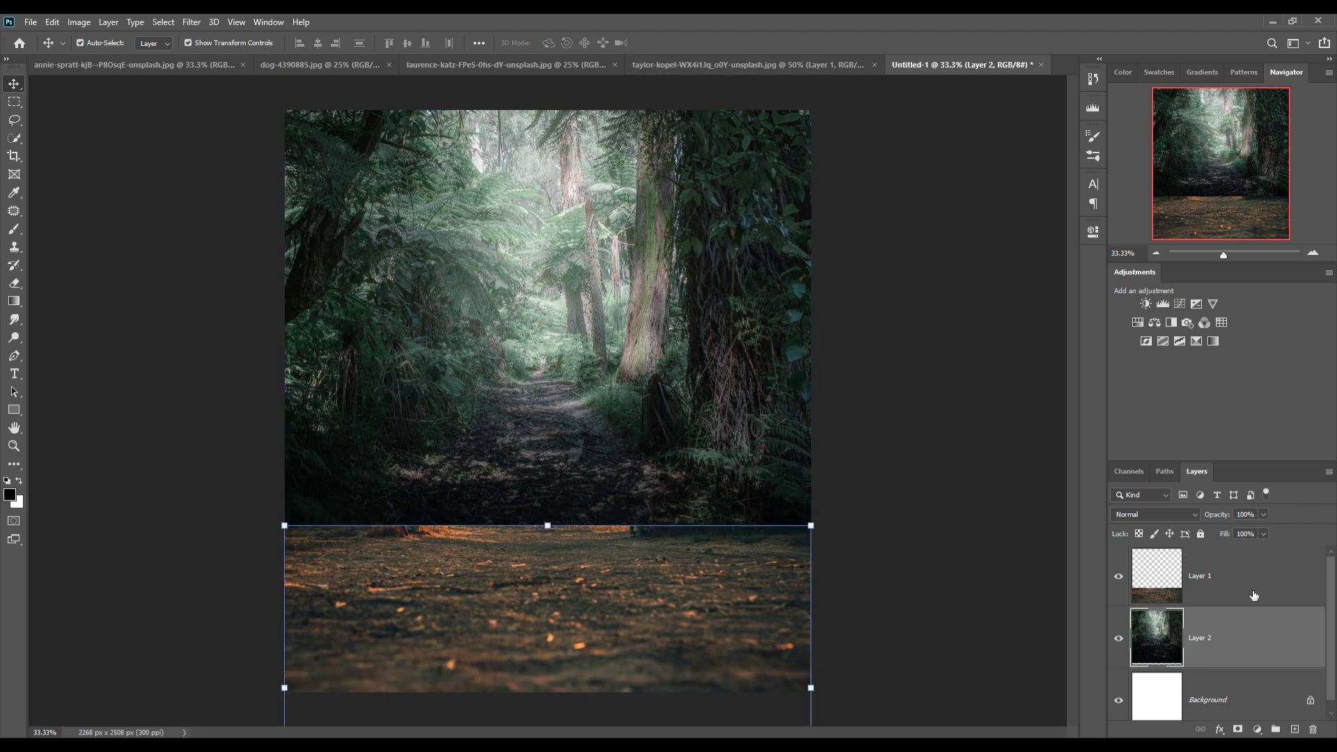
click(1237, 729)
Paint the ground layer's mask to blend the seam between ground and forest
key(b)
mouse_move(264, 566)
mouse_down()
mouse_move(457, 537)
mouse_move(553, 546)
mouse_move(747, 513)
mouse_up()
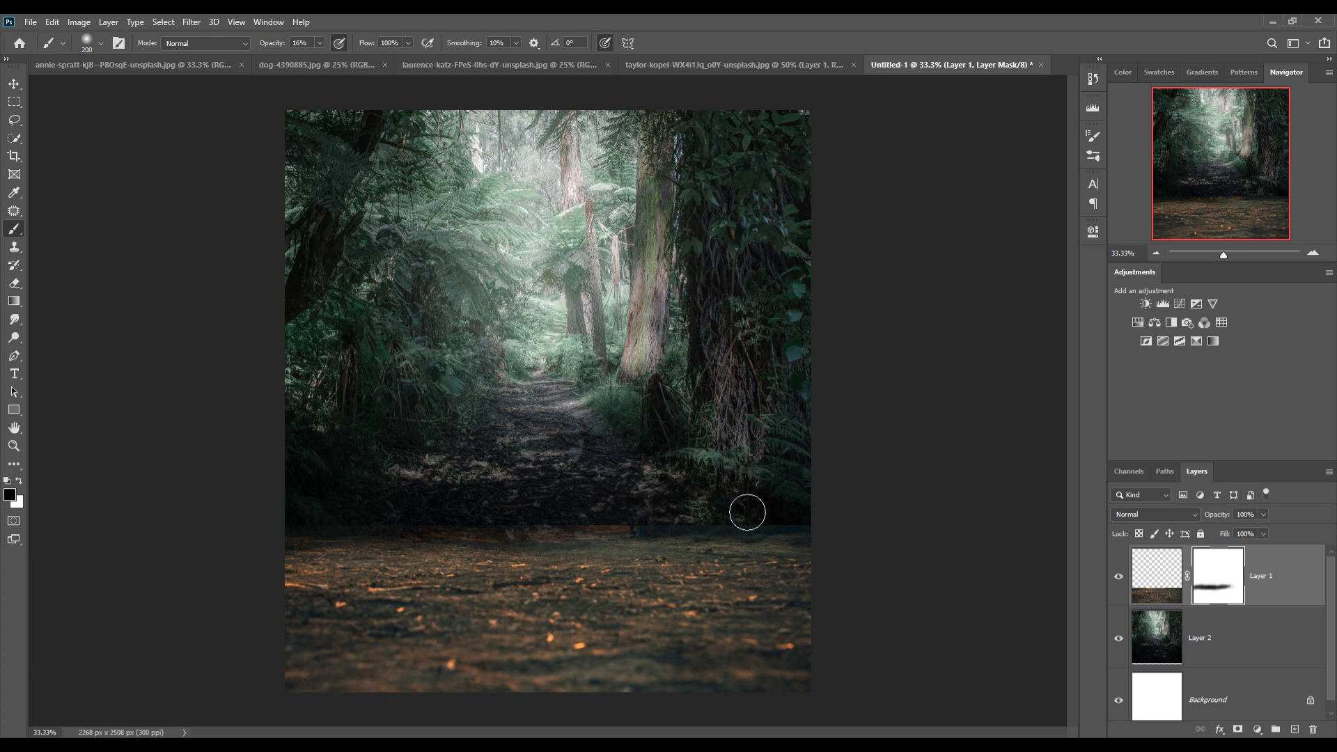
key(v)
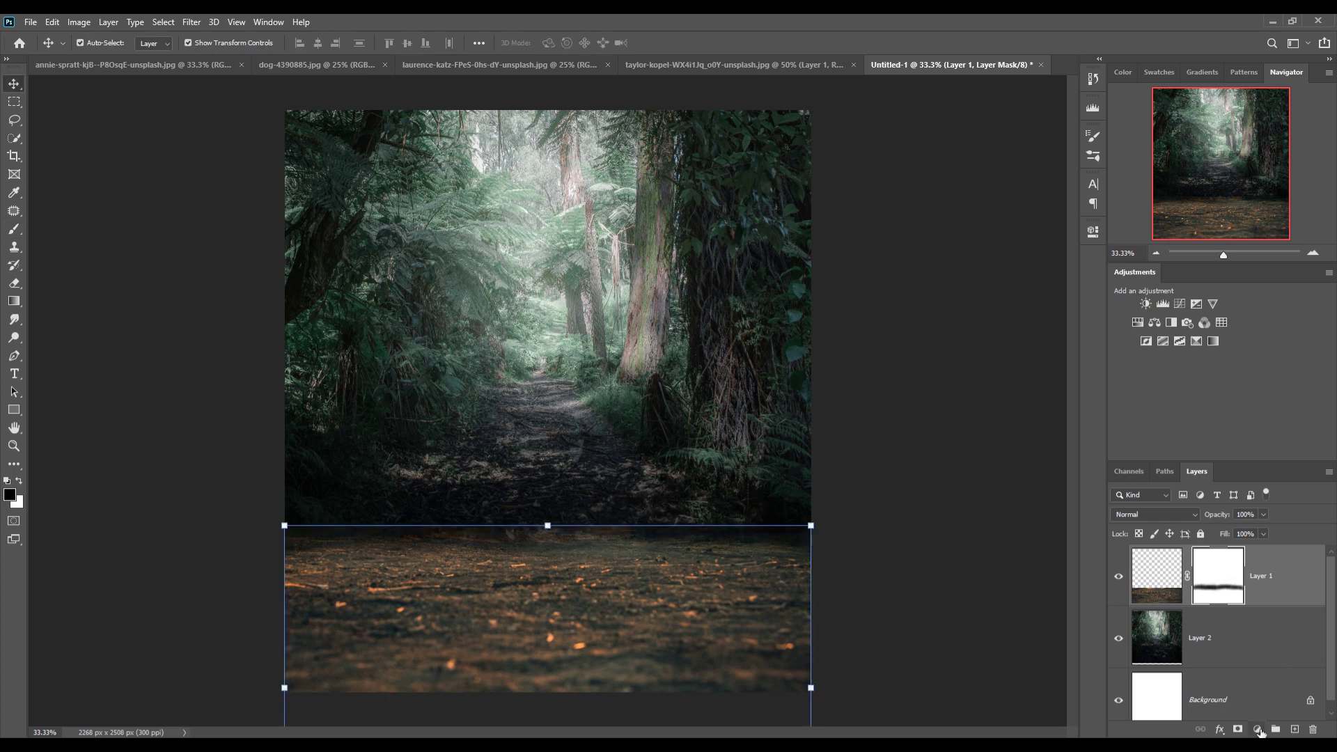
Darken the ground with clipped Curves and Exposure (-1.39) adjustments
click(1256, 729)
click(1264, 550)
key(ctrl+alt+g)
drag(992, 368, 1005, 392)
click(1257, 728)
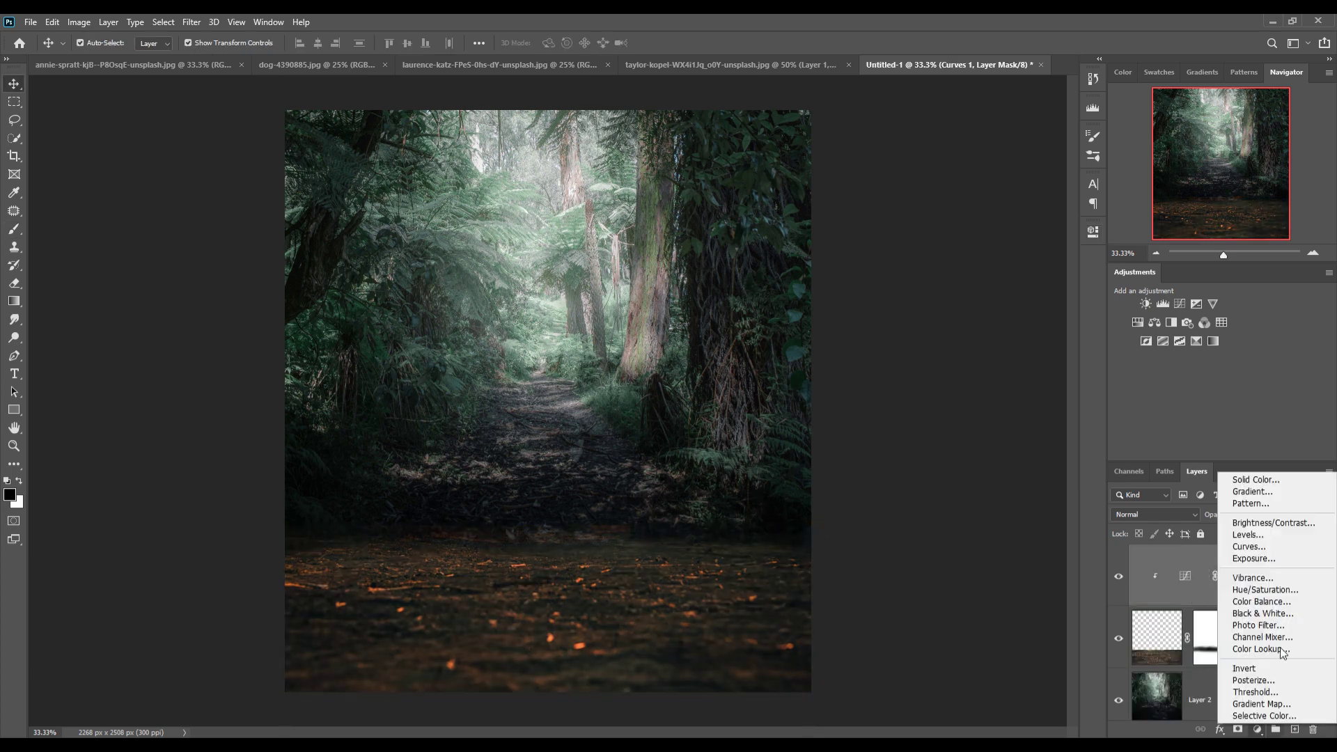
click(1184, 557)
key(ctrl+alt+g)
mouse_move(975, 307)
mouse_down()
mouse_move(987, 306)
mouse_move(957, 306)
mouse_move(966, 348)
mouse_up()
Add Color Balance adjustments, including one above the forest Layer 2
click(1257, 729)
click(1246, 615)
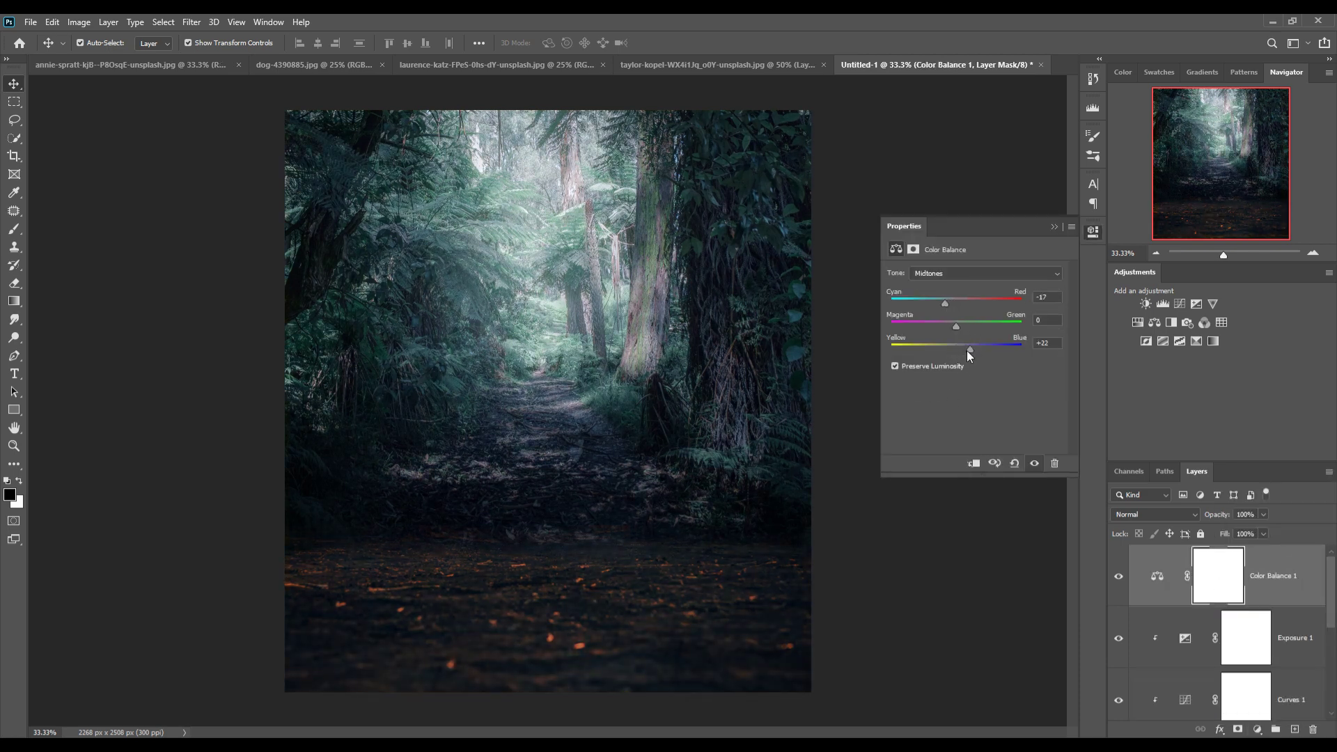
click(1051, 228)
scroll(1295, 589, down, 5)
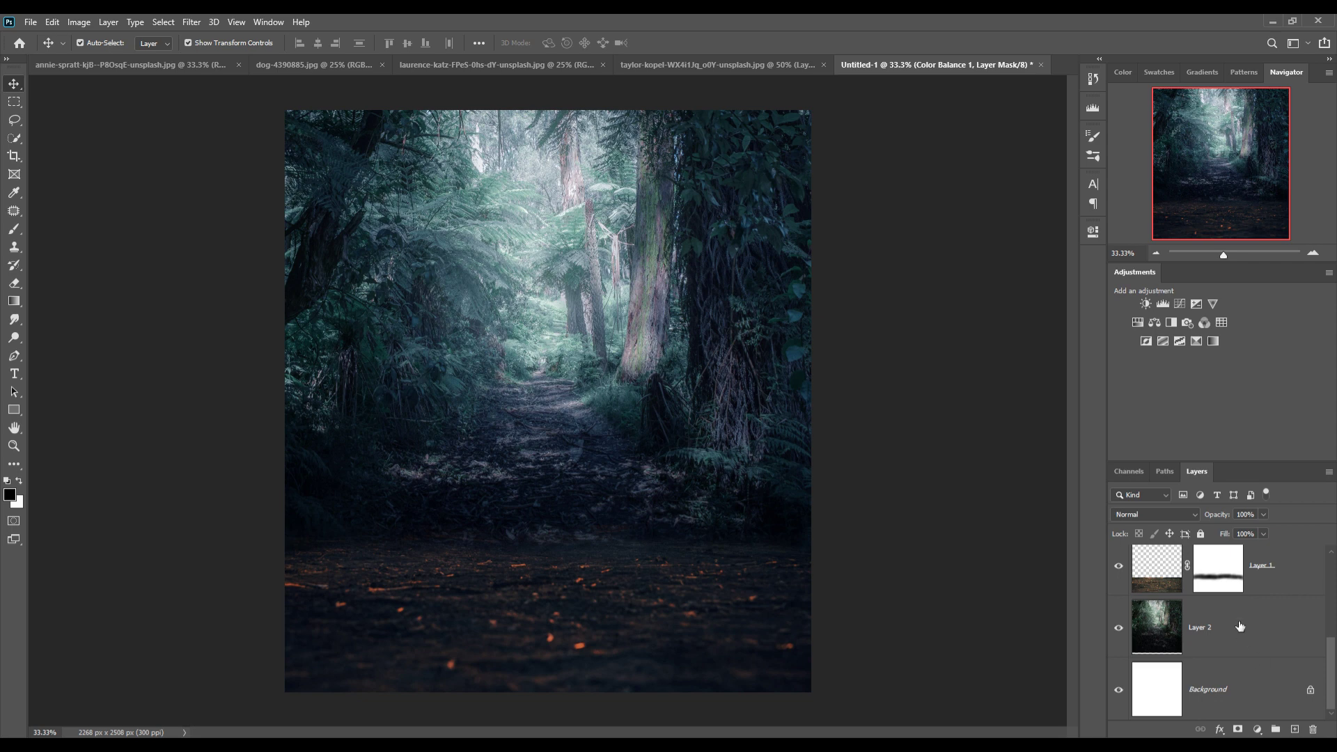
click(1240, 626)
click(1257, 729)
click(1253, 603)
click(1054, 227)
Merge Color Balance 1 down through Layer 2 into one forest layer
scroll(1270, 689, up, 5)
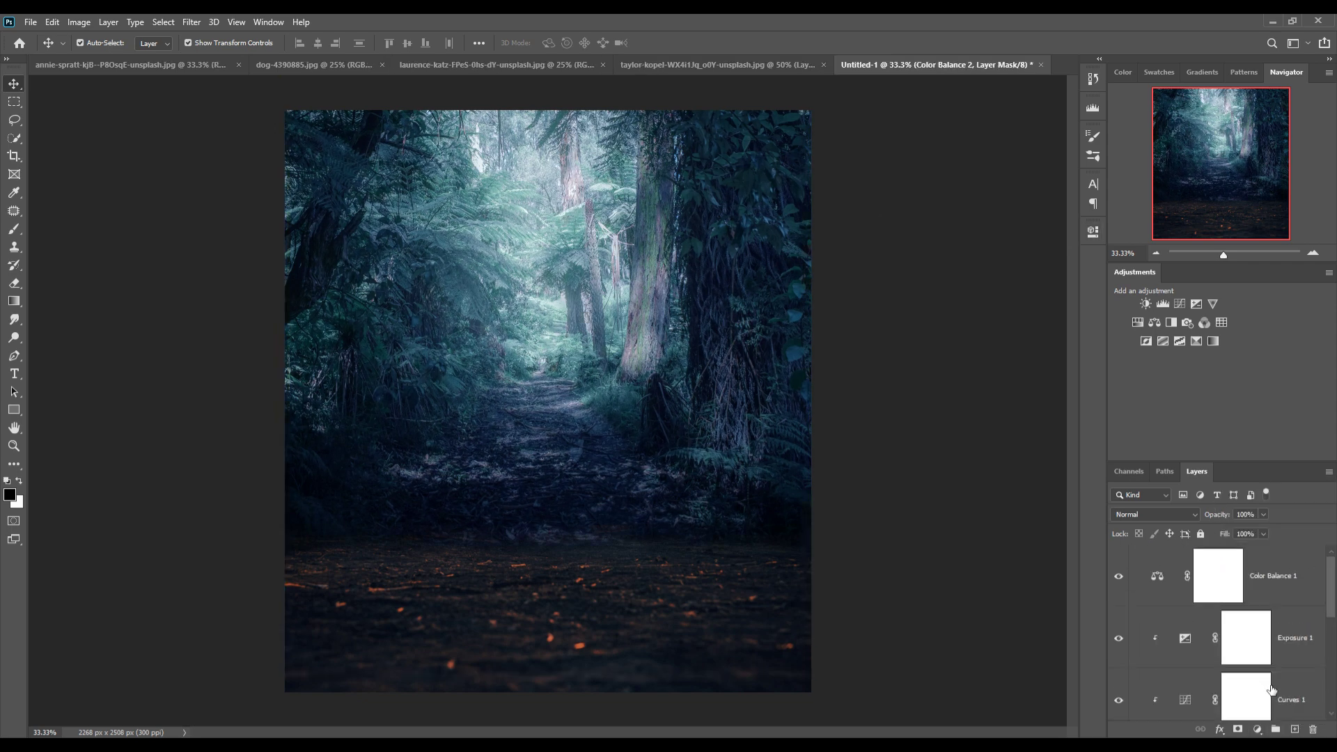
click(809, 550)
scroll(1253, 626, up, 3)
click(1305, 576)
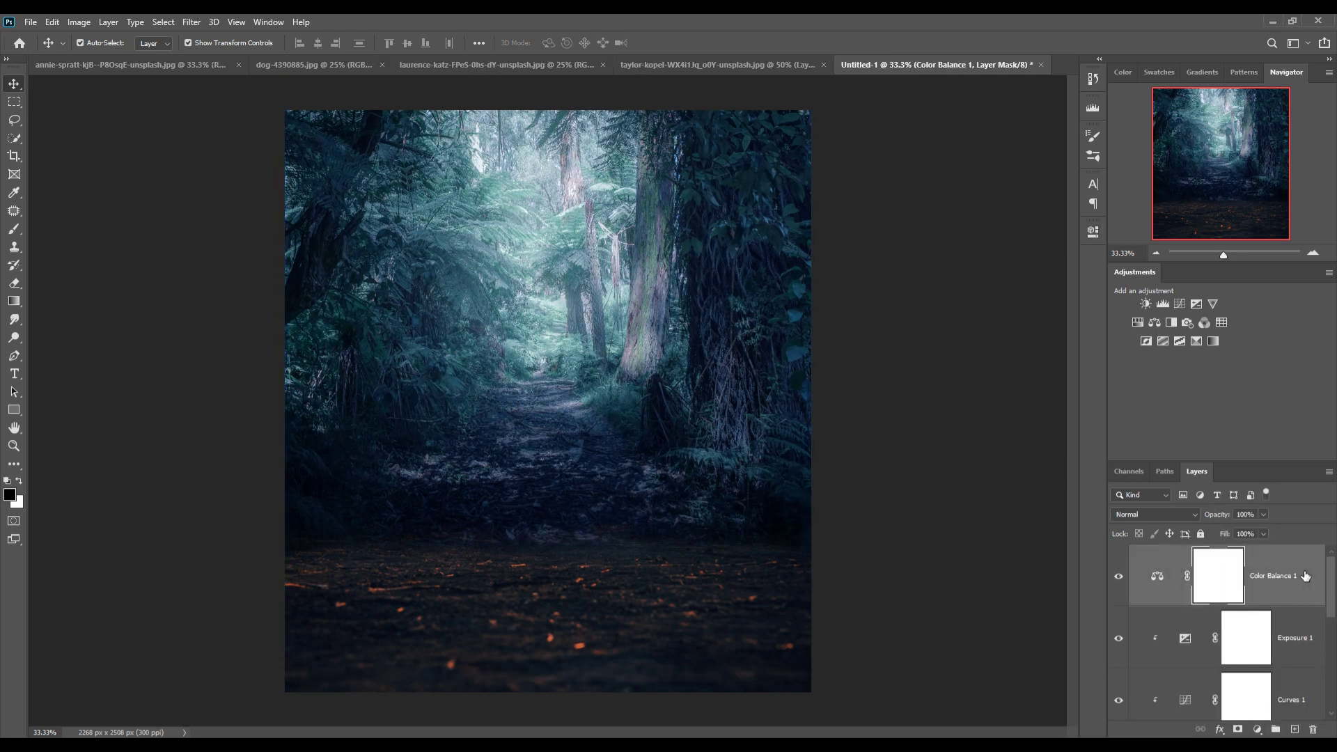
scroll(1331, 574, down, 3)
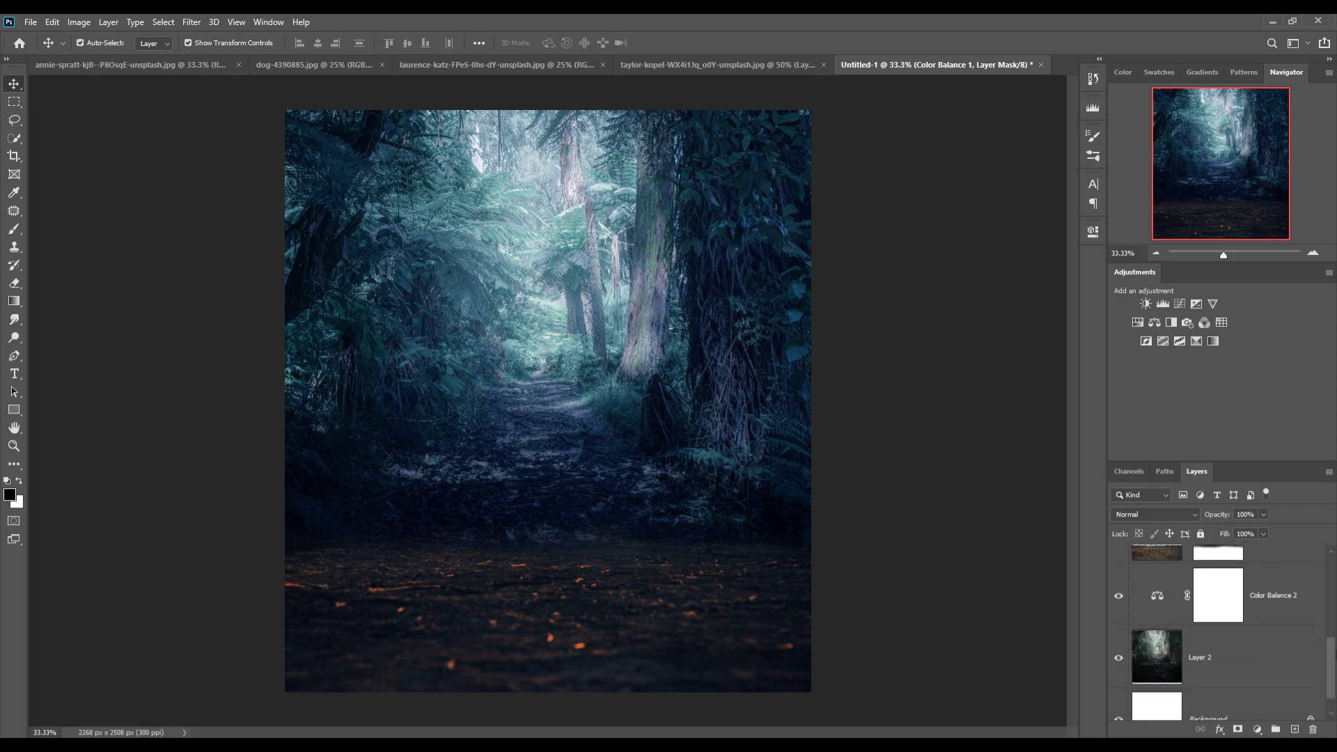
click(1282, 587)
right_click(1282, 587)
click(1172, 560)
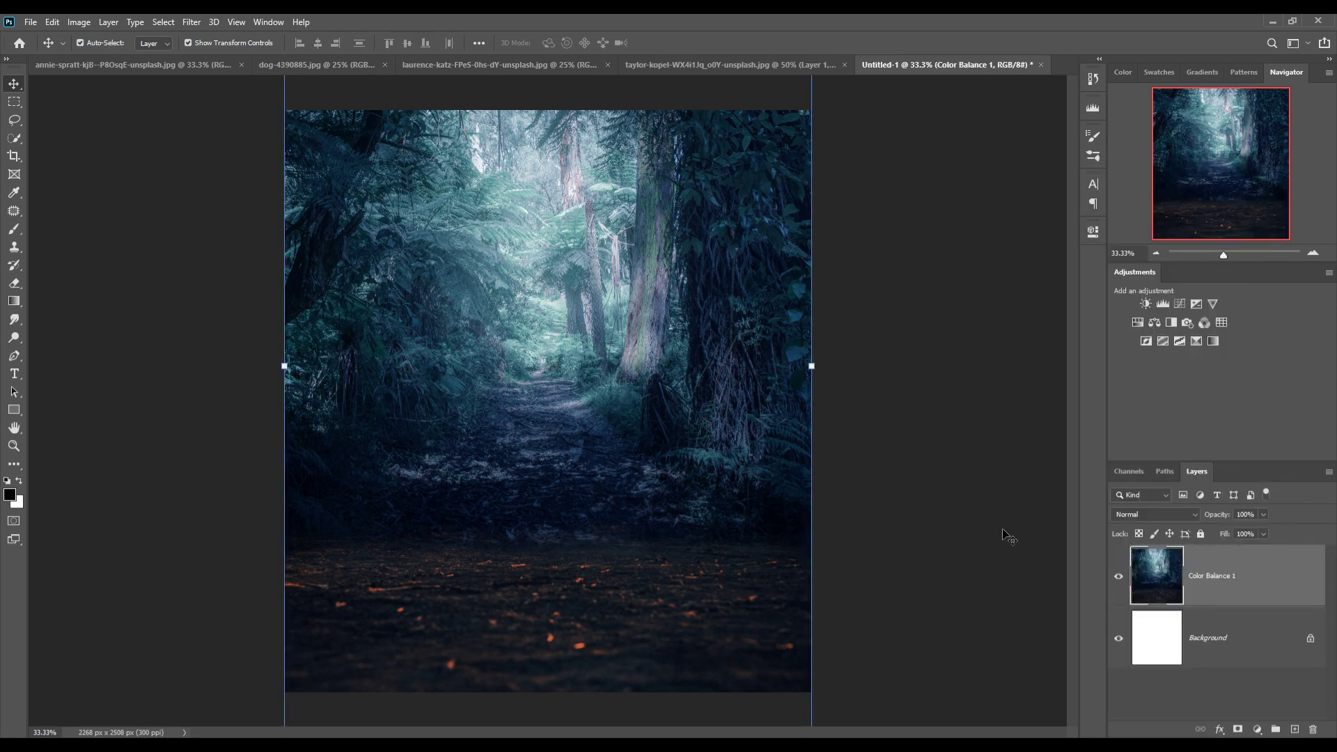
Apply a 15 px Tilt-Shift blur with the focus band on the ground, then zoom out
click(198, 23)
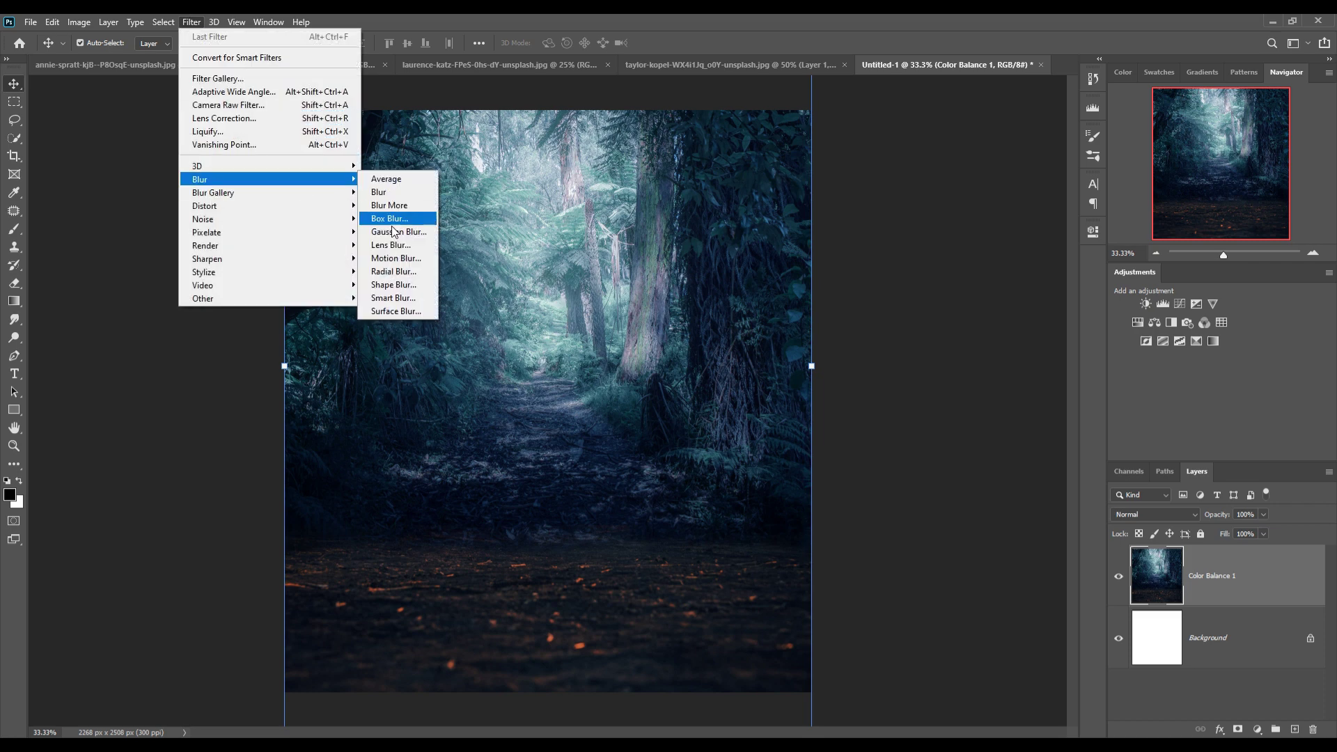
mouse_move(213, 192)
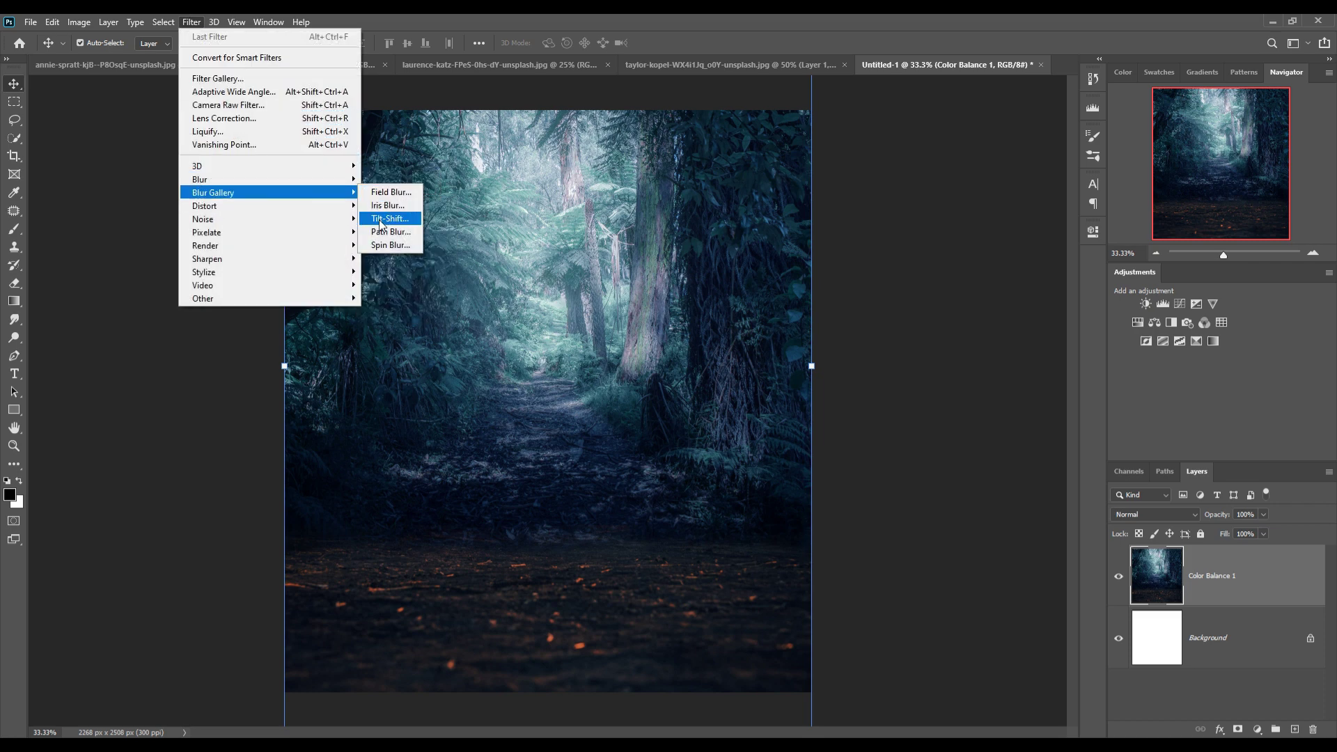
click(380, 220)
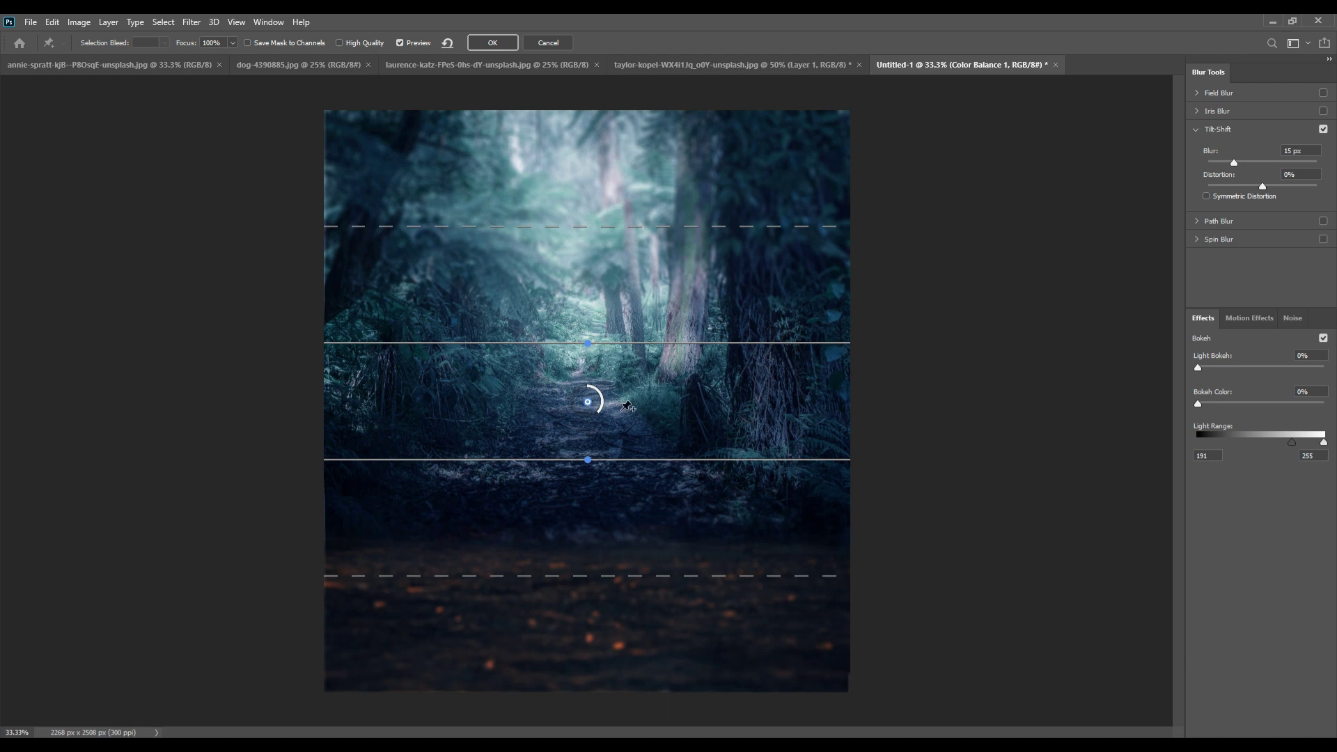
drag(626, 405, 626, 622)
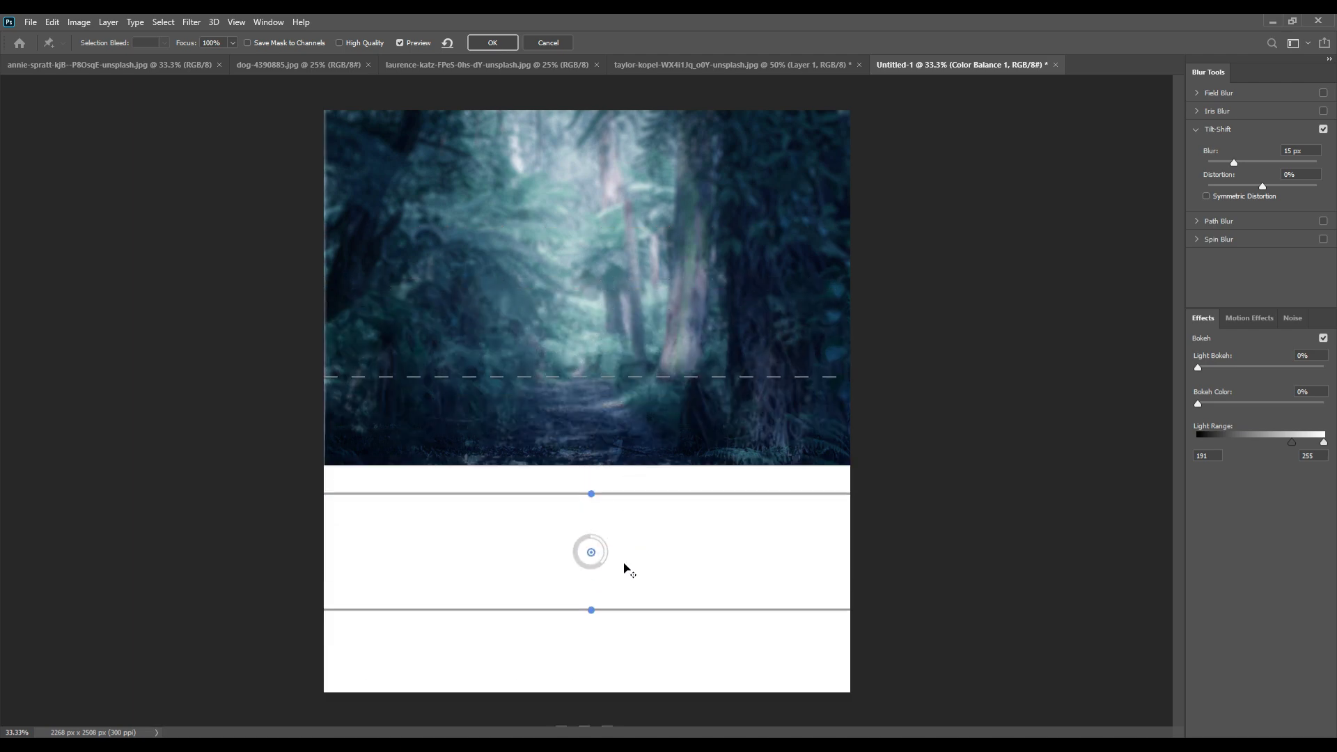
drag(649, 622, 654, 644)
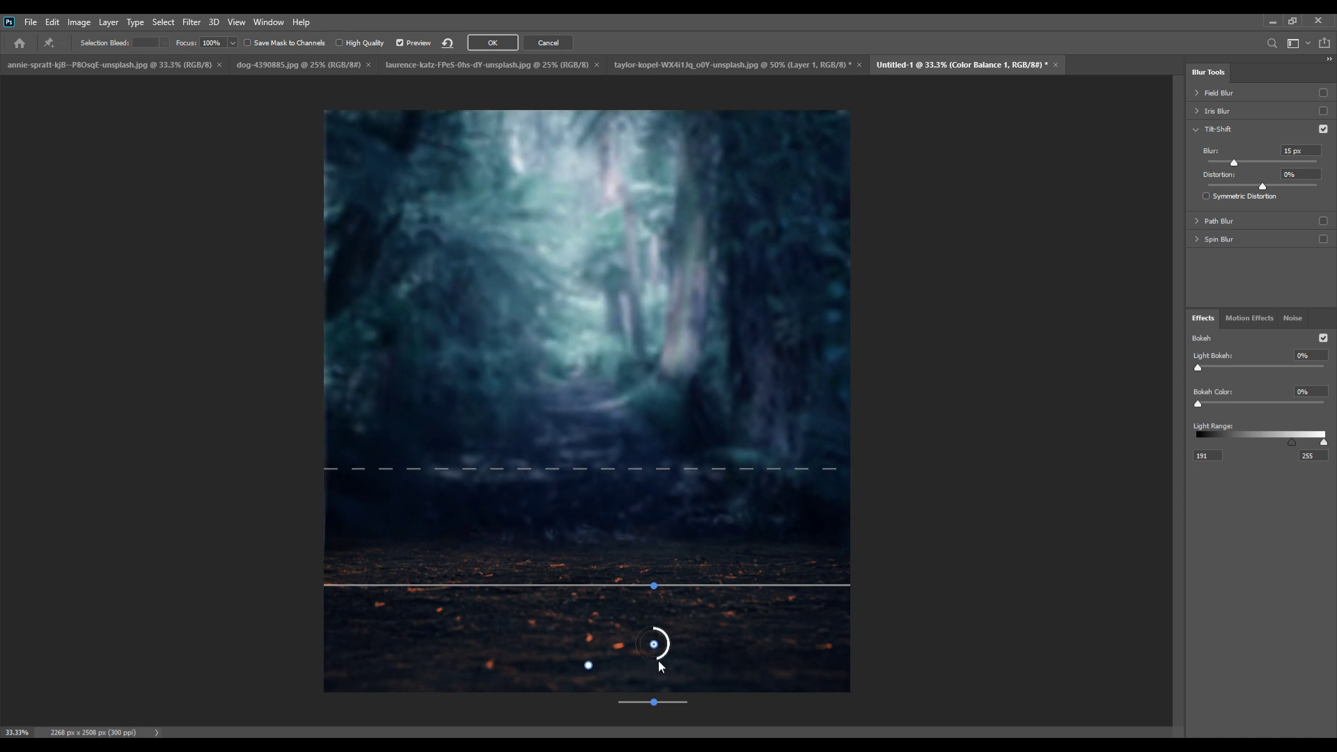
click(505, 45)
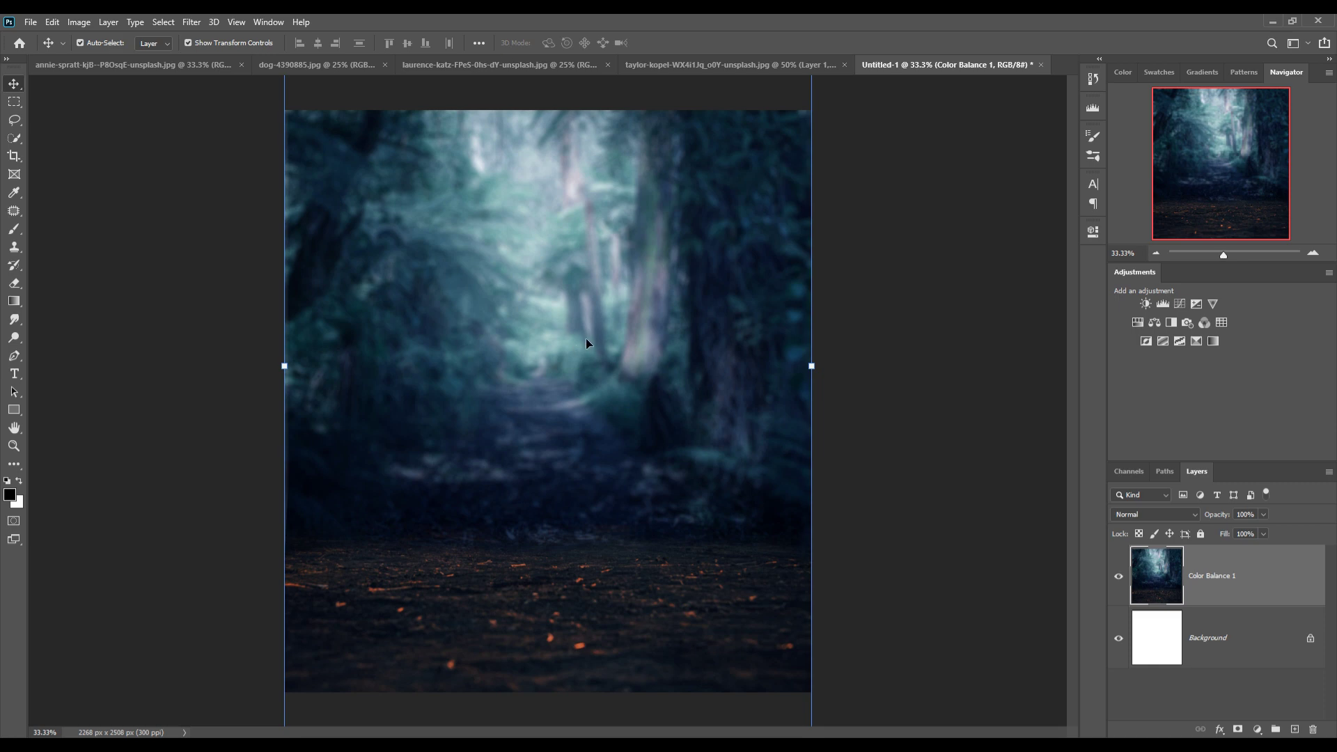
key(ctrl+minus)
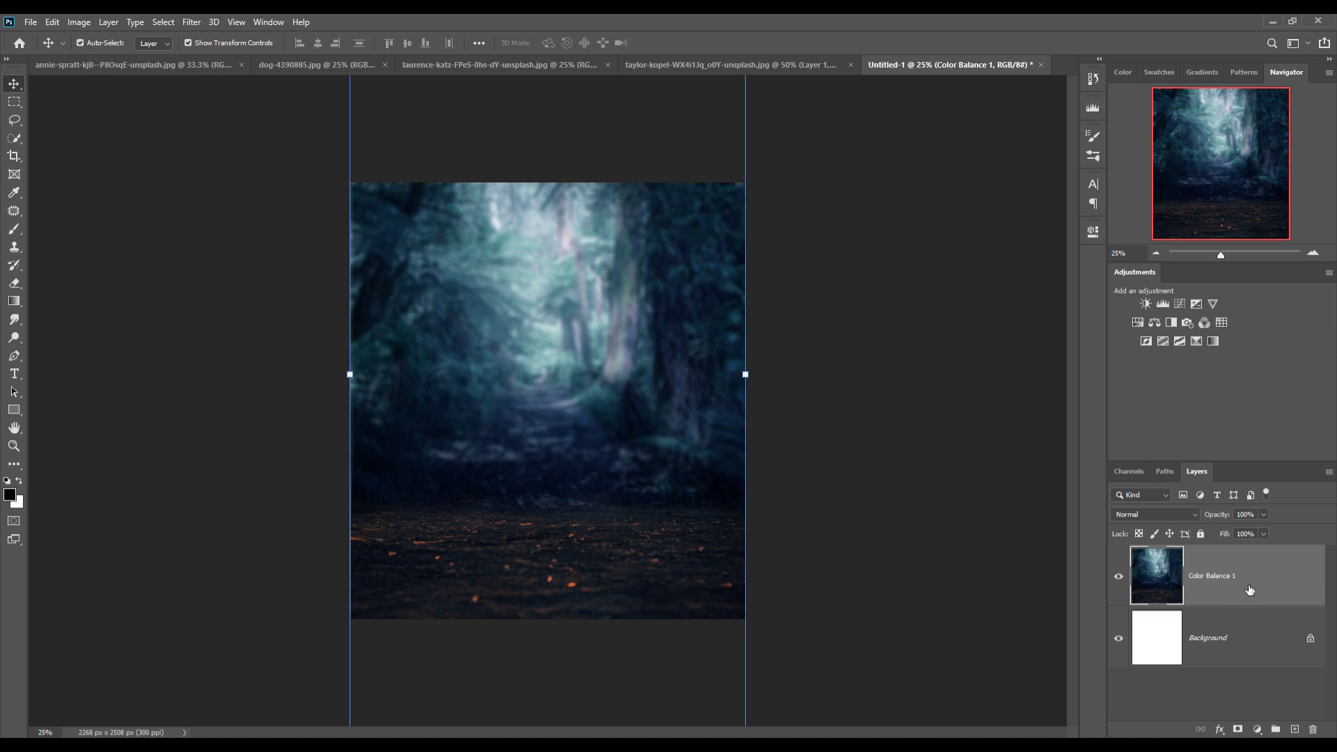
Paint sampled dark blue over the bottom of the ground on a new layer
click(1297, 731)
click(14, 230)
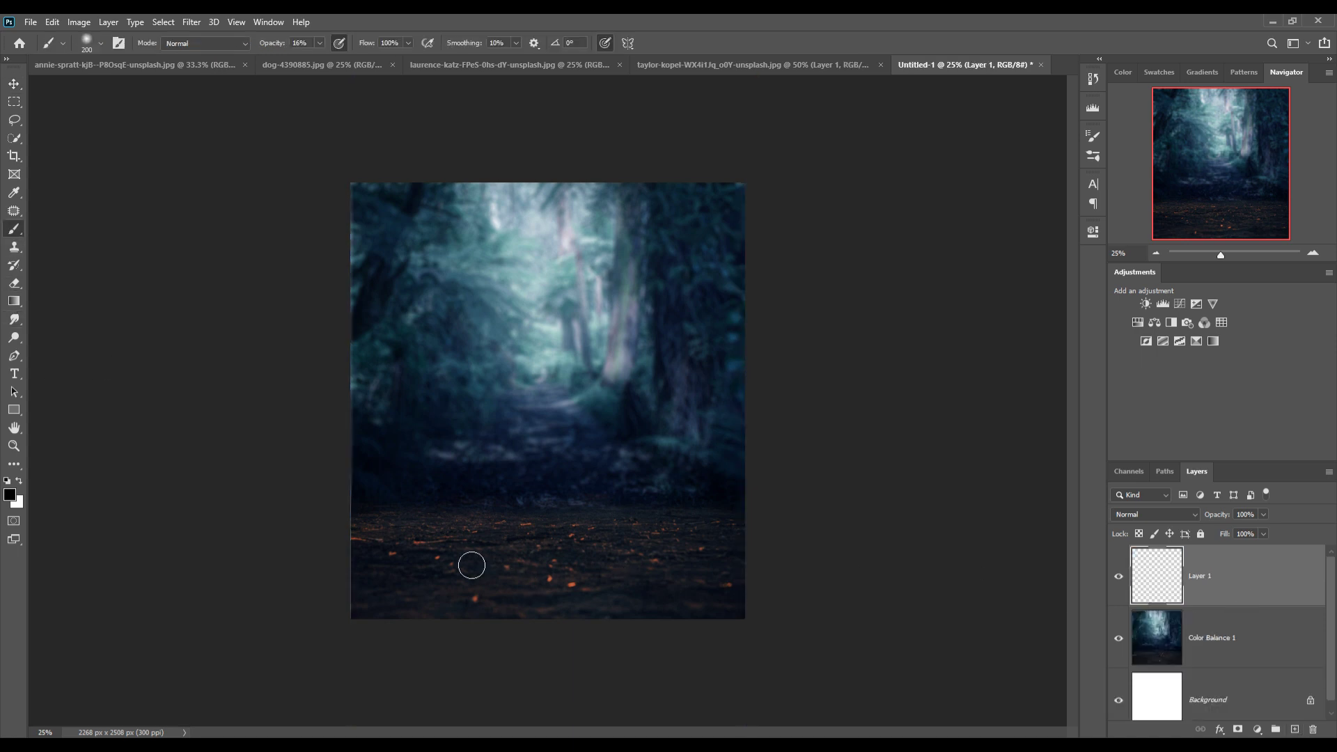
click(10, 495)
click(625, 502)
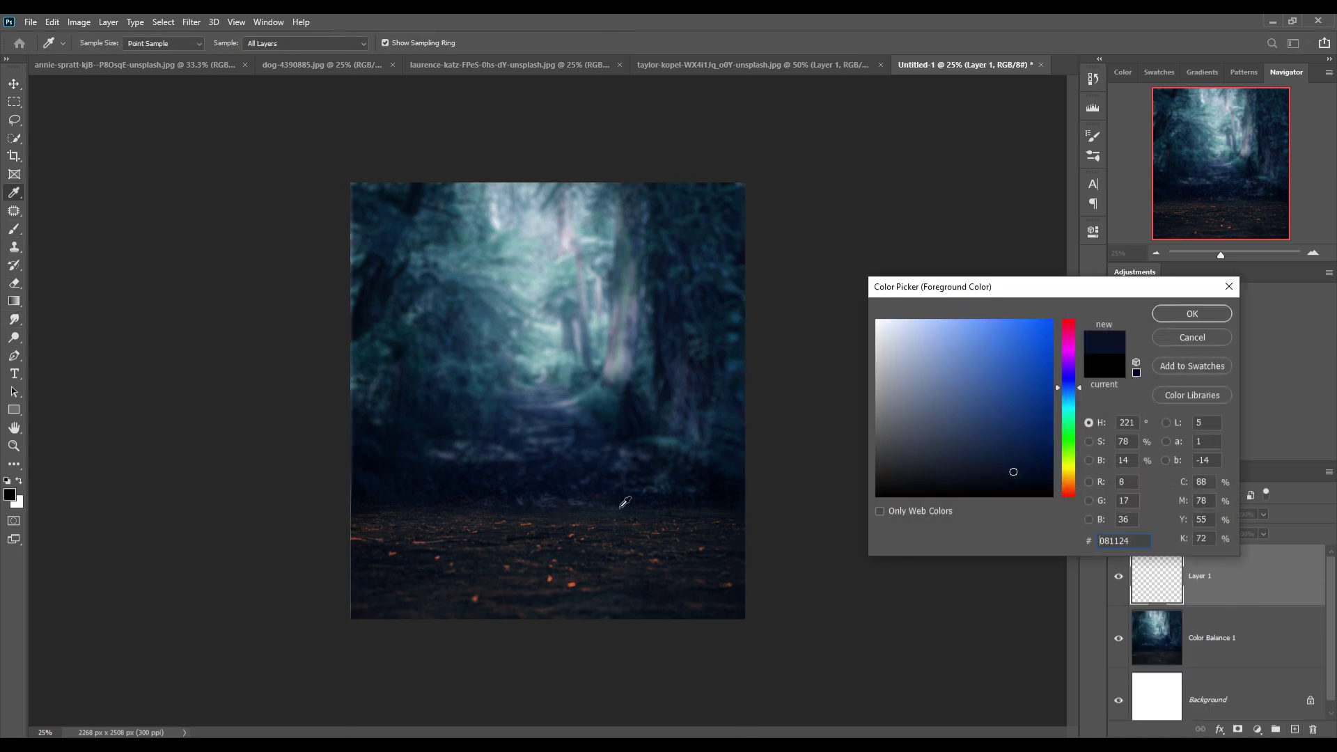
click(1207, 321)
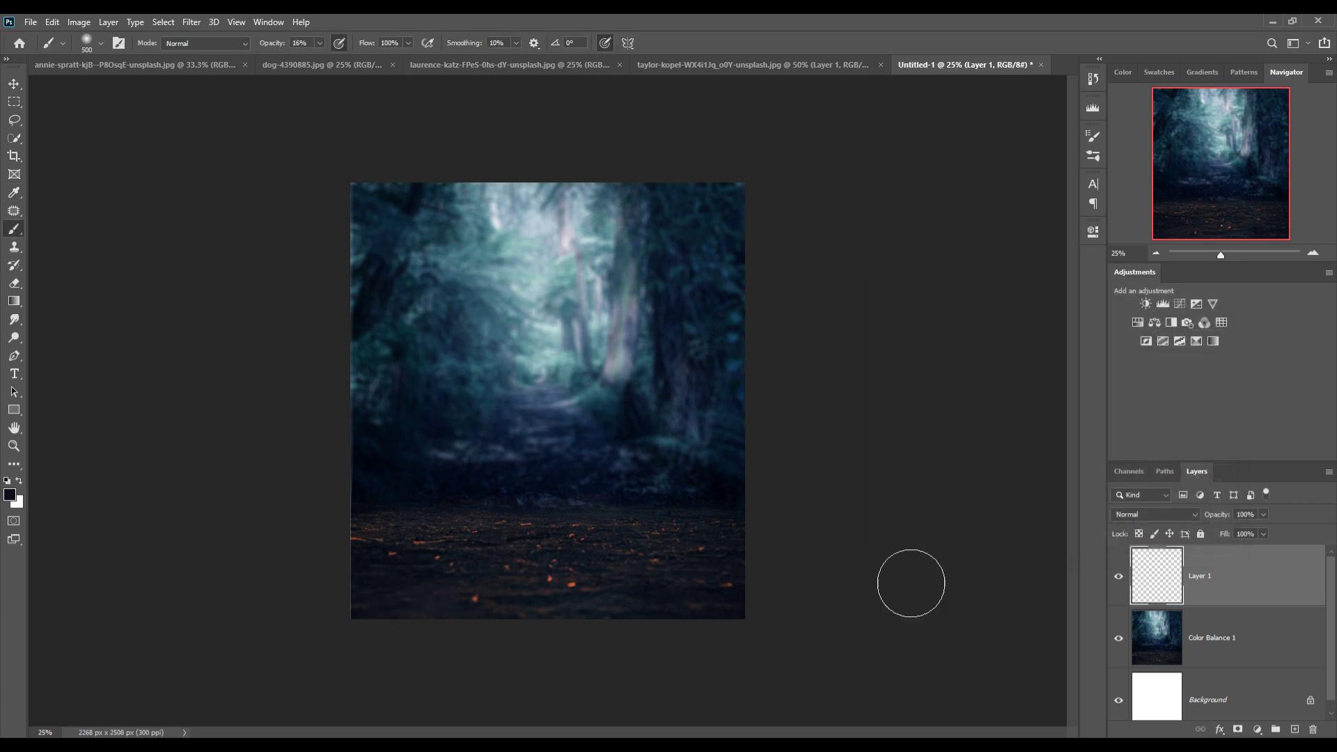
mouse_move(438, 571)
mouse_down()
mouse_move(669, 557)
mouse_move(436, 543)
mouse_move(668, 557)
mouse_move(799, 586)
mouse_up()
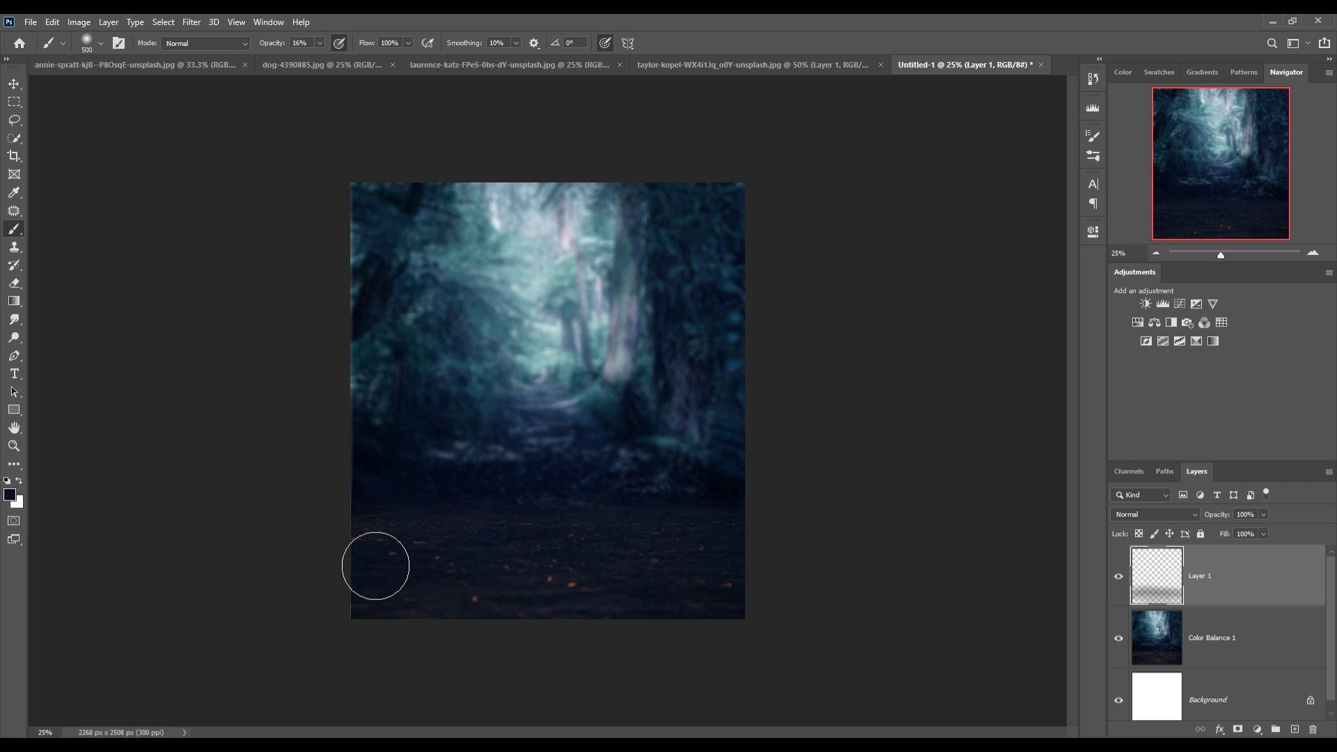
Merge the painted layer into the forest layer and switch to the apple basket photo
click(14, 83)
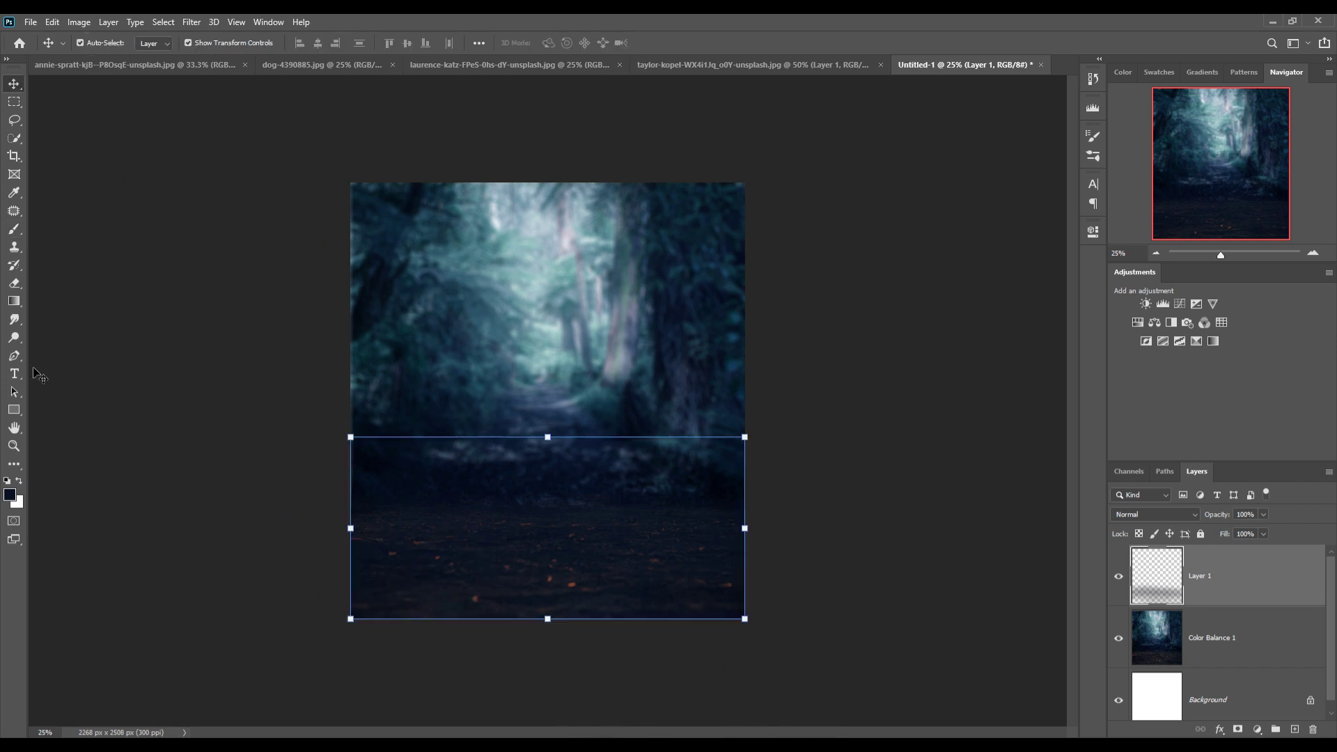
shift+click(1277, 641)
right_click(1285, 578)
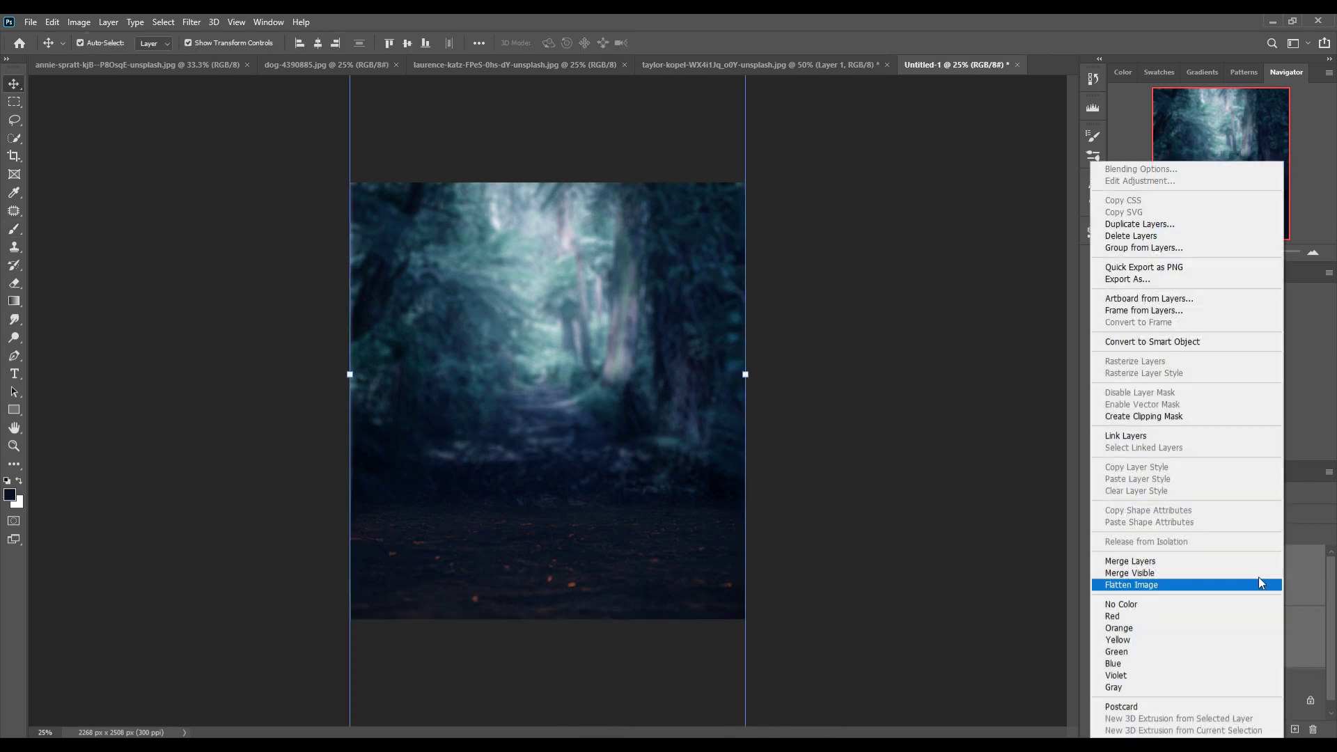
click(1163, 558)
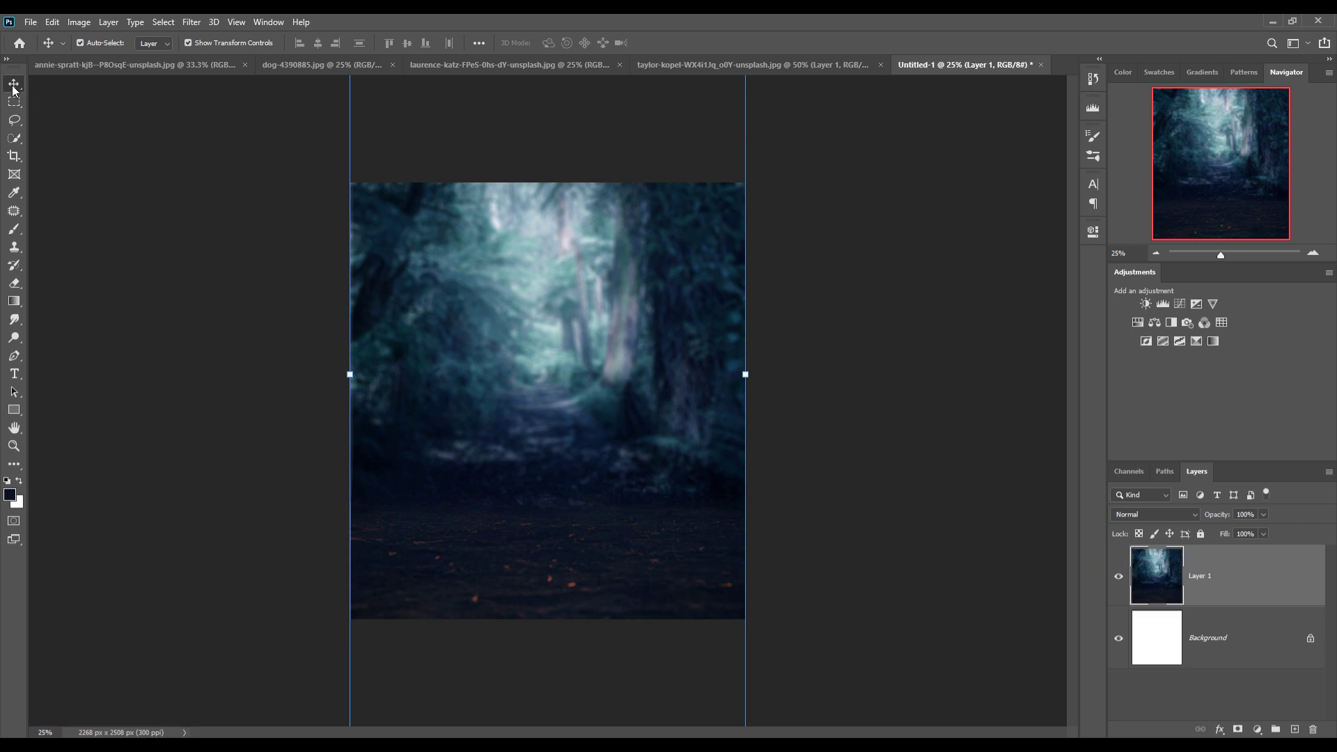
click(501, 66)
click(321, 66)
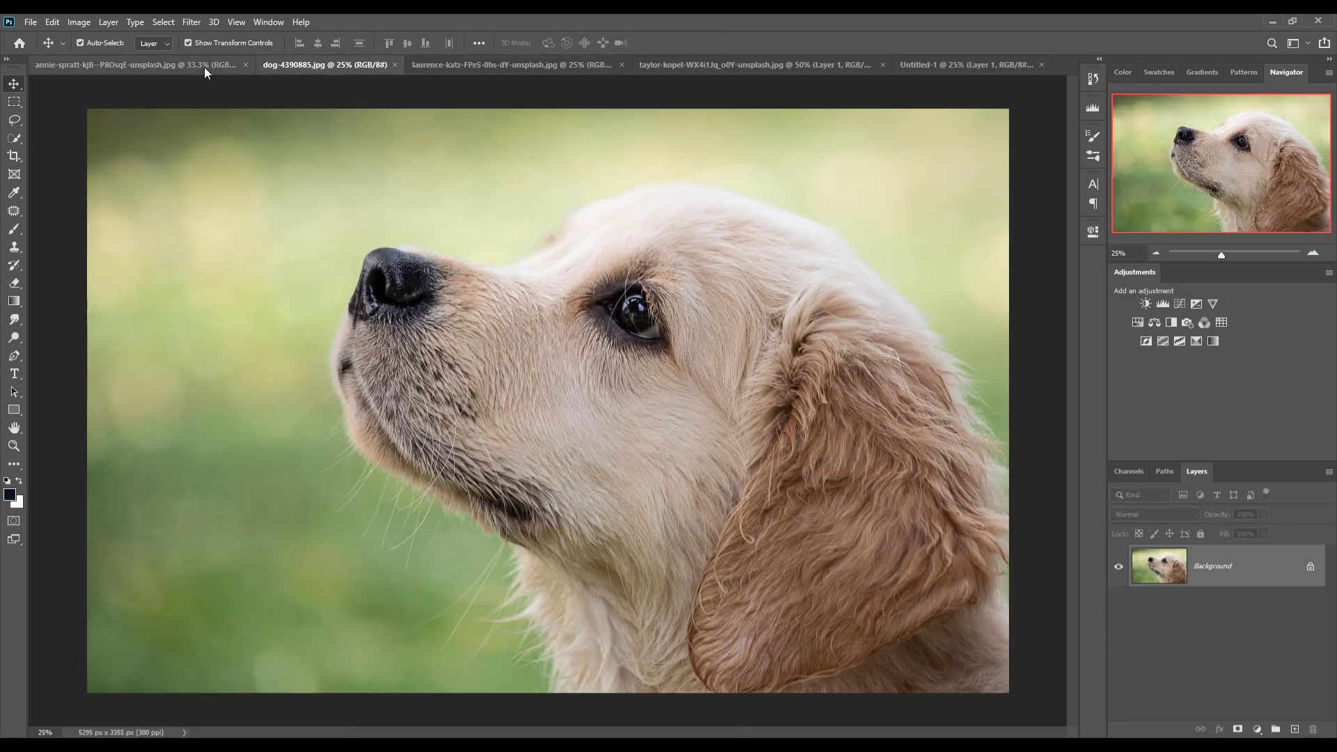
click(188, 65)
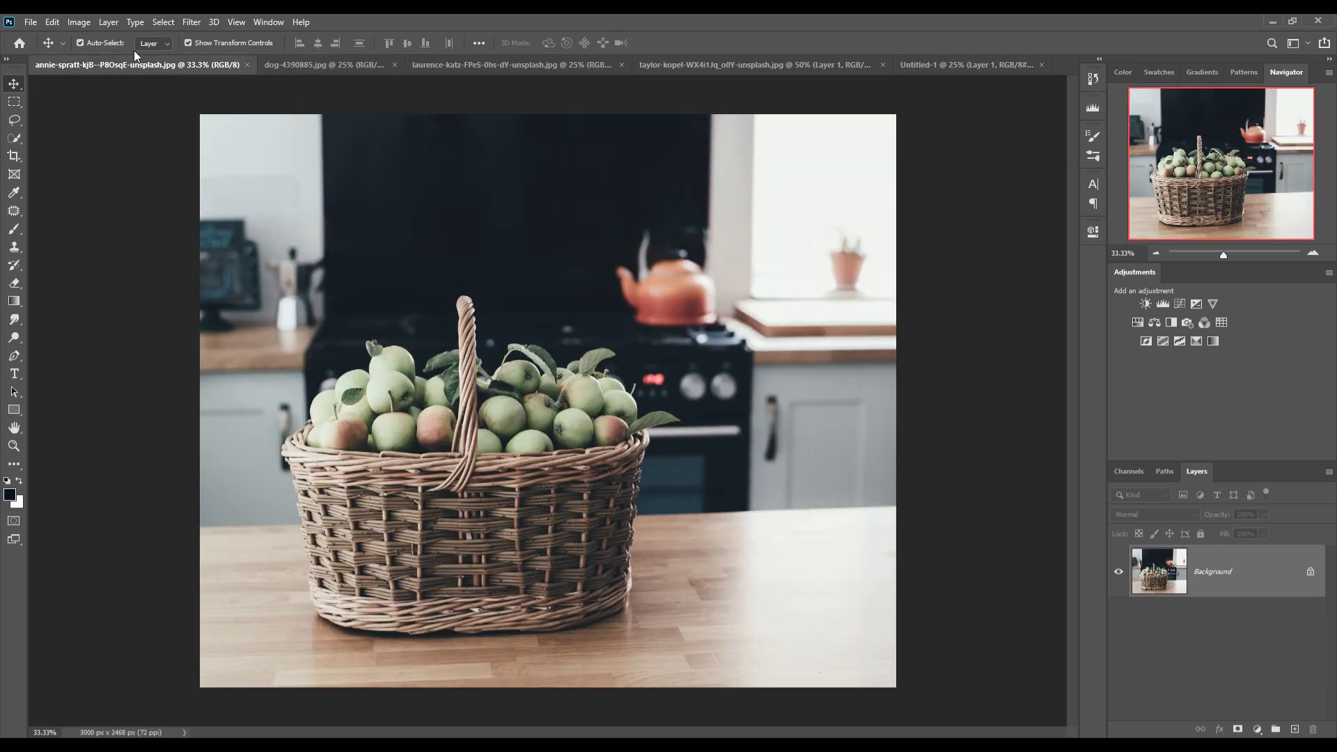
Crop the photo tightly around the apple basket
click(14, 156)
drag(220, 125, 237, 207)
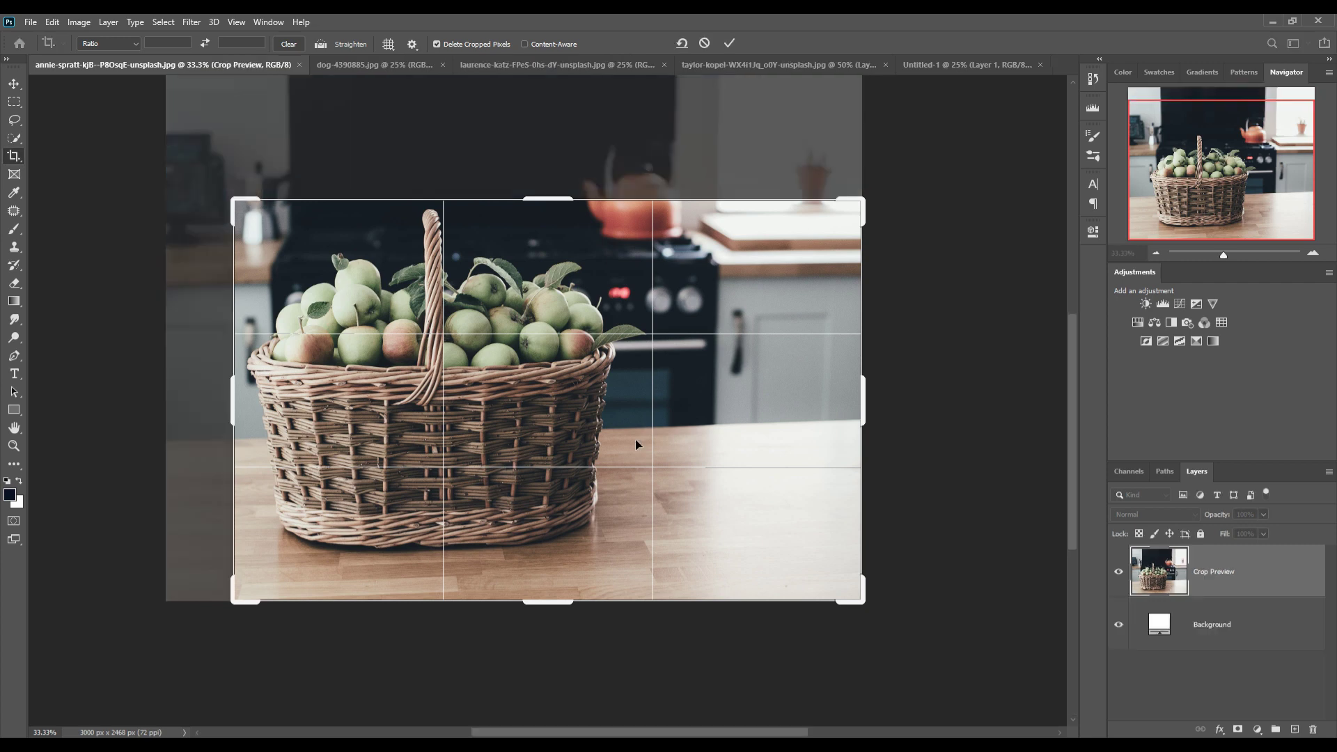
drag(871, 609, 757, 589)
click(728, 43)
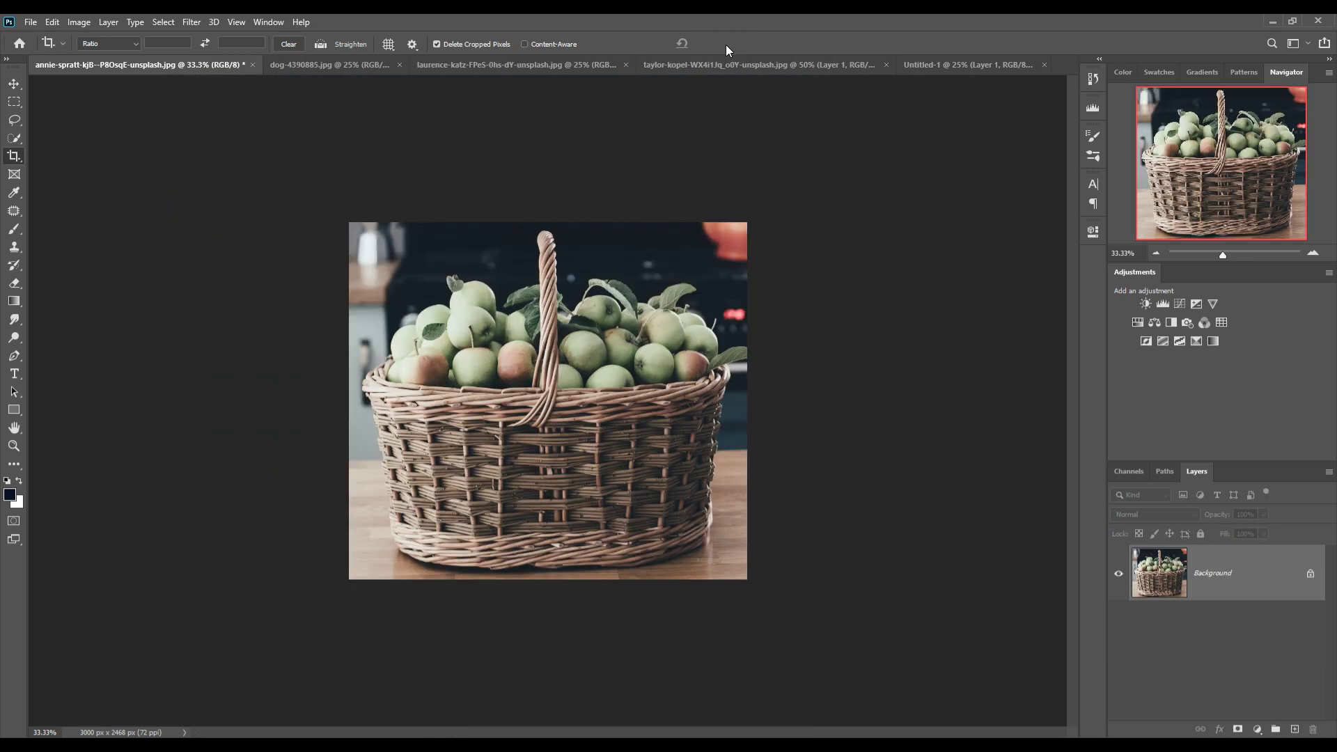
Select the basket with Select Subject plus a lasso addition and copy it to a new layer
click(163, 23)
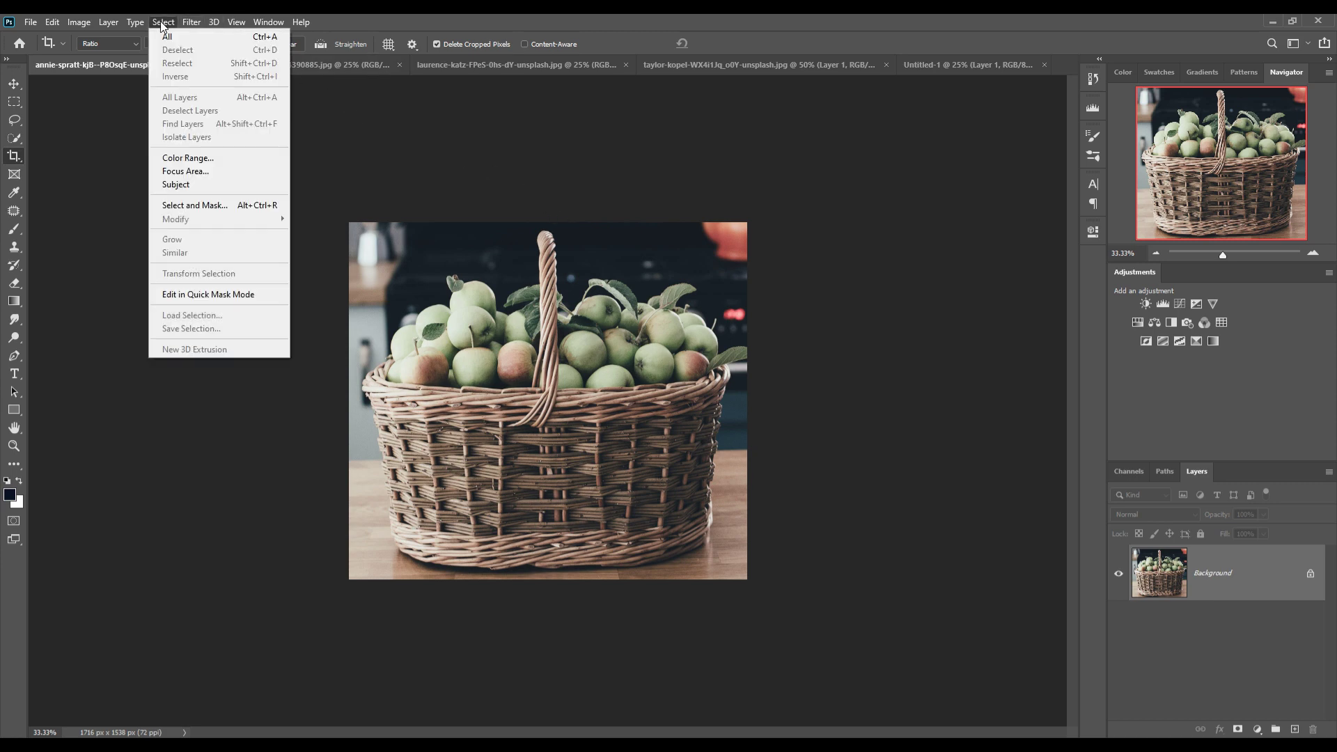
click(175, 184)
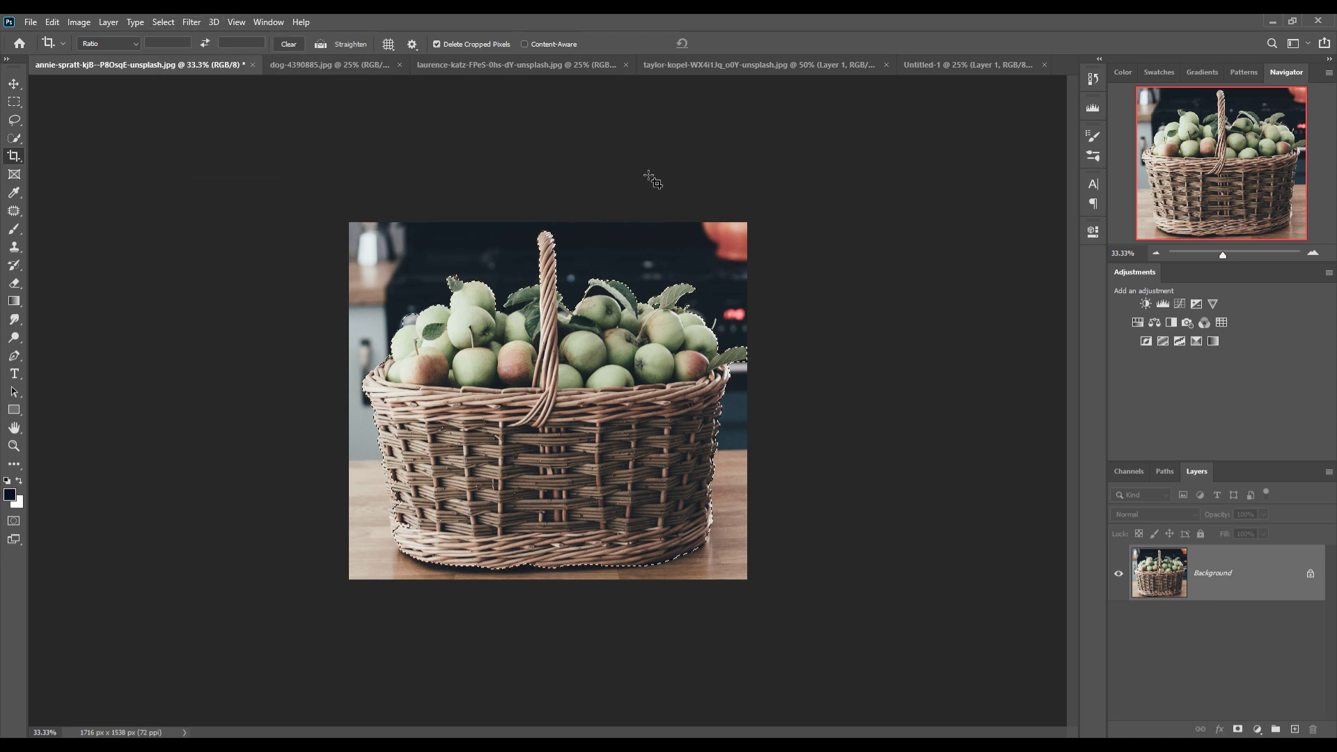
click(15, 122)
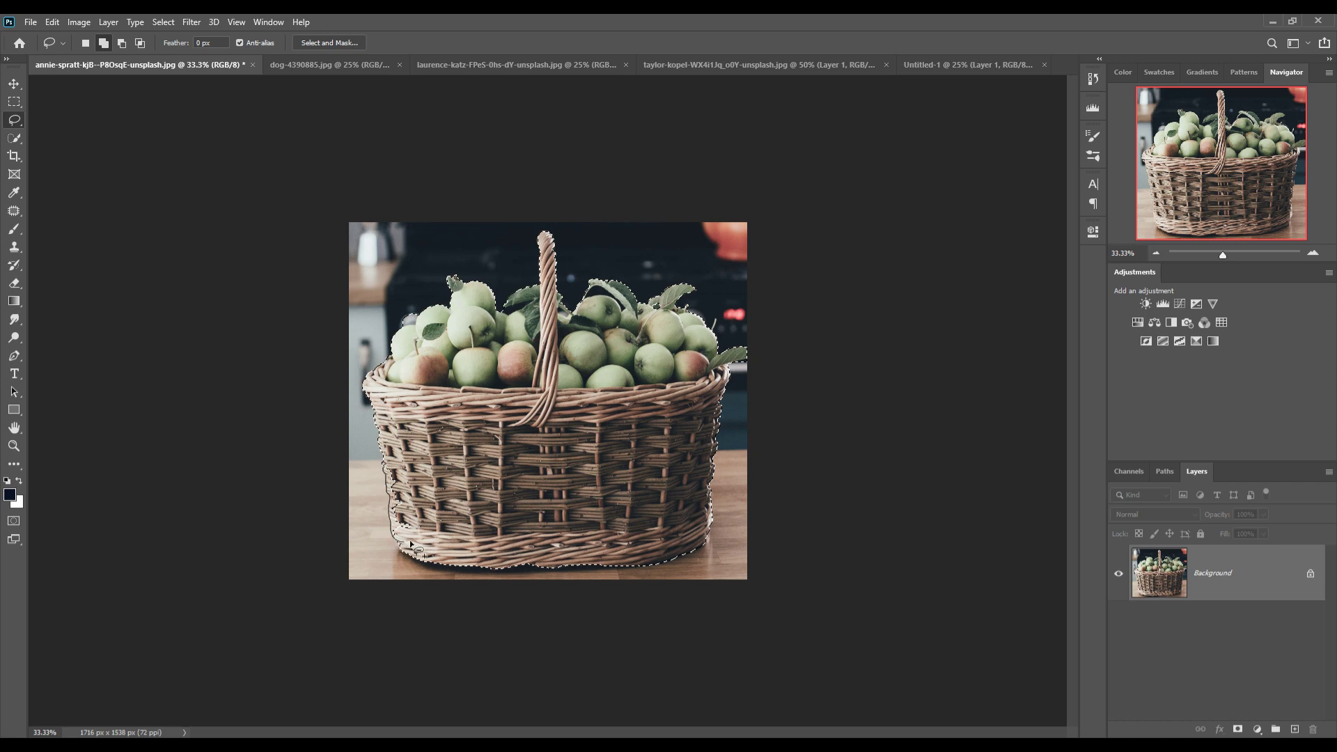
drag(399, 466, 404, 474)
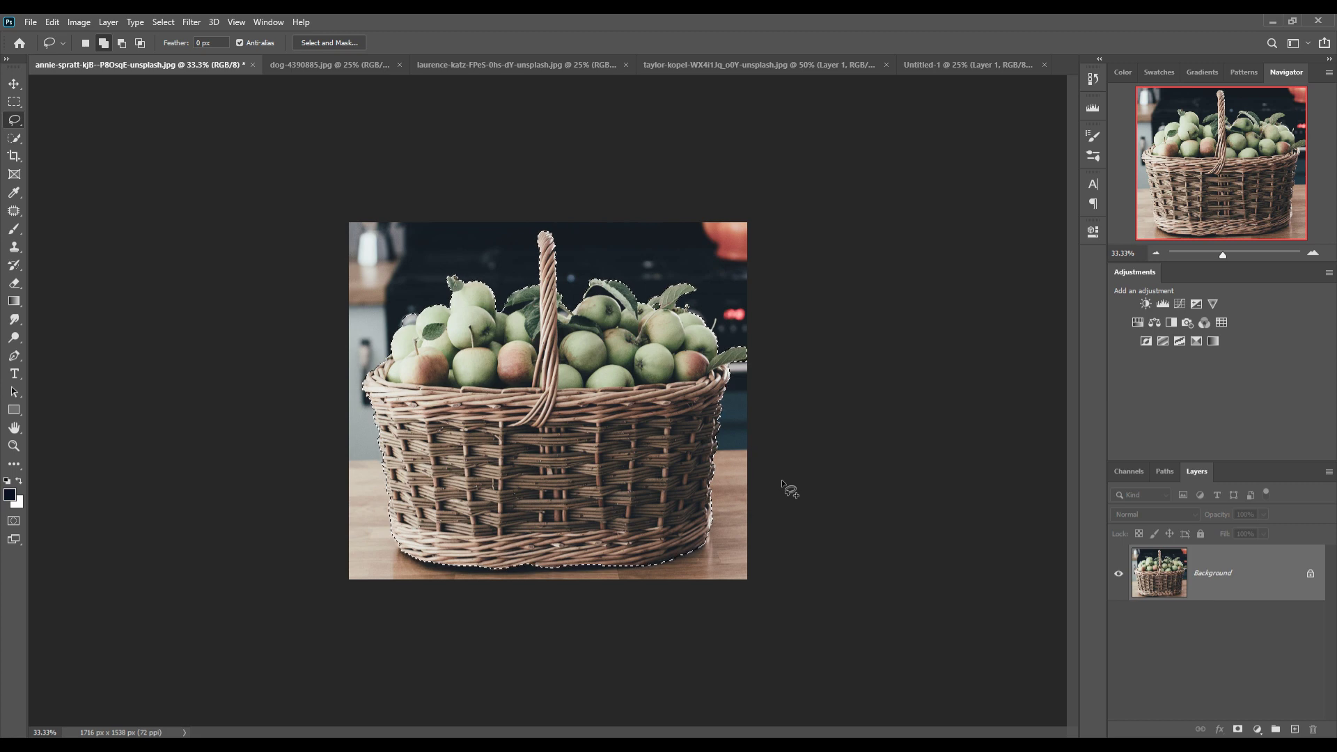
key(ctrl+j)
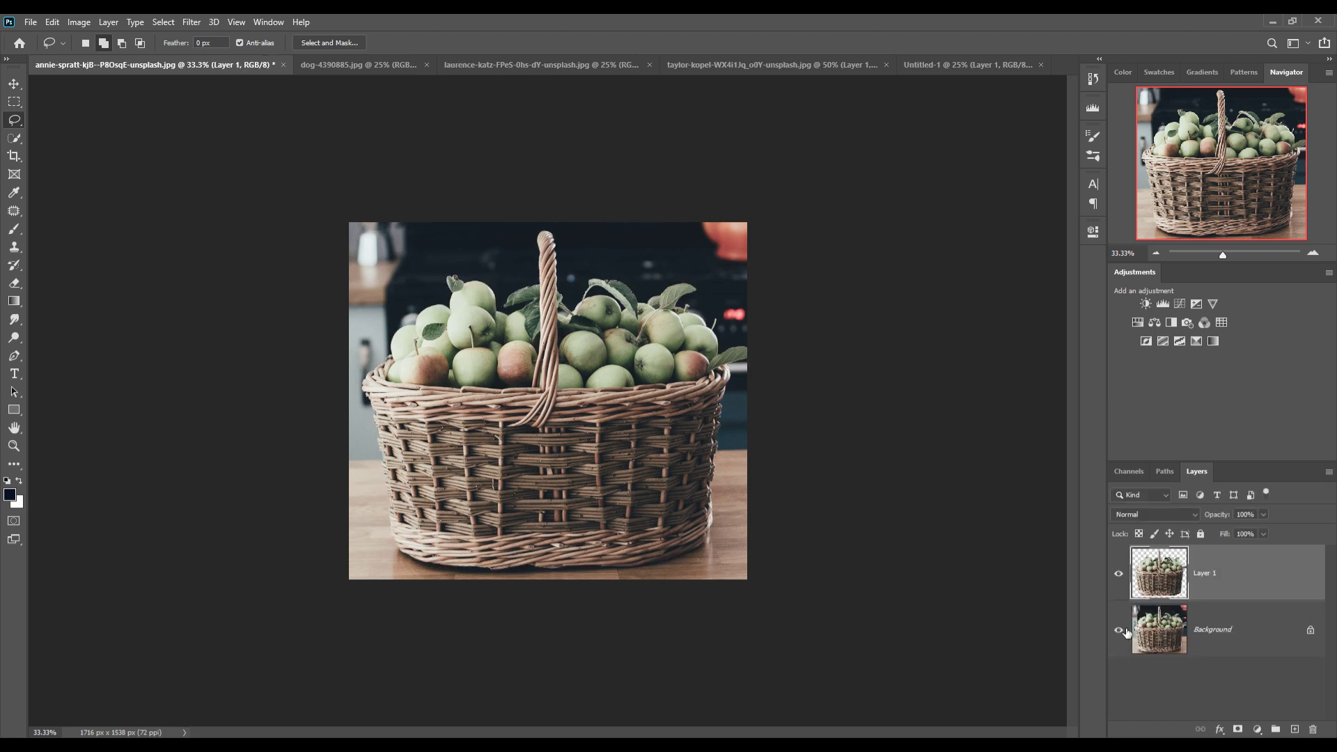
Hide the Background and lasso-delete the apples from the cut-out basket
click(1122, 631)
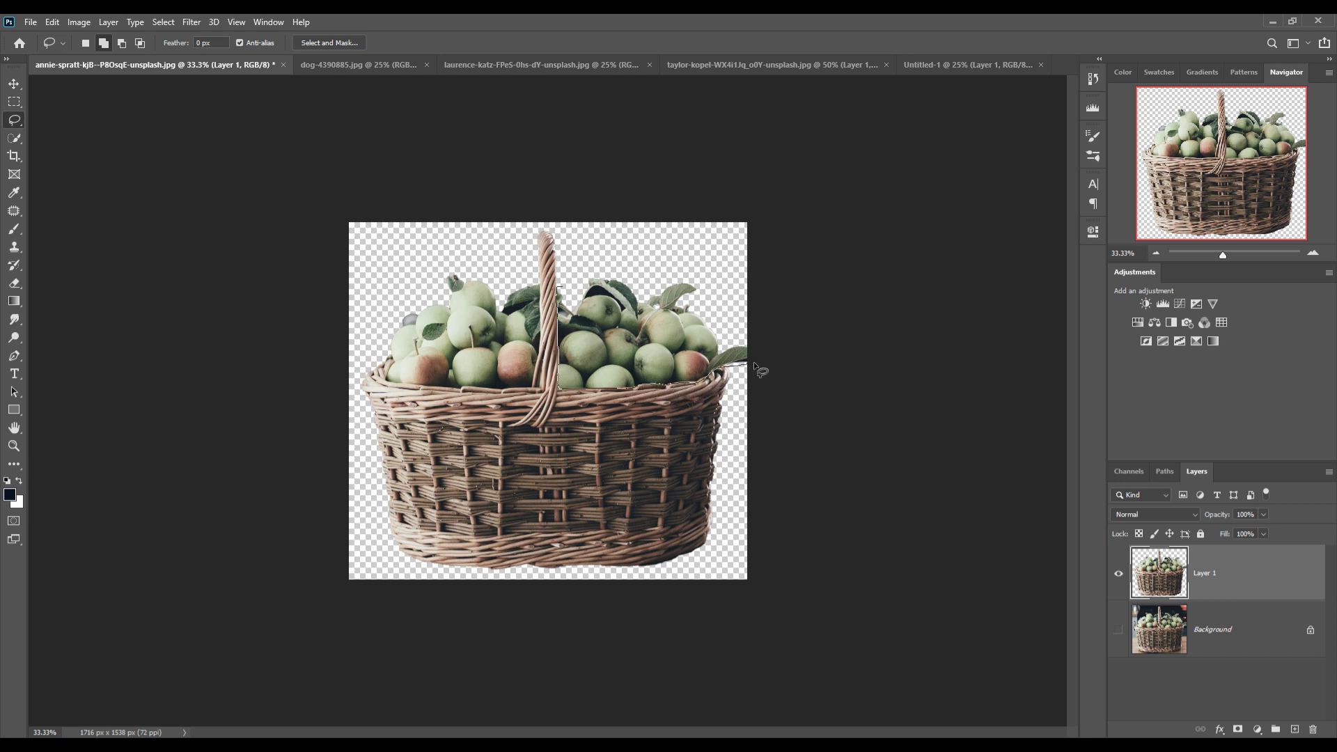
drag(585, 277, 588, 280)
key(Delete)
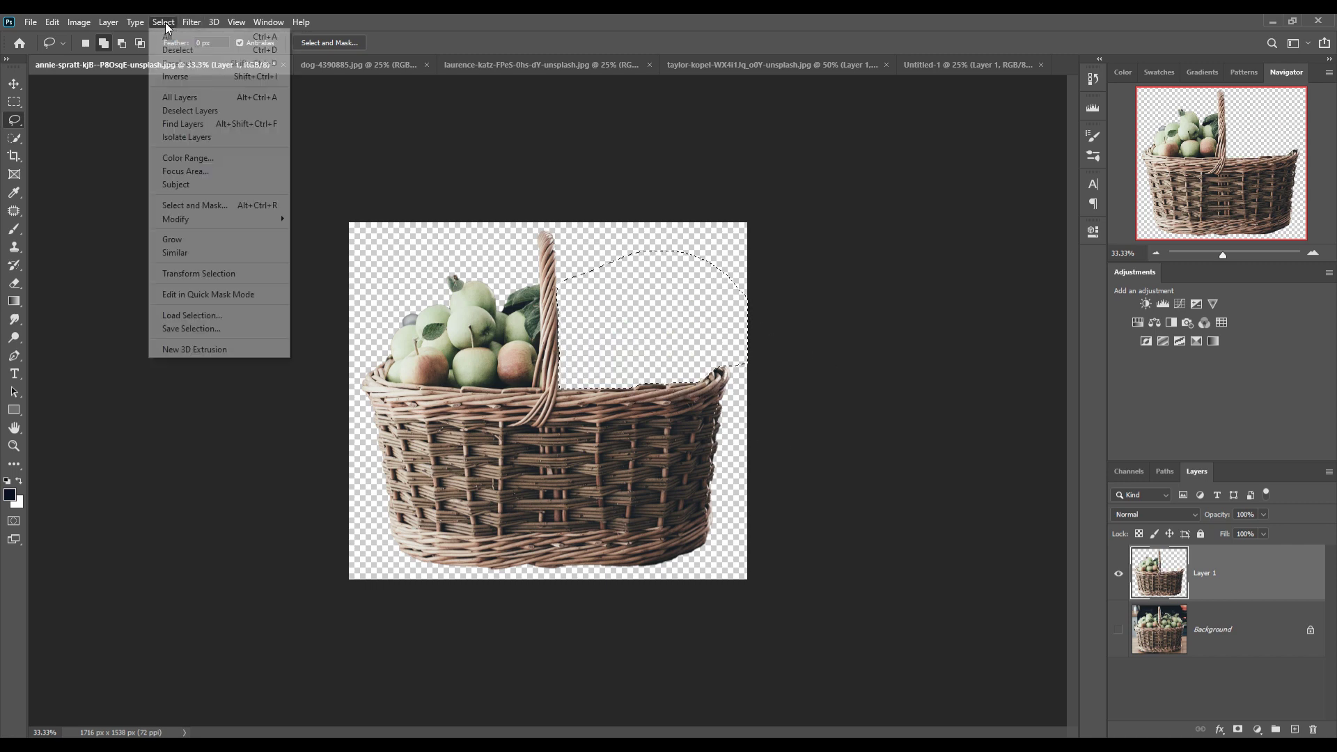
key(ctrl+d)
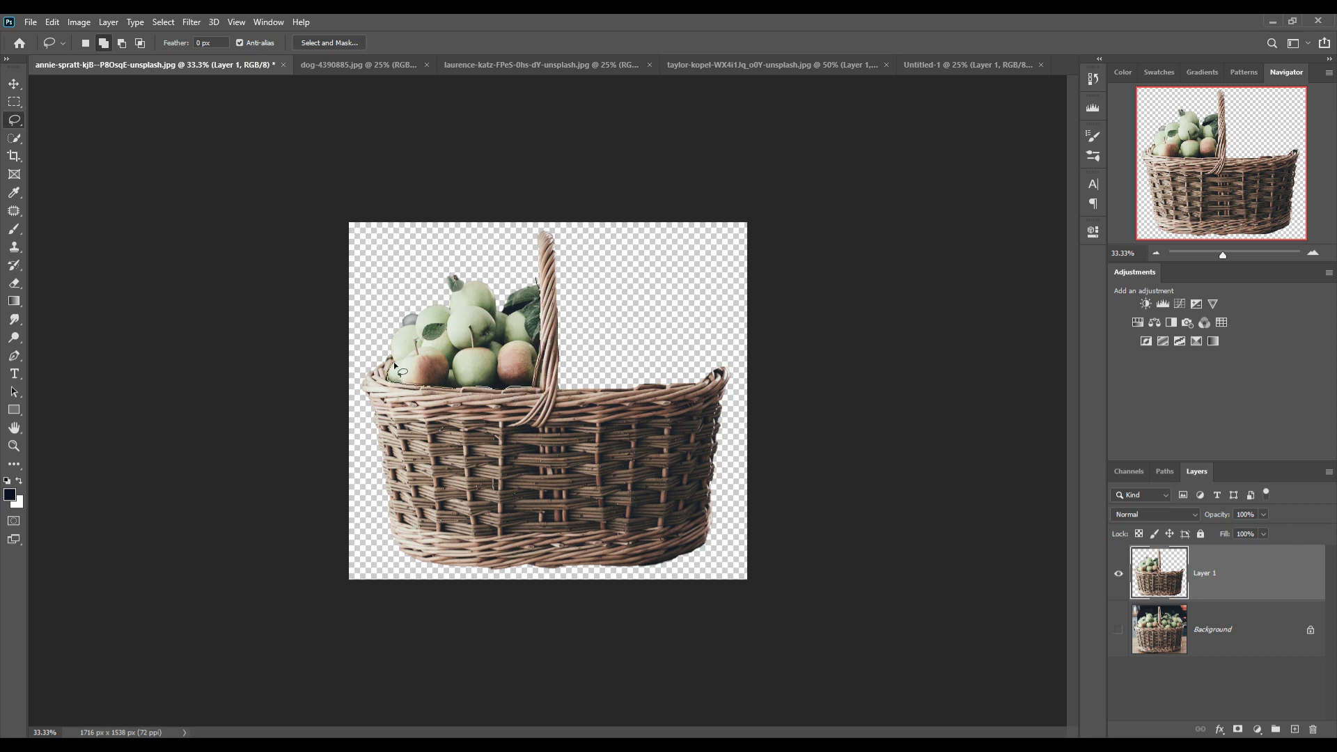
drag(539, 280, 550, 303)
key(Delete)
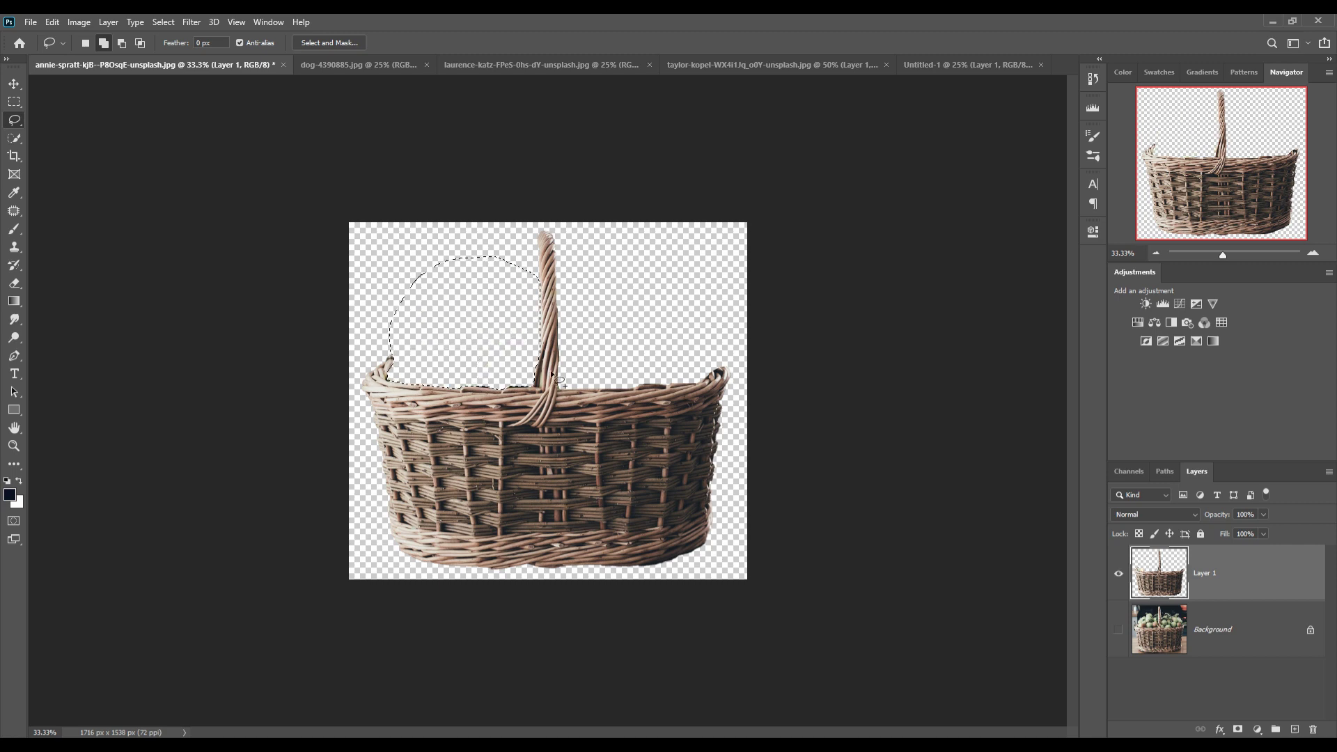
click(163, 21)
click(178, 54)
Float the basket document beside the forest composition, ready to drag across
key(v)
mouse_move(153, 64)
mouse_down()
mouse_move(163, 146)
mouse_move(890, 209)
mouse_up()
click(744, 64)
Drag the basket into the forest scene and scale it down onto the path
drag(890, 462, 550, 462)
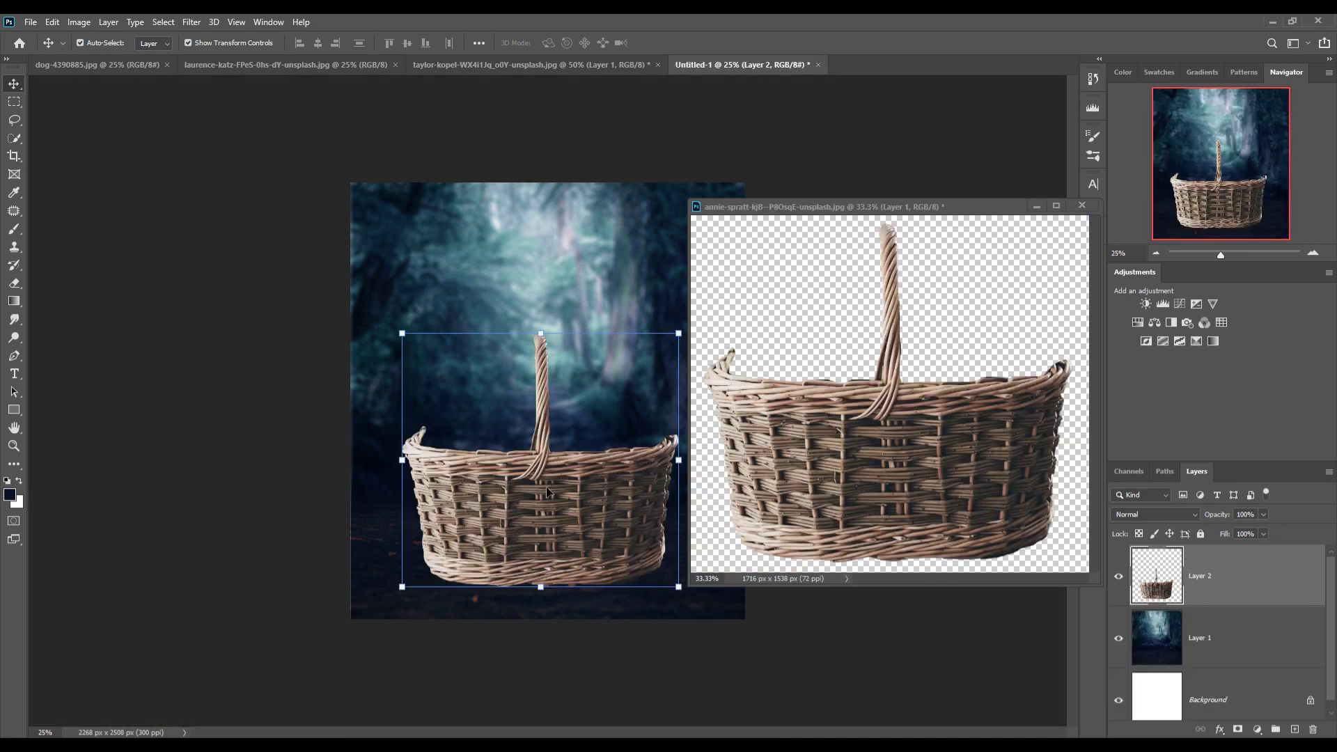
drag(541, 328, 540, 396)
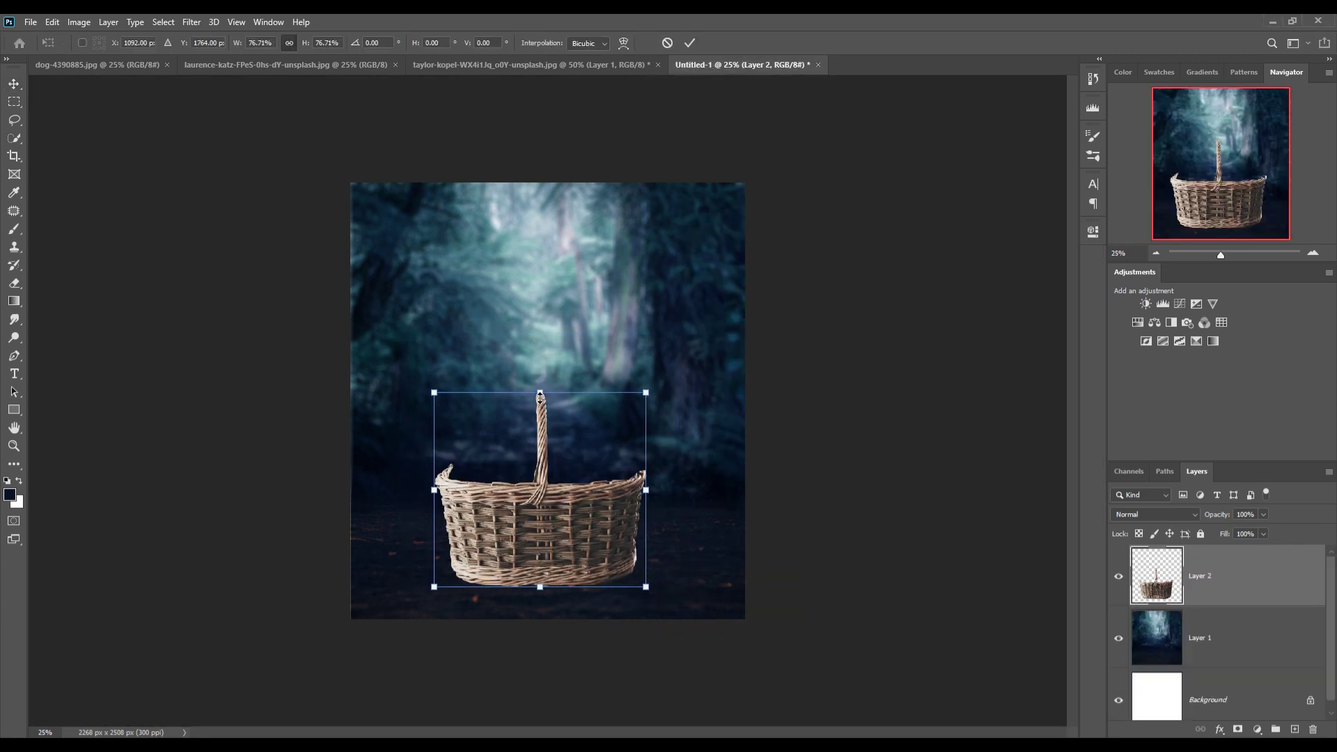
click(689, 43)
Extend the canvas upward with a content-aware crop and nudge the basket slightly up
key(c)
key(Return)
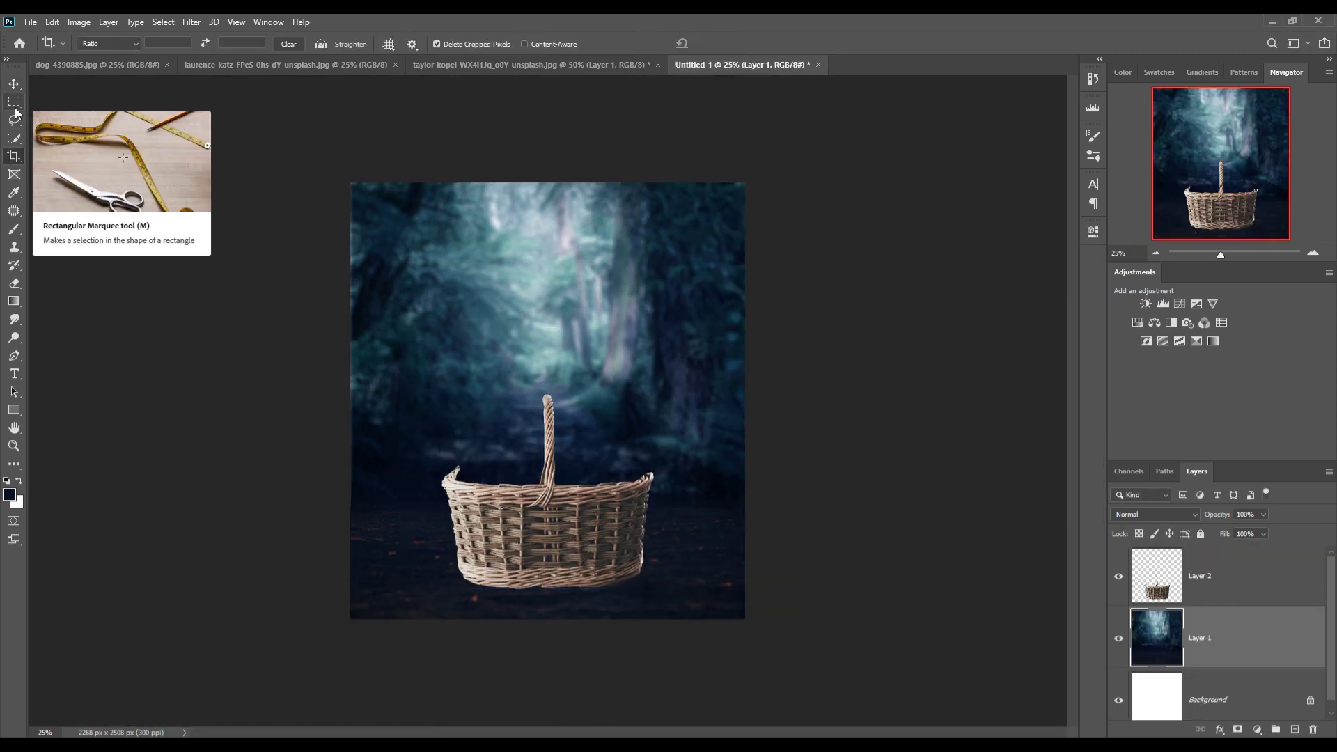
click(13, 156)
drag(548, 183, 551, 168)
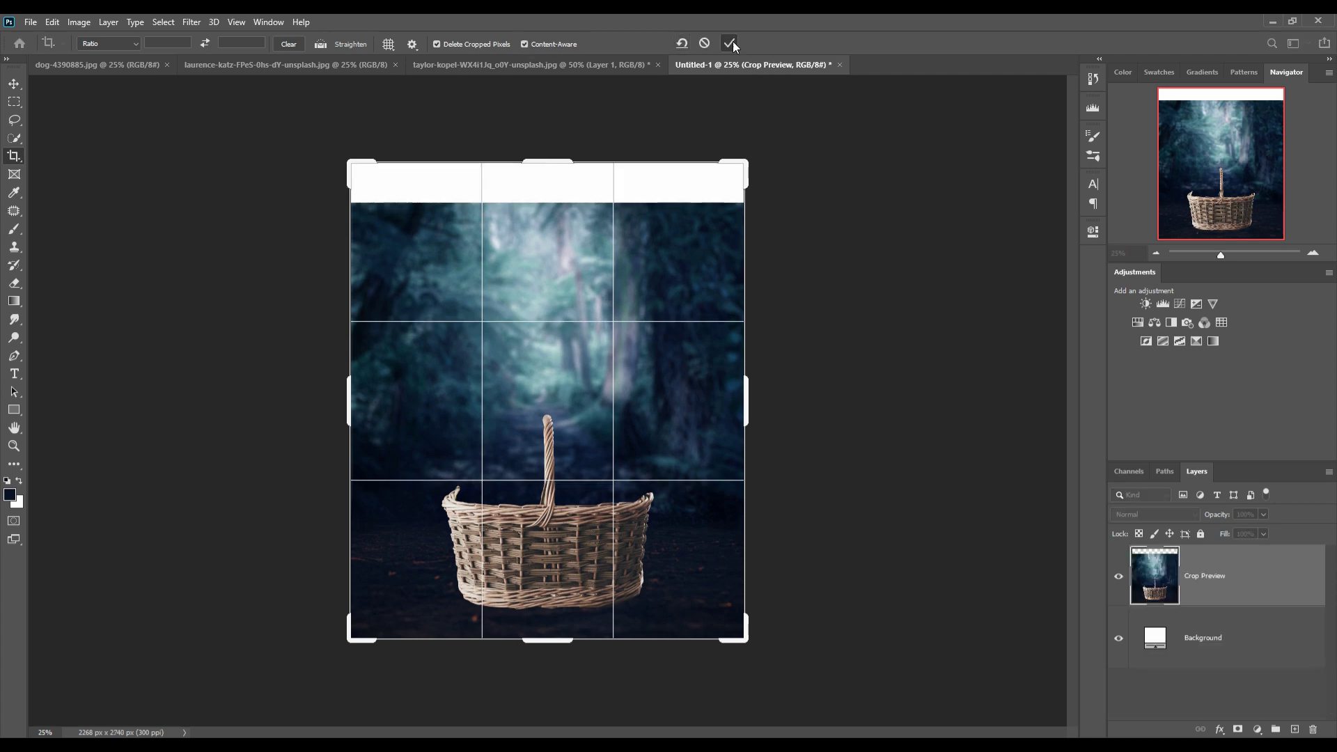
click(729, 43)
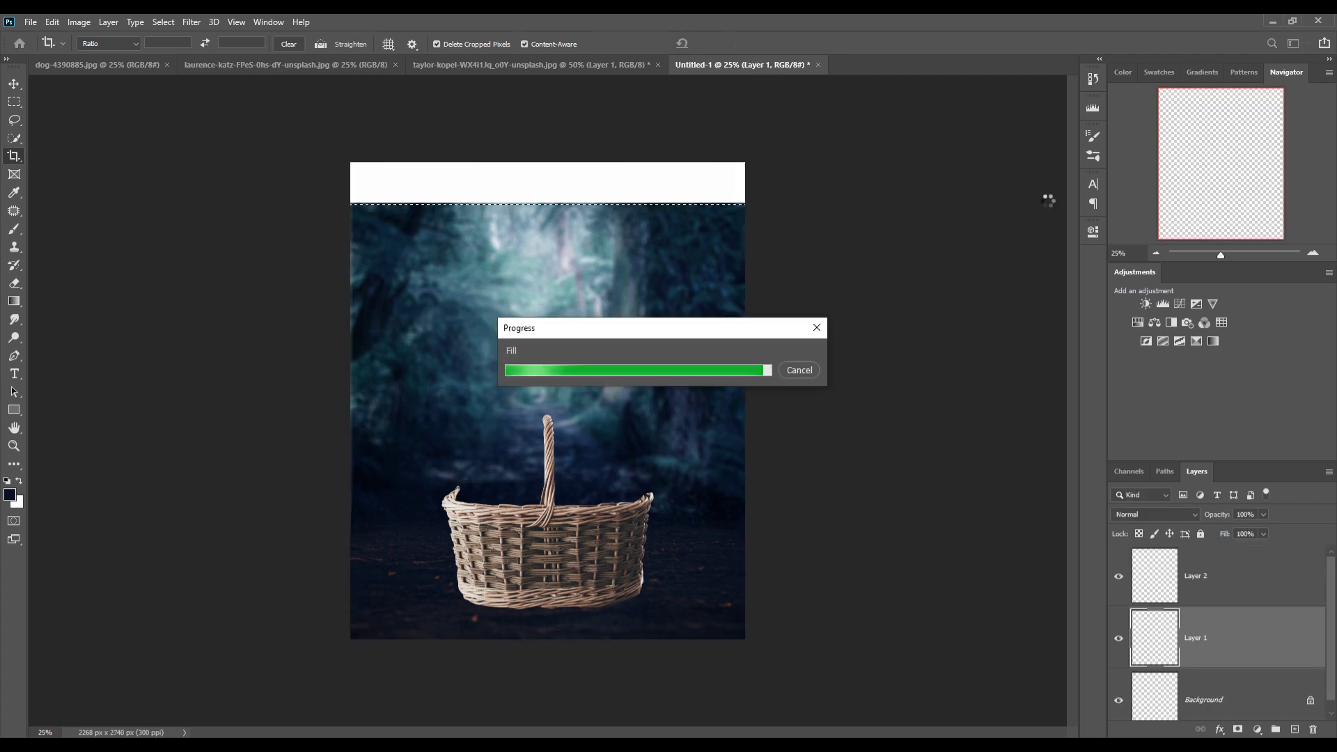
click(14, 84)
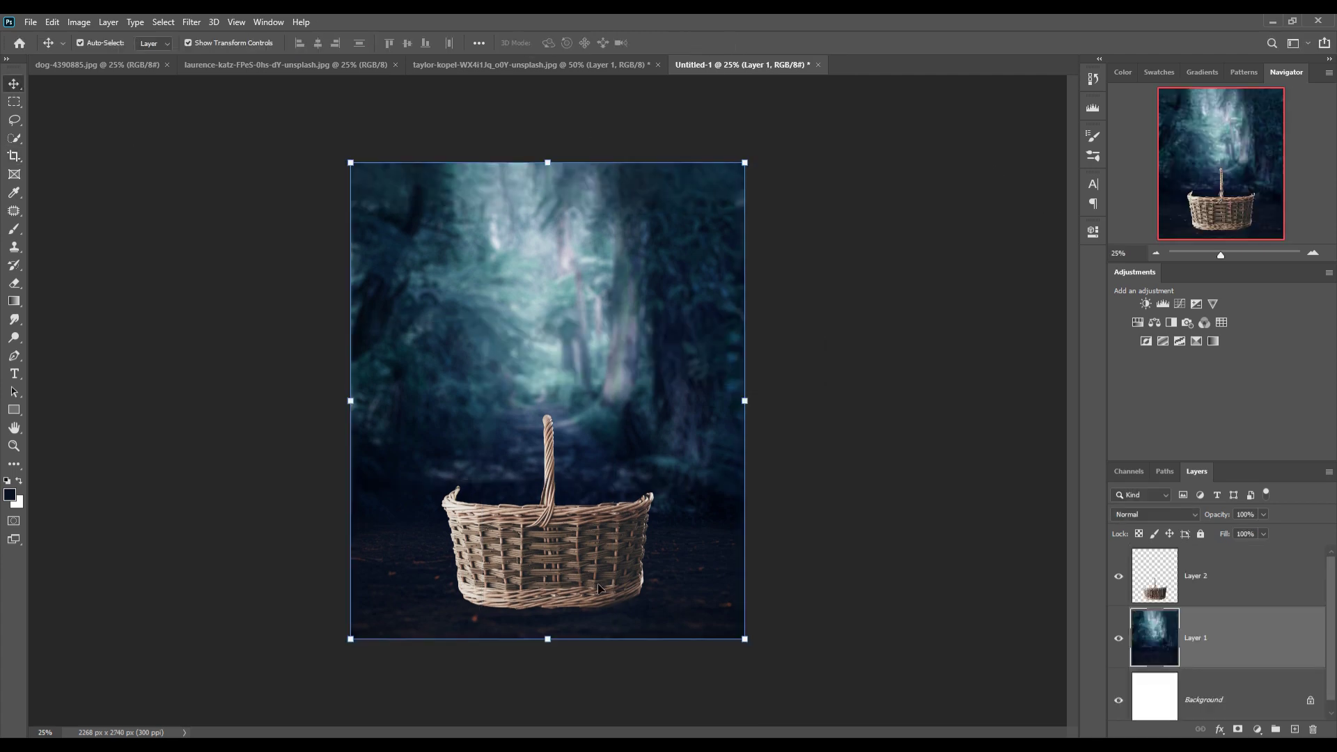
click(564, 565)
drag(564, 565, 564, 551)
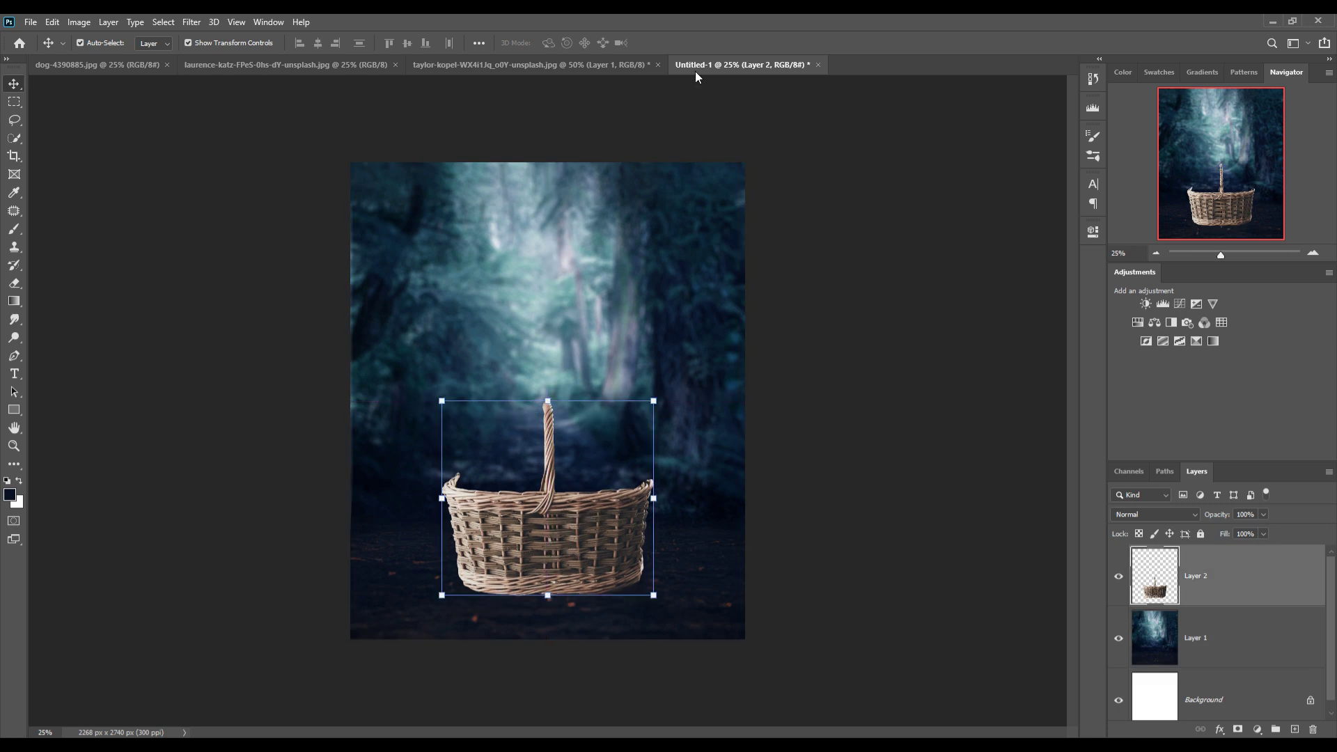
Paint a dark shadow dab on a new layer above the forest at full opacity
click(1178, 616)
click(1295, 729)
click(14, 229)
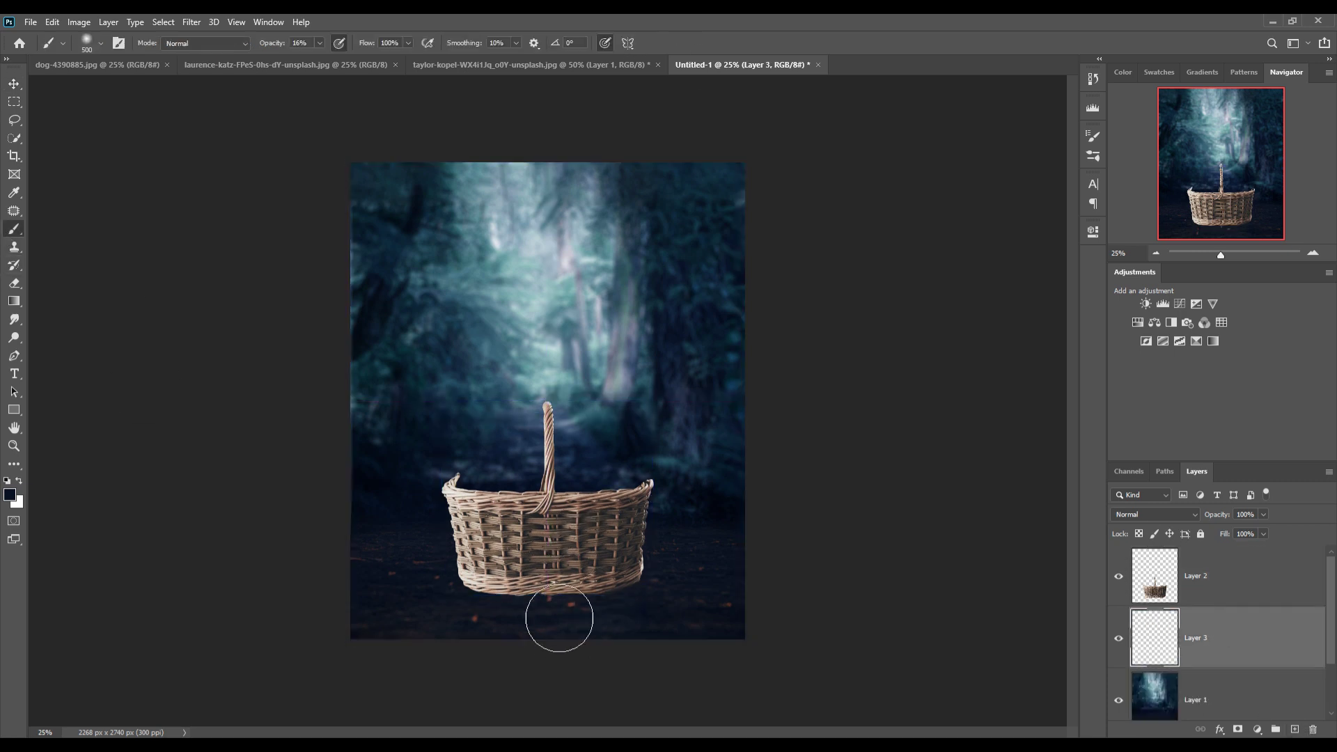
drag(320, 44, 391, 62)
click(591, 618)
click(10, 495)
click(961, 496)
click(1193, 310)
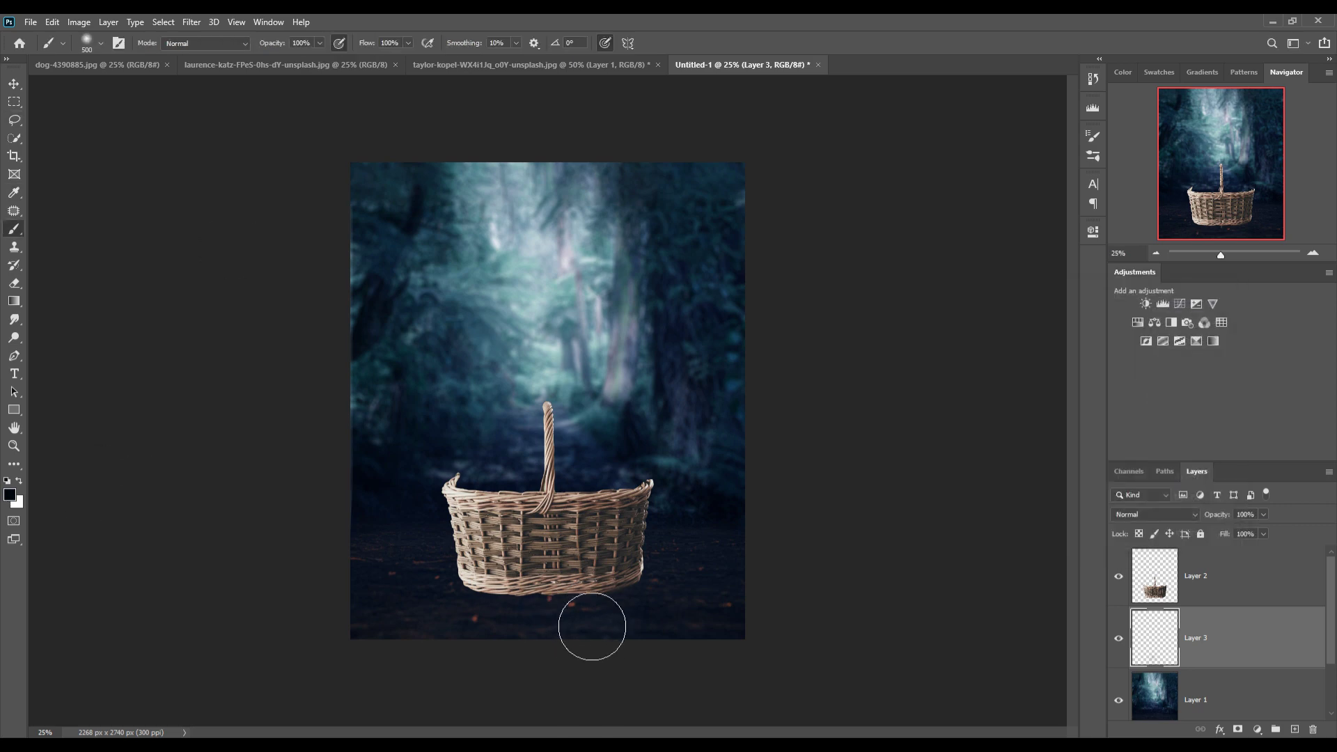
Stretch the shadow into a wide, flat shape positioned under the basket
key(v)
drag(609, 588, 836, 581)
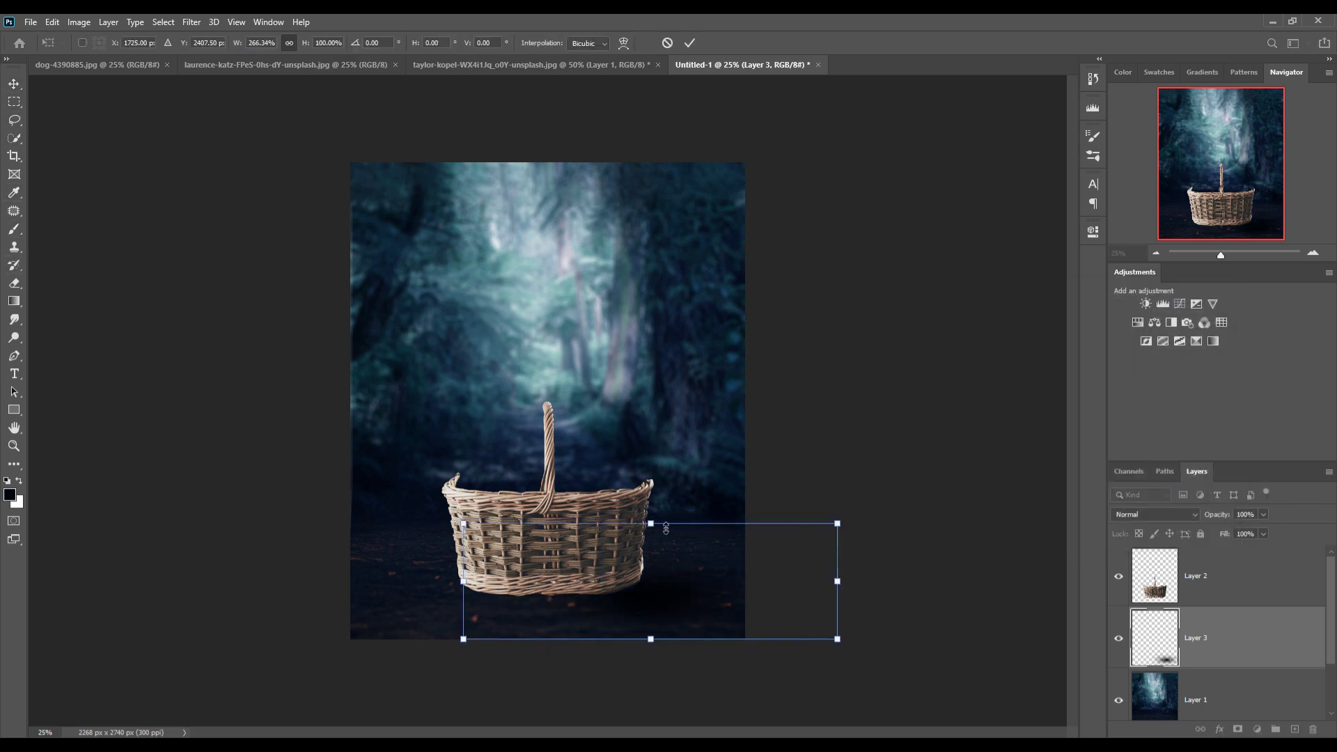
mouse_move(649, 525)
mouse_down()
mouse_move(650, 565)
mouse_move(484, 595)
mouse_move(509, 622)
mouse_up()
click(689, 43)
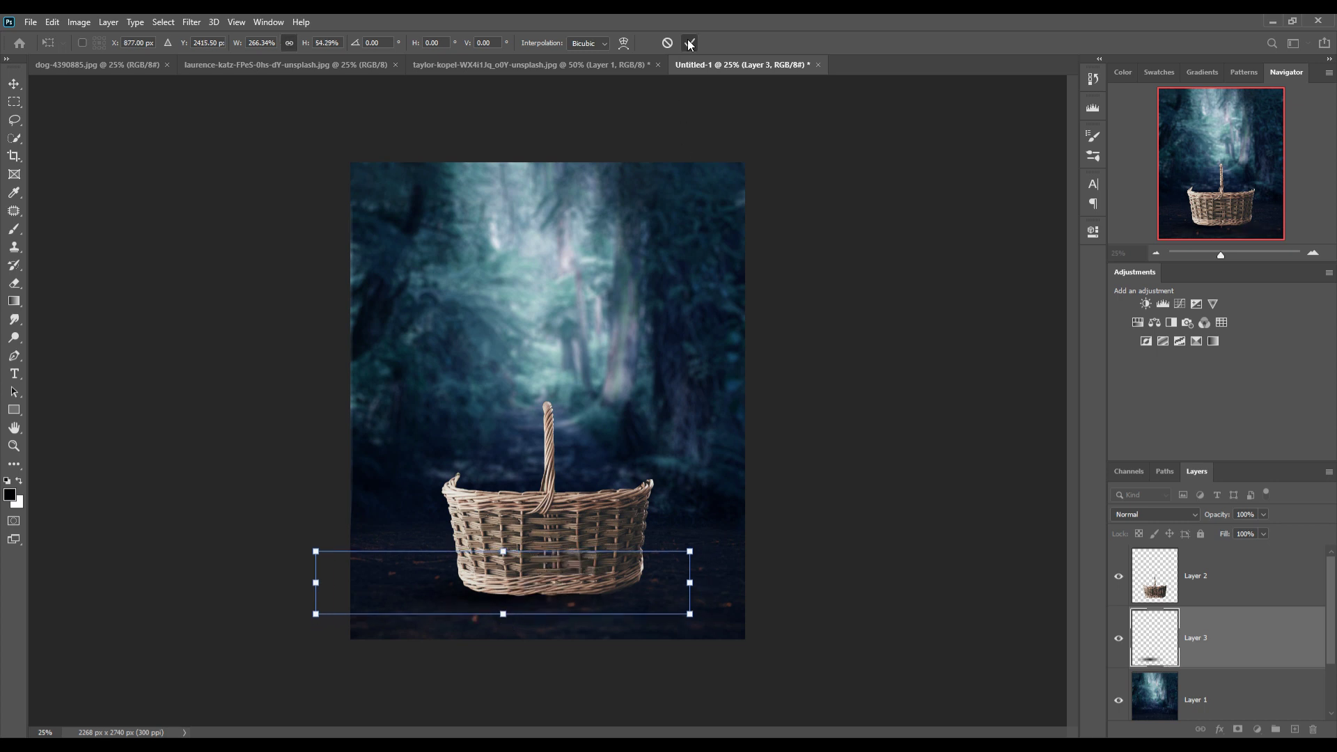
key(ctrl+t)
drag(689, 584, 846, 583)
drag(315, 582, 305, 583)
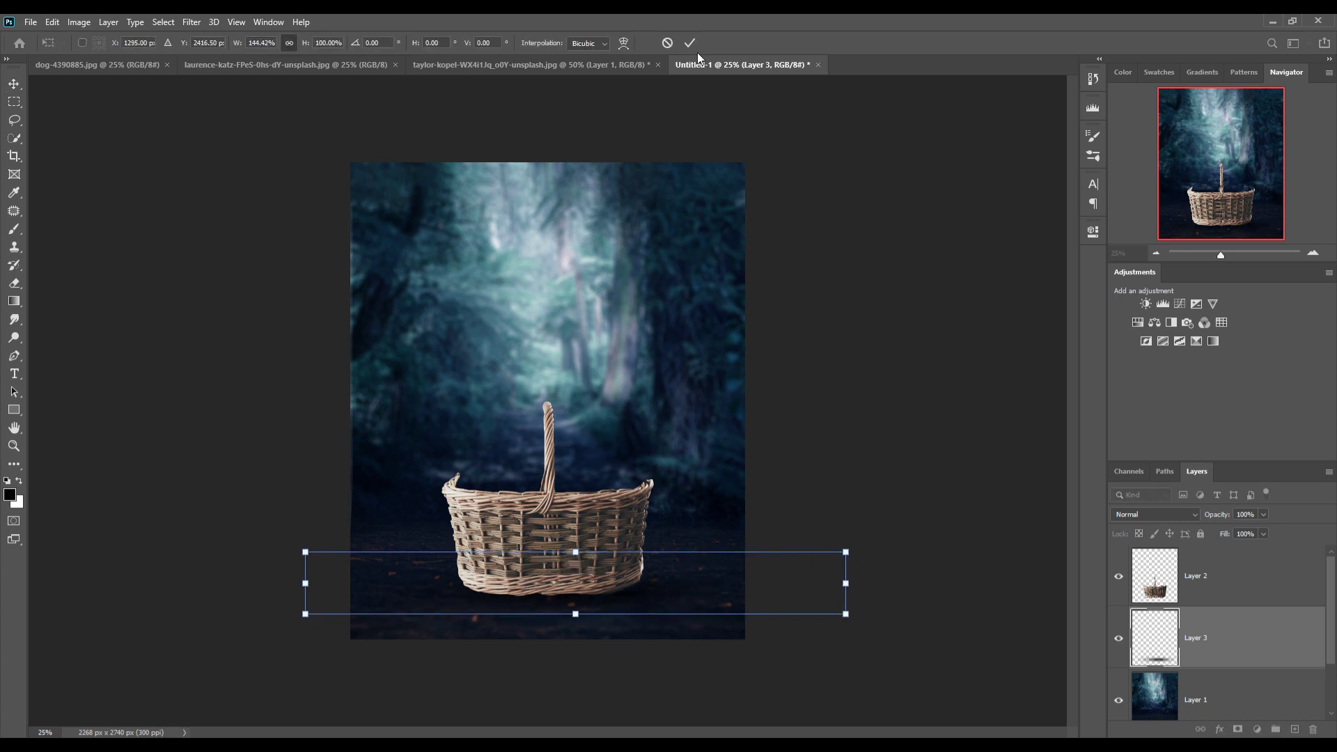
key(Return)
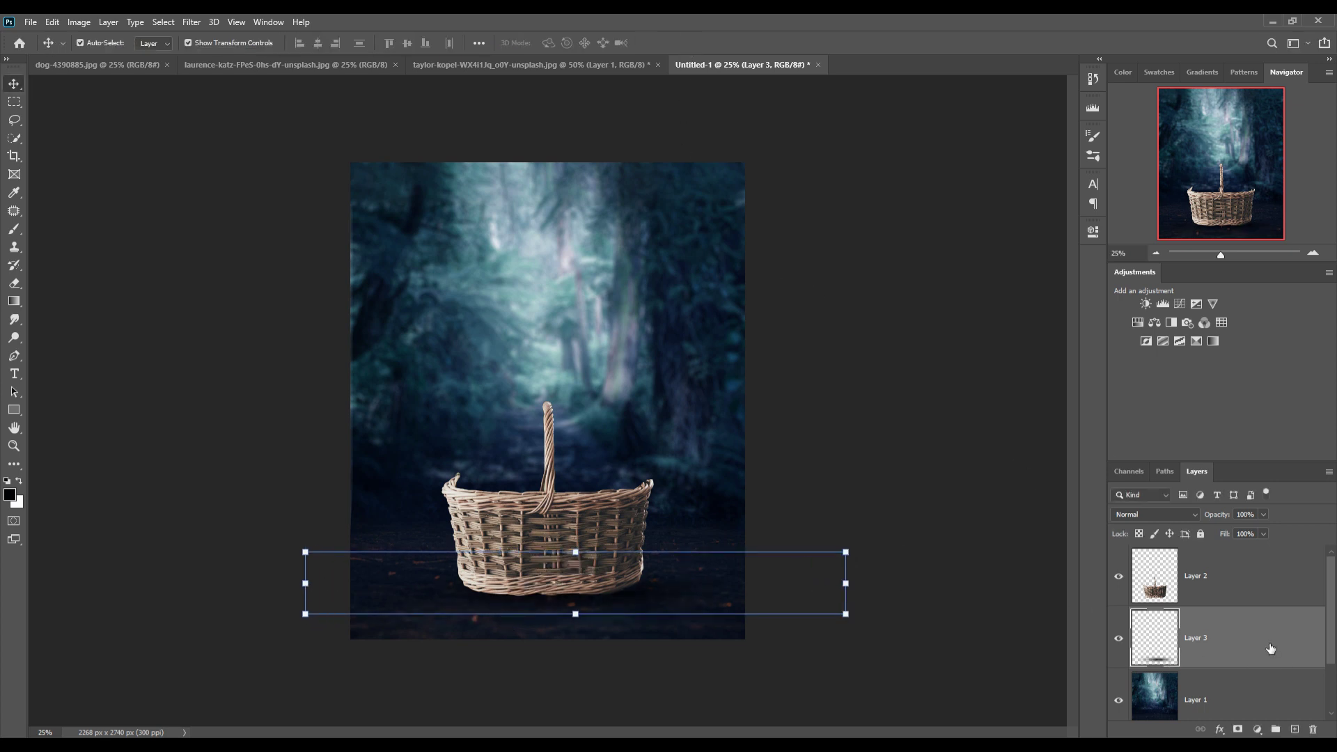
Widen the forest canvas on both sides with a Content-Aware crop
click(355, 360)
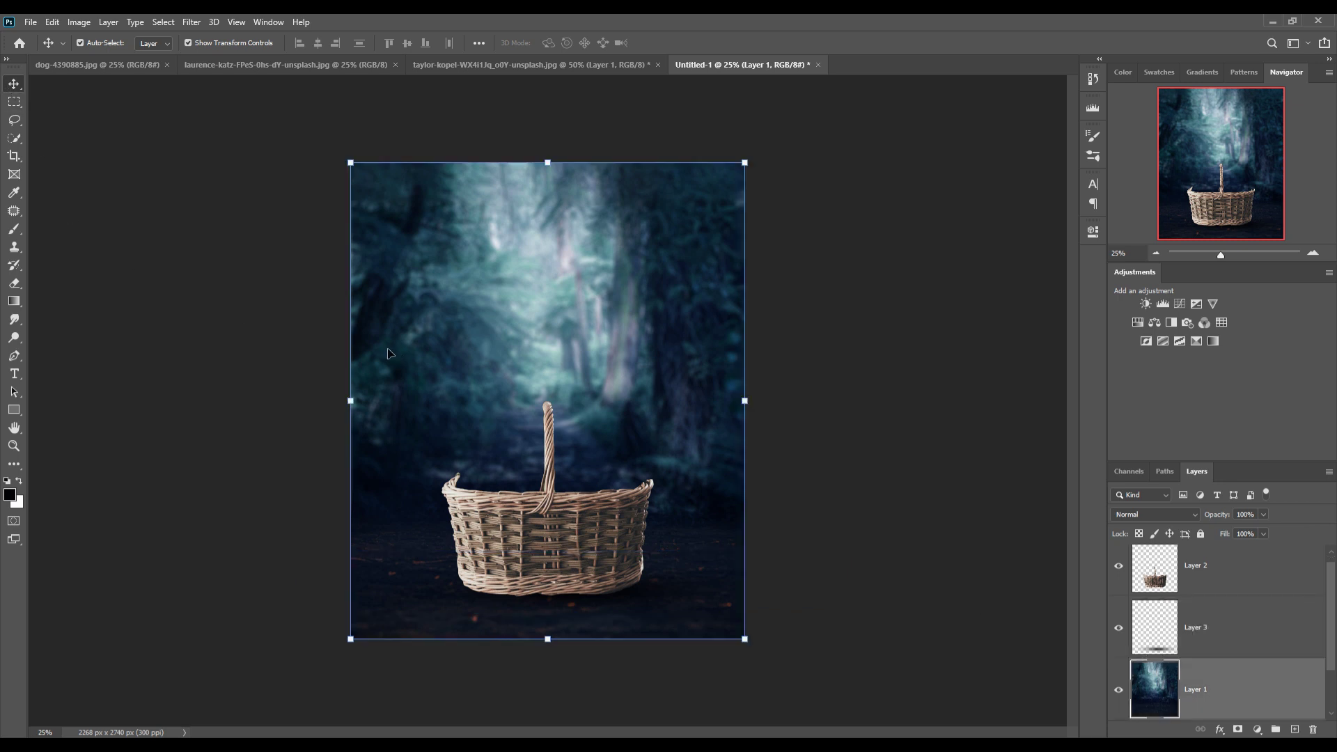
drag(350, 400, 327, 400)
click(14, 156)
drag(761, 401, 784, 412)
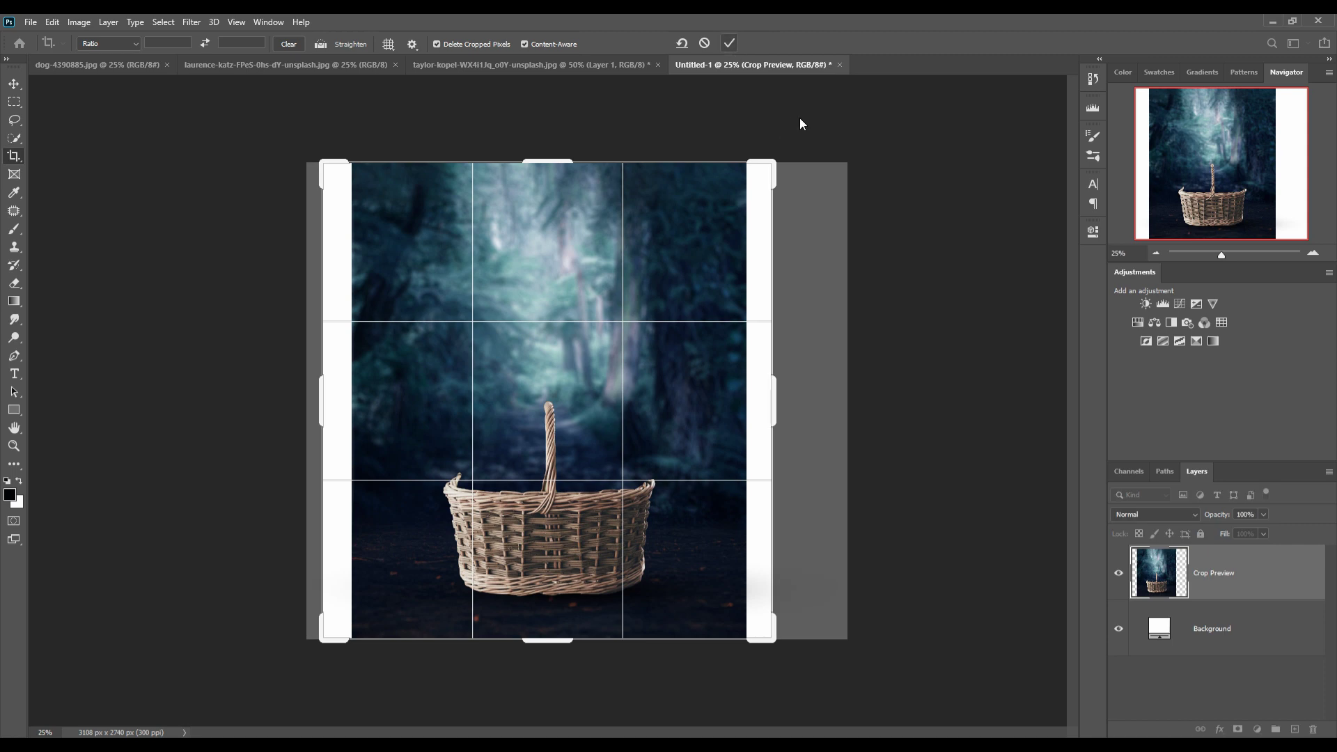
key(Return)
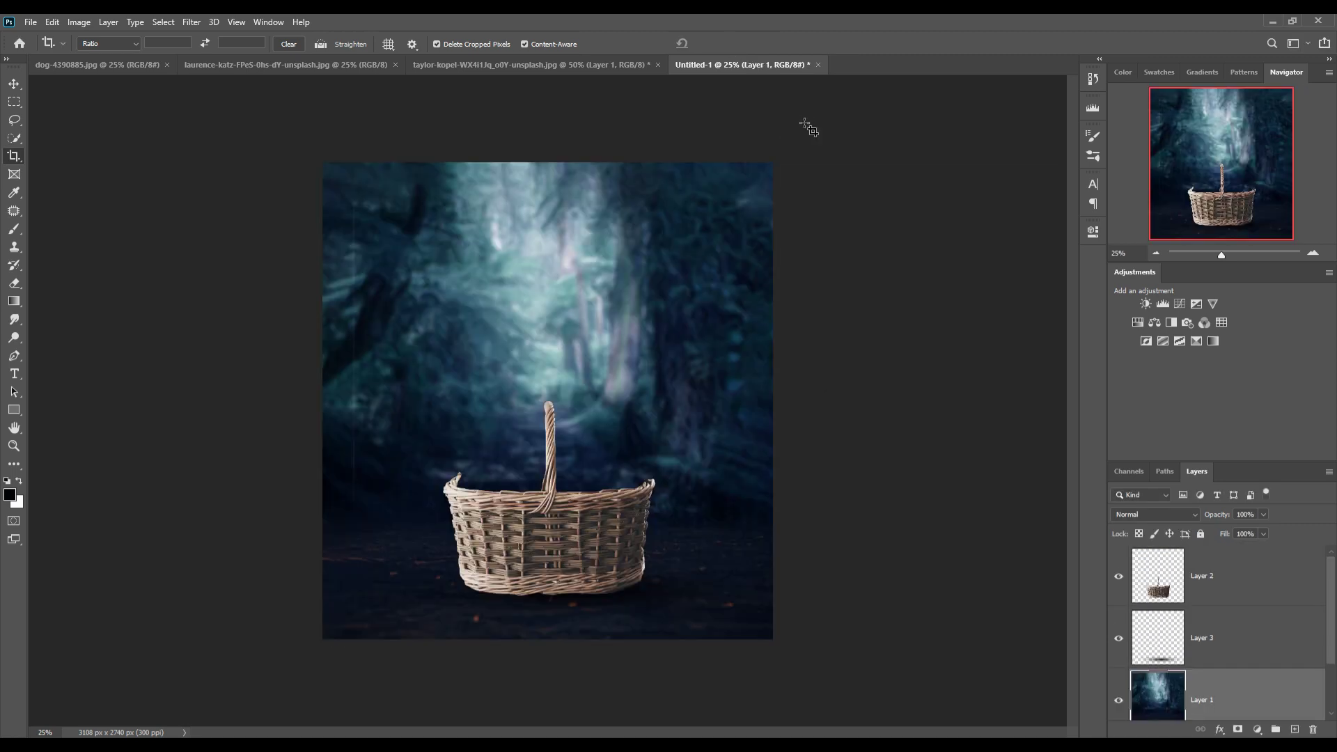
Deselect, then add new Layer 4 above the basket and clip it to the basket
click(163, 22)
key(v)
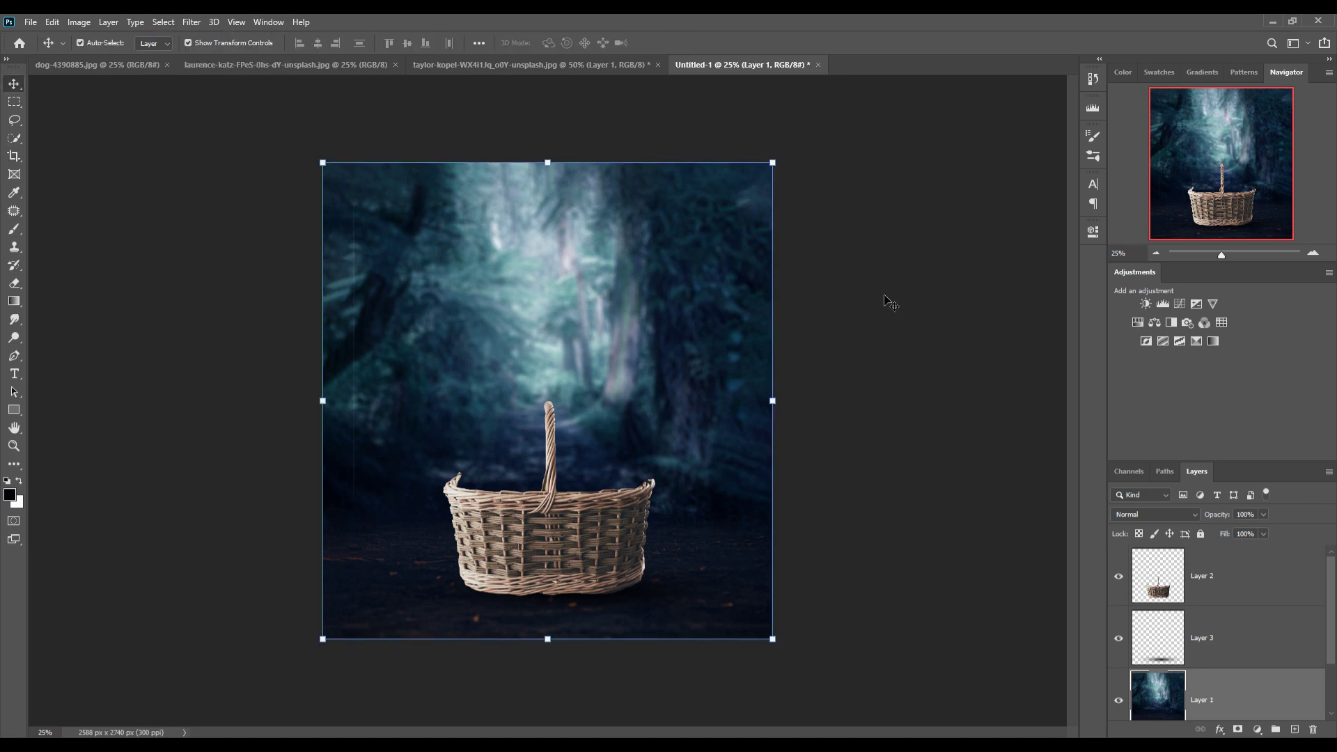
click(1229, 592)
key(ctrl+shift+alt+n)
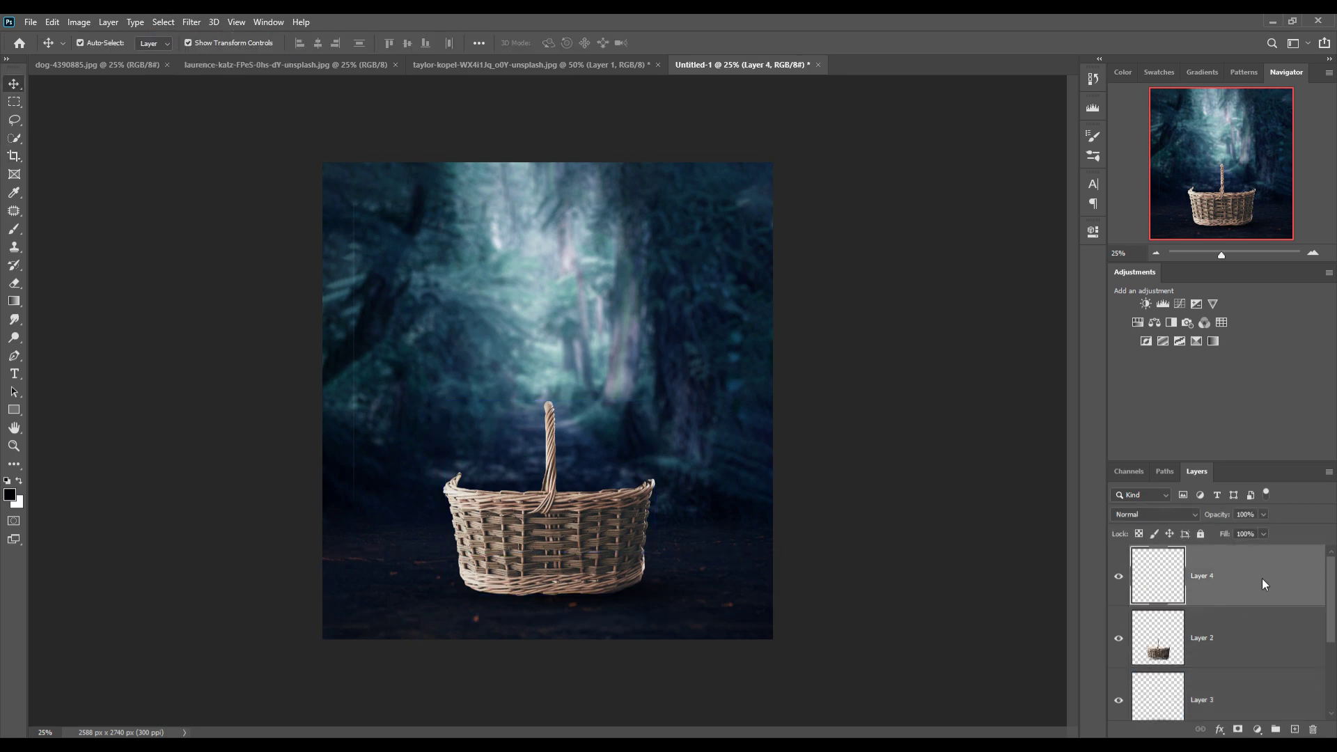
right_click(1260, 577)
click(1107, 417)
Brush soft dark shading onto the basket's lower-left and lower-right sides, then bring up the puppy document
key(b)
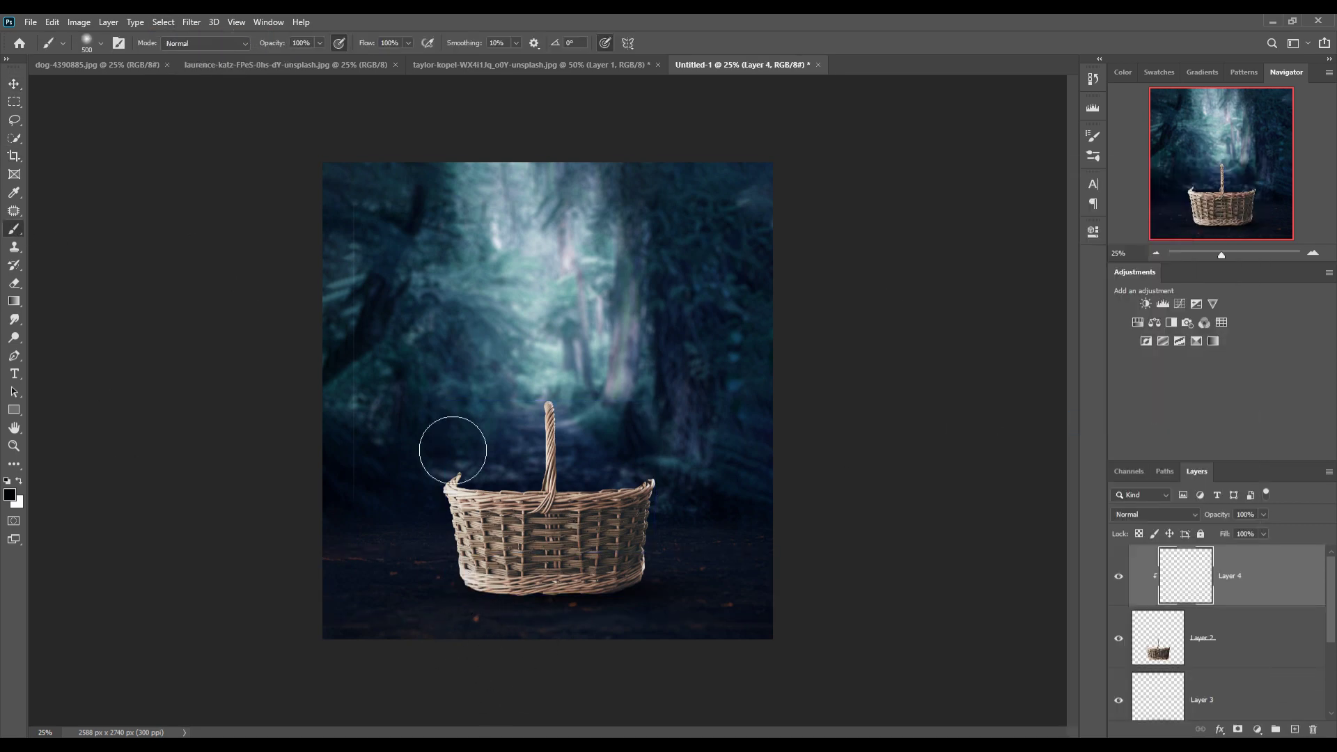
click(319, 43)
drag(451, 516, 492, 618)
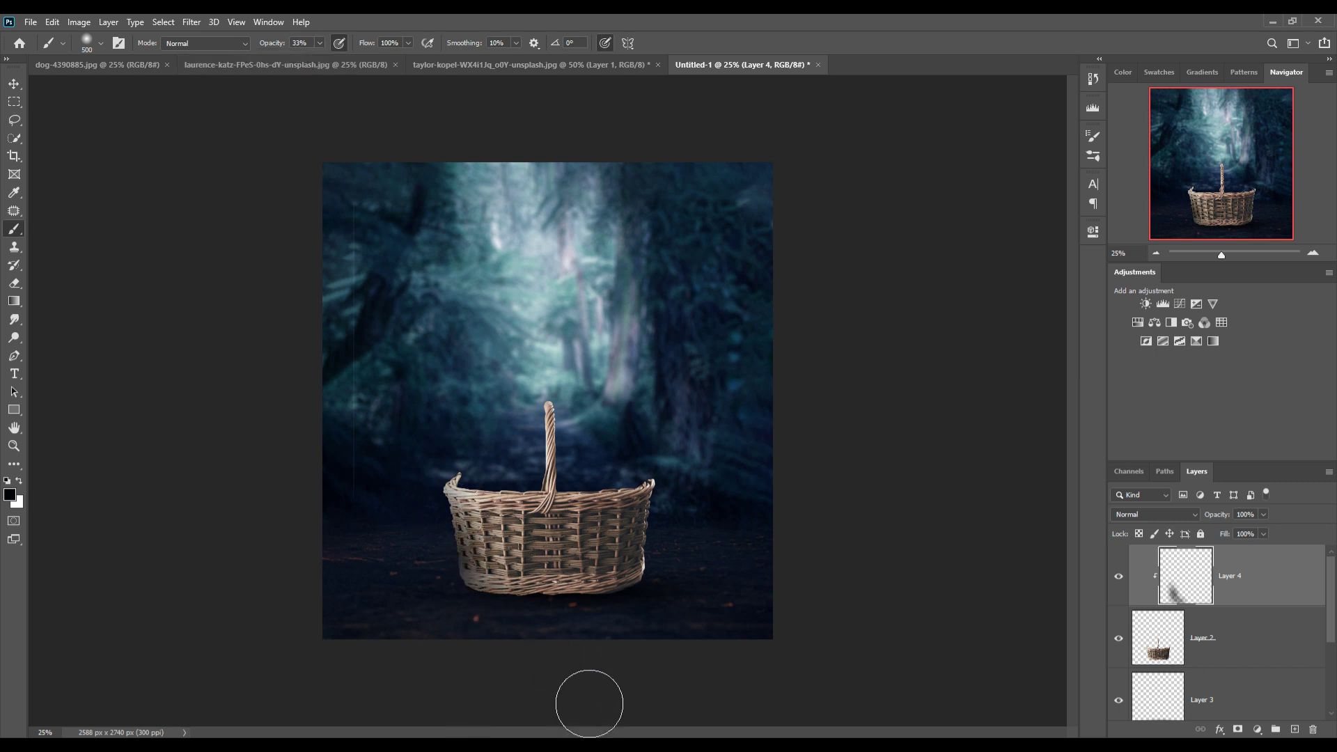
mouse_move(623, 572)
mouse_down()
mouse_move(696, 592)
mouse_move(615, 635)
mouse_move(620, 650)
mouse_move(471, 617)
mouse_up()
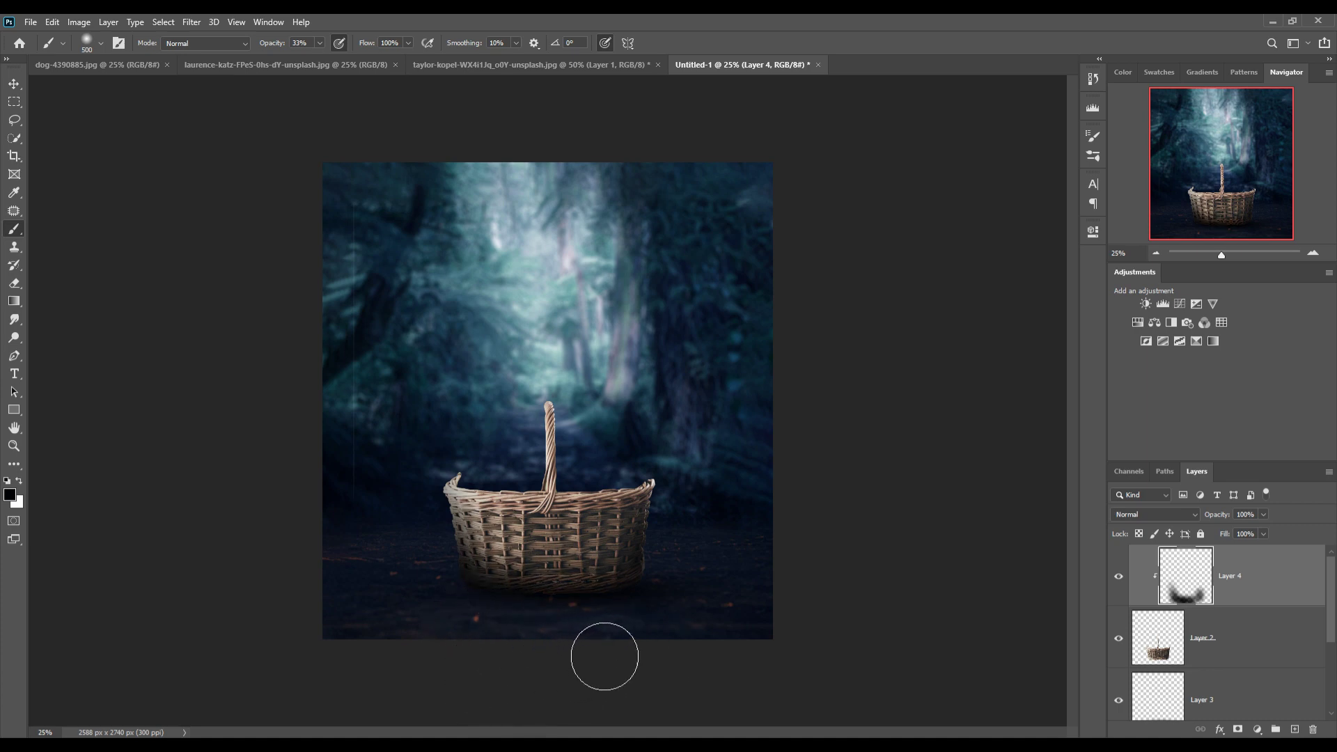
key(v)
click(473, 64)
Float the cut-out puppy window and drag the puppy into the forest composition
scroll(621, 196, down, 1)
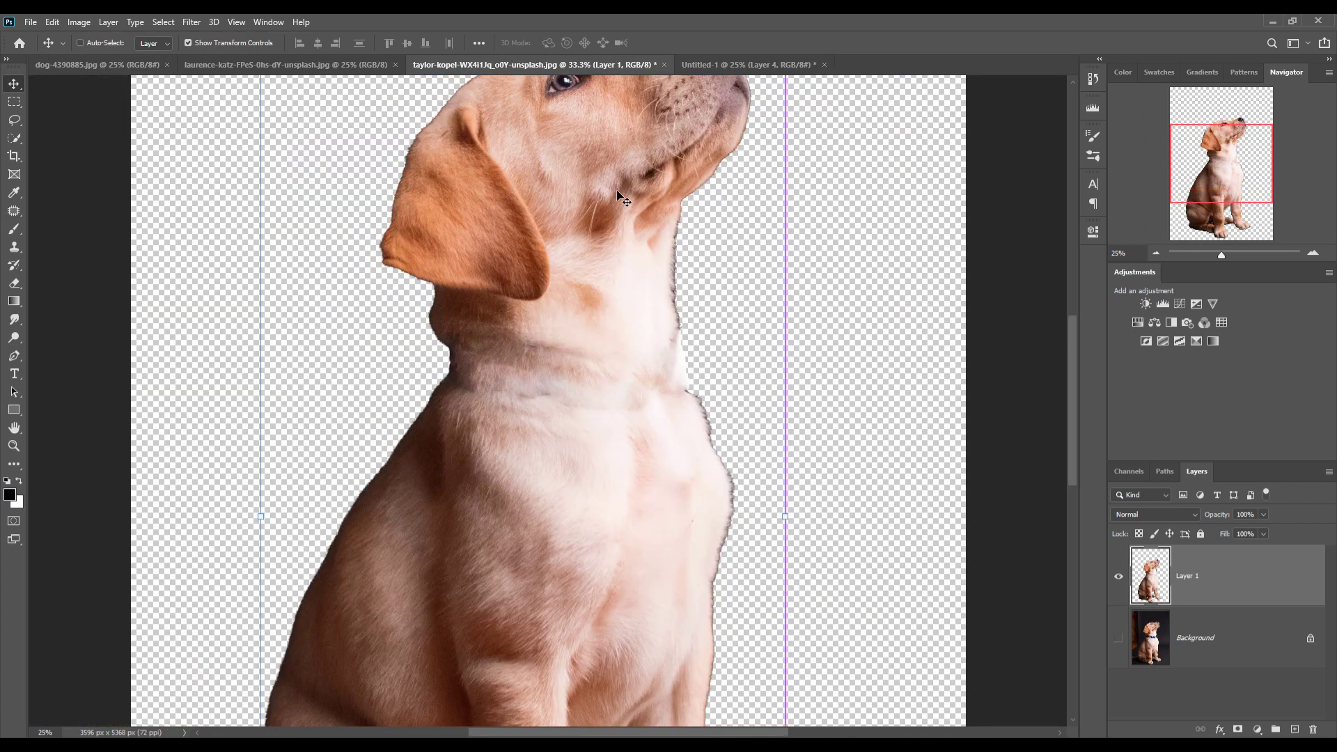
scroll(620, 196, down, 2)
mouse_move(577, 65)
mouse_down()
mouse_move(576, 134)
mouse_move(941, 140)
mouse_up()
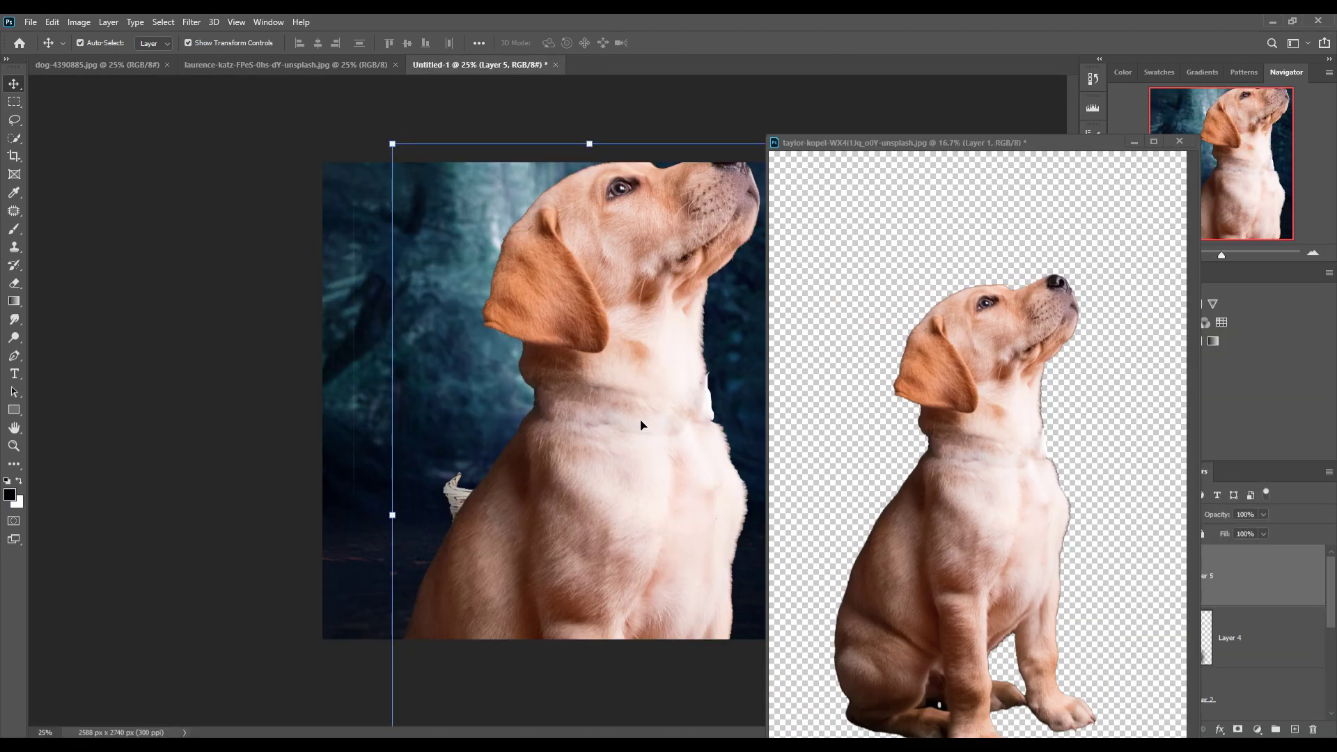
drag(999, 462, 641, 427)
Flip the puppy horizontally, rotate it onto its side and scale it into the basket
click(52, 22)
mouse_move(74, 340)
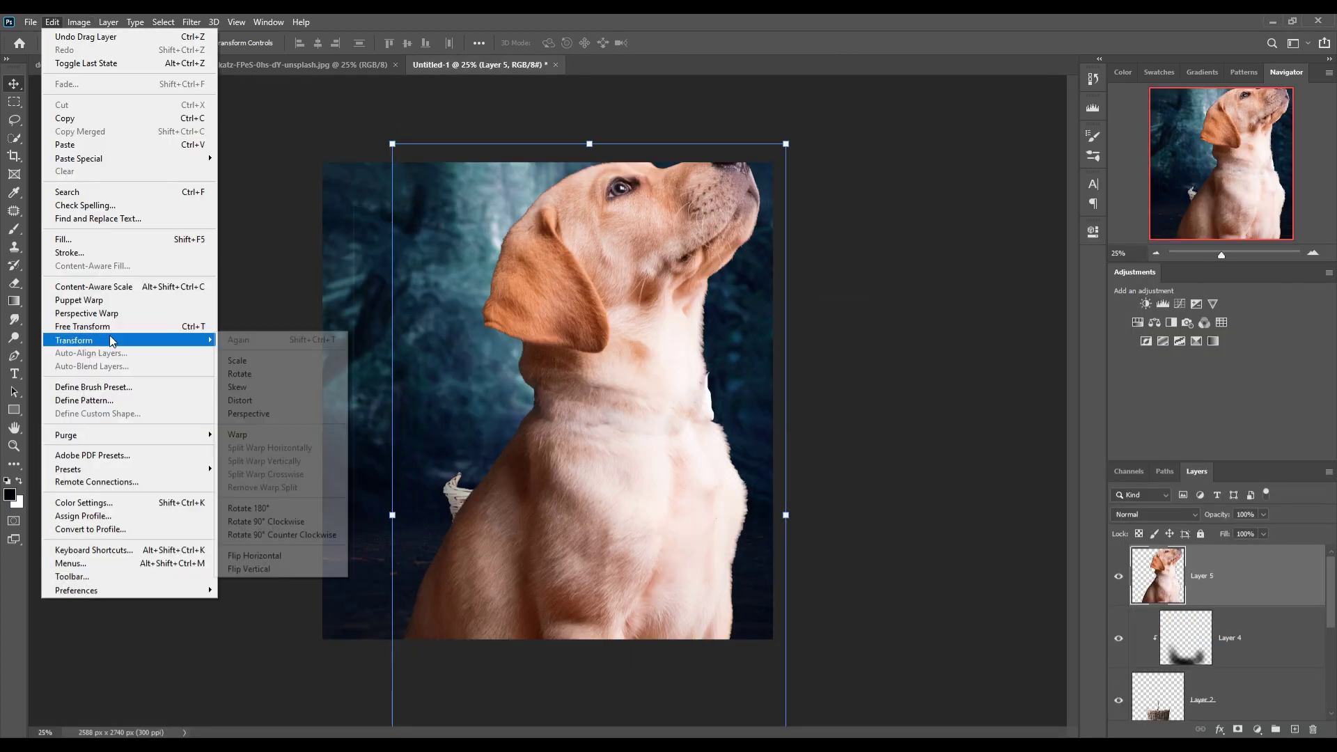
click(279, 553)
drag(802, 138, 959, 470)
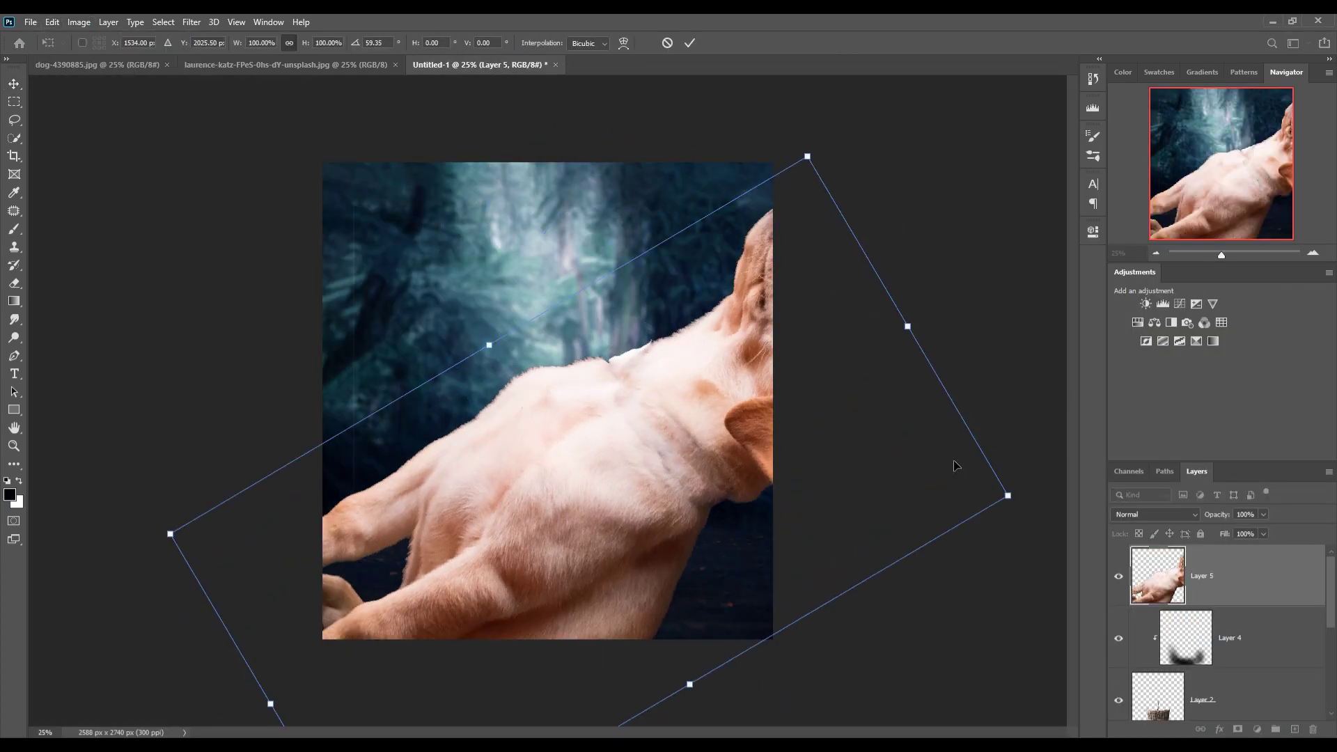
drag(627, 361, 637, 395)
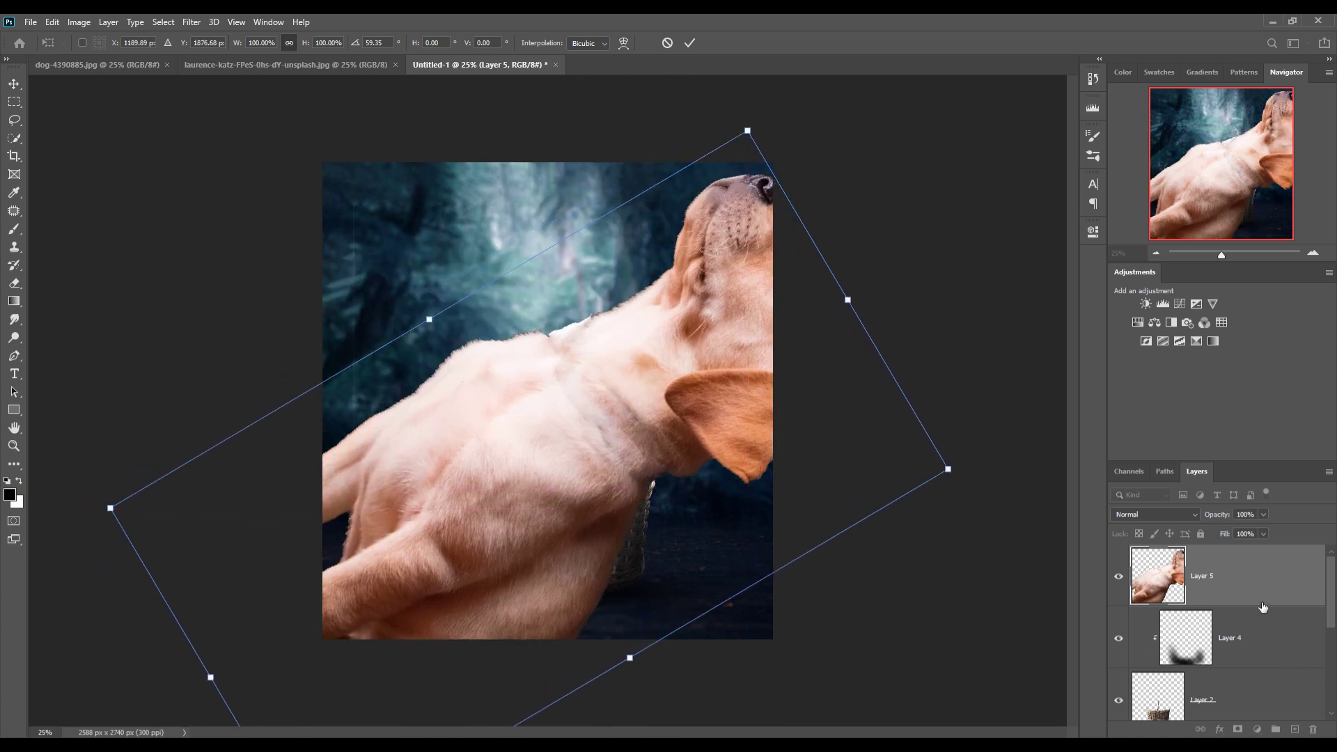
drag(747, 130, 634, 436)
click(689, 42)
Move Layer 5 lower in the stack and warp its head back and right side inward
mouse_move(1253, 585)
mouse_down()
mouse_move(1279, 689)
mouse_move(1257, 606)
mouse_up()
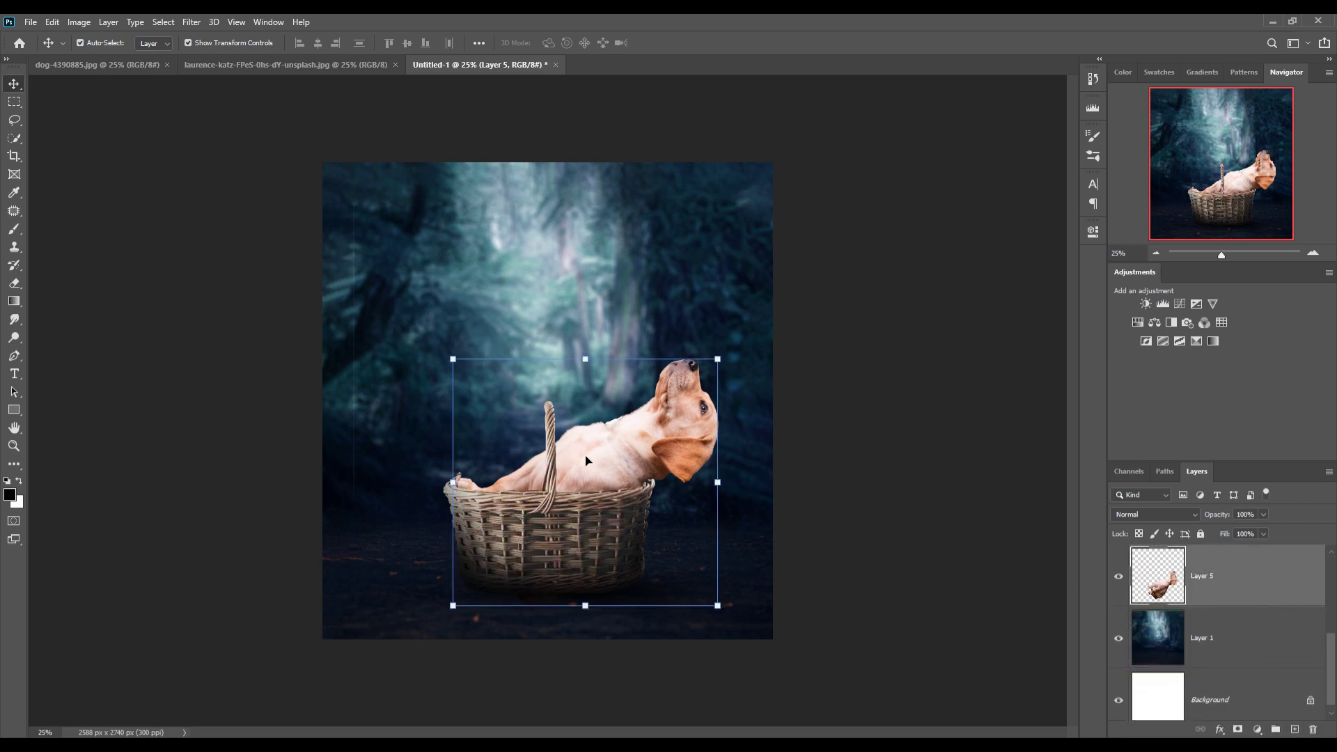
click(52, 21)
mouse_move(75, 341)
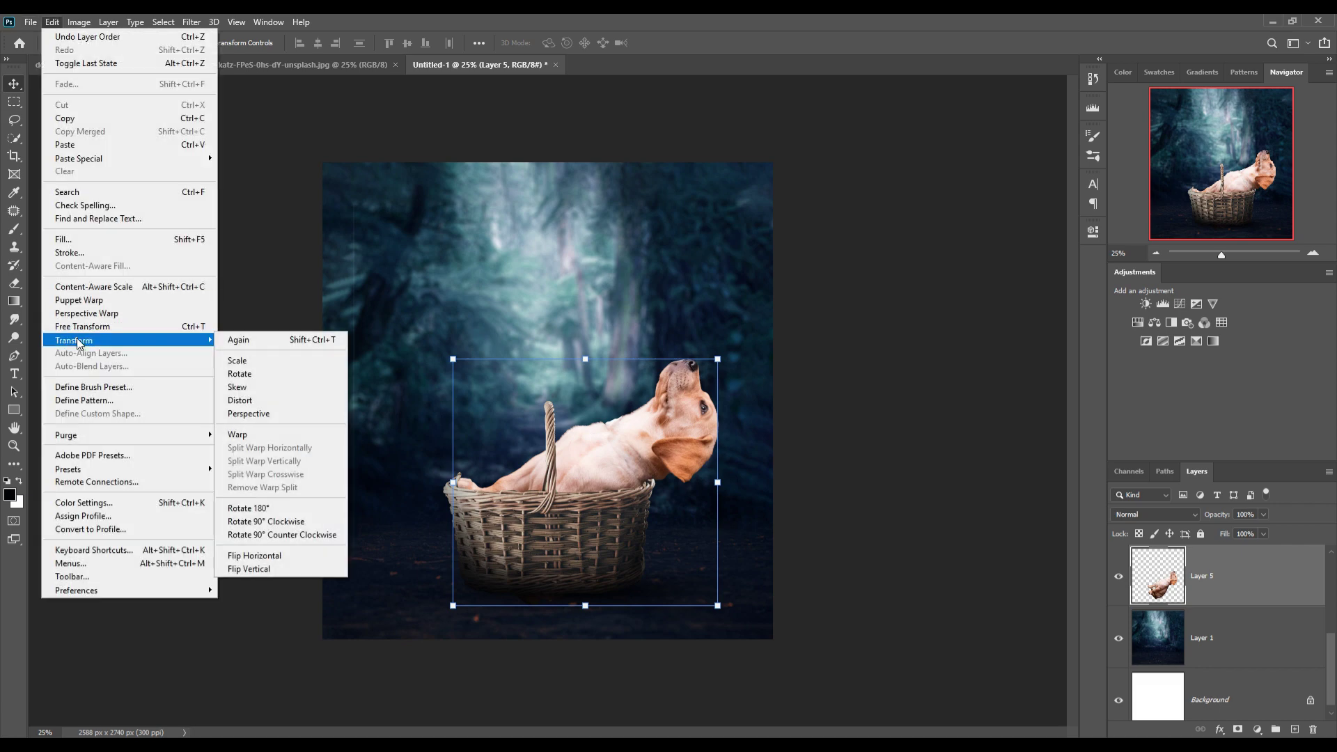
click(239, 435)
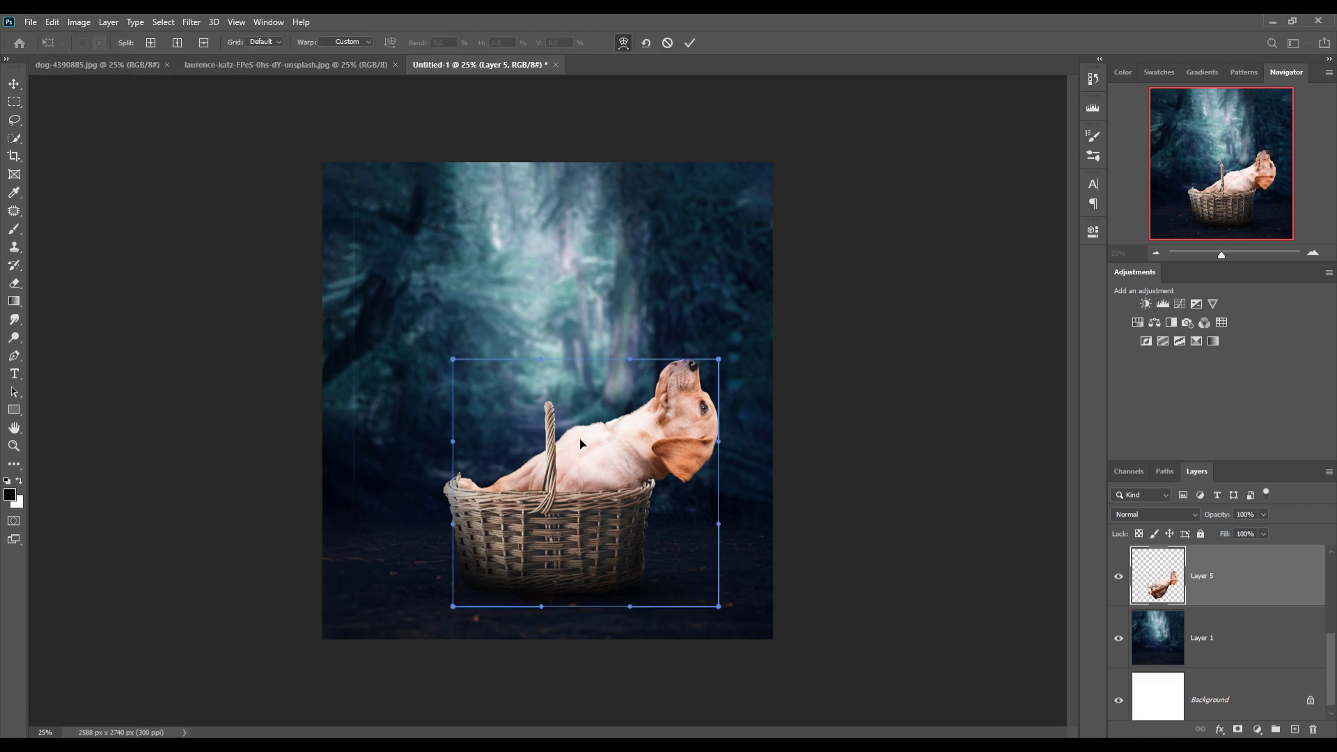
mouse_move(683, 376)
mouse_down()
mouse_move(667, 480)
mouse_move(655, 478)
mouse_up()
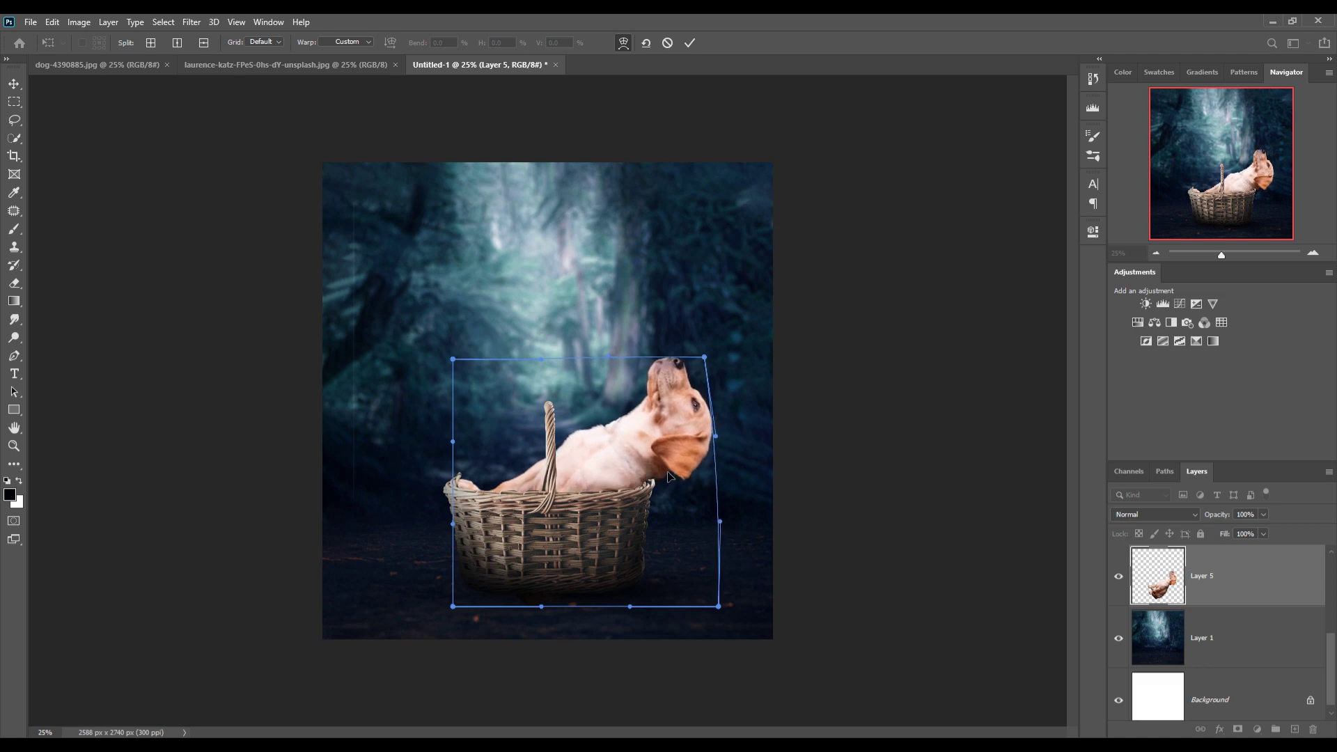
key(Return)
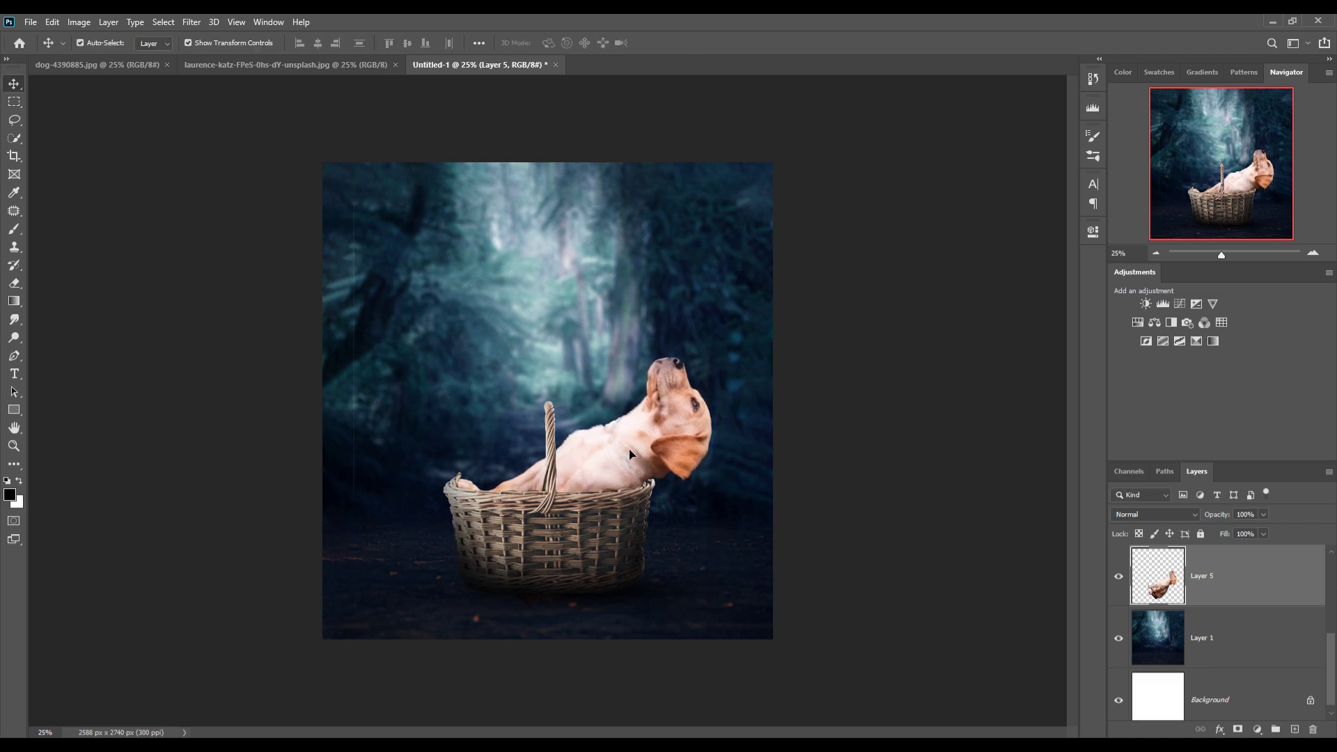
Duplicate the puppy layer and move the copy up above the basket
right_click(1123, 583)
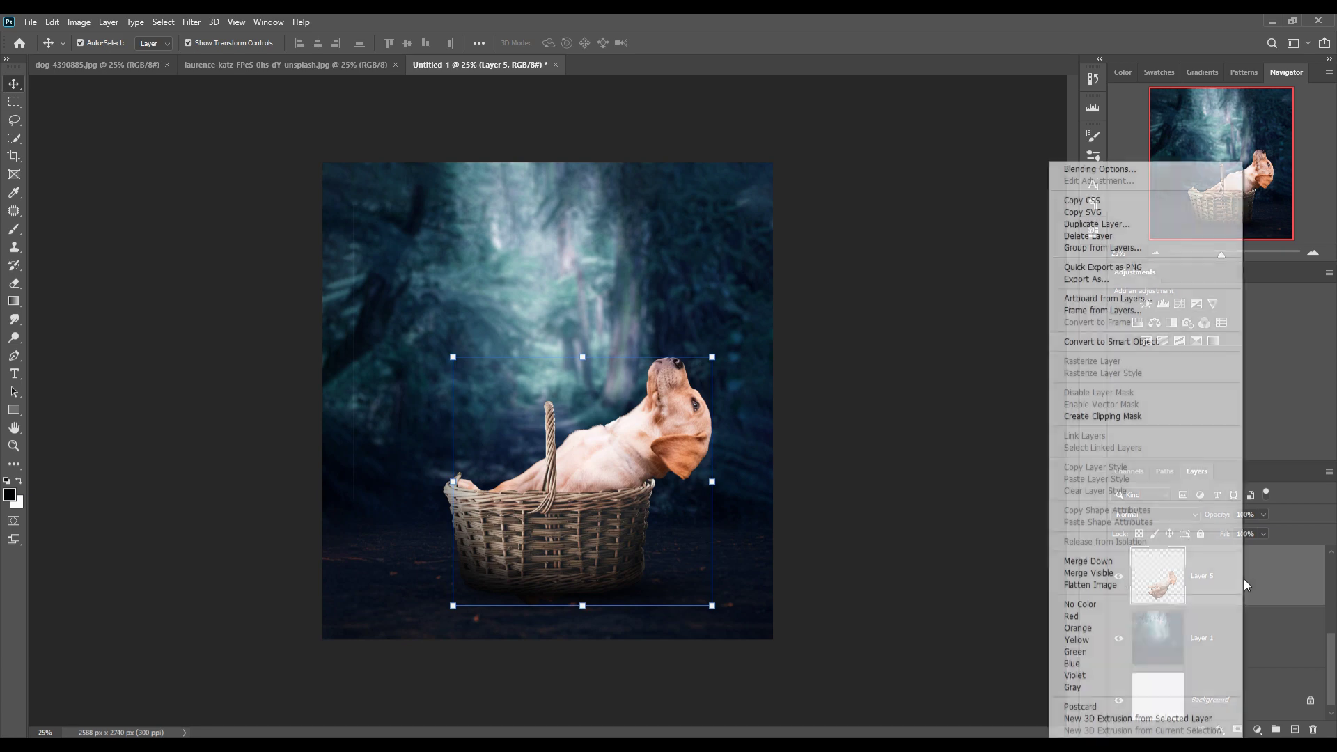
click(1086, 230)
key(Return)
drag(627, 444, 635, 250)
Lasso a front leg on the upper puppy copy and put it on new Layer 6
key(l)
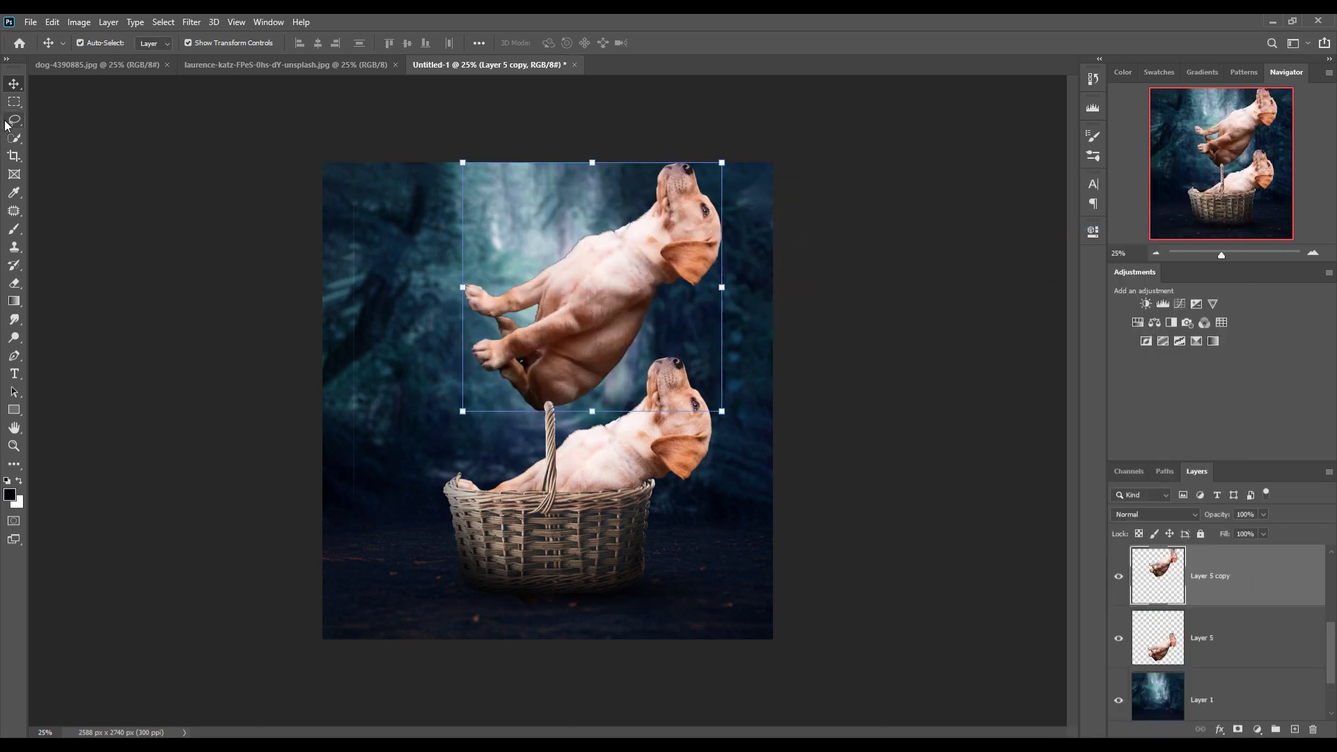
key(ctrl+plus)
key(ctrl+plus)
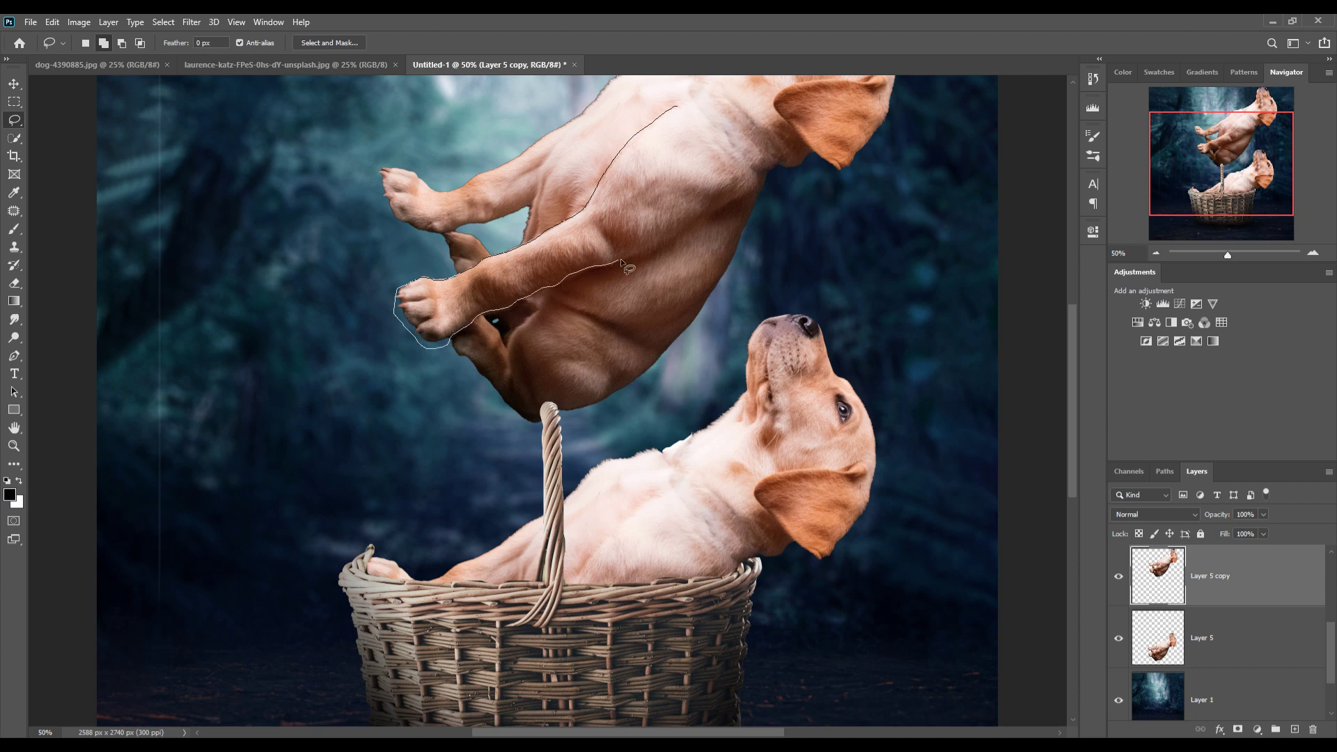
drag(706, 127, 676, 106)
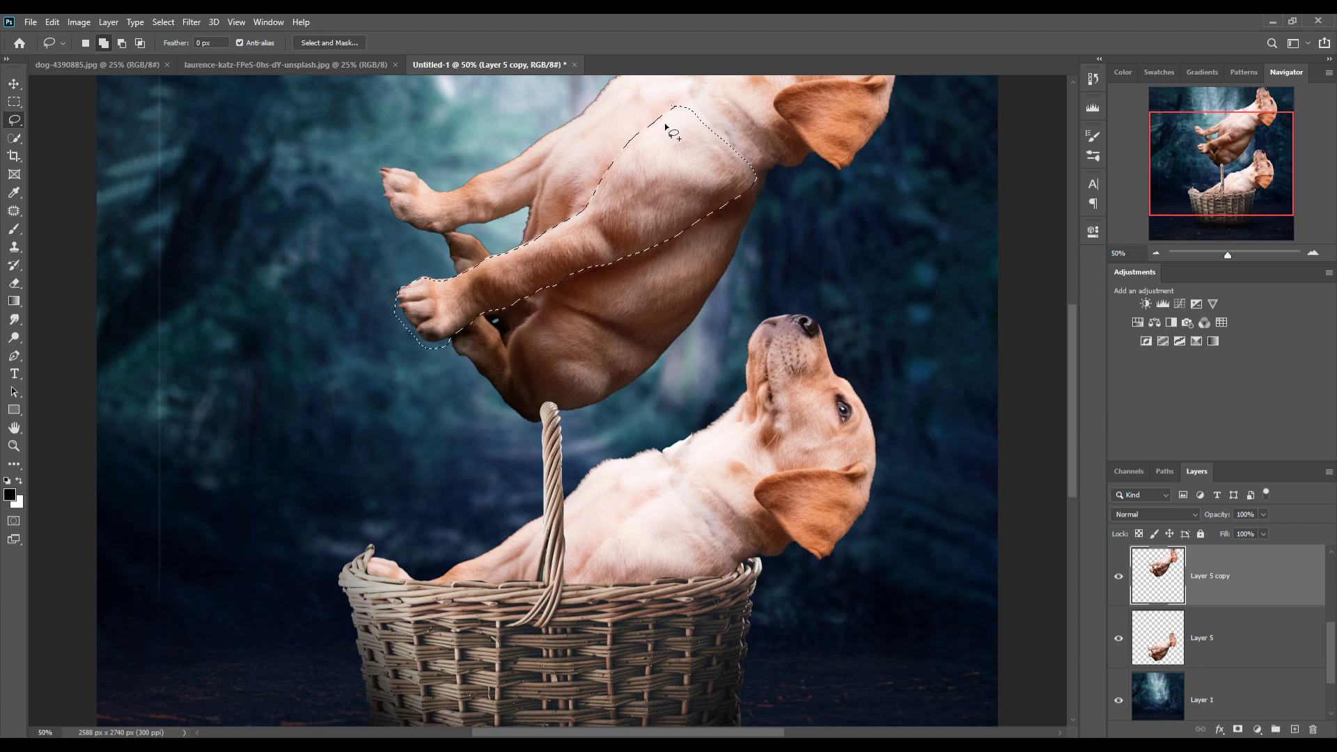
click(13, 85)
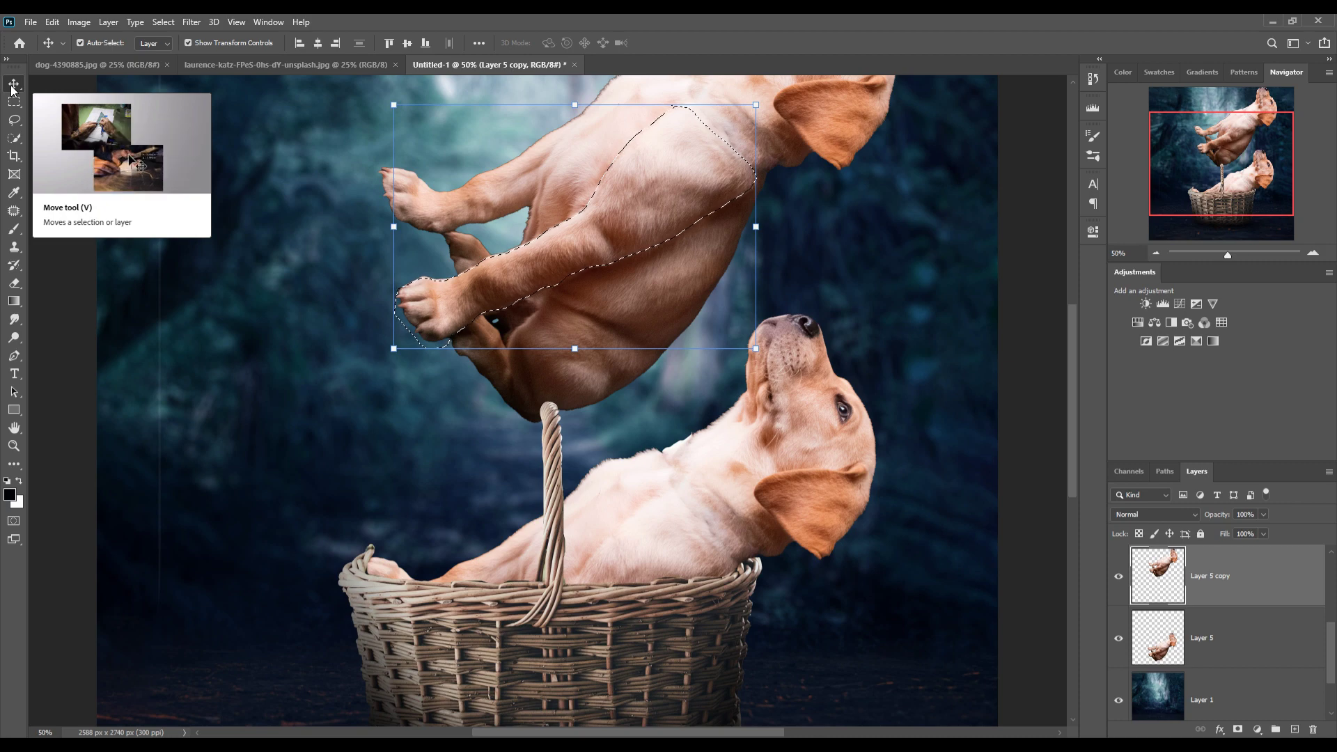
drag(681, 235, 753, 473)
key(ctrl+comma)
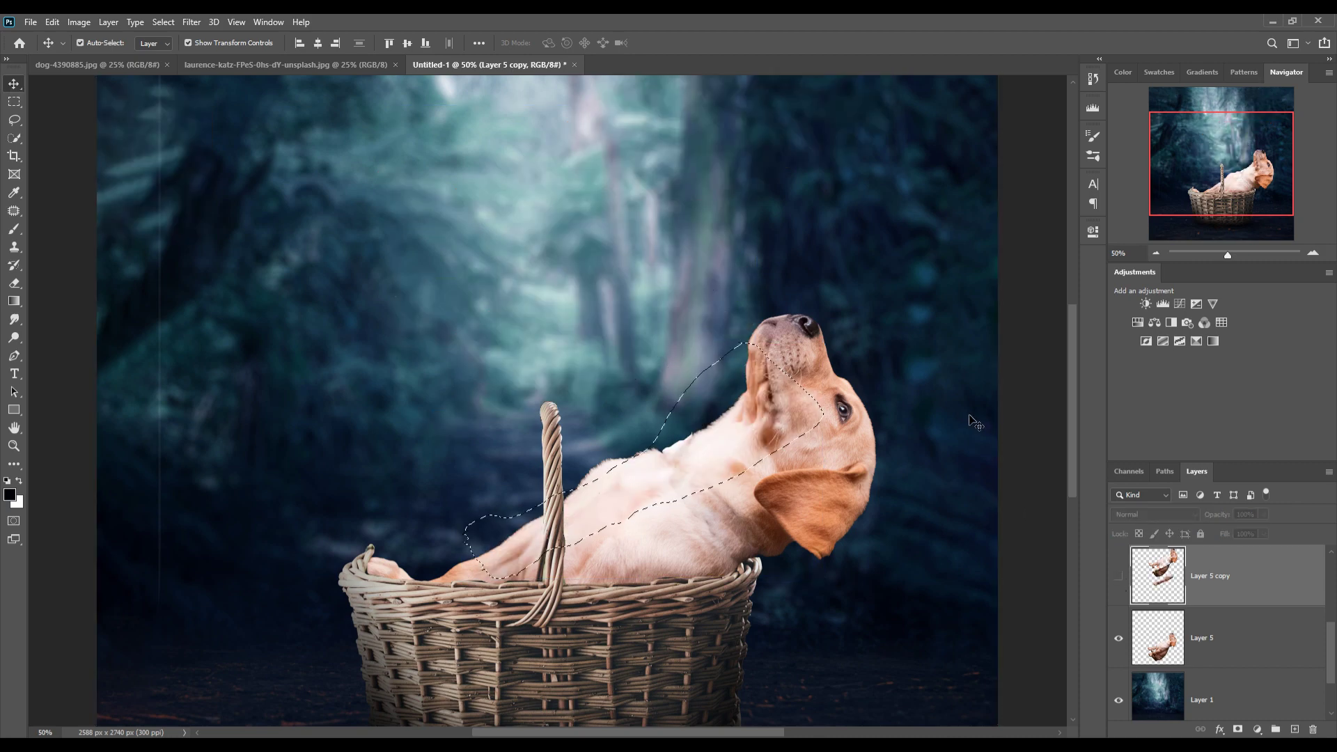
key(ctrl+comma)
key(ctrl+d)
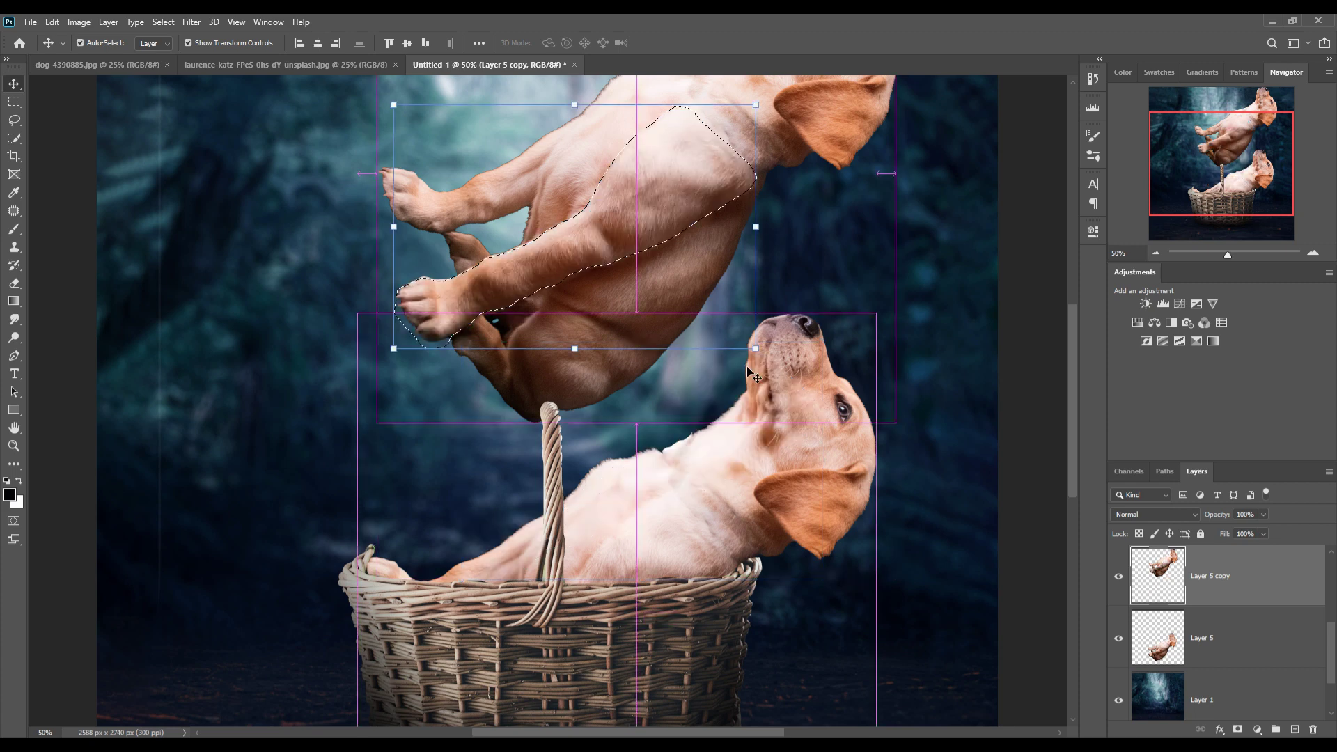
key(ctrl+v)
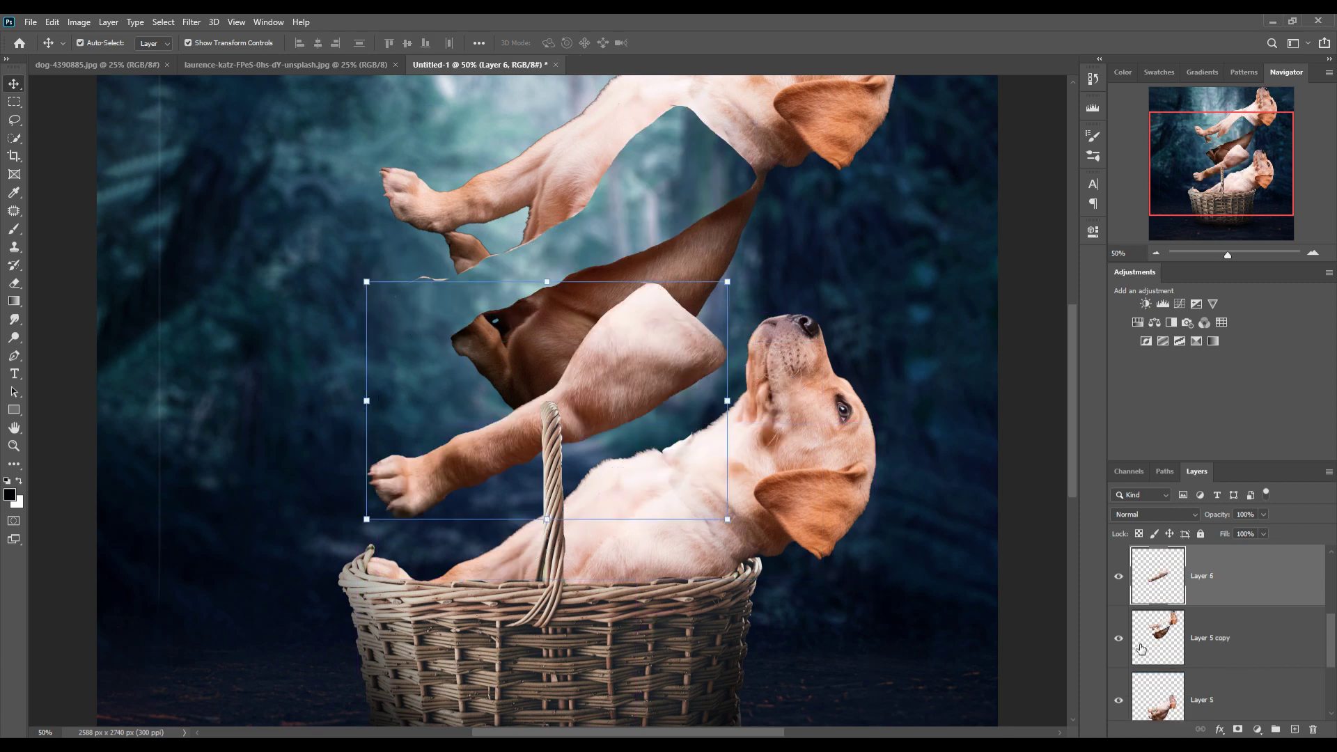
Hide Layer 5 copy and move the leg piece down onto the lower puppy
click(1119, 639)
drag(630, 347, 692, 502)
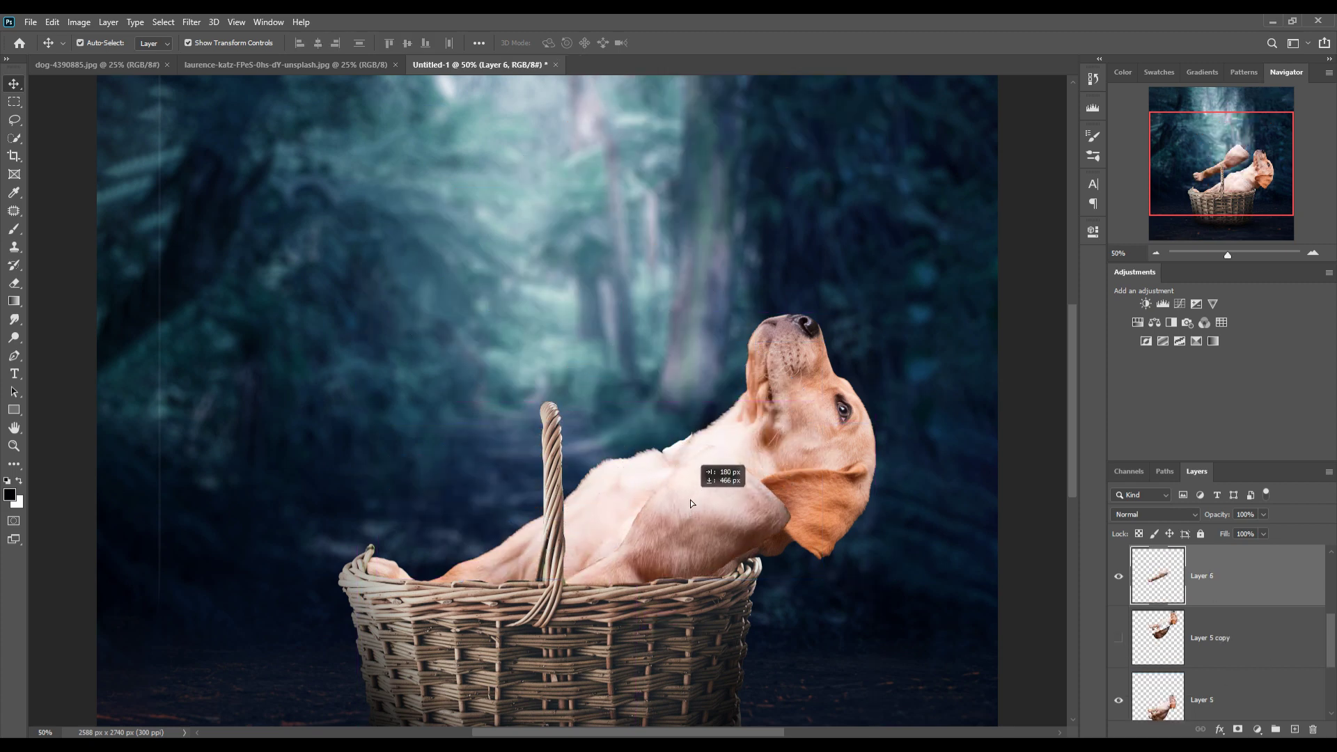
drag(820, 473, 144, 20)
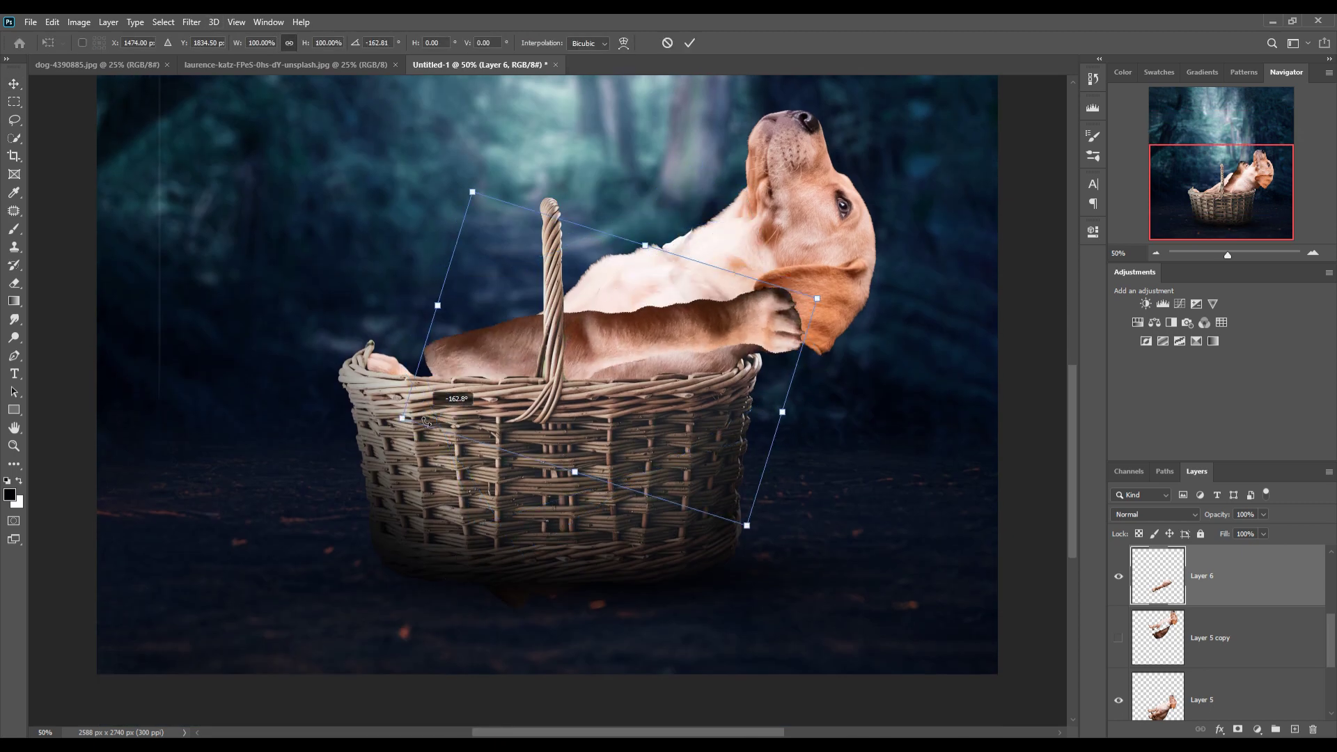
Flip and position the leg so its paw reaches out to the right, then commit the transform
click(52, 22)
mouse_move(74, 340)
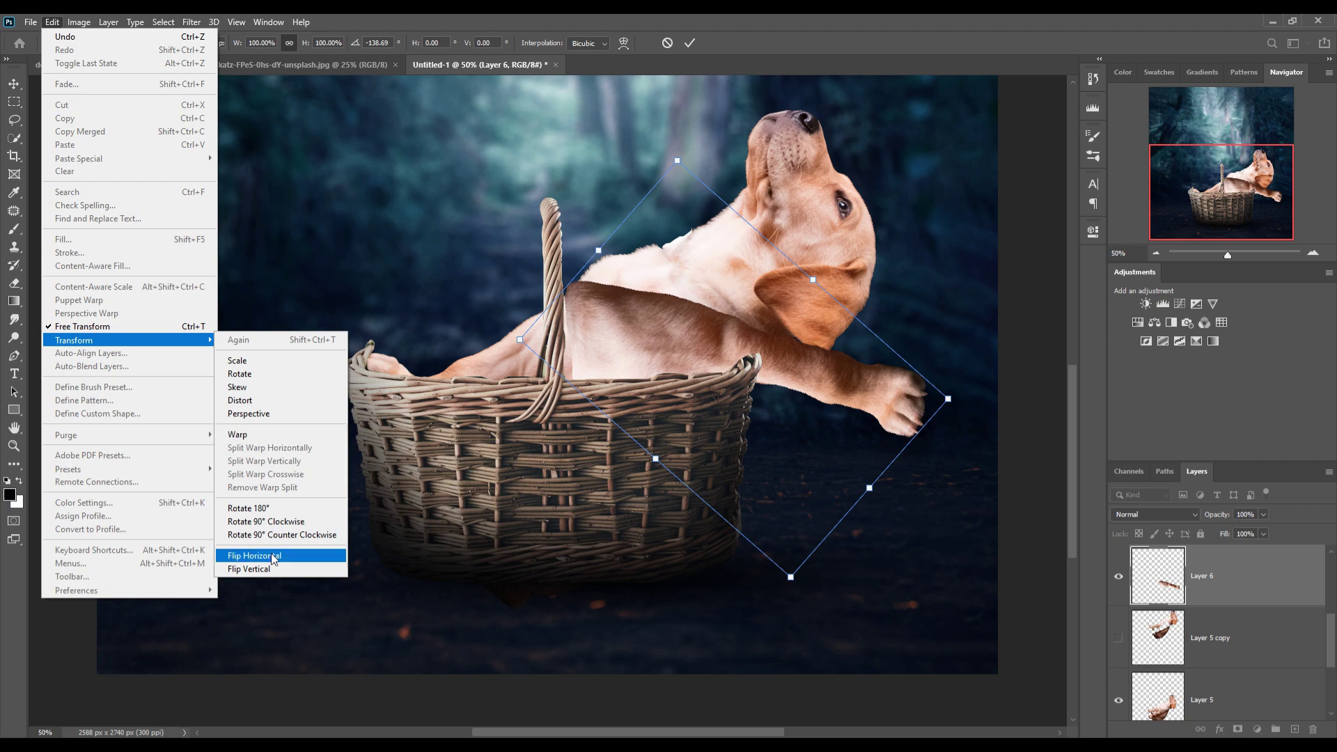
click(265, 556)
click(52, 22)
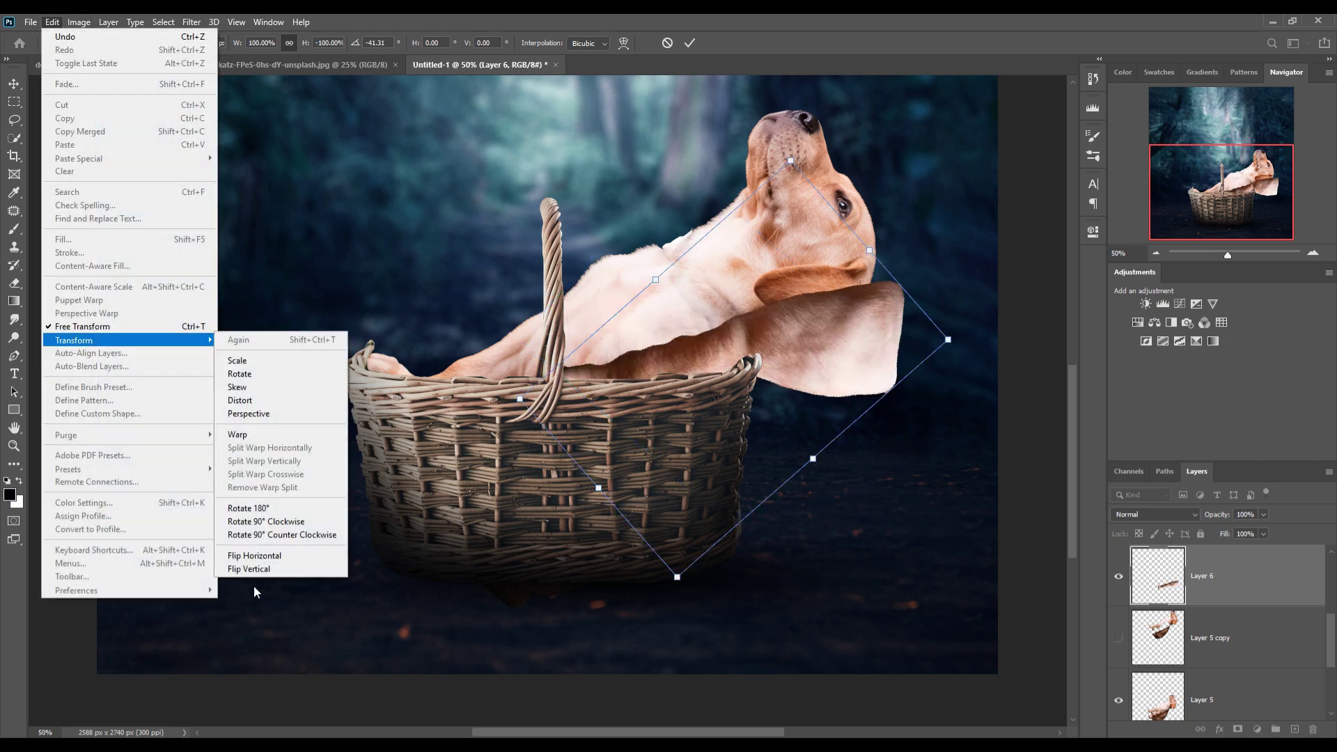
click(264, 567)
click(52, 22)
click(265, 555)
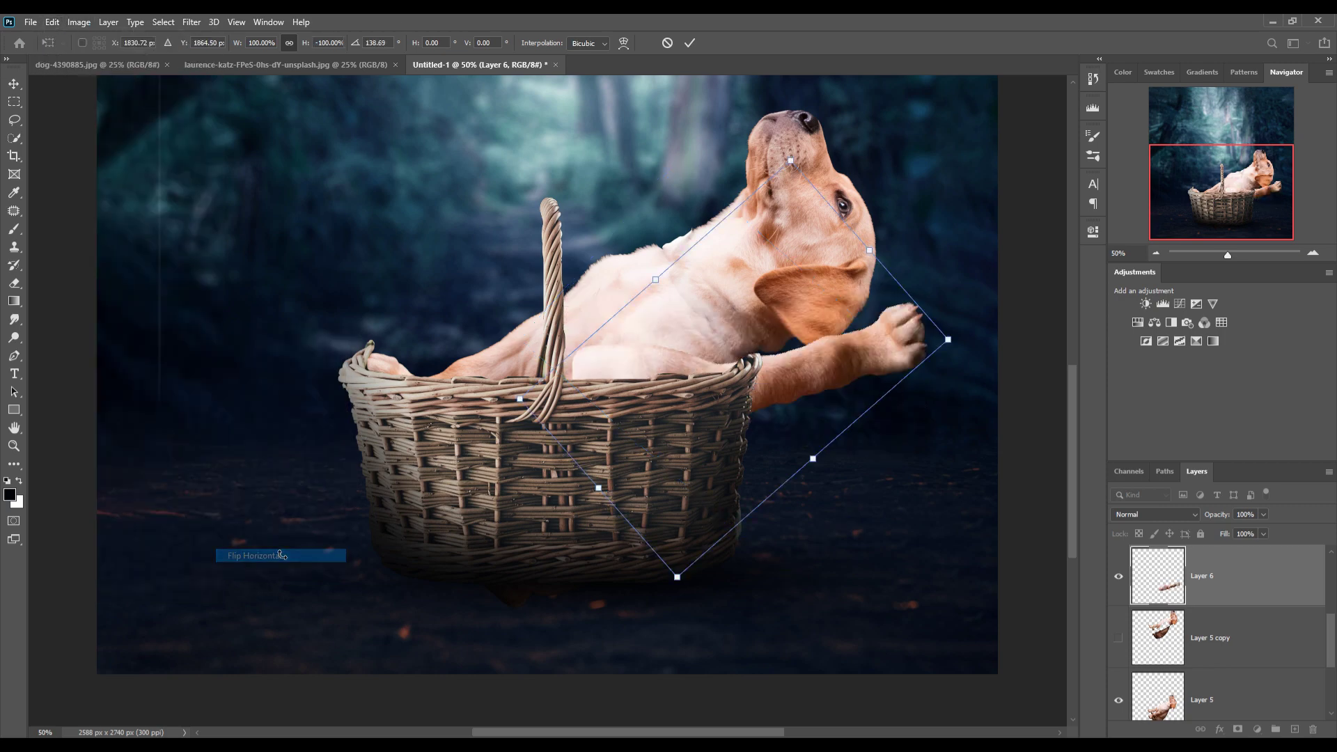
mouse_move(851, 379)
mouse_down()
mouse_move(894, 340)
mouse_move(819, 367)
mouse_up()
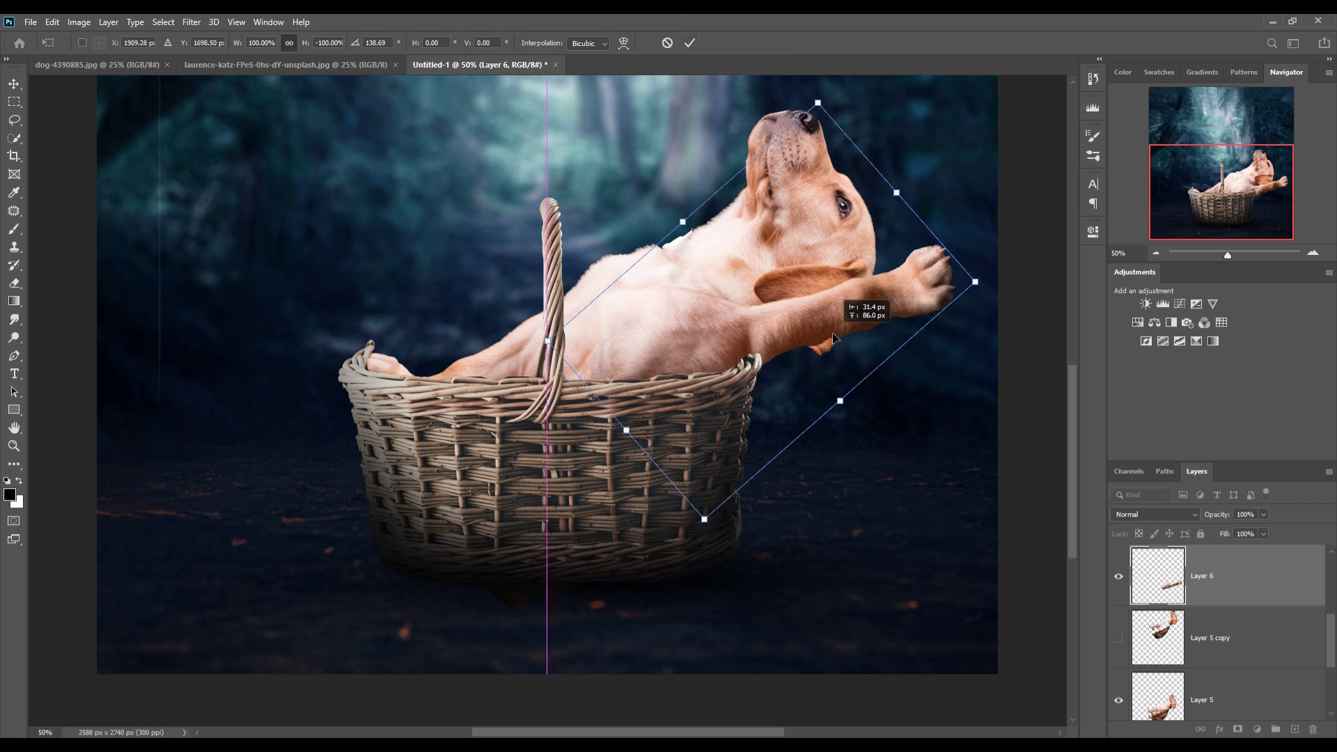
click(690, 42)
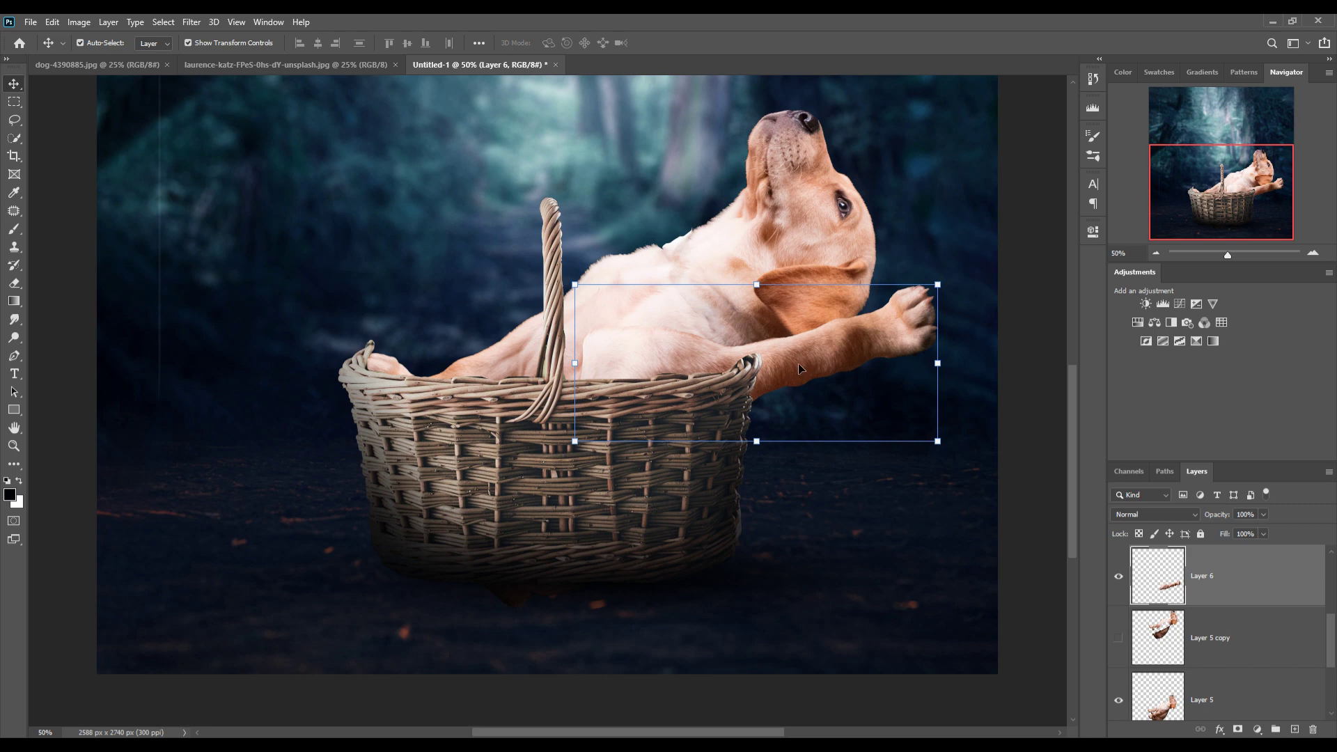
Browse the Edit menu for a way to bend the leg
click(52, 22)
mouse_move(74, 339)
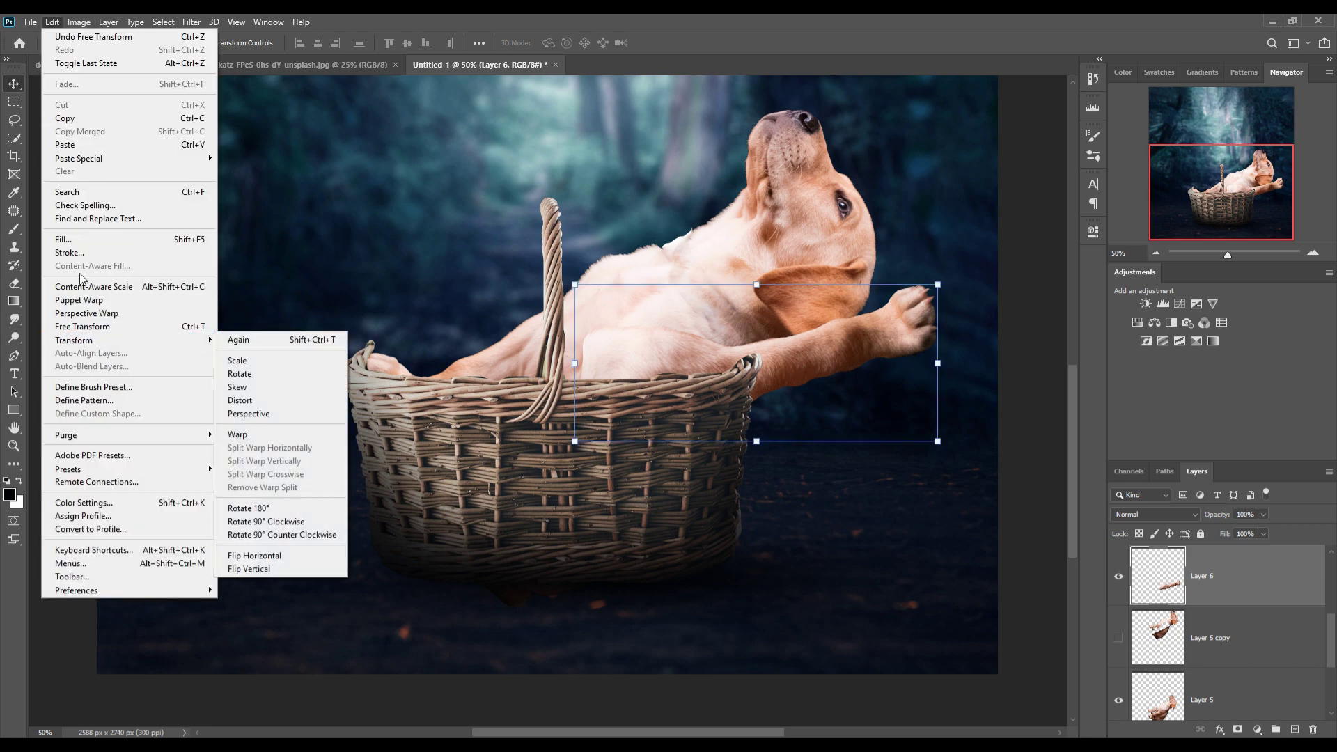
click(402, 220)
click(52, 22)
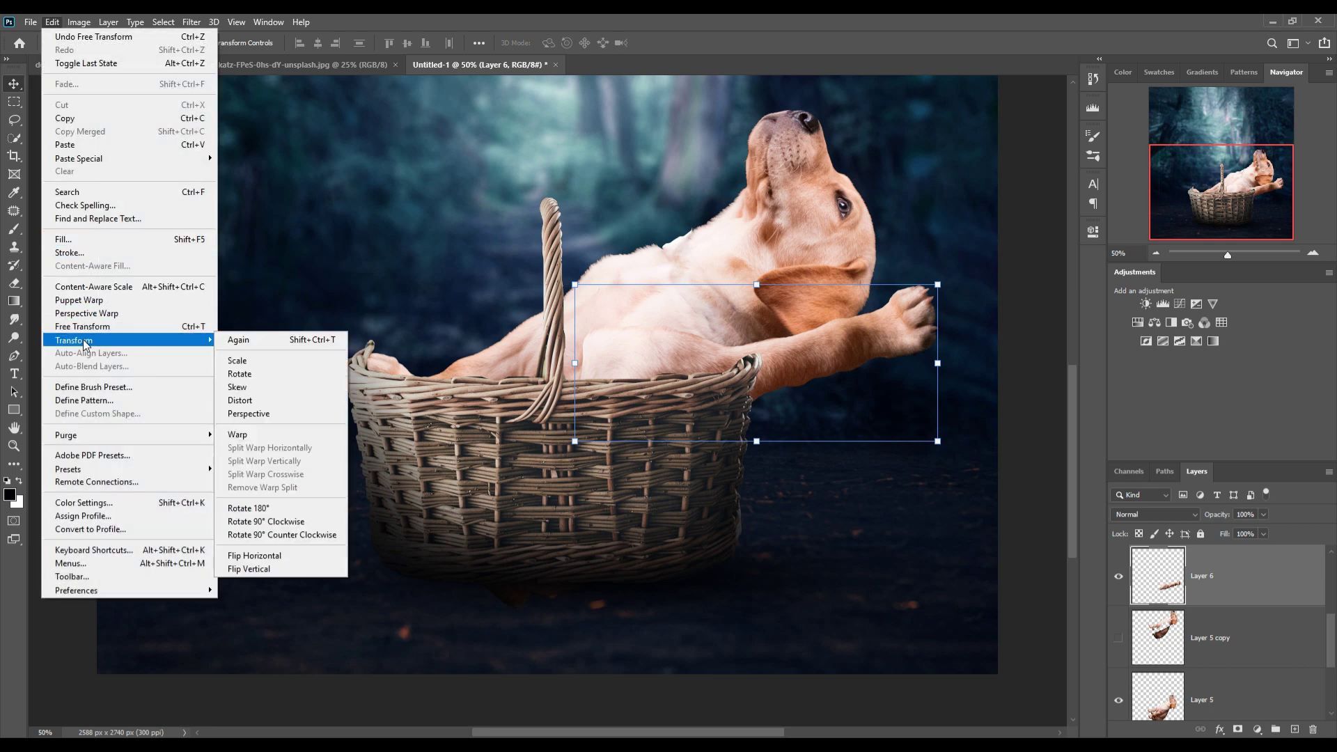
Puppet-warp Layer 6 with pins at the chest and forearm, bending the paw up toward the face
click(79, 300)
click(624, 363)
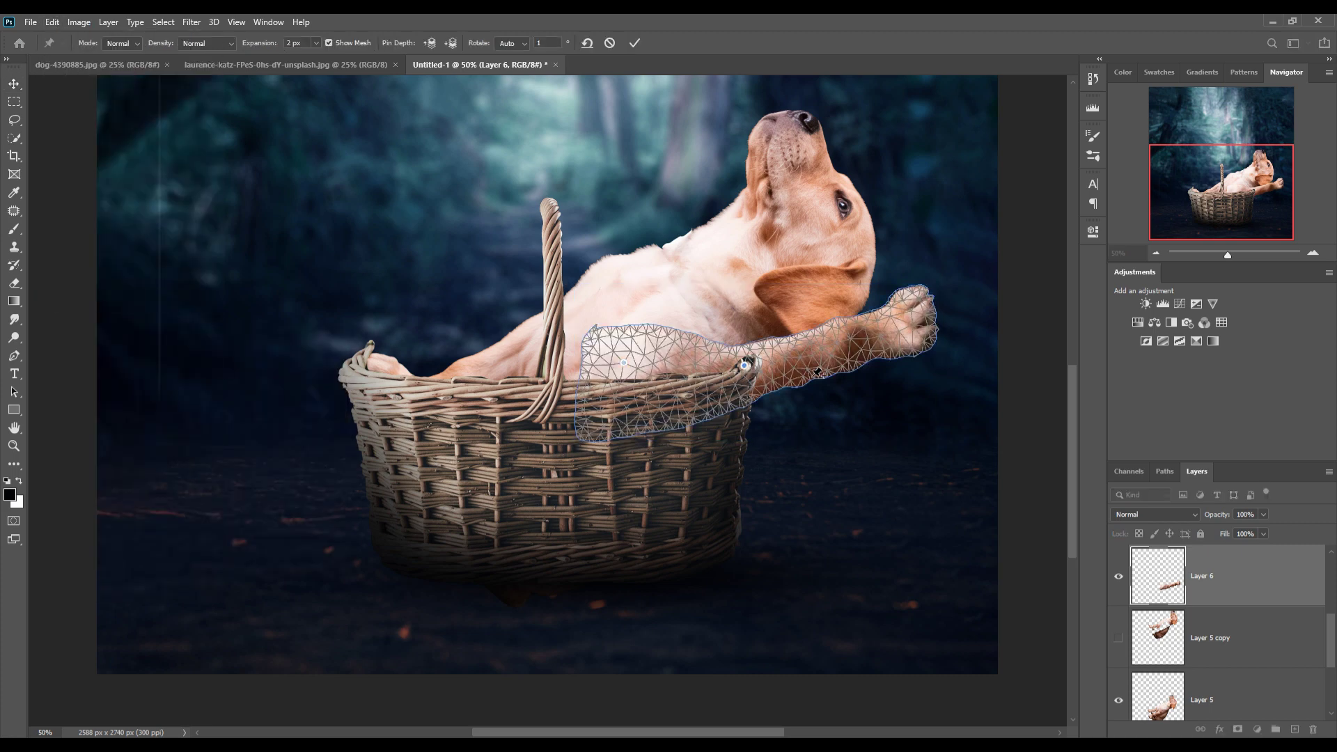
drag(914, 337, 842, 277)
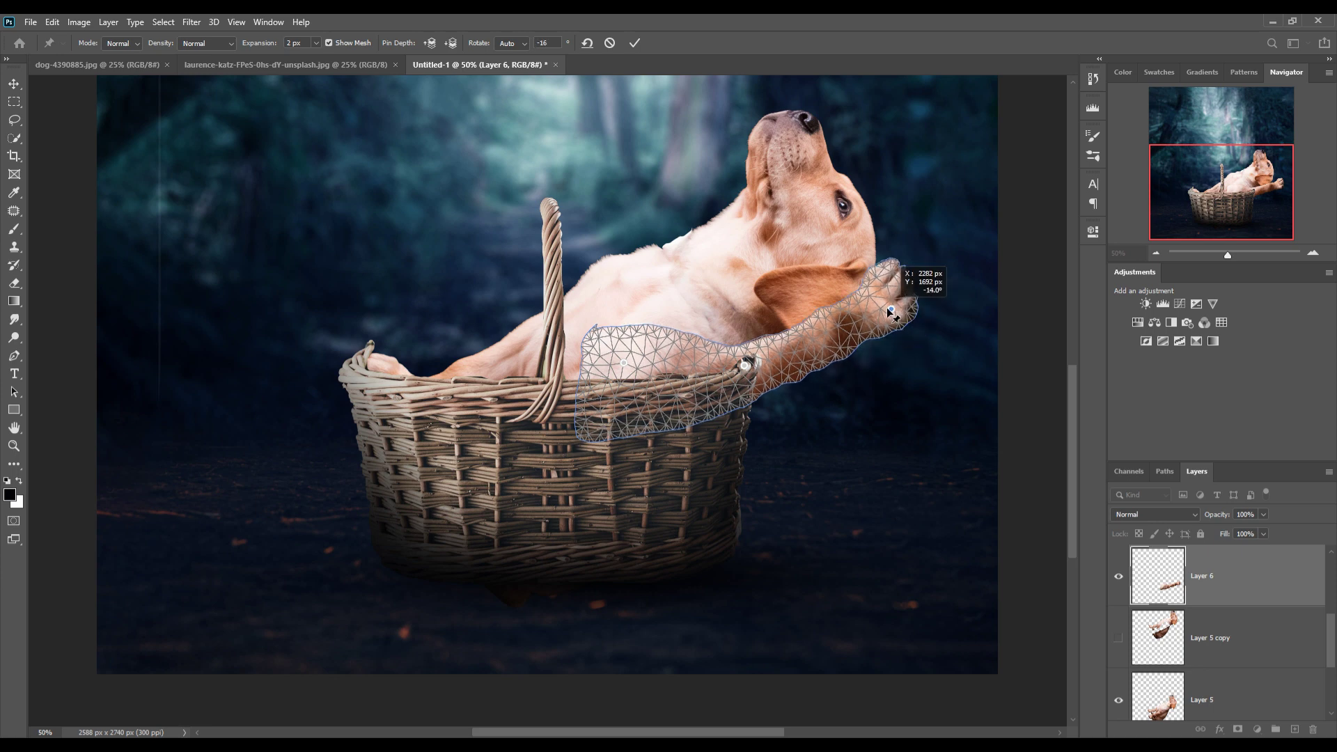
click(784, 370)
drag(785, 369, 786, 383)
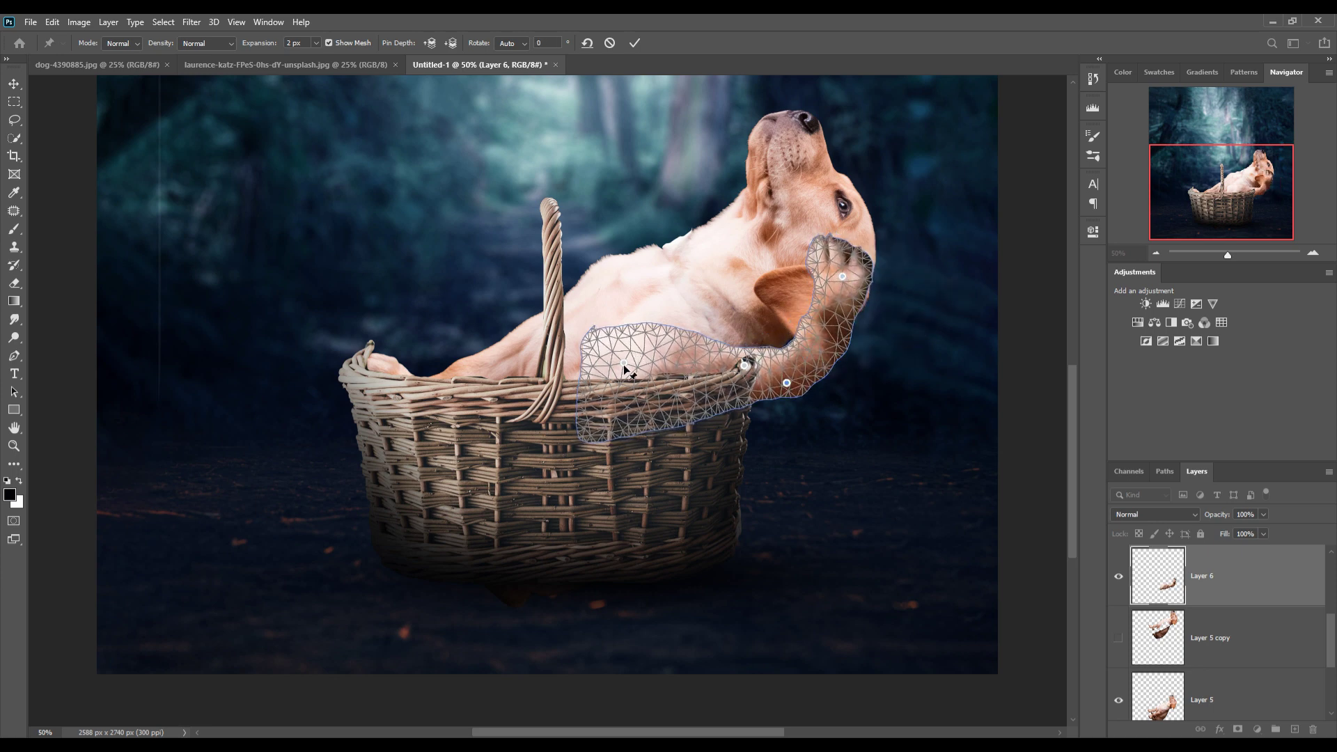
drag(624, 363, 642, 343)
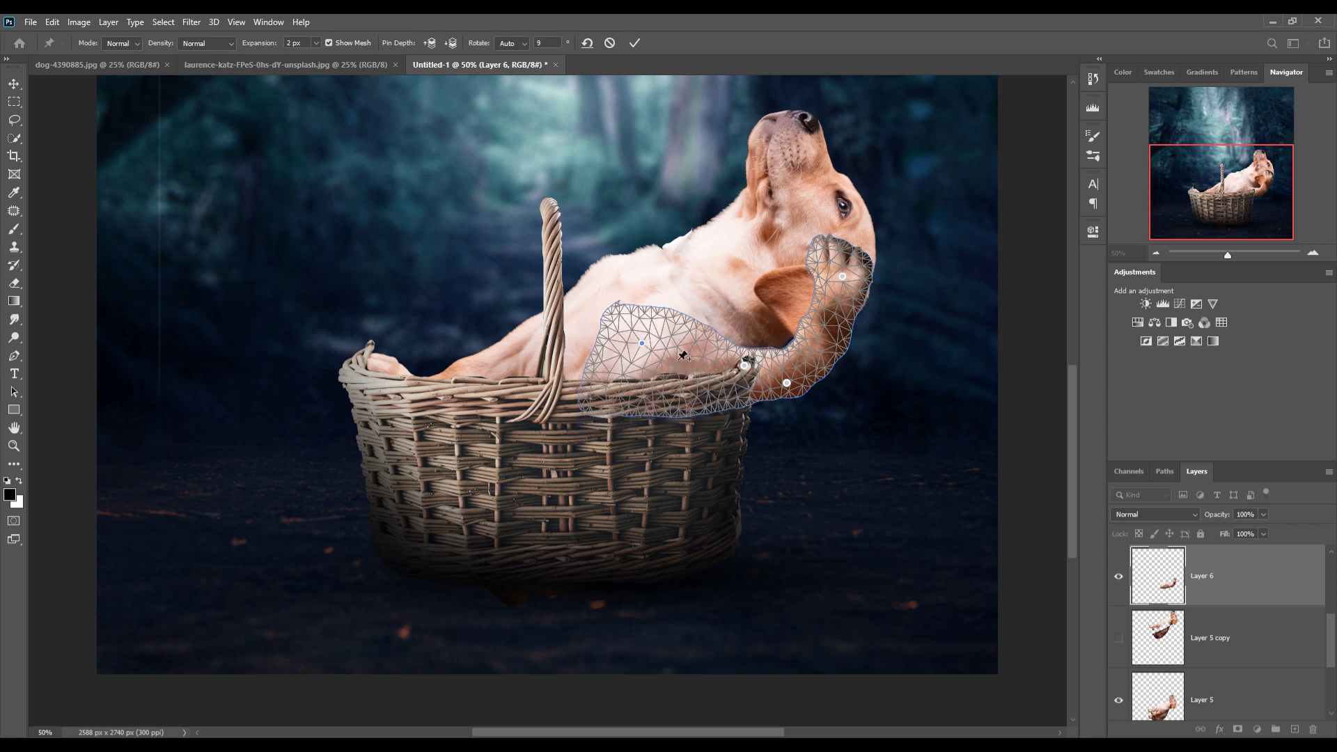
drag(786, 382, 787, 377)
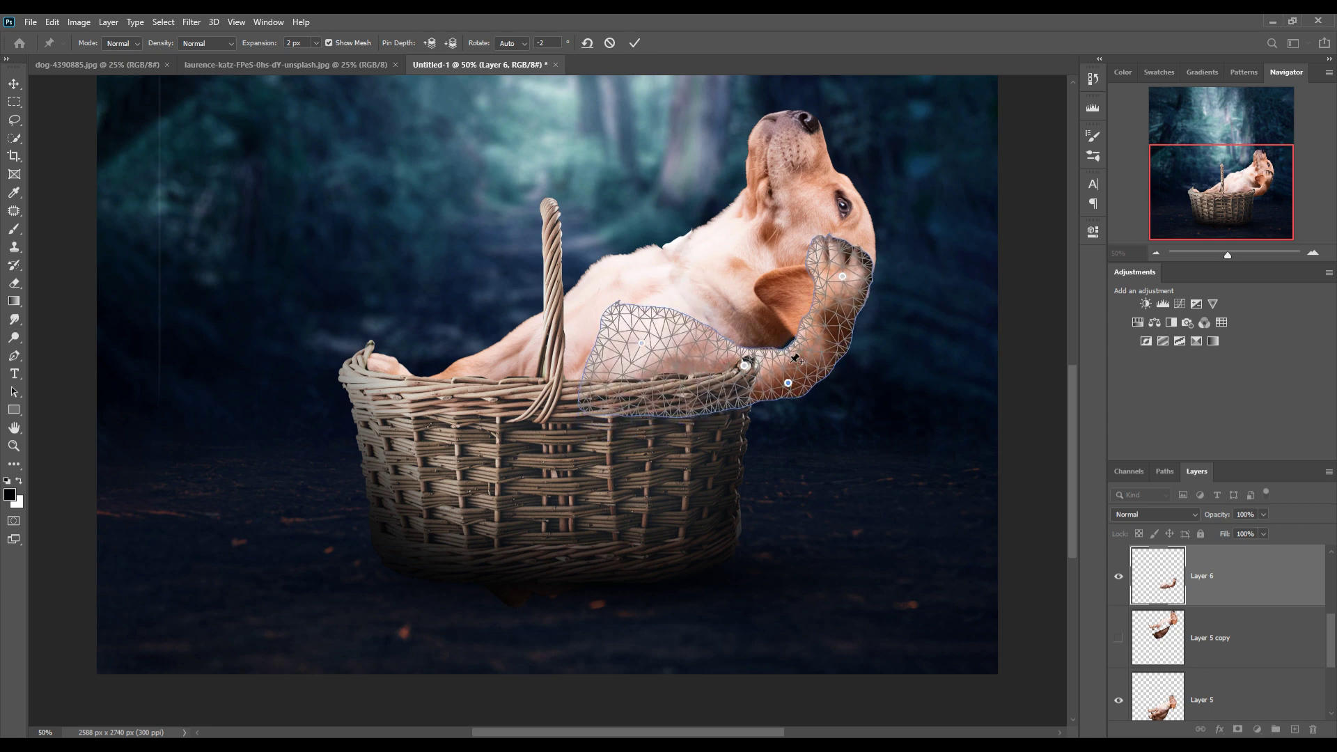
key(Return)
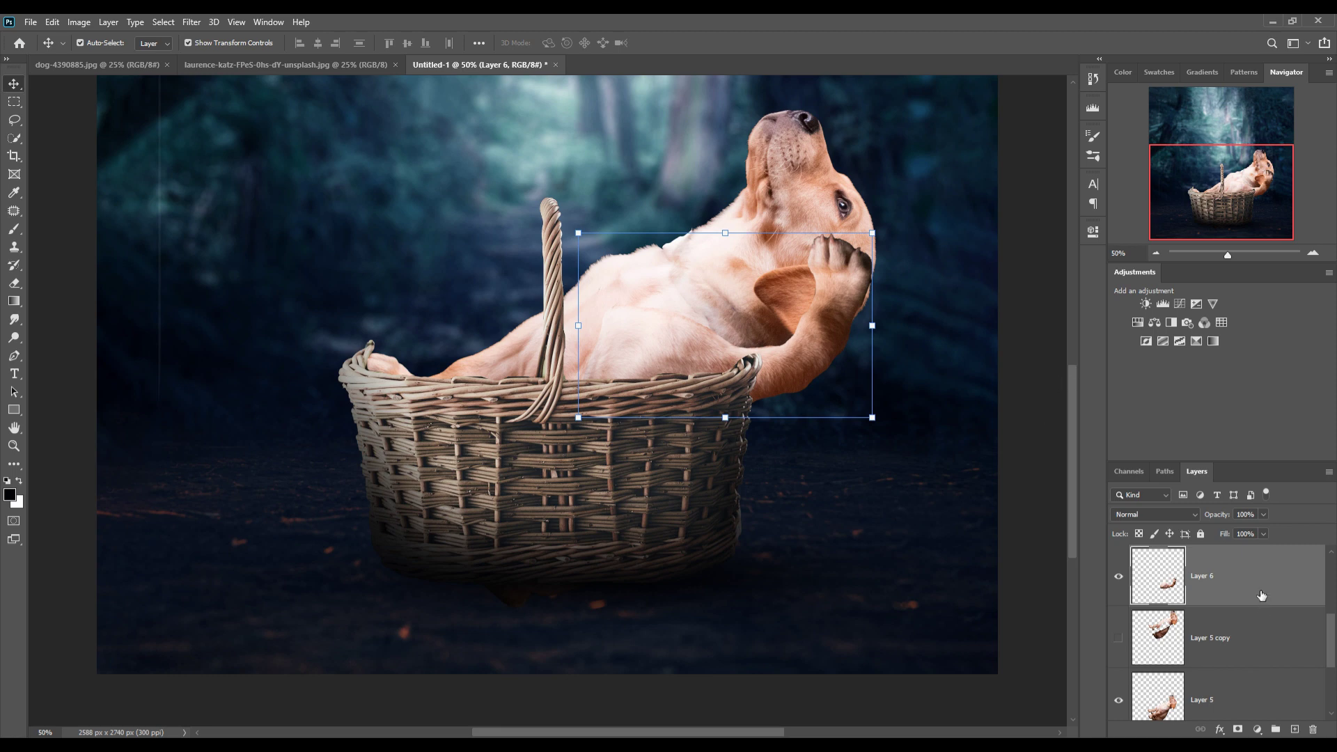
Mask Layer 6 to hide the stray paw fragment near the head, and lower its opacity to 55%
click(1237, 729)
key(b)
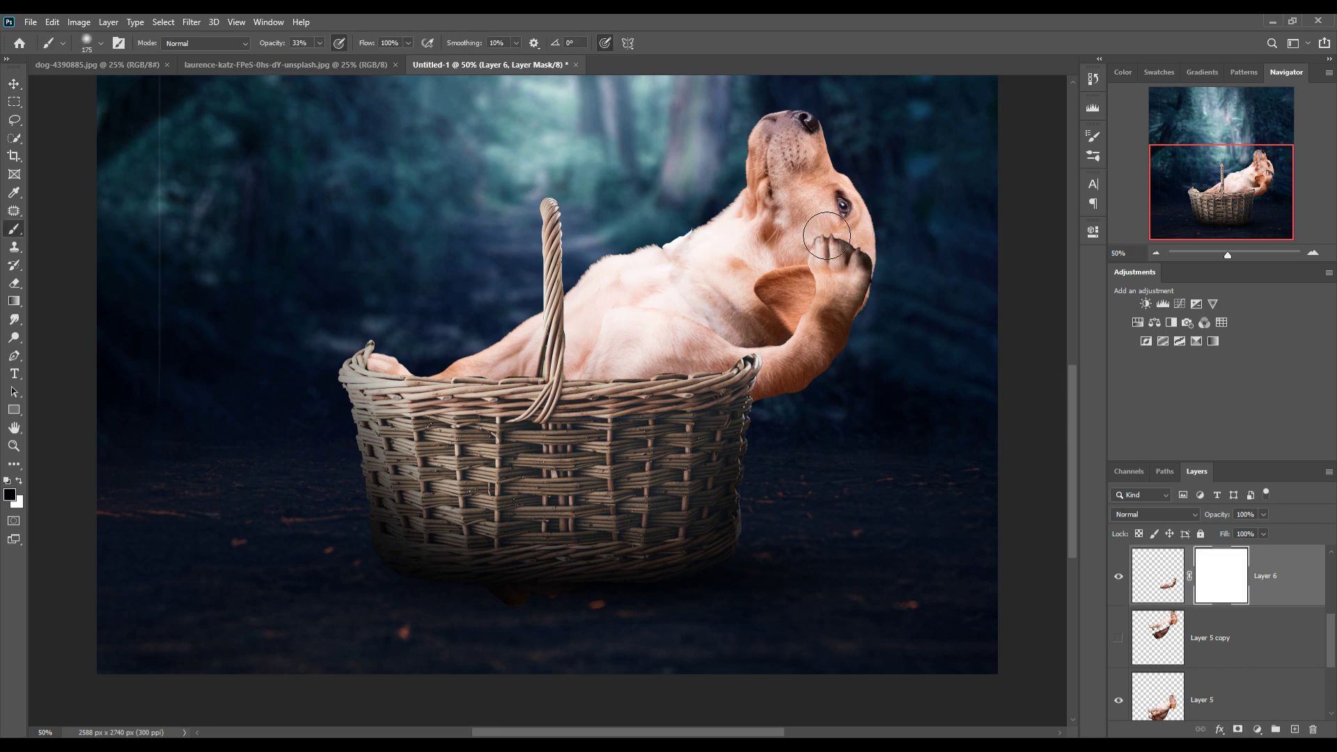
drag(835, 248, 849, 320)
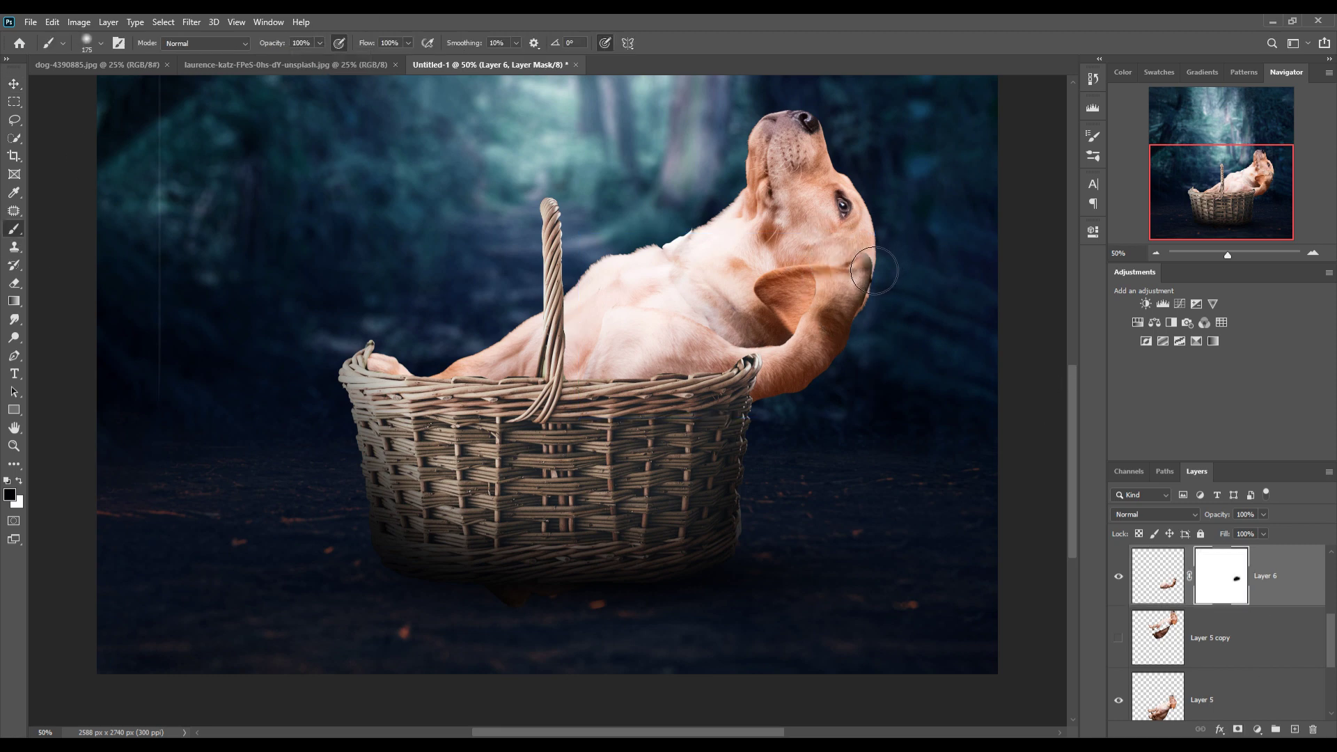
click(1262, 514)
drag(1272, 530, 1235, 530)
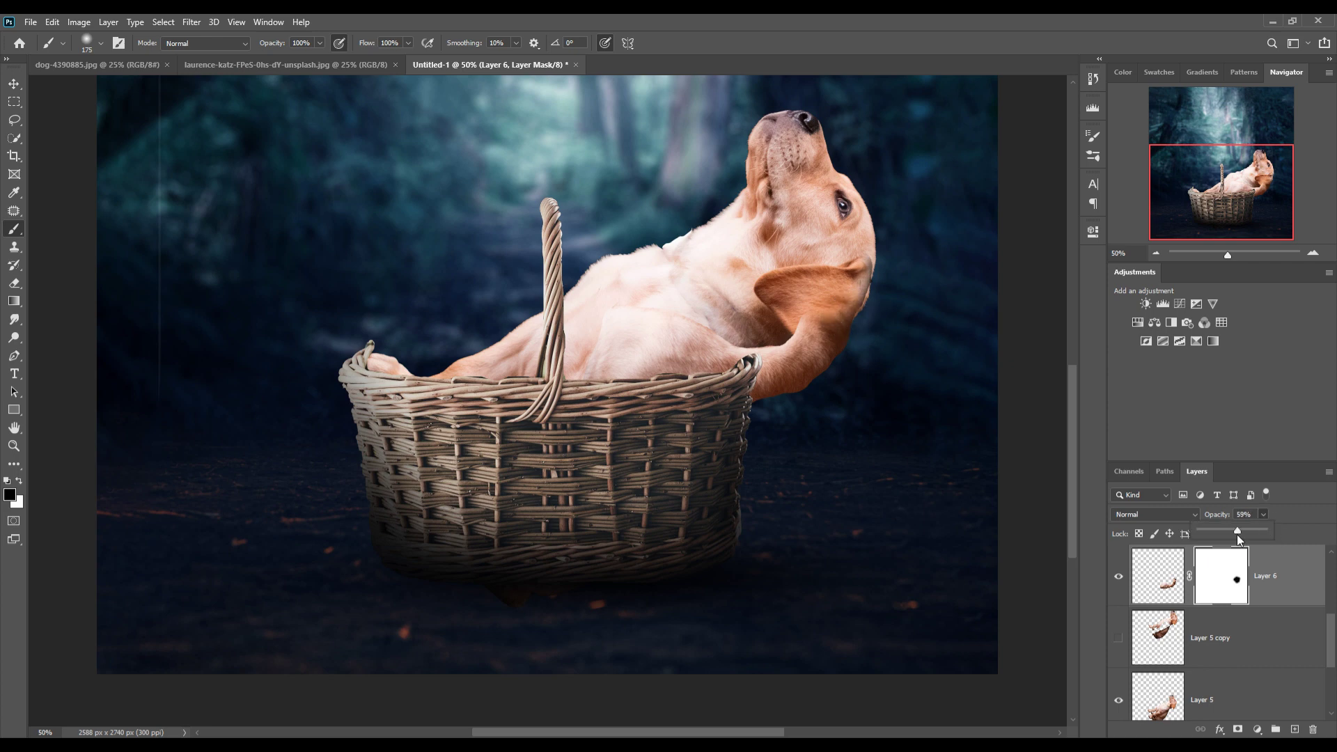
click(843, 316)
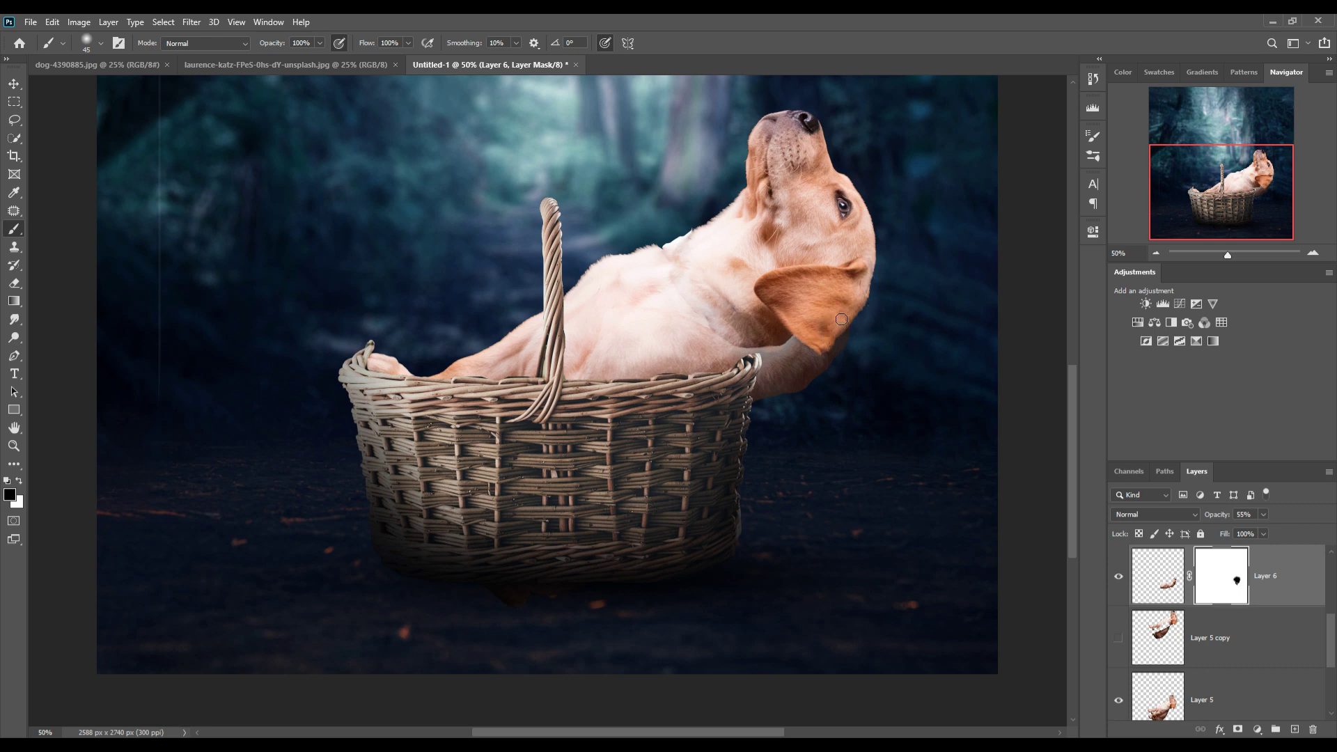
Restore Layer 6 to 100% opacity and mask away more of the leg over the chest
click(1262, 514)
drag(1262, 530, 1292, 531)
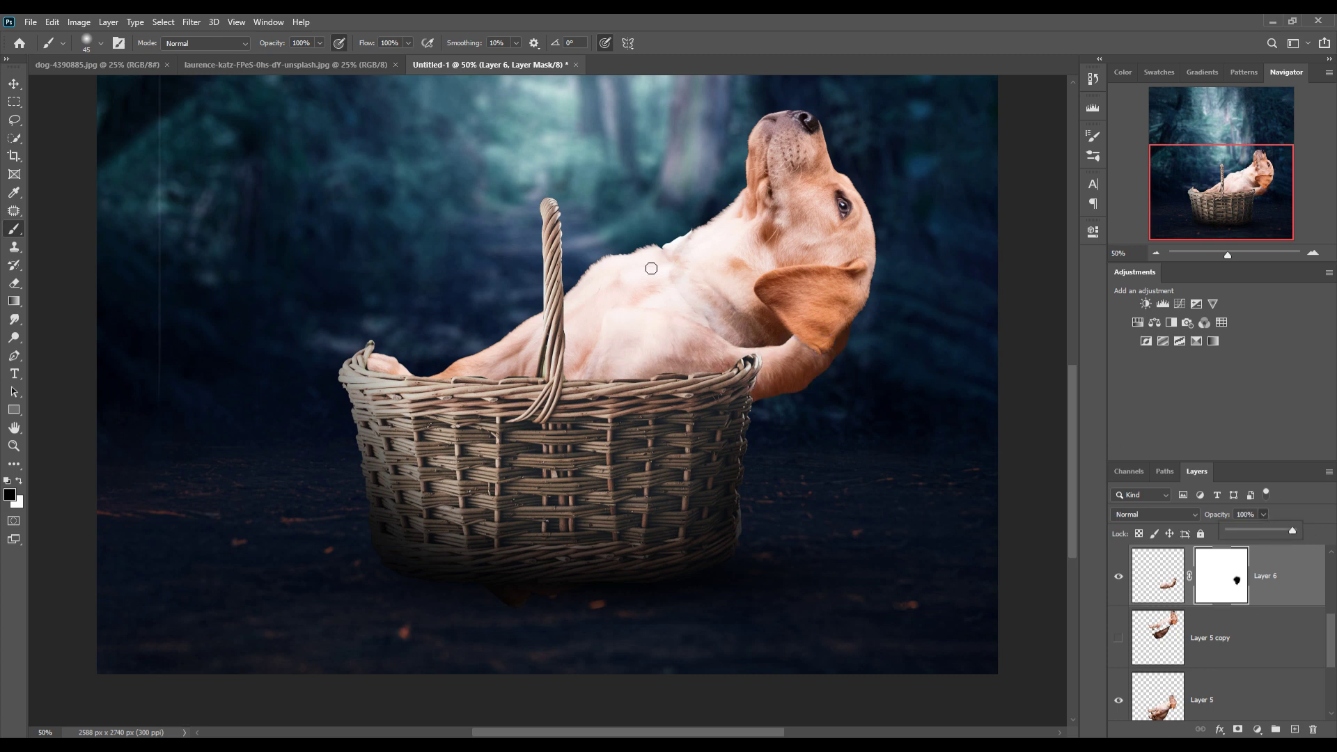
click(1220, 609)
click(648, 323)
drag(608, 367, 647, 325)
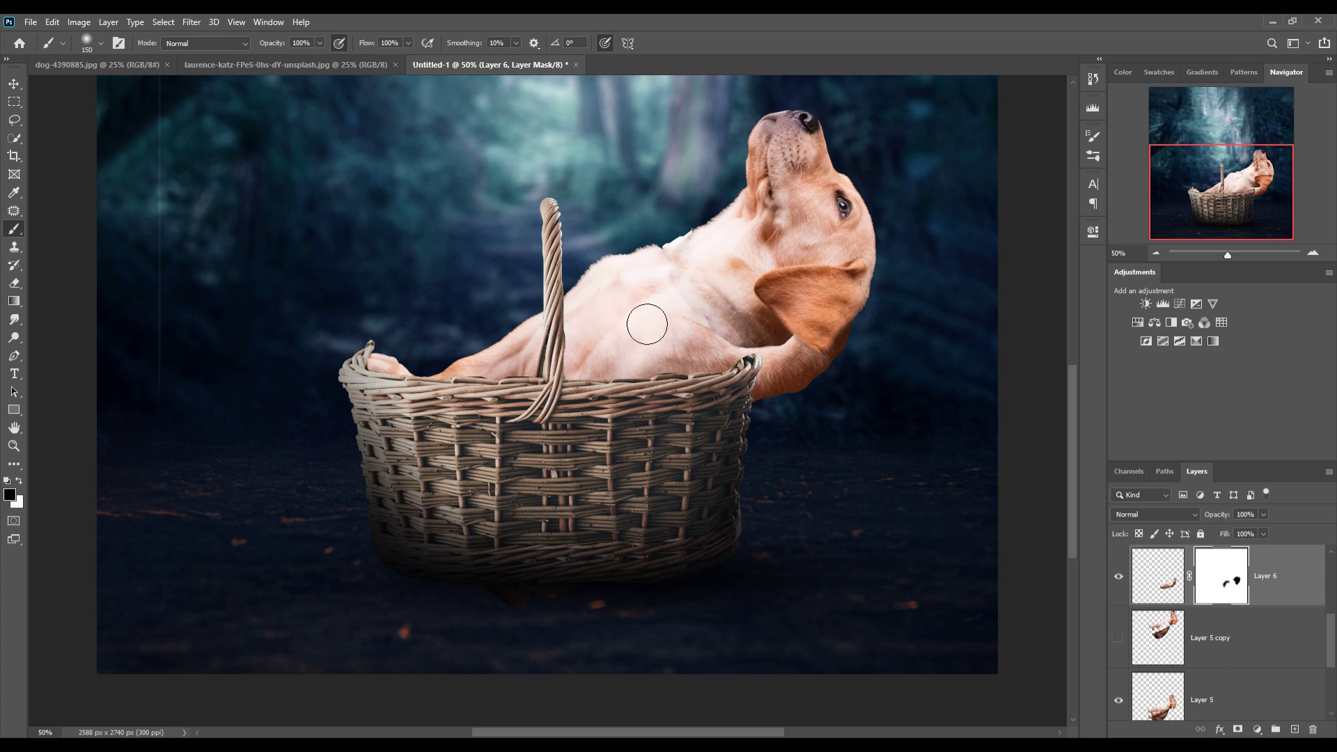
scroll(1243, 629, down, 3)
scroll(1243, 629, down, 2)
Target Layer 2's mask for painting where the paw meets the basket's right rim
click(1274, 637)
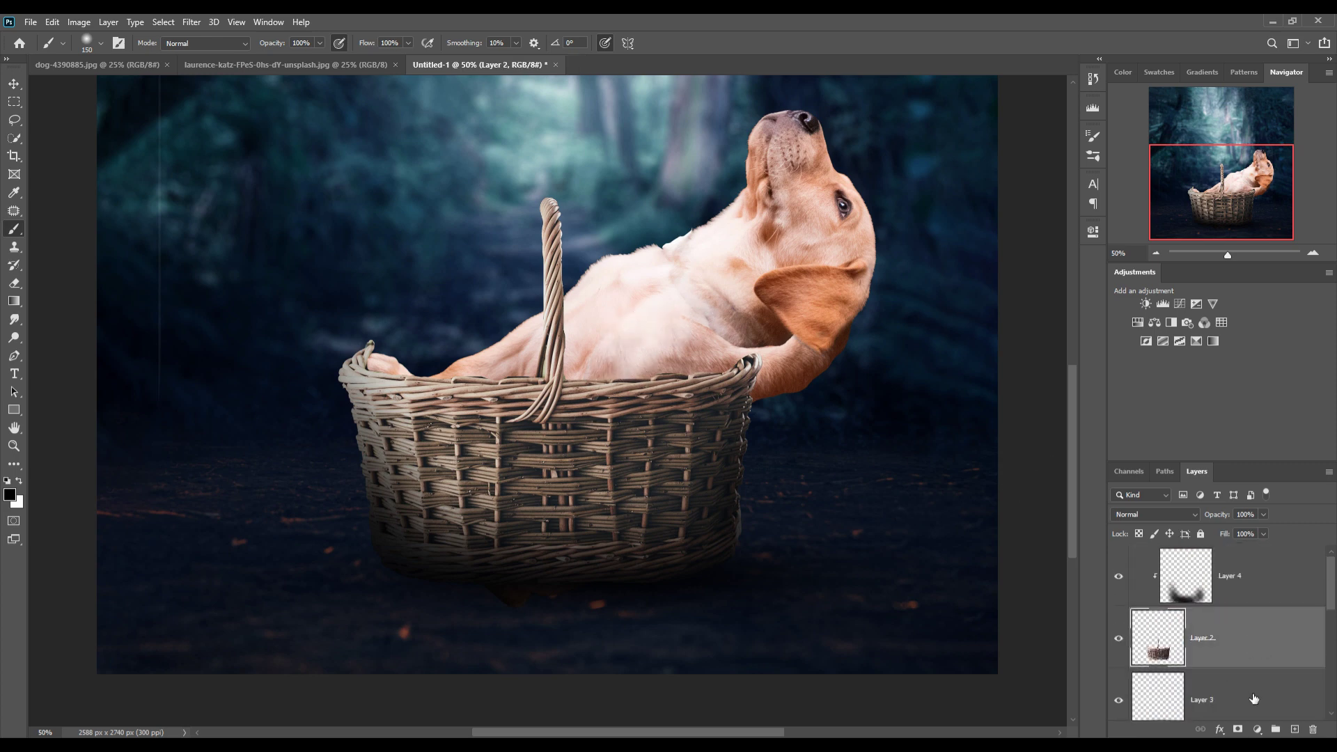
click(1221, 637)
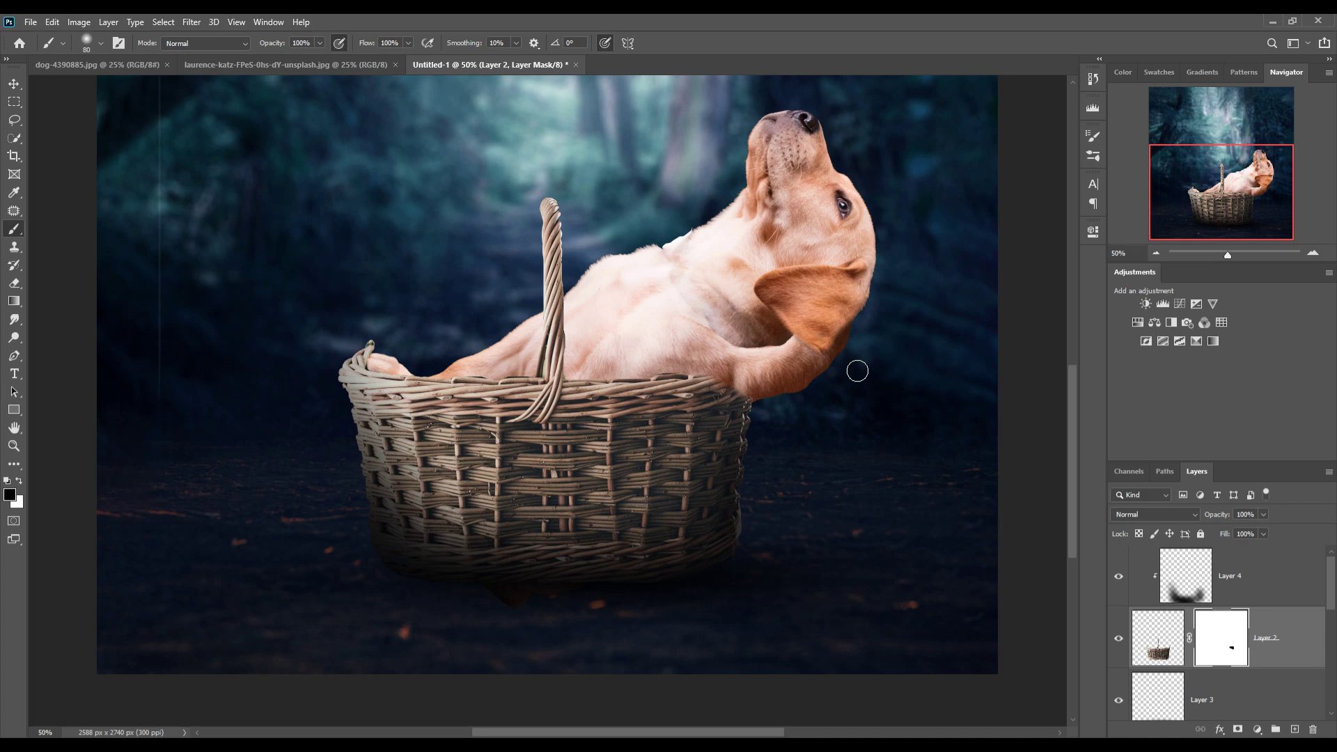
Lasso the front leg and paw in the taylor-kopel photo and drag it into Untitled-1 as Layer 7
key(v)
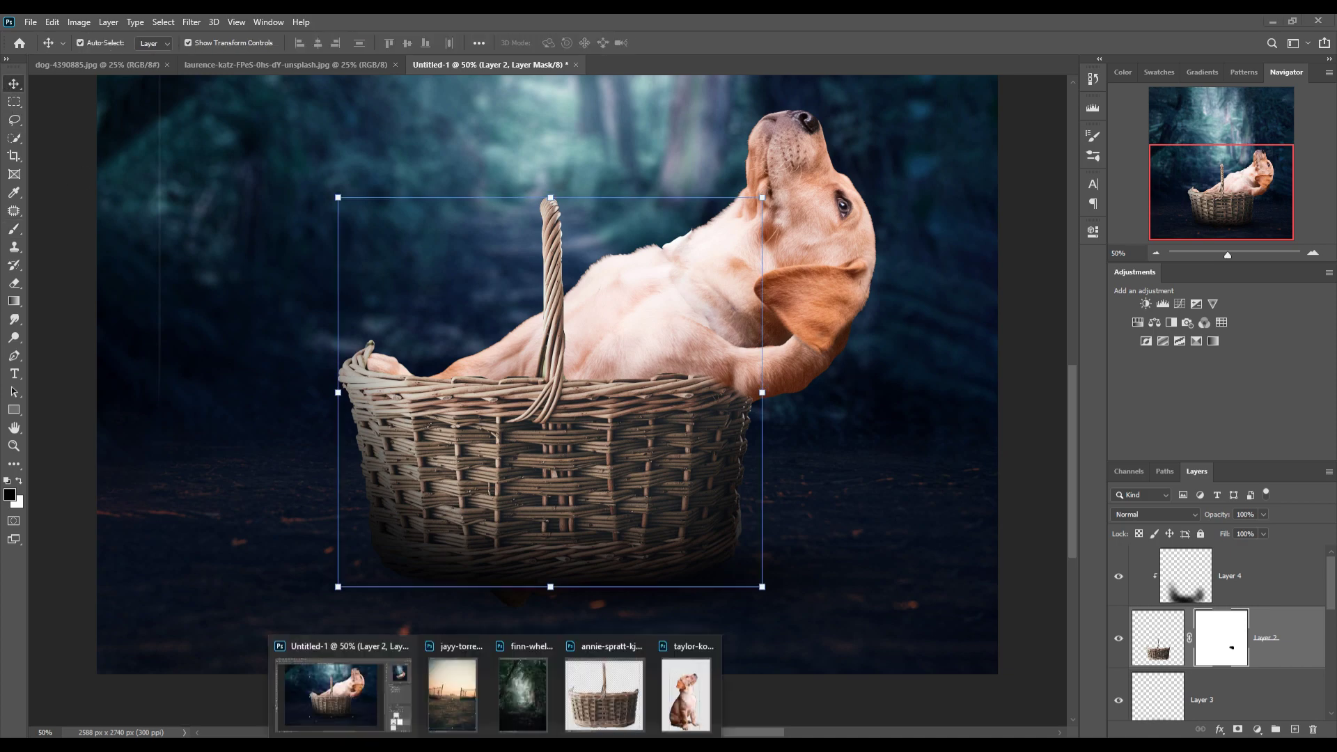
click(686, 695)
drag(972, 143, 795, 71)
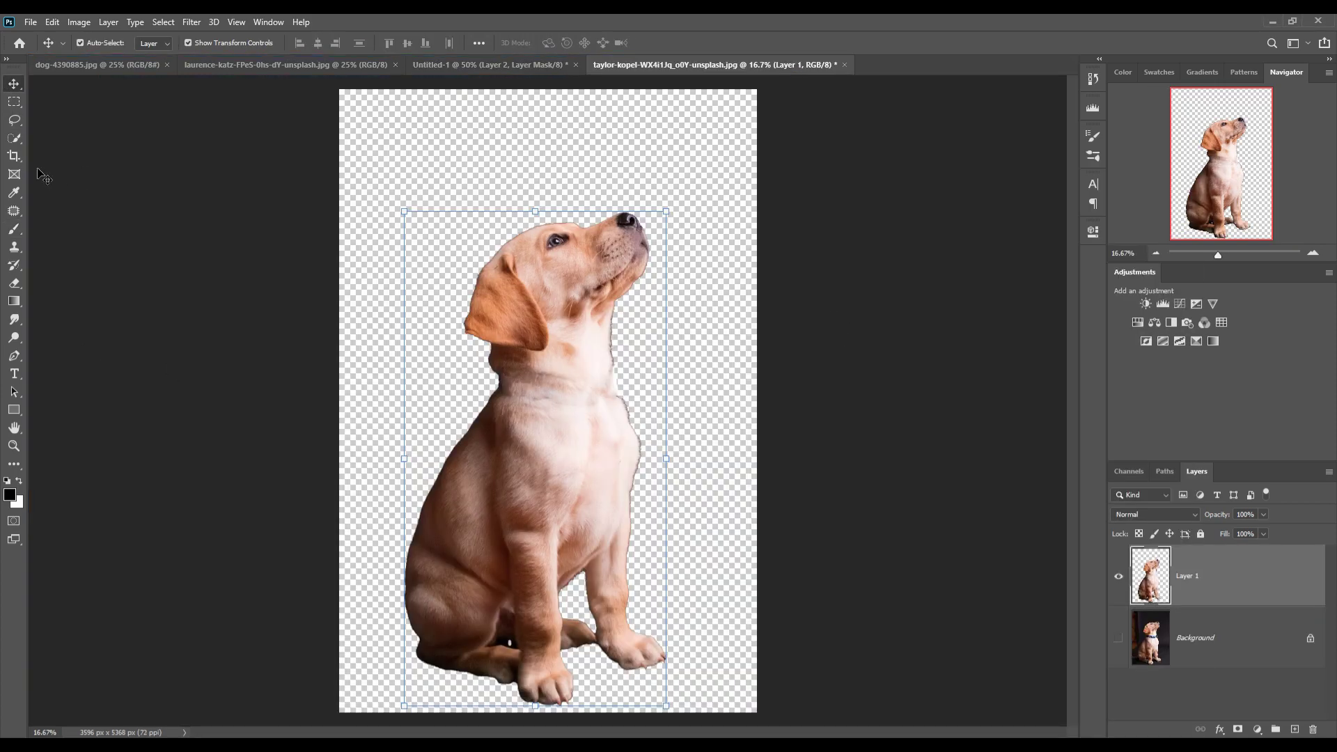
key(l)
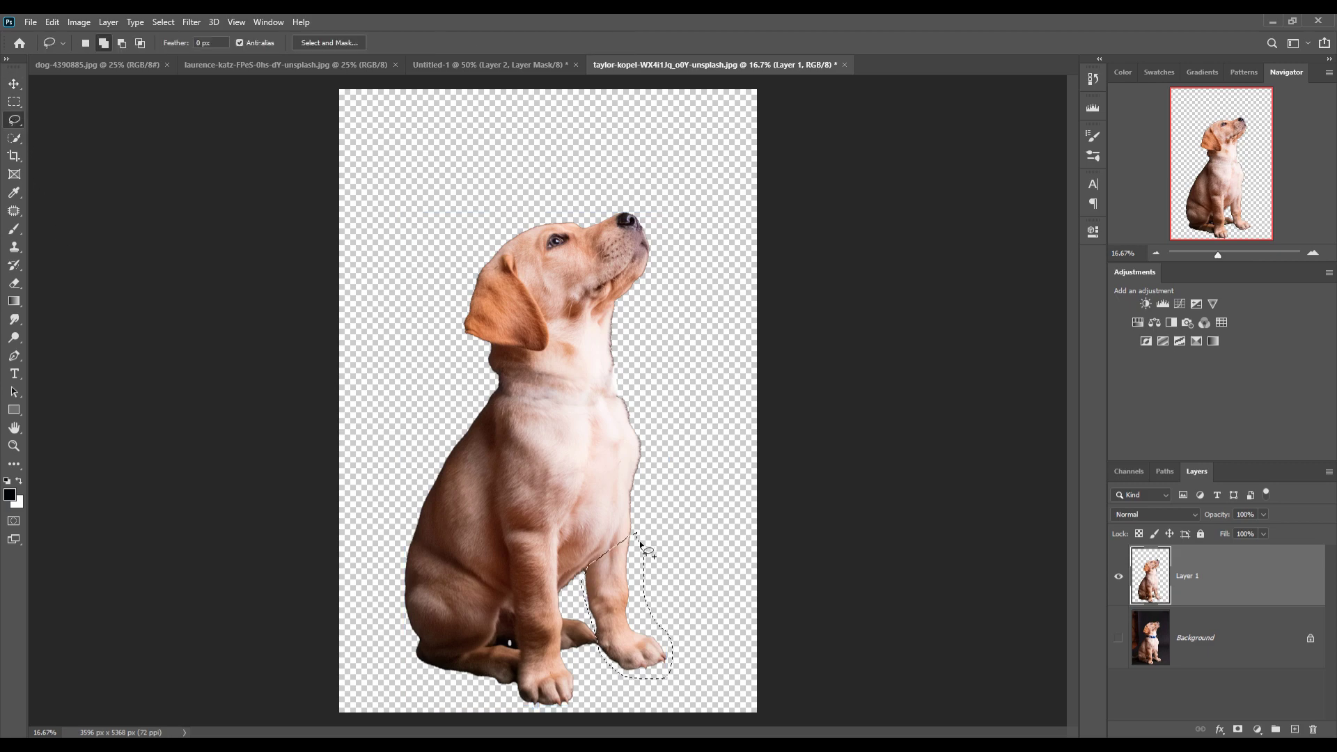
drag(639, 540, 637, 536)
key(v)
drag(647, 66, 841, 117)
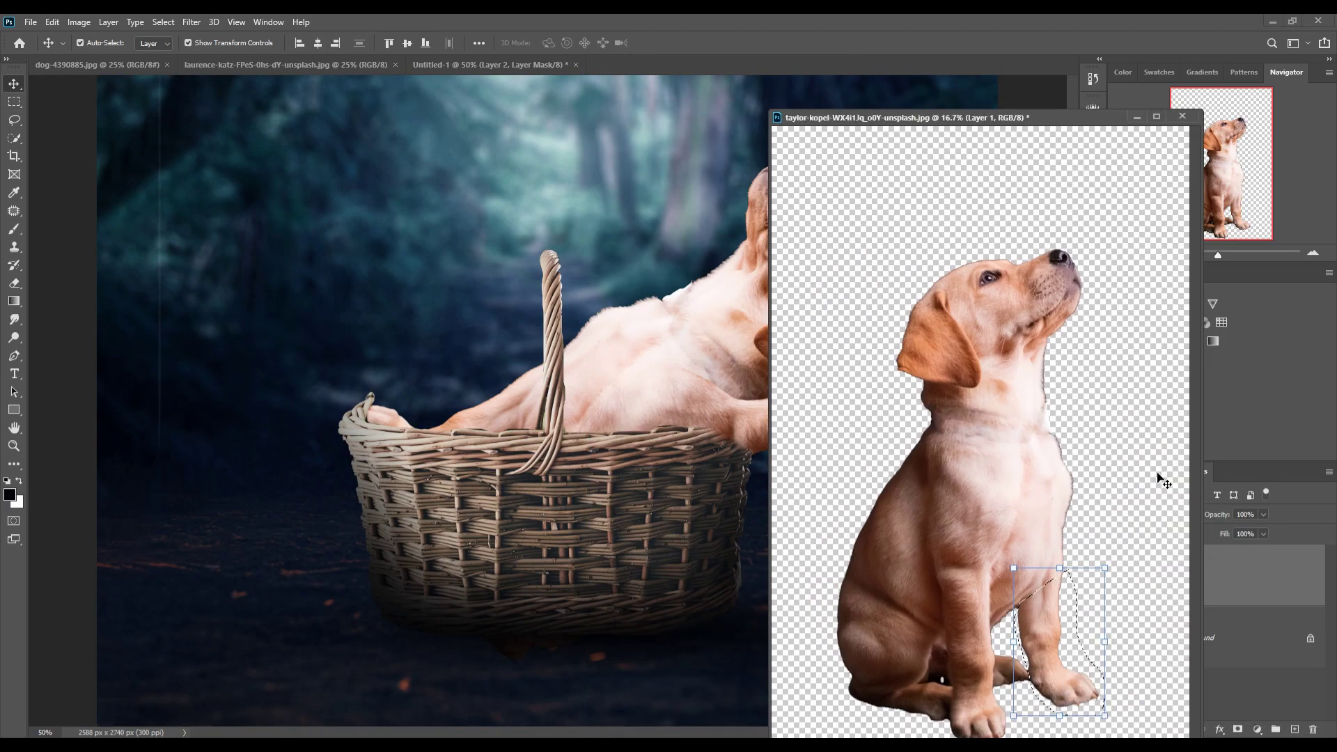
mouse_move(1058, 640)
mouse_down()
mouse_move(613, 487)
mouse_move(507, 313)
mouse_move(505, 440)
mouse_up()
scroll(843, 421, down, 3)
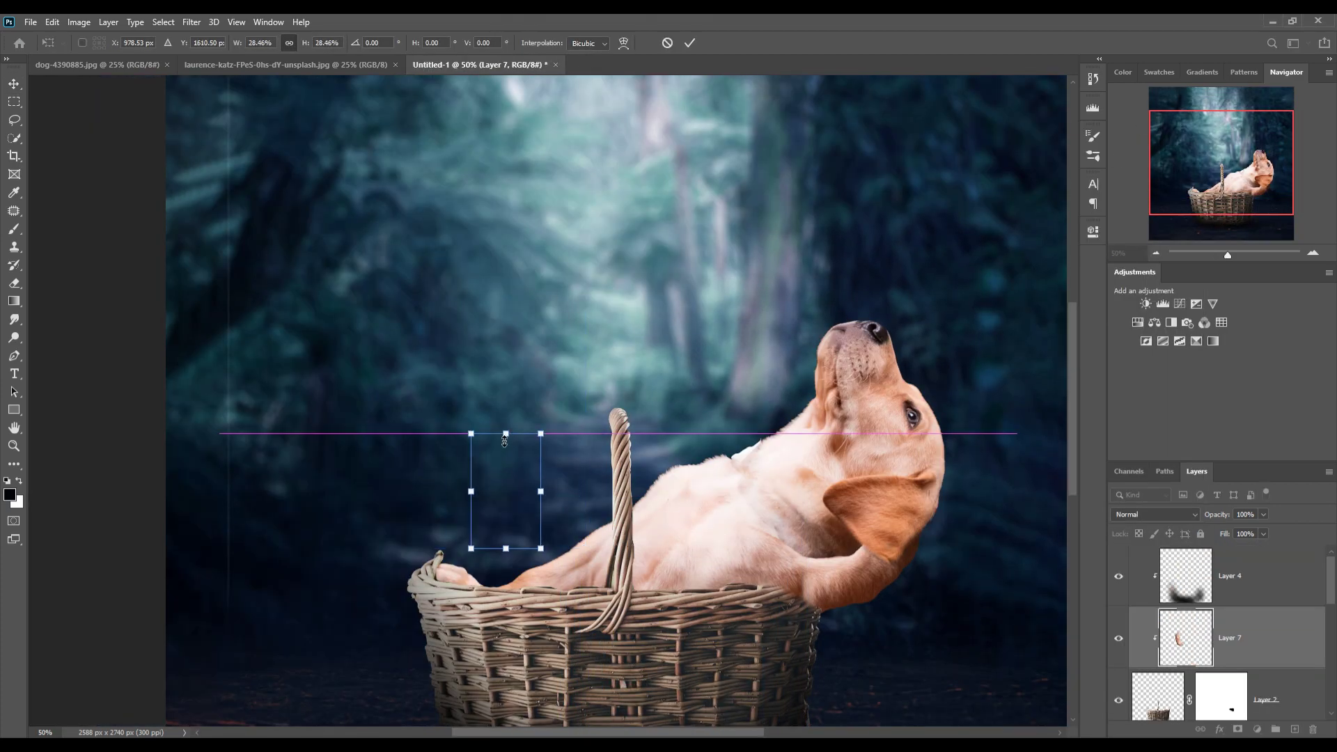
Scale the pasted paw, release its clipping mask, and enlarge it over the basket
drag(550, 553, 626, 592)
click(689, 43)
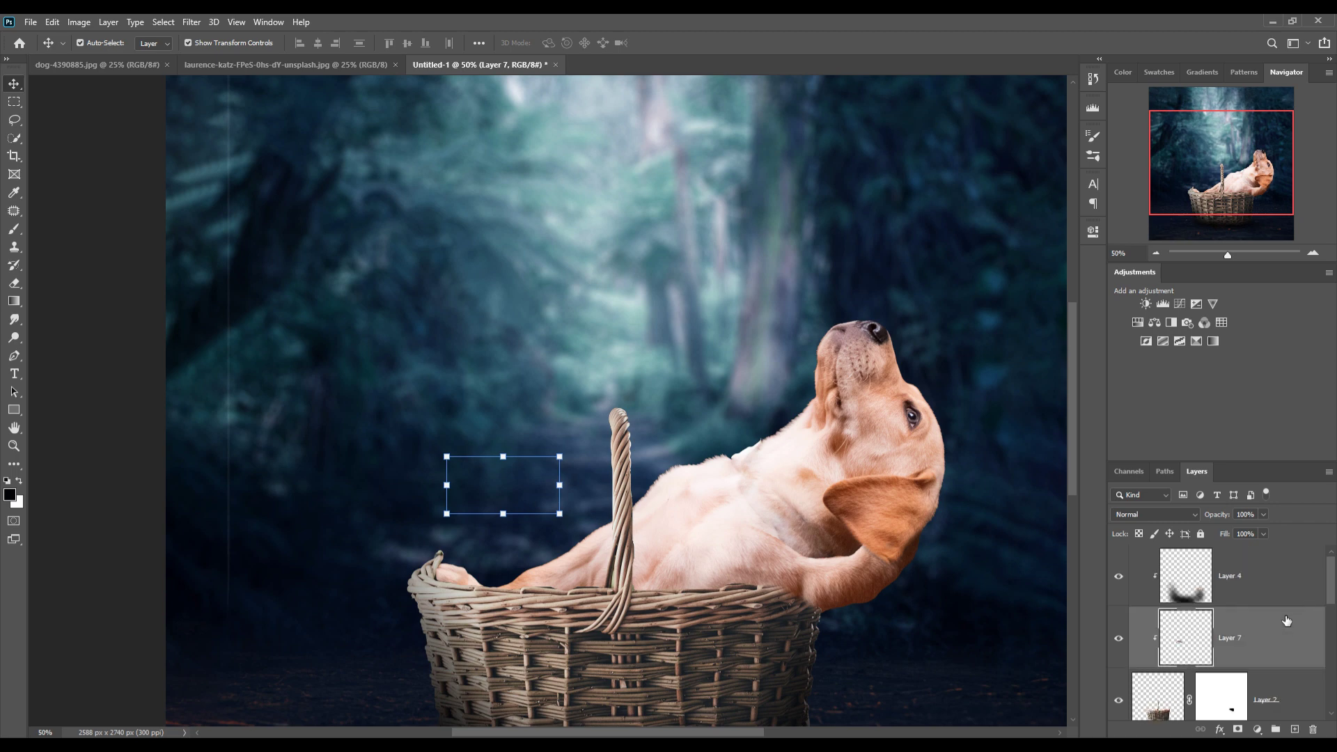
right_click(1281, 627)
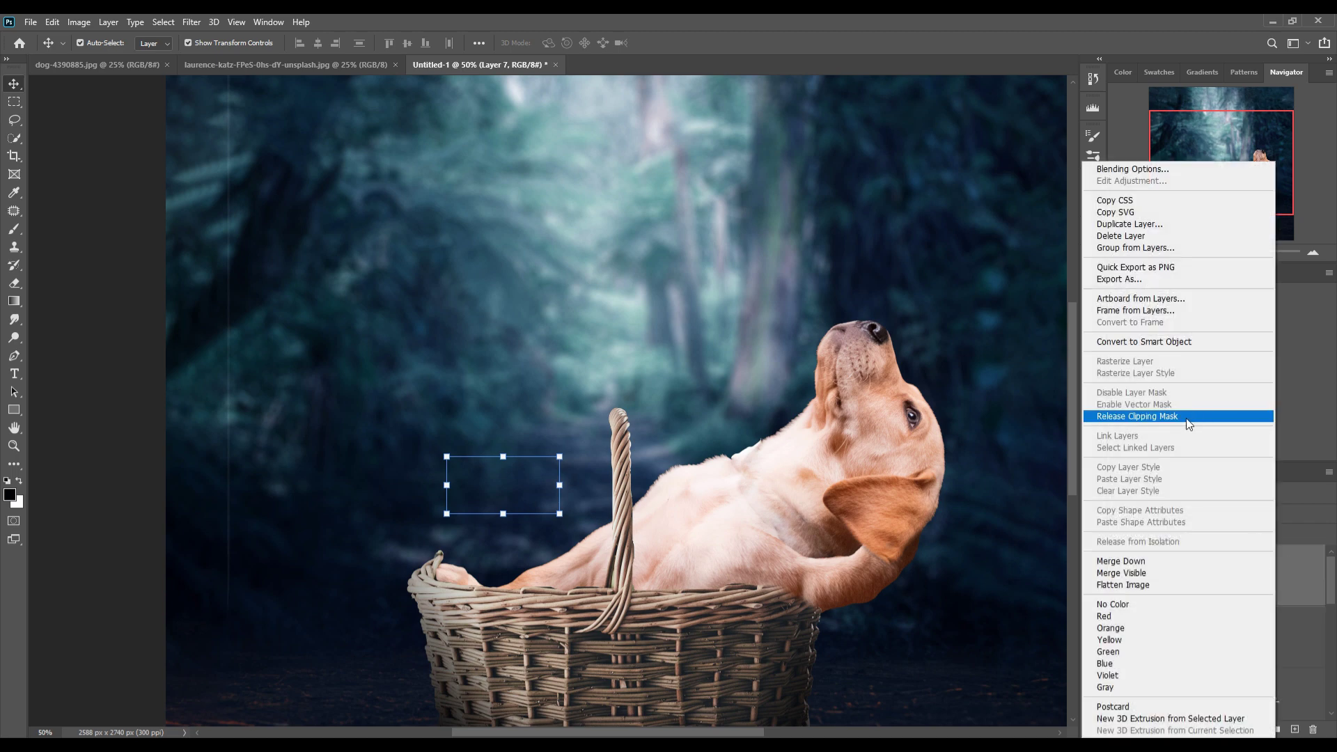
click(1185, 416)
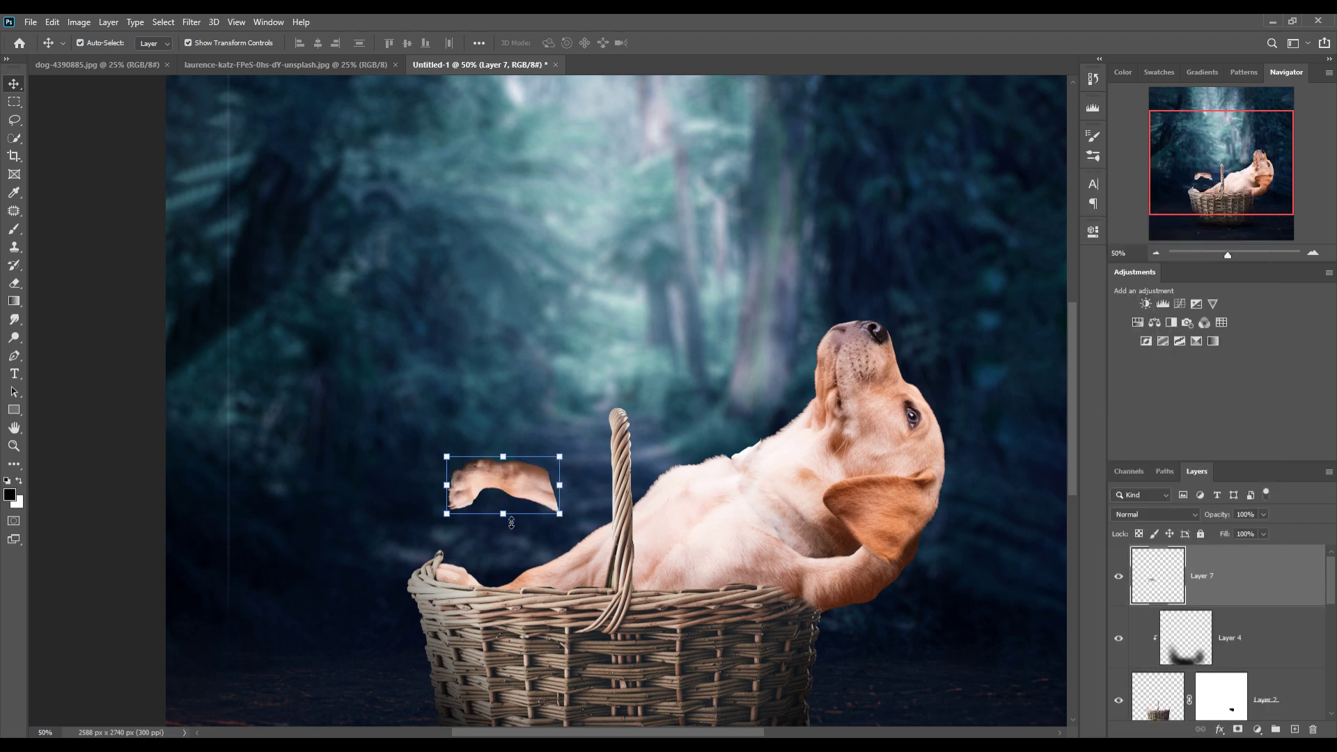
drag(511, 522, 543, 381)
mouse_move(575, 425)
mouse_down()
mouse_move(758, 435)
mouse_move(565, 425)
mouse_up()
Flip the paw vertically and rotate it about 25 degrees onto the basket's left rim
click(52, 21)
click(264, 546)
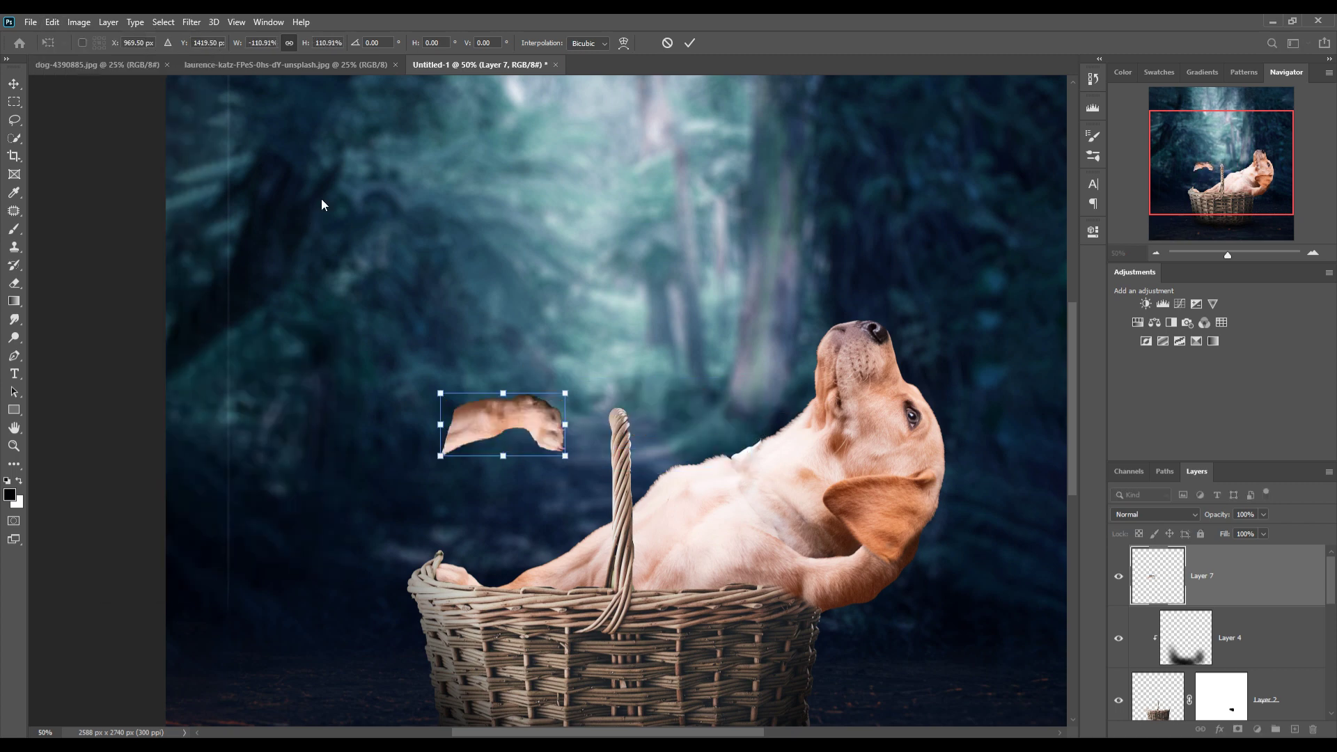
click(52, 22)
click(291, 555)
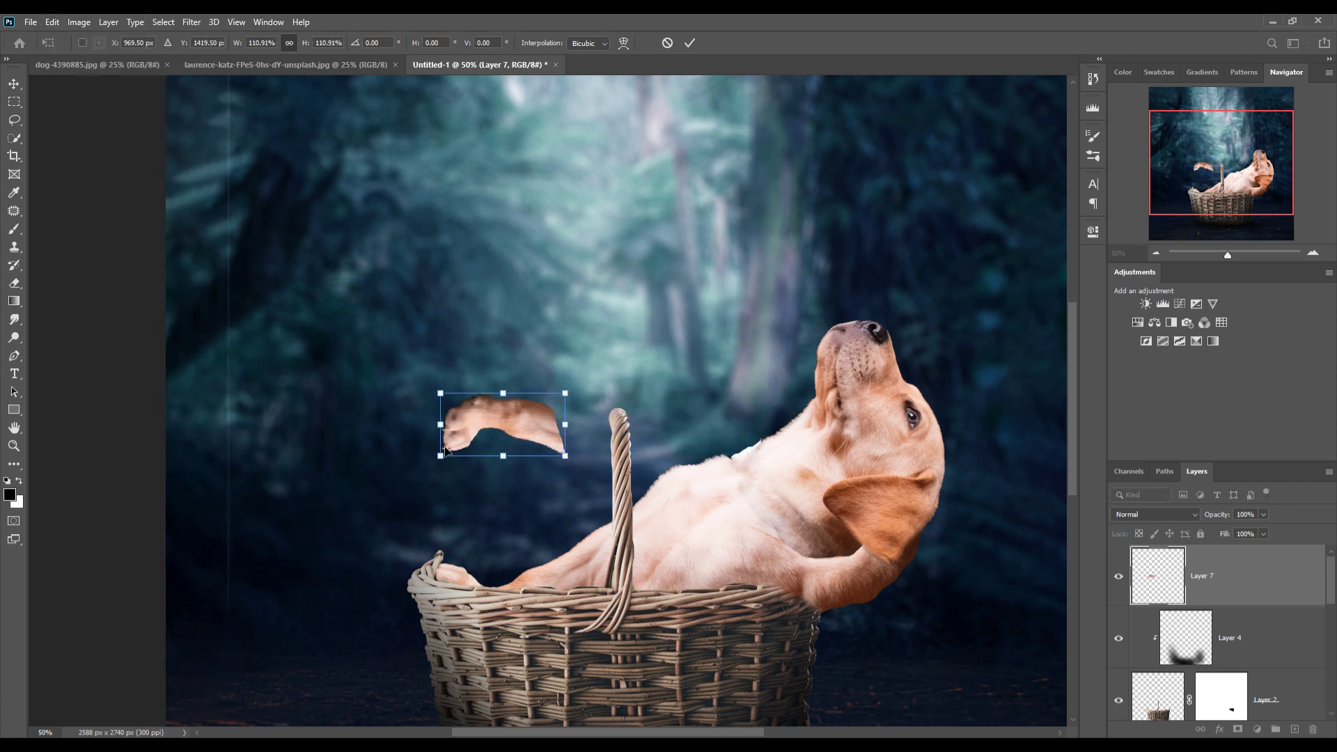
click(52, 22)
click(279, 569)
drag(528, 428, 452, 564)
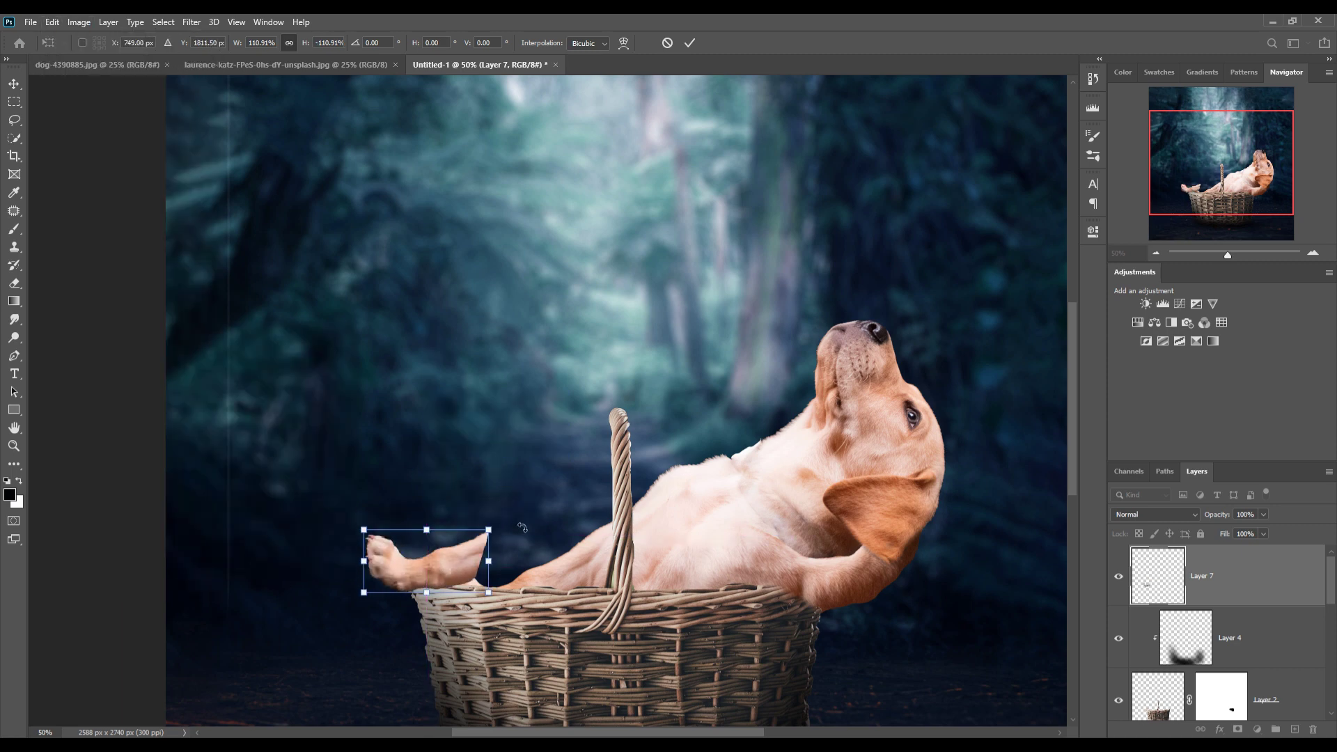
drag(522, 527, 518, 604)
drag(424, 550, 397, 512)
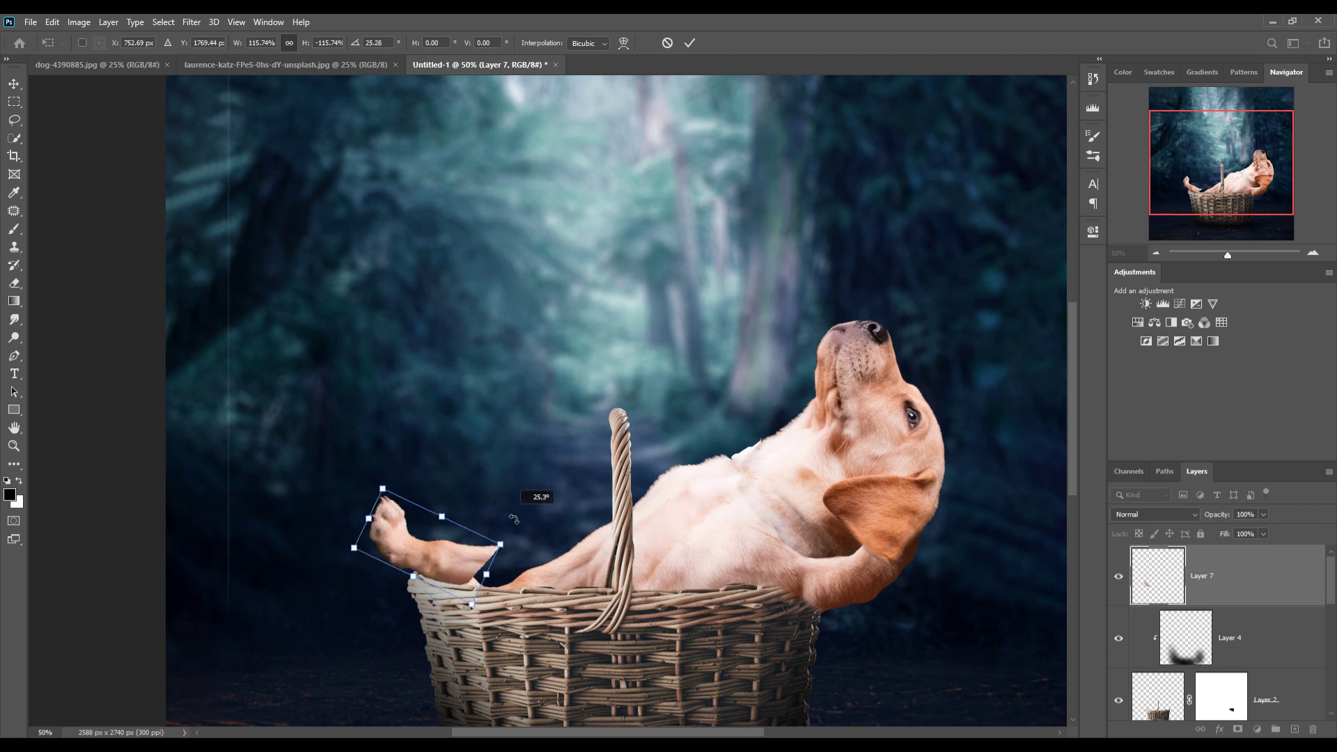
drag(385, 504, 537, 496)
drag(453, 565, 456, 571)
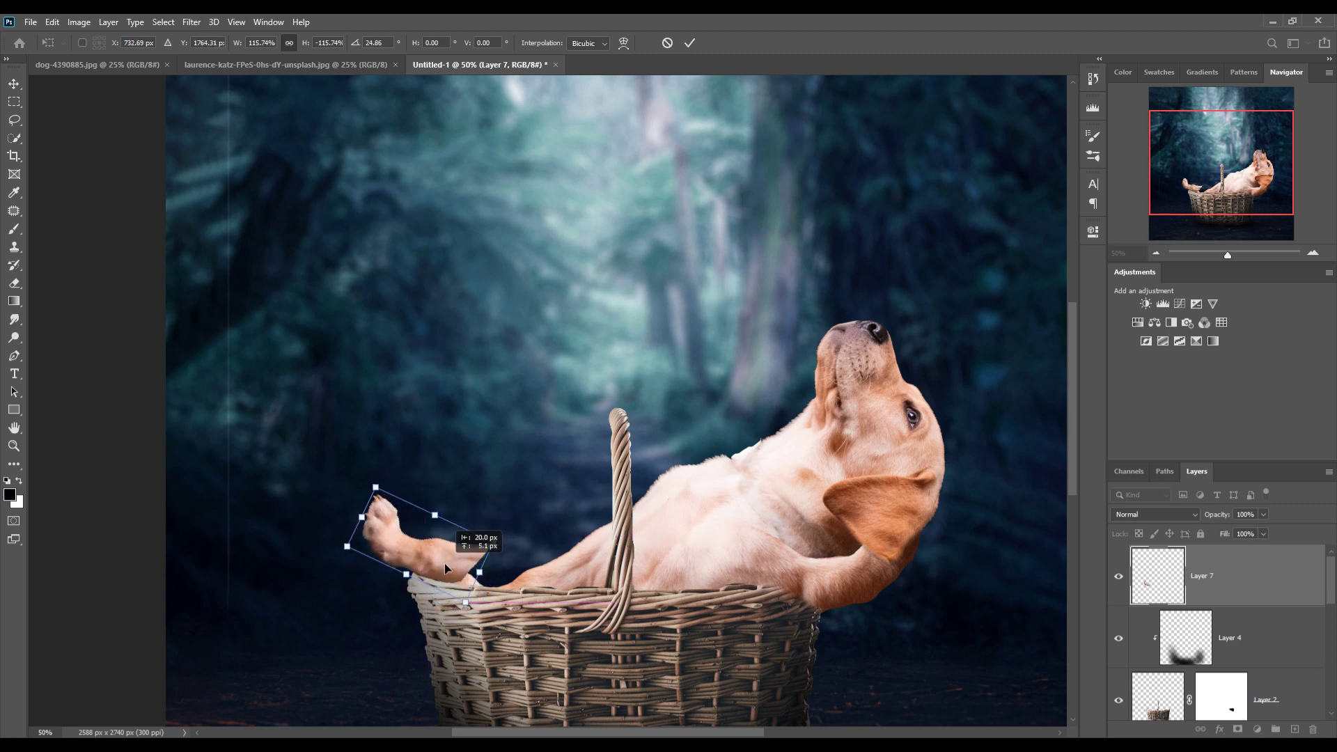
click(690, 42)
Duplicate the paw as Layer 7 copy, rotate it upright beside the first, and mask Layer 7
right_click(1253, 578)
click(1111, 223)
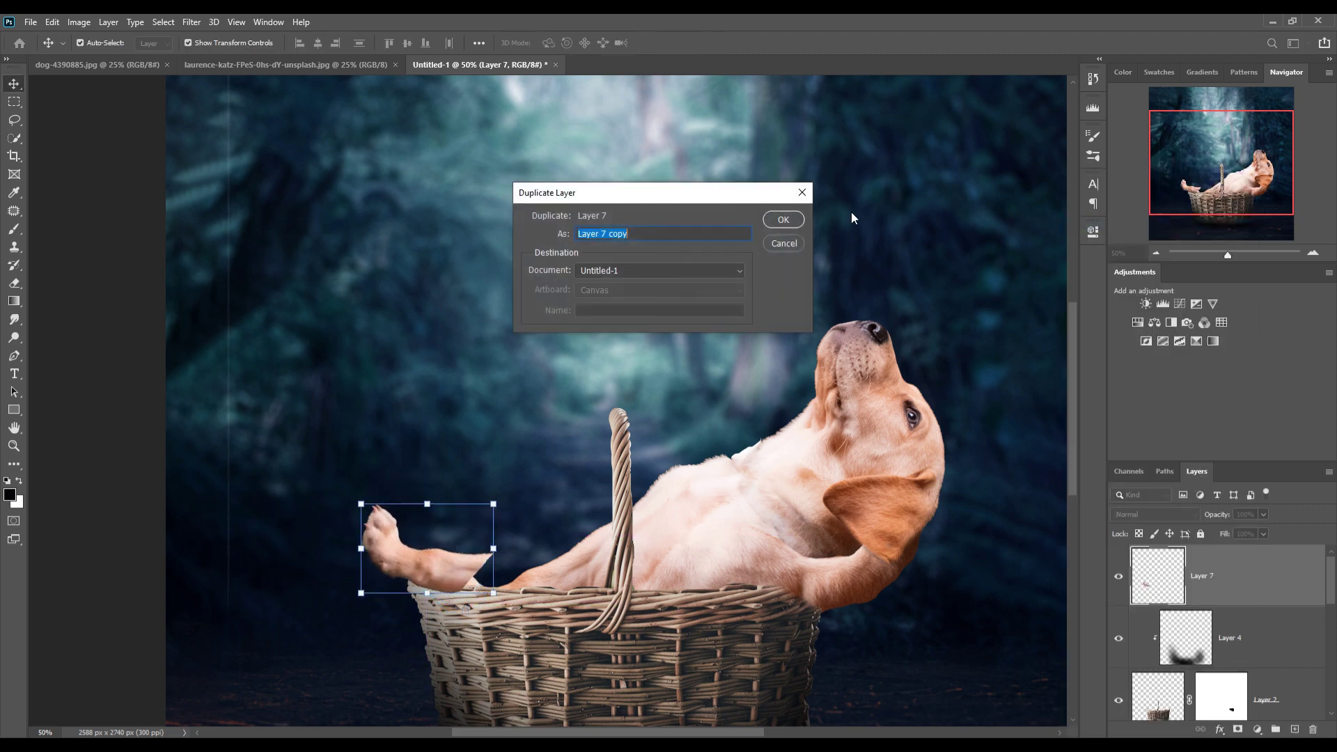
key(Return)
key(ctrl+t)
drag(369, 488, 390, 459)
drag(425, 550, 470, 568)
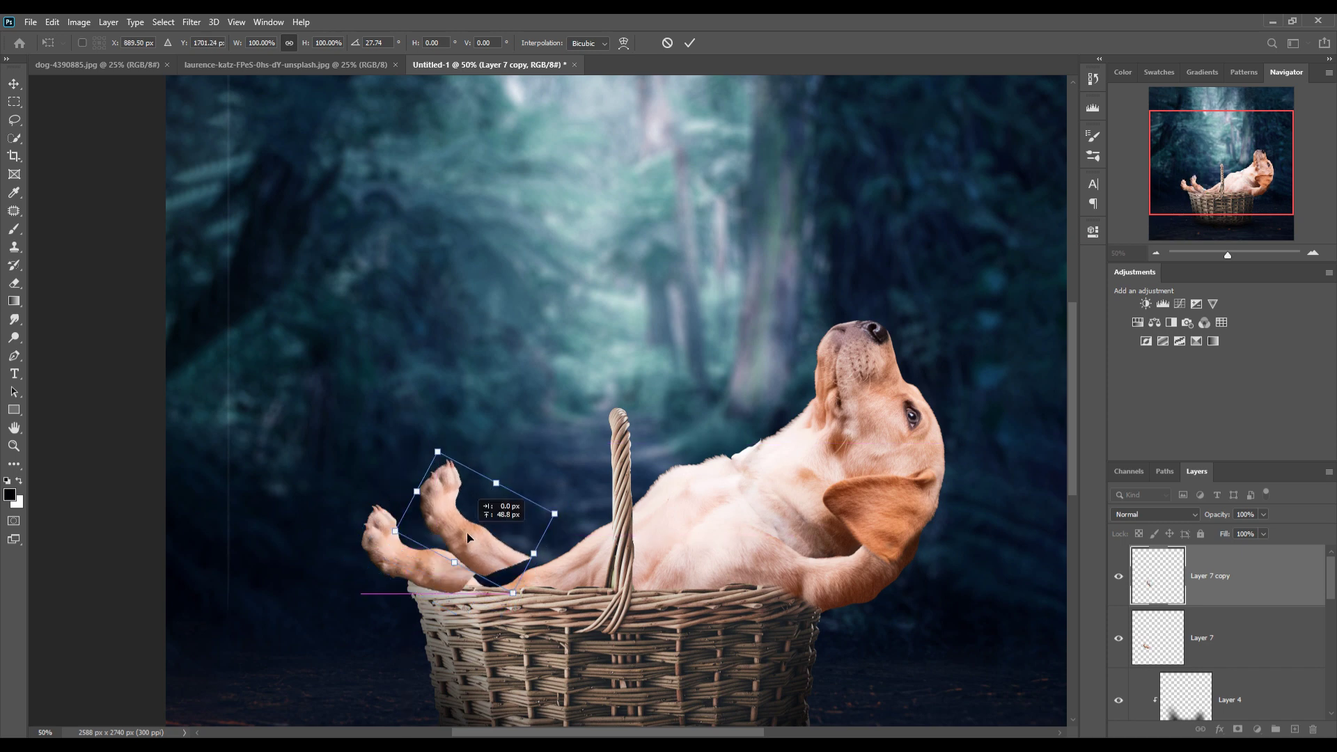
key(Return)
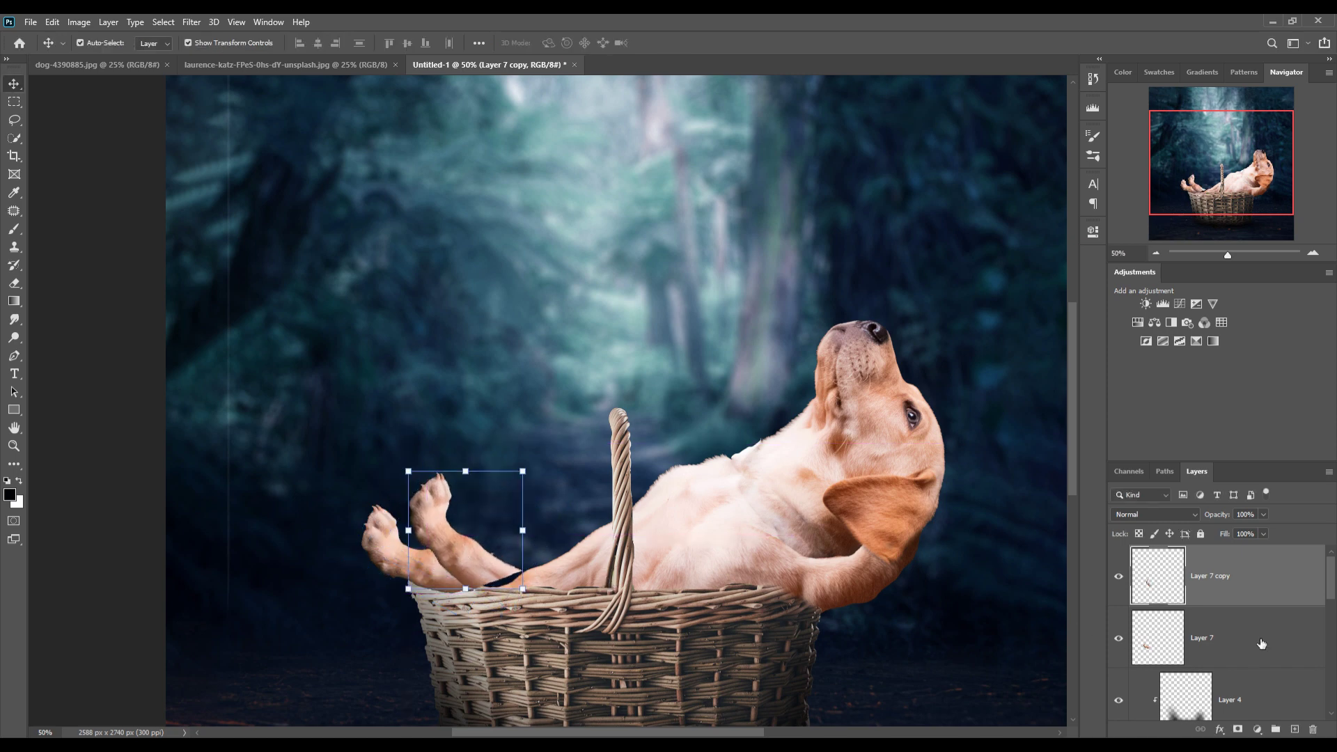
click(1222, 637)
click(1237, 729)
Brush black along the basket rim on the paw masks to blend both hind-leg bases in
click(14, 229)
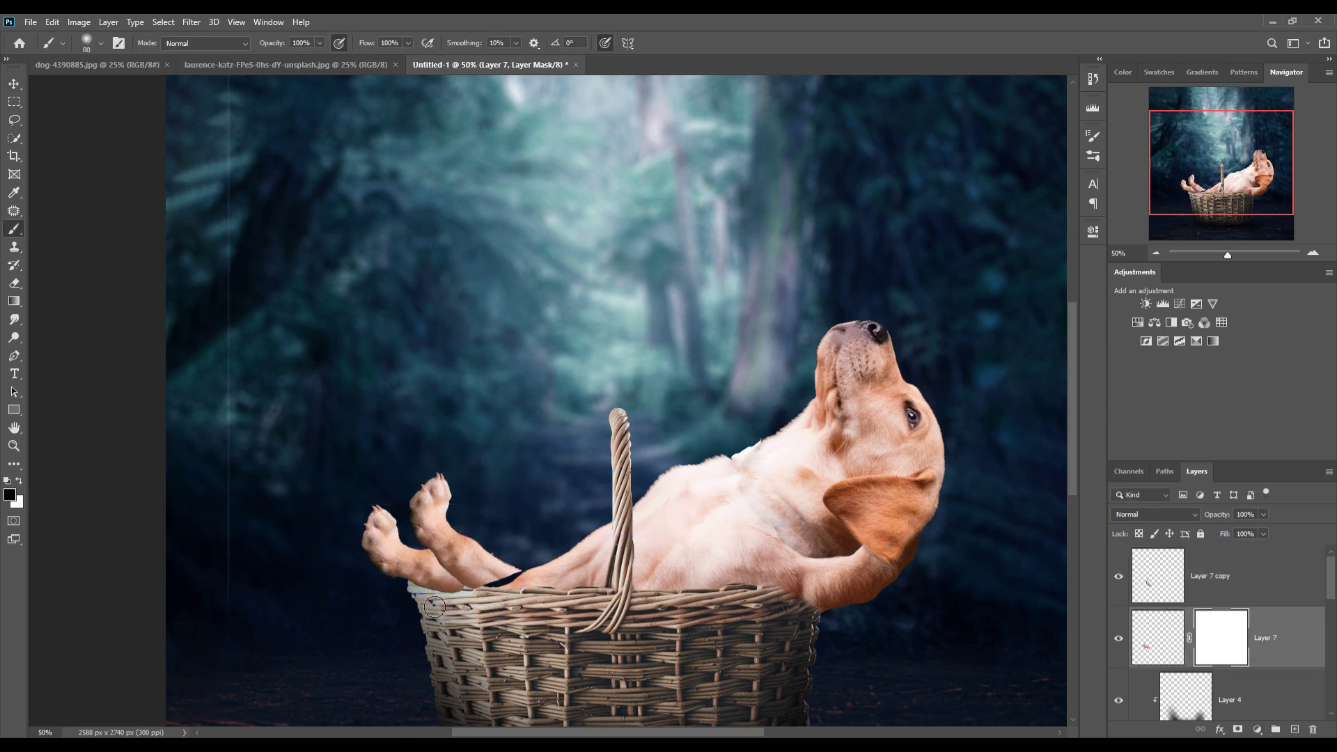
mouse_move(417, 586)
mouse_down()
mouse_move(428, 597)
mouse_move(459, 585)
mouse_up()
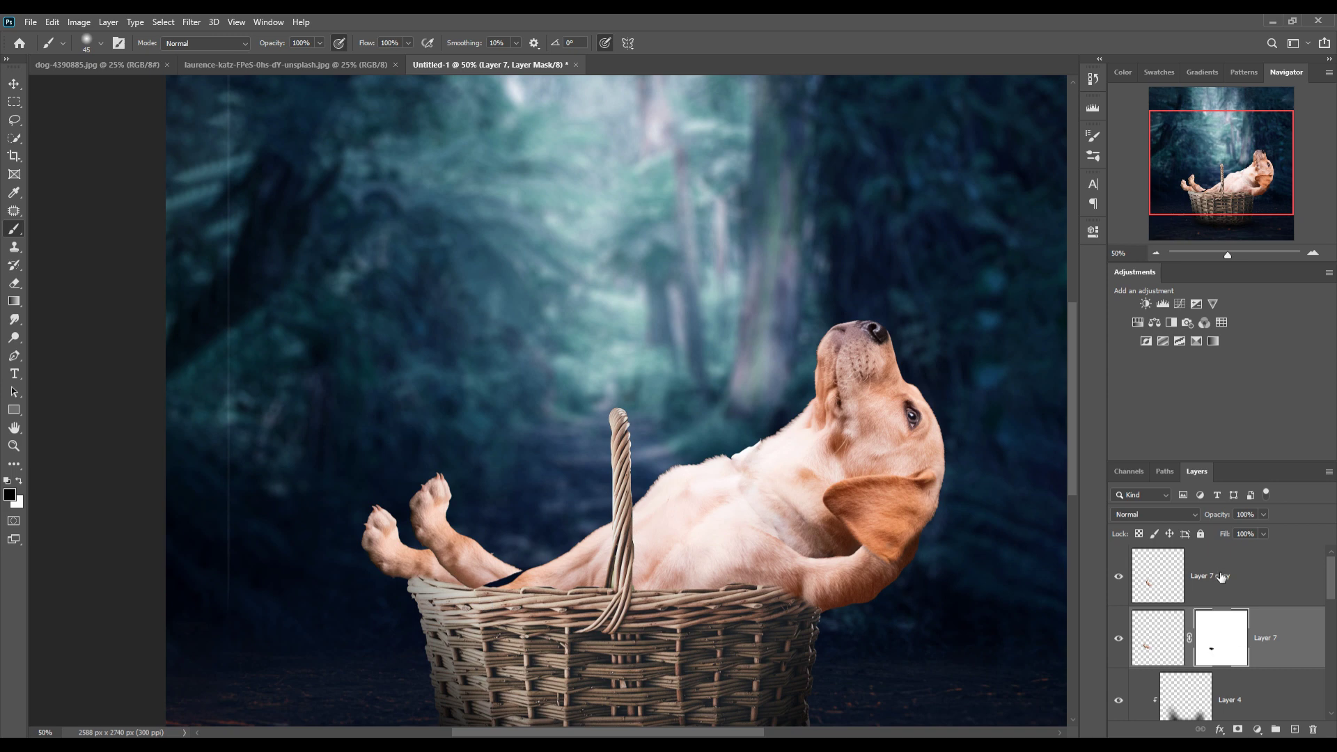
key(ctrl+z)
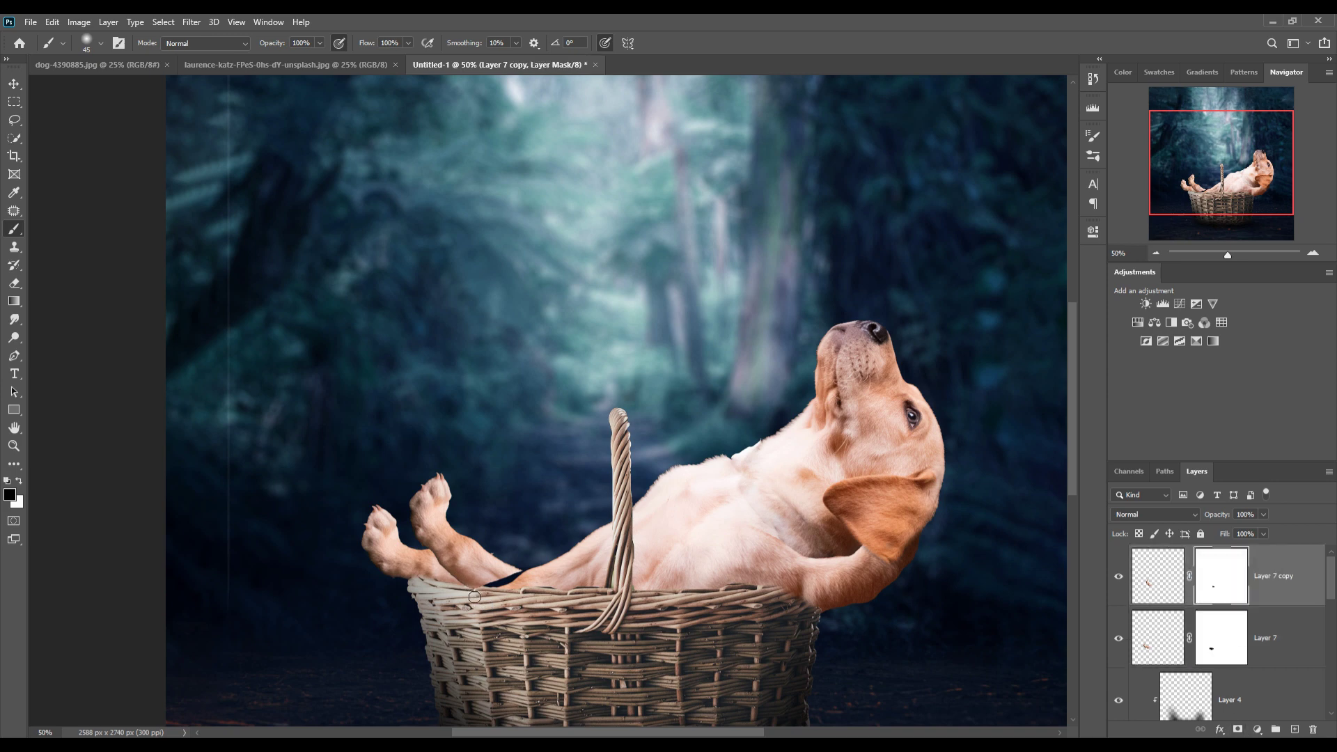
click(14, 84)
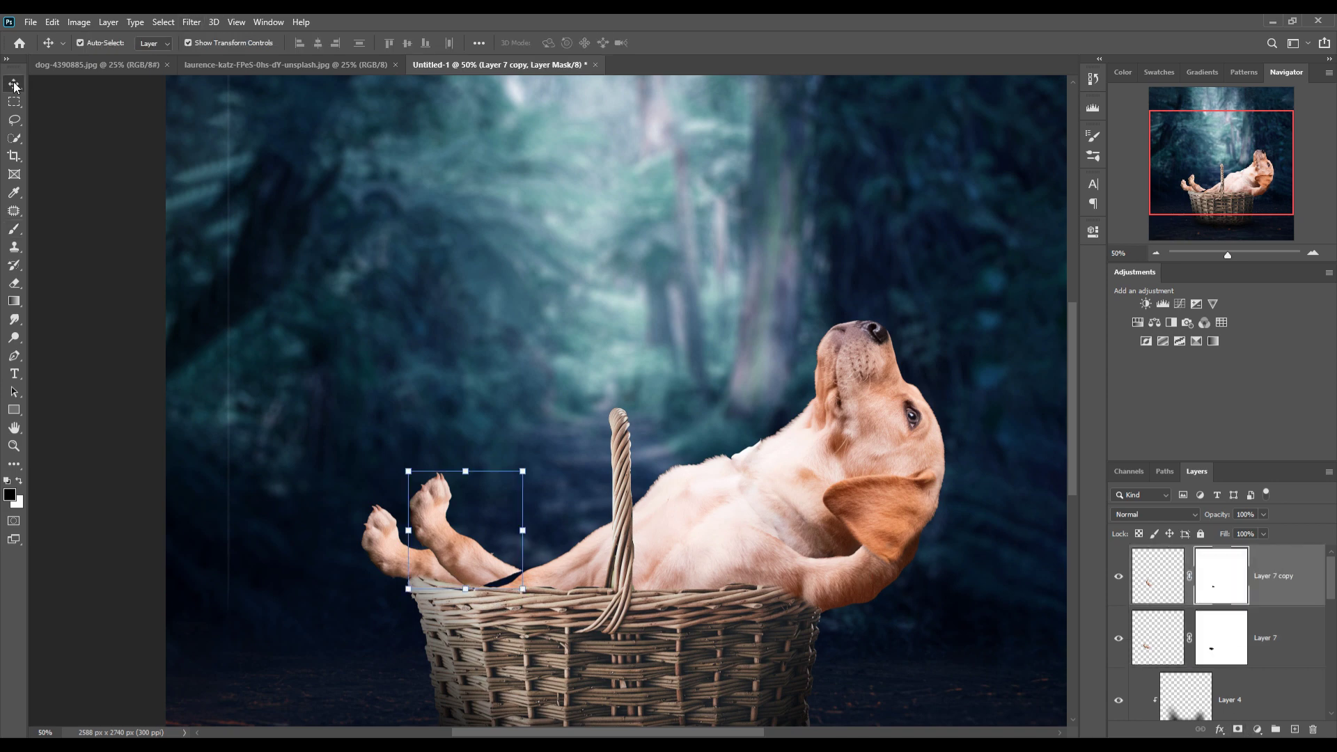
Bring up the laurence-katz bedroom photo at 66.67% zoom with the Lasso tool ready
click(238, 66)
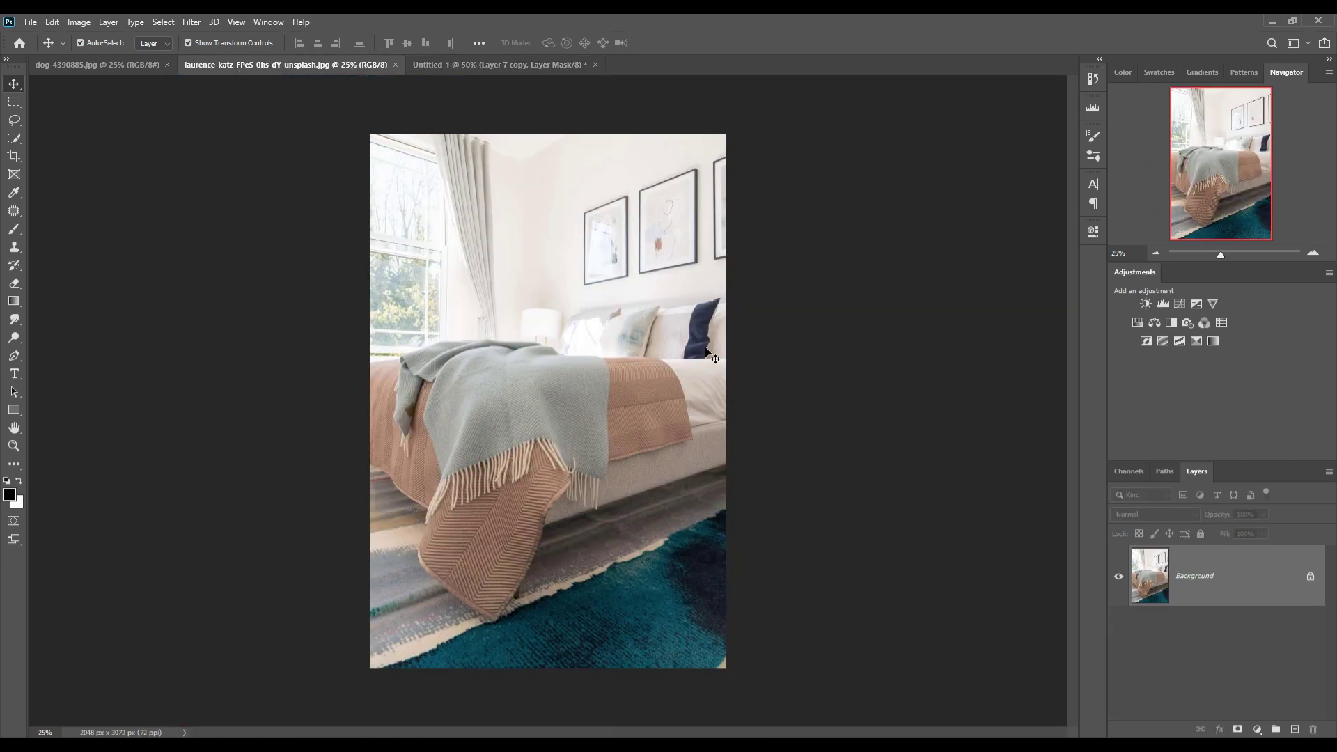
key(ctrl+plus)
key(ctrl+plus)
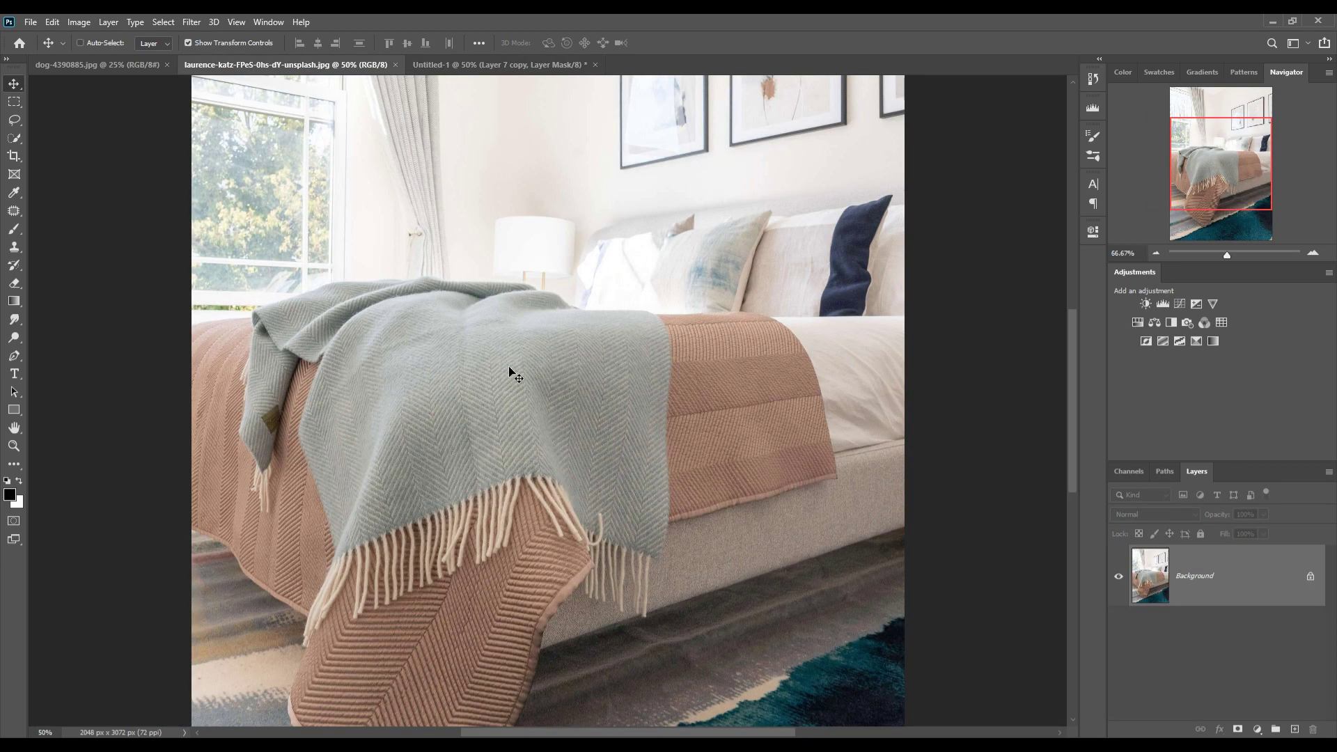
key(ctrl+plus)
key(l)
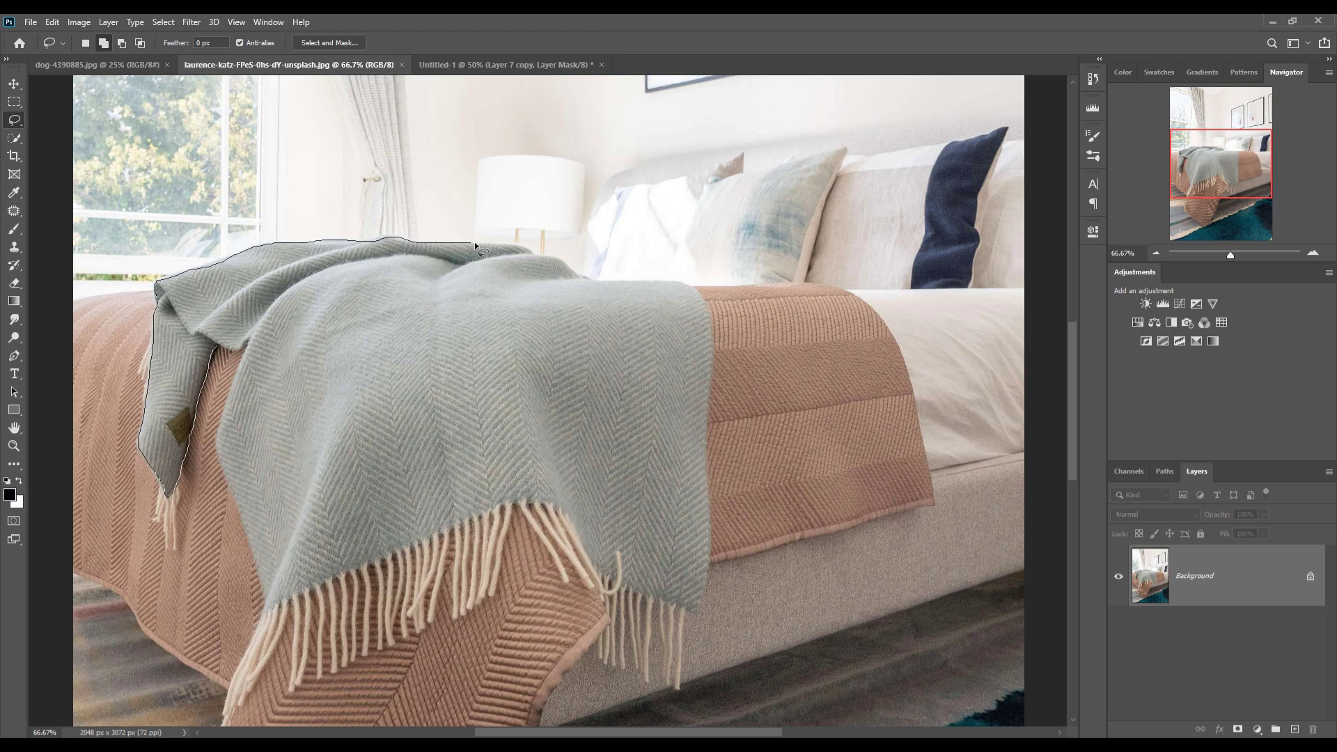
Lasso around the grey herringbone blanket and float the photo over the forest composite
drag(577, 276, 689, 288)
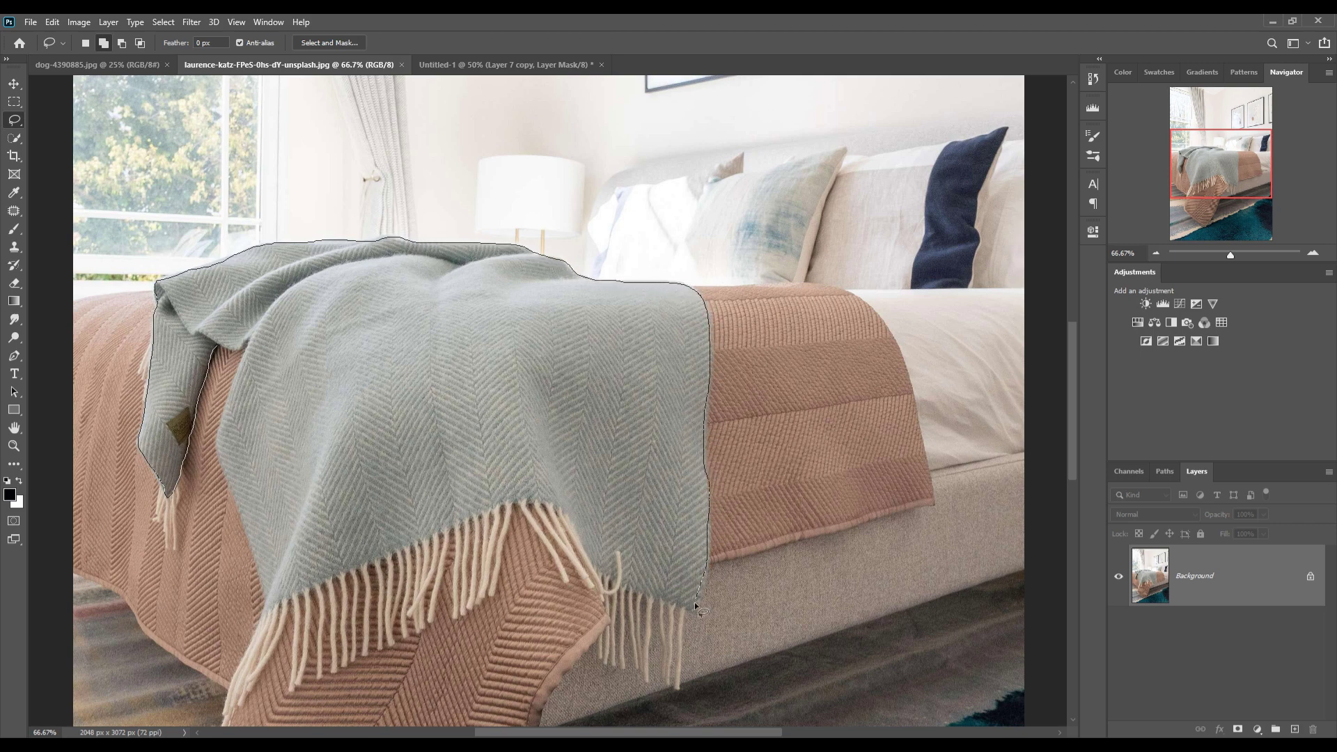
drag(694, 602, 639, 596)
drag(402, 555, 265, 607)
drag(227, 355, 209, 334)
mouse_move(285, 64)
mouse_down()
mouse_move(316, 146)
mouse_move(819, 188)
mouse_up()
Drop the selected blanket into the composite and position it over the wicker basket
key(v)
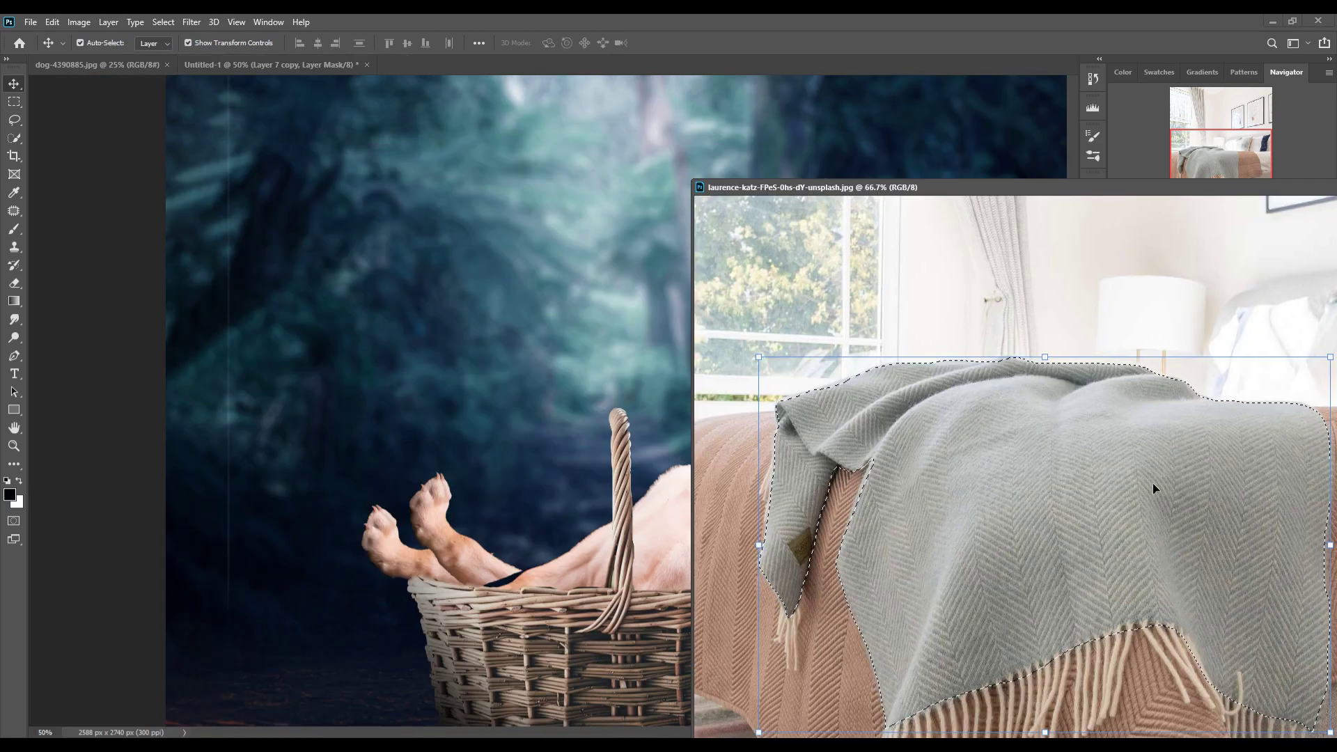
drag(1150, 482, 559, 499)
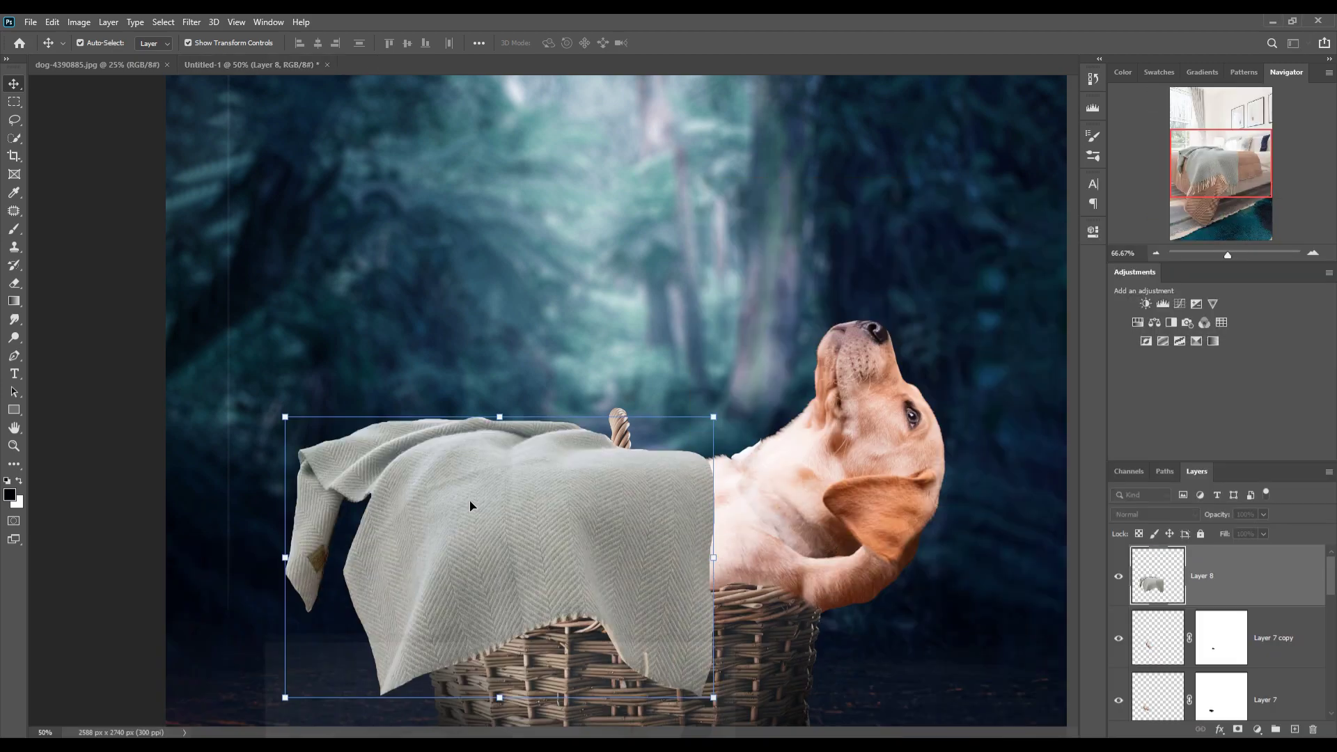
drag(468, 508, 555, 566)
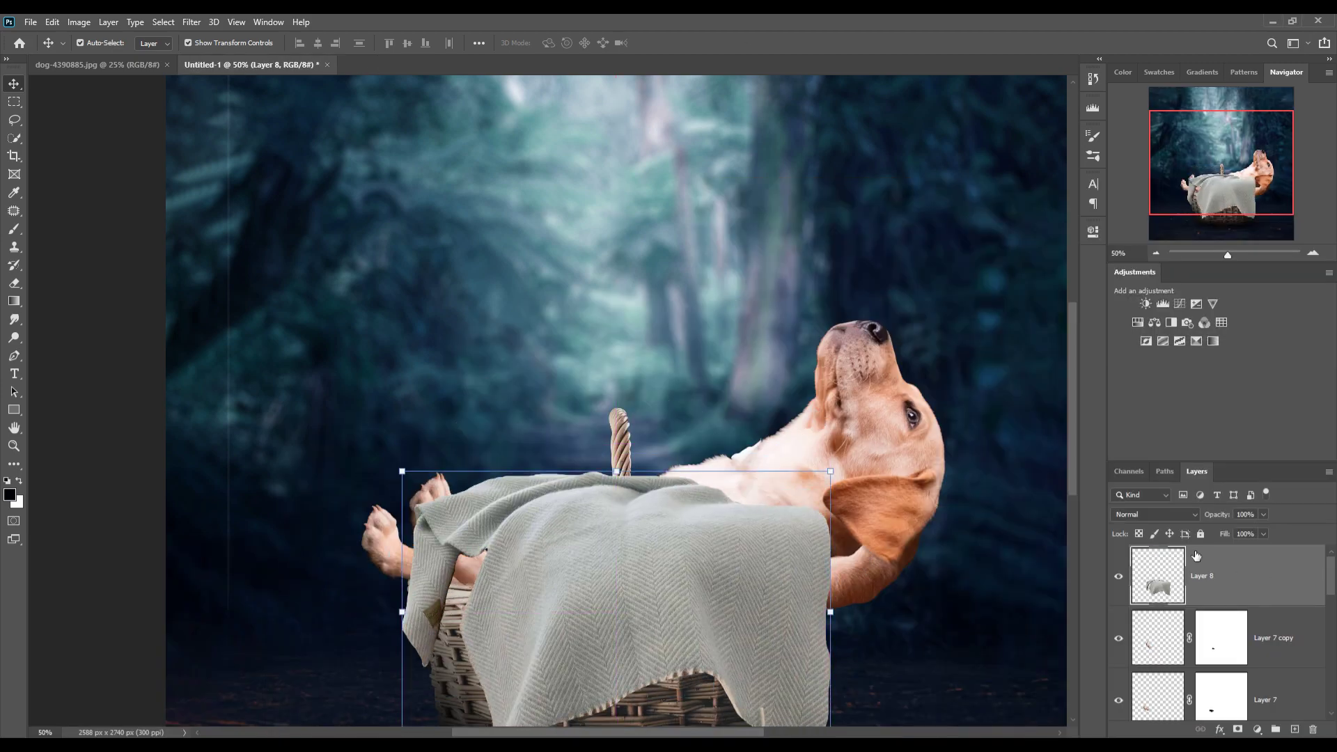
drag(707, 557, 693, 582)
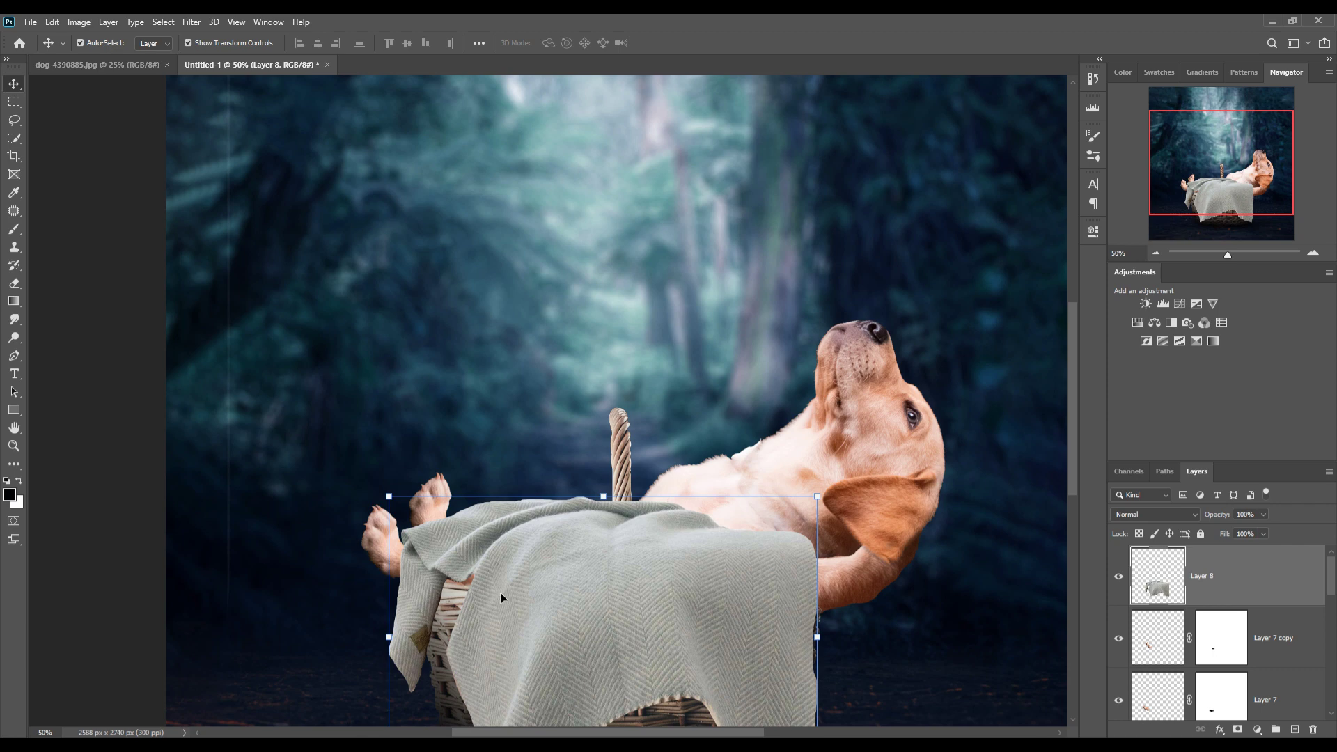
drag(503, 545, 480, 552)
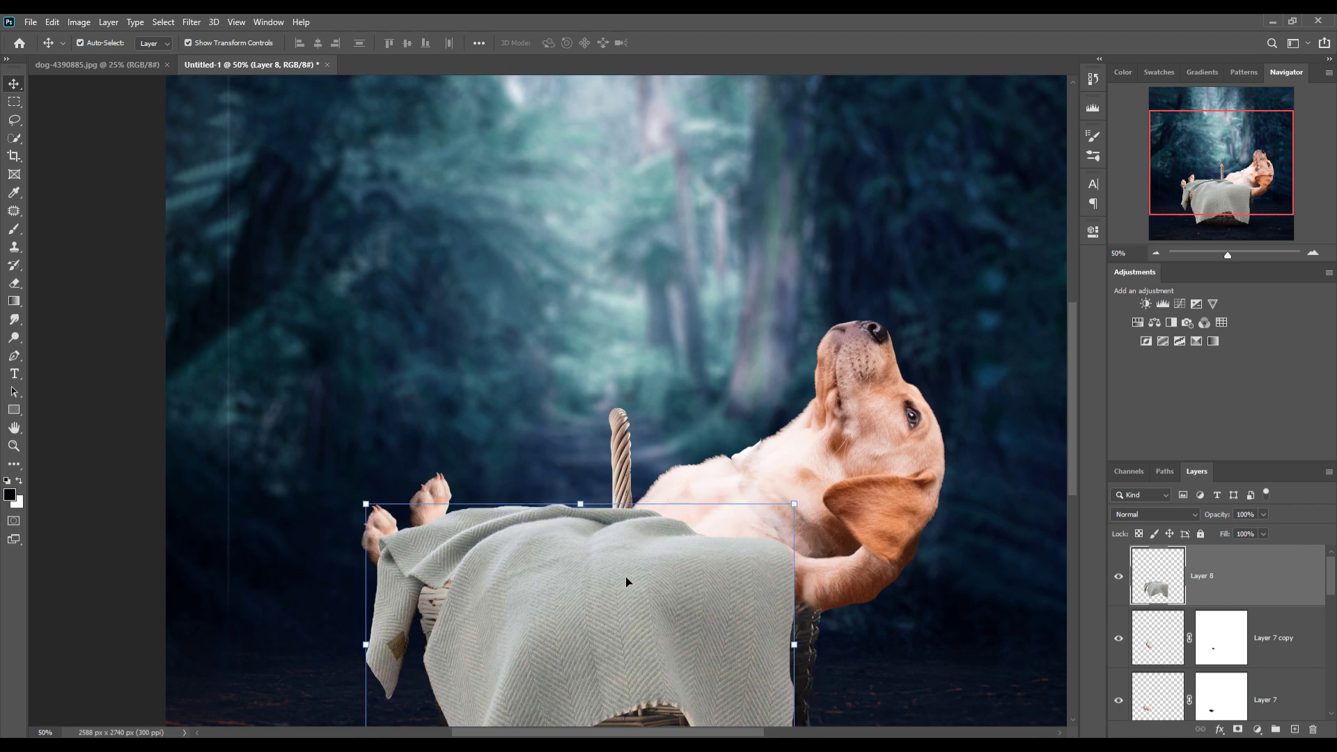
drag(631, 594, 626, 601)
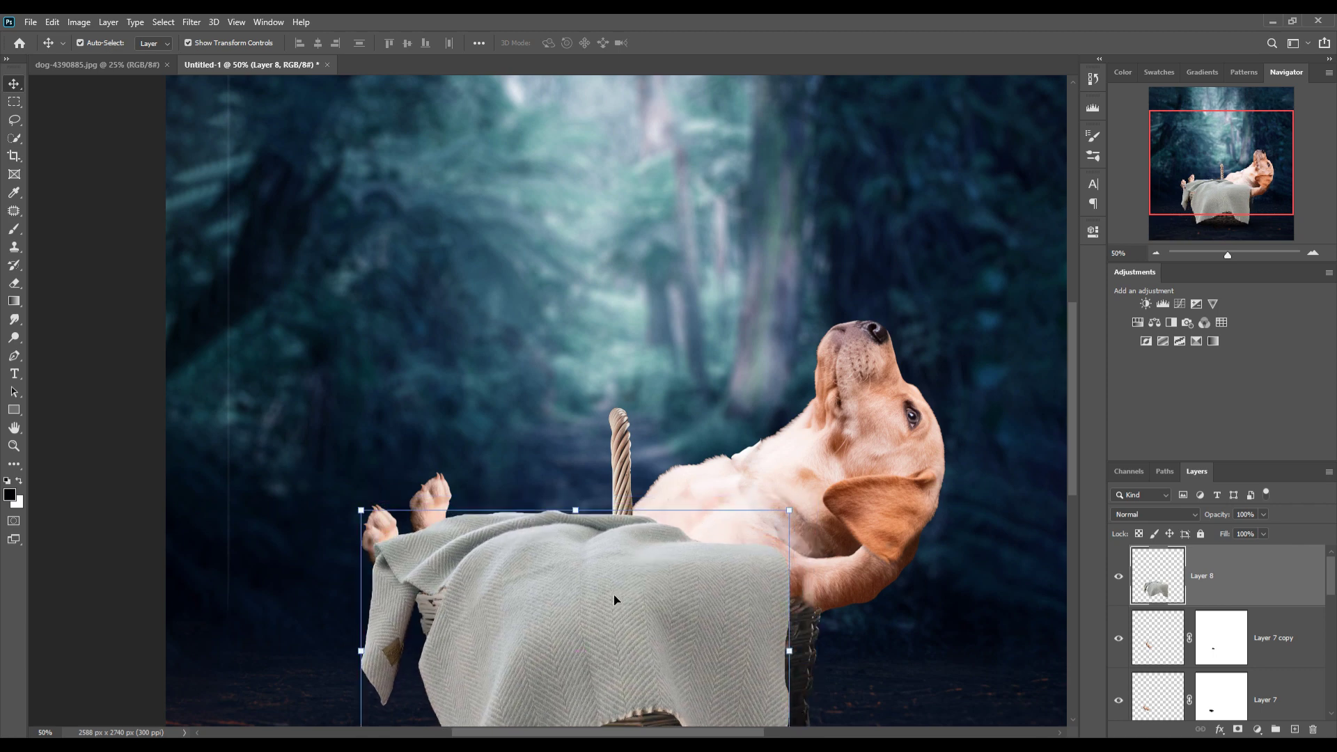
scroll(674, 511, down, 4)
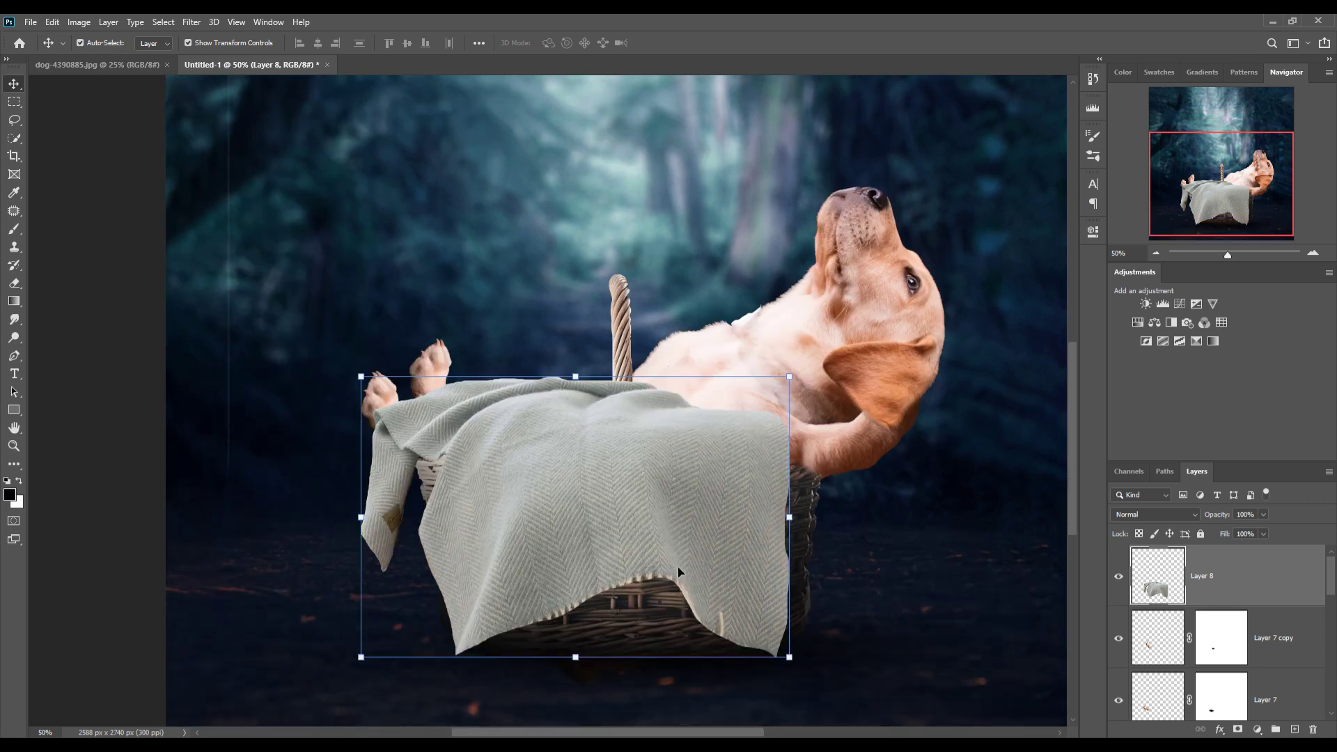
Scale the blanket to about 83% and settle it on the basket's front
drag(788, 656, 706, 607)
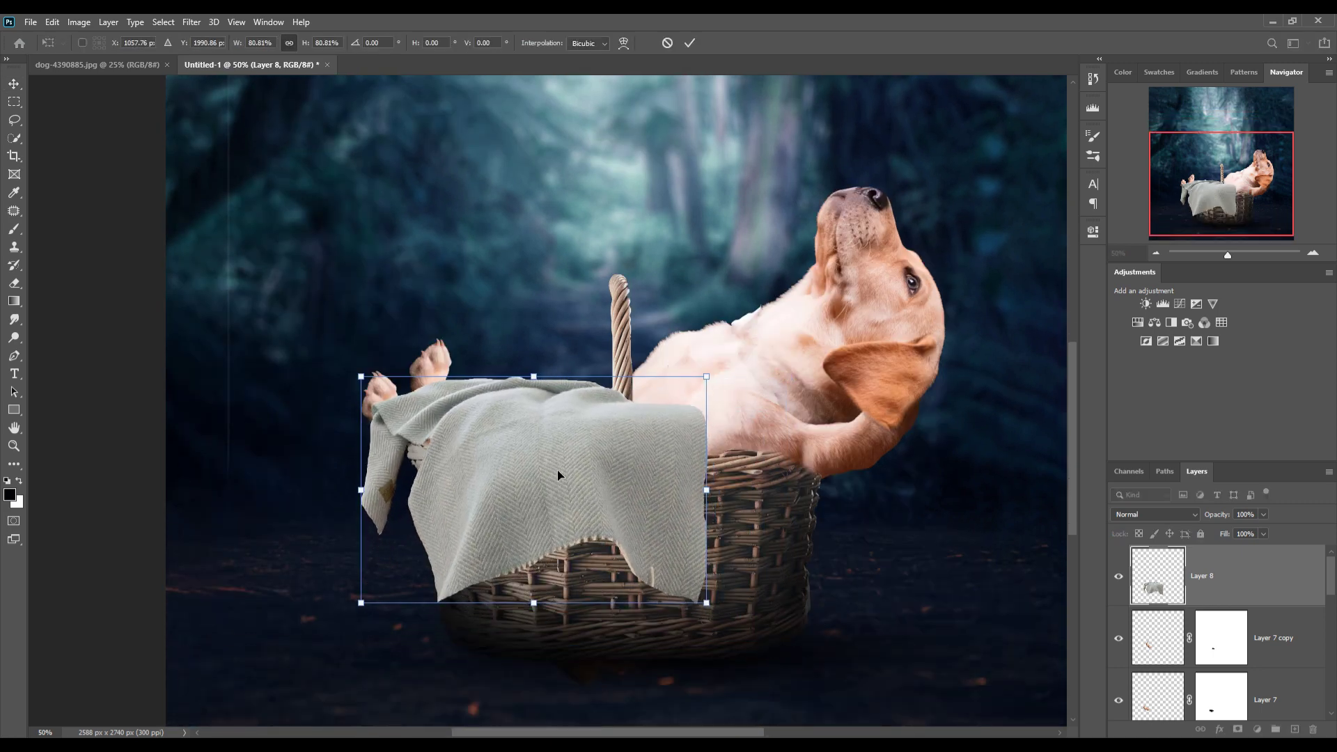
drag(559, 471, 562, 477)
click(690, 42)
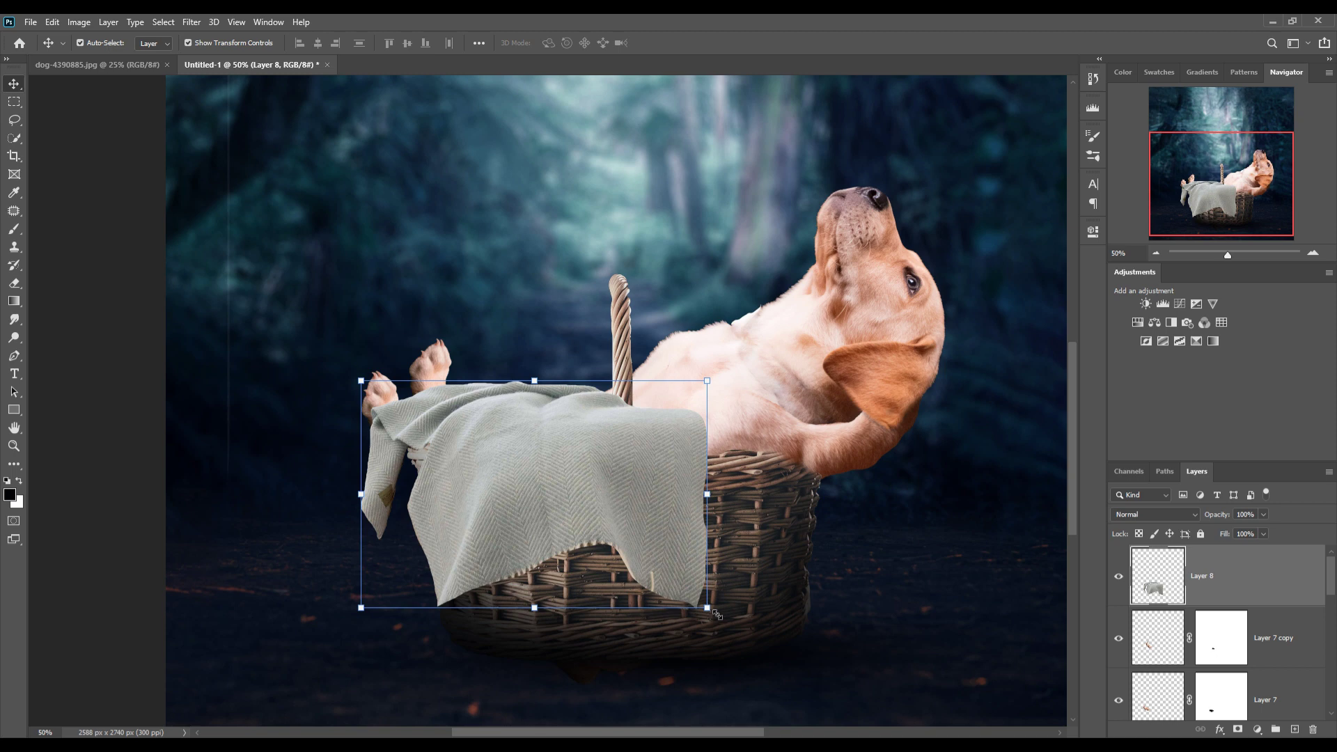
drag(707, 607, 649, 570)
drag(562, 466, 578, 480)
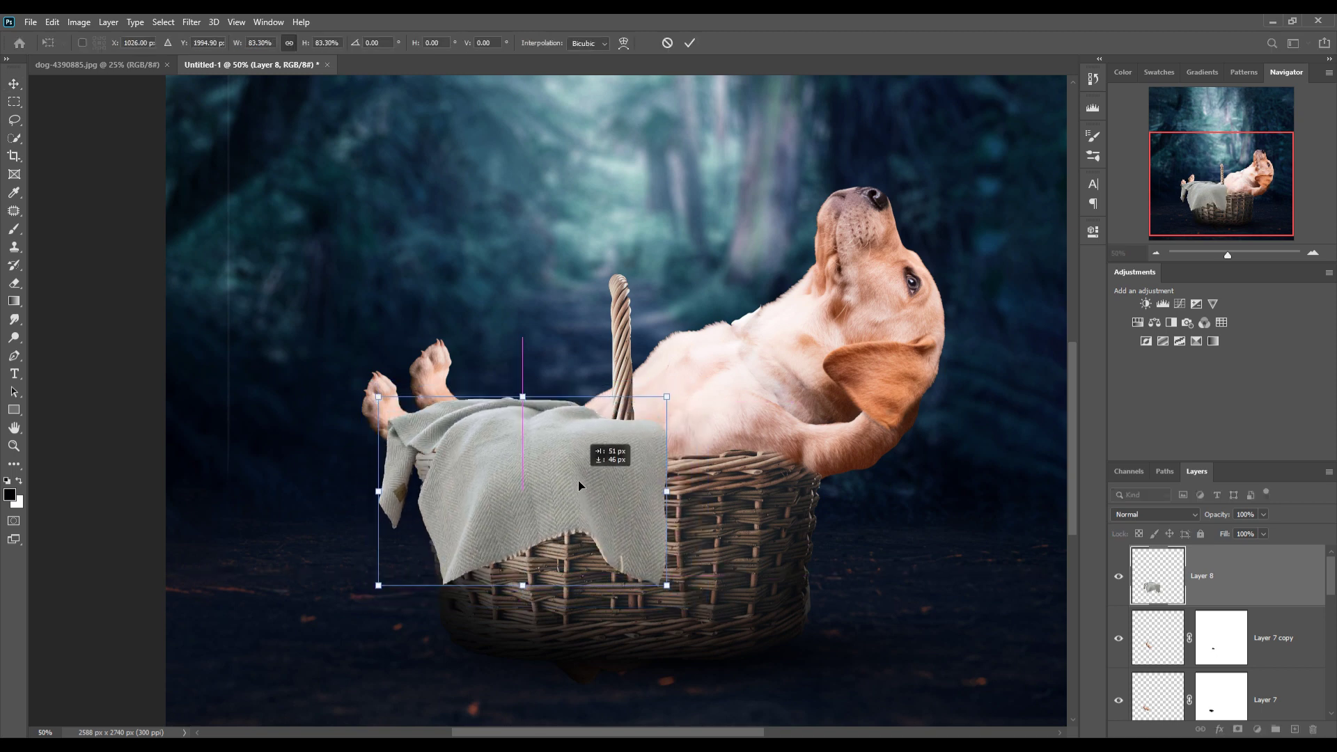
click(690, 43)
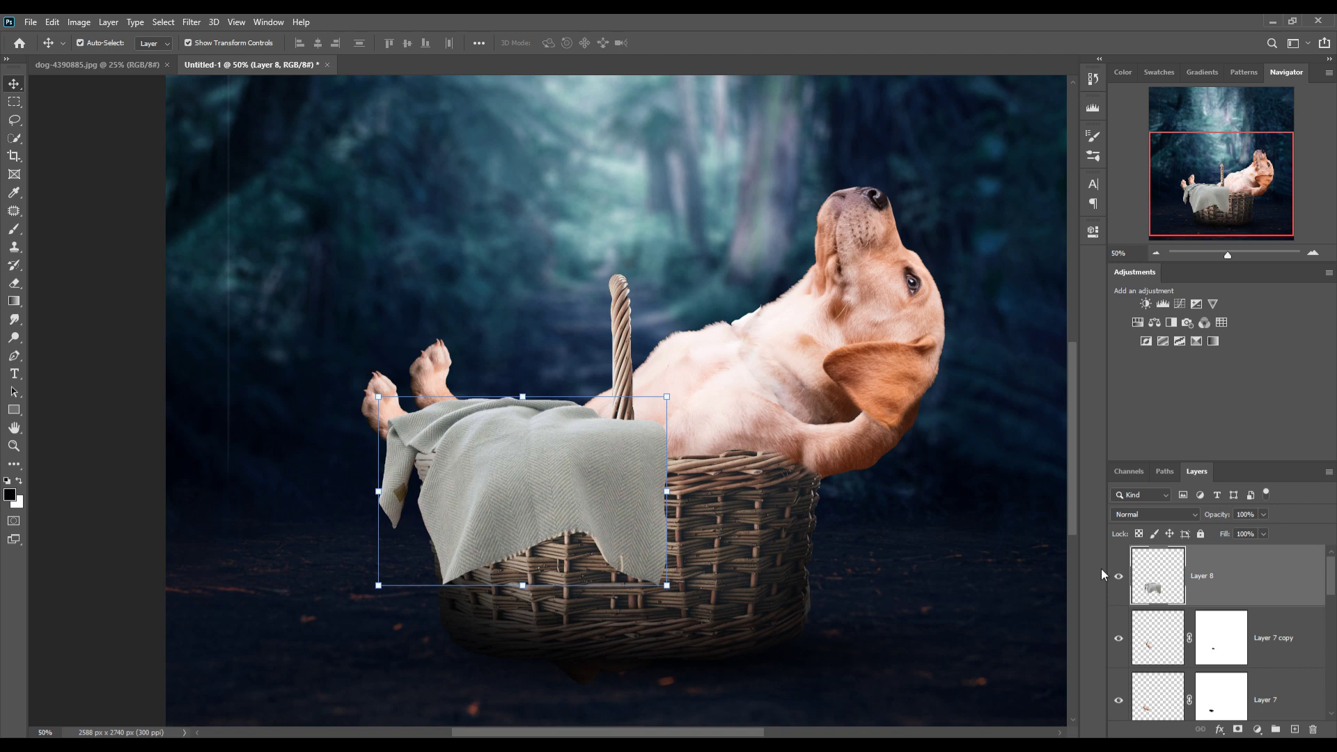
Add a new empty layer above the forest background and set an 800 px brush
key(alt+comma)
key(ctrl+shift+alt+n)
key(b)
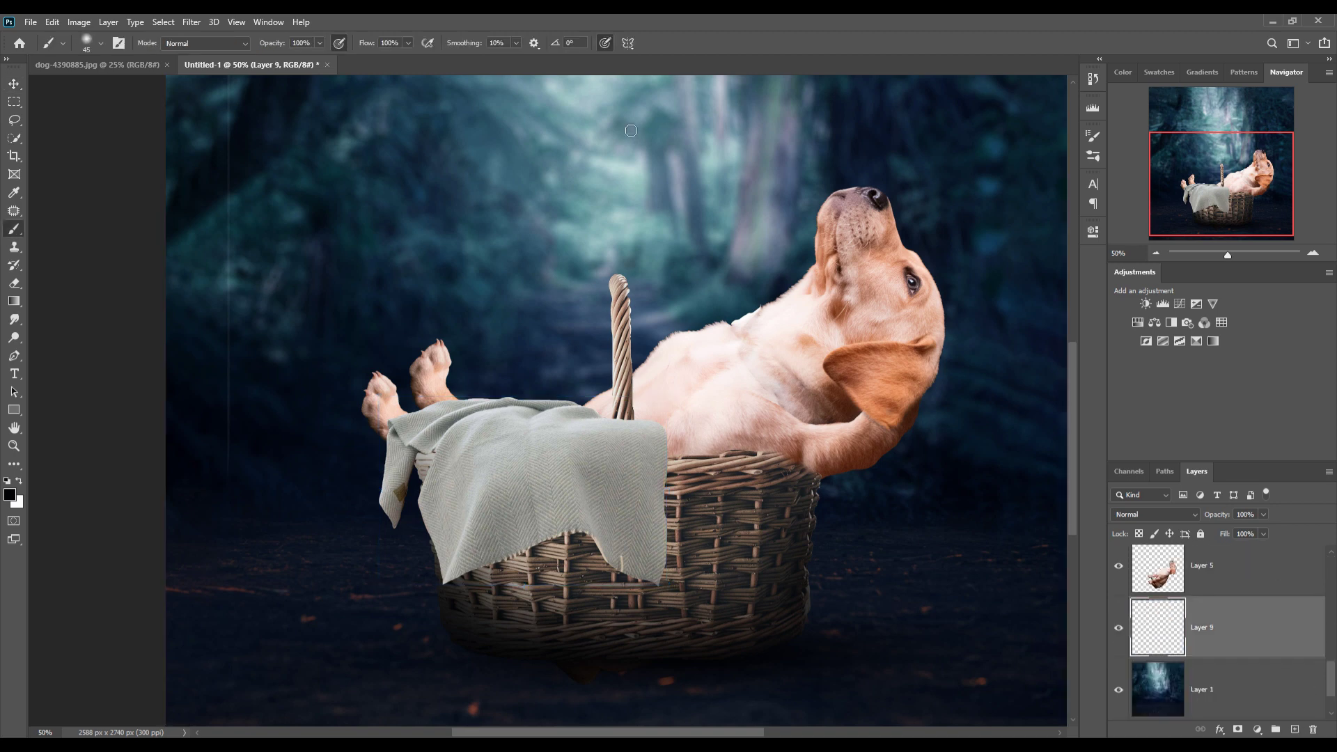
key(ctrl+minus)
key(ctrl+minus)
key(ctrl+plus)
key(ctrl+minus)
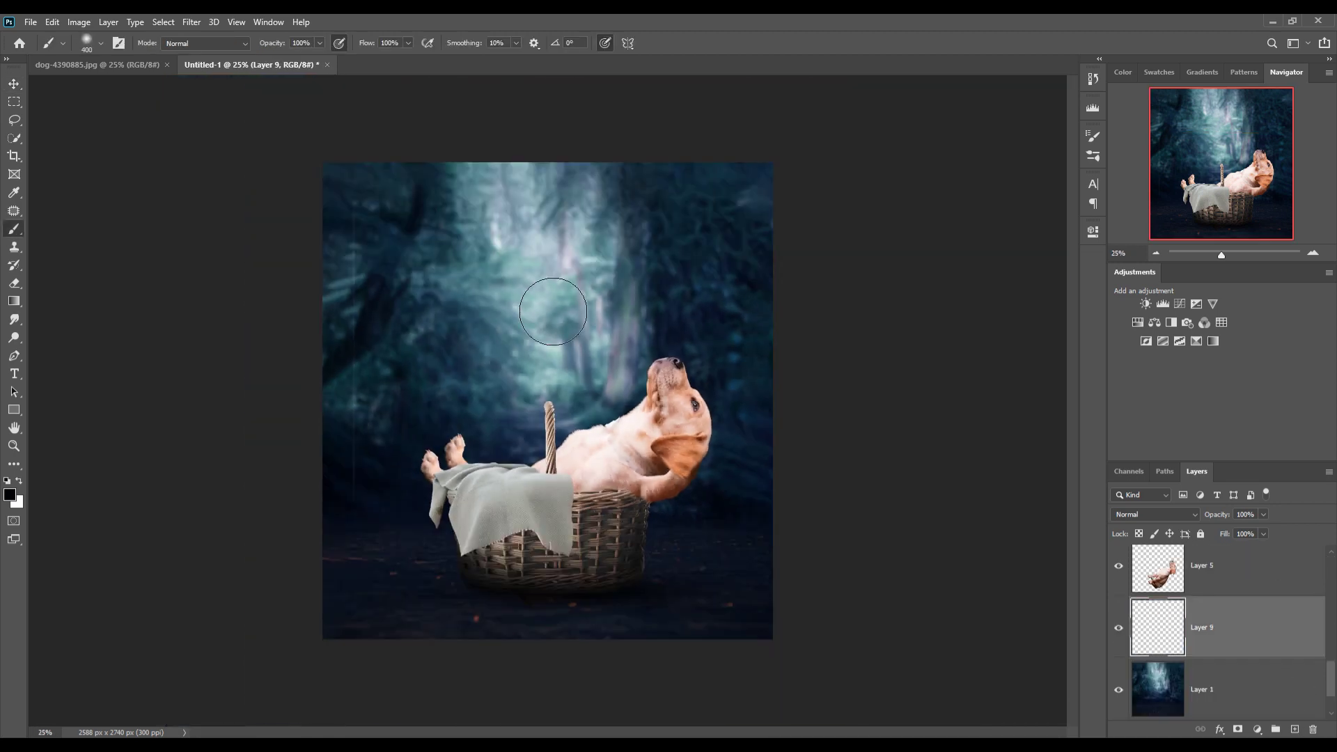
key(bracketright)
key(bracketright)
key(bracketright)
Paint faint white haze at 5% opacity over the upper-centre forest behind the puppy
key(1)
key(7)
drag(505, 250, 553, 279)
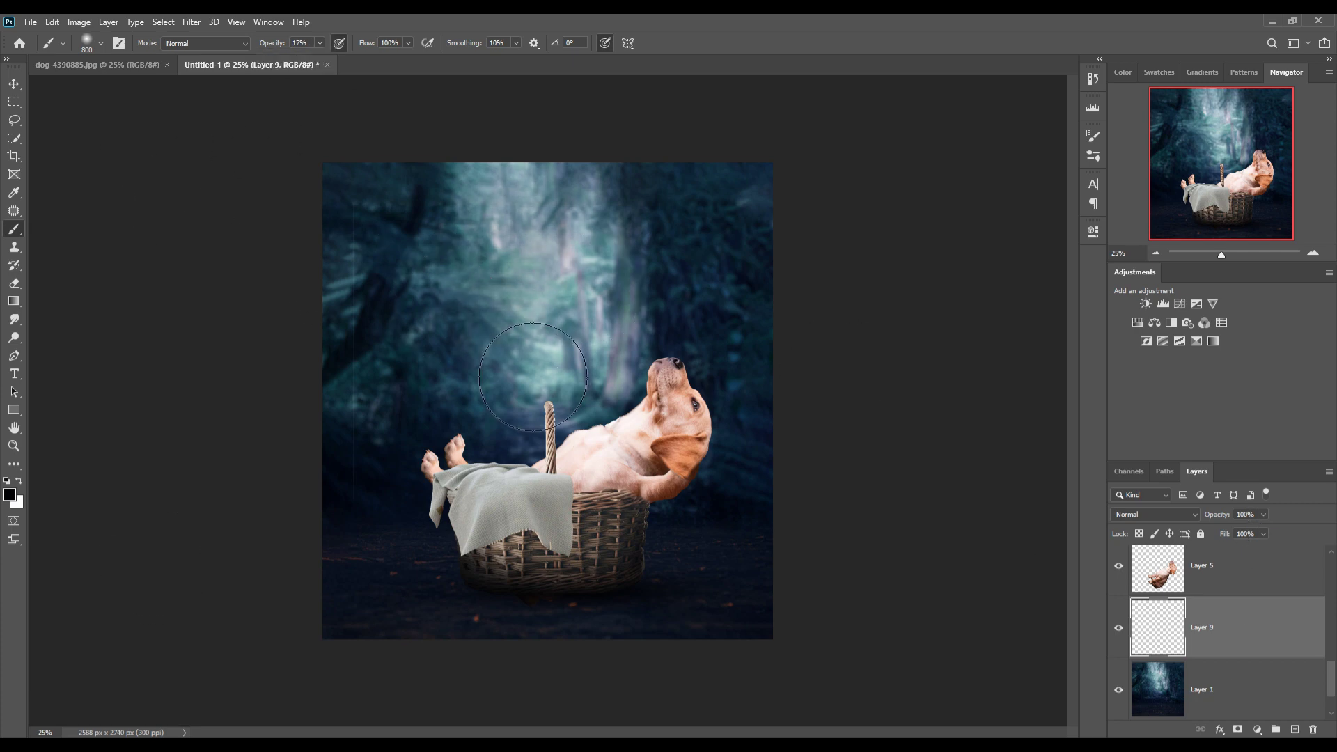
click(299, 43)
text(5)
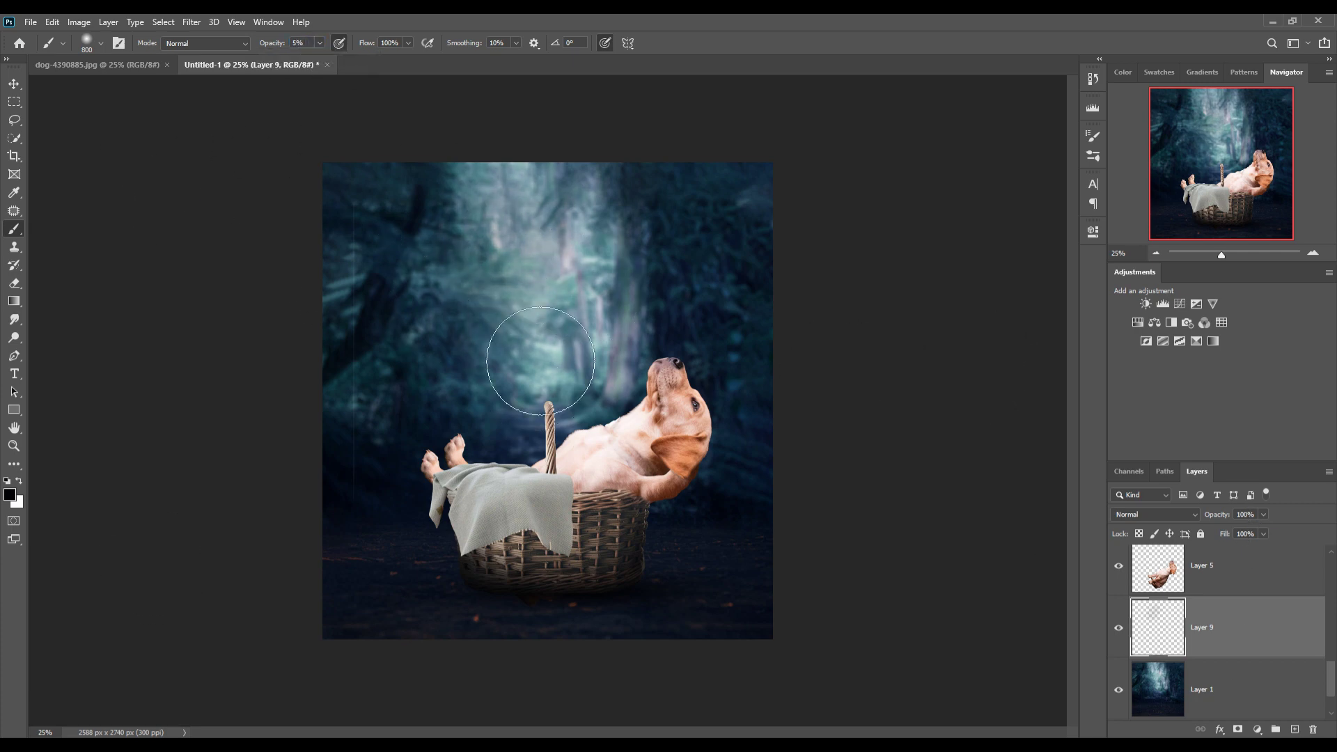
drag(529, 209, 597, 188)
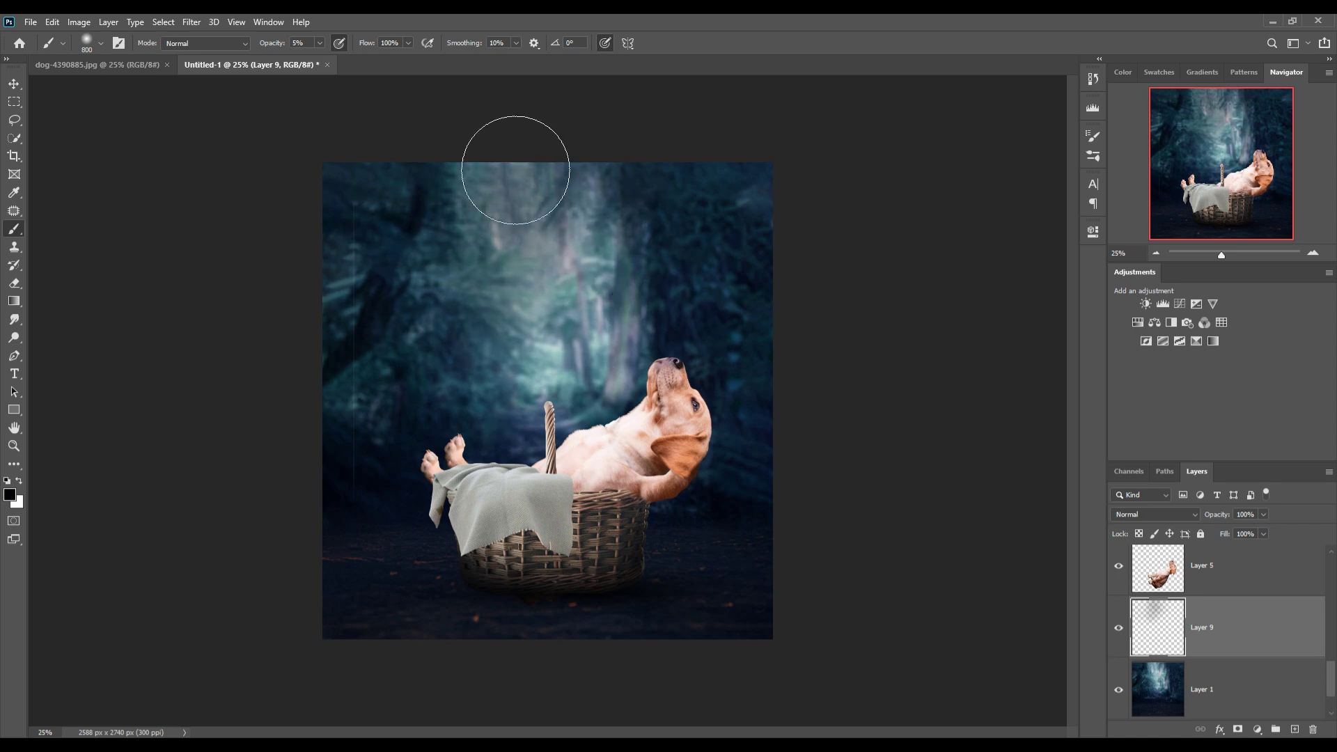
mouse_move(515, 170)
mouse_down()
mouse_move(687, 372)
mouse_move(641, 417)
mouse_up()
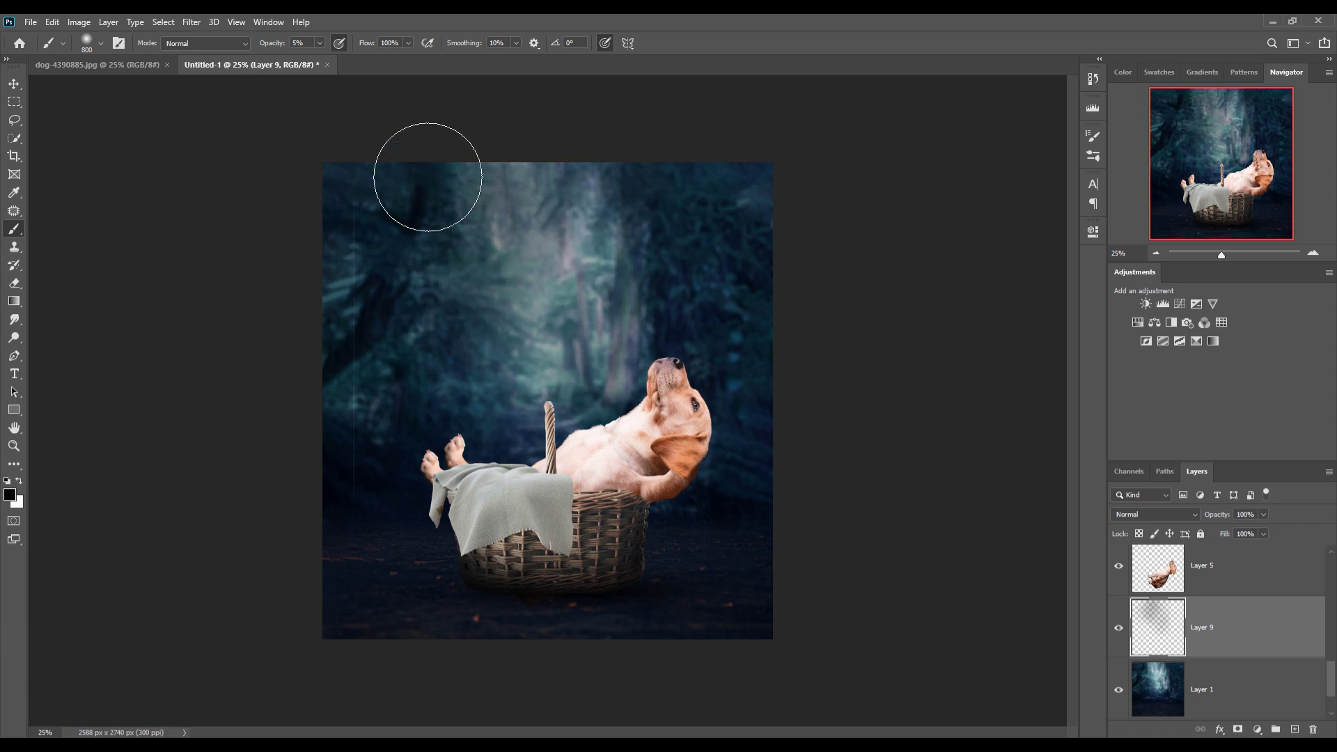
mouse_move(755, 337)
mouse_down()
mouse_move(567, 230)
mouse_move(588, 204)
mouse_up()
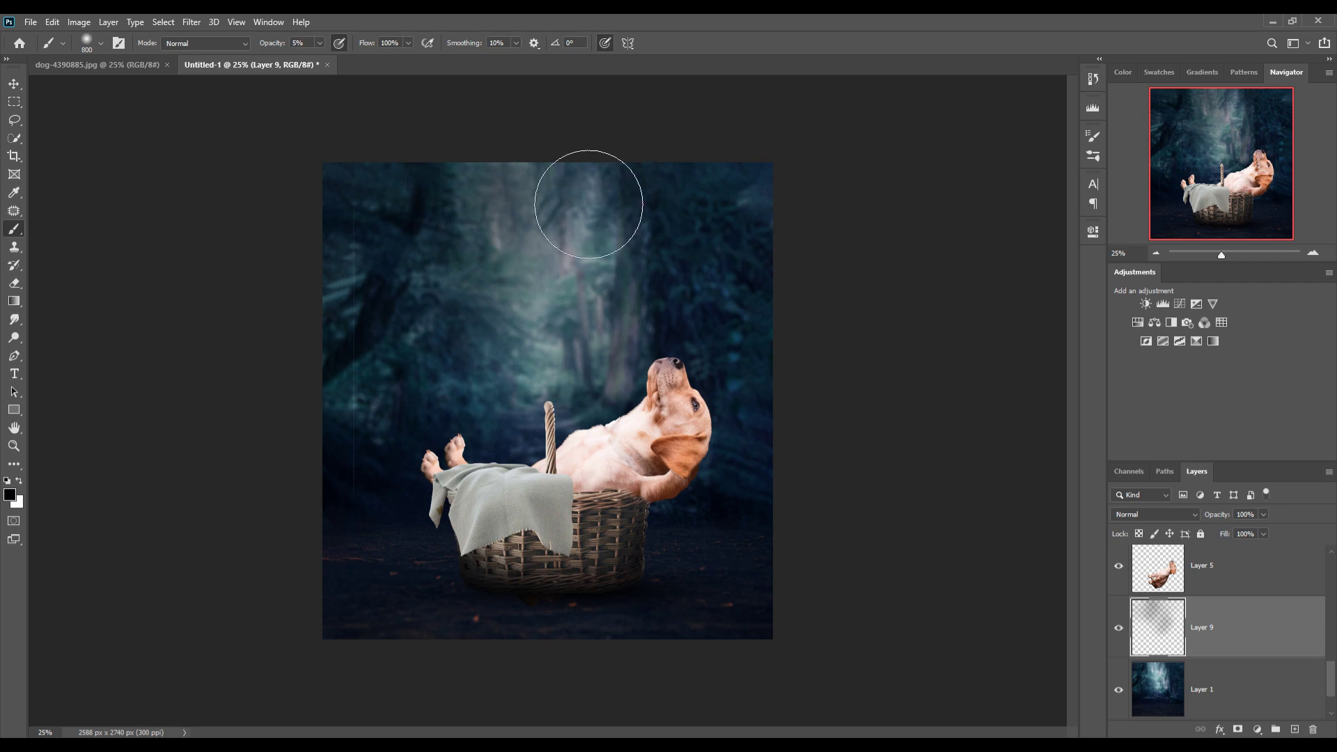
key(v)
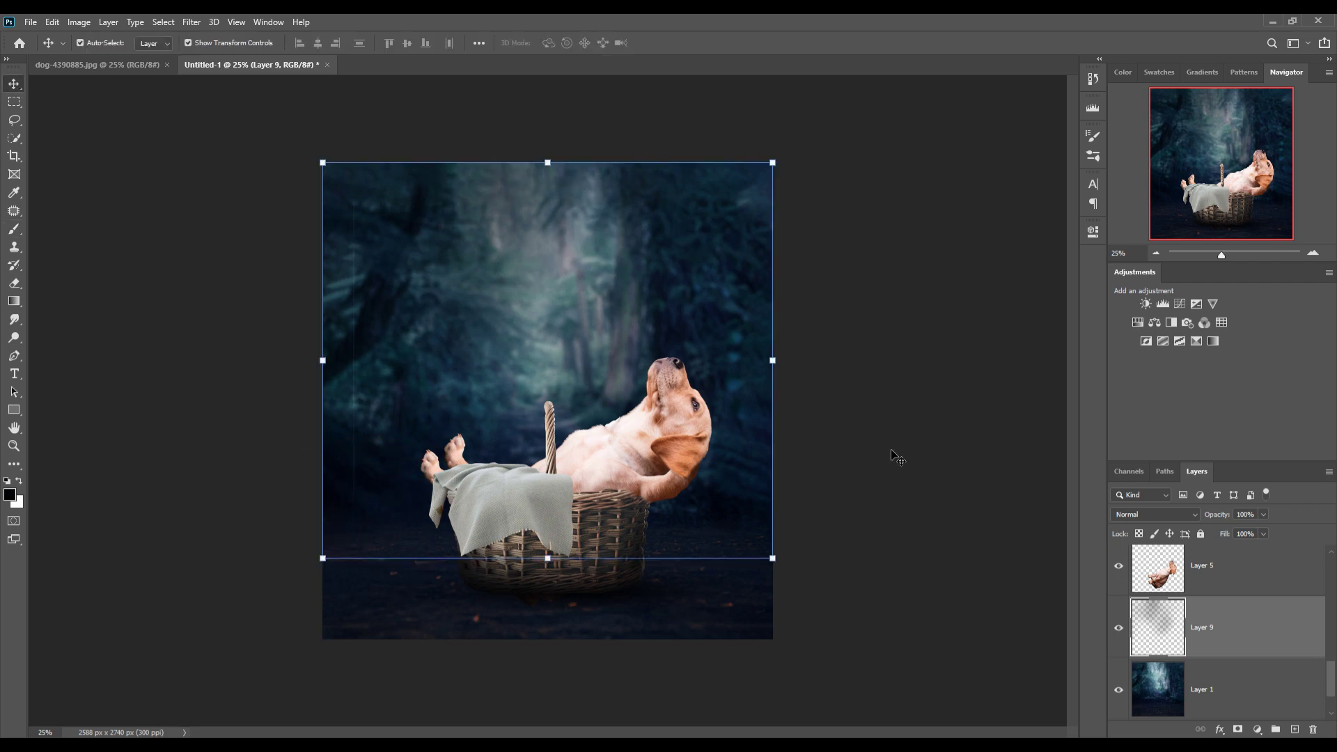
Browse the Layers panel, selecting Layer 5 and Layer 6 without making changes
click(1249, 586)
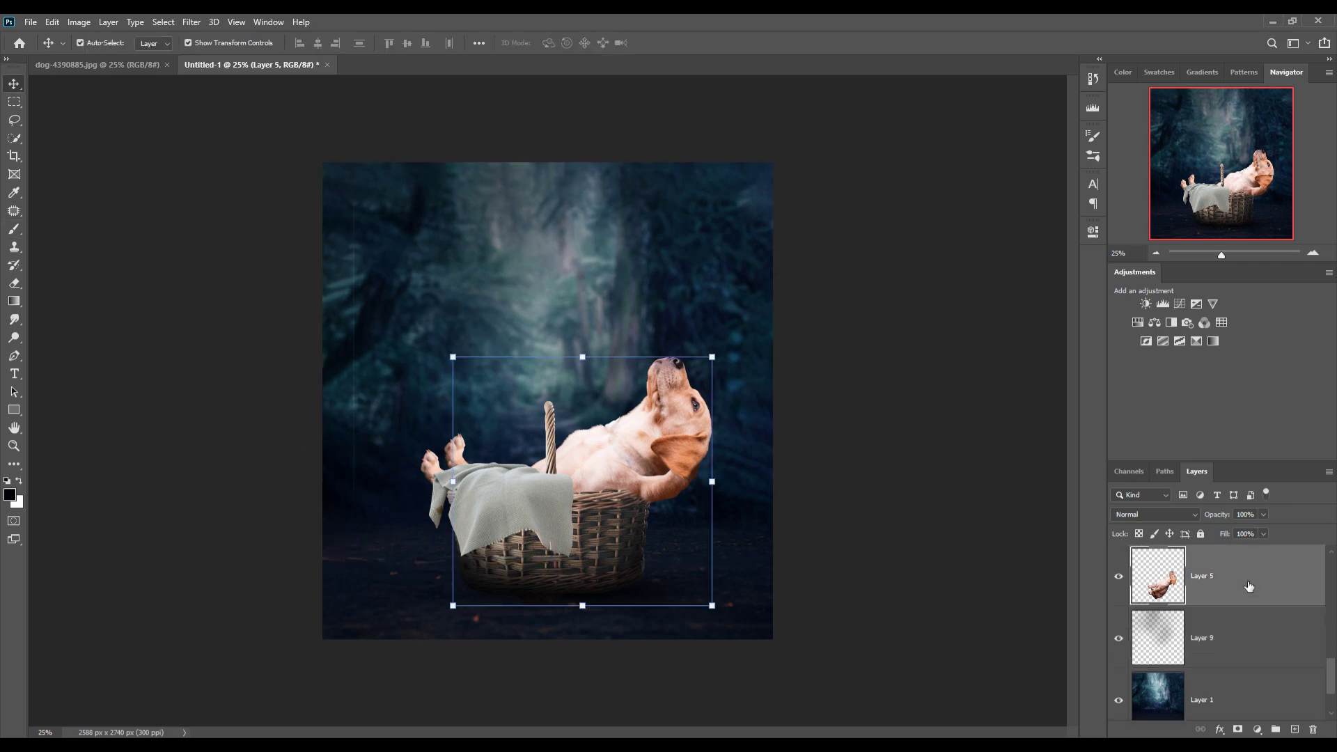
scroll(1253, 599, up, 3)
scroll(1281, 633, up, 2)
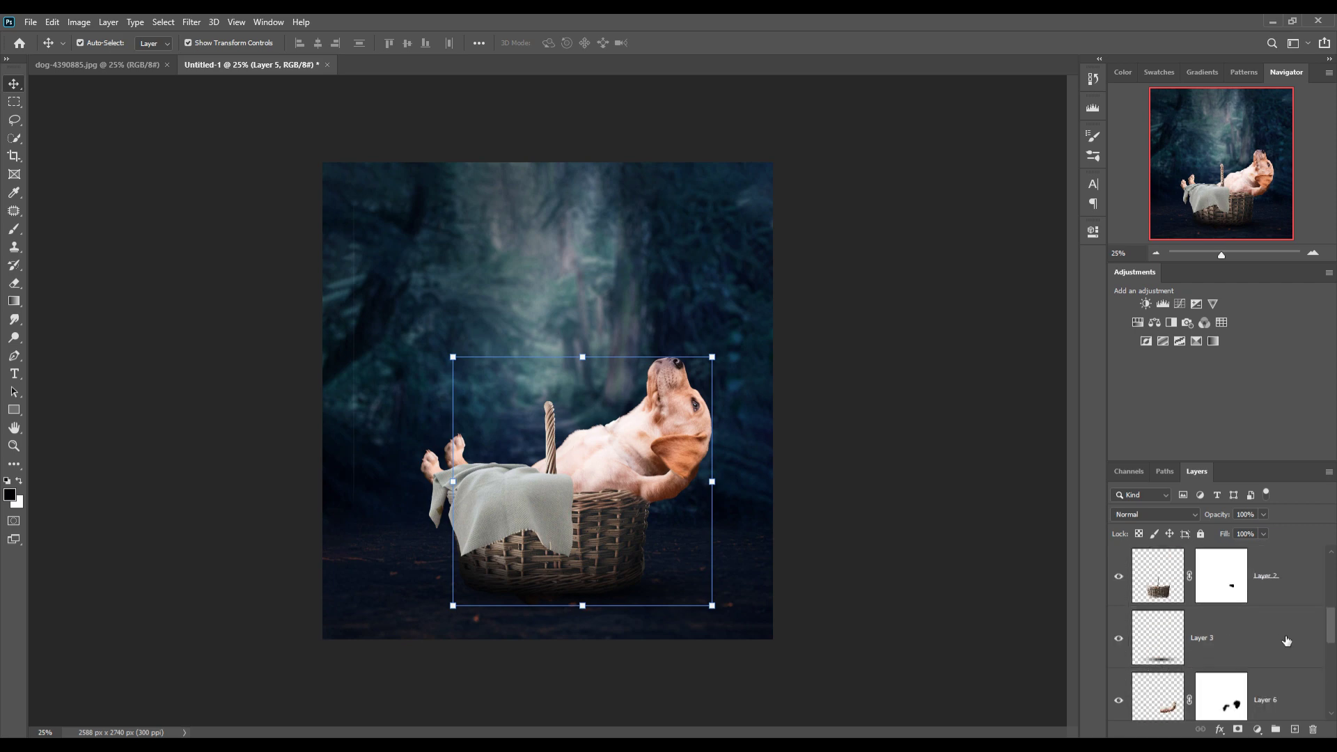
scroll(1286, 640, down, 1)
click(1302, 642)
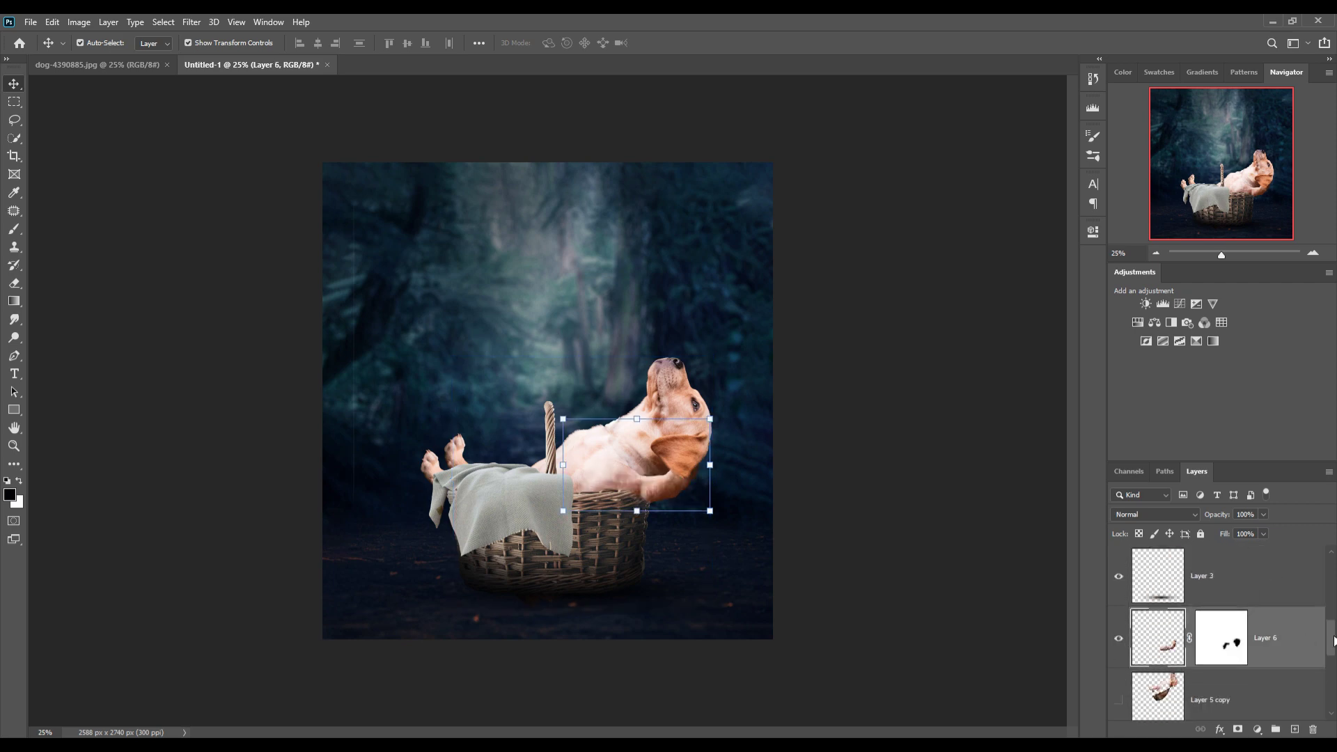
scroll(1309, 640, down, 3)
click(1261, 583)
right_click(1262, 584)
click(1068, 557)
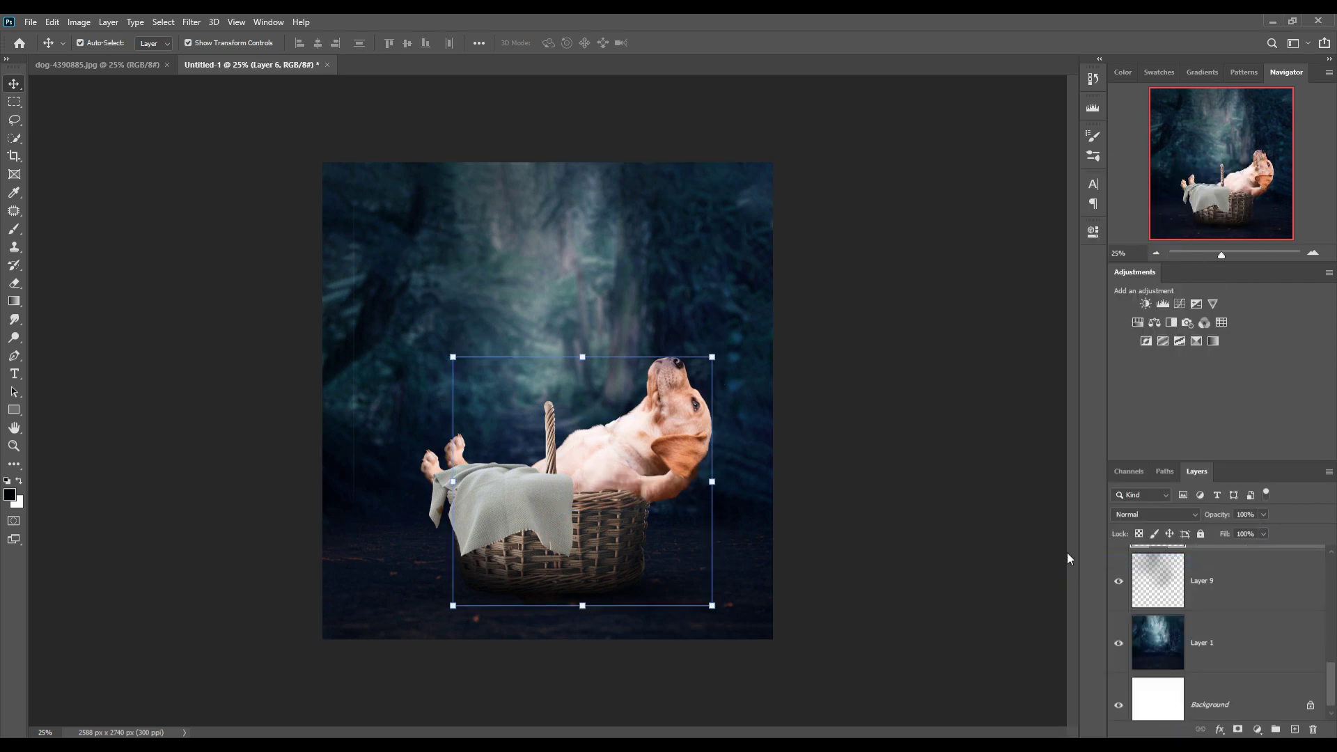
scroll(1257, 590, up, 2)
scroll(1257, 590, up, 2)
scroll(1258, 590, up, 1)
Merge the paw layers Layer 7 copy and Layer 7 into a single layer
click(1296, 639)
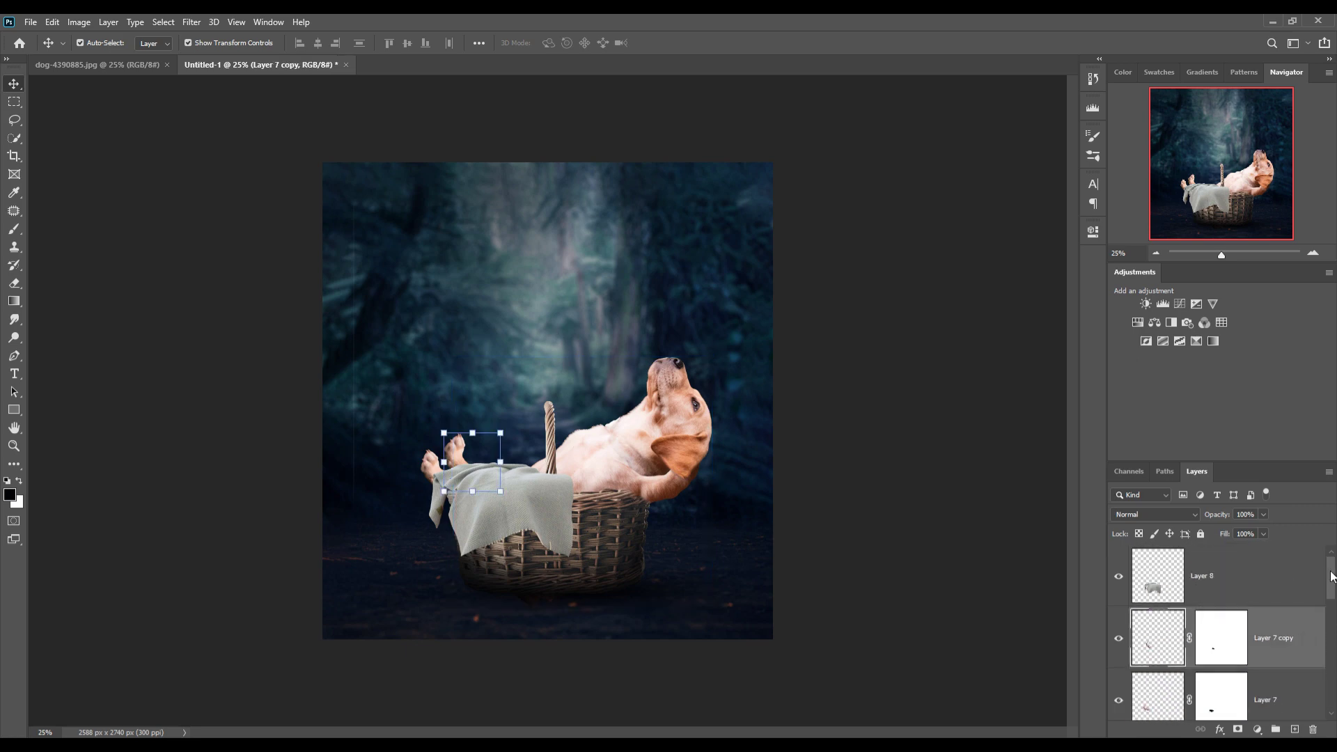
scroll(1330, 577, down, 1)
shift+click(1281, 666)
right_click(1284, 610)
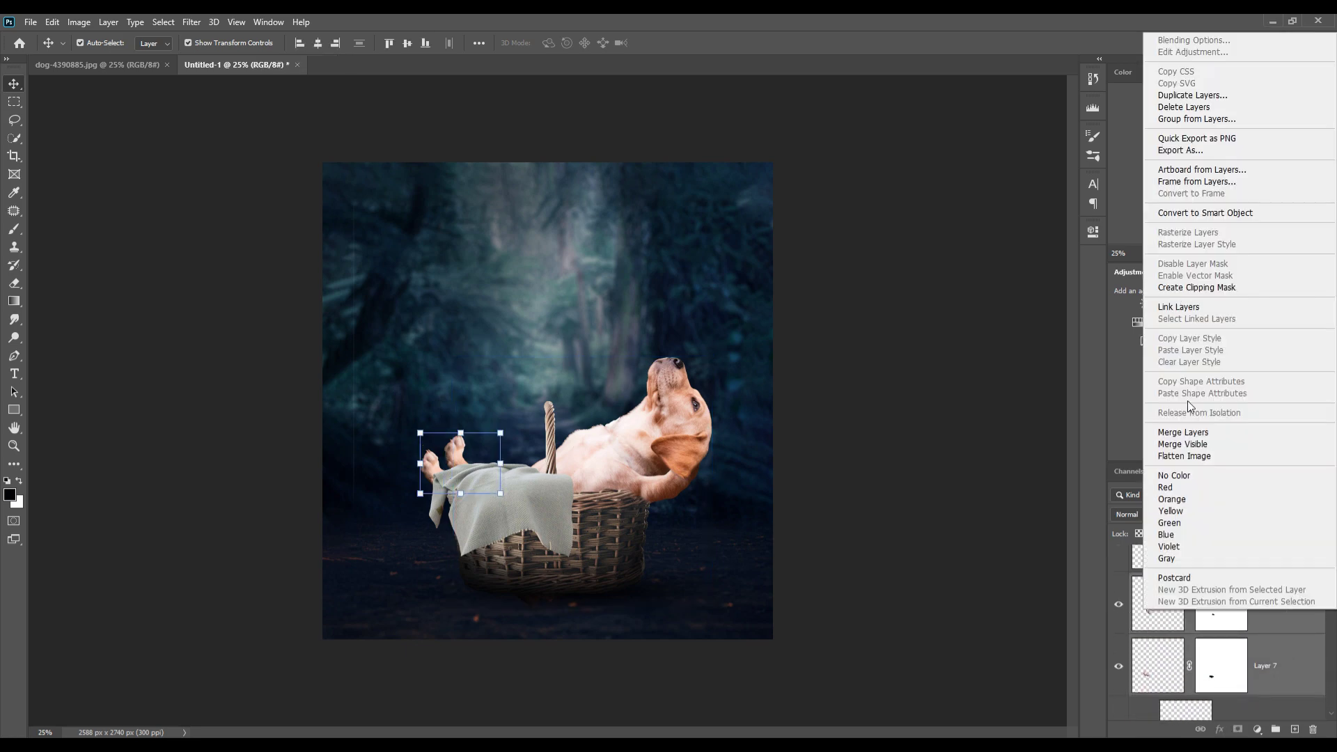
click(1183, 432)
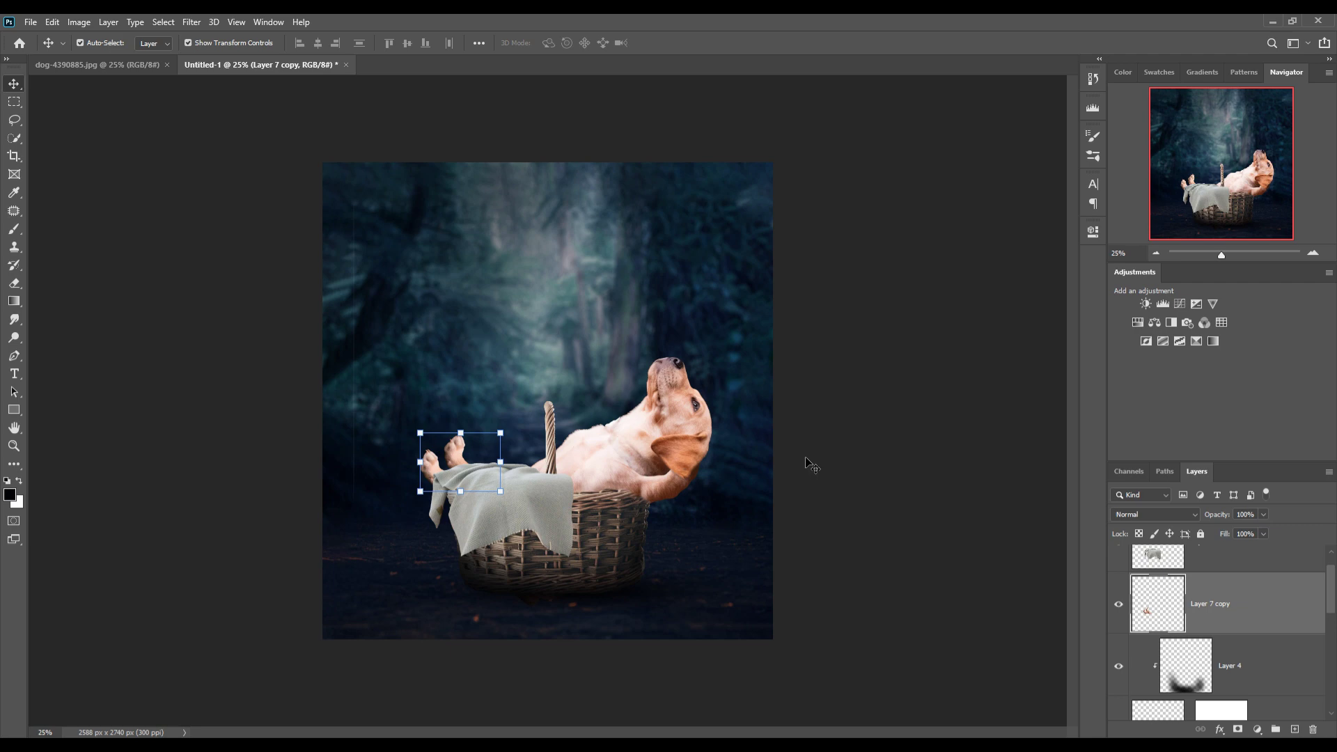
click(14, 319)
Zoom to 100% on the dog and make Layer 6 active for smudging
key(ctrl+plus)
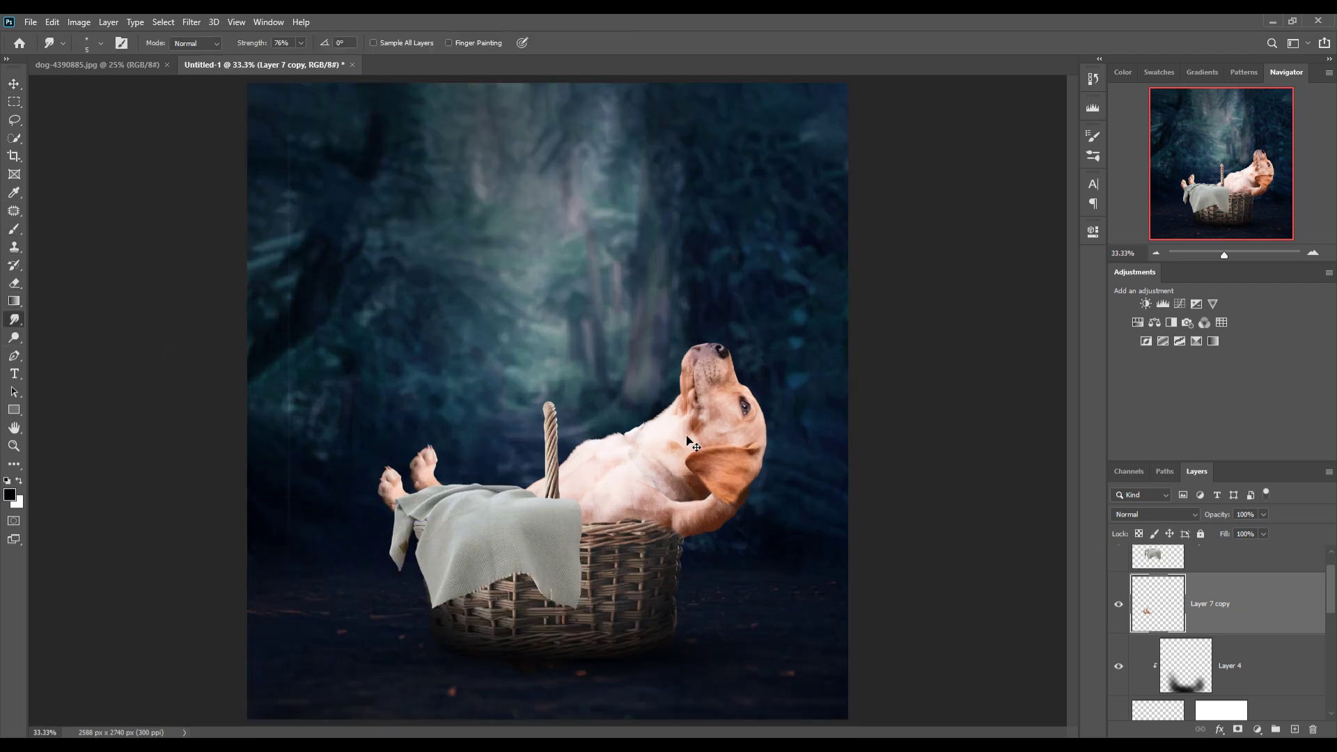
key(ctrl+plus)
key(ctrl+plus)
key(ctrl+plus)
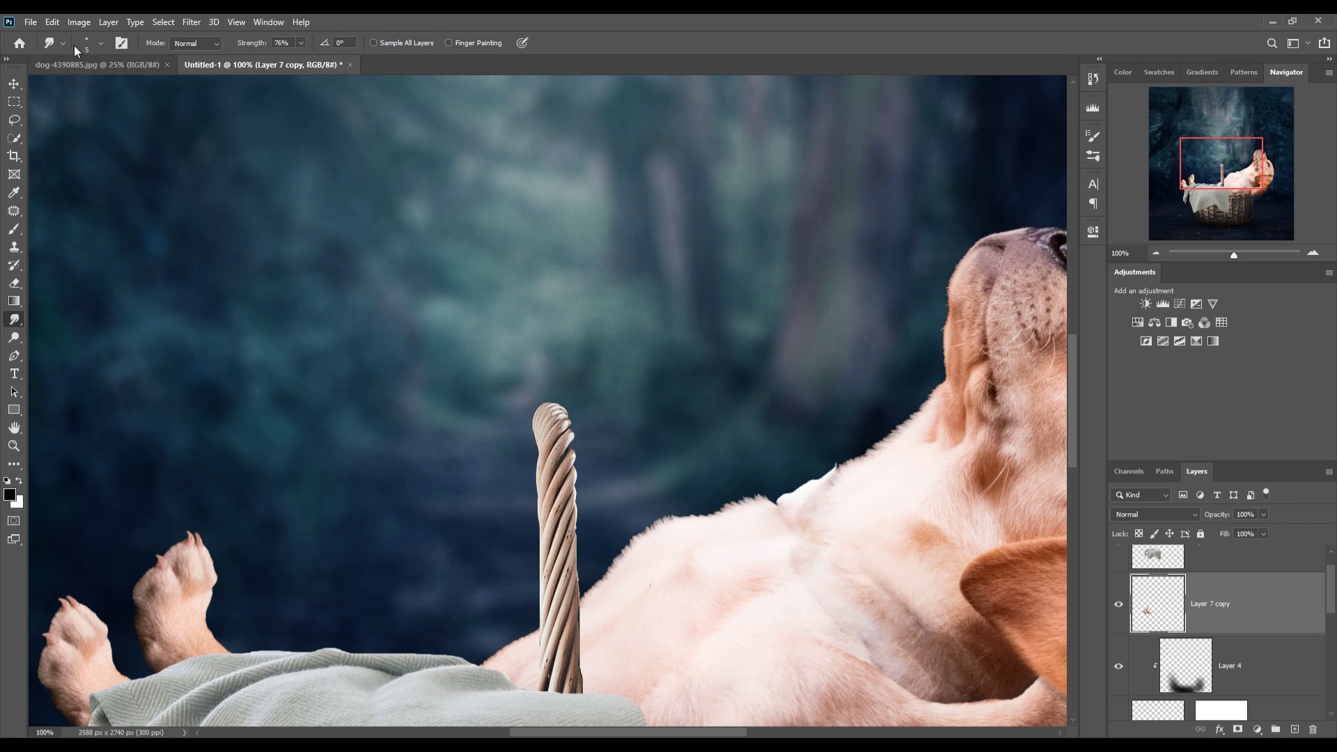
click(101, 43)
click(656, 281)
key(alt+bracketleft)
key(alt+bracketleft)
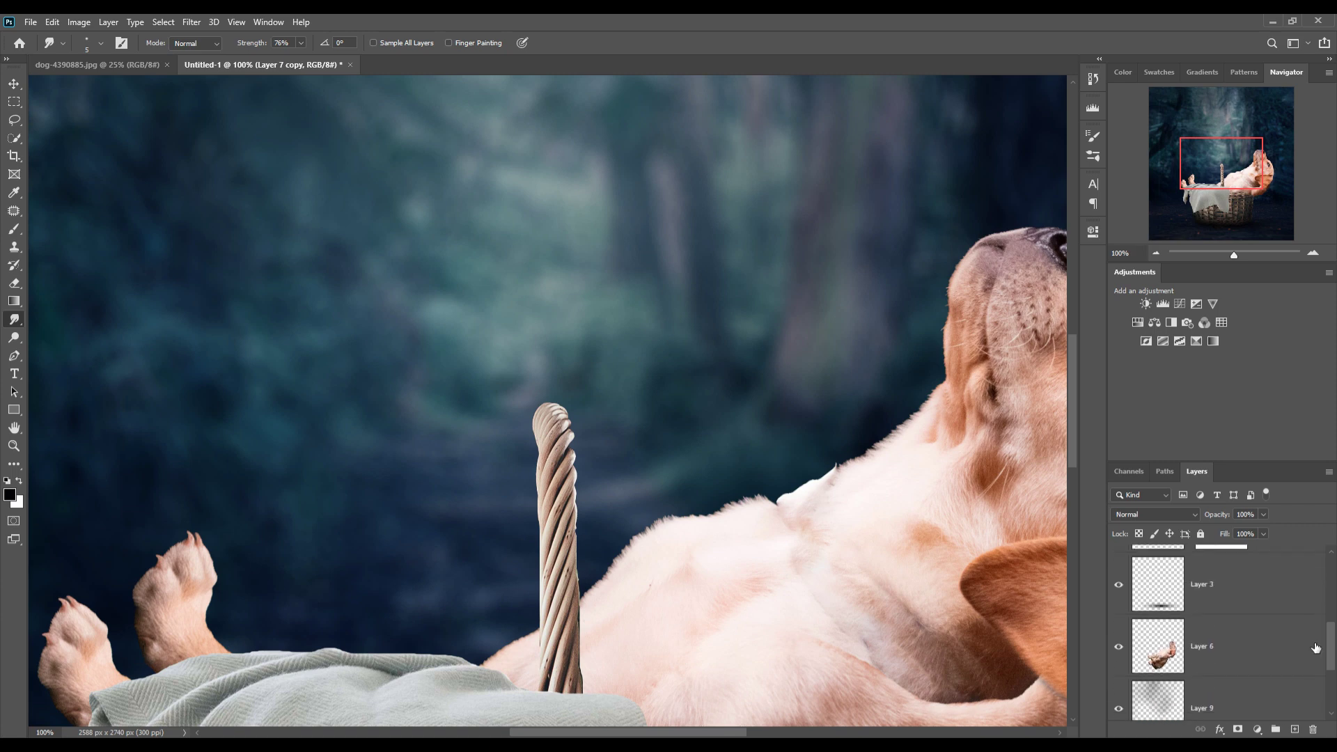
Smudge fur wisps outward along the puppy's neck, chest and back edges
drag(921, 396, 910, 417)
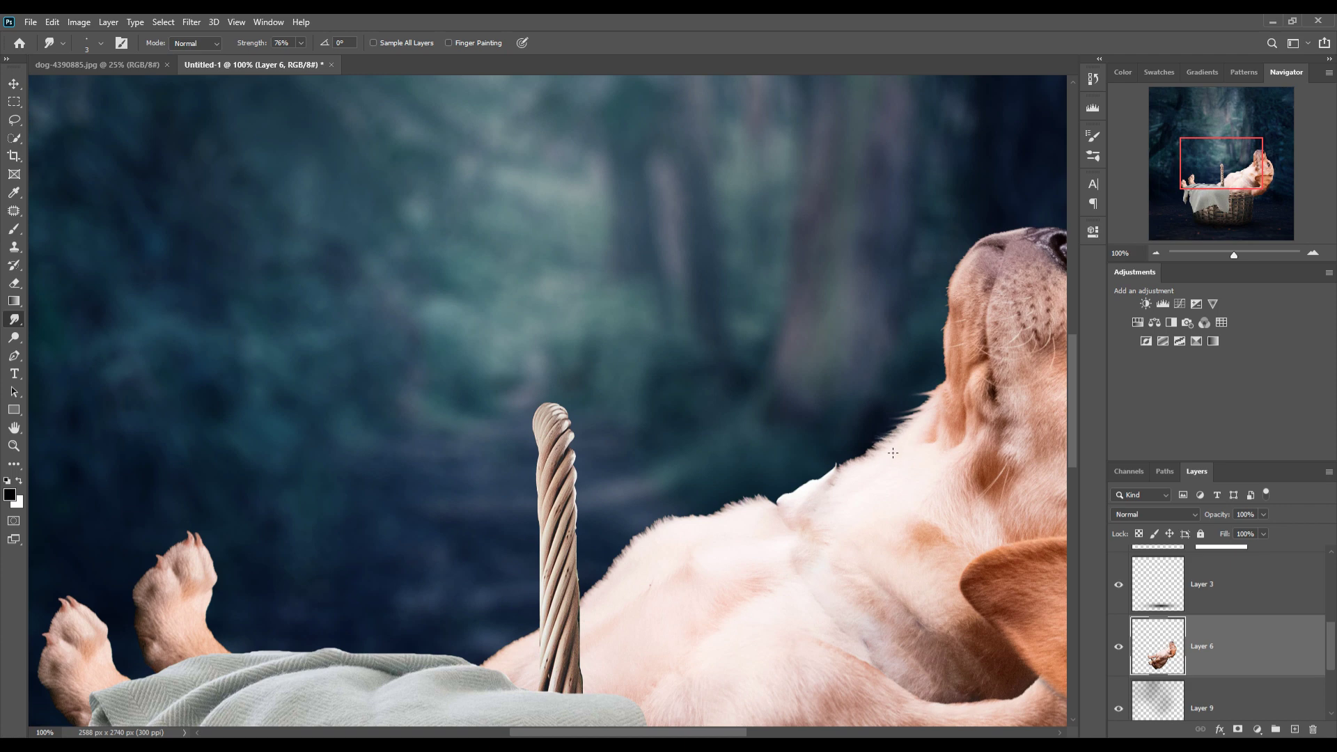
mouse_move(892, 453)
mouse_down()
mouse_move(832, 484)
mouse_move(769, 494)
mouse_move(782, 507)
mouse_move(776, 492)
mouse_up()
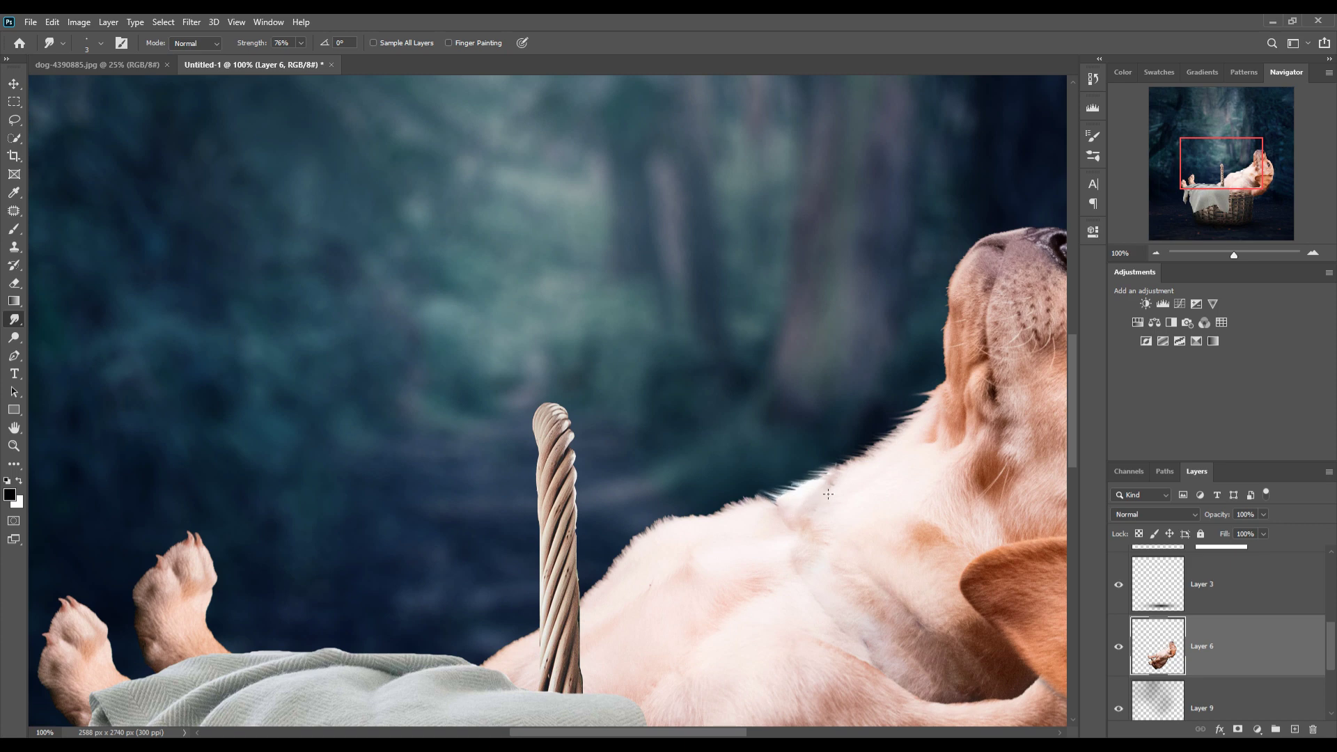
mouse_move(867, 472)
mouse_down()
mouse_move(925, 391)
mouse_move(912, 402)
mouse_up()
drag(764, 509, 679, 515)
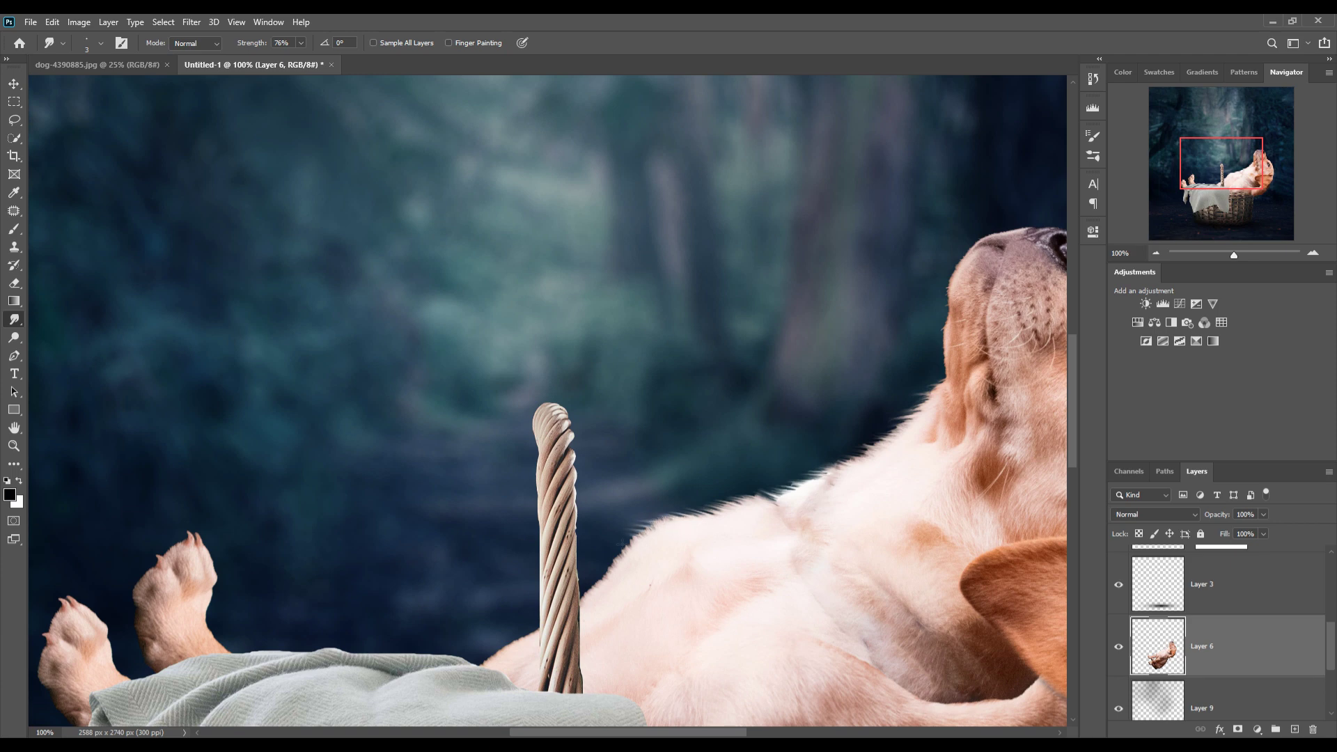
mouse_move(639, 545)
mouse_down()
mouse_move(619, 541)
mouse_move(607, 557)
mouse_up()
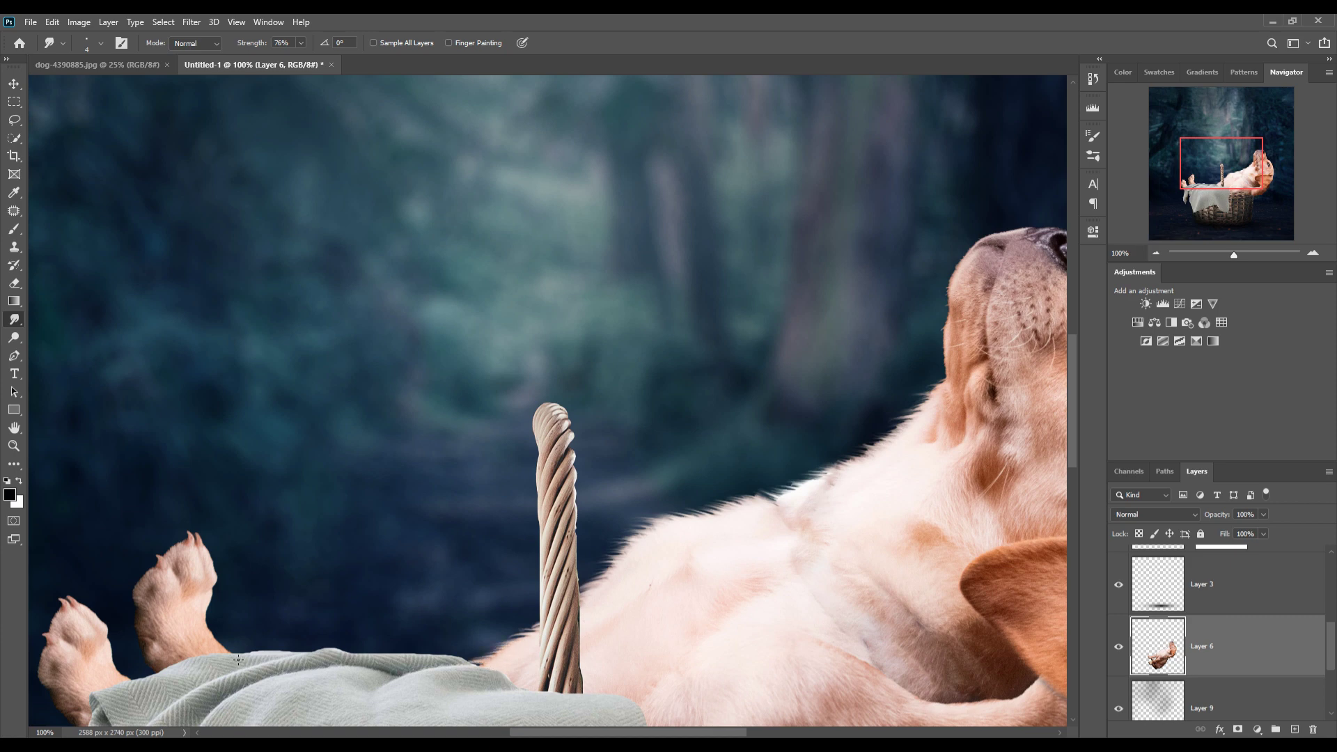
Smudge wispy fur strands out along the puppy's snout and the side of its head
scroll(786, 406, up, 3)
scroll(786, 405, right, 5)
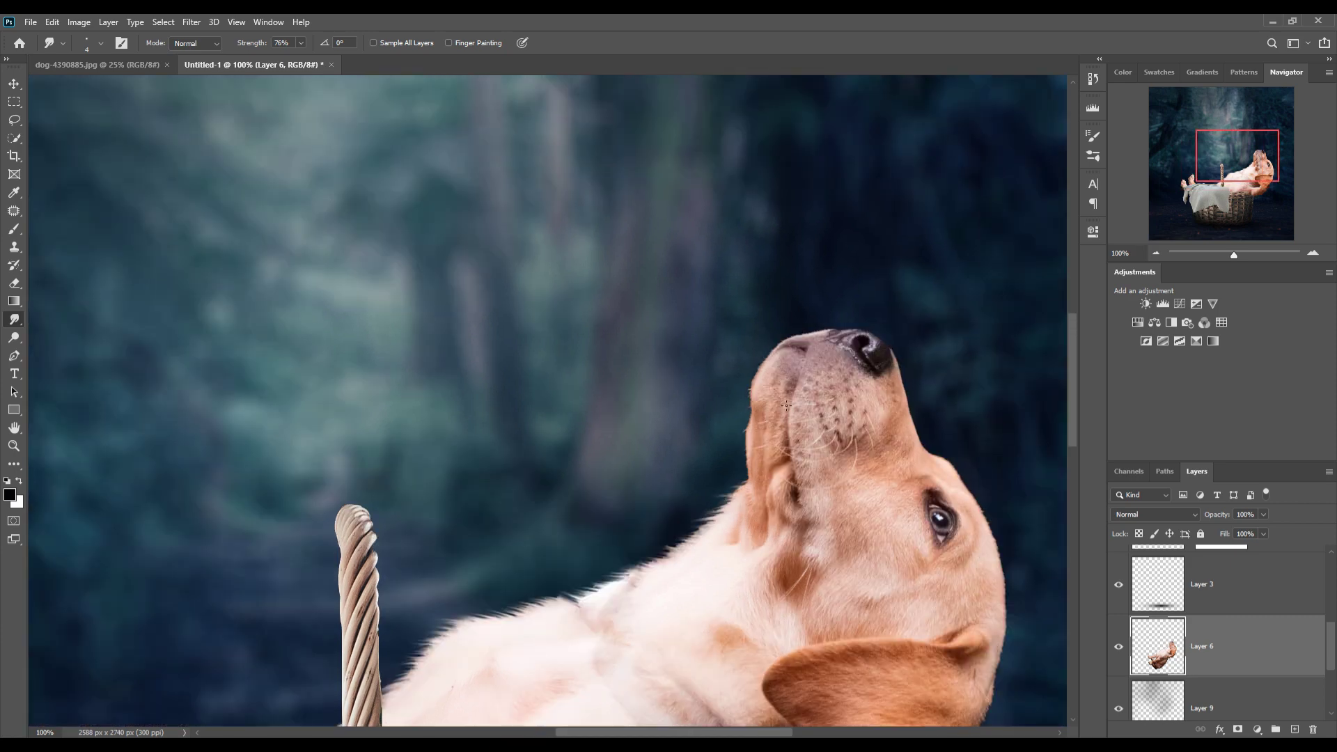
drag(771, 367, 752, 418)
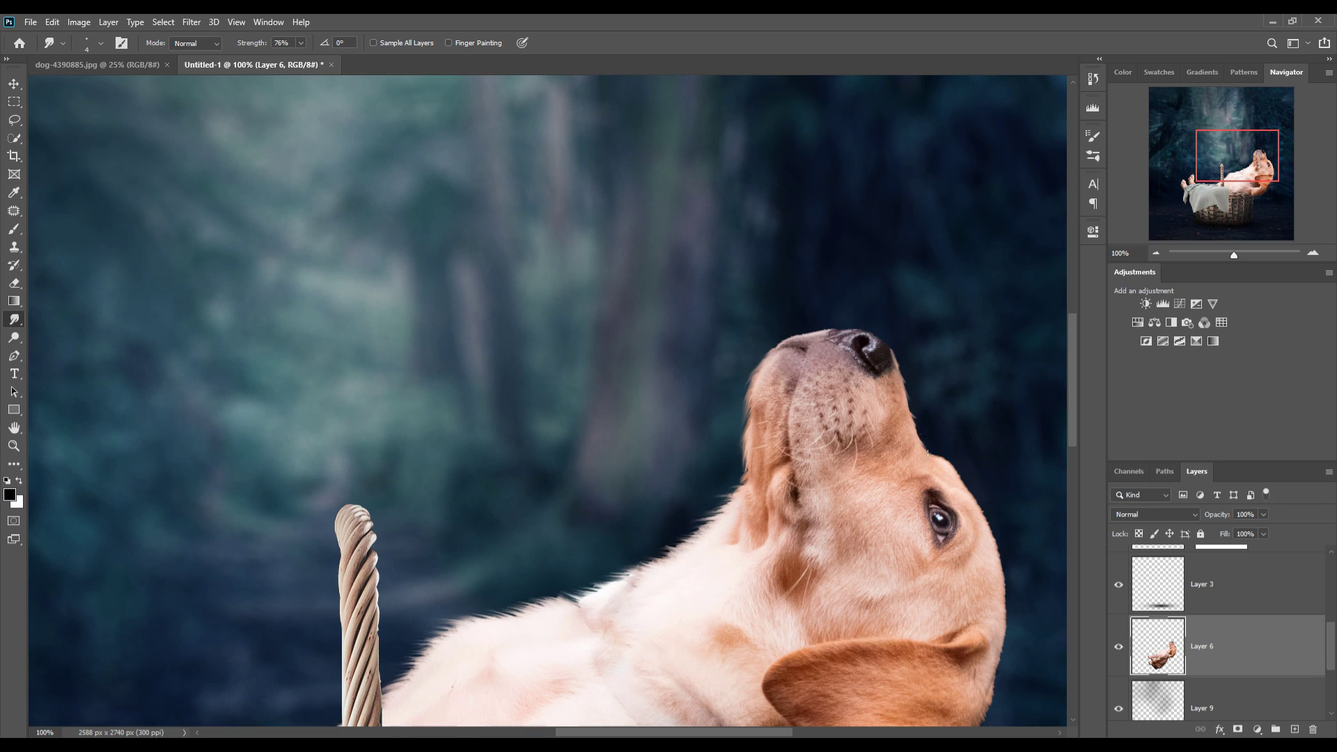
drag(928, 454, 950, 468)
Pan the view across the body, basket and blanket down to the raised paws
drag(981, 641, 947, 501)
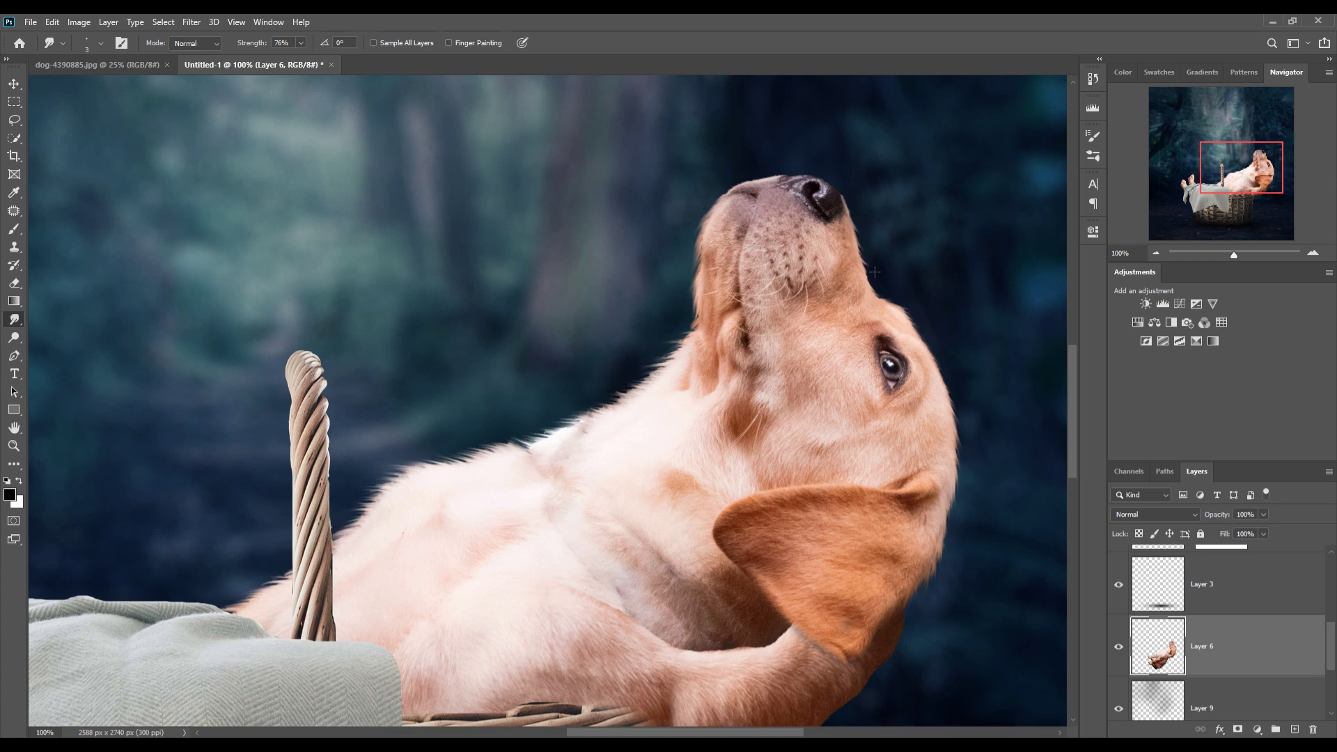
drag(869, 290, 782, 468)
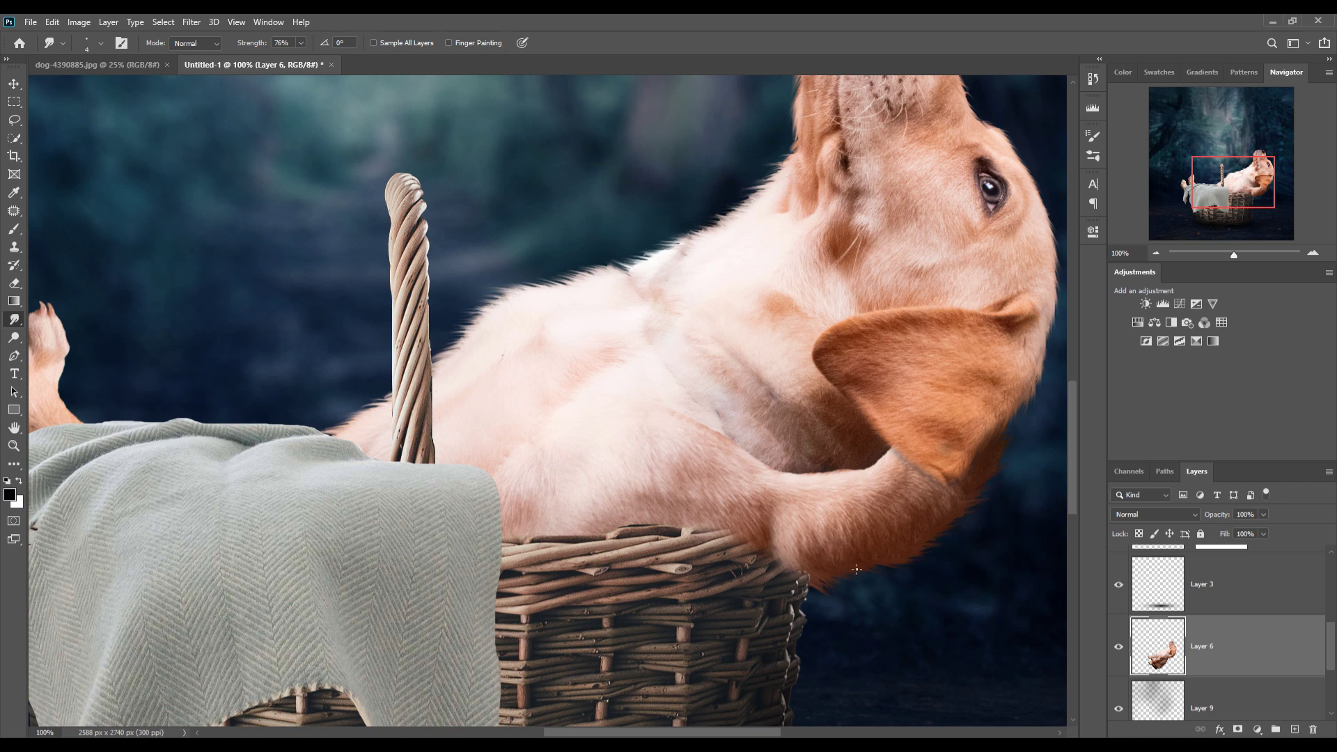
drag(582, 462, 701, 441)
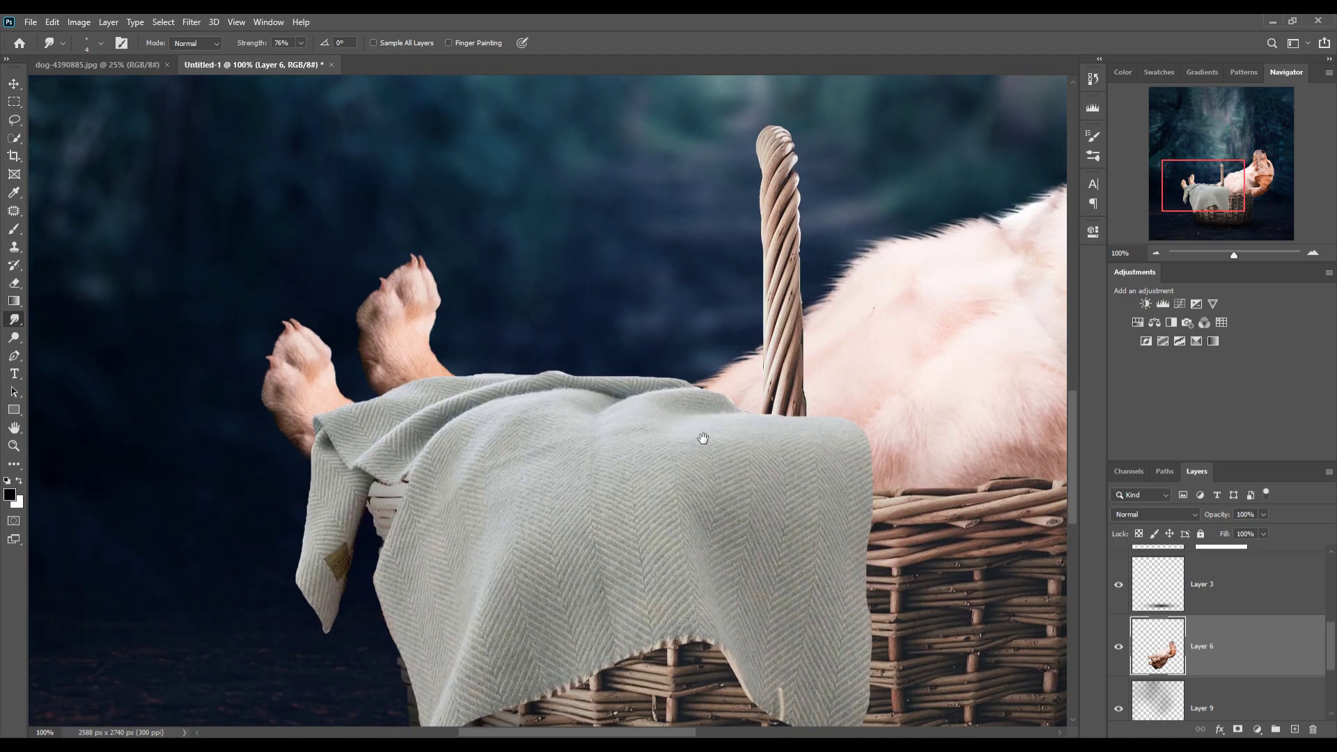
scroll(1218, 627, up, 3)
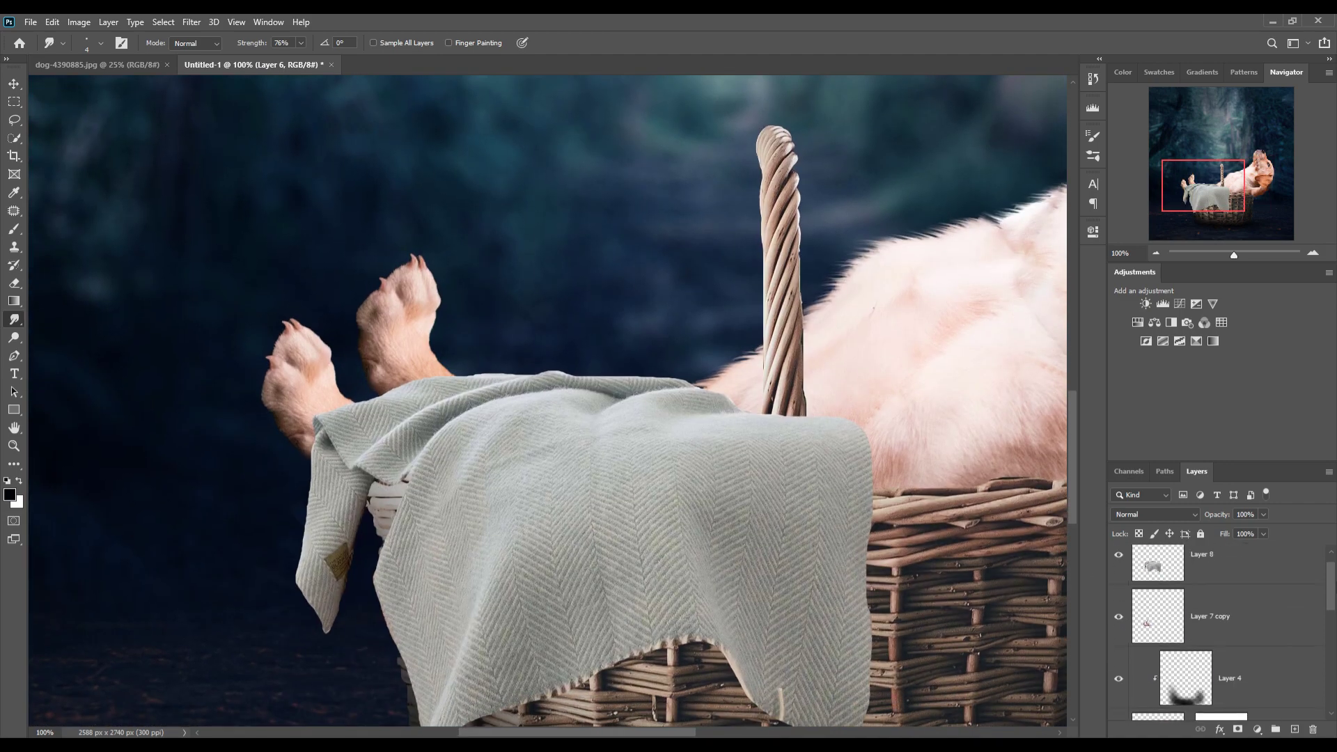
Smudge the fur along the edge of the raised paws on Layer 7 copy
click(1120, 618)
click(1261, 611)
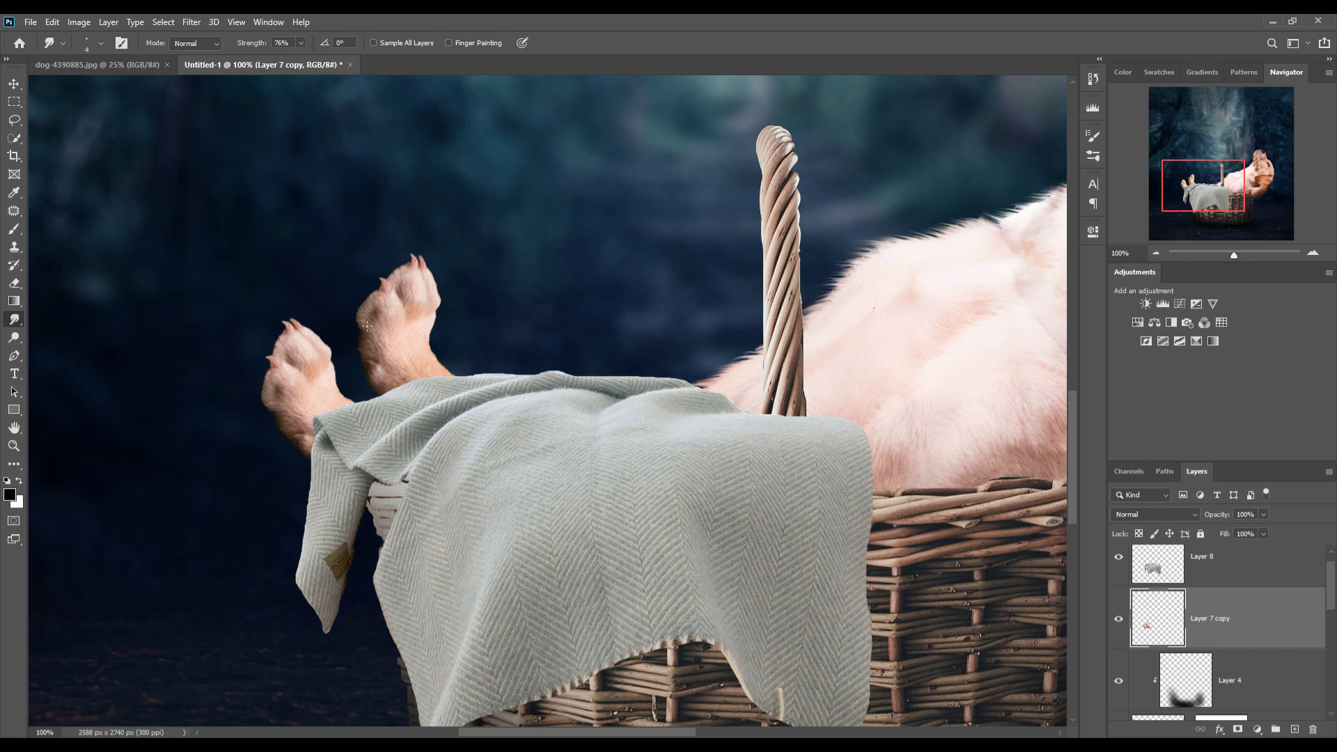
mouse_move(455, 376)
mouse_down()
mouse_move(440, 304)
mouse_move(442, 356)
mouse_up()
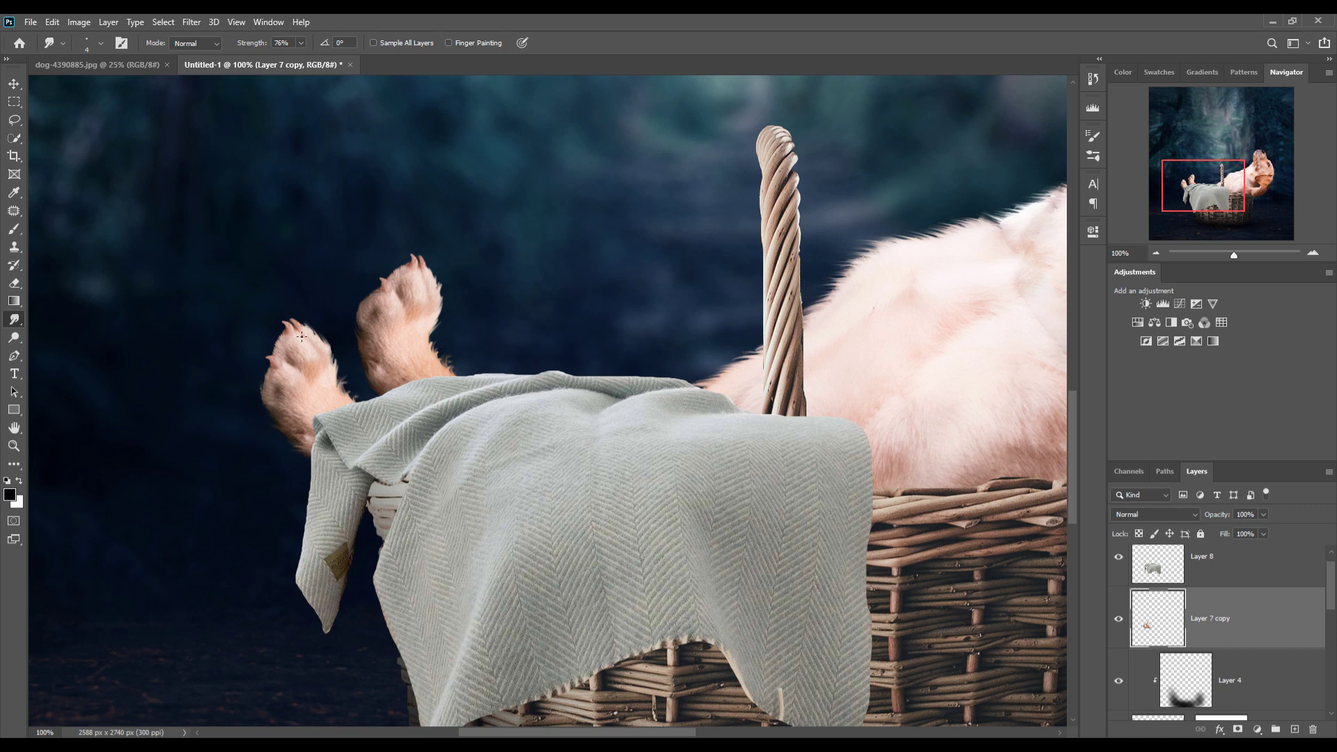
Add a new empty Layer 10 clipped to the blanket layer, Layer 8
click(15, 84)
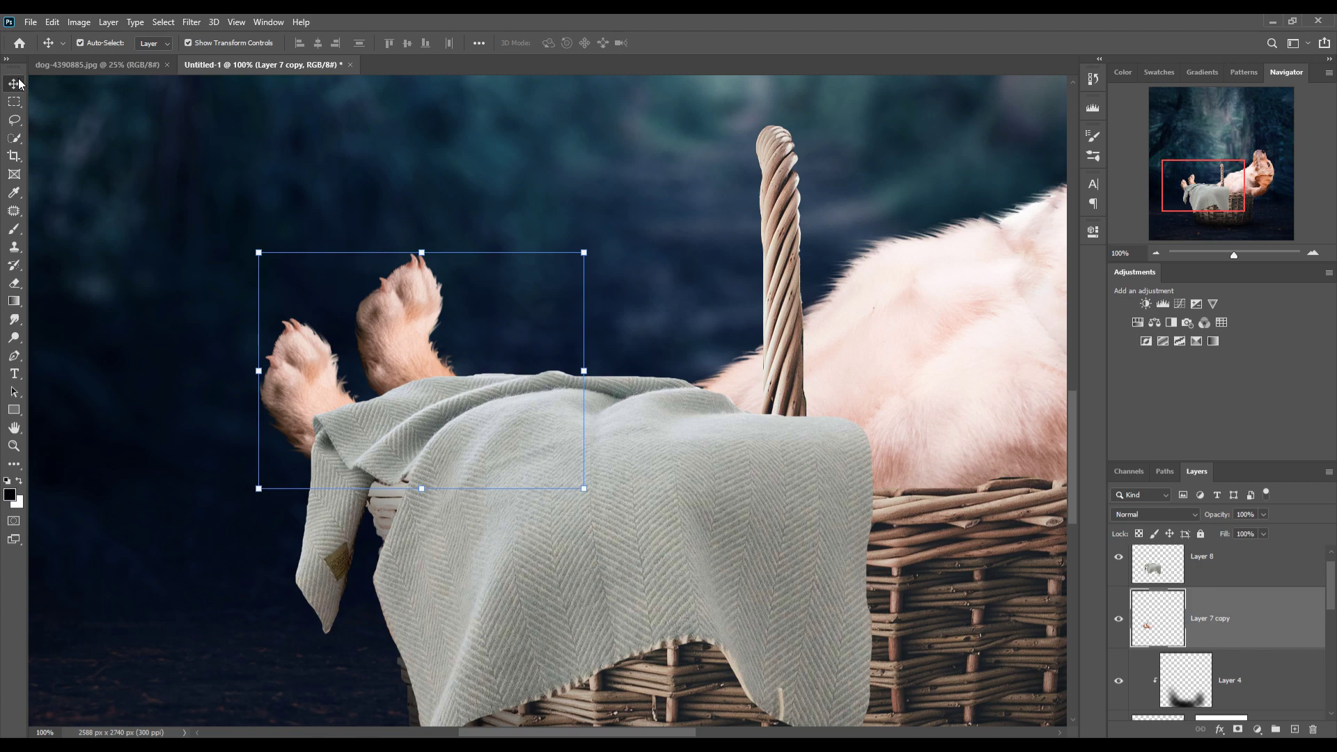
key(ctrl+minus)
key(ctrl+minus)
key(ctrl+minus)
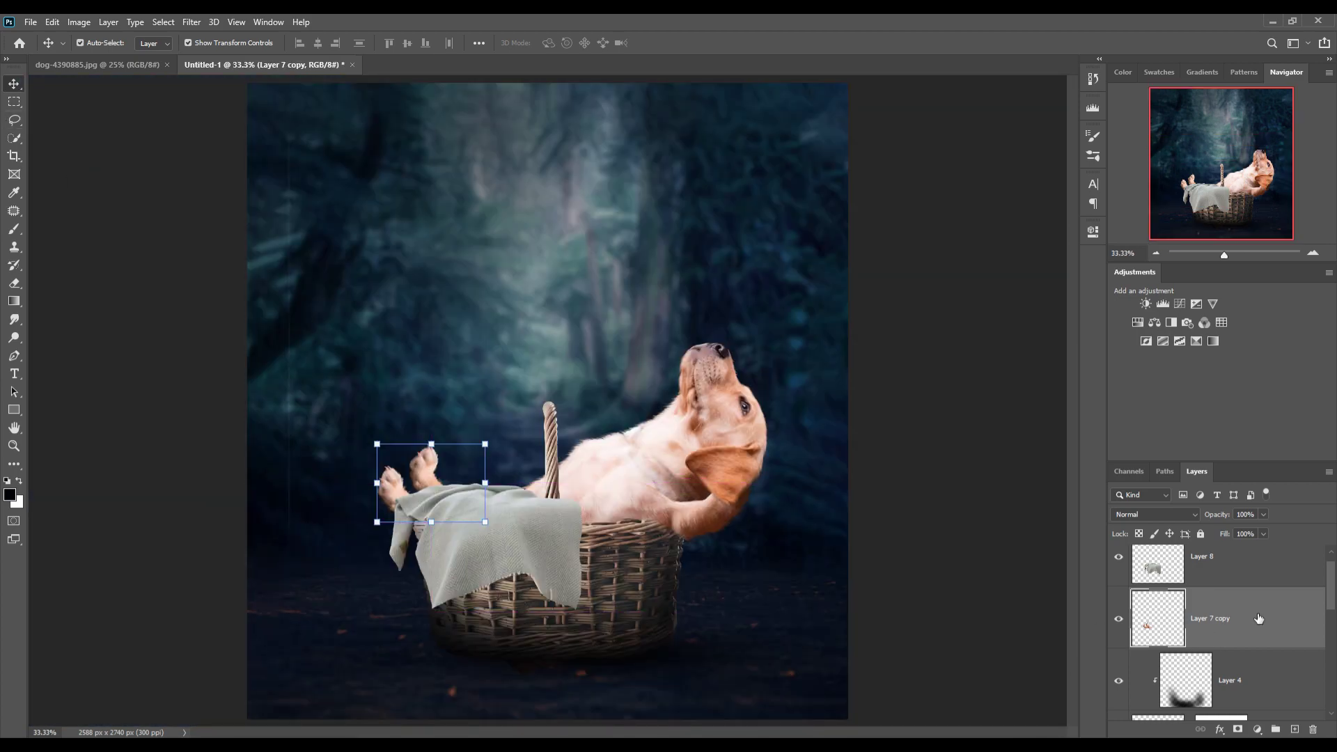
click(1232, 572)
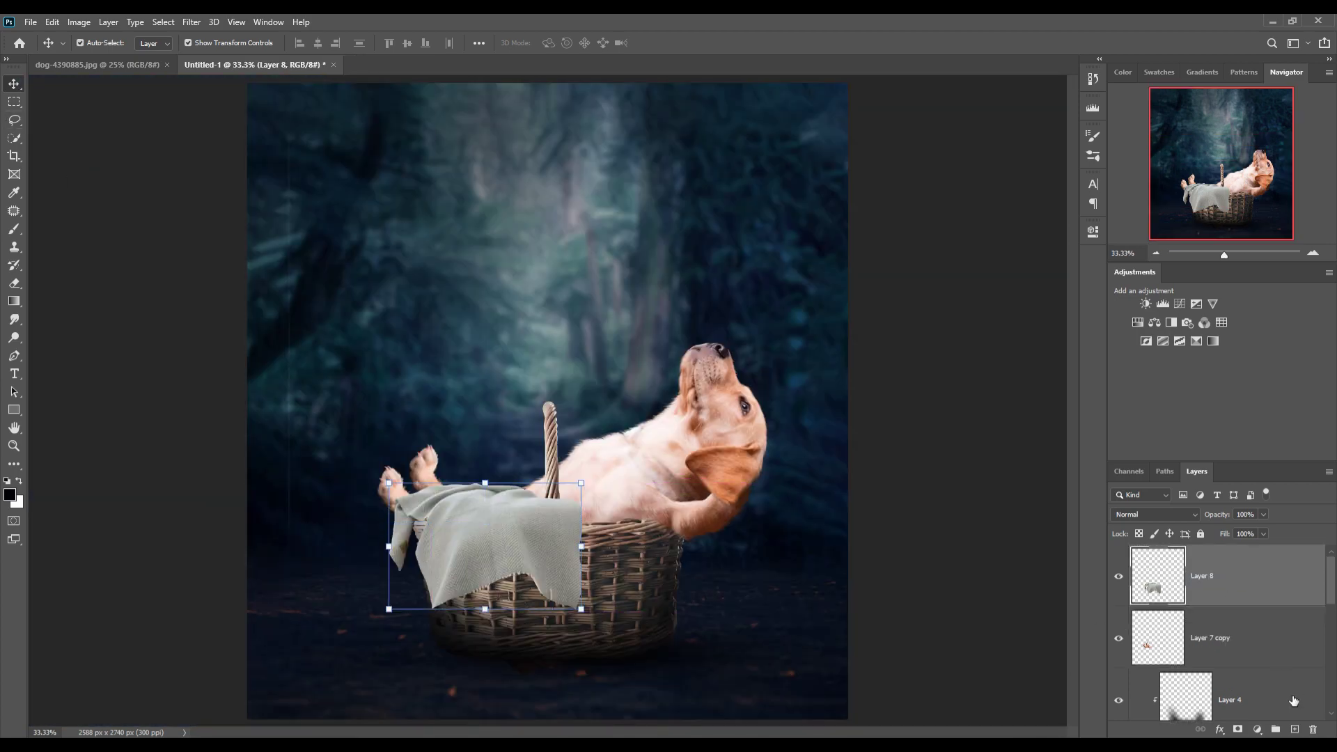
click(1295, 728)
key(ctrl+alt+g)
Brush faint dark shading over the blanket and basket and deepen the shadow beneath the basket
key(b)
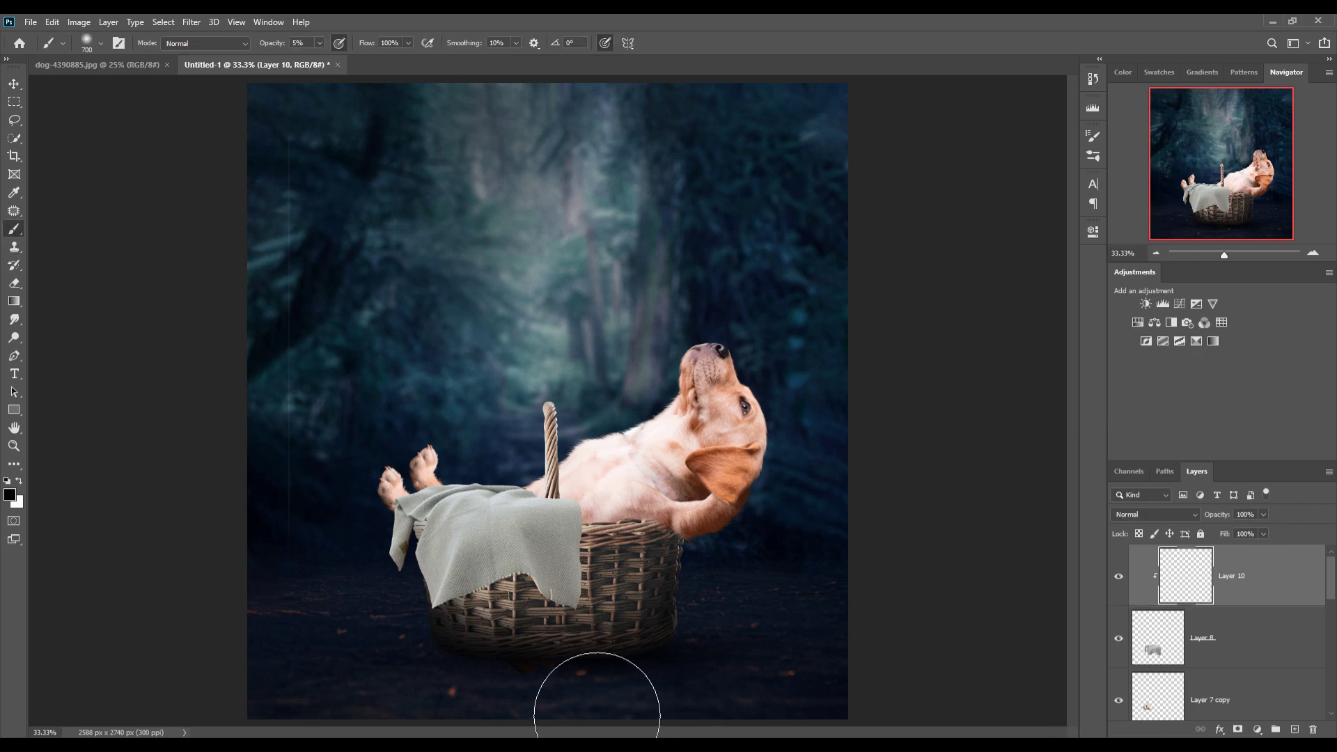
key(bracketleft)
key(bracketleft)
key(bracketleft)
mouse_move(582, 633)
mouse_down()
mouse_move(428, 542)
mouse_move(588, 609)
mouse_up()
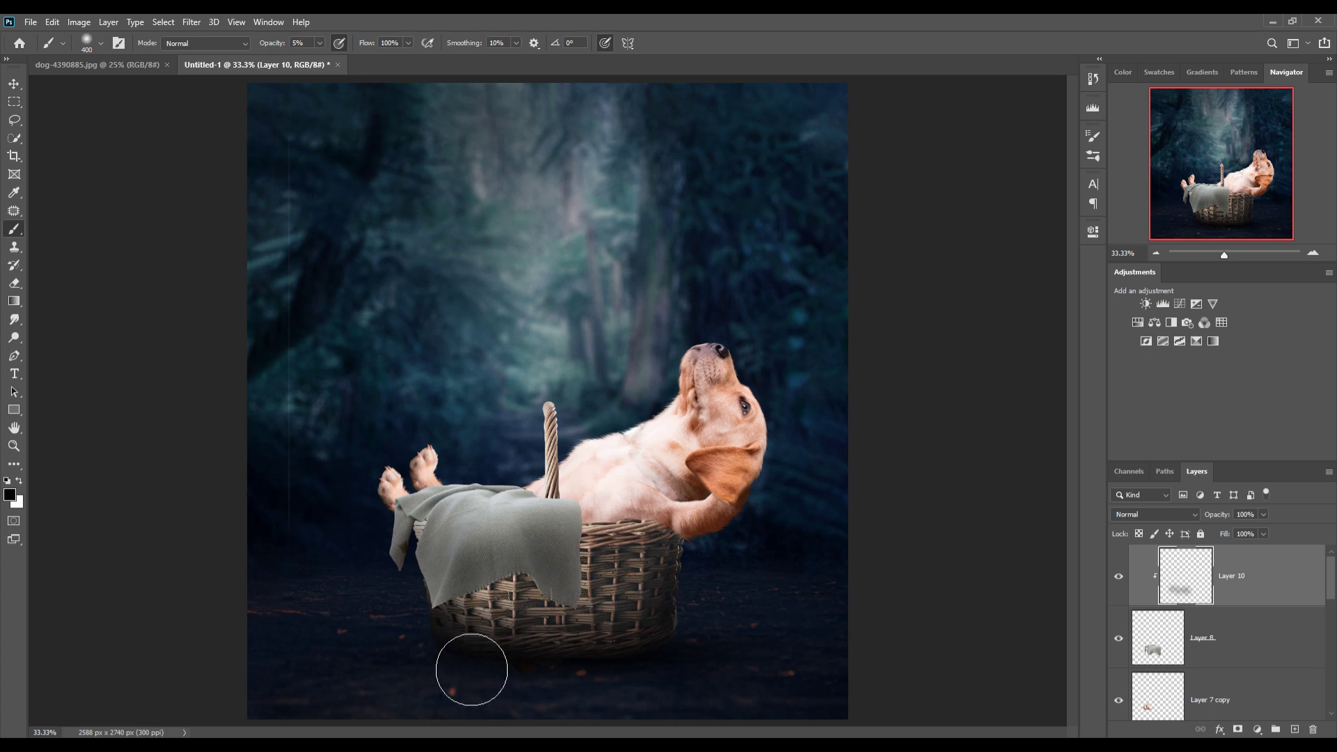
drag(471, 669, 597, 680)
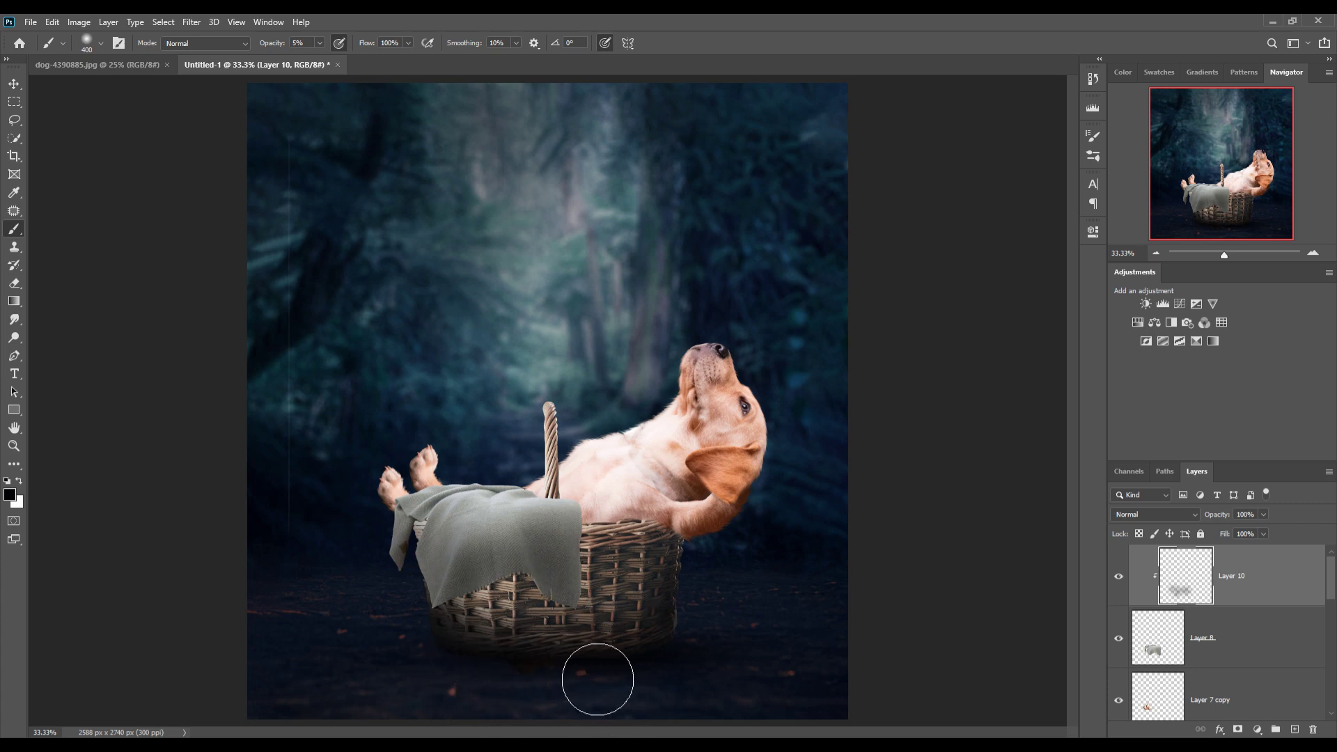
click(14, 83)
click(700, 428)
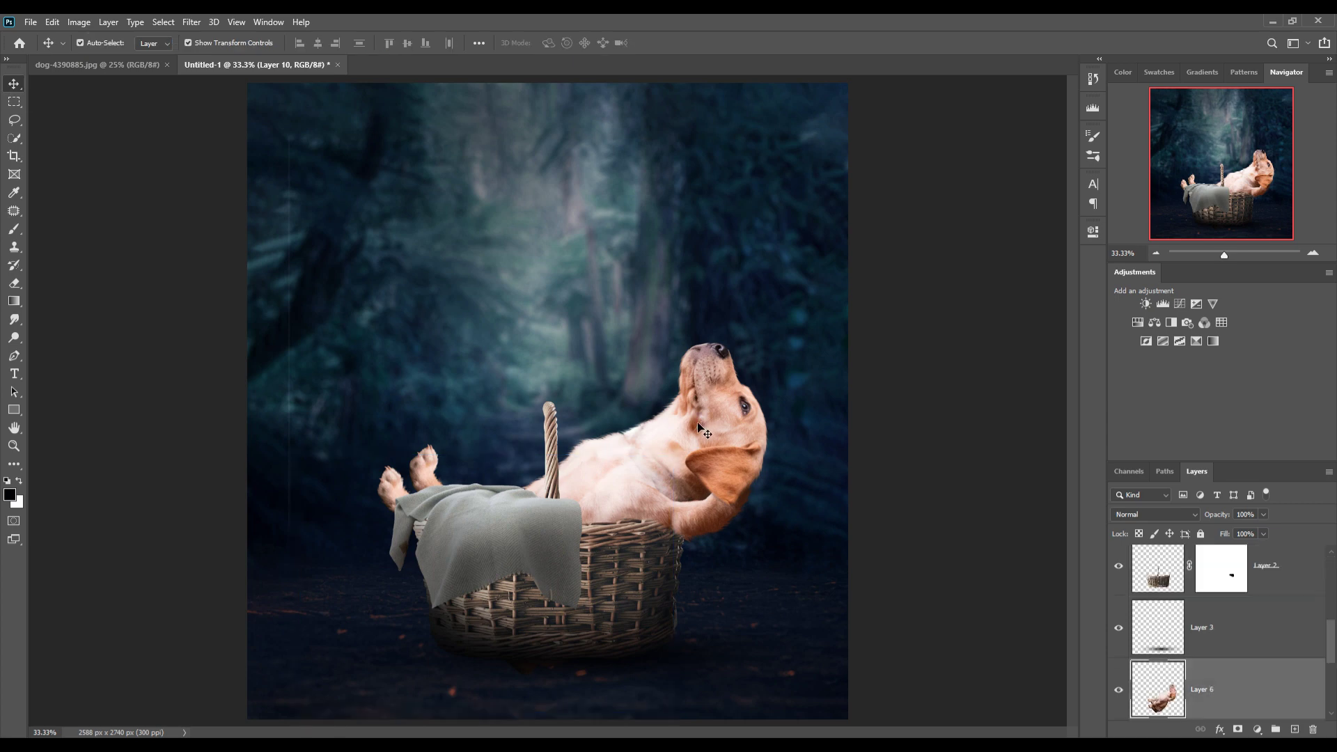
Add a Hue/Saturation adjustment clipped to puppy Layer 6, lowering saturation to -49
click(1257, 729)
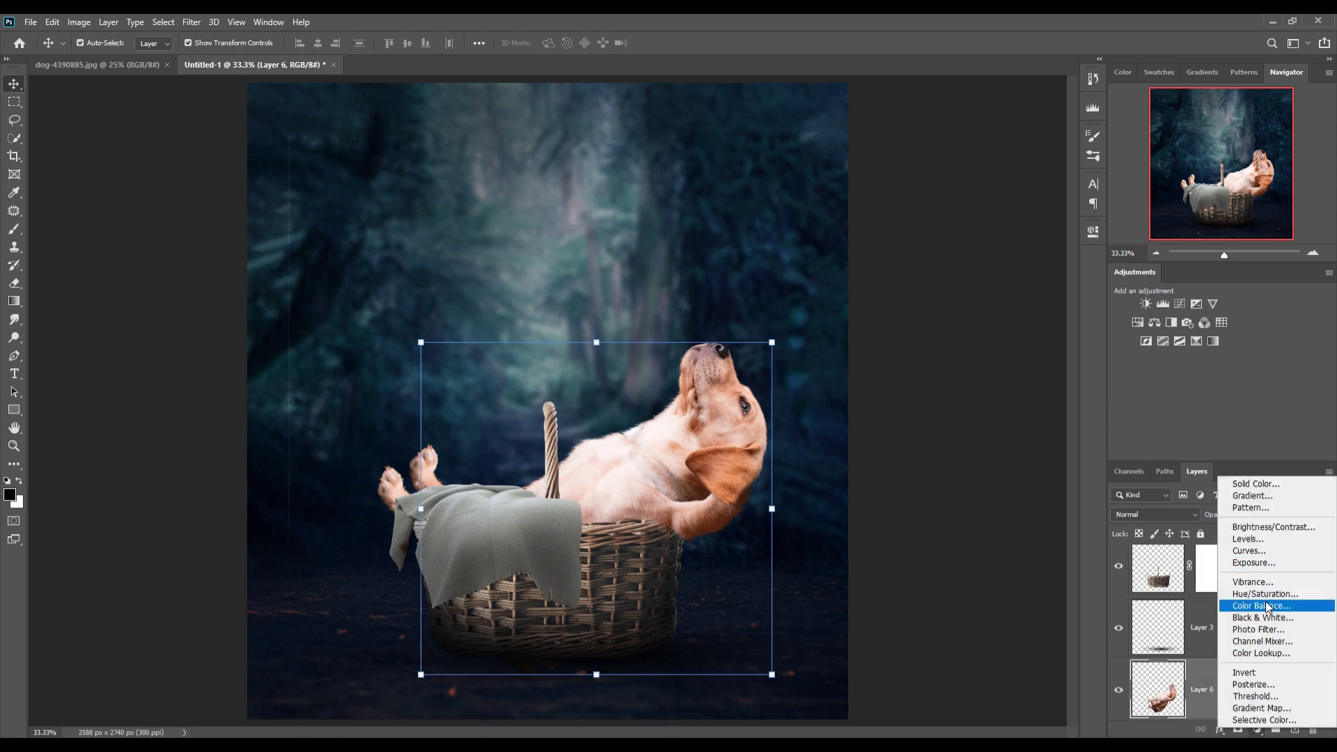
click(1263, 593)
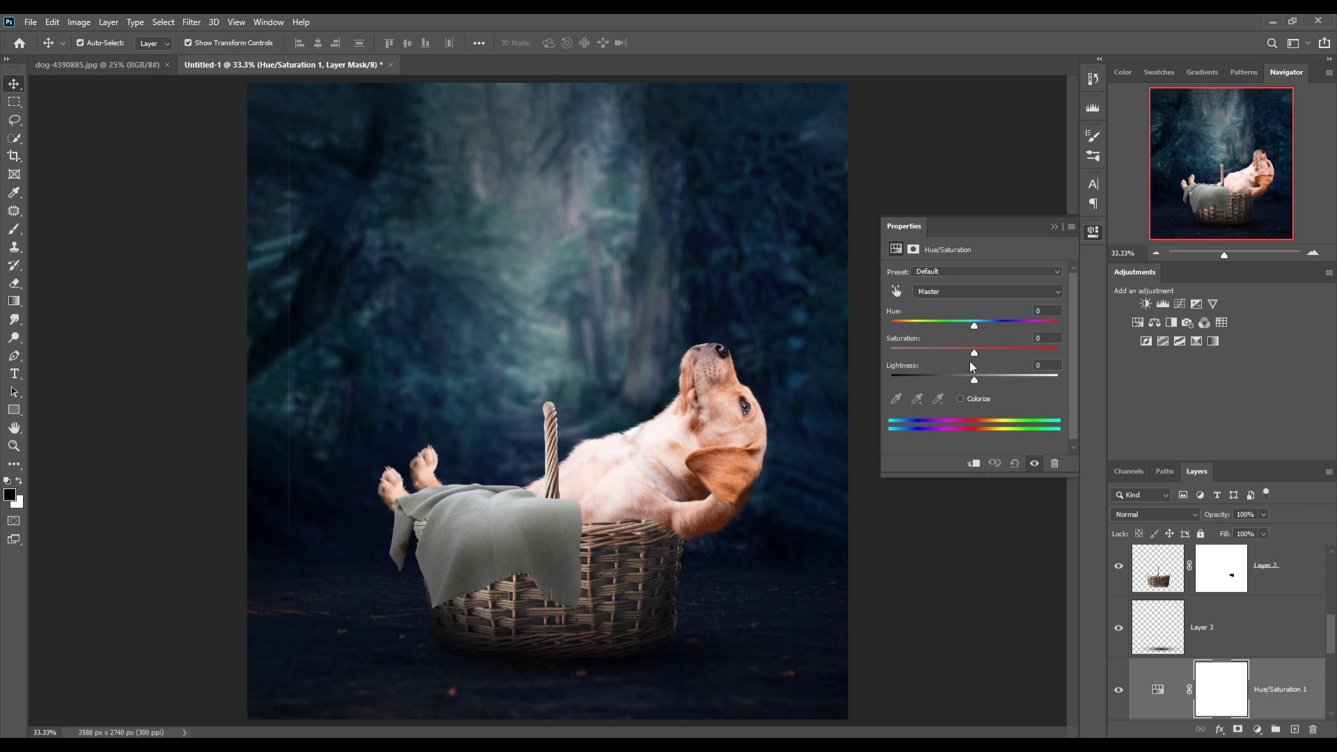
click(973, 463)
drag(972, 352, 948, 356)
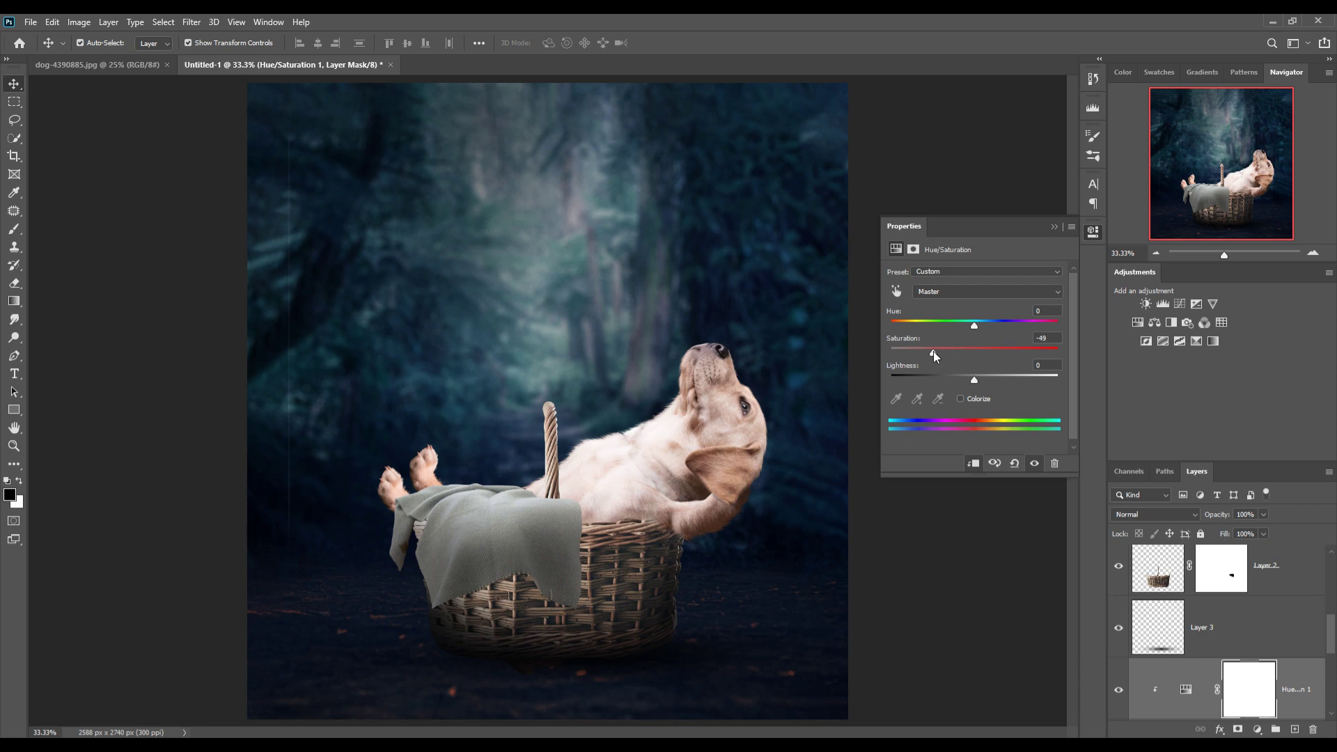
click(1053, 228)
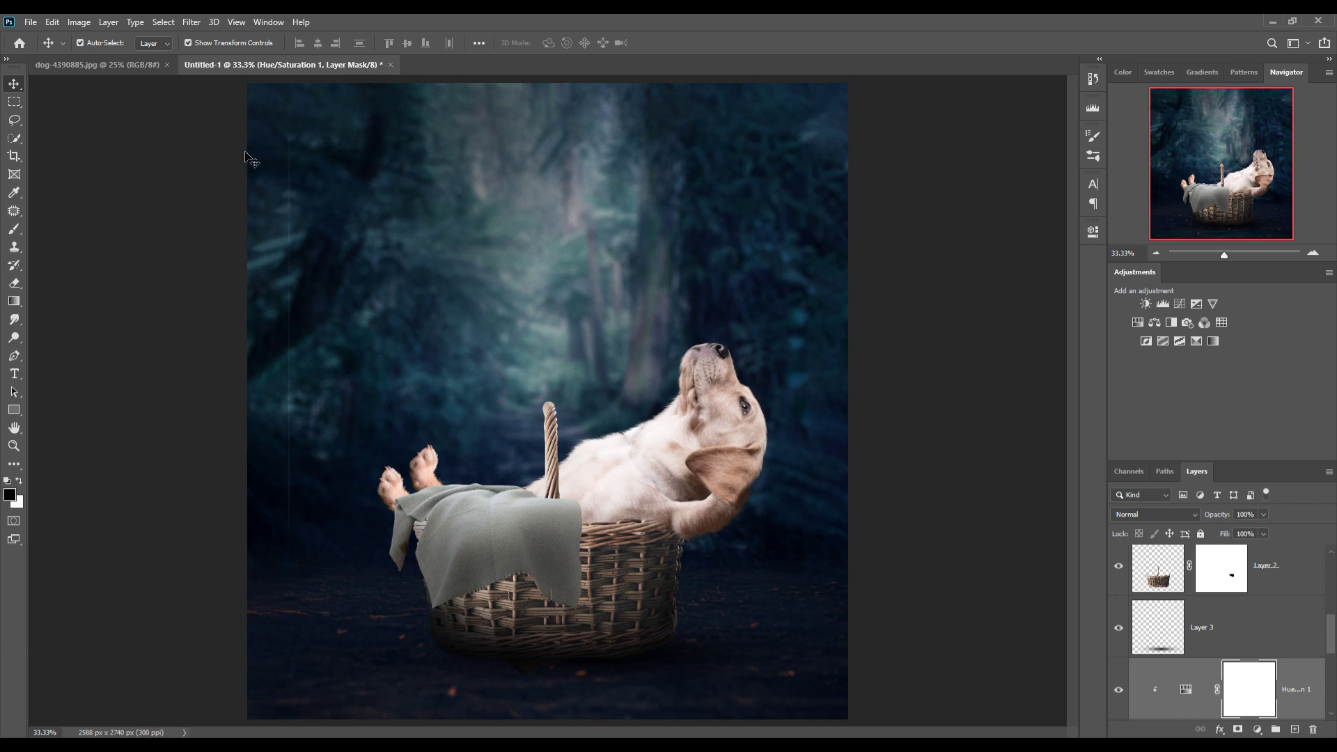
click(717, 427)
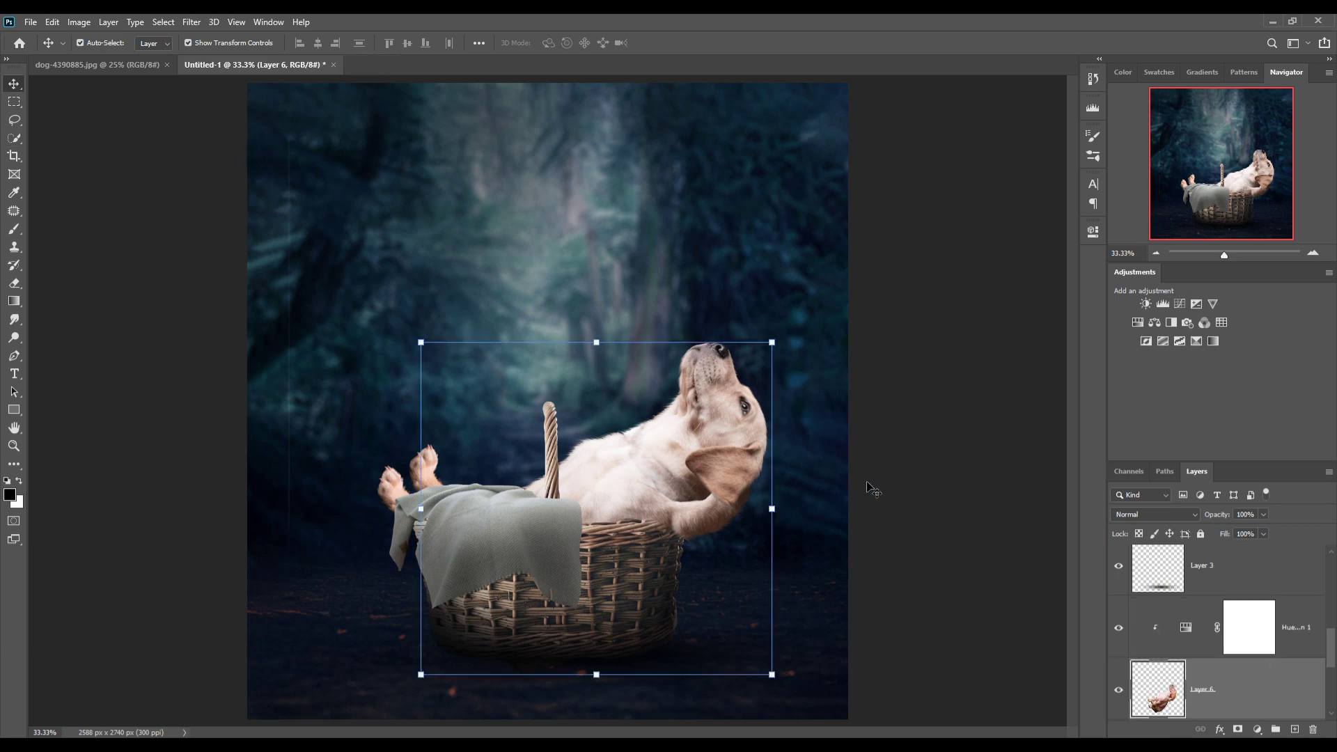
click(1283, 584)
scroll(1283, 583, up, 5)
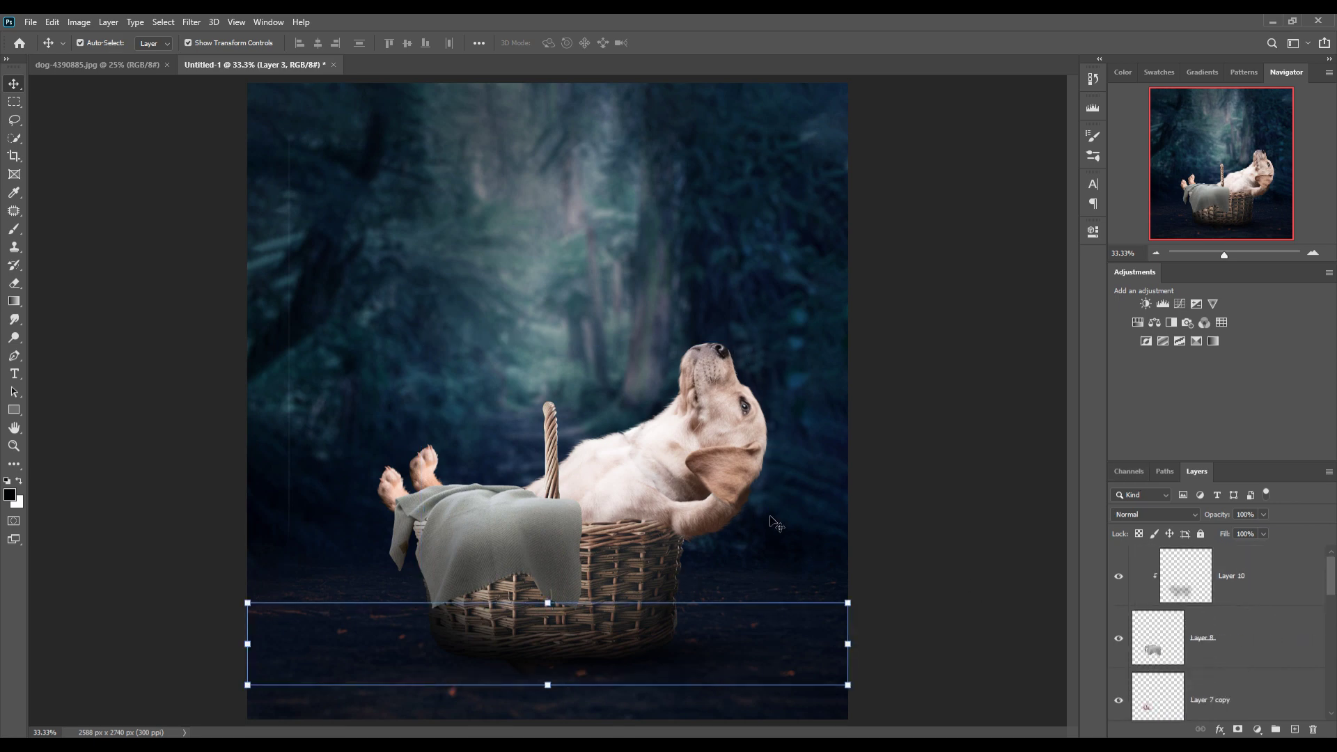
scroll(1271, 662, down, 3)
scroll(1271, 661, down, 2)
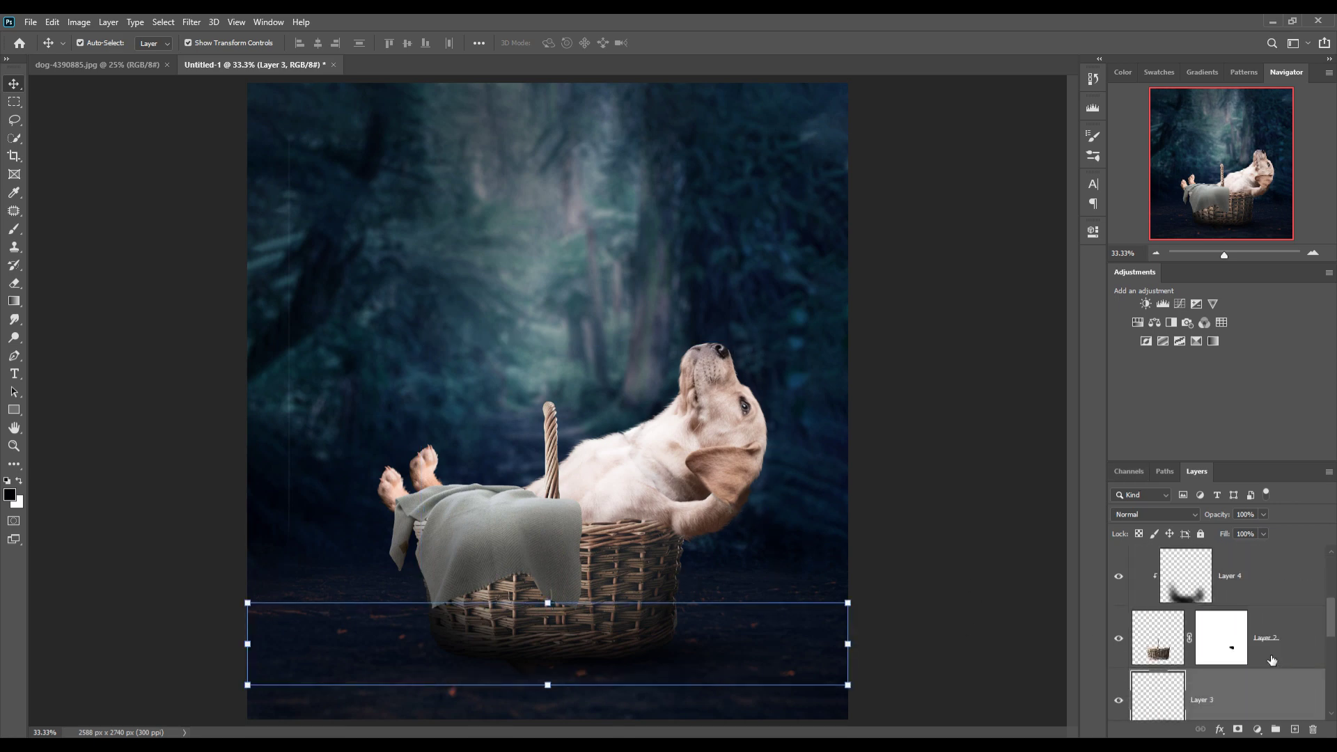
click(1232, 575)
click(13, 229)
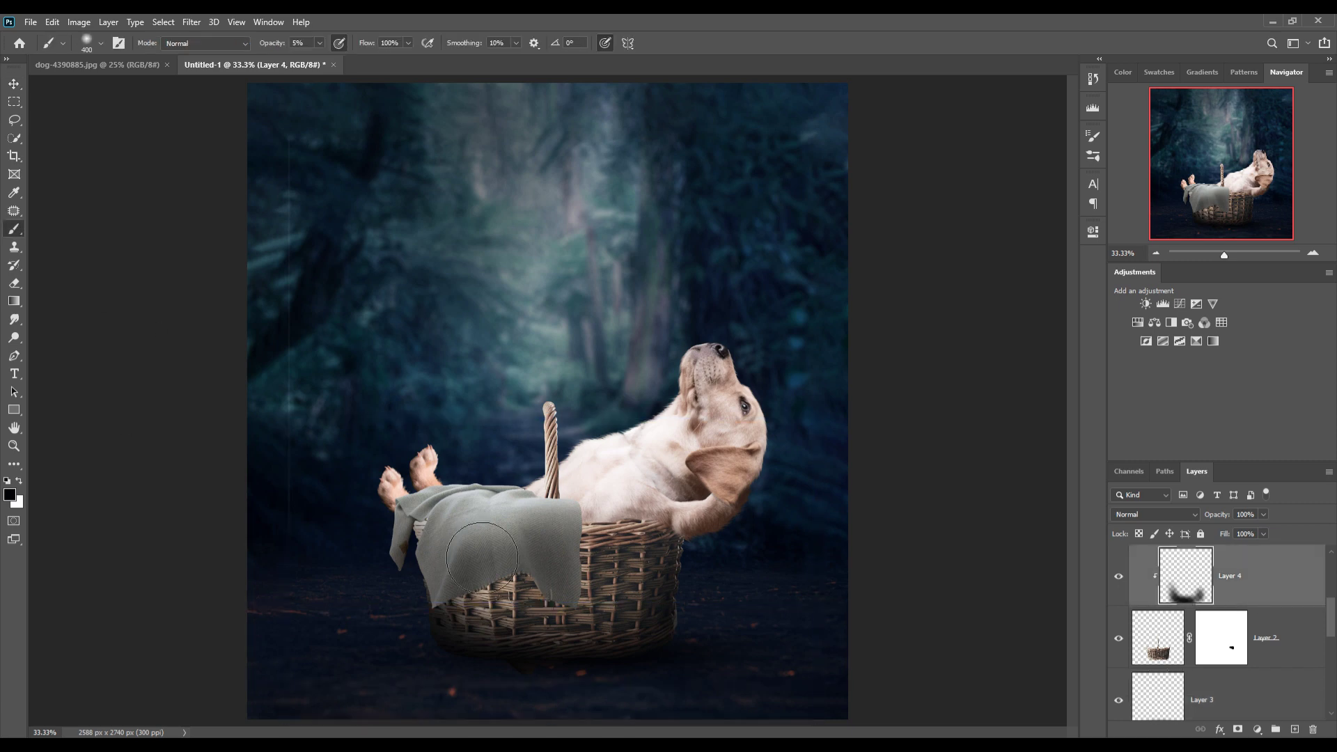
key(bracketleft)
key(bracketleft)
key(bracketleft)
scroll(1260, 609, up, 1)
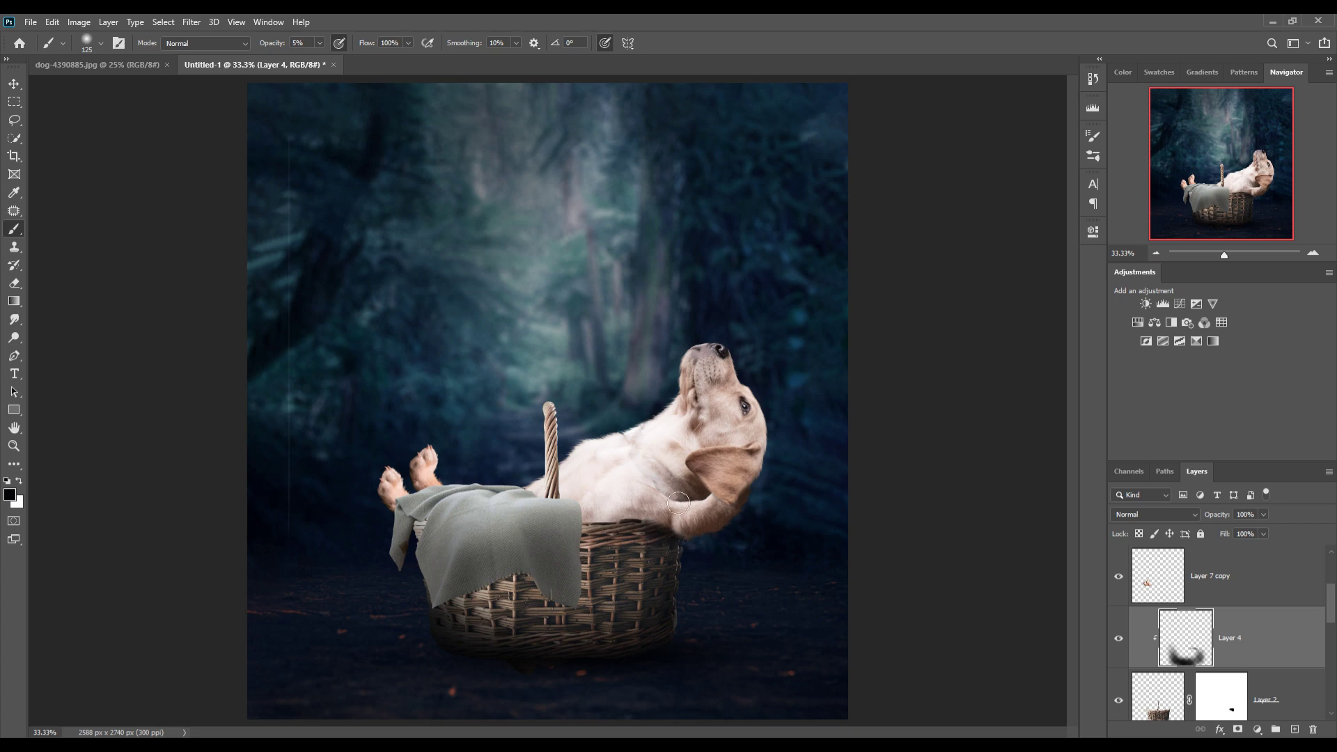
key(v)
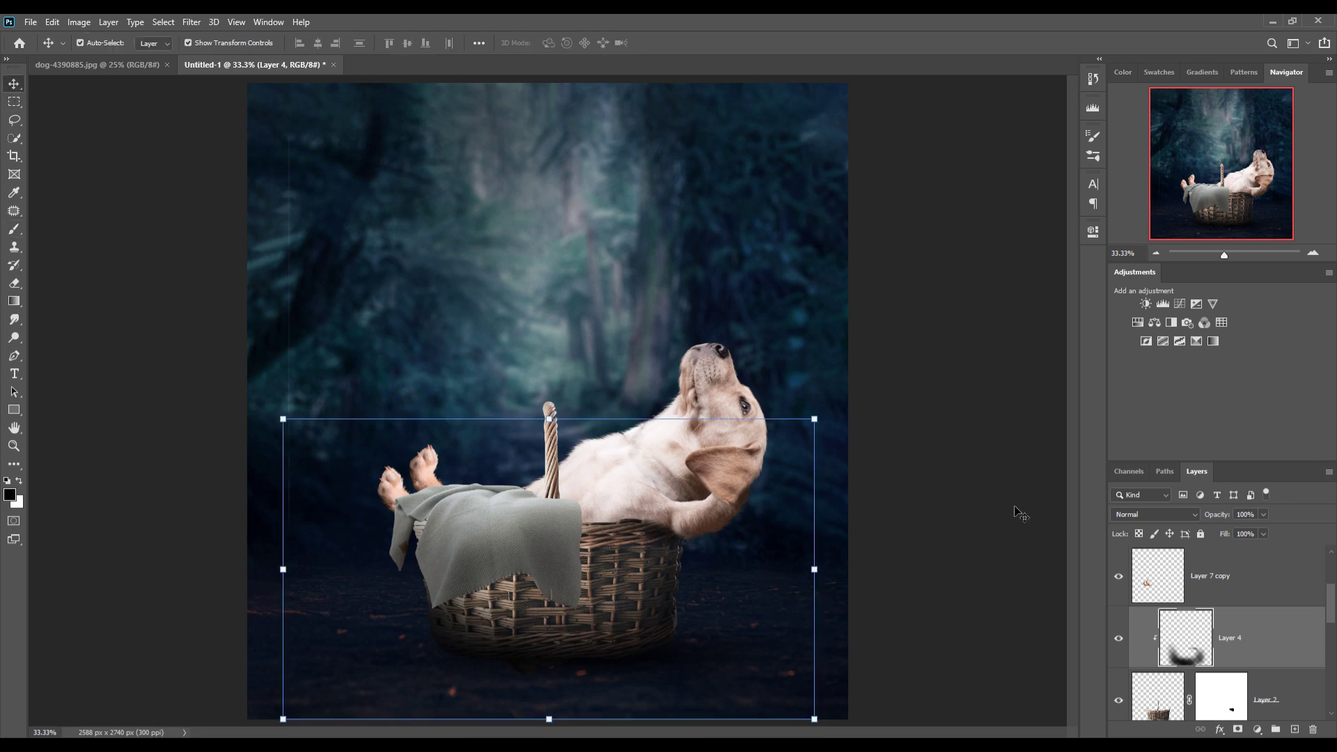
Start an Edit > Transform > Warp on blanket Layer 8
click(557, 520)
click(53, 22)
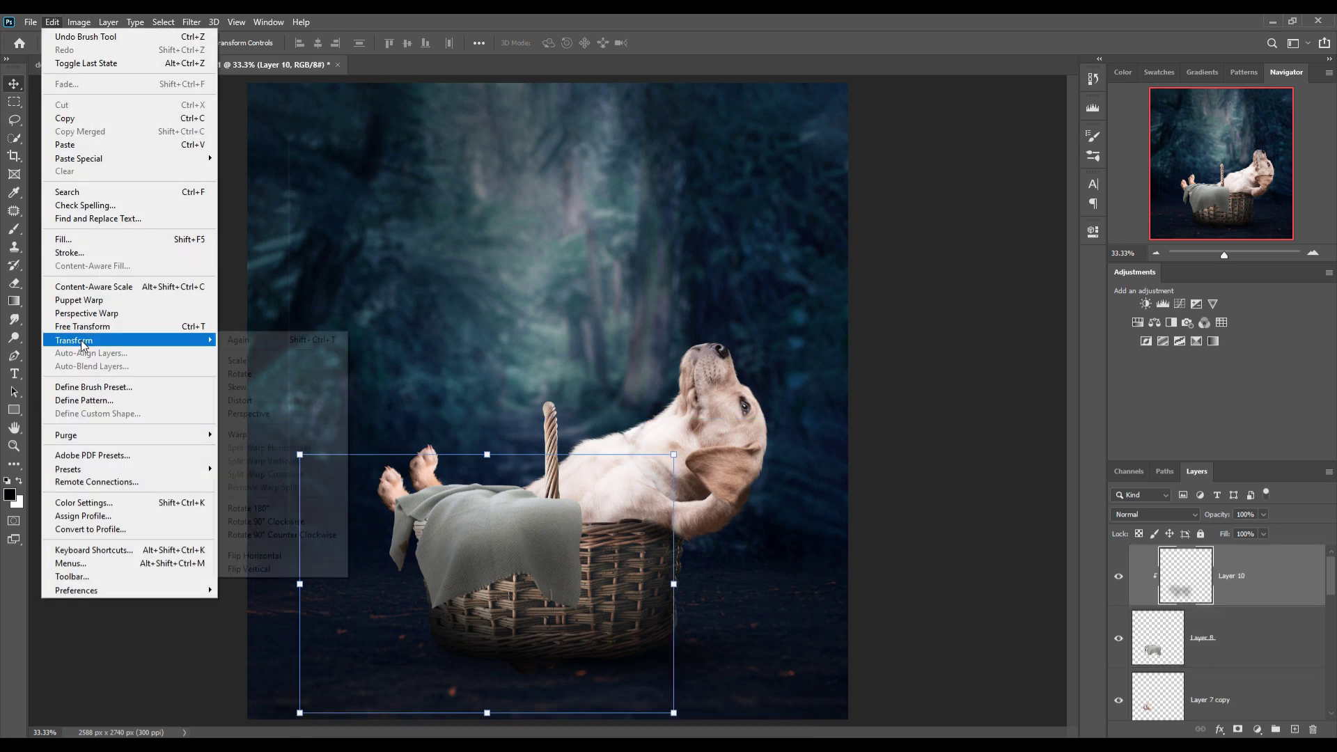
click(270, 433)
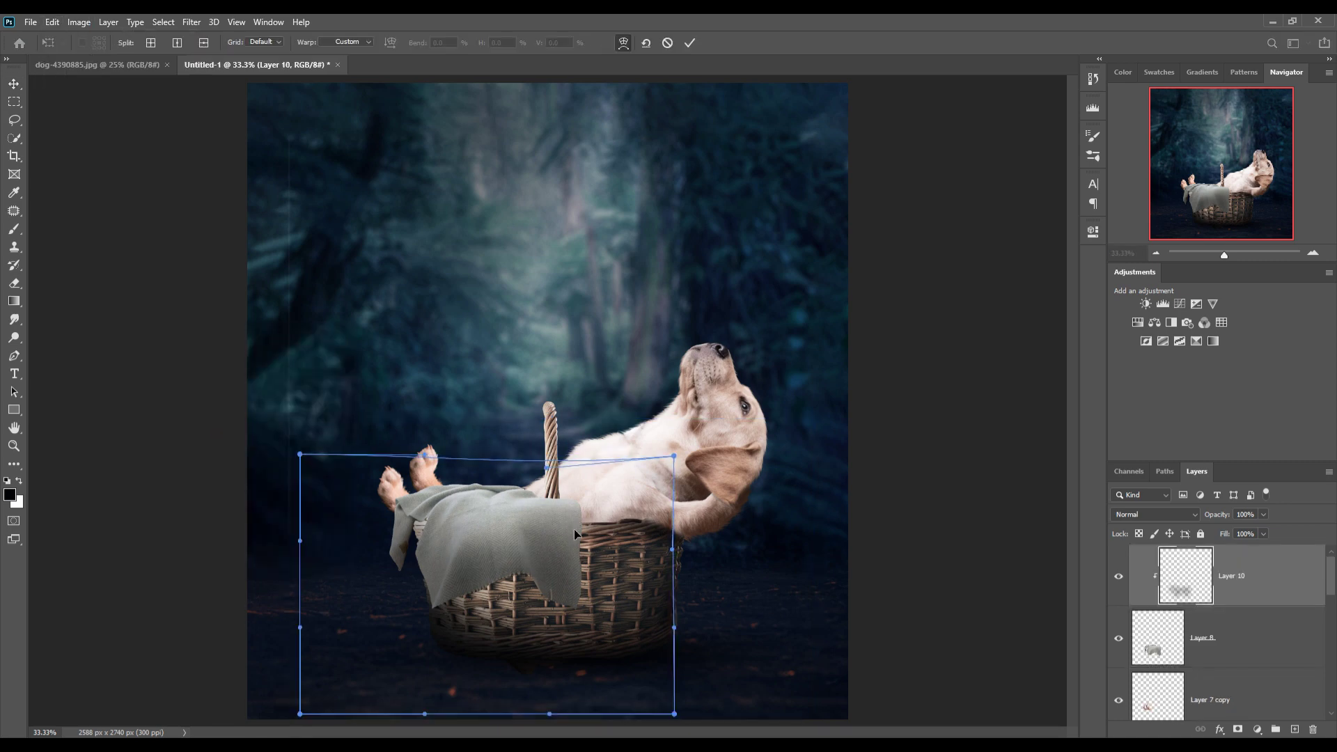
click(1187, 637)
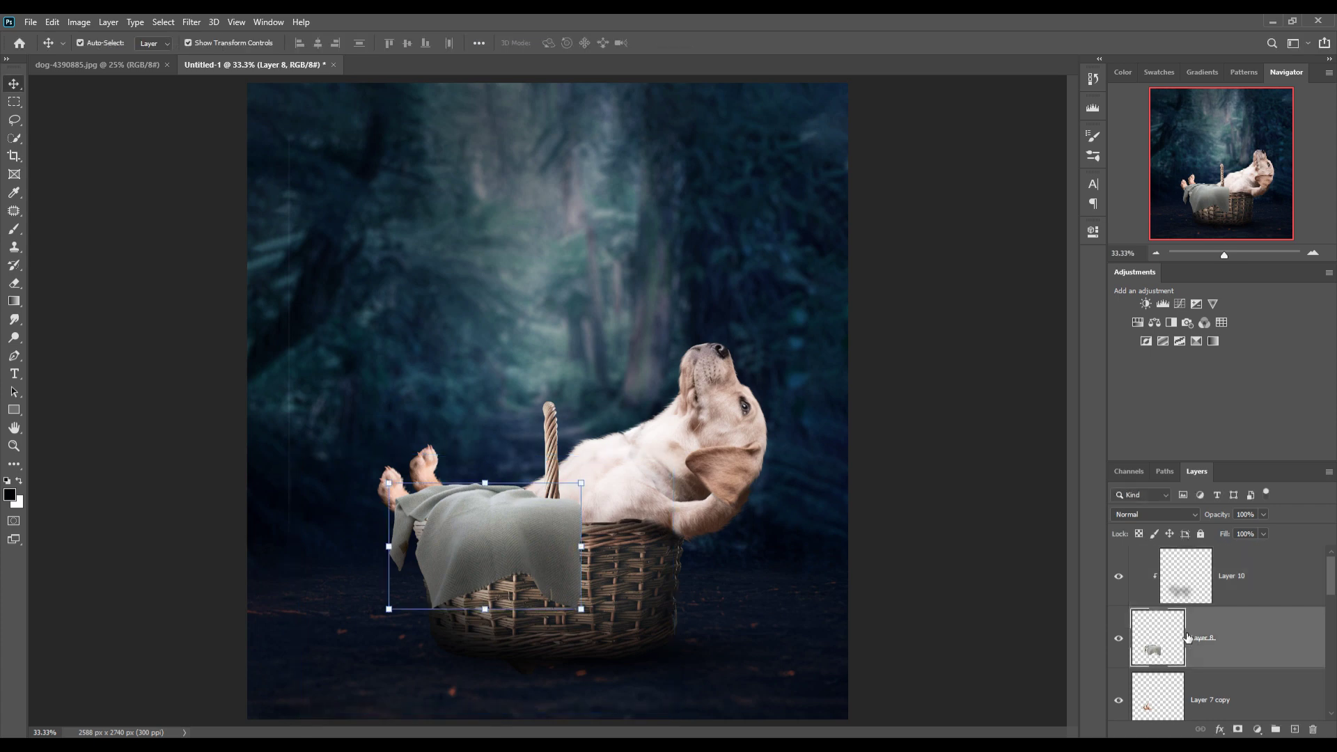
click(52, 22)
click(238, 436)
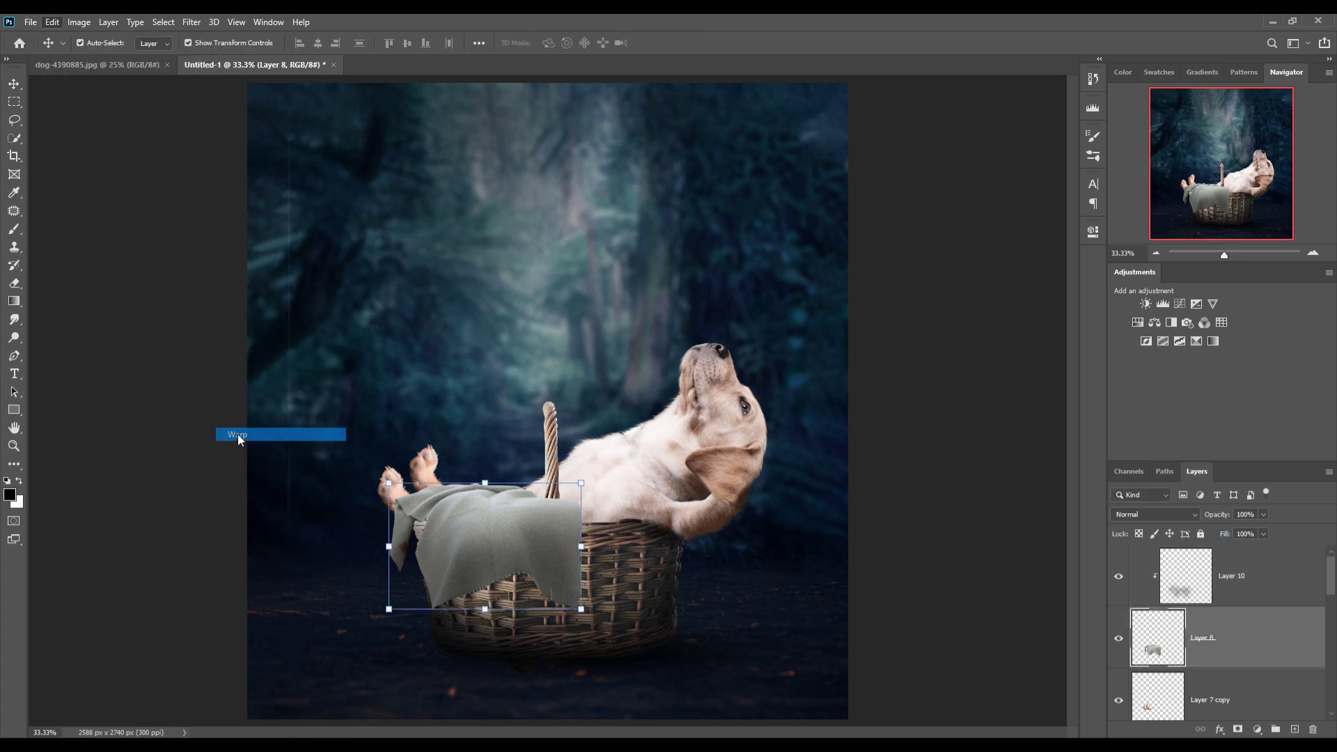
Warp the blanket's corners and top edge over the basket rim and commit
drag(580, 483, 568, 515)
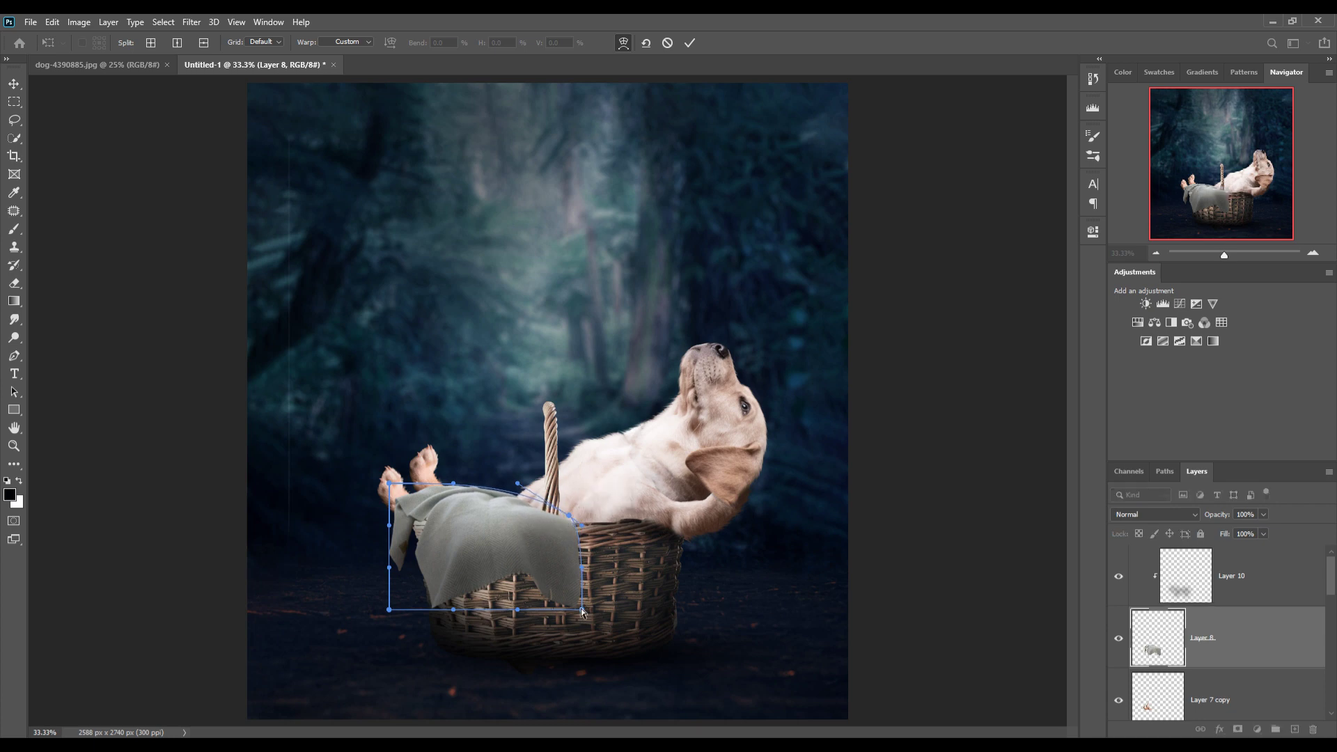
drag(583, 610, 604, 598)
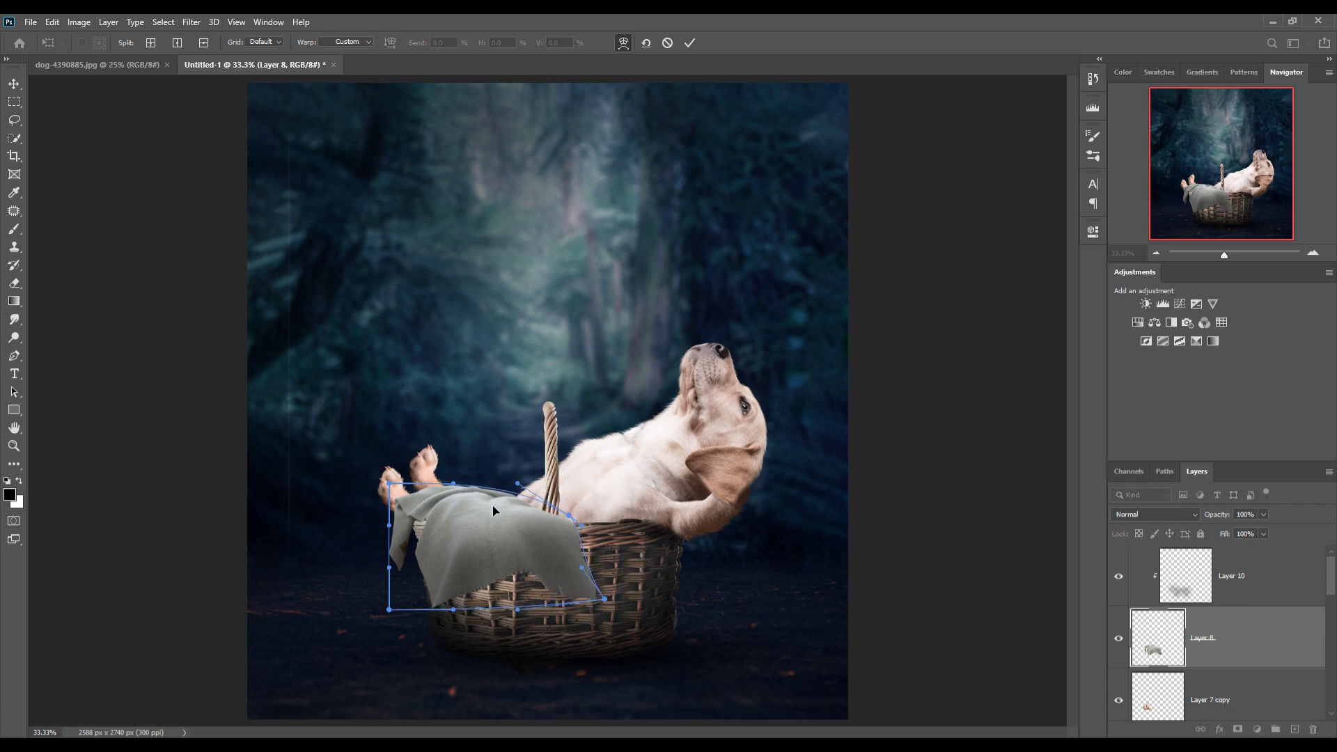
drag(517, 483, 517, 492)
drag(430, 495, 435, 494)
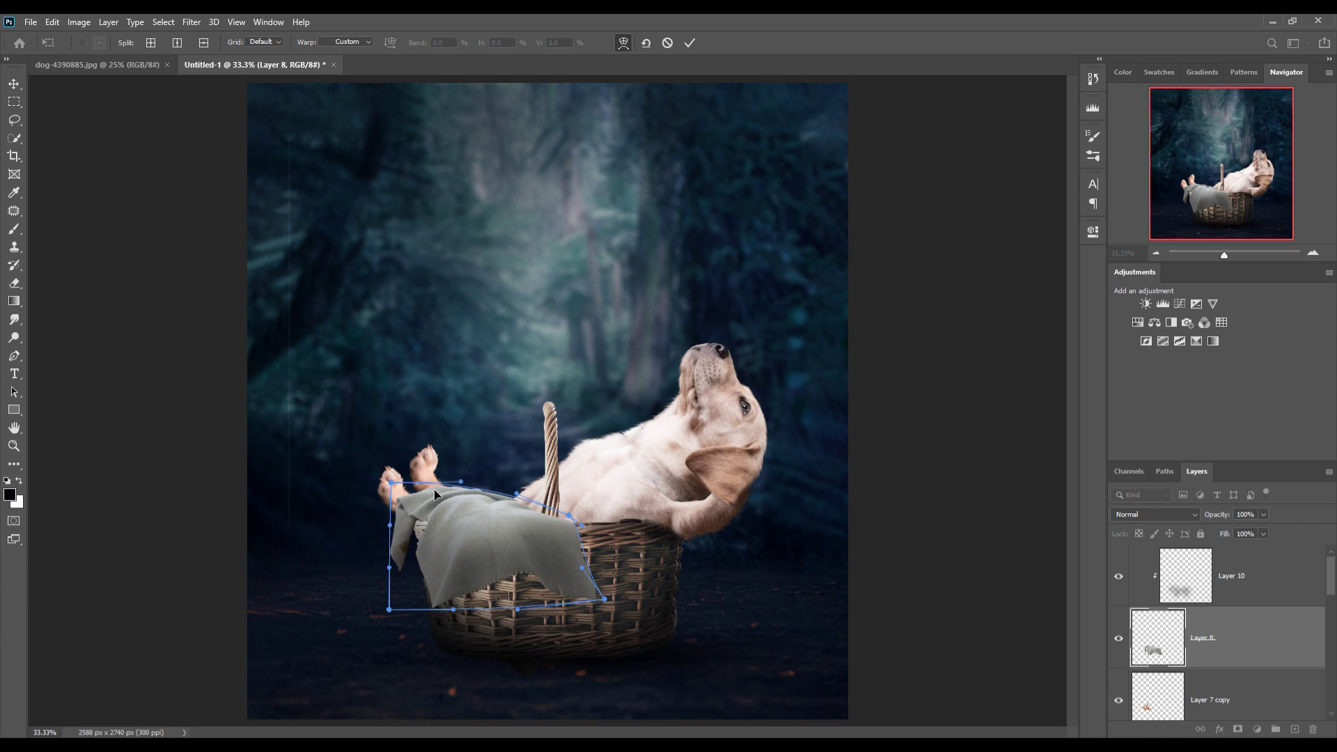
click(688, 44)
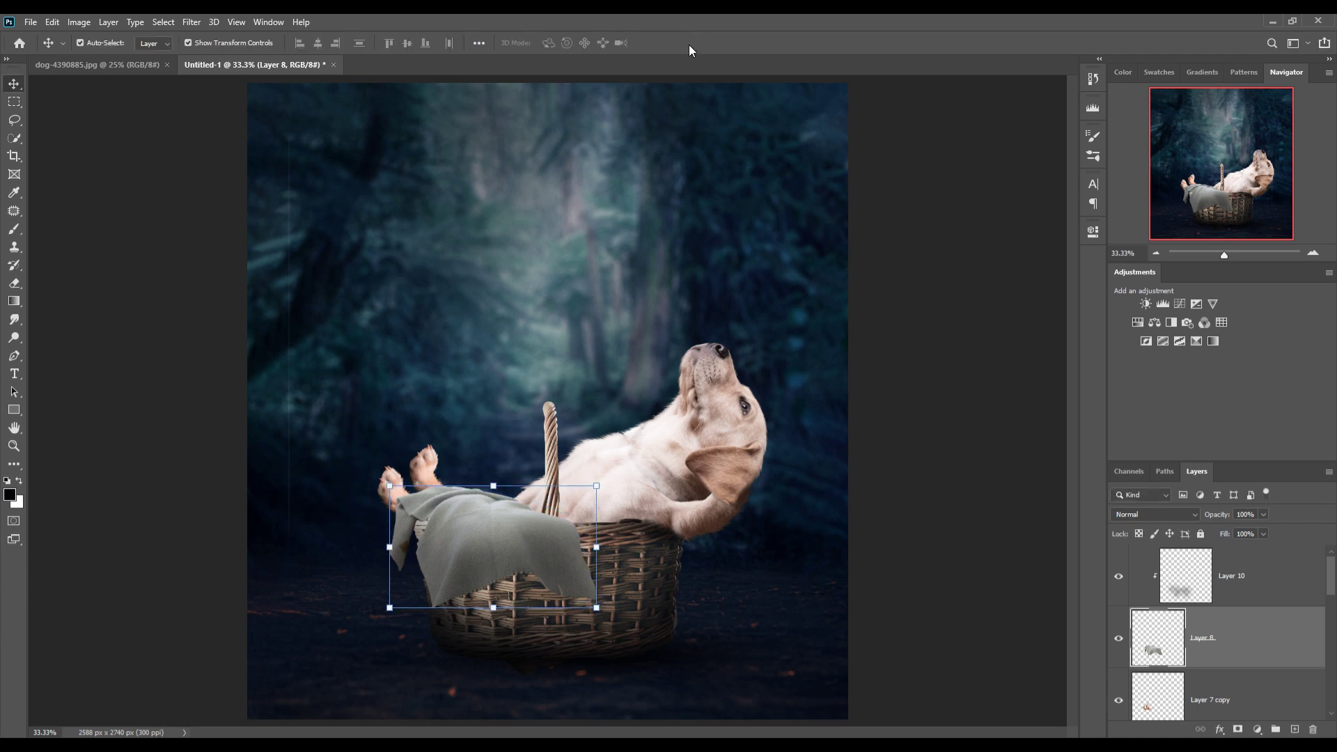
click(614, 460)
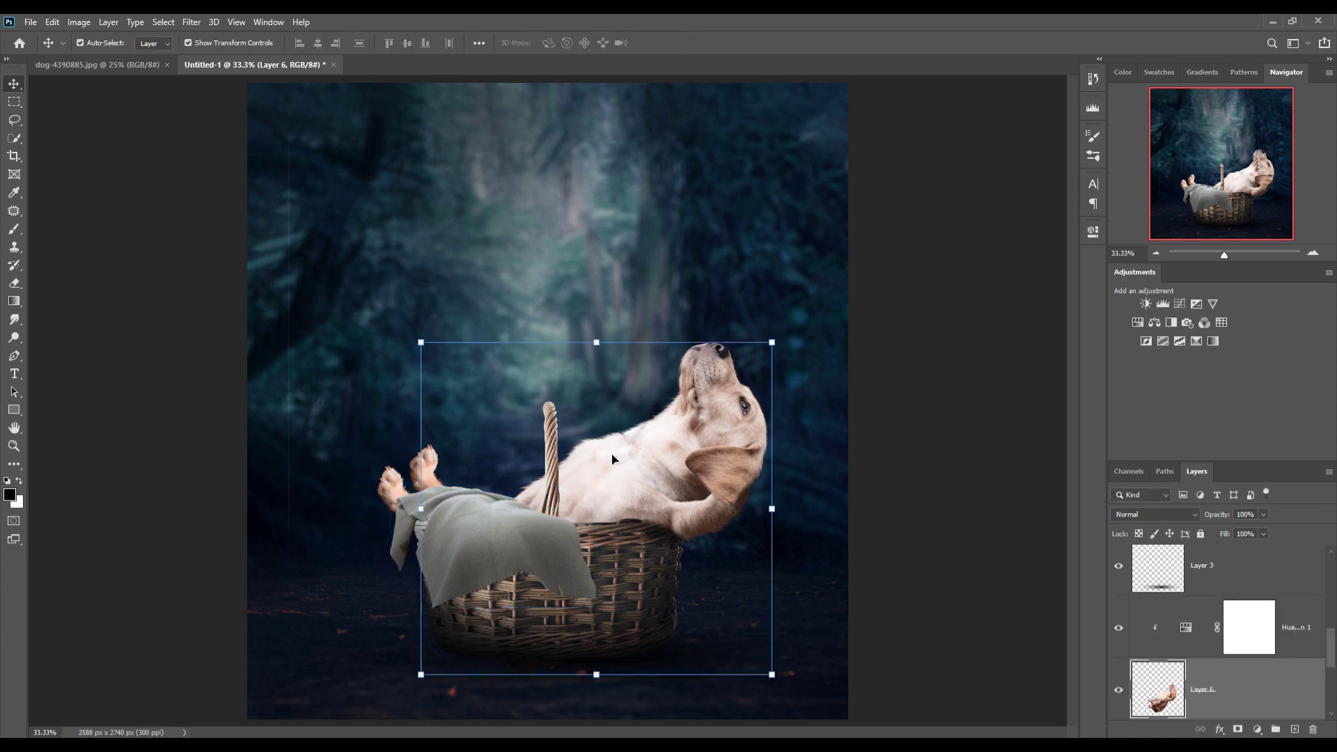
Warp the puppy's body slightly down-right and commit, then select the shadow Layer 3
click(53, 22)
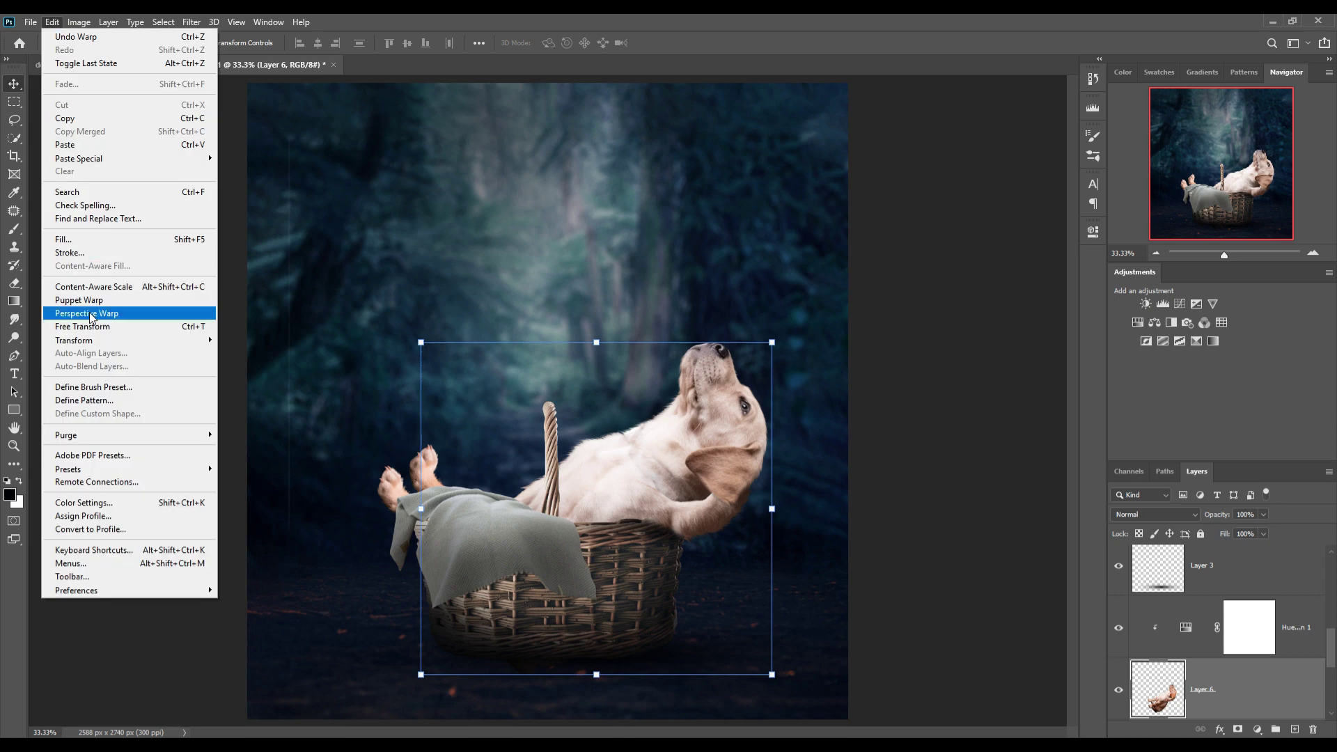
mouse_move(74, 340)
click(238, 434)
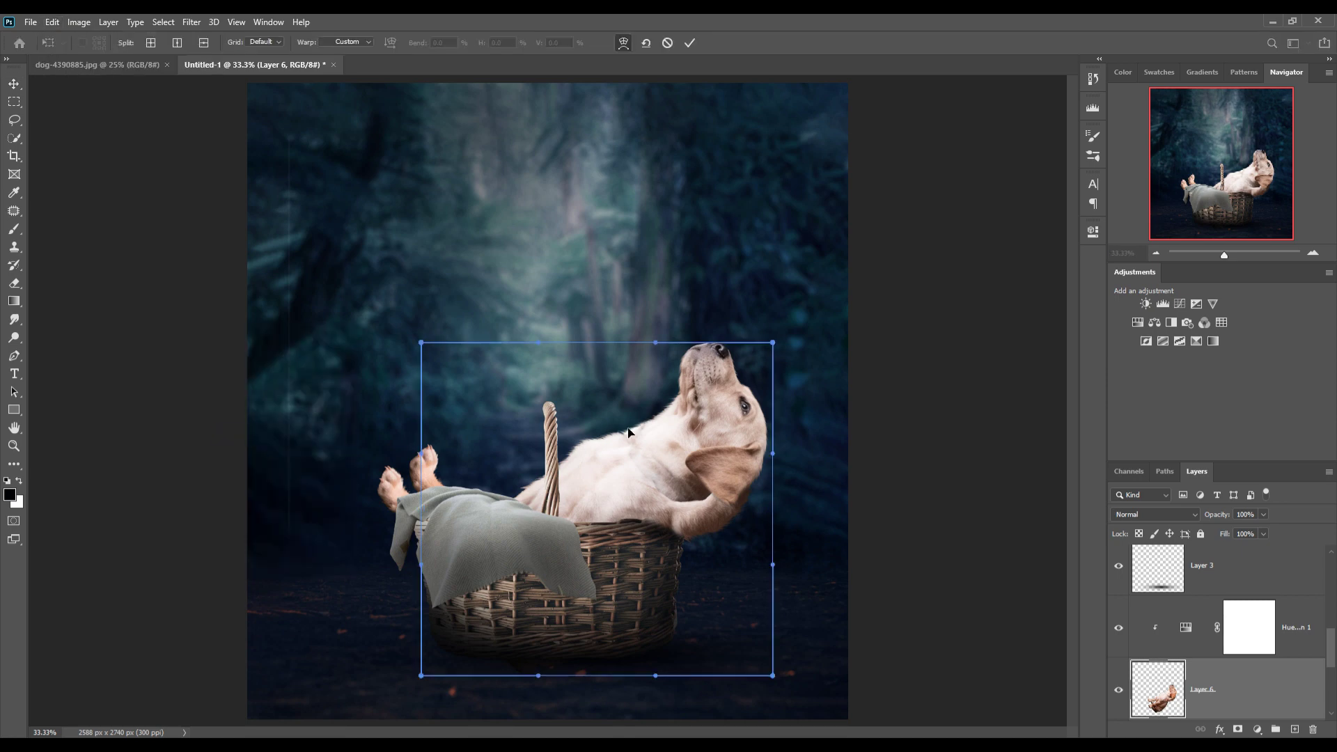
drag(586, 453, 649, 444)
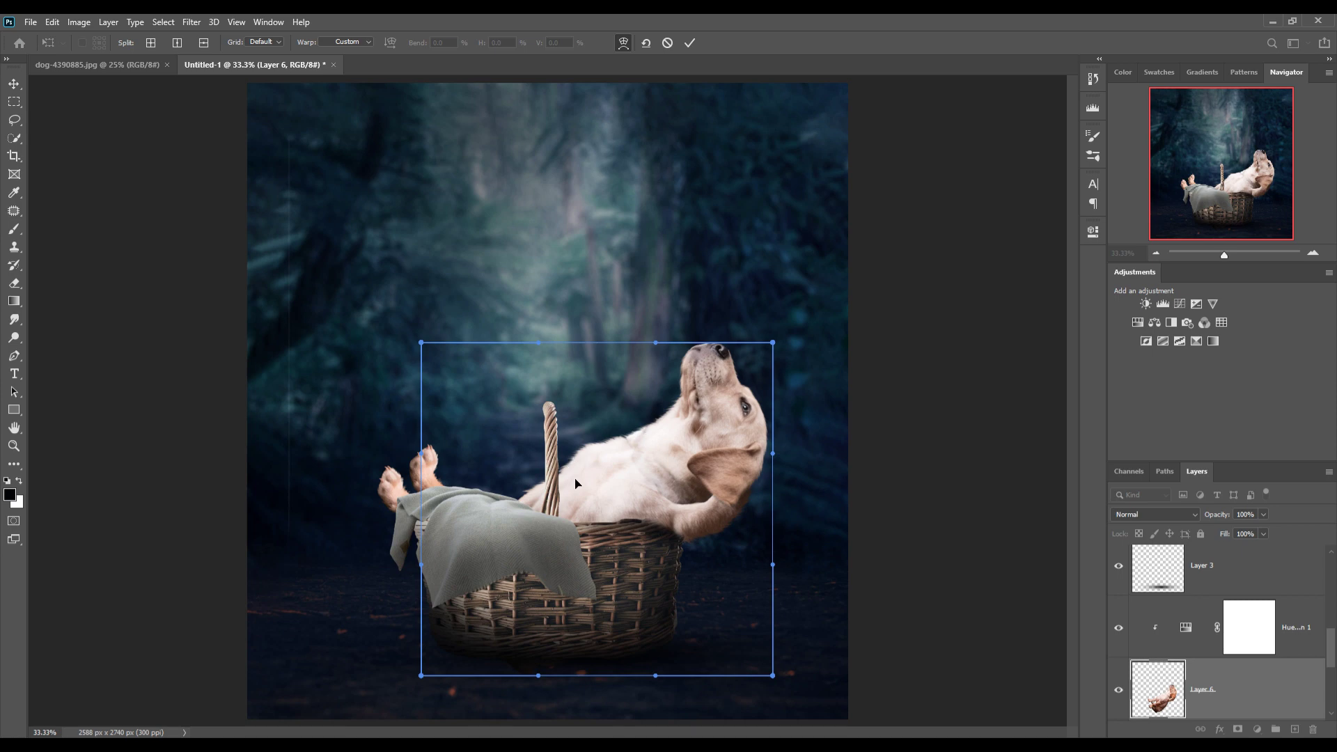
click(689, 44)
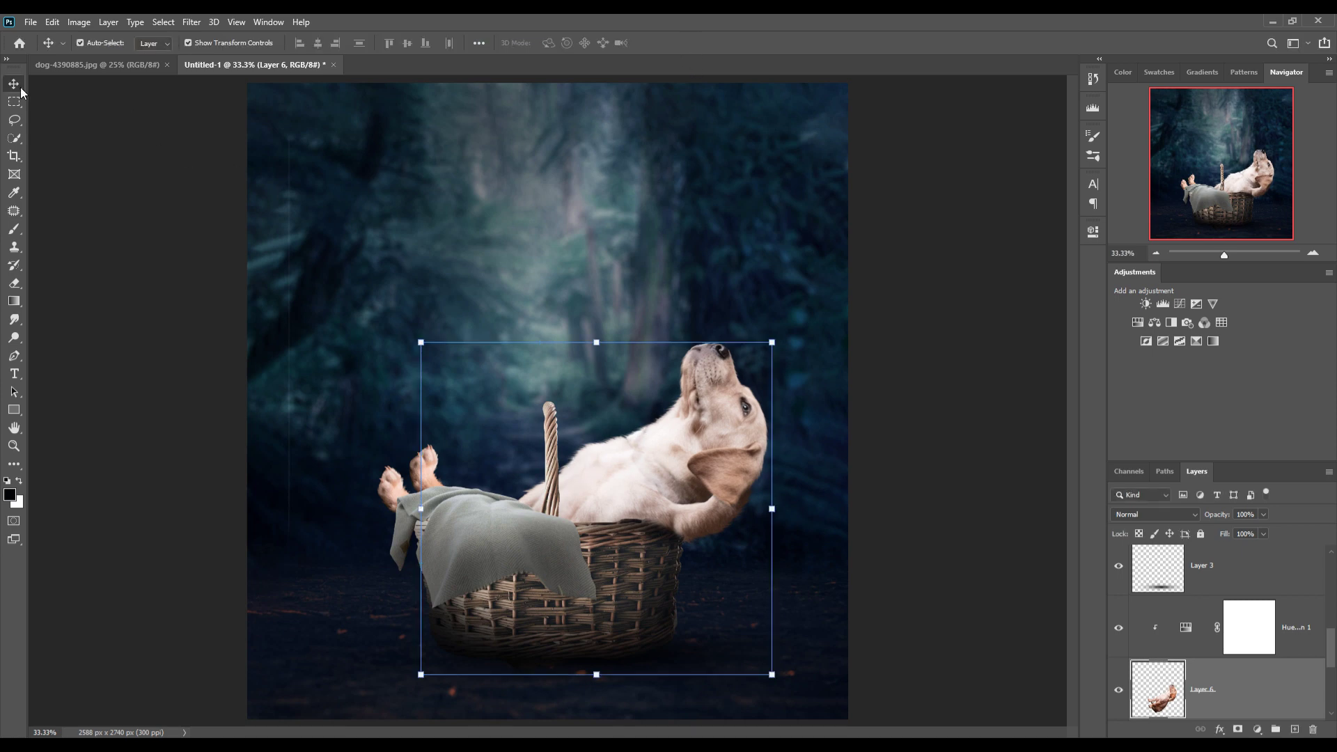
click(1249, 582)
scroll(1250, 581, up, 3)
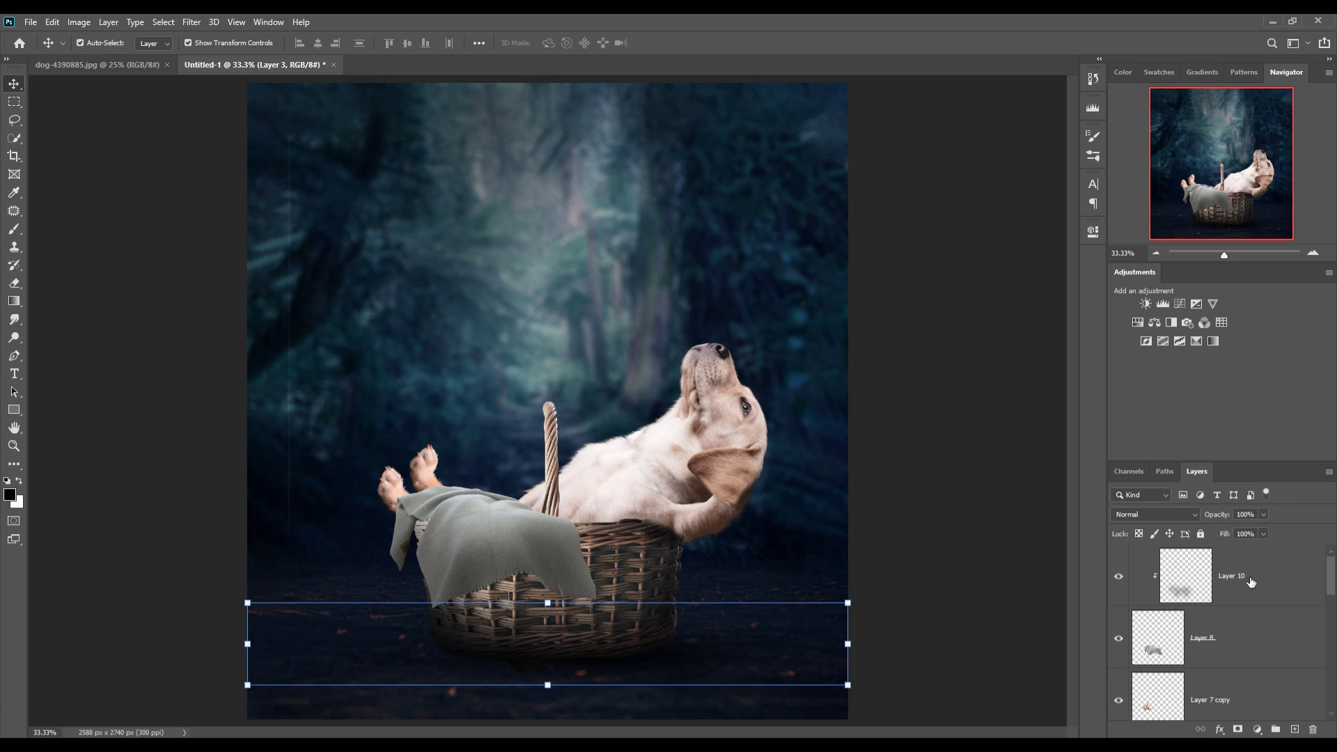
Lasso the top-left blue butterfly from the butterfly PNG and drag it into Untitled-1
click(1253, 581)
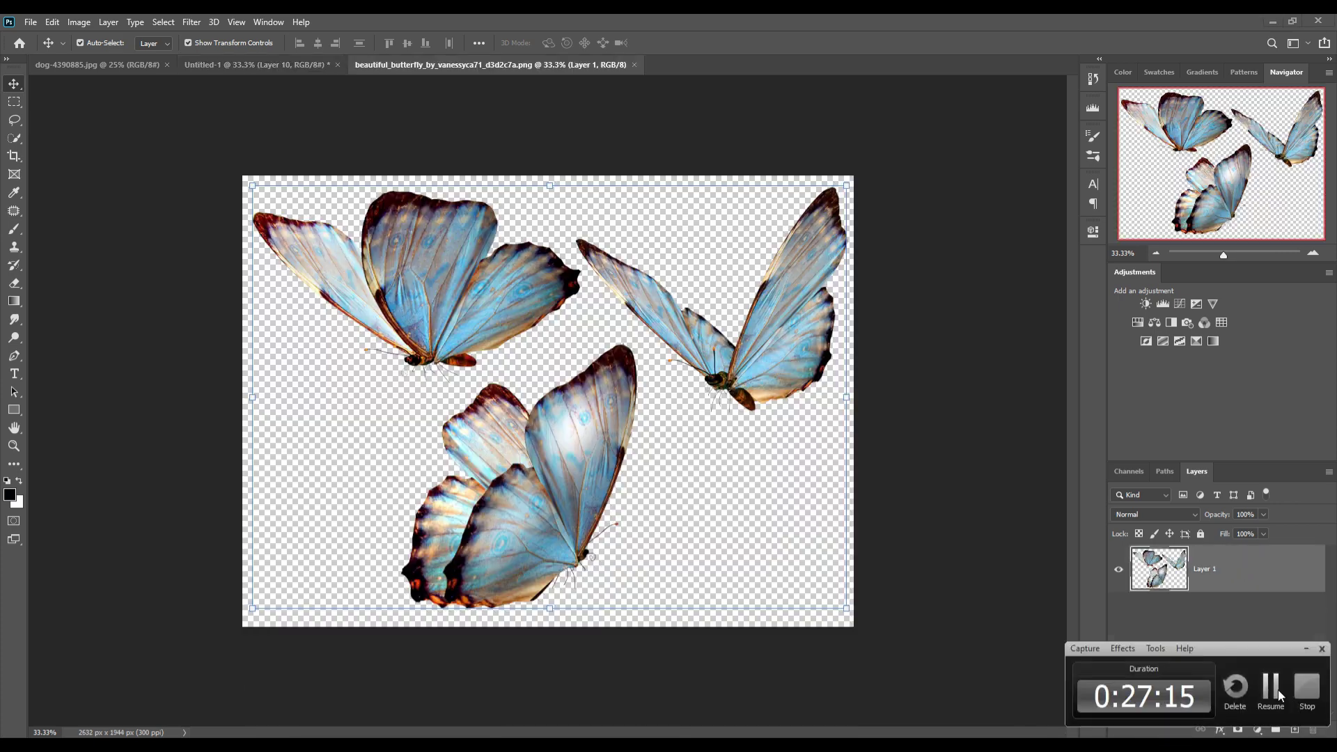
click(12, 122)
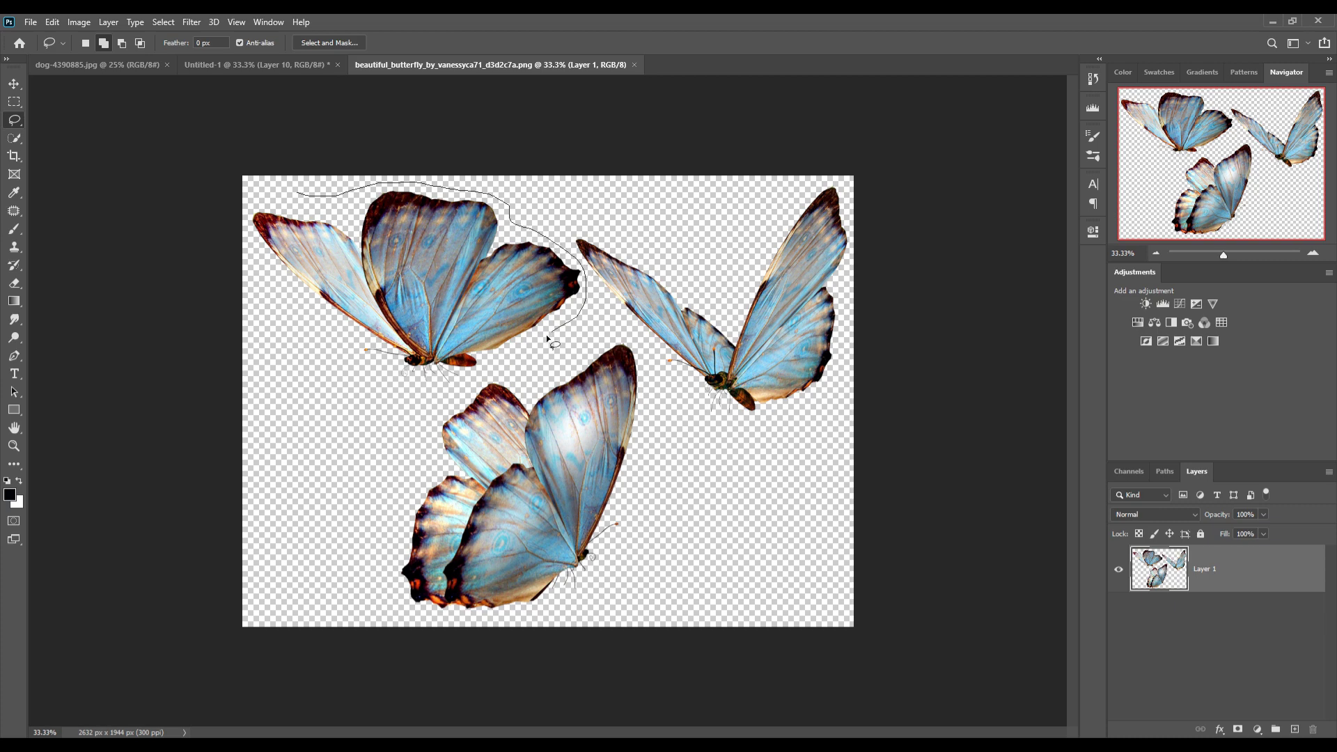
drag(295, 197, 257, 141)
key(v)
mouse_move(462, 69)
mouse_down()
mouse_move(483, 149)
mouse_move(993, 201)
mouse_up()
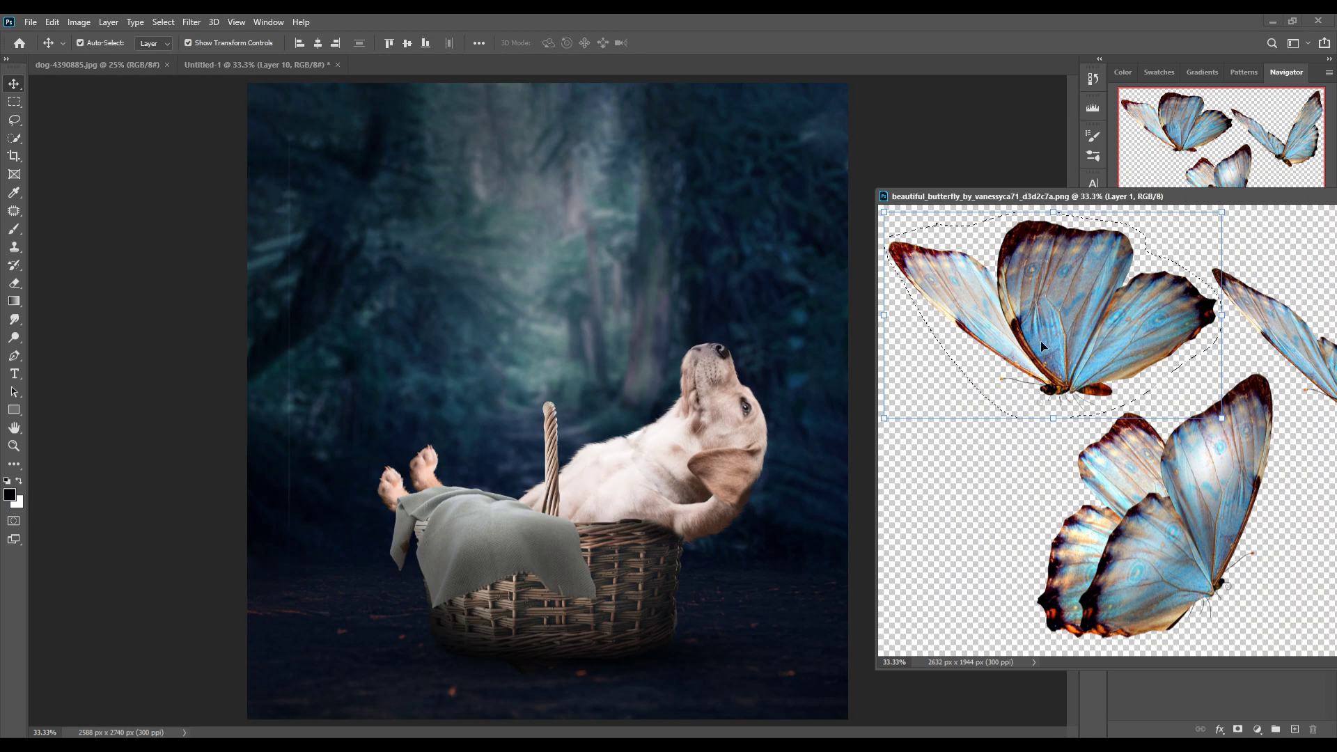
drag(1040, 340, 561, 279)
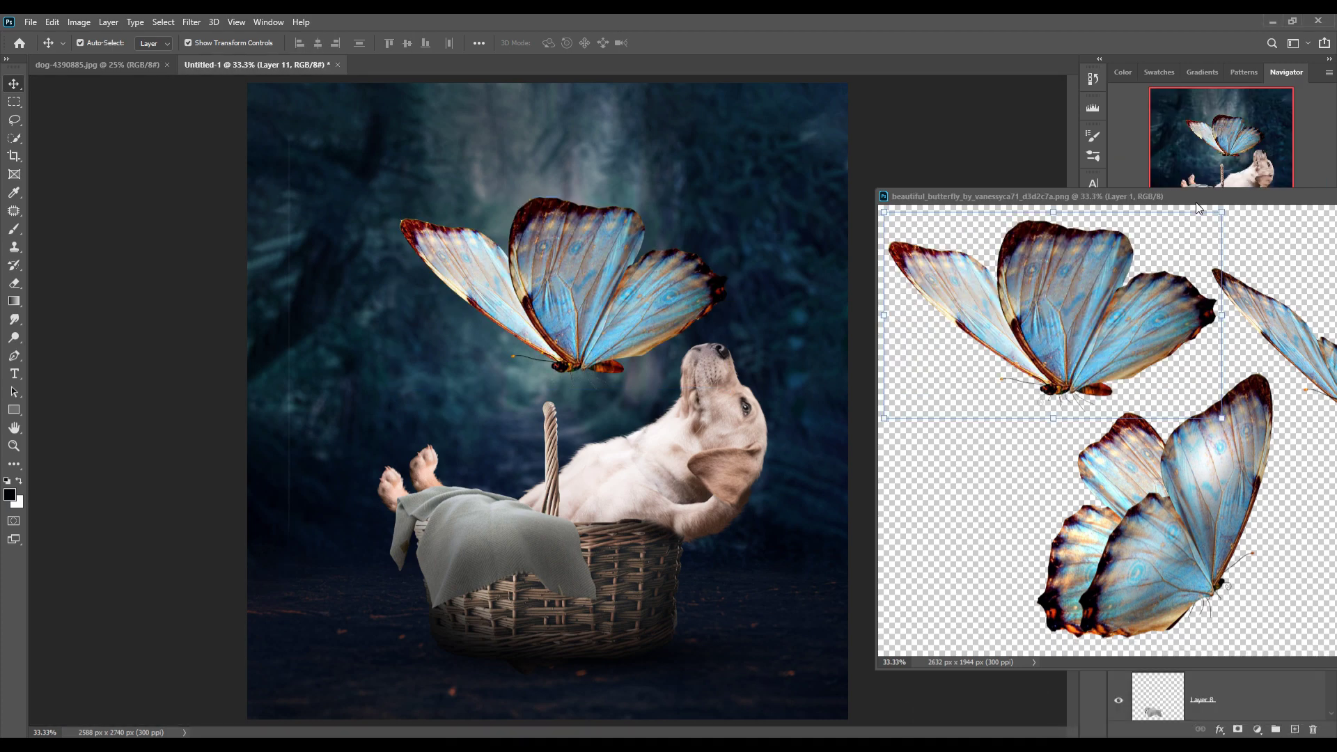
drag(1199, 195, 544, 377)
click(785, 384)
Flip the butterfly horizontally, scale it to about 39.5% and rotate it -7.25° above the puppy
click(52, 21)
mouse_move(73, 340)
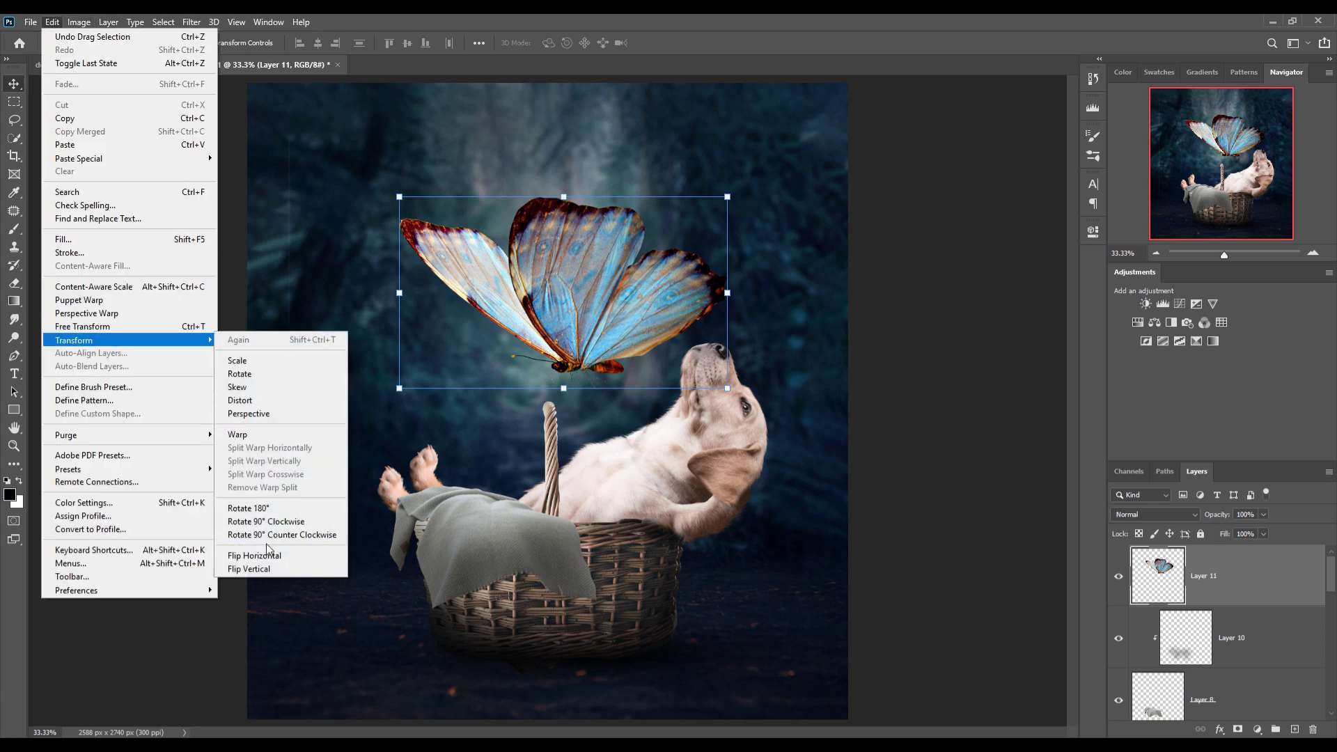
click(268, 555)
mouse_move(733, 204)
mouse_down()
mouse_move(596, 285)
mouse_move(629, 151)
mouse_move(656, 141)
mouse_move(624, 140)
mouse_up()
drag(595, 233, 692, 206)
mouse_move(640, 132)
mouse_down()
mouse_move(613, 145)
mouse_move(595, 196)
mouse_up()
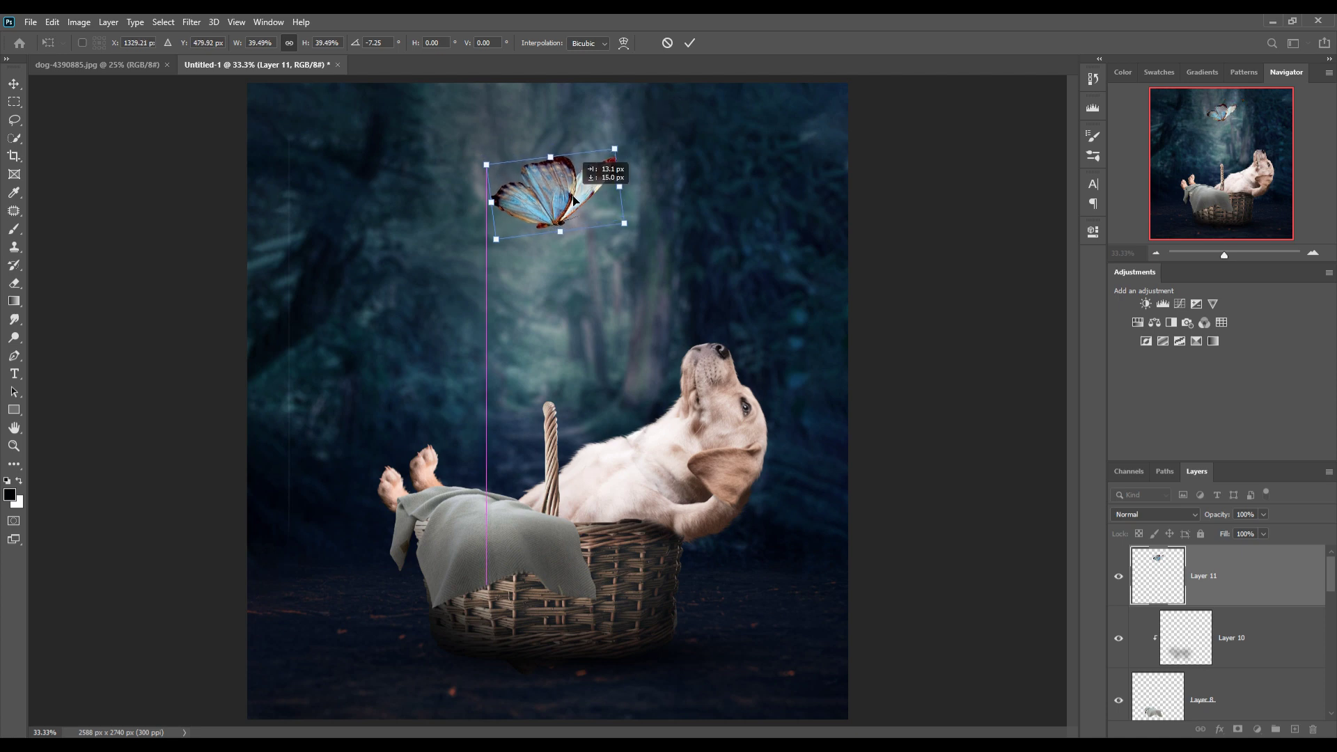
click(690, 43)
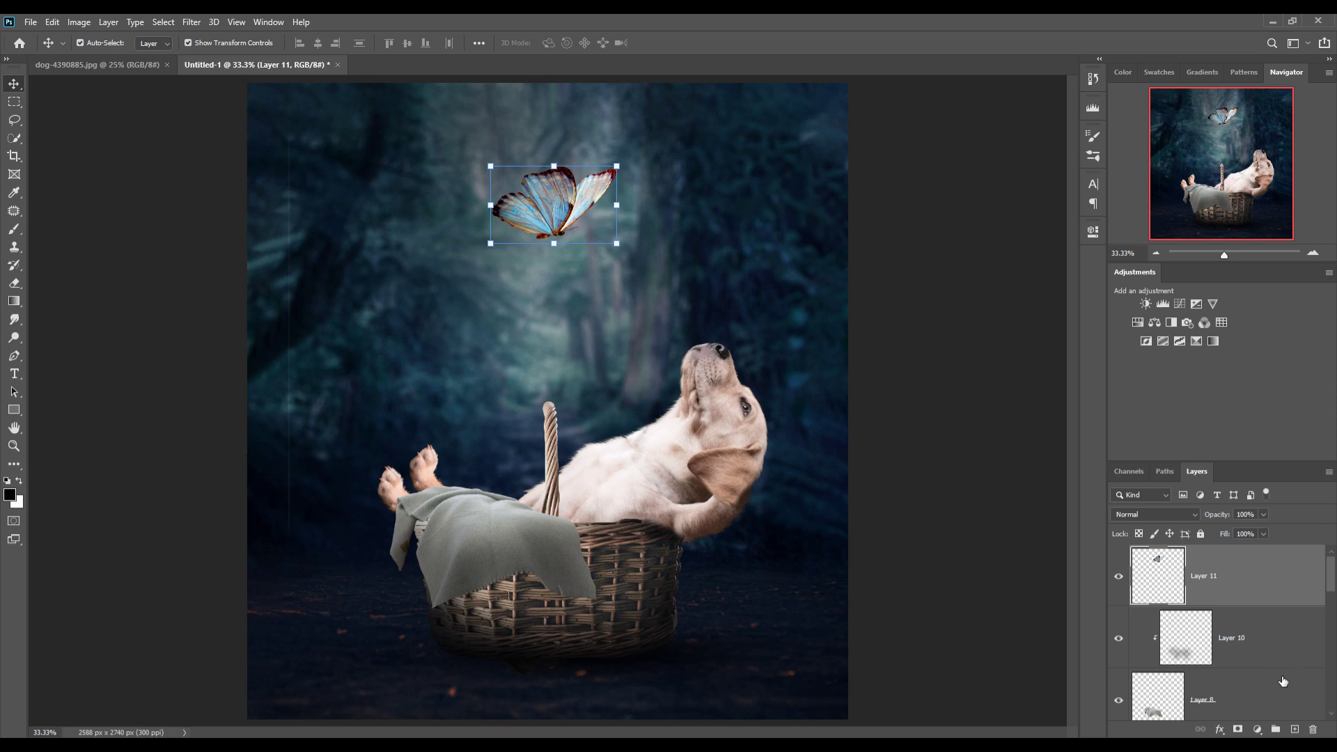
Stretch the forest background Layer 1 slightly wider, to about 101.74%
scroll(1283, 681, down, 2)
scroll(1288, 679, down, 2)
scroll(1298, 677, down, 2)
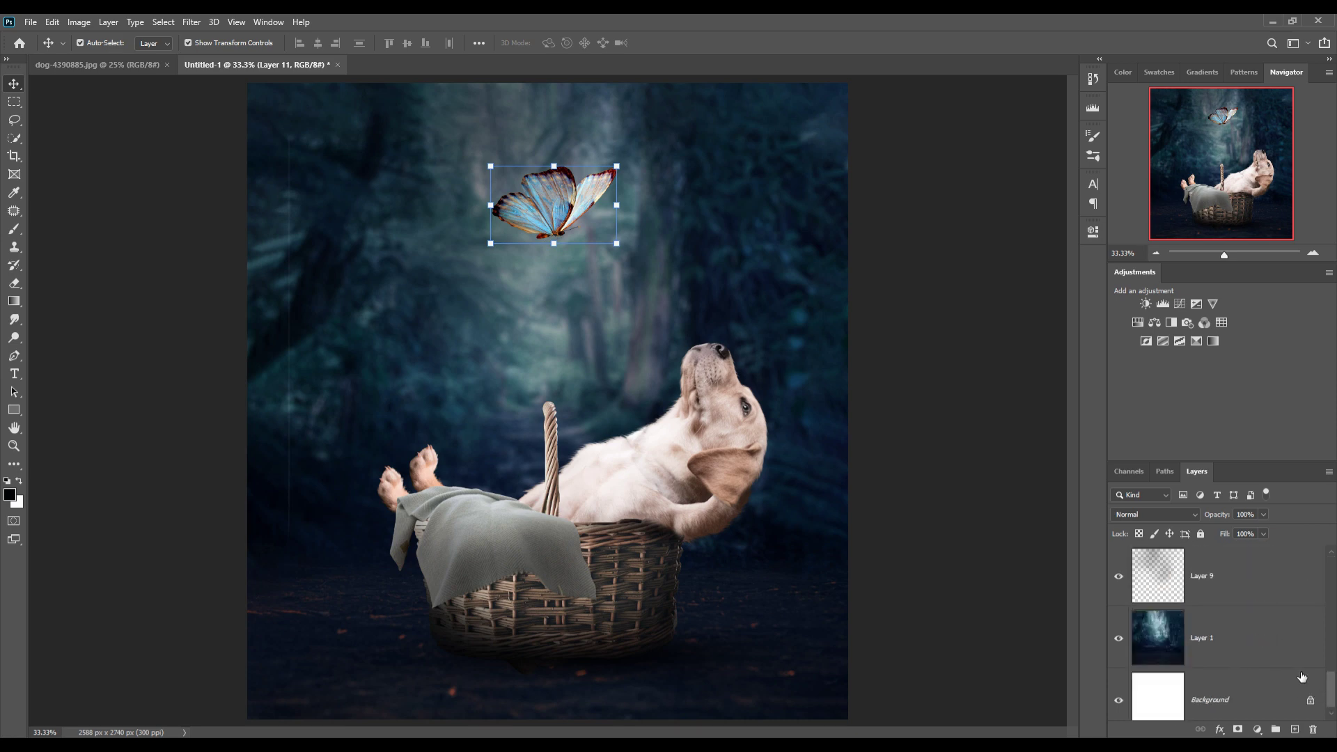
click(1249, 647)
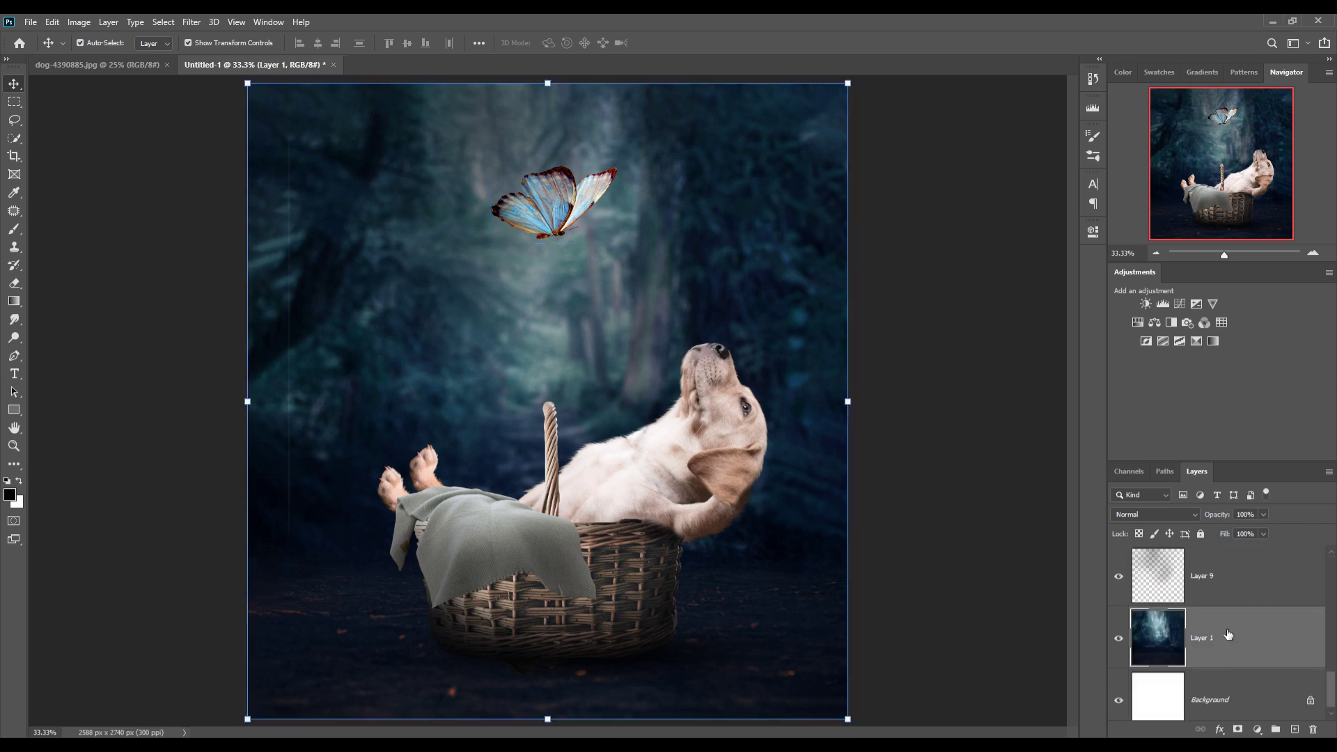
drag(855, 409, 866, 408)
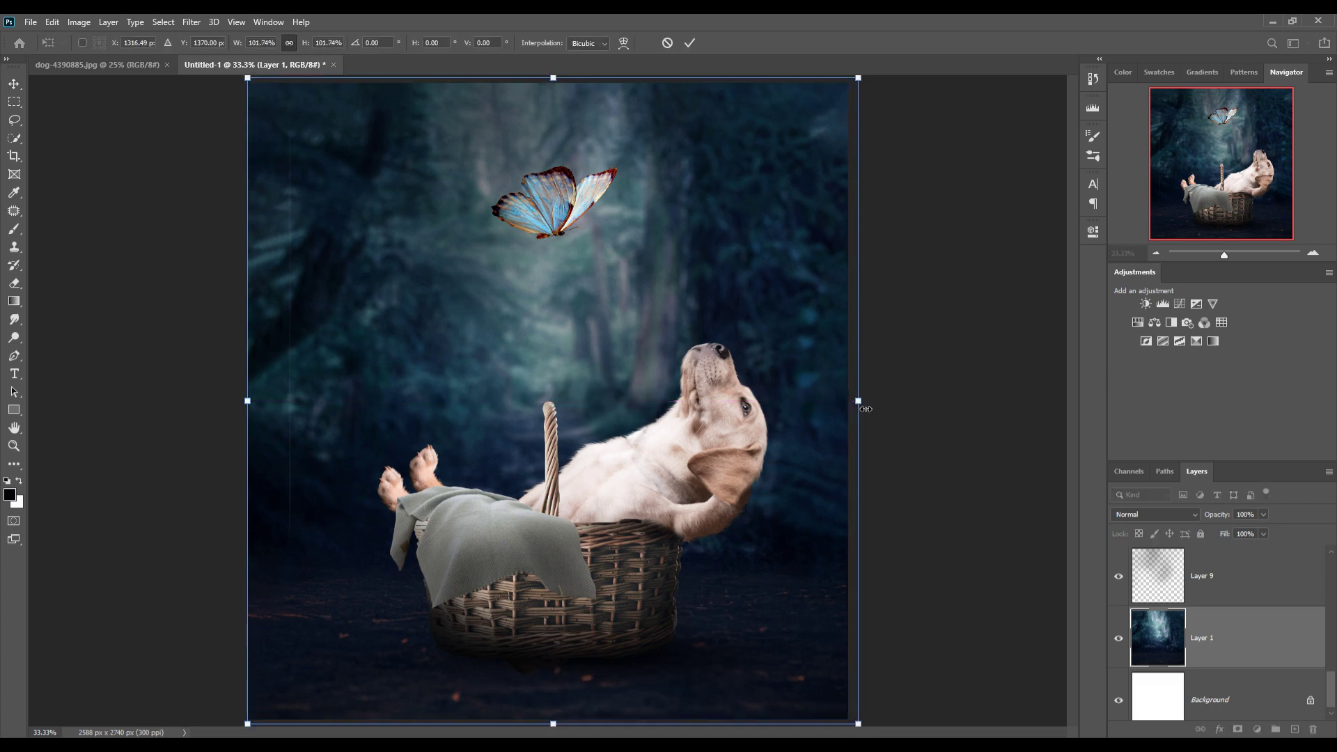
key(Return)
Crop outward with Content-Aware fill to enlarge the canvas to 2834 × 2923 px
click(14, 156)
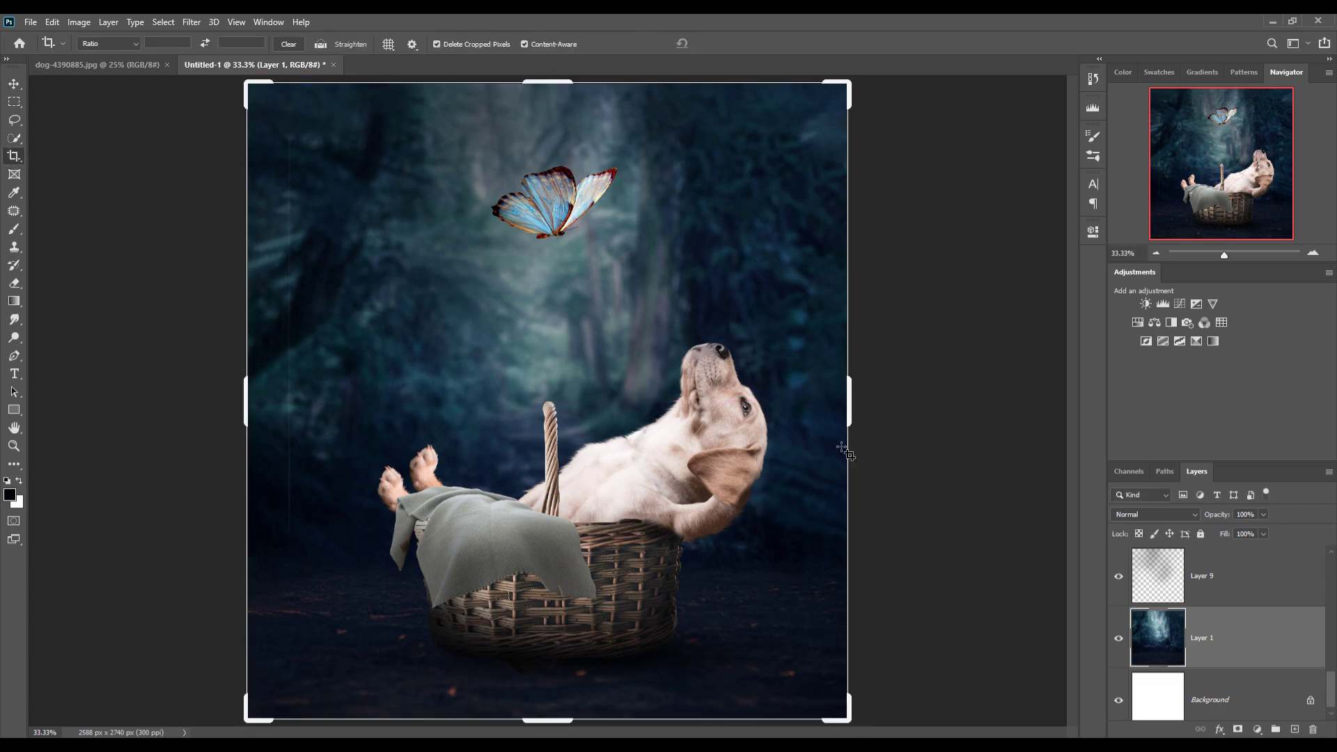
drag(856, 397, 877, 398)
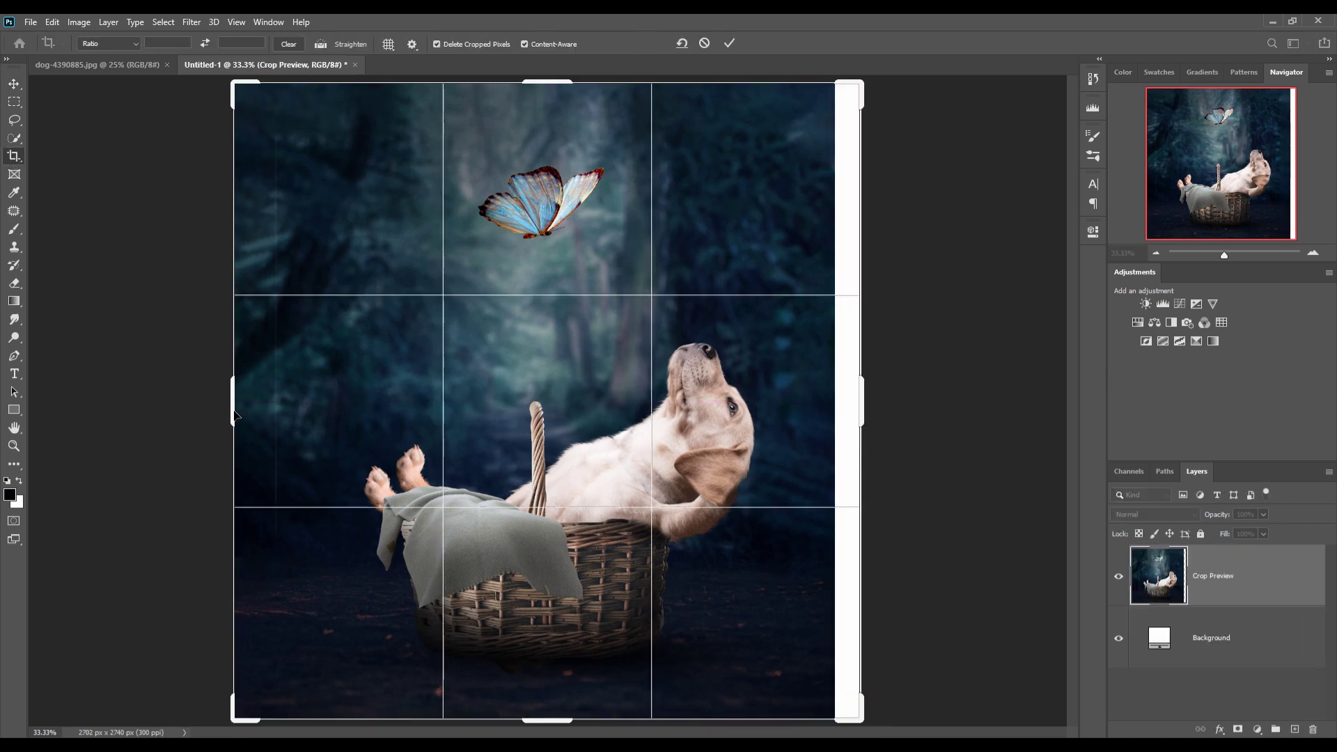
drag(235, 416, 218, 416)
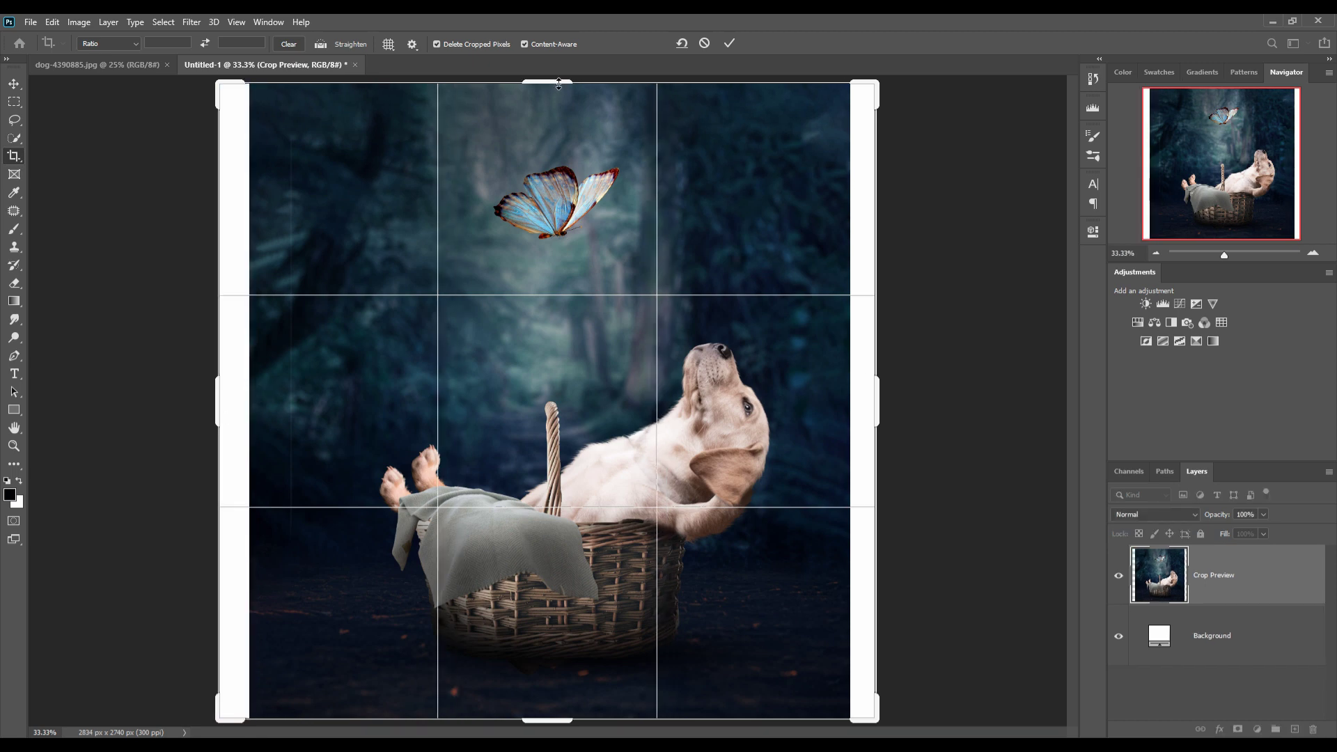
drag(559, 83, 600, 154)
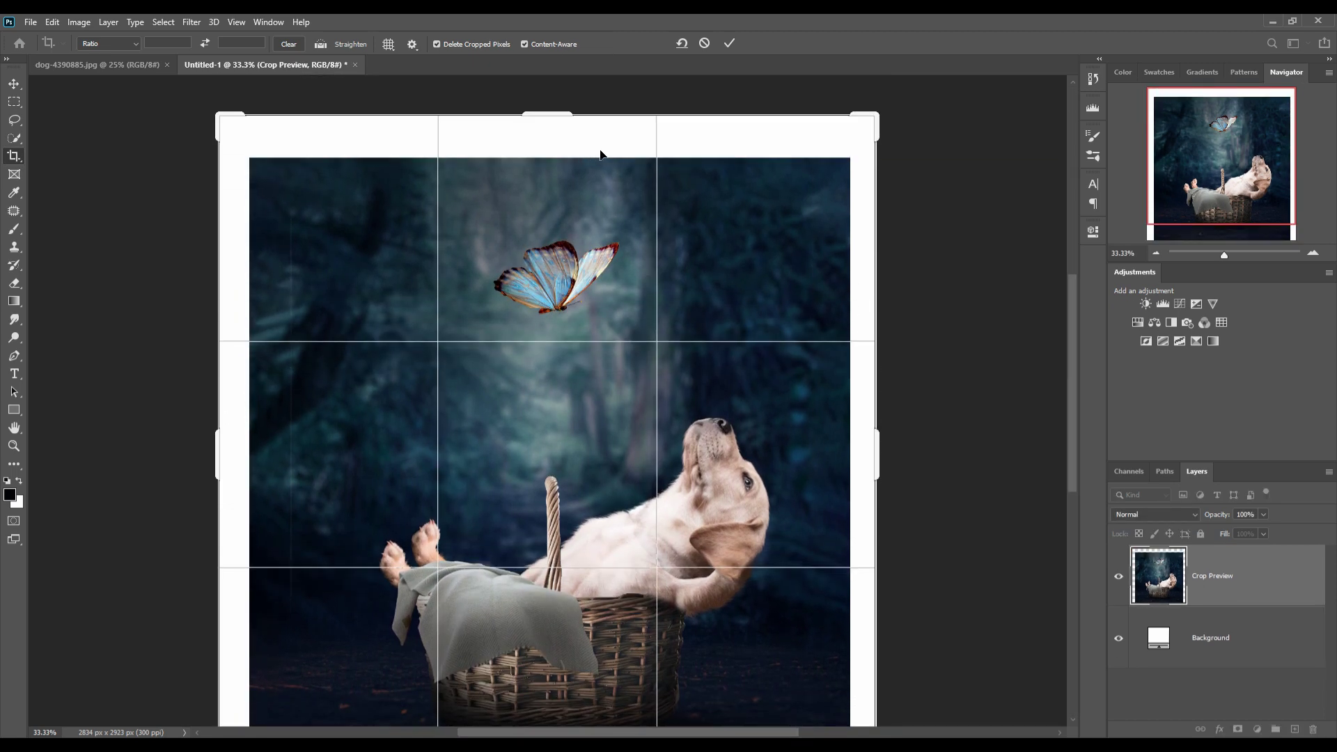
click(730, 44)
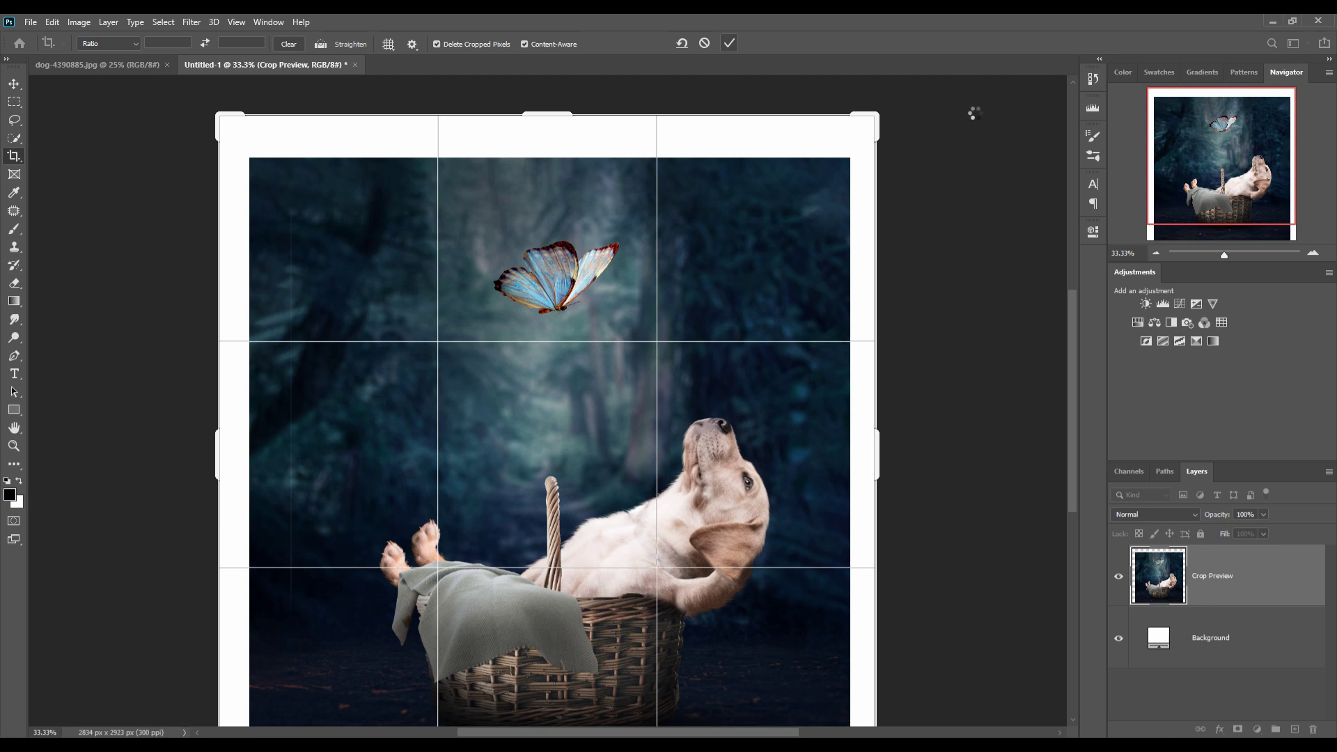
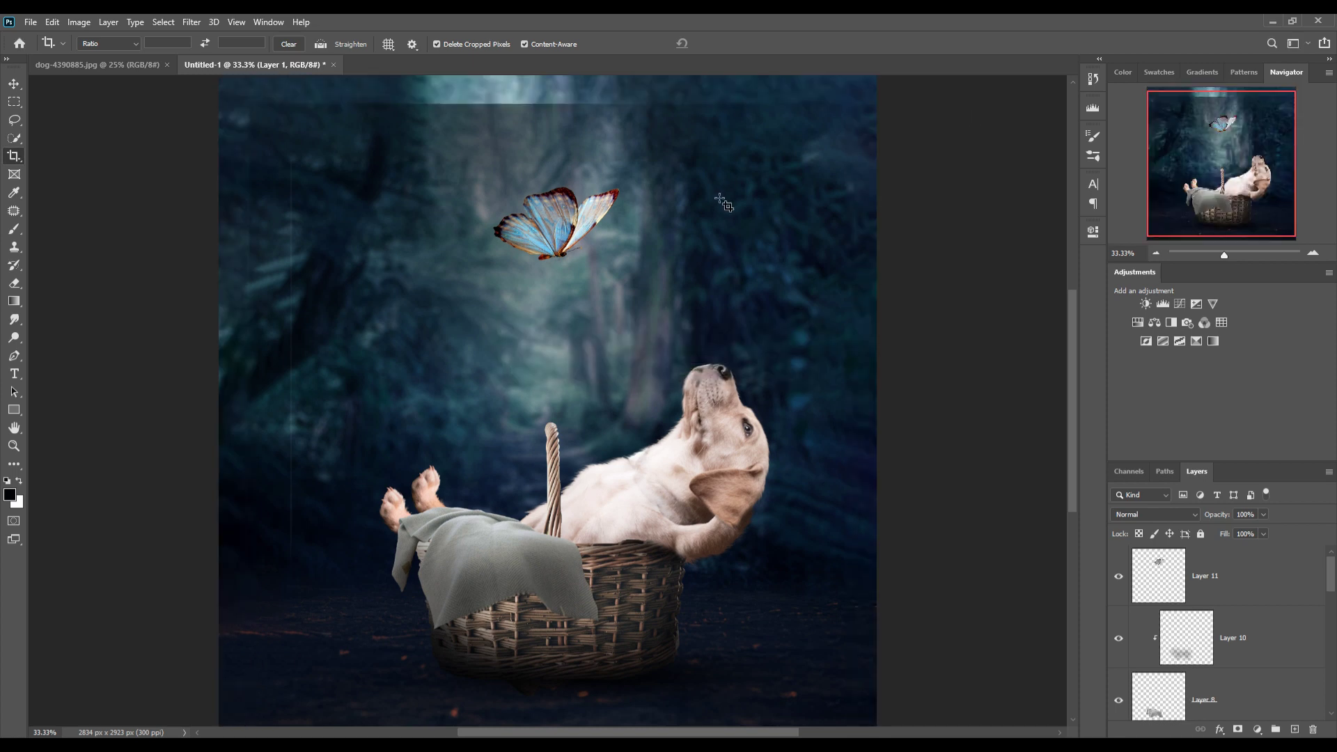
Select Layer 9 with the Brush tool and set the foreground colour to #13191c
scroll(1301, 618, down, 2)
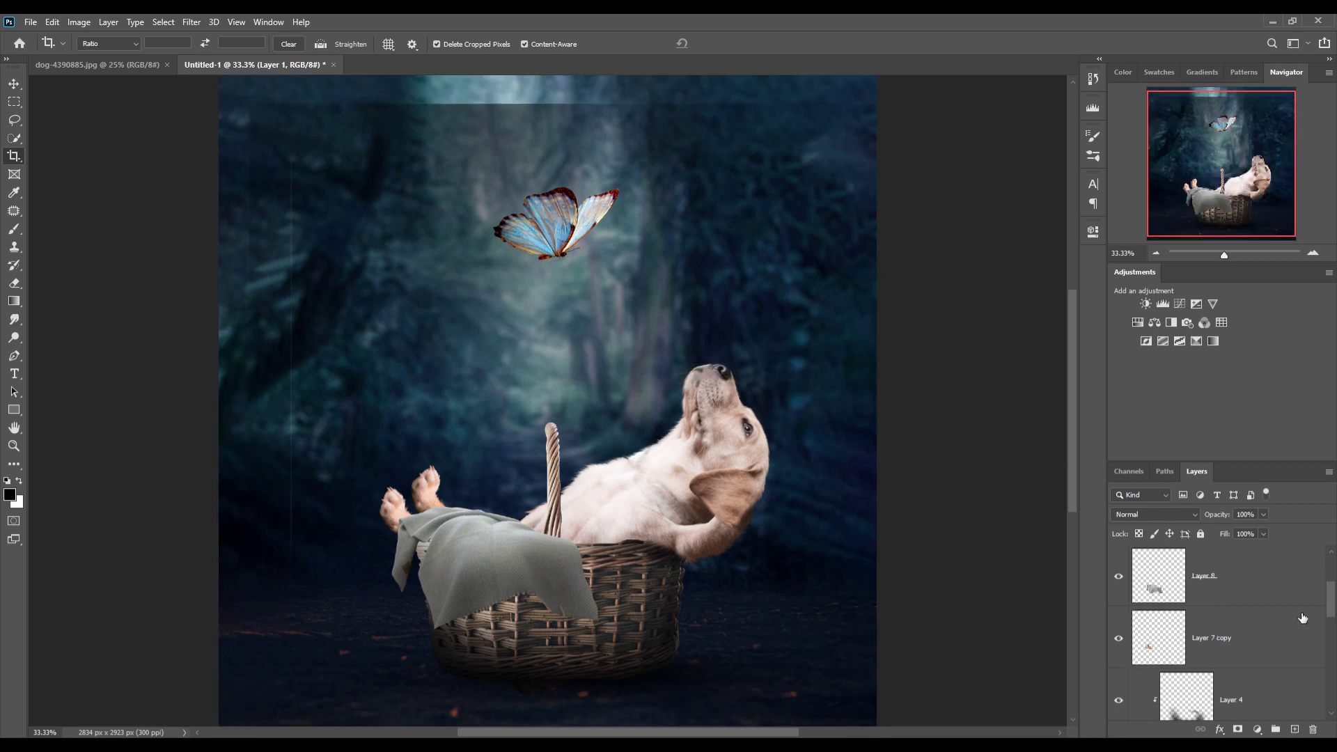
scroll(1302, 618, down, 3)
scroll(1302, 617, down, 2)
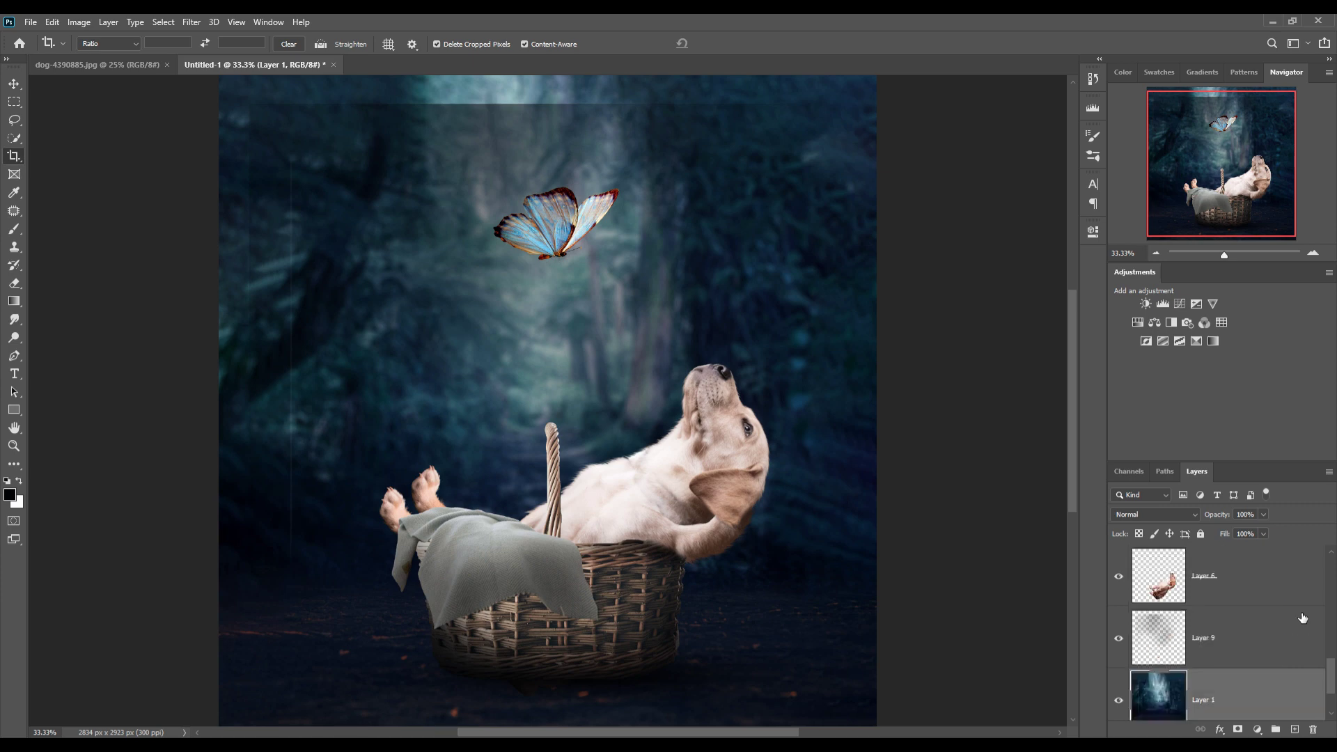
click(1163, 635)
click(13, 229)
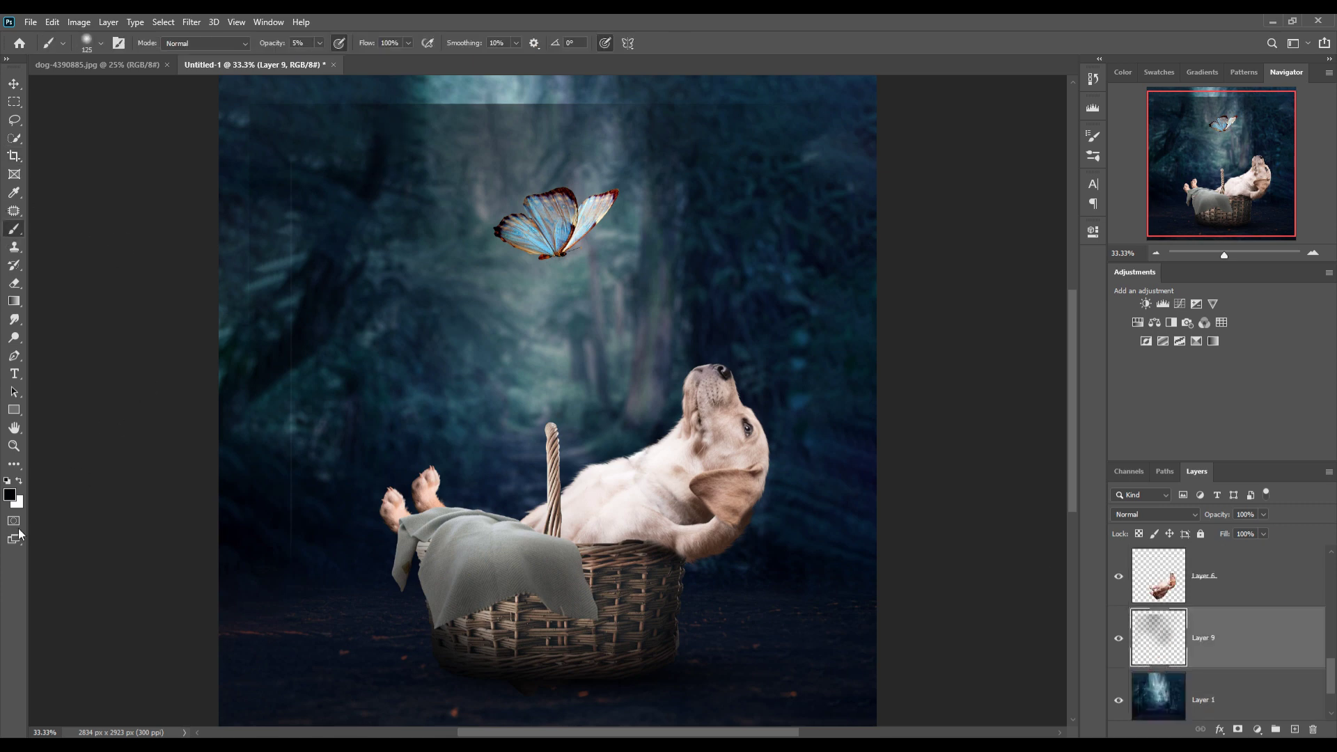
click(10, 495)
click(554, 155)
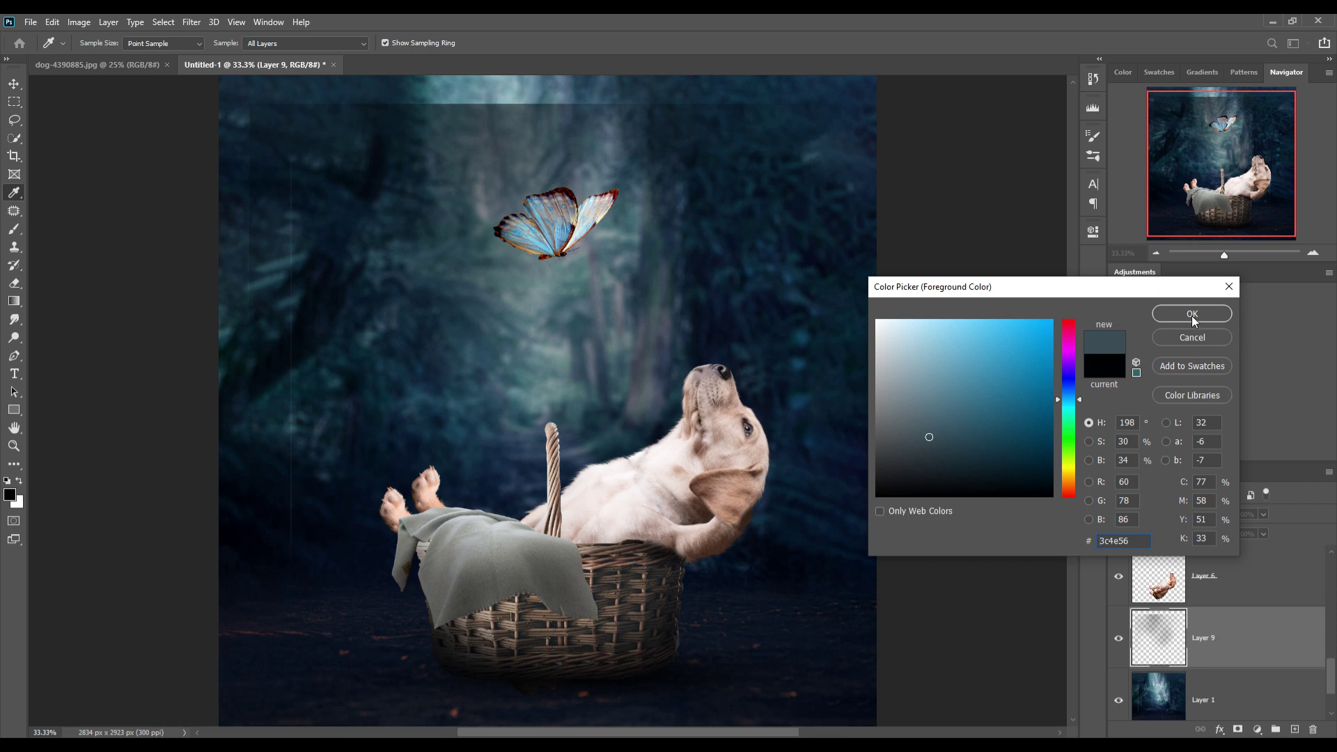
click(933, 480)
click(1175, 316)
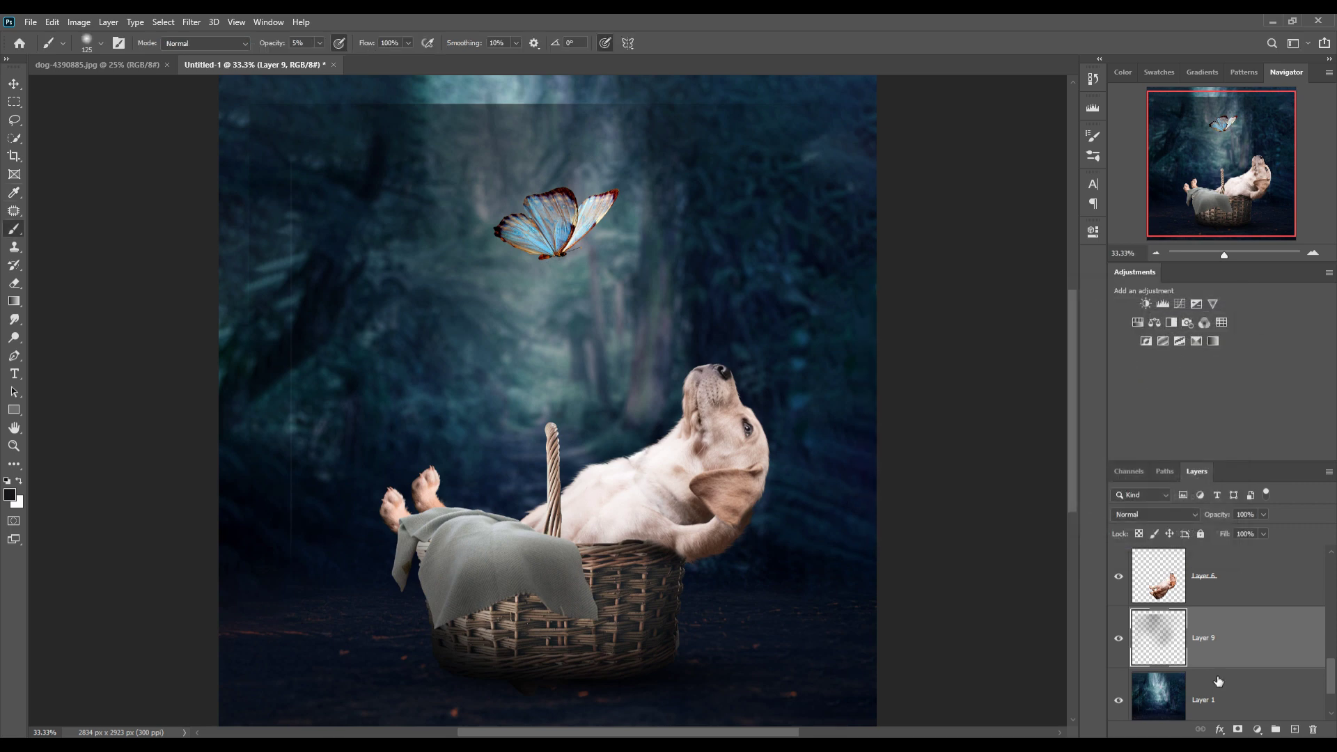
Free Transform Layer 9 slightly larger so it covers the whole canvas
click(14, 83)
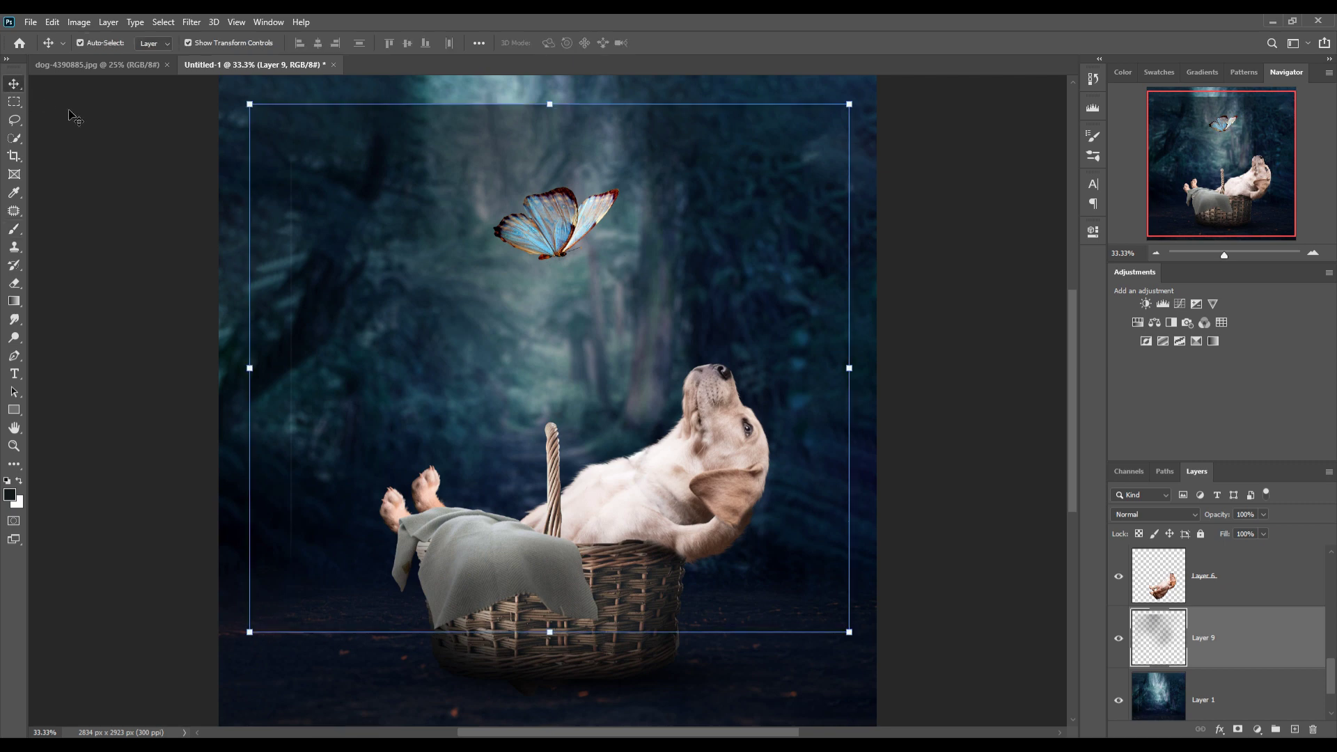
drag(557, 108, 549, 113)
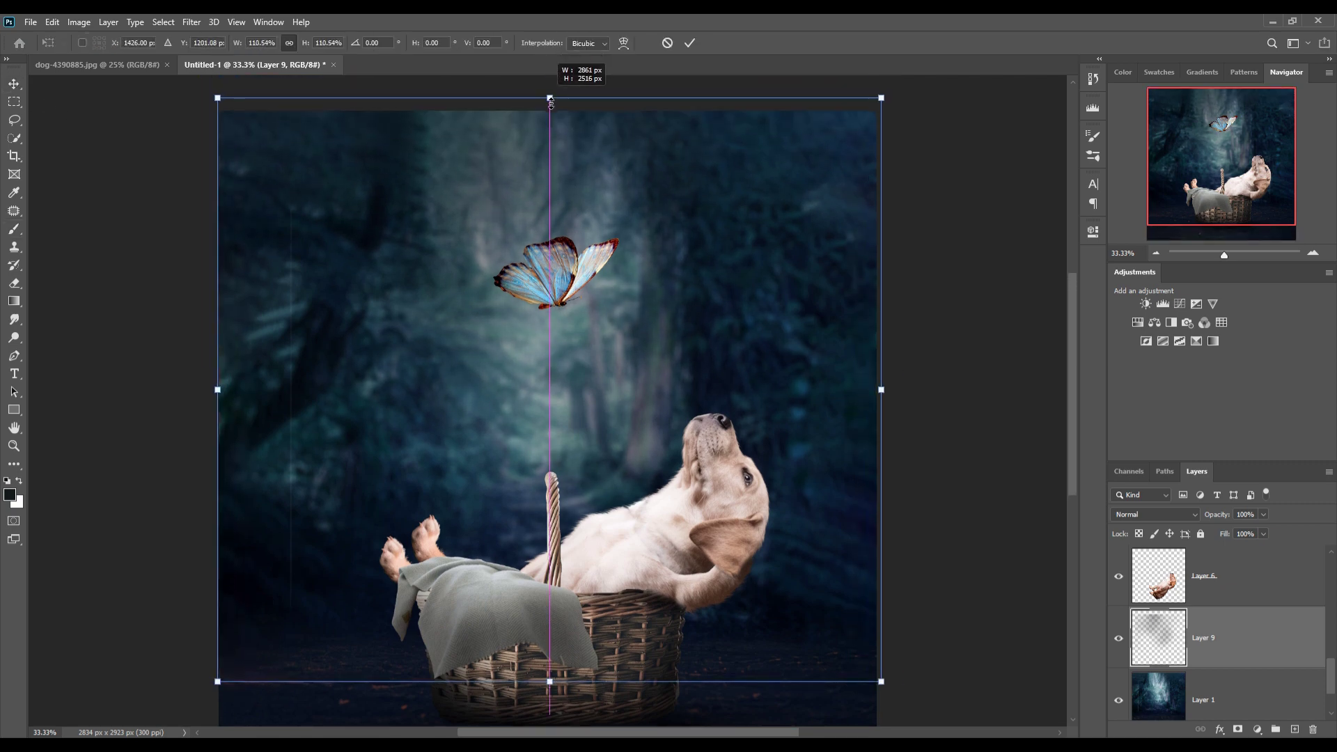
drag(229, 403, 222, 403)
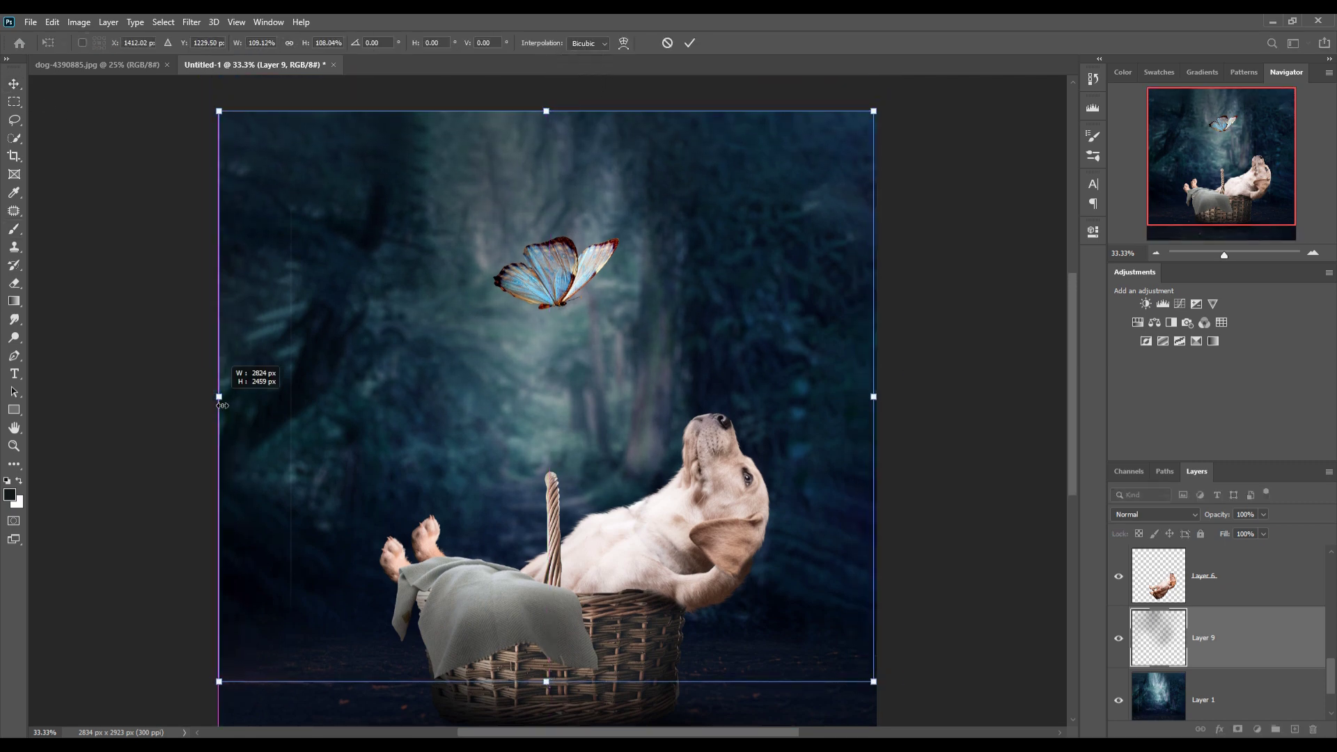
drag(883, 402, 885, 401)
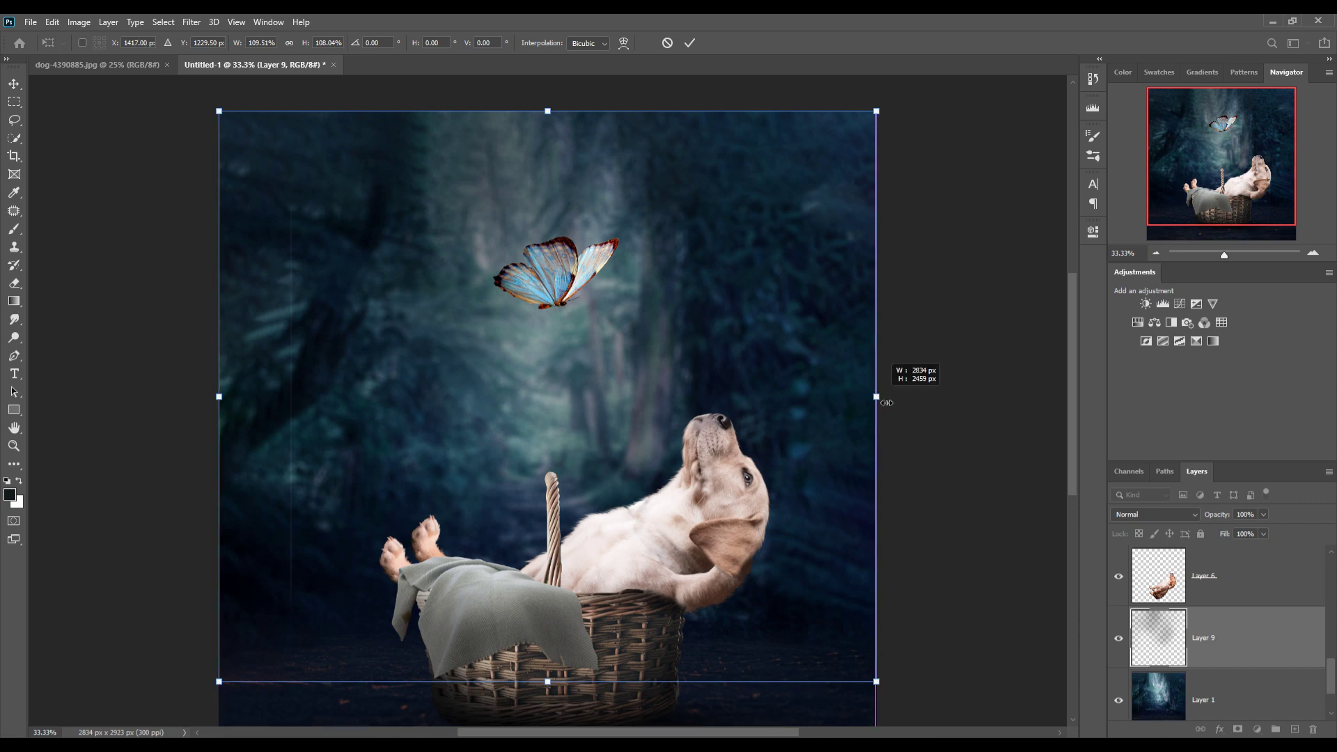
click(689, 43)
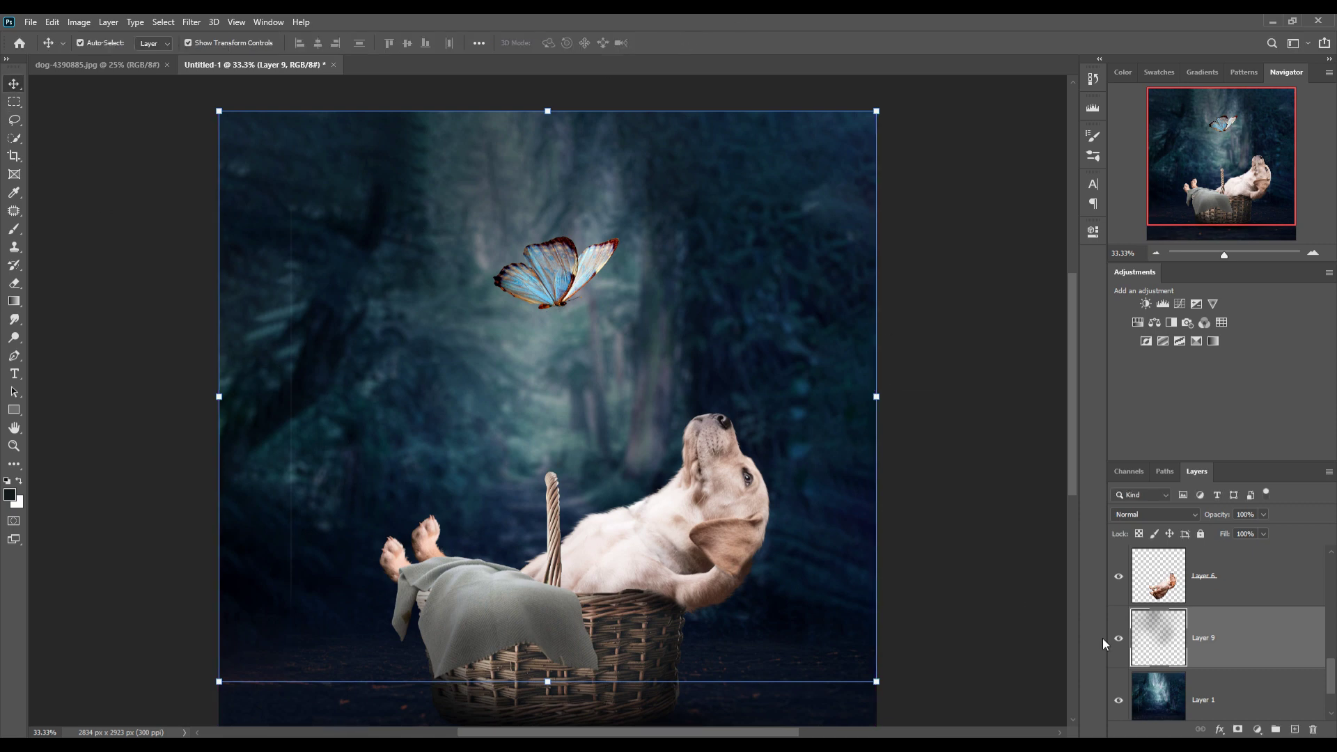
On Layer 1, lasso the left vertical streak, Content-Aware Fill it, and deselect
click(1203, 700)
click(14, 119)
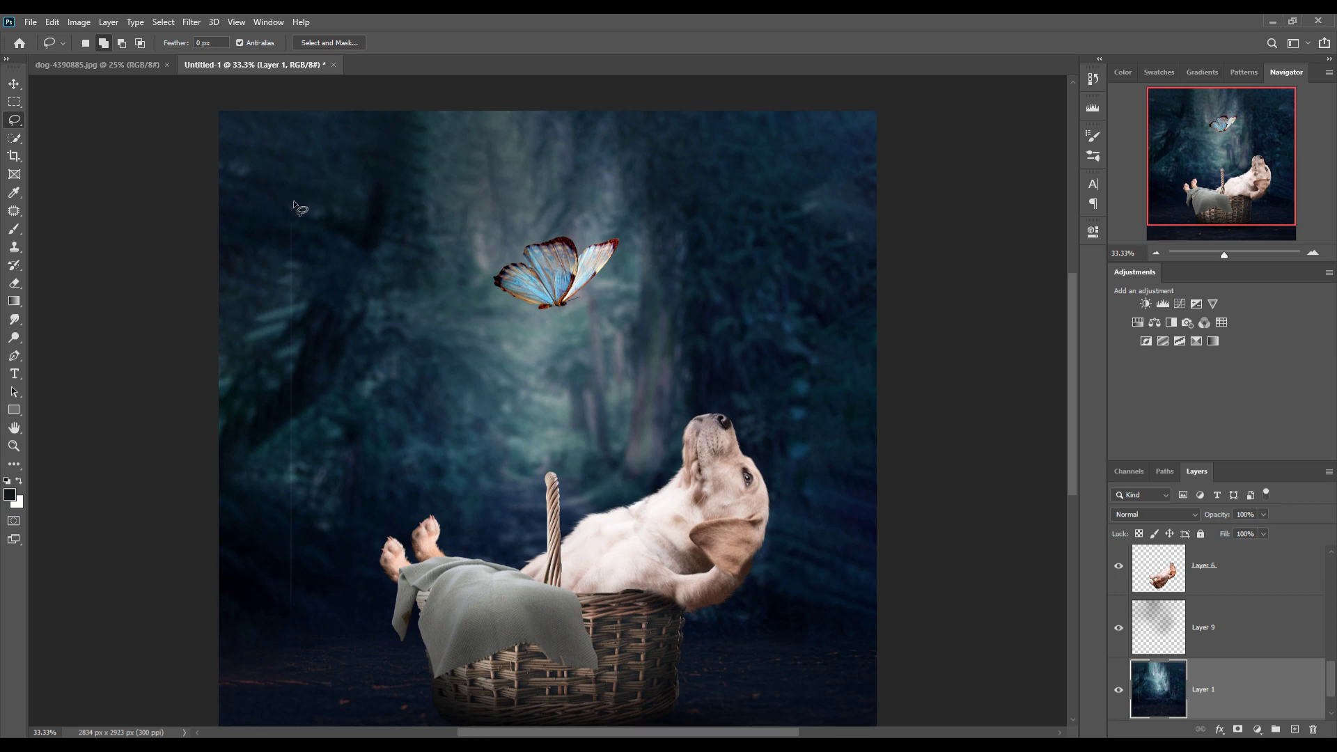
mouse_move(292, 202)
mouse_down()
mouse_move(285, 510)
mouse_move(294, 202)
mouse_up()
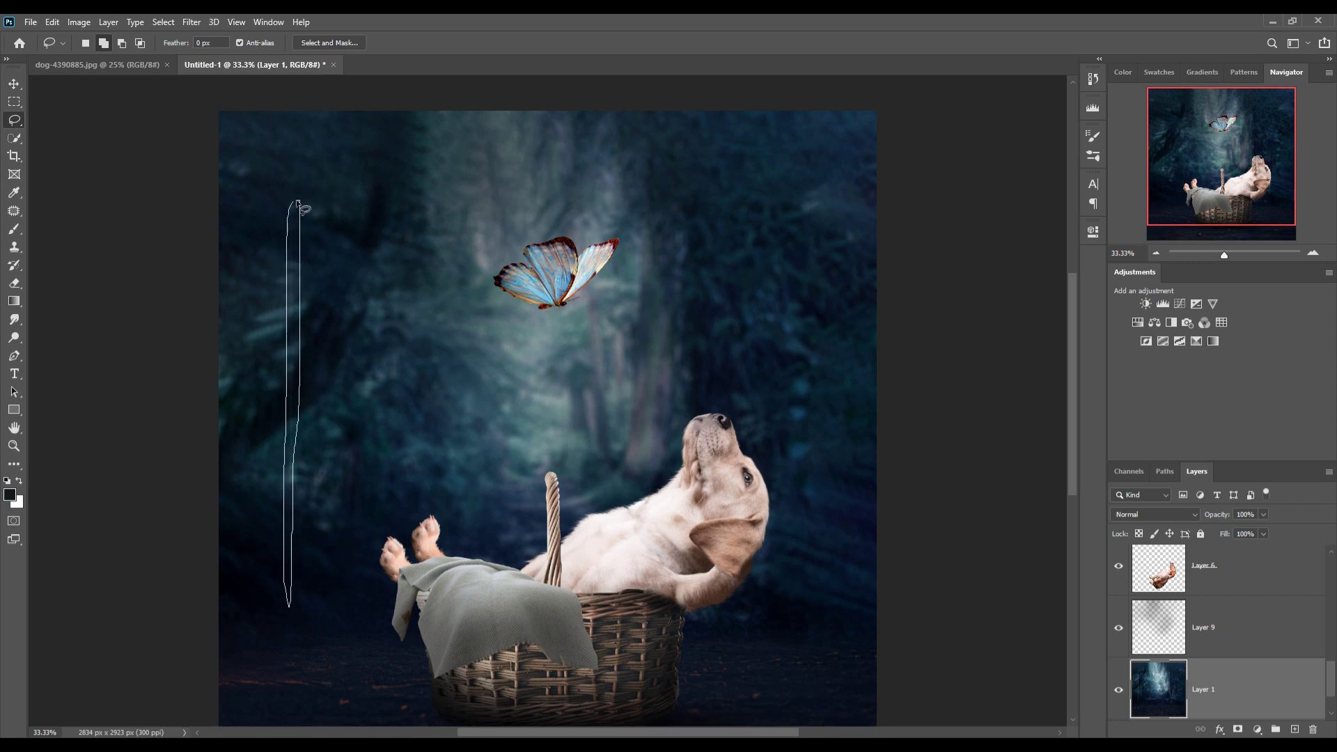
click(52, 21)
click(82, 241)
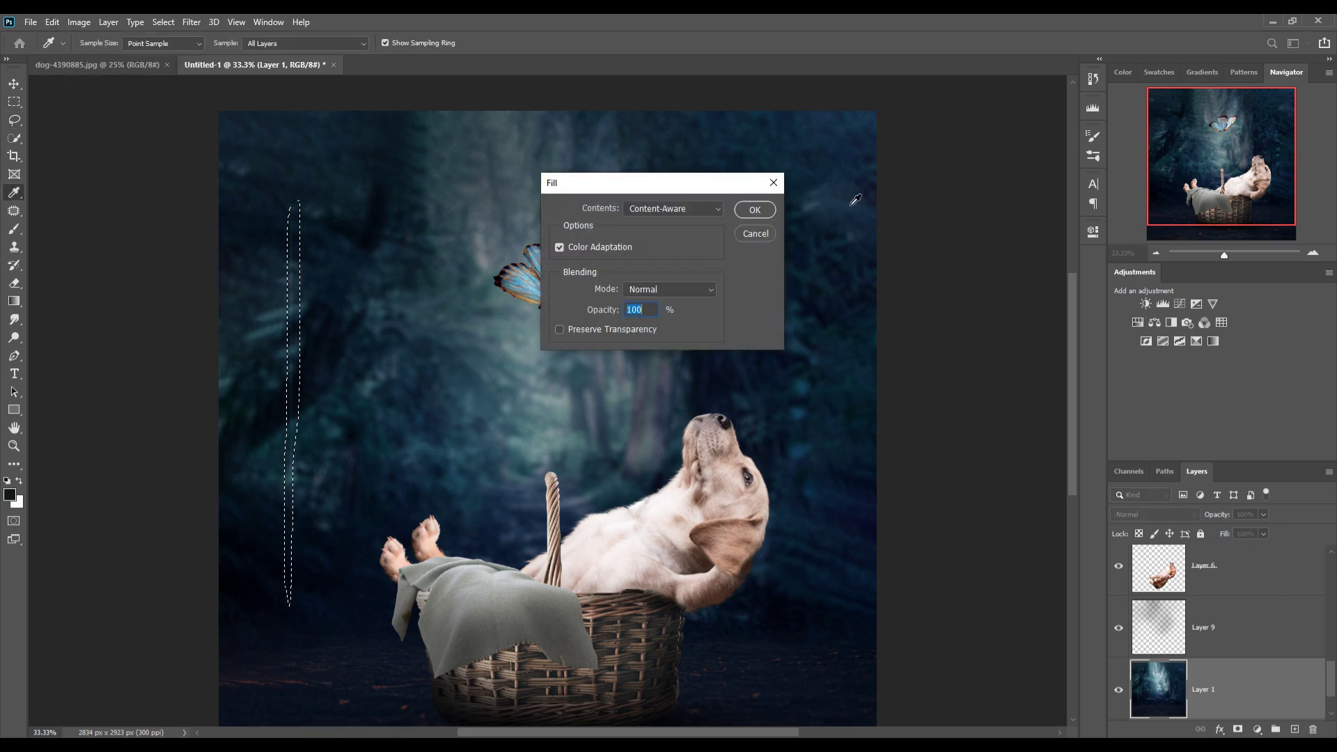
click(743, 212)
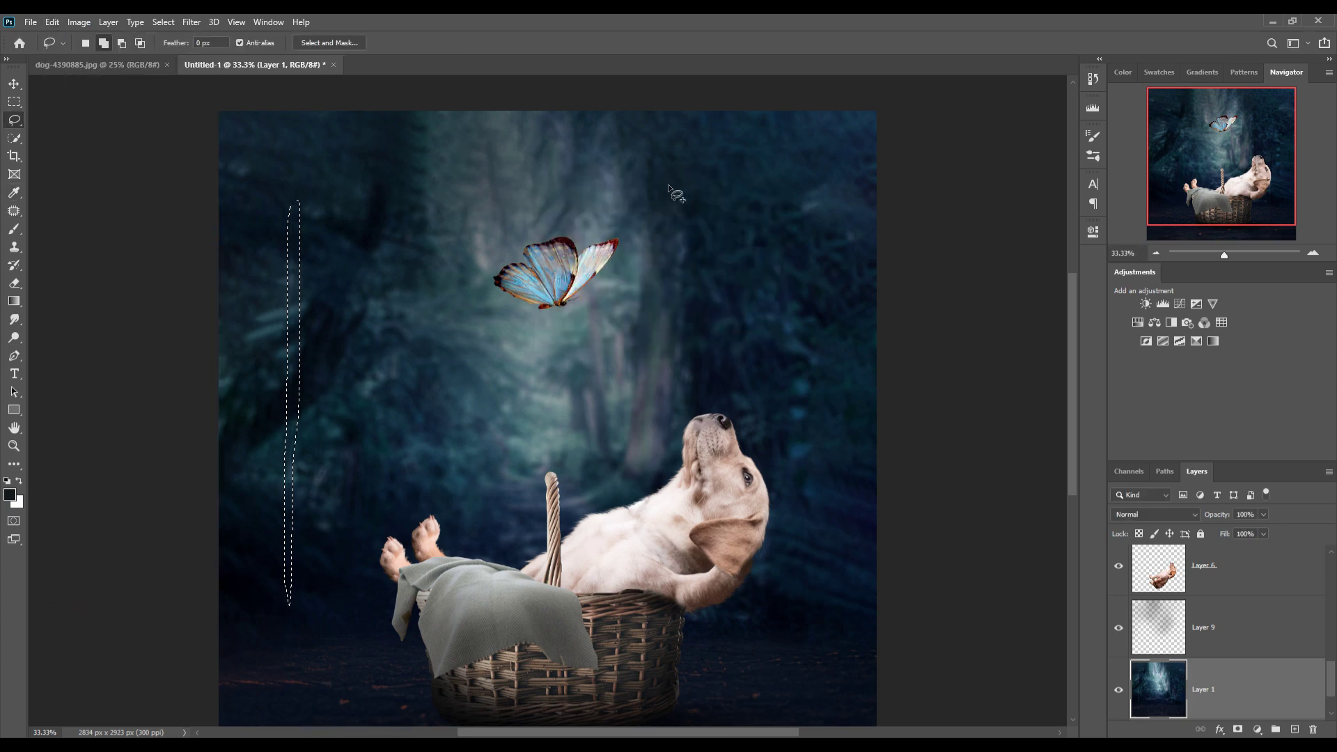
click(163, 21)
click(179, 52)
click(14, 84)
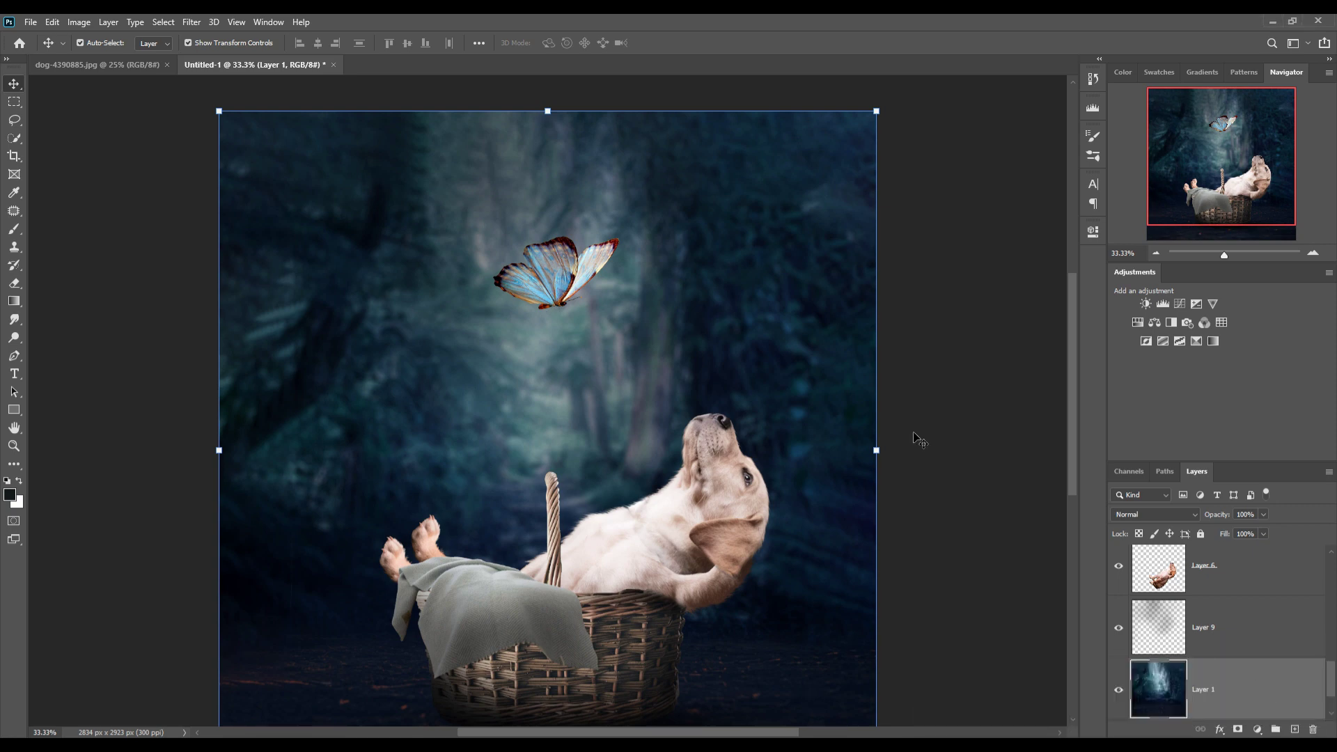
Scale the butterfly to about 84% and rotate it -4.11°
click(543, 295)
drag(625, 239, 574, 268)
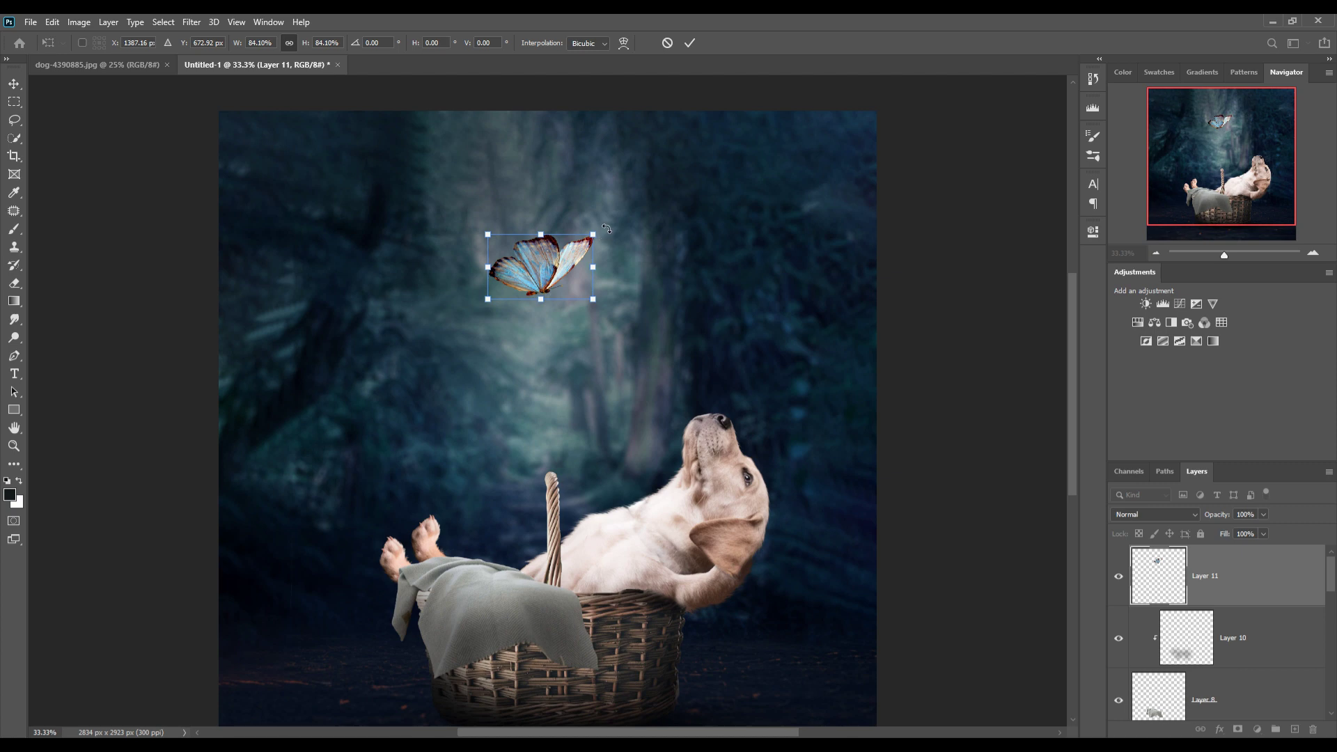
drag(606, 228, 602, 221)
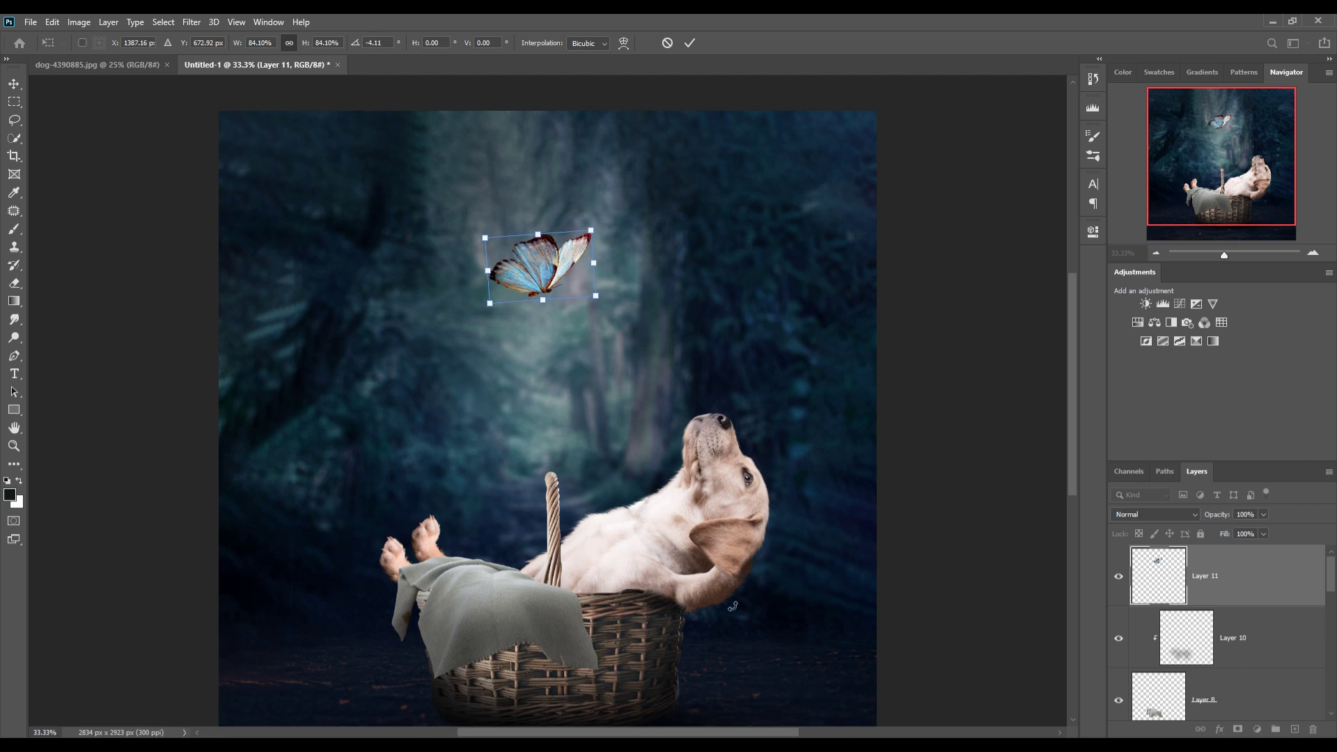
key(Return)
Release Layer 7 copy's clipping mask and merge the paws into dog Layer 6
scroll(1240, 613, down, 3)
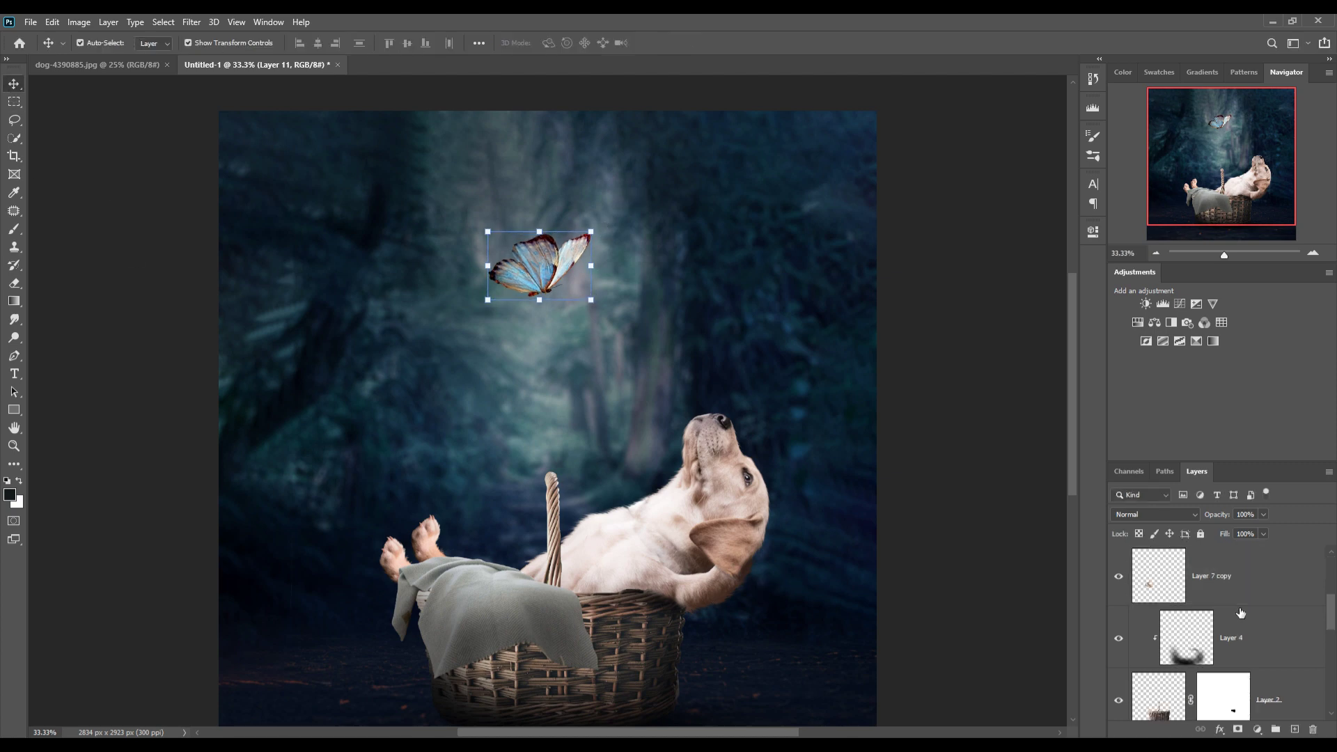
scroll(1239, 613, down, 3)
scroll(1240, 613, up, 1)
click(1156, 593)
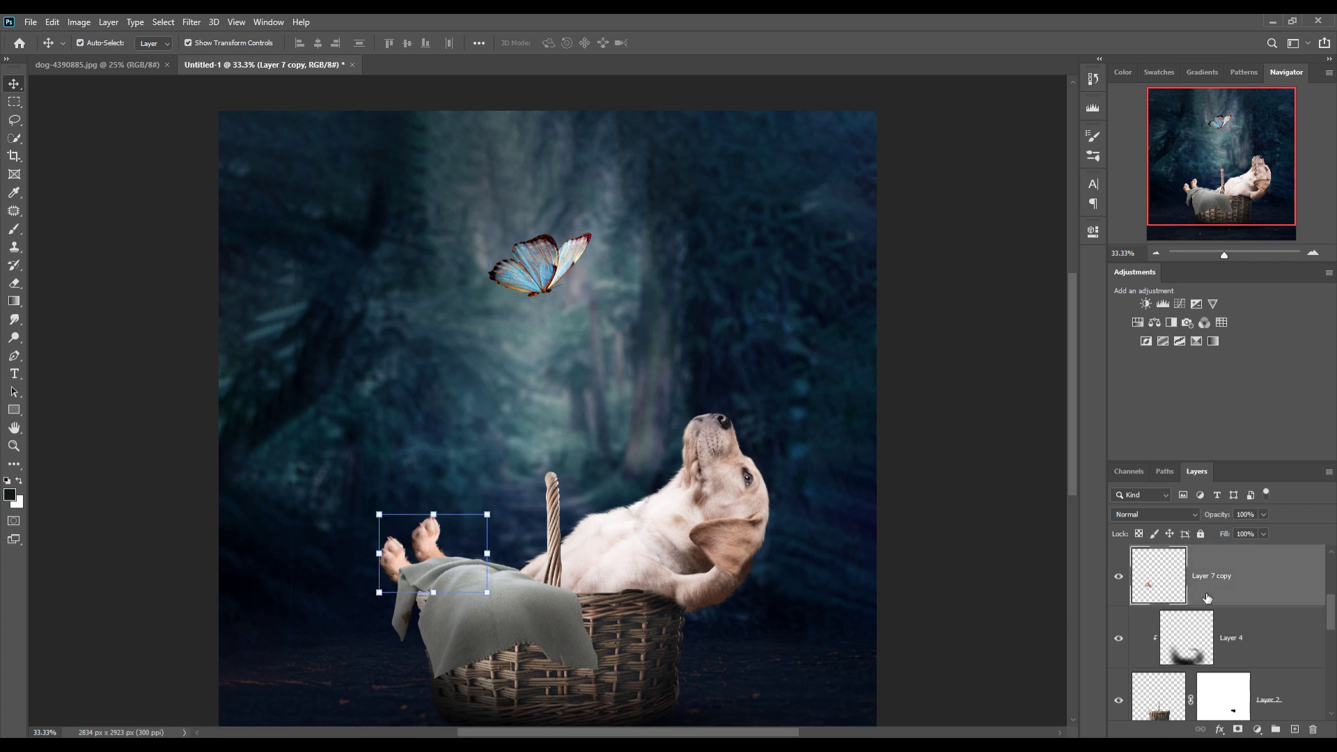
mouse_move(1285, 595)
mouse_down()
mouse_move(1284, 736)
mouse_move(1245, 679)
mouse_up()
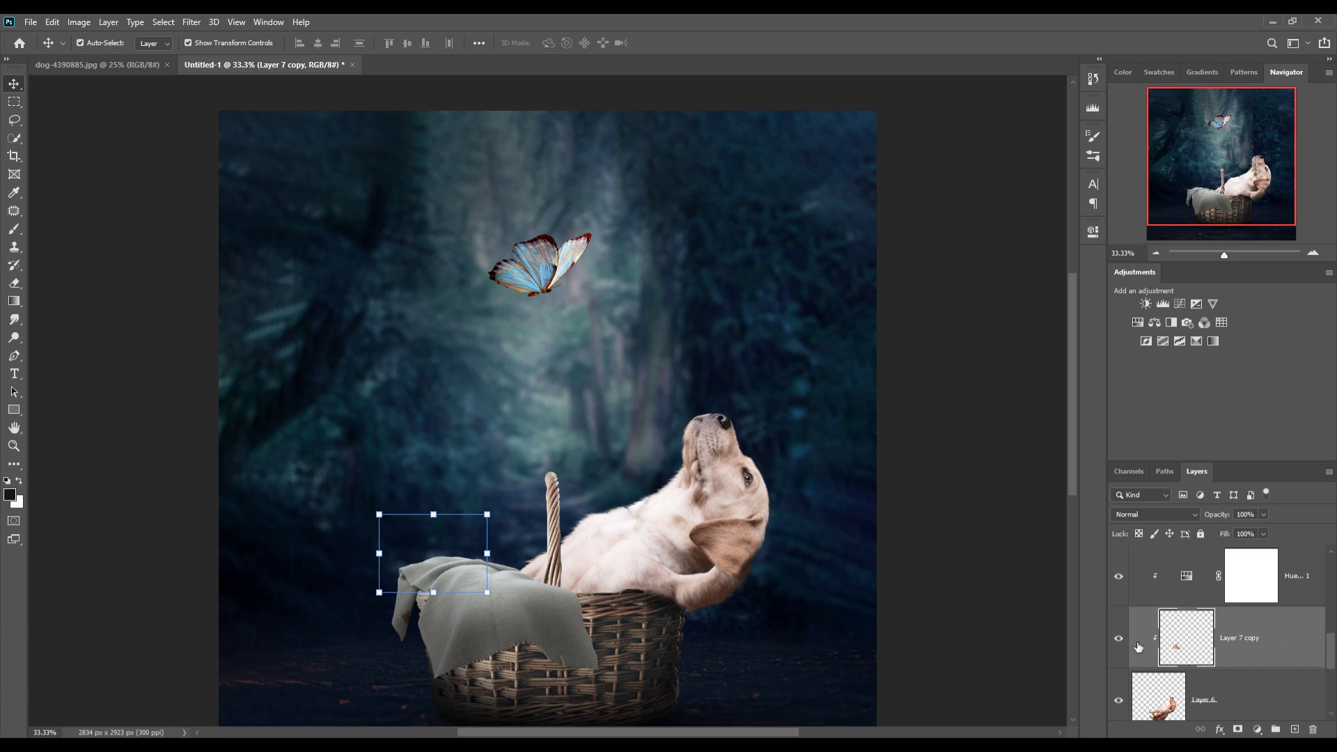
click(1119, 639)
click(1119, 638)
right_click(1281, 633)
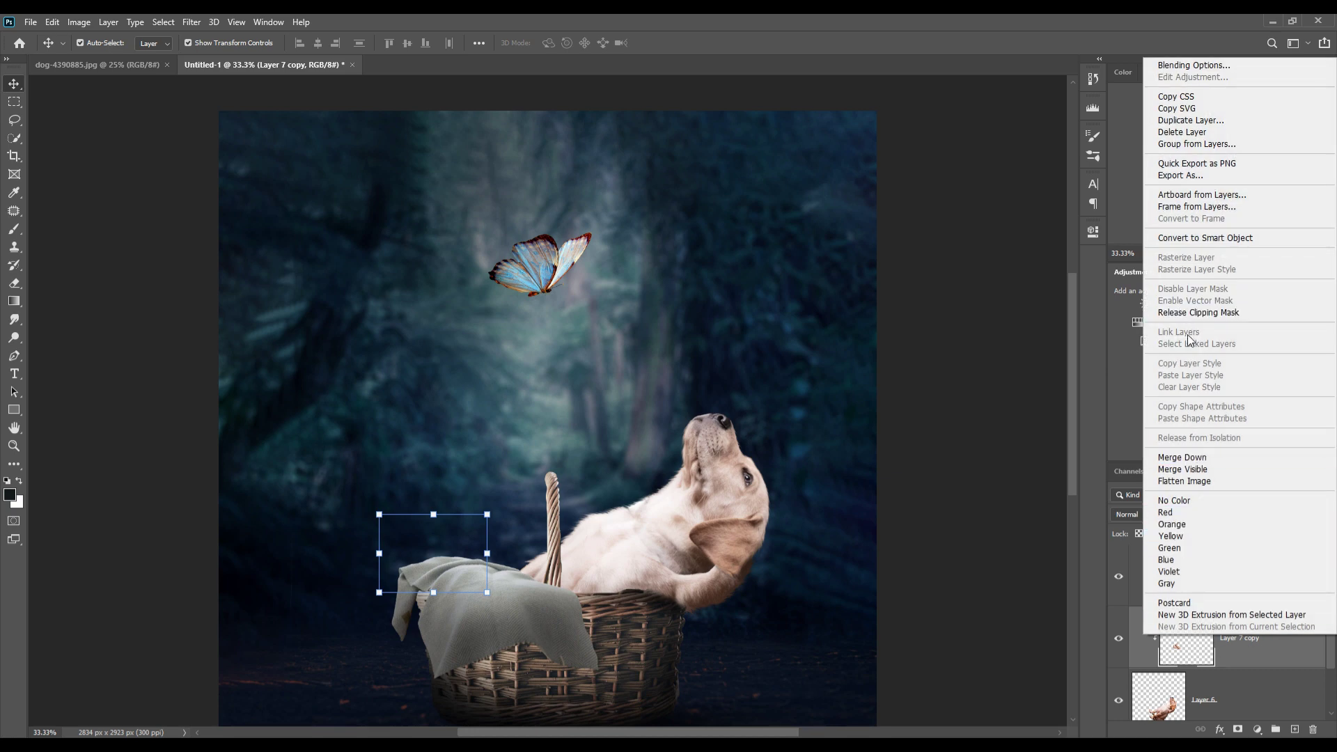
click(1188, 312)
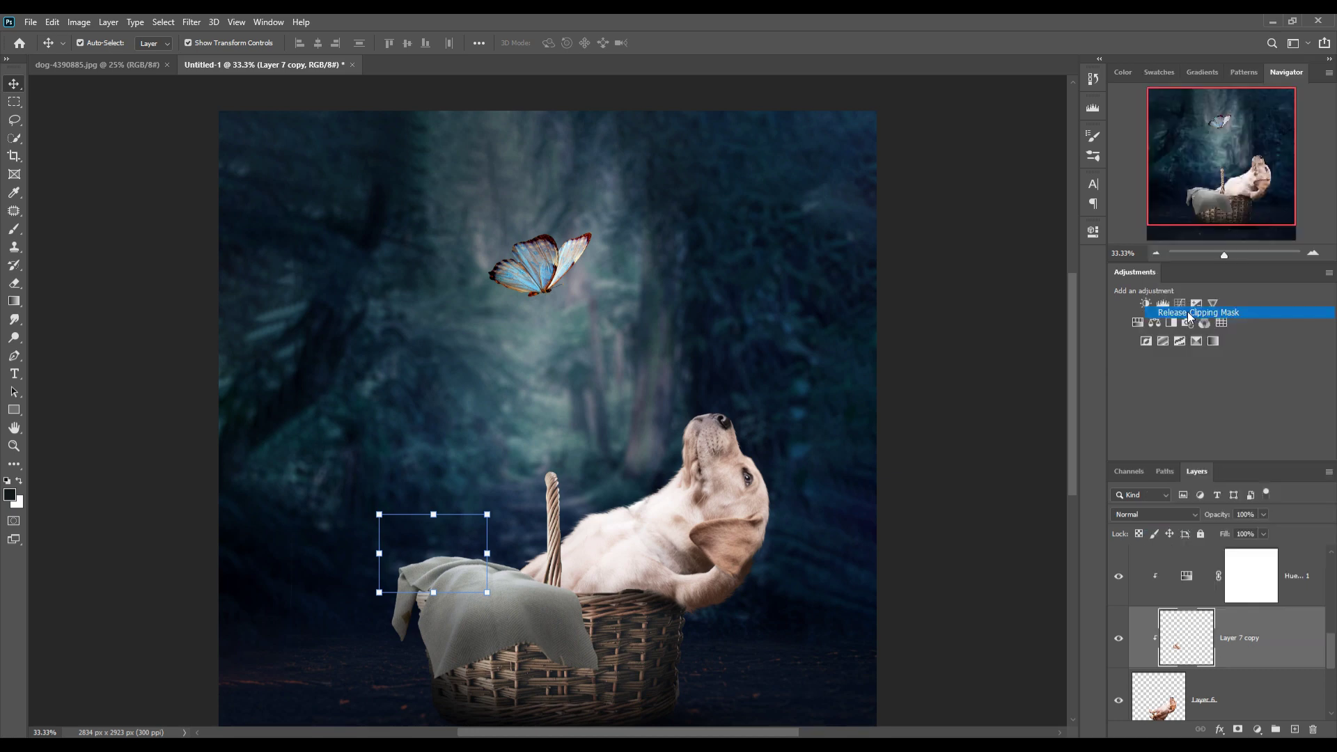
shift+click(1248, 710)
right_click(1260, 658)
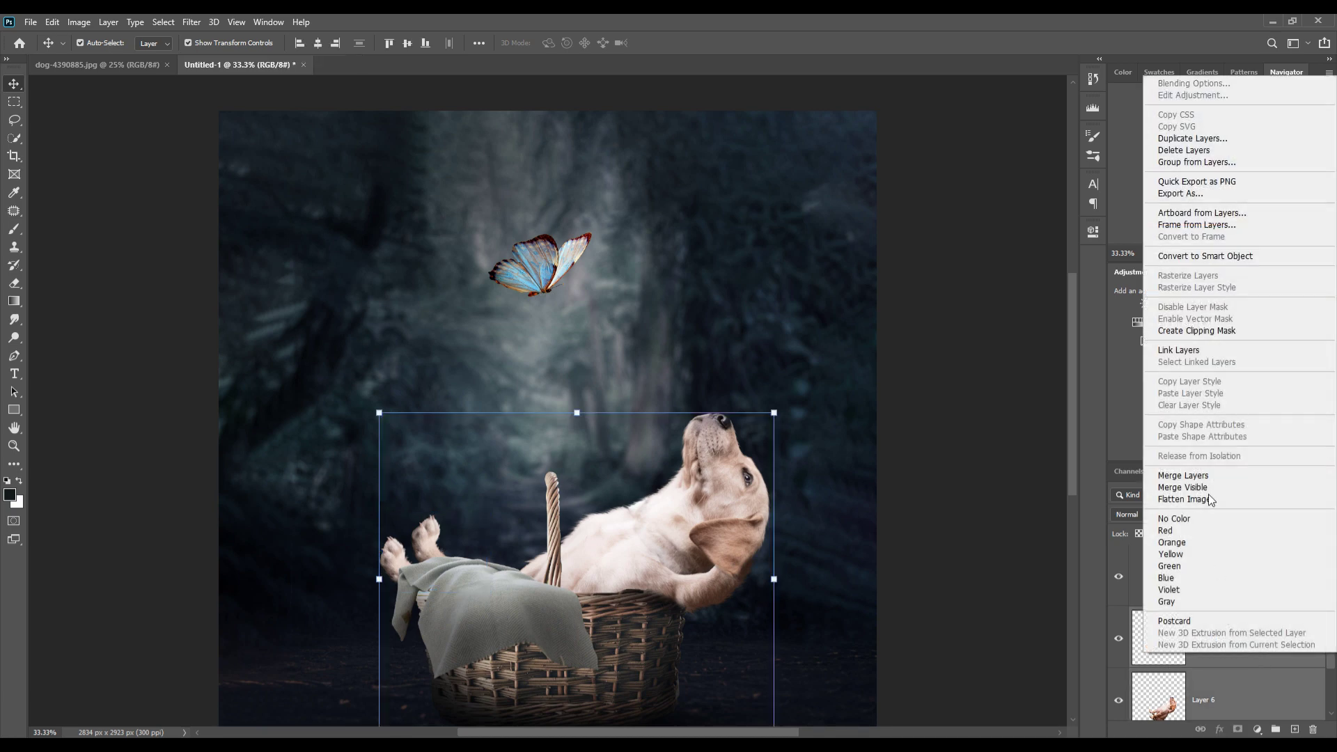
click(1172, 473)
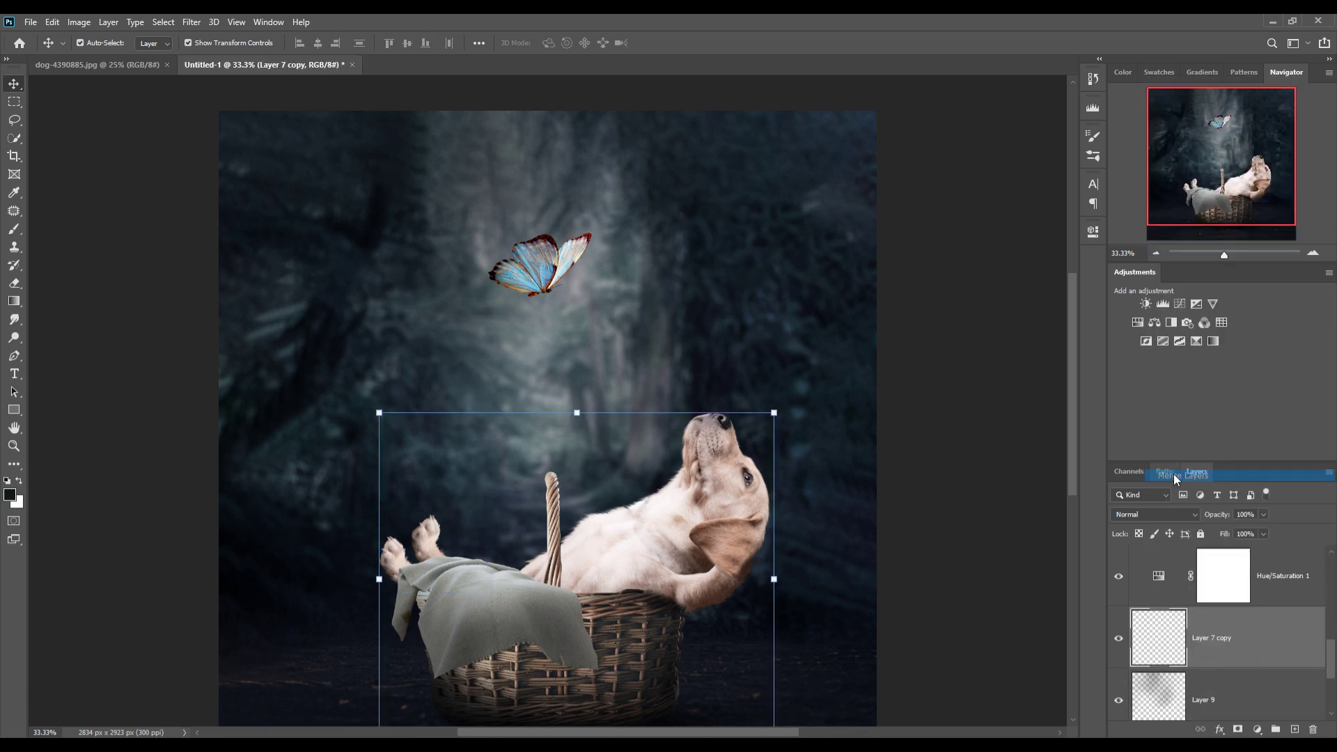
Clip the Hue/Saturation 1 adjustment to the dog layer
scroll(1237, 652, up, 1)
click(1221, 641)
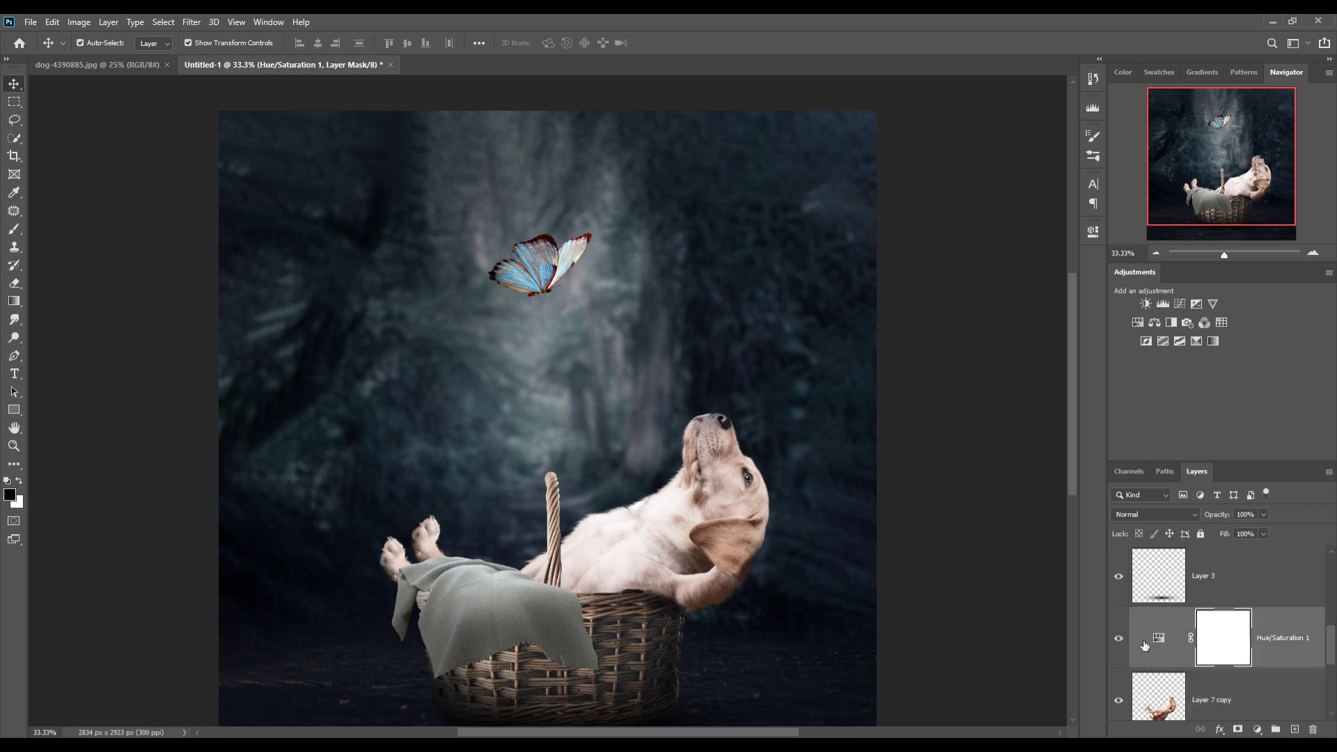
right_click(1286, 650)
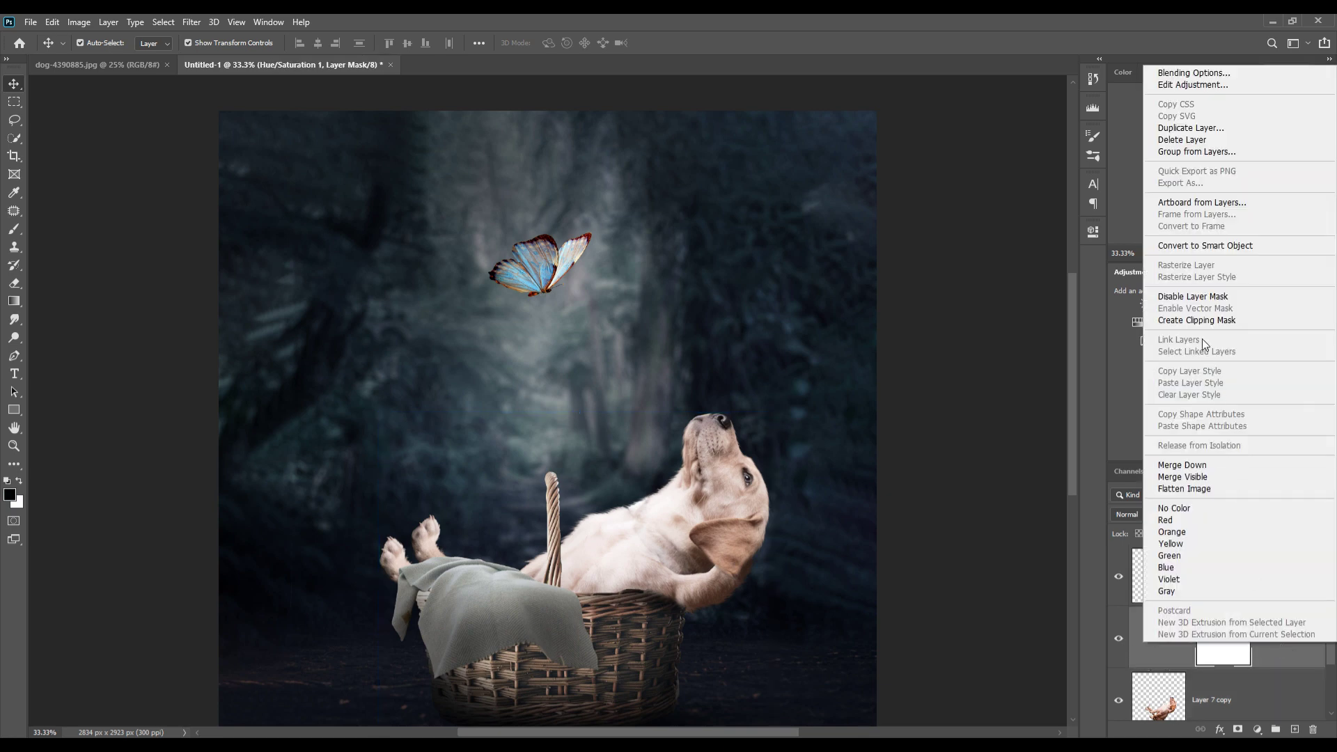
click(1199, 320)
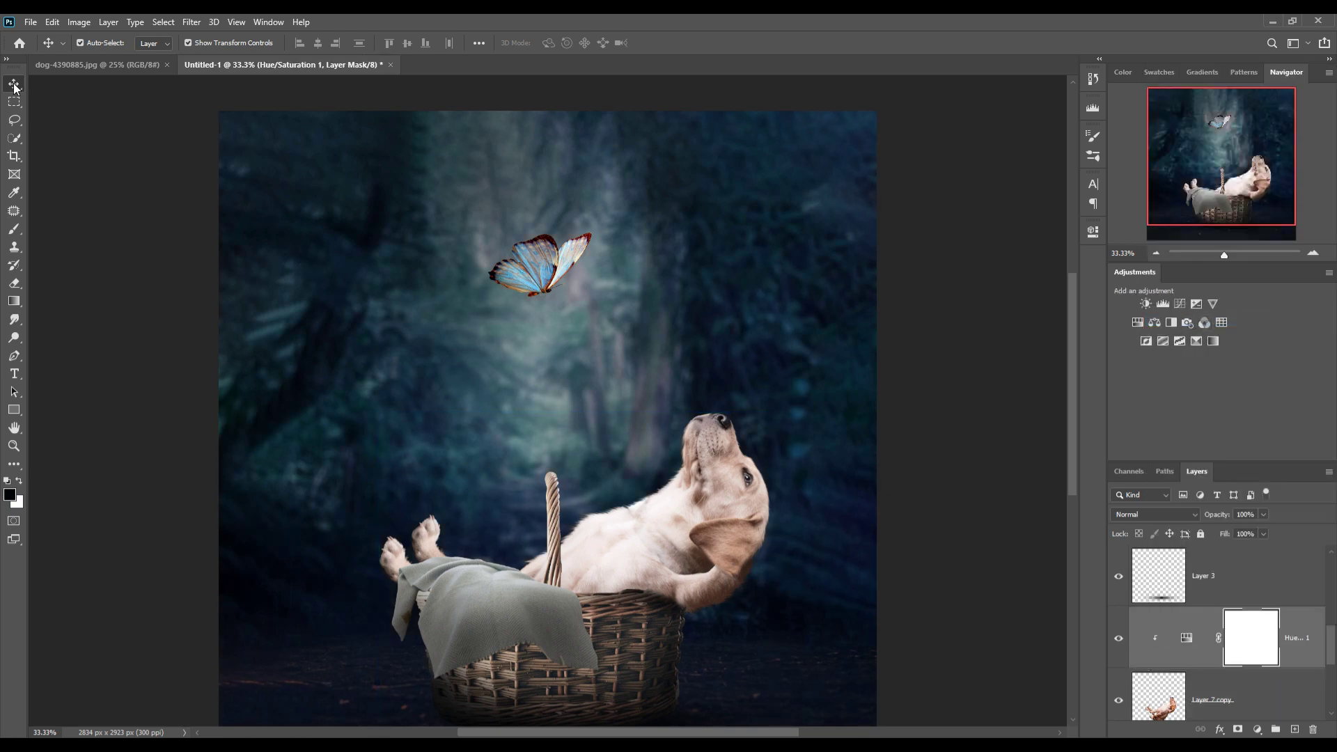
click(1268, 574)
Add Layer 12 above the butterfly, set to Linear Dodge (Add) and clipped
click(553, 278)
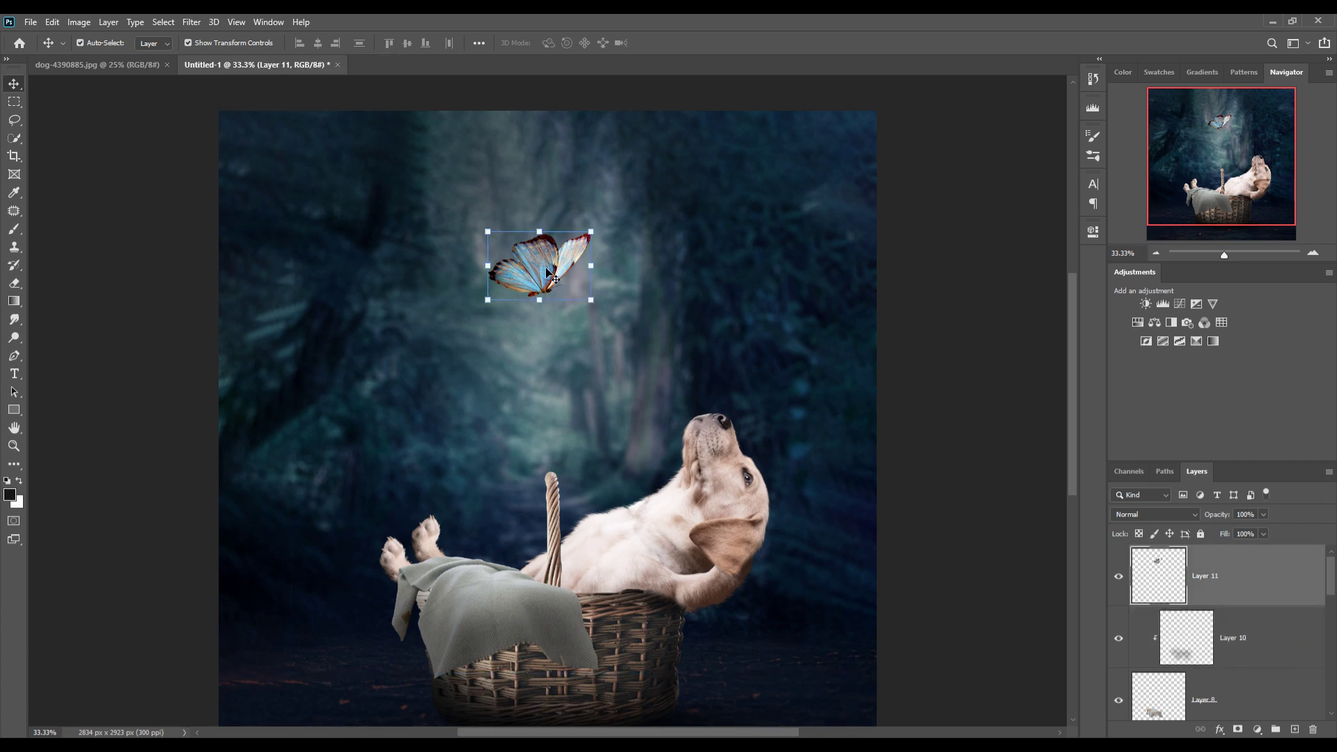
click(1295, 728)
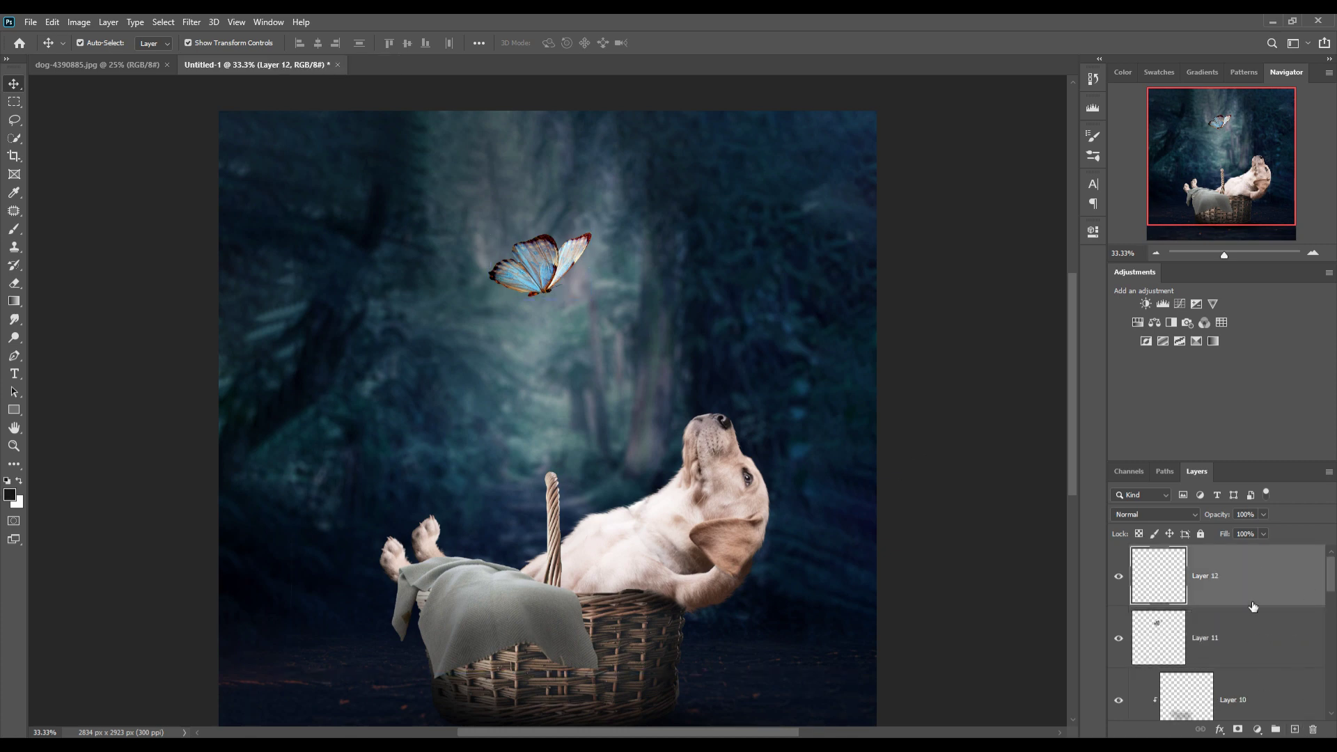
click(1179, 516)
click(1149, 527)
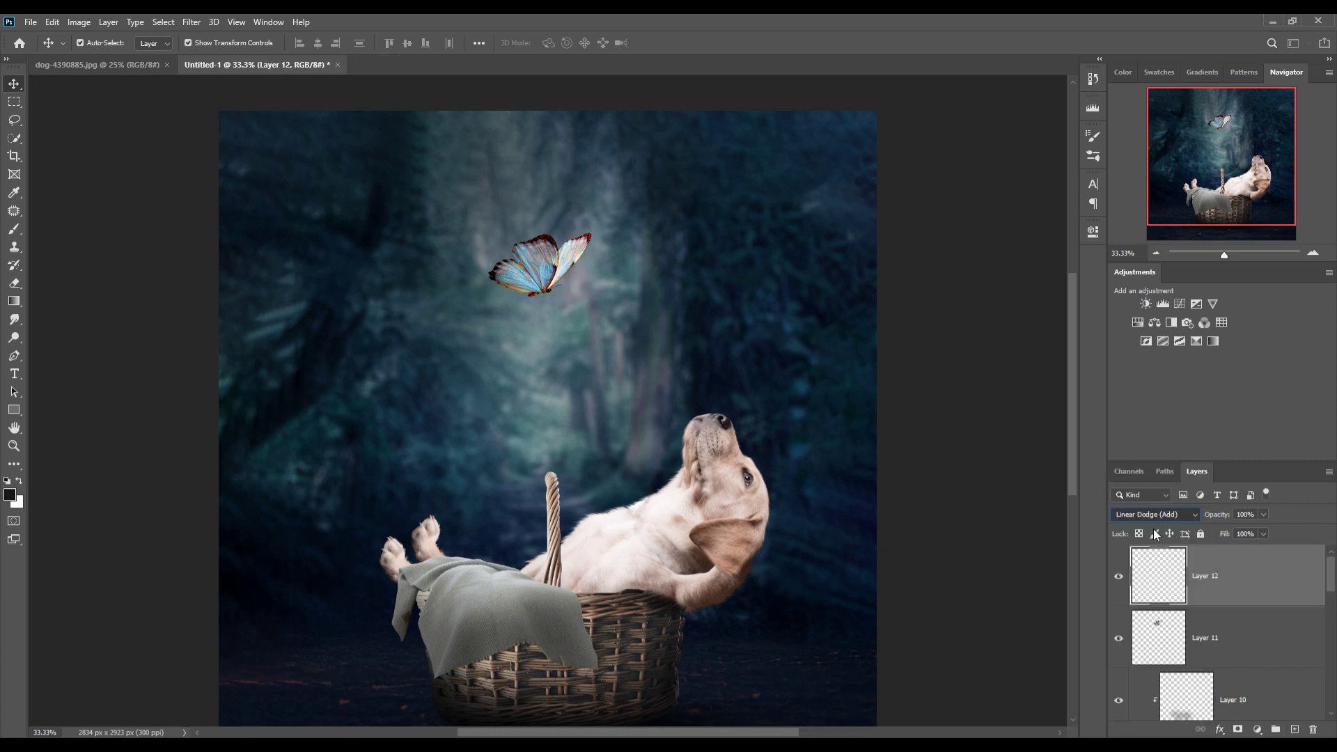
click(1256, 729)
key(Escape)
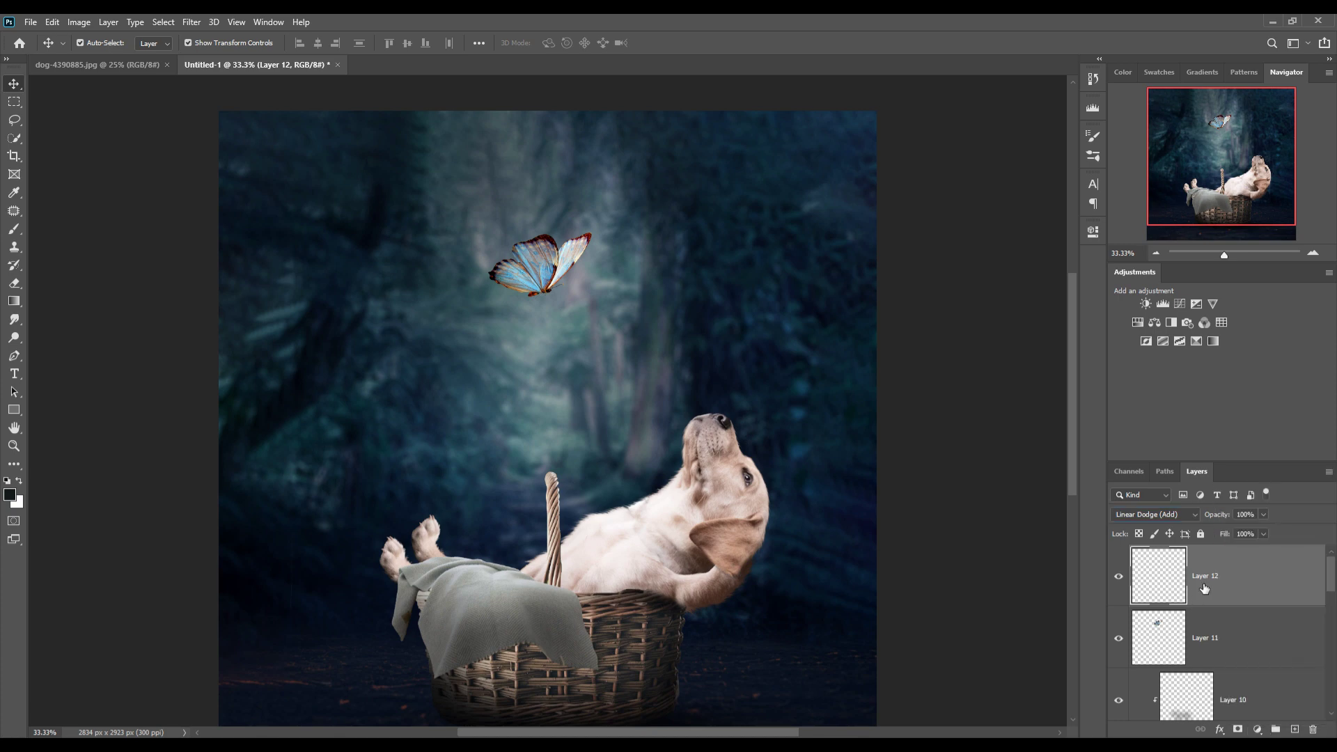
right_click(1198, 576)
click(1061, 421)
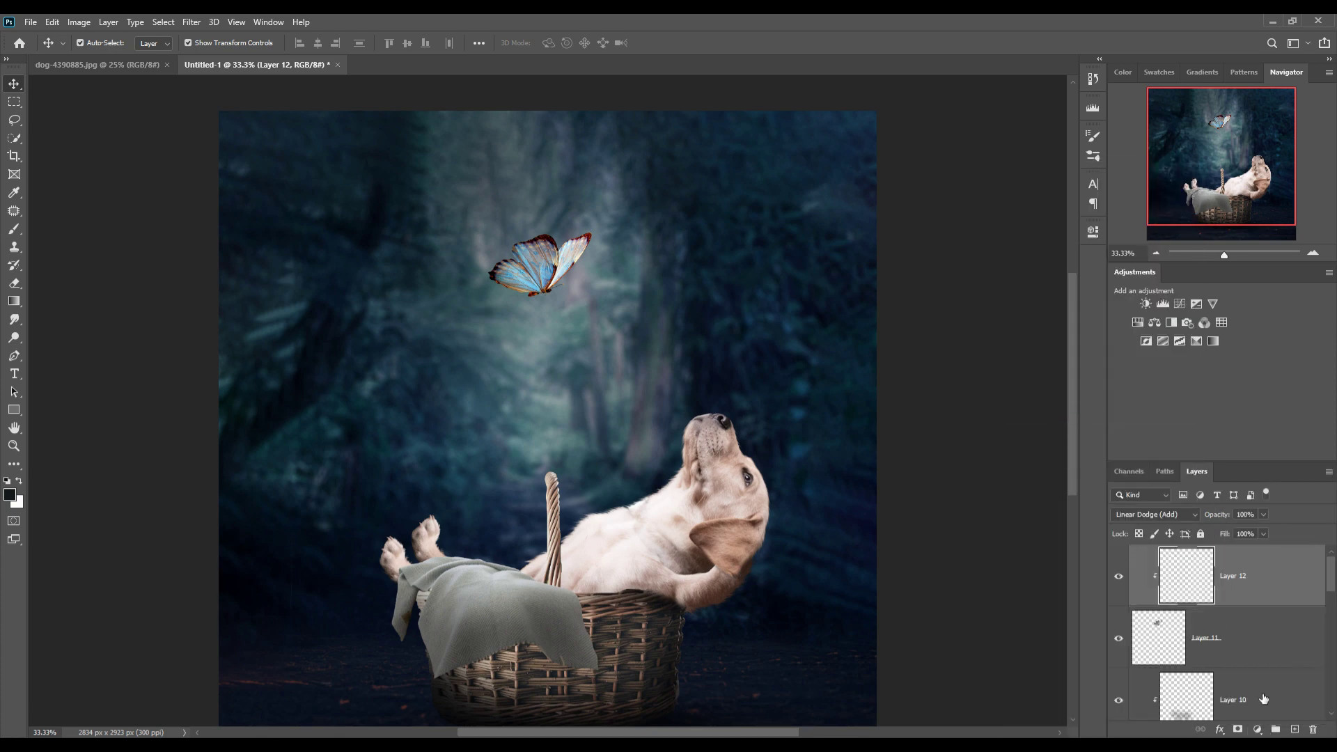
Add a clipped Solid Color fill of 0e7bab to tint the butterfly
click(1256, 729)
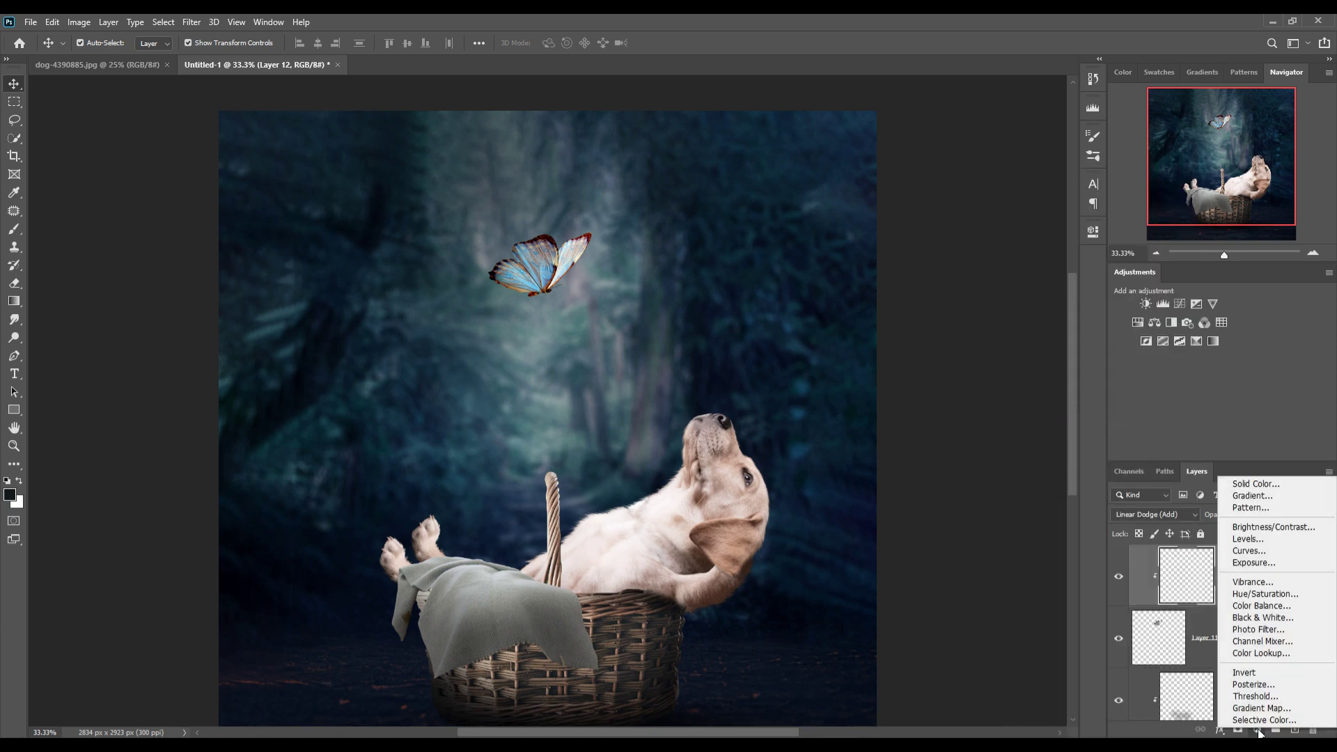
click(1258, 484)
click(1055, 325)
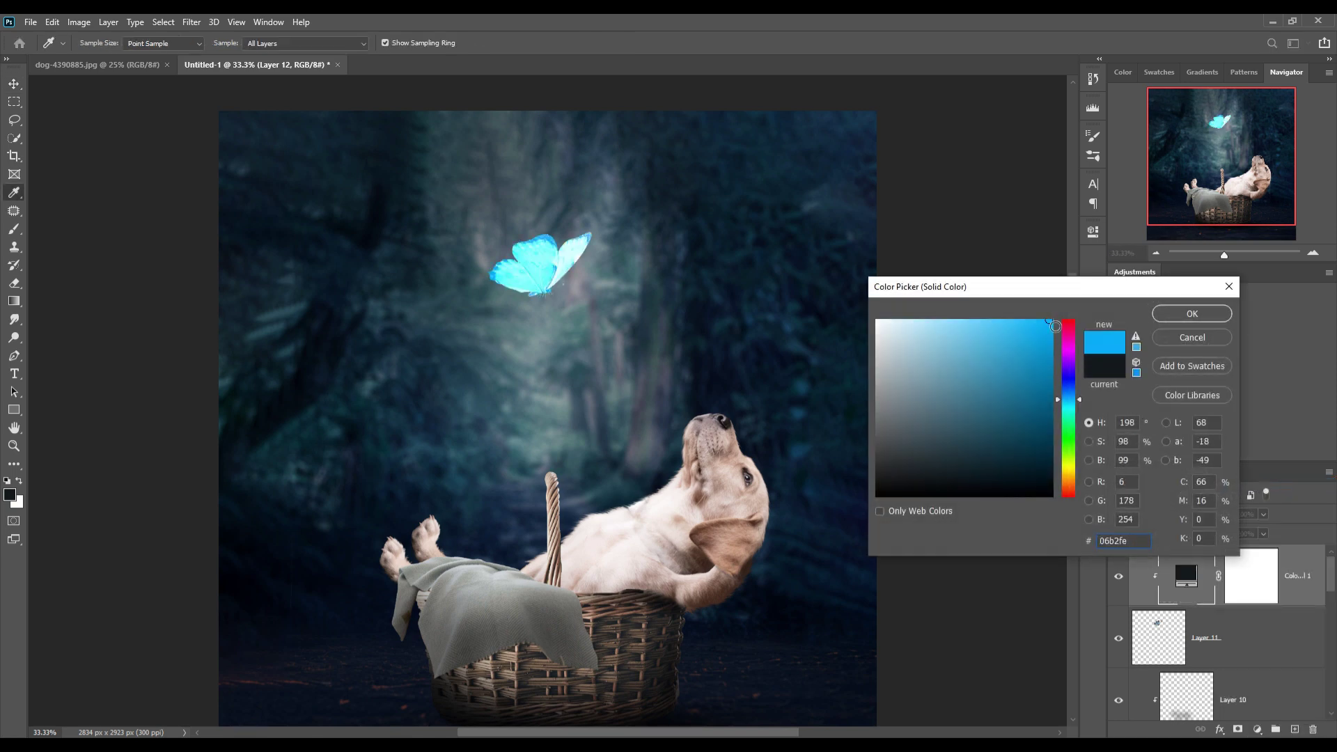
click(1000, 347)
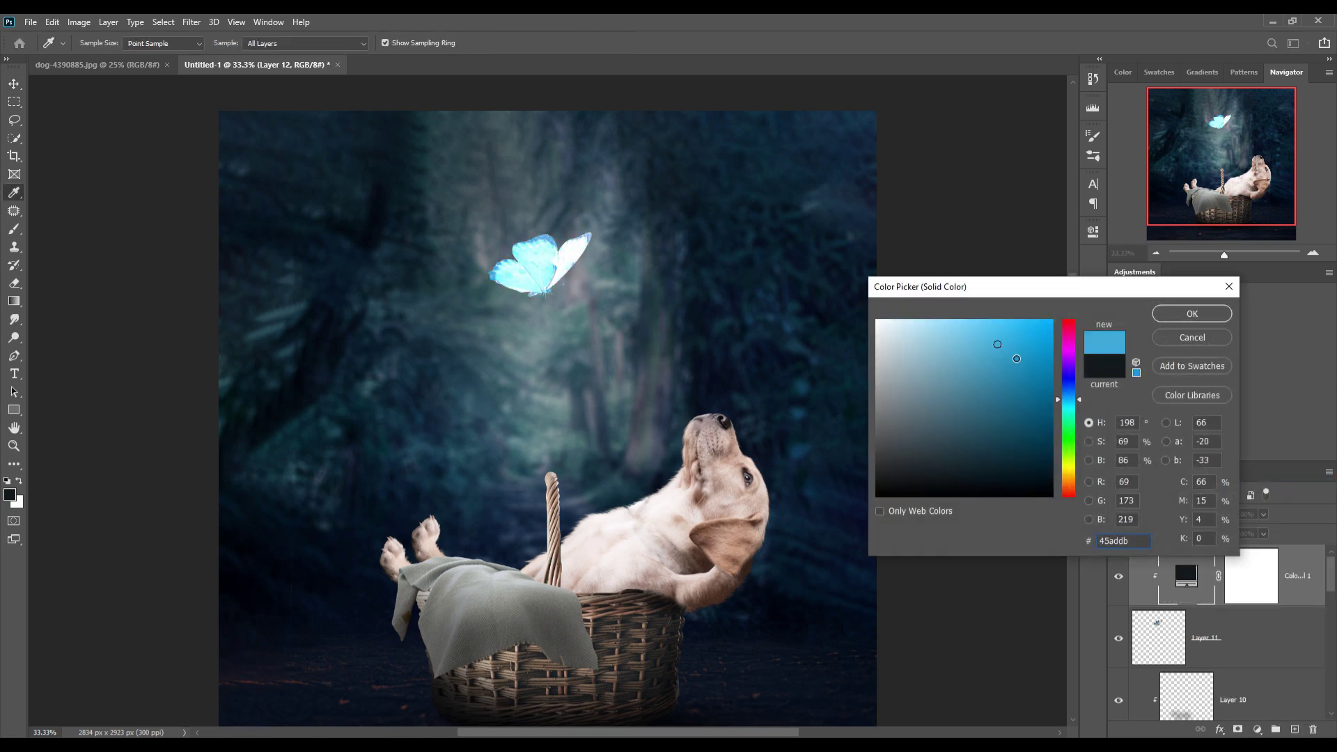
drag(1016, 359, 1041, 381)
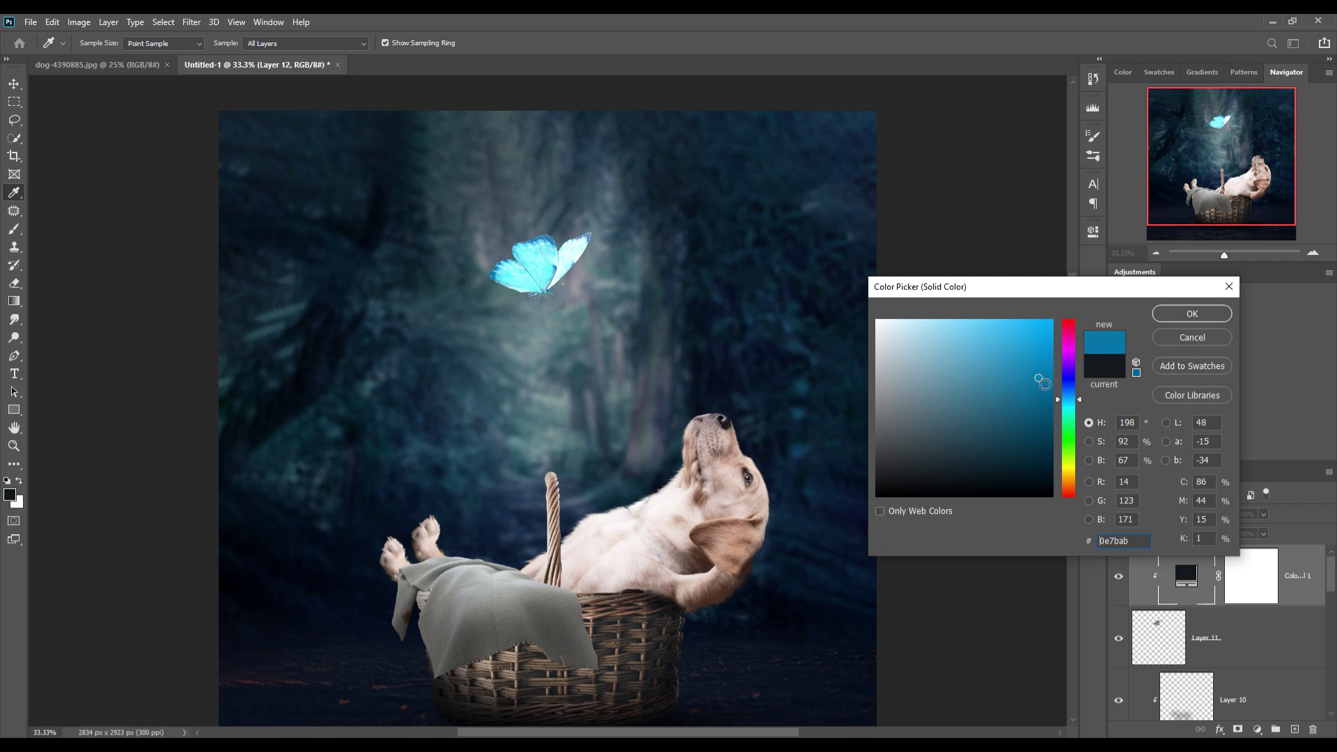
click(1192, 315)
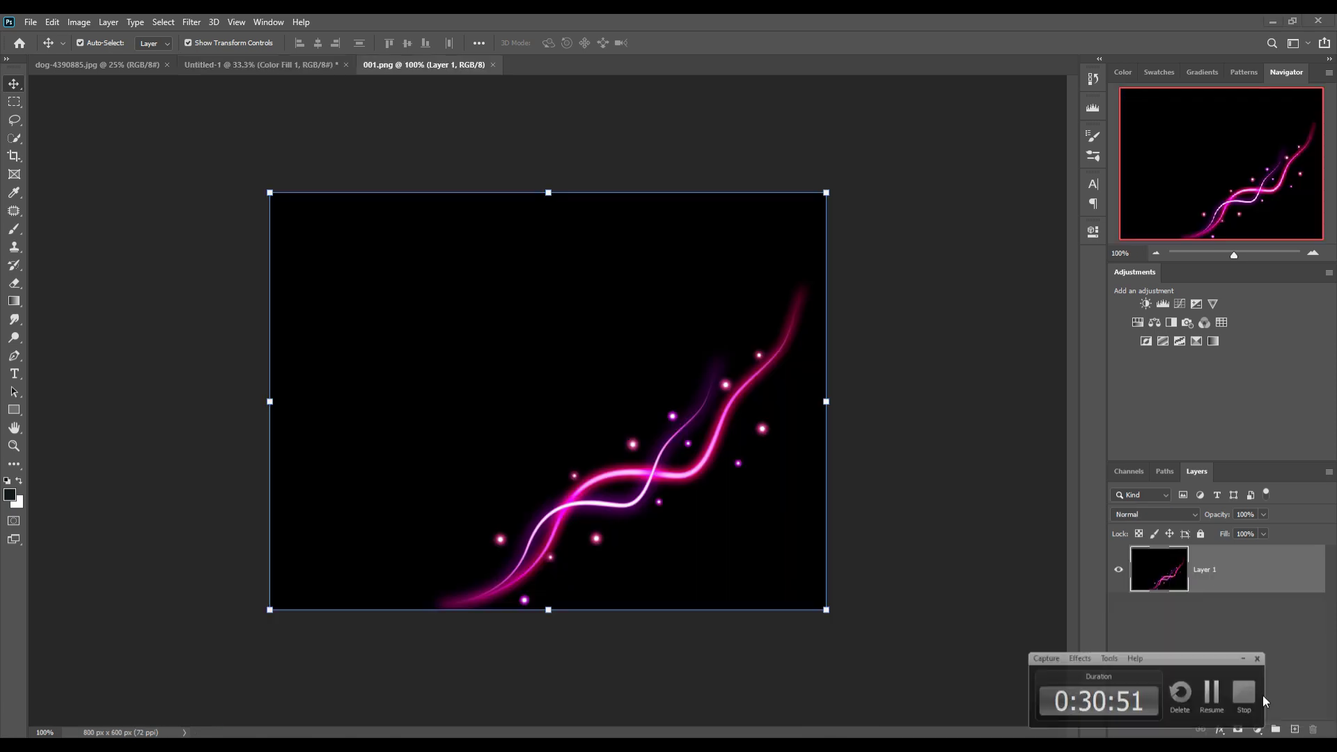
Drag the pink streak 001.png into the composite and set it to Screen
drag(390, 65, 747, 164)
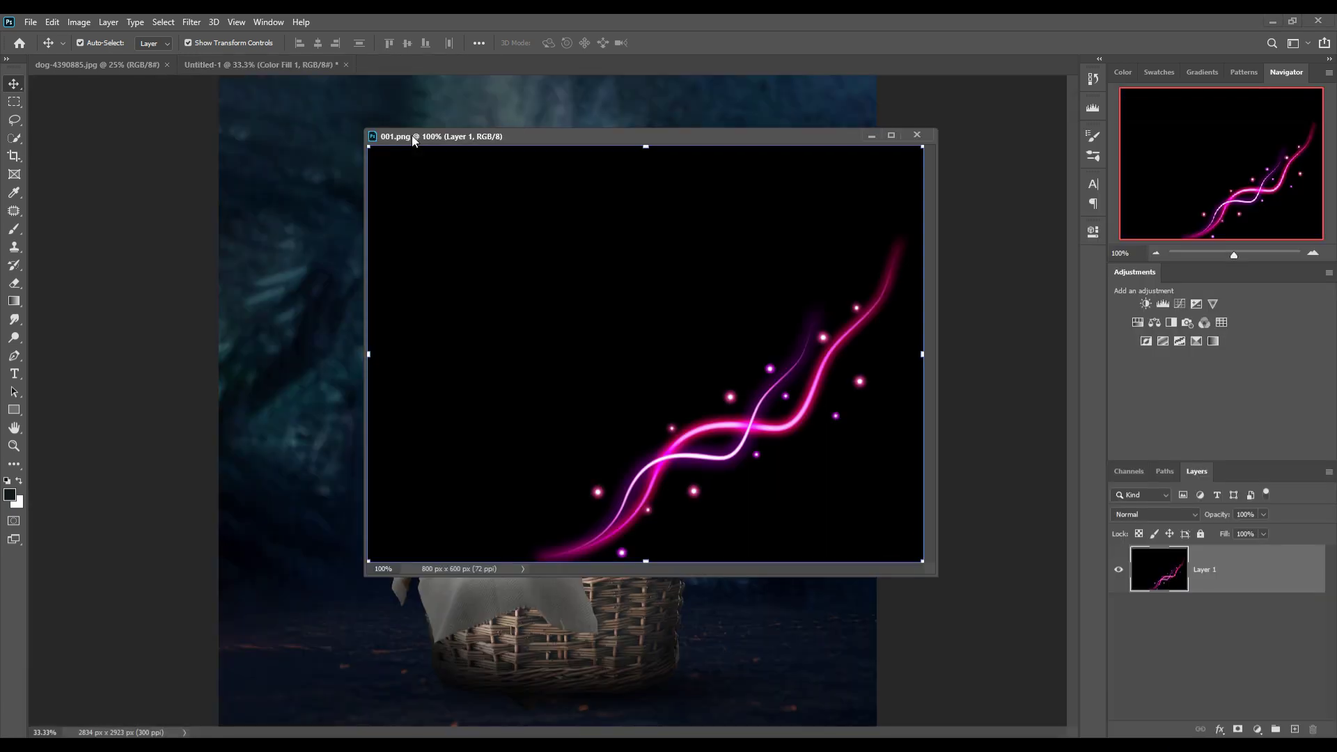
drag(1013, 489, 567, 291)
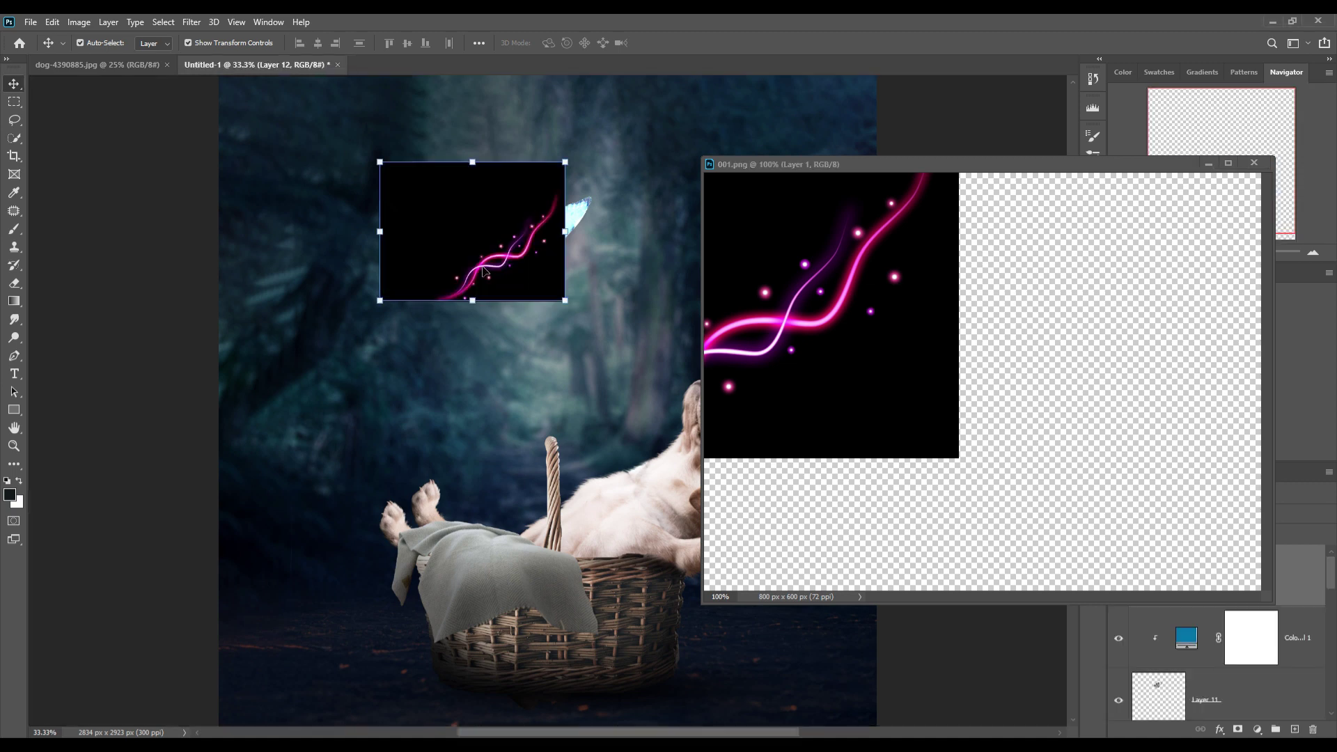
click(1173, 520)
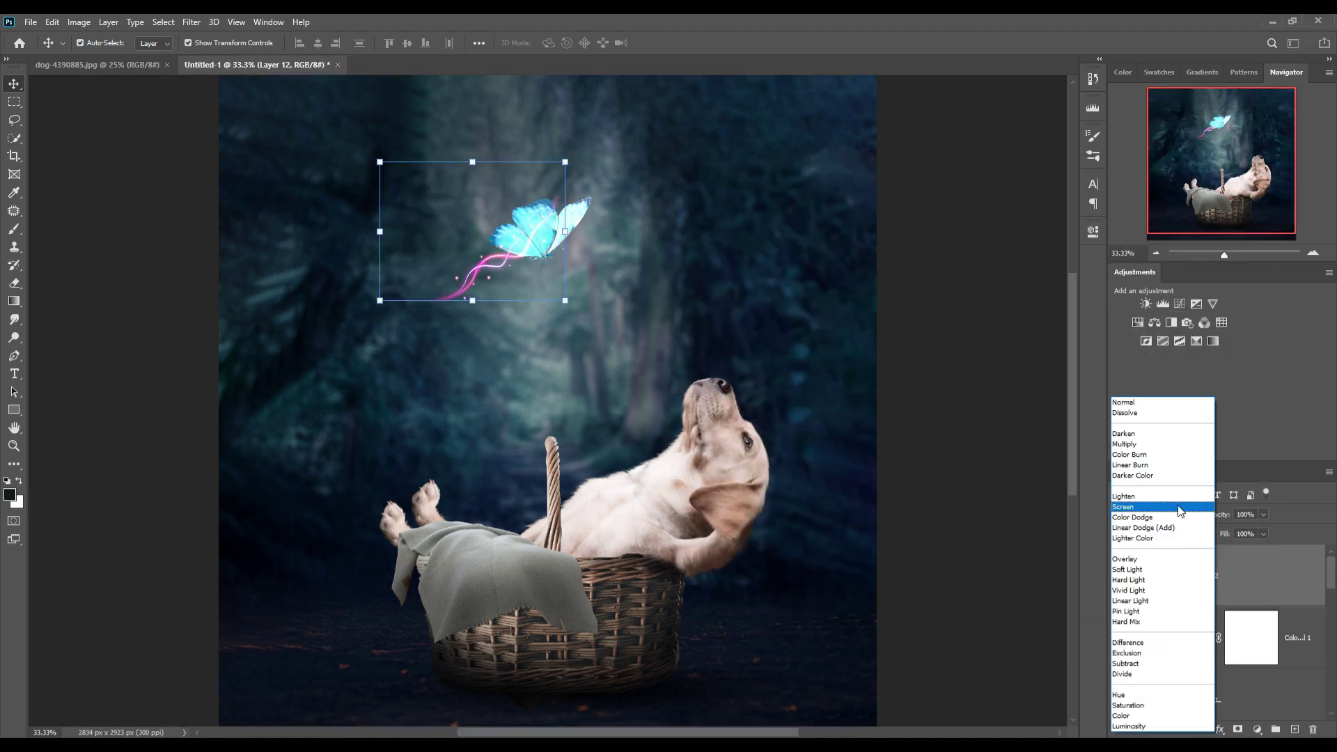
click(1129, 513)
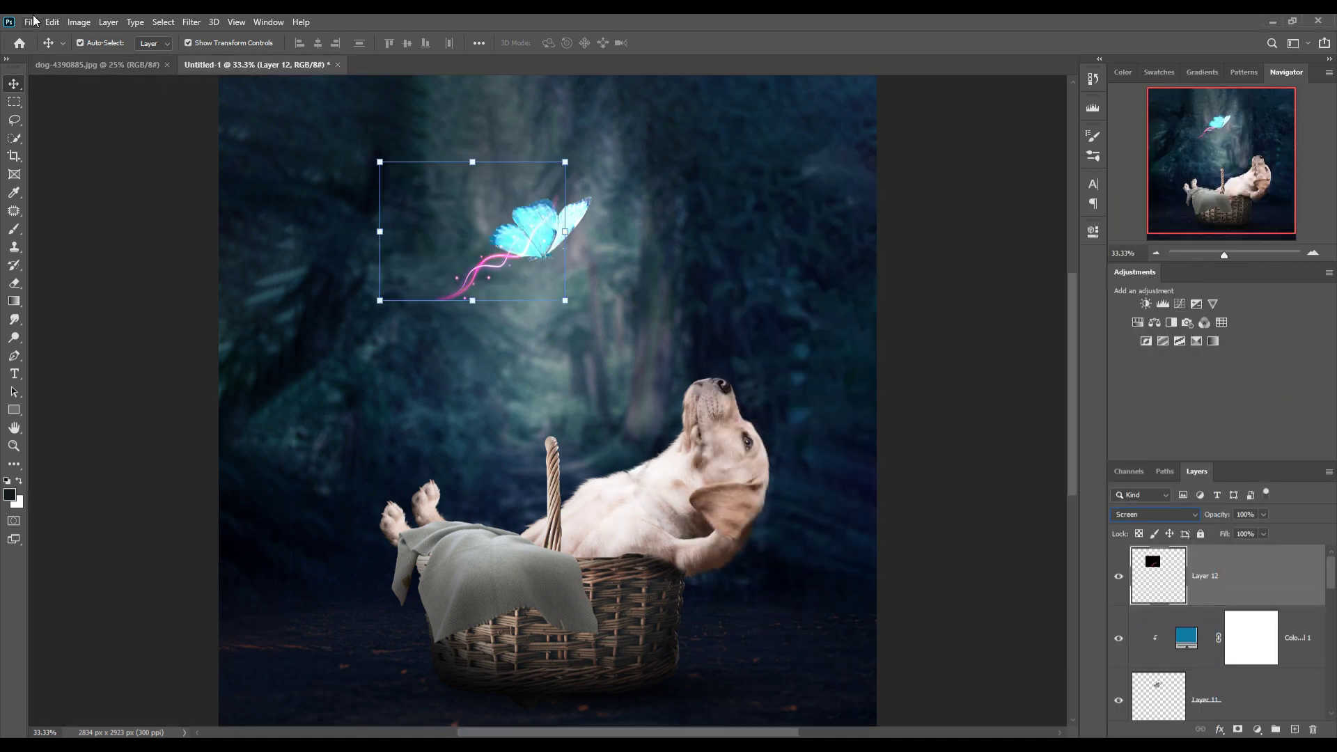
Scale the streak to about 68%, rotate it about 162°, and place it under the butterfly
drag(383, 311, 690, 68)
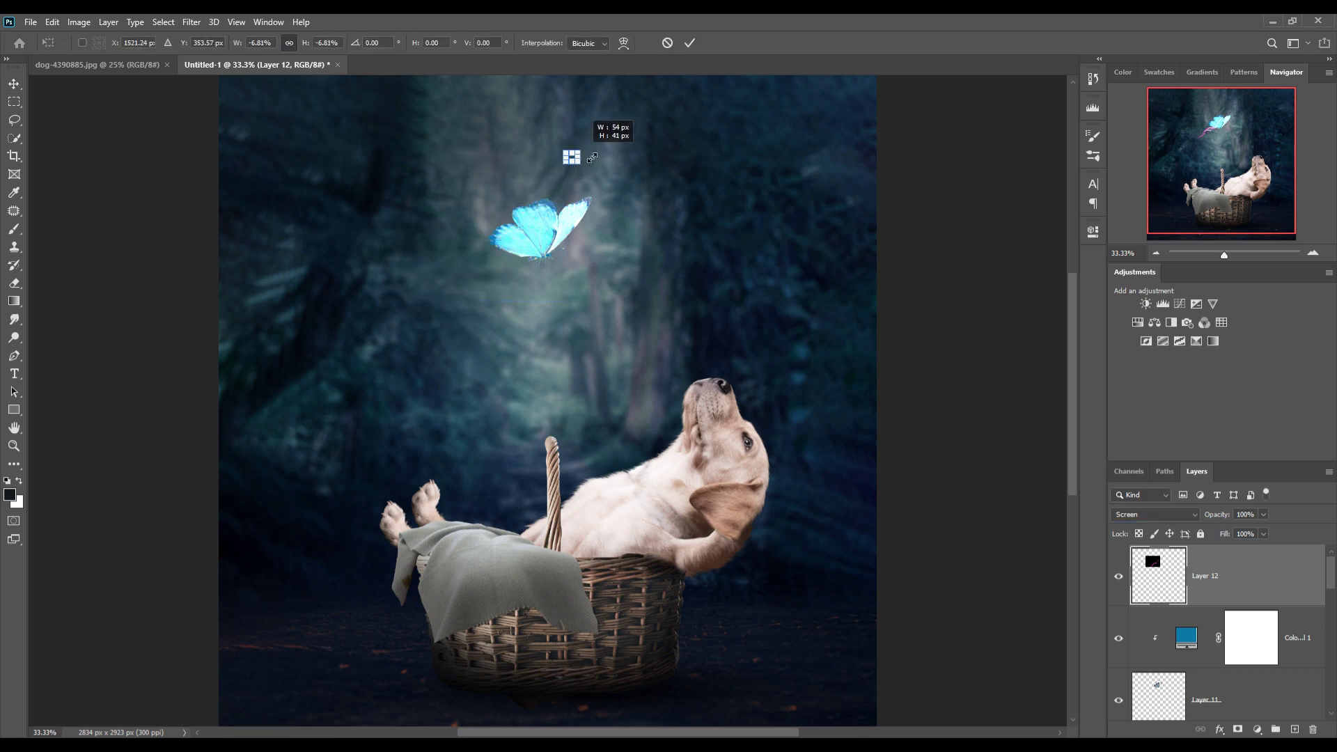
drag(666, 121, 558, 304)
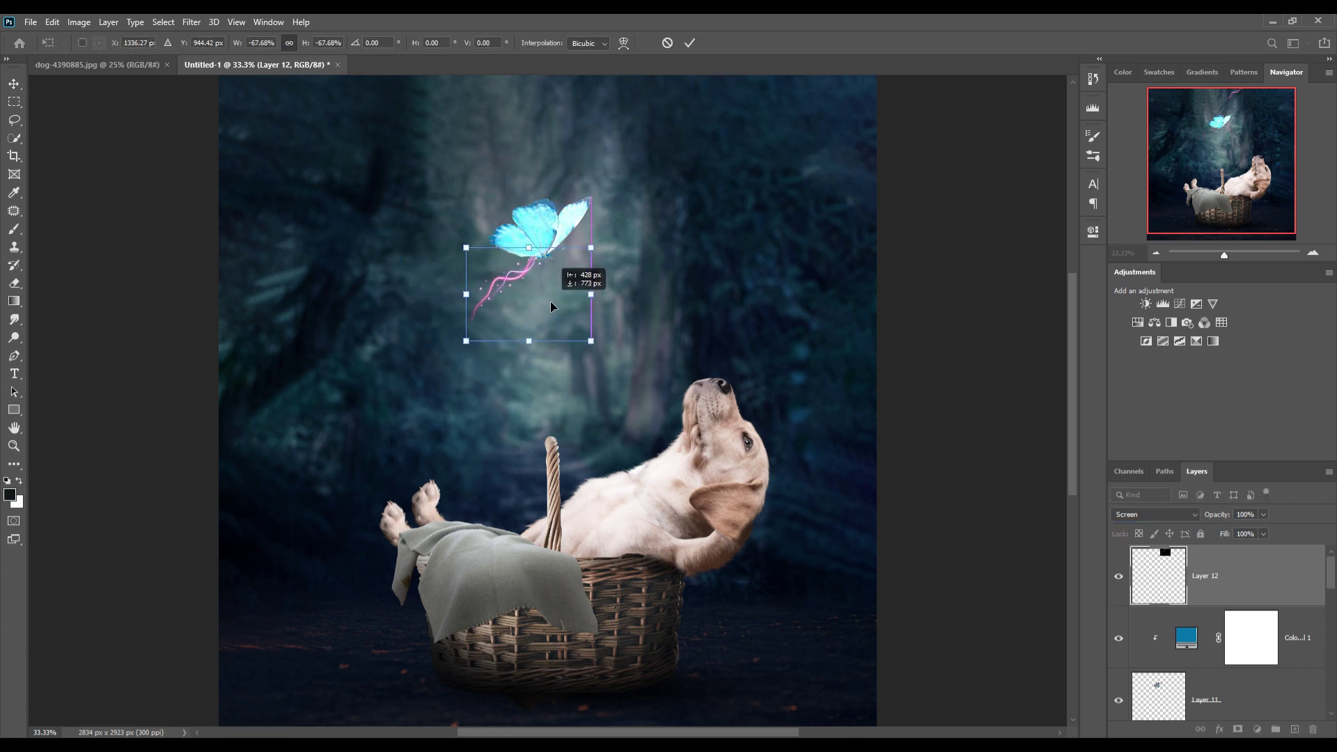
mouse_move(607, 245)
mouse_down()
mouse_move(439, 327)
mouse_move(352, 341)
mouse_up()
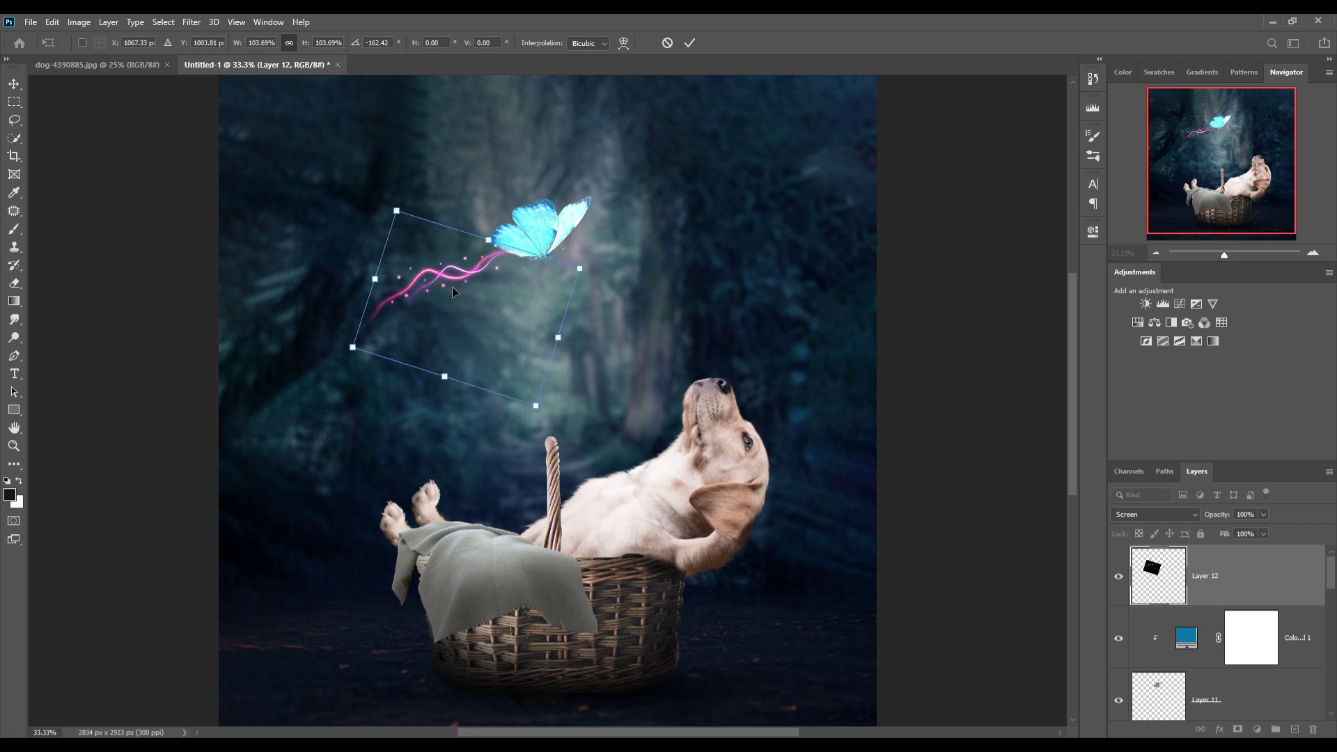
drag(476, 259, 532, 268)
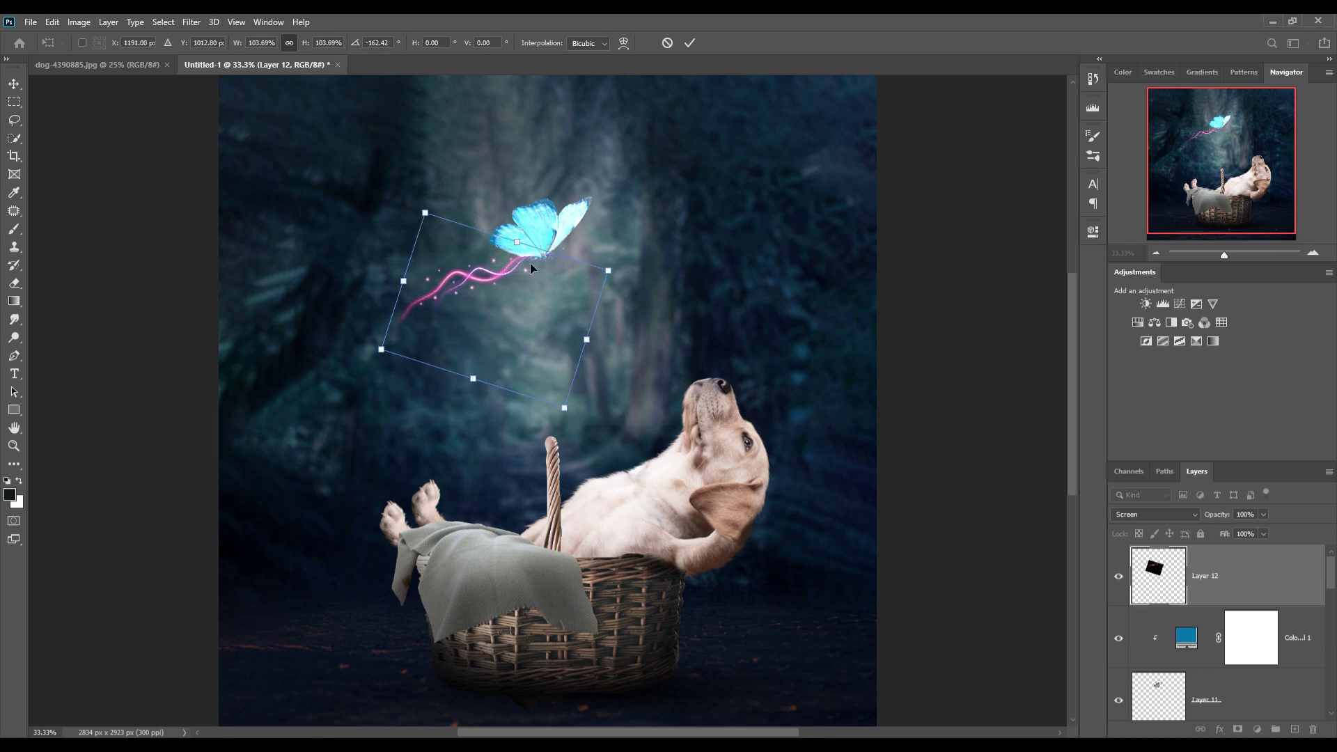
click(689, 43)
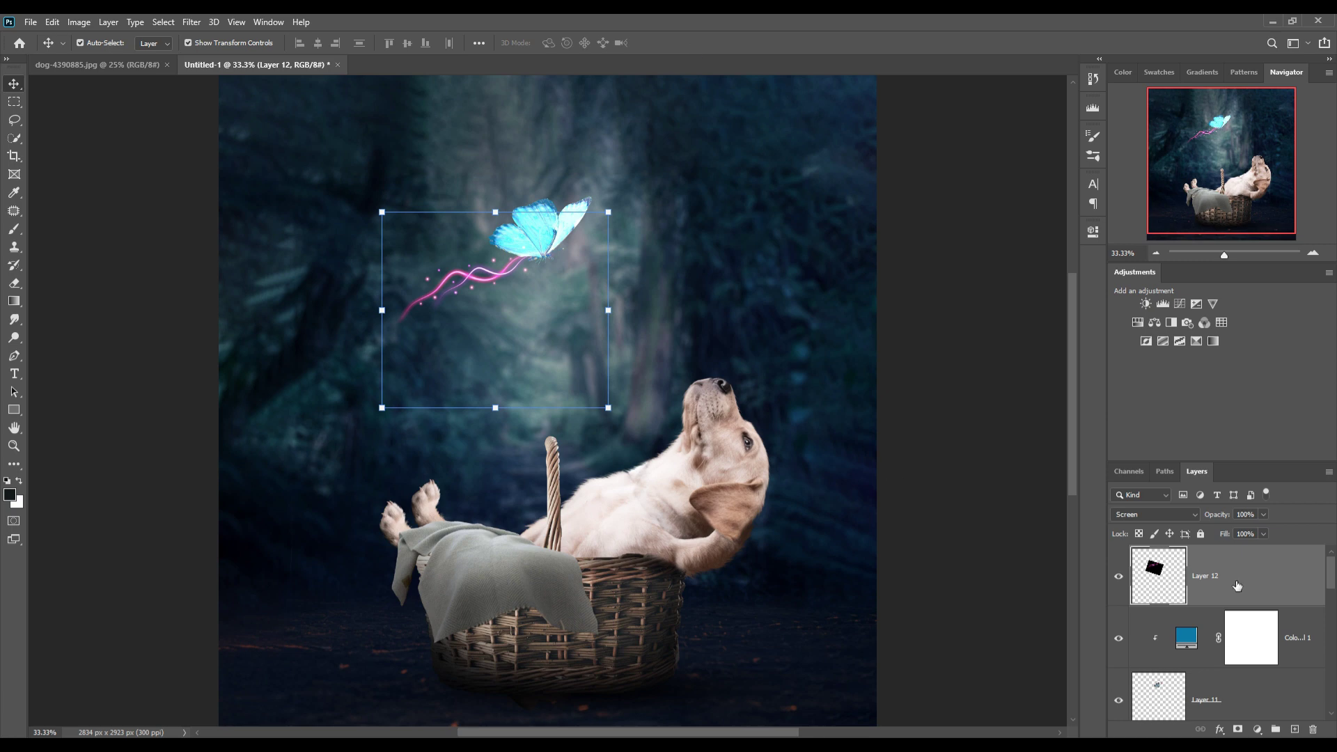
Clip a Hue/Saturation adjustment with Hue -123 to the streak, then add empty Layer 13
click(1257, 729)
click(1253, 594)
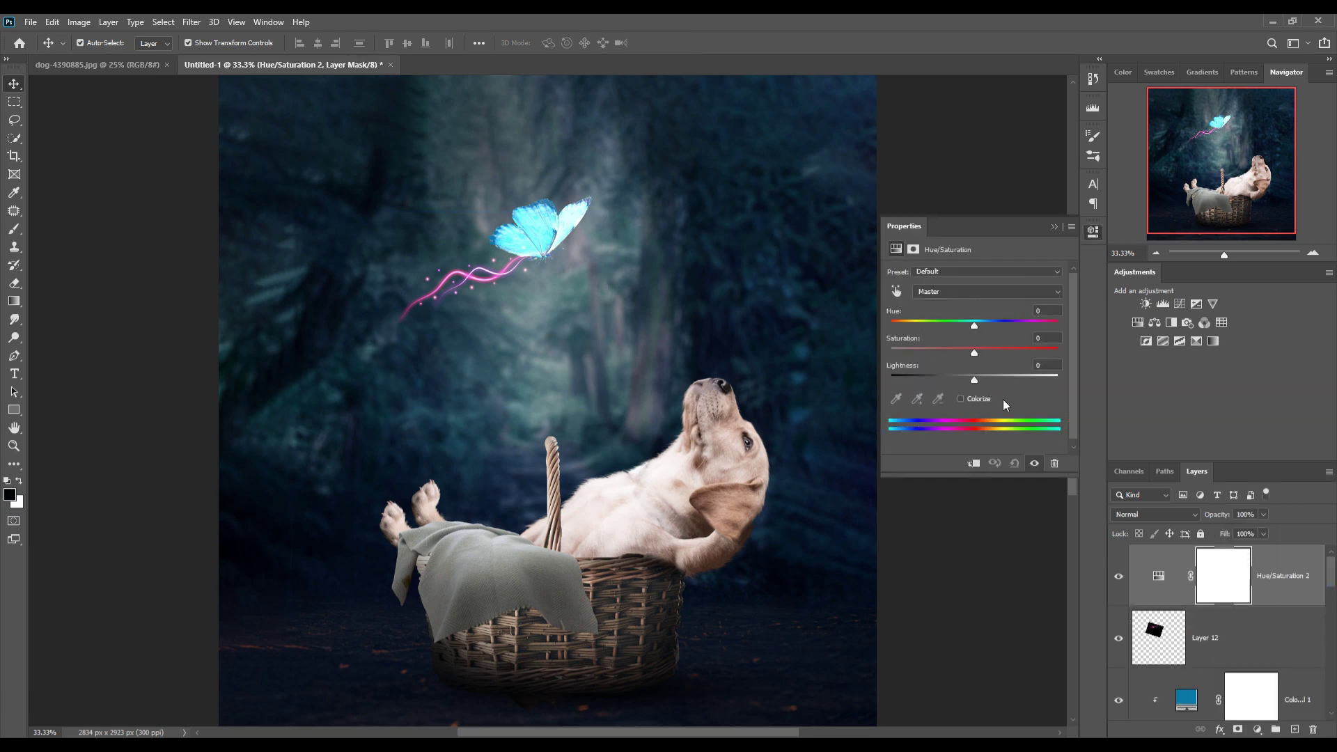
click(974, 464)
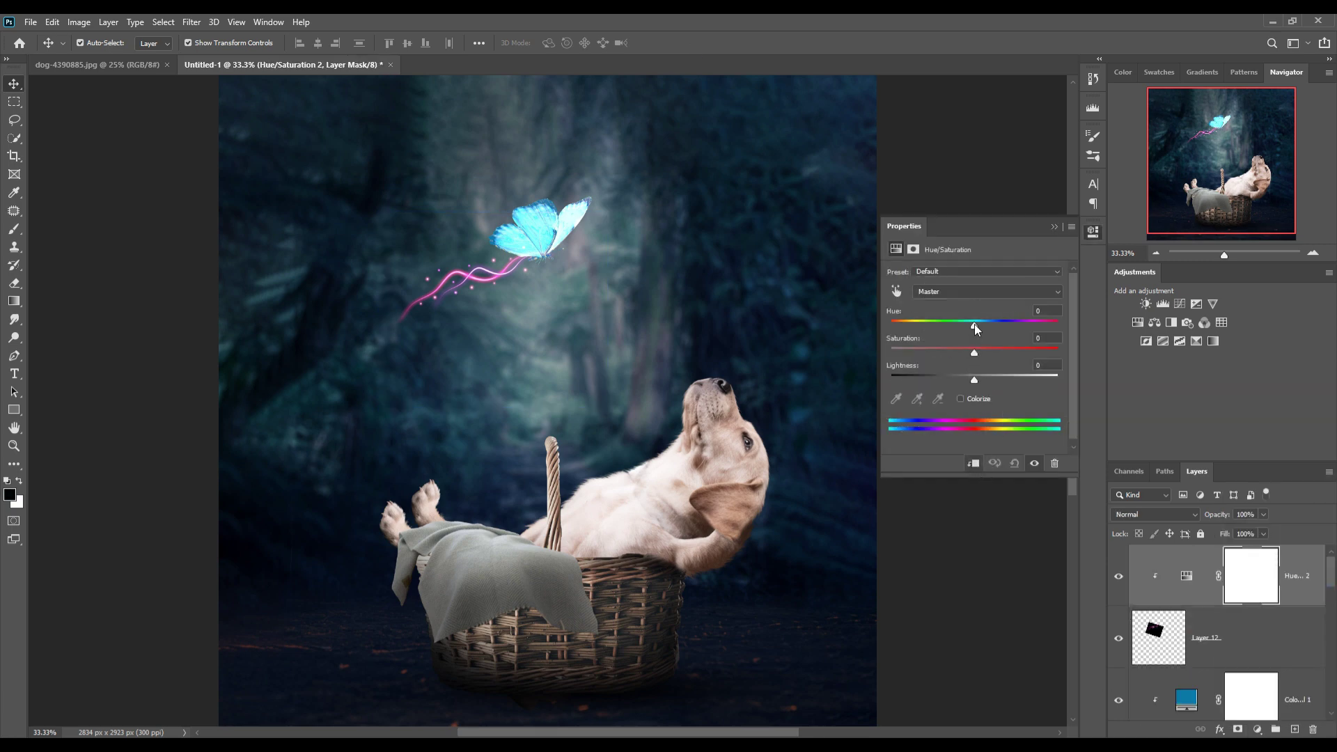
mouse_move(974, 325)
mouse_down()
mouse_move(1017, 325)
mouse_move(909, 330)
mouse_up()
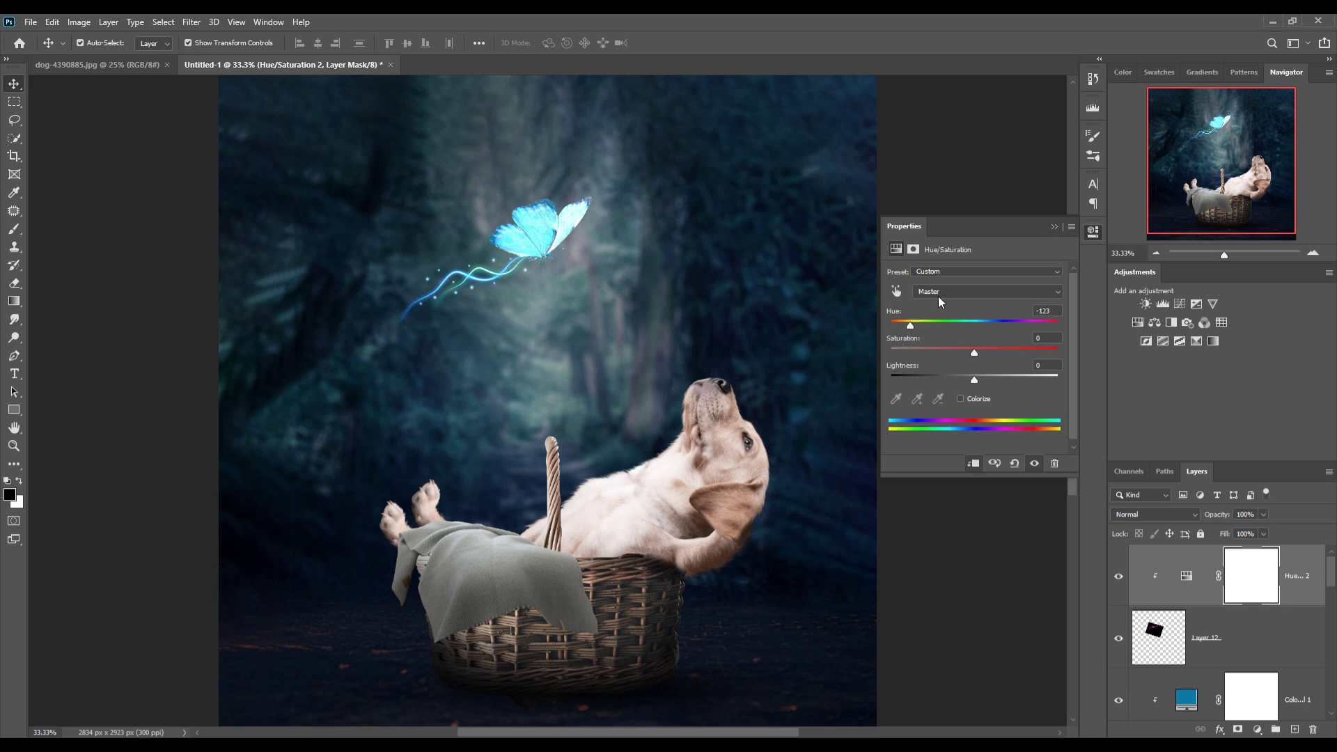
click(1055, 227)
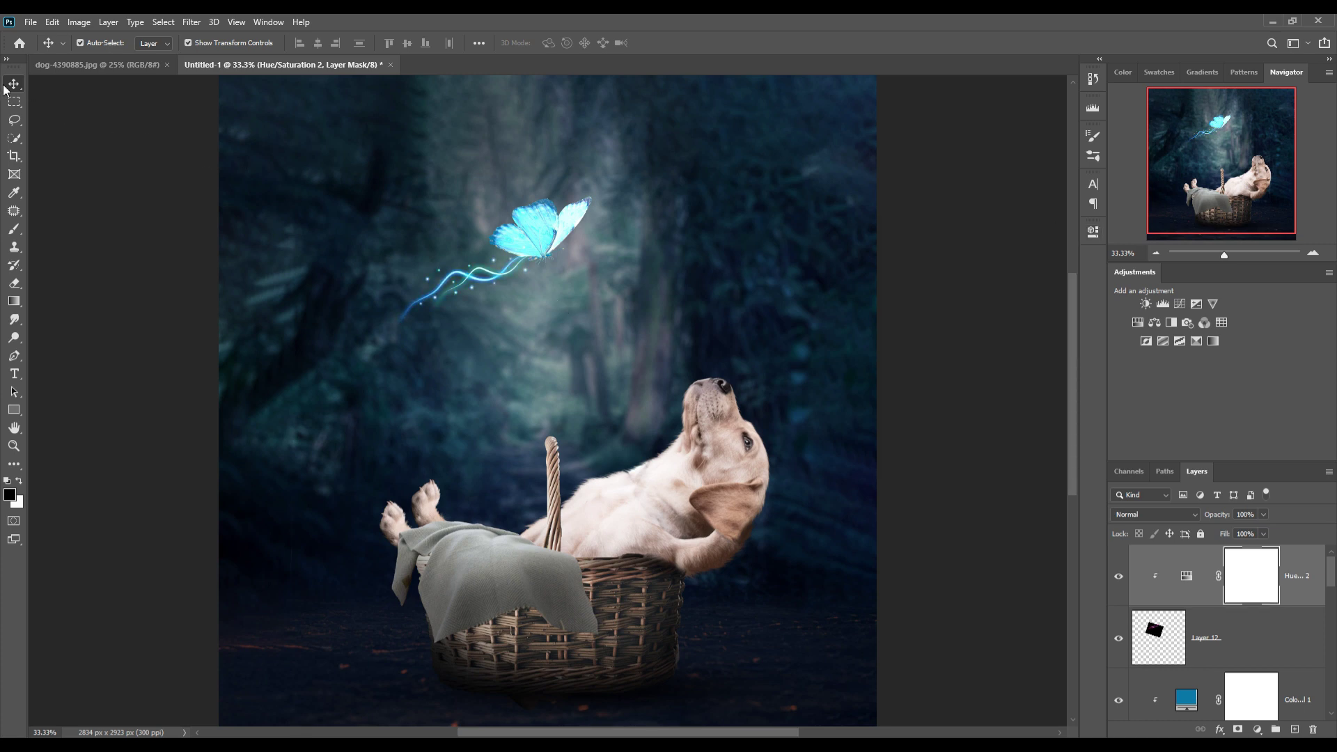
click(1303, 593)
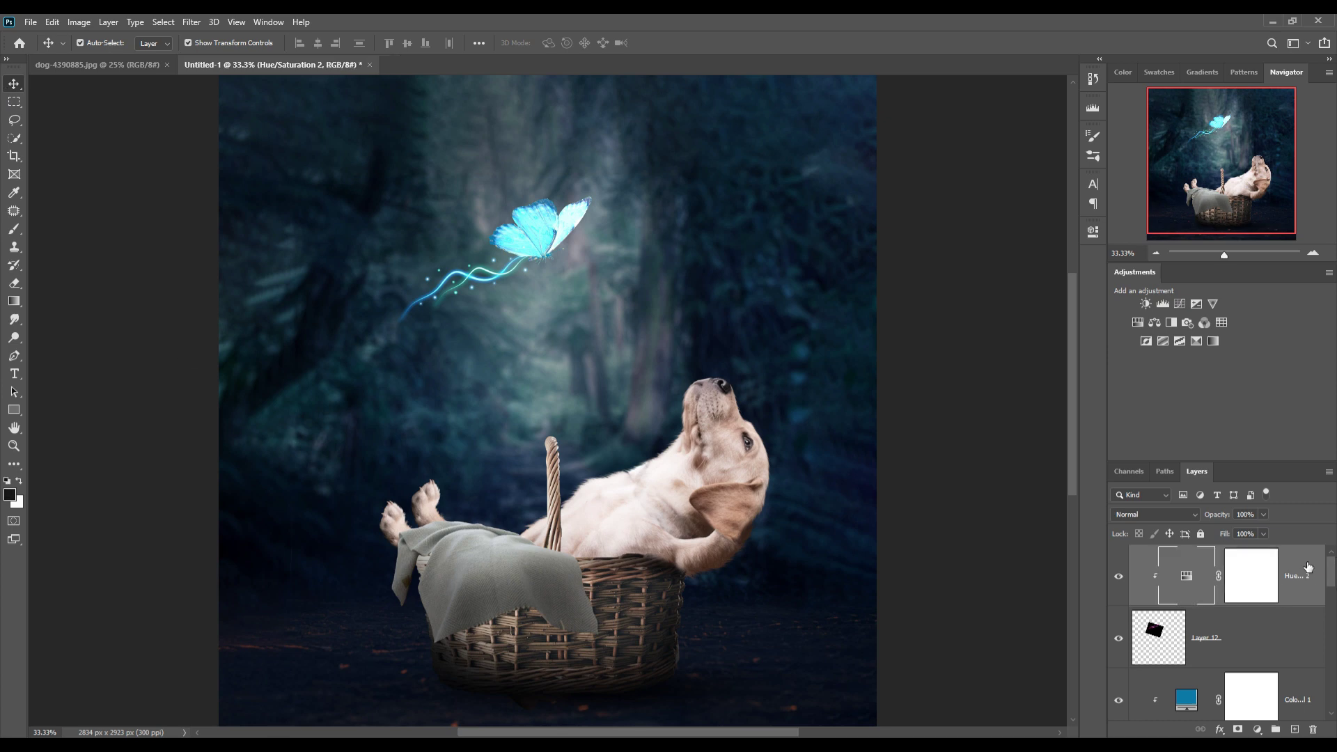
click(1297, 729)
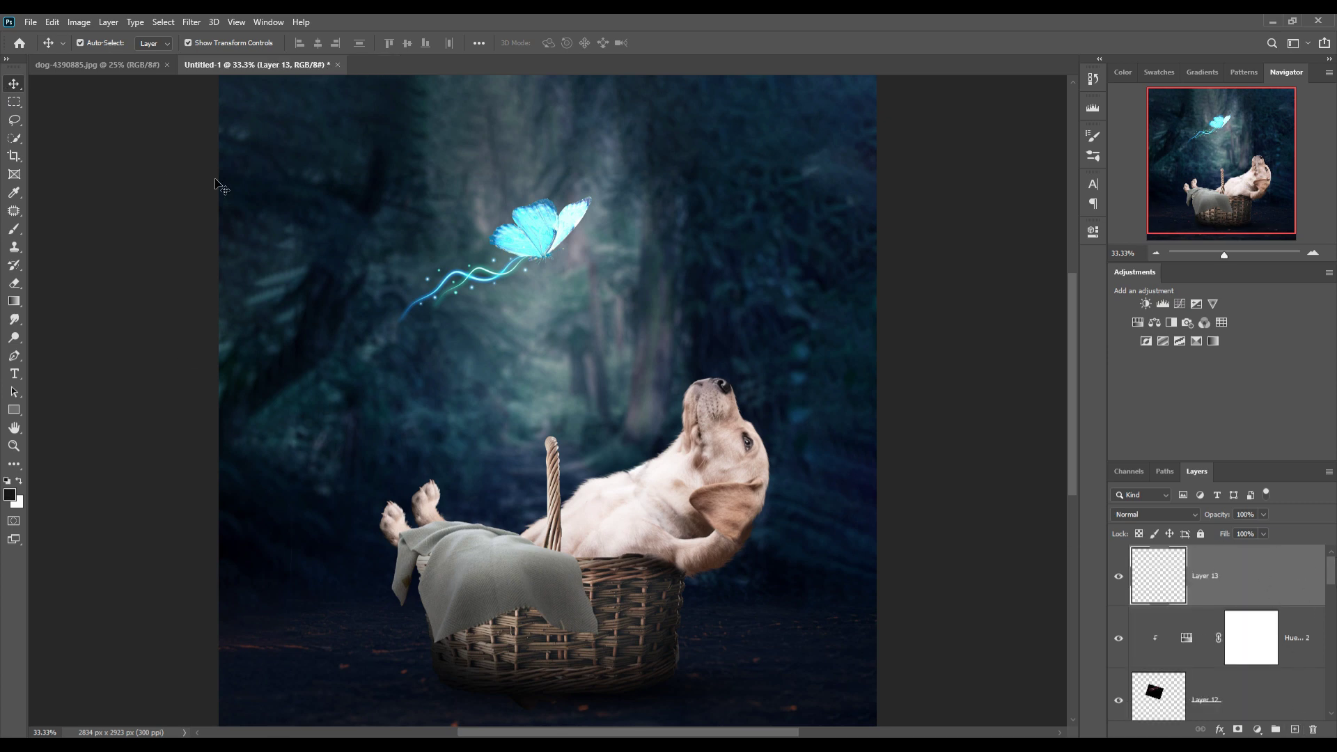
Check Layer 13's blend mode list without changing it
click(10, 232)
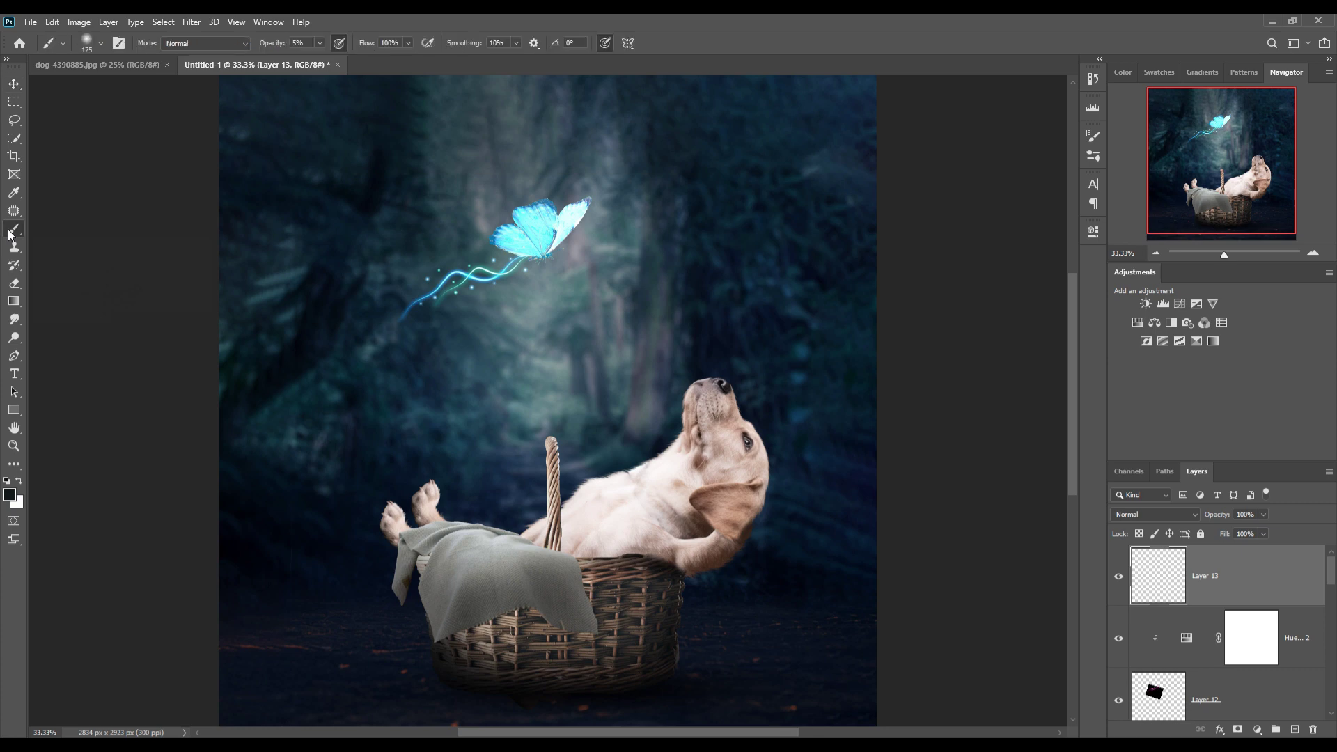
click(1193, 515)
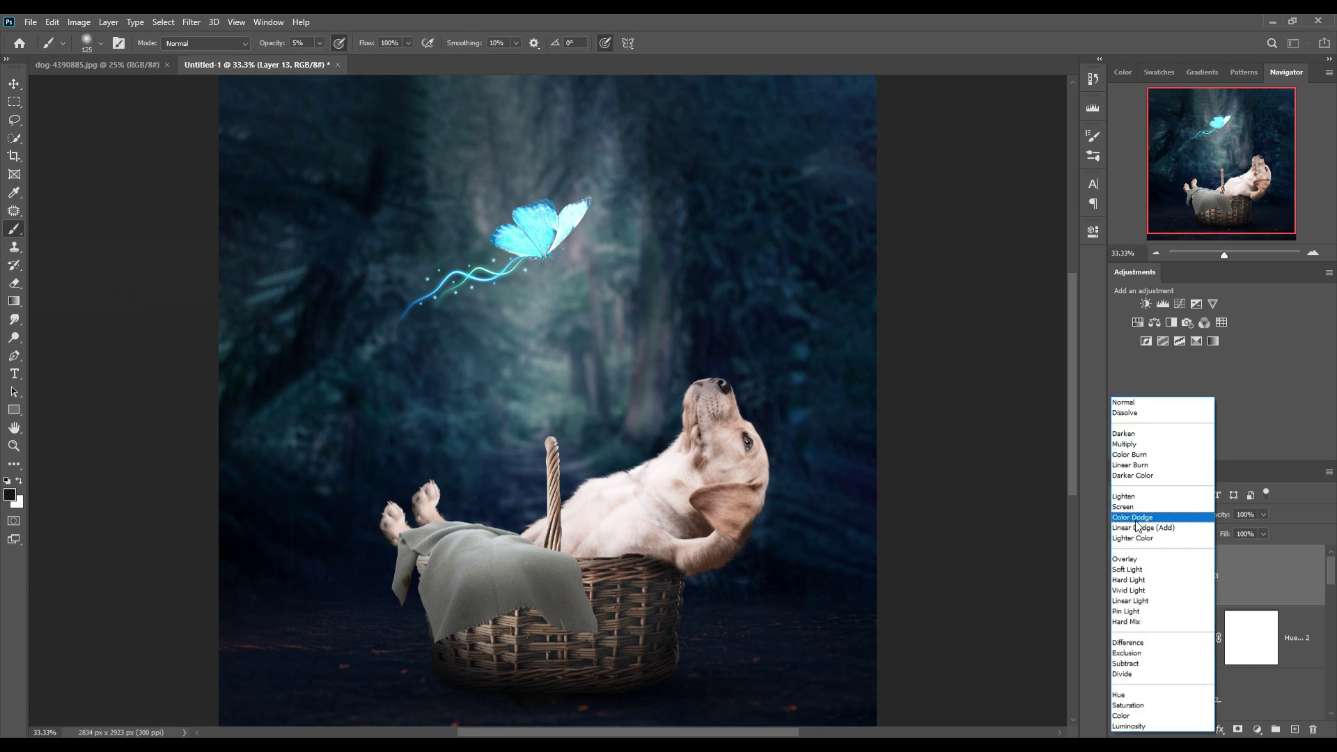
key(Escape)
scroll(1293, 614, down, 3)
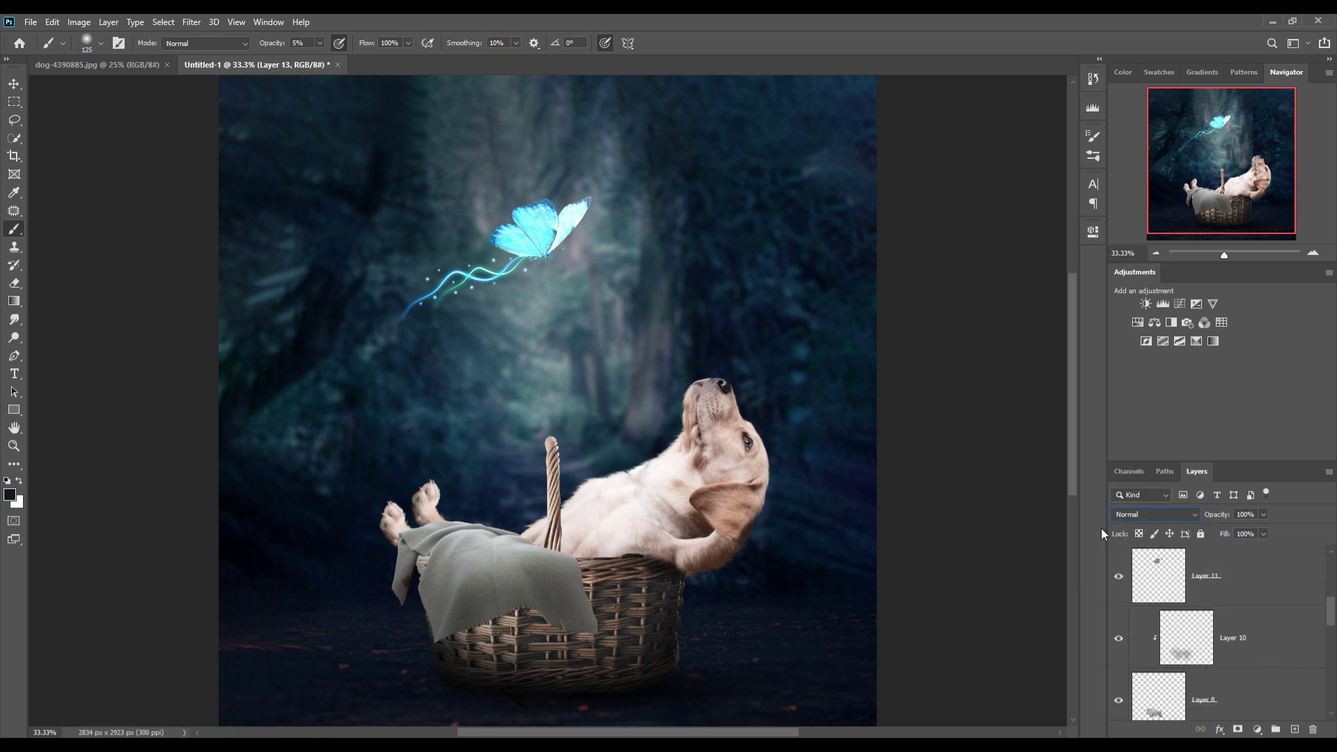
Create Layer 14 above the dog layer and set it to Linear Dodge (Add)
click(14, 83)
click(657, 500)
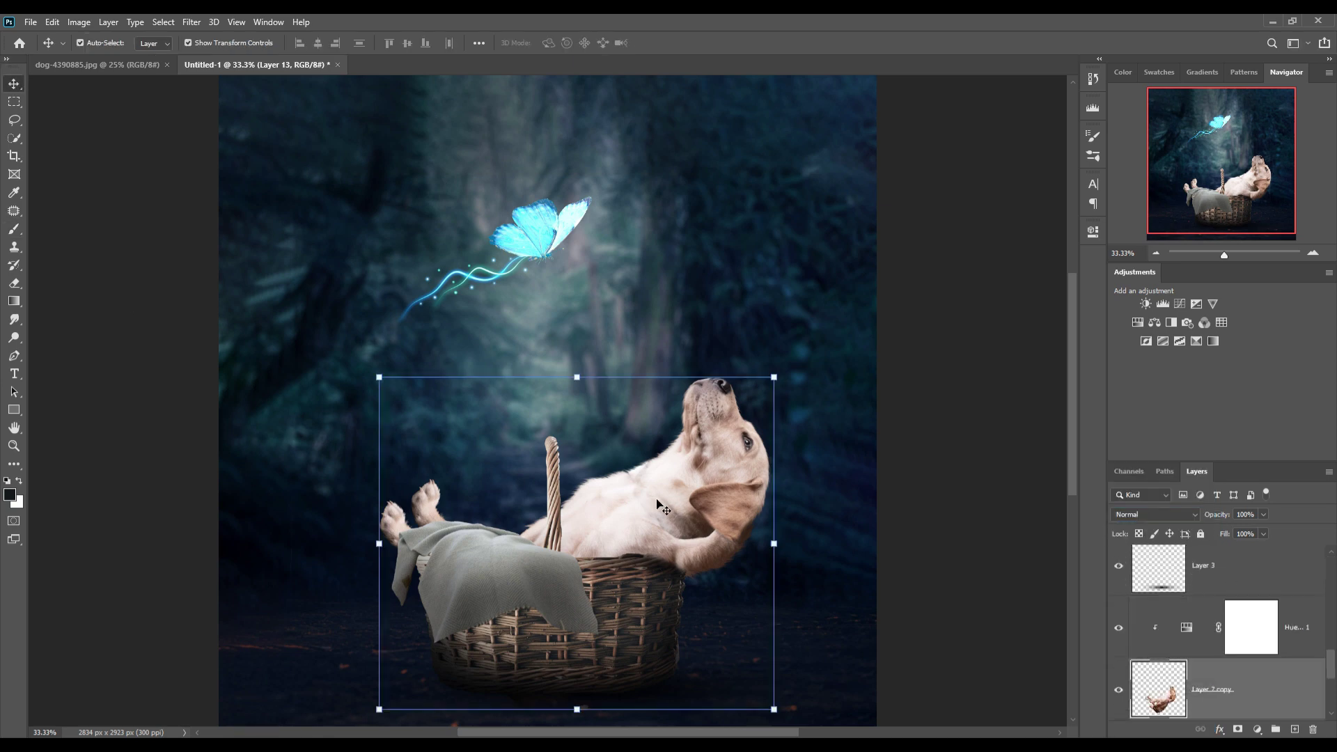
click(1299, 730)
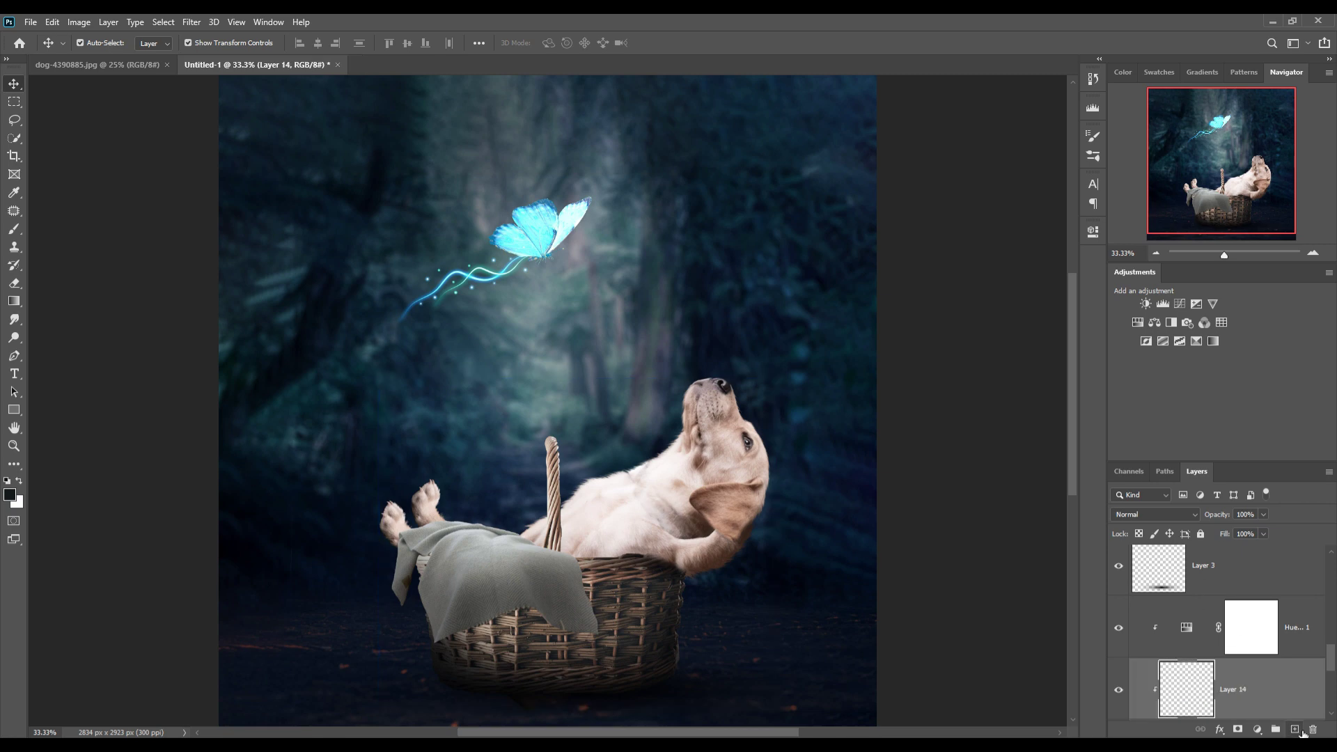
right_click(1276, 621)
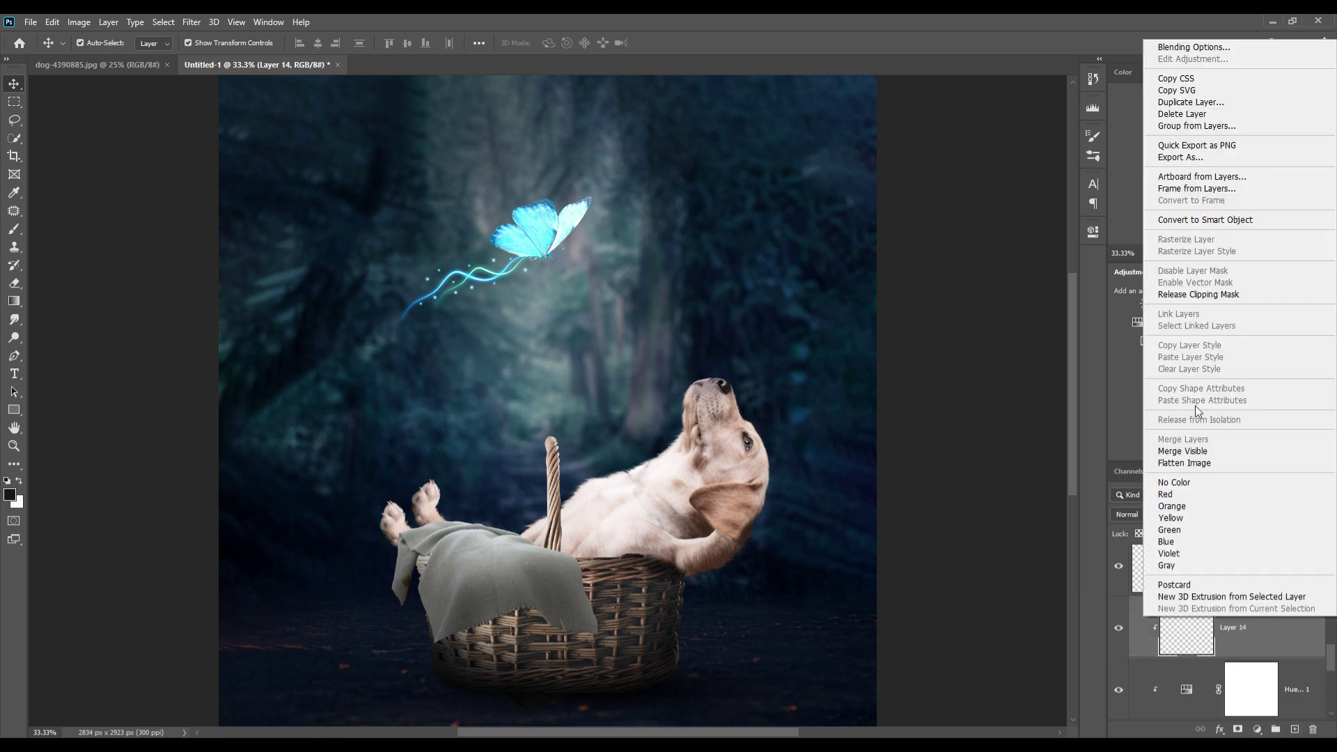
click(1269, 633)
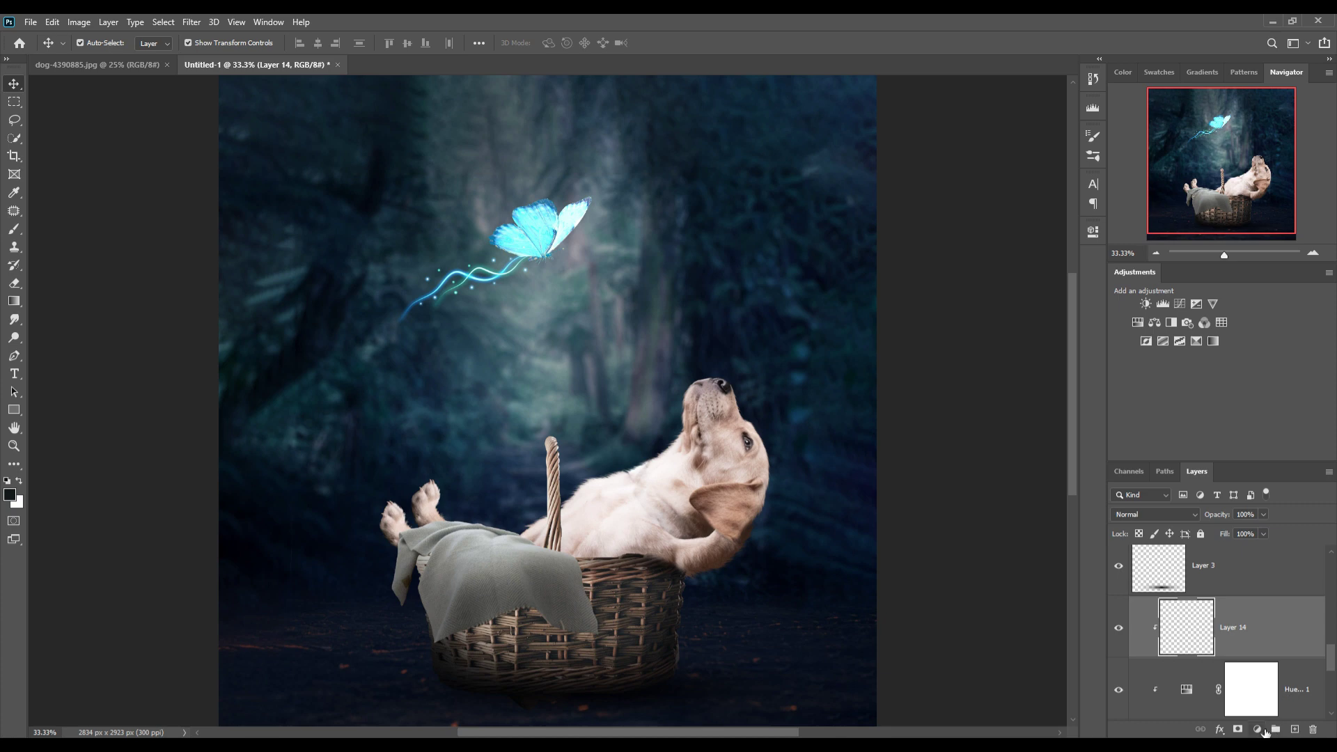
click(1150, 516)
click(1145, 554)
click(1257, 729)
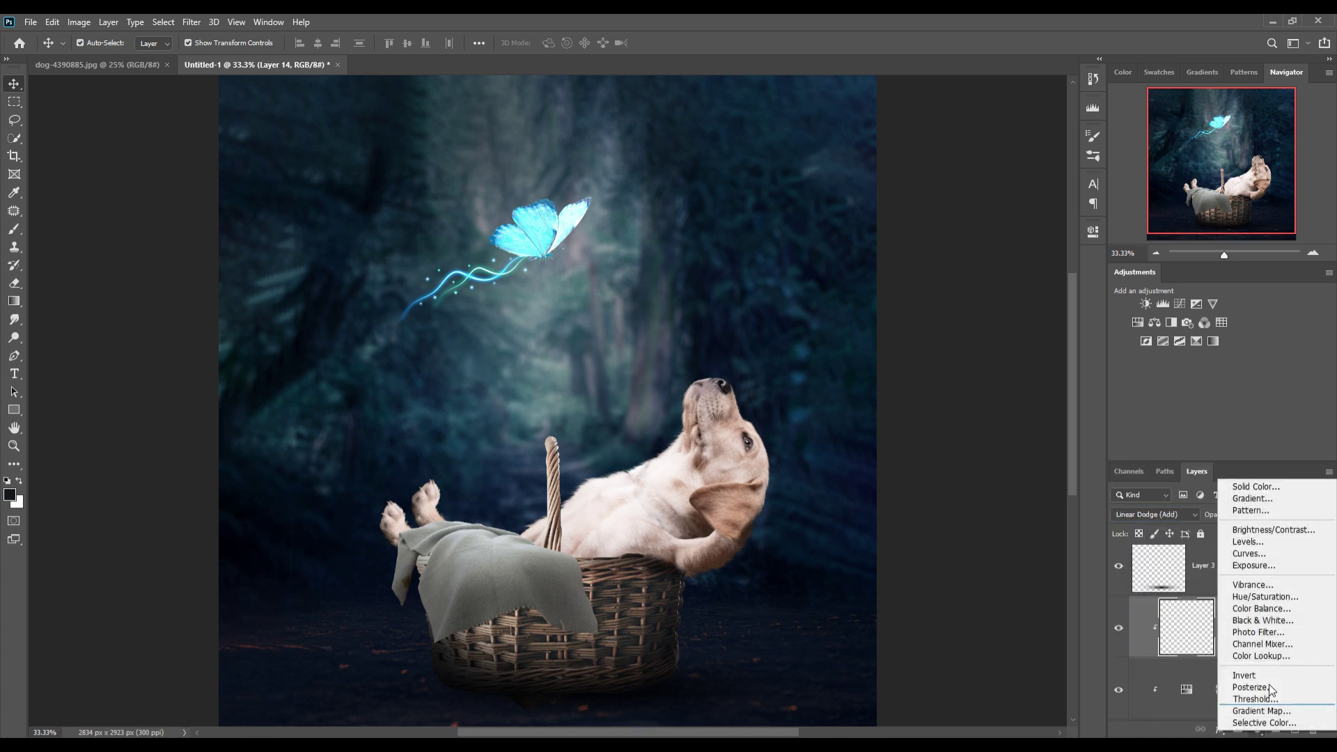
Add a cyan 01d2f8 Solid Color fill layer and target its layer mask
click(1239, 485)
click(1049, 324)
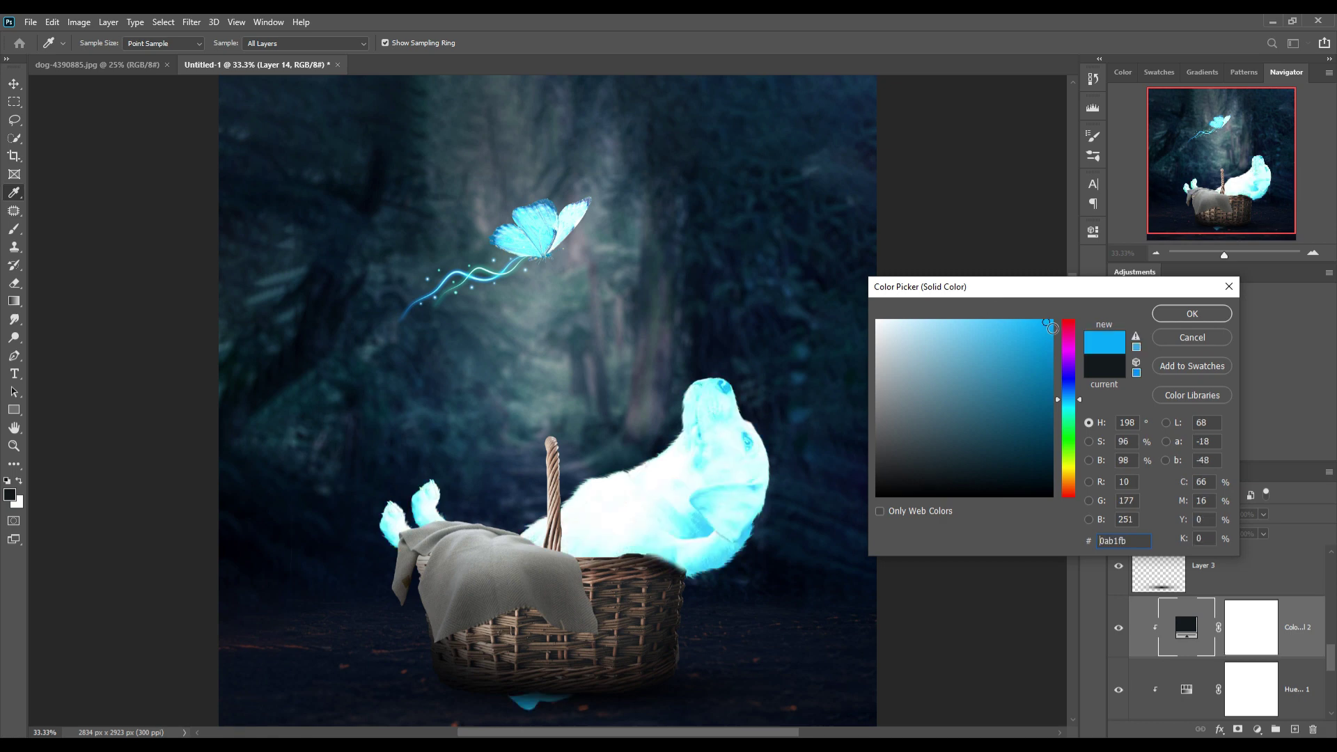
click(986, 360)
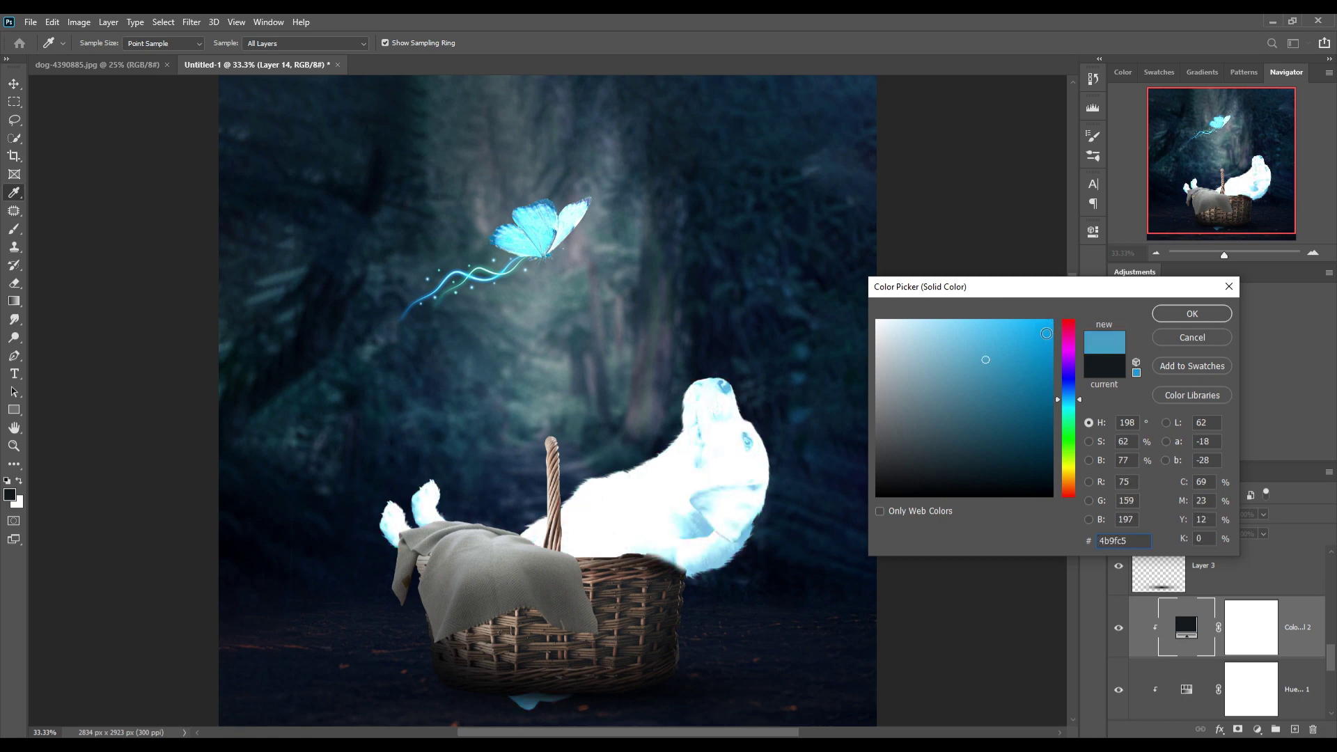
click(1037, 328)
drag(1080, 402, 1079, 403)
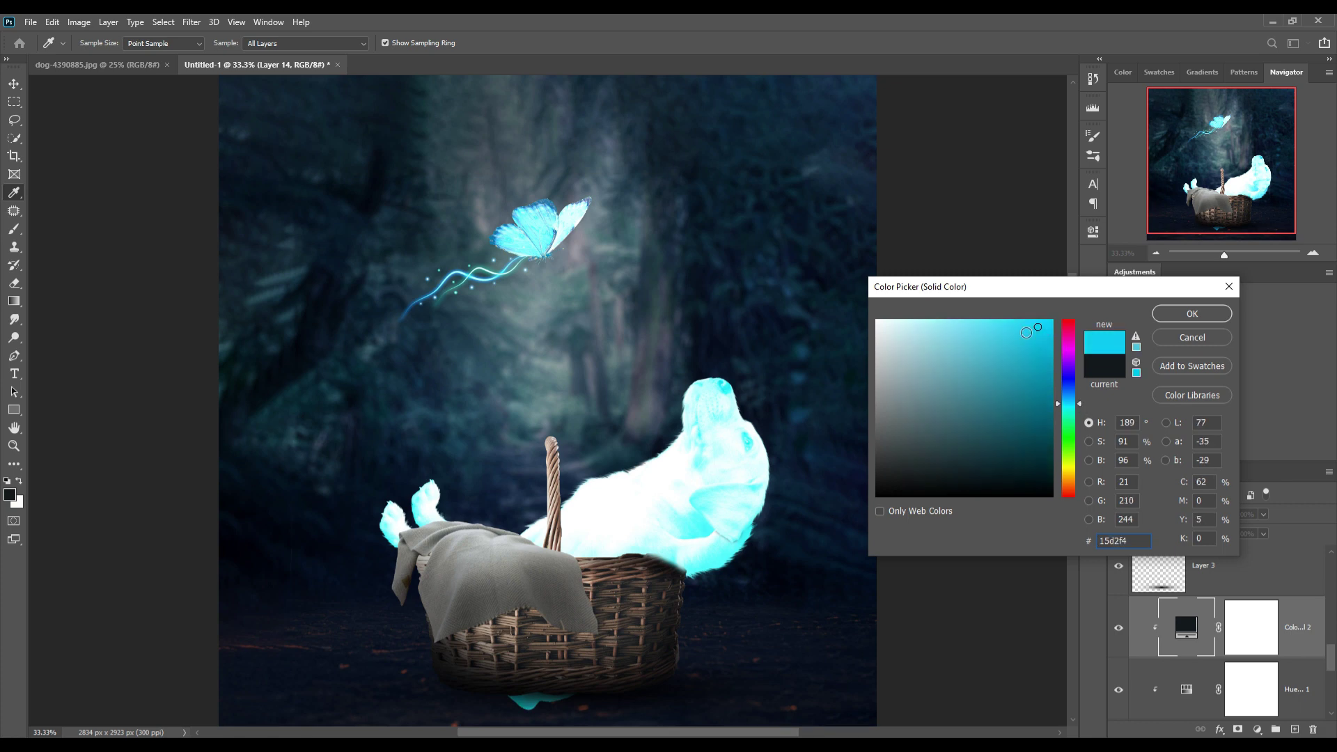
mouse_move(1026, 333)
mouse_down()
mouse_move(1023, 387)
mouse_move(1059, 330)
mouse_up()
click(1192, 314)
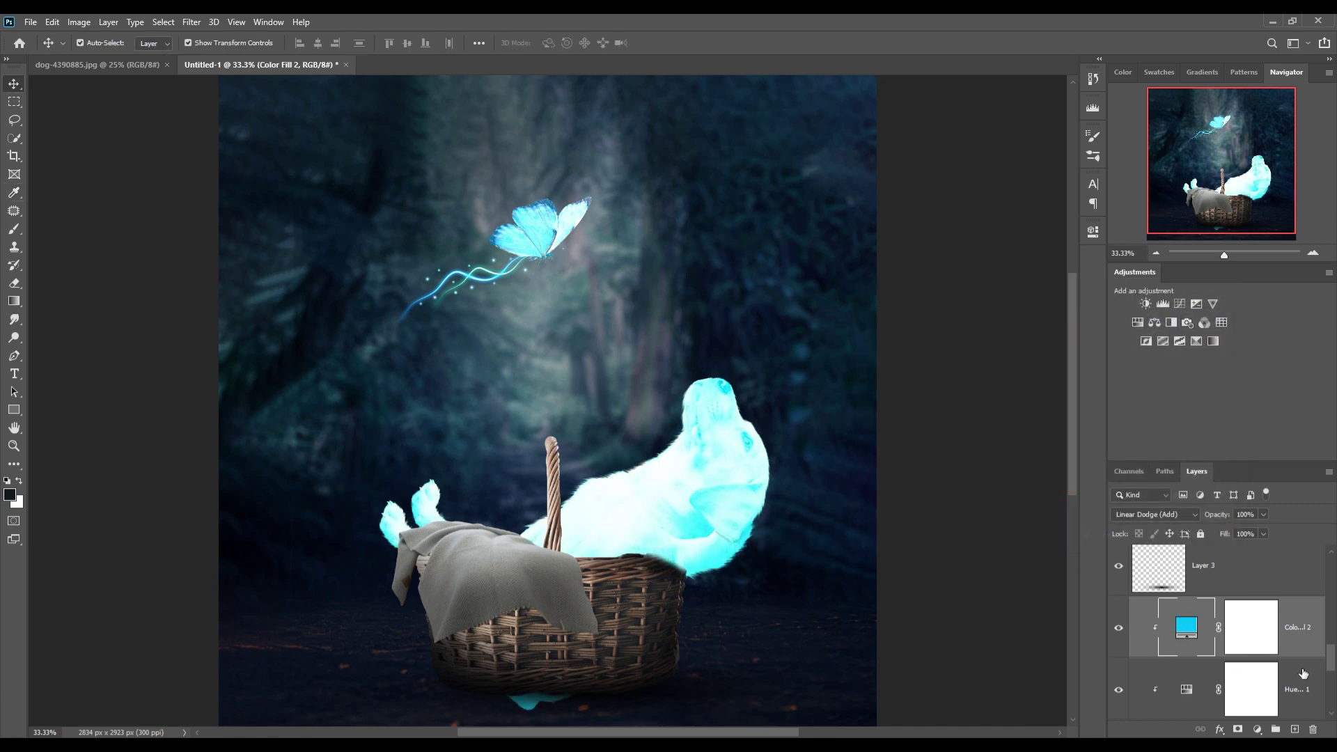
click(1253, 631)
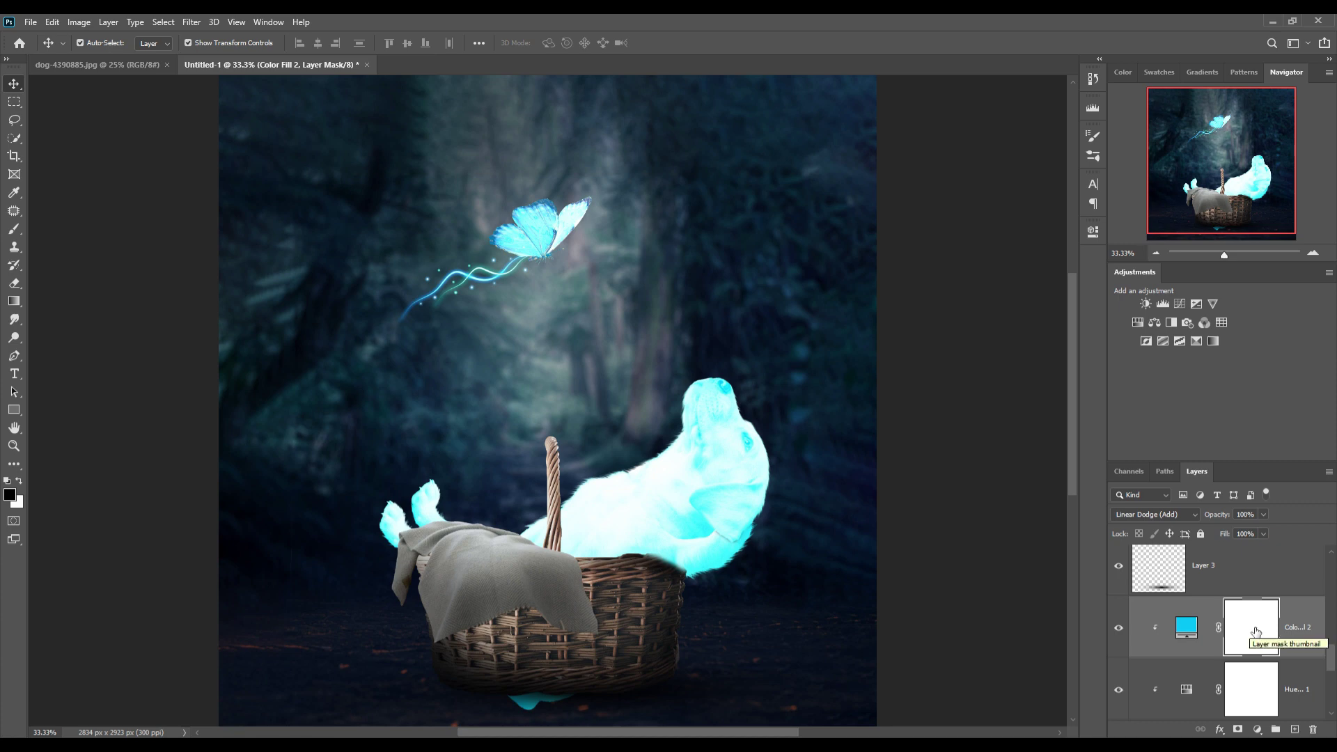
key(ctrl)
Invert the Color Fill 2 mask to black and set a white size-20 brush at 100% opacity
key(ctrl+i)
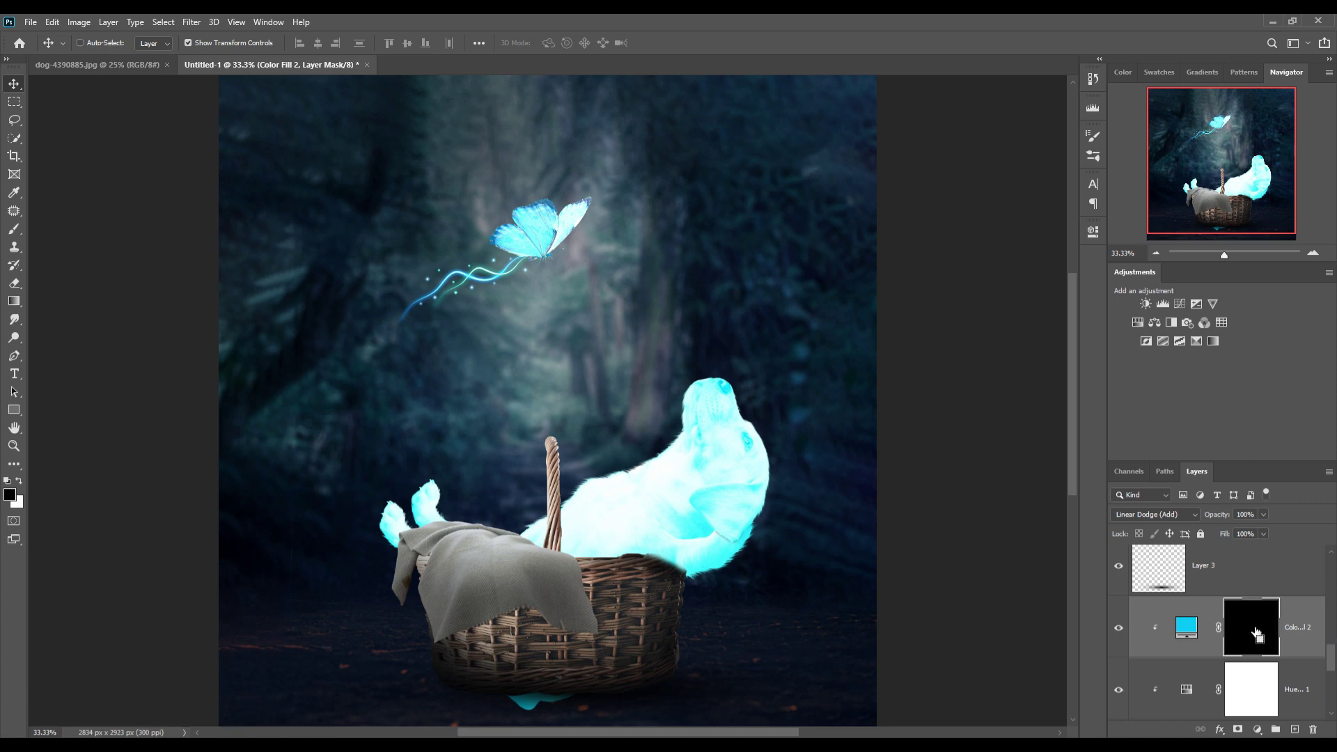
click(10, 235)
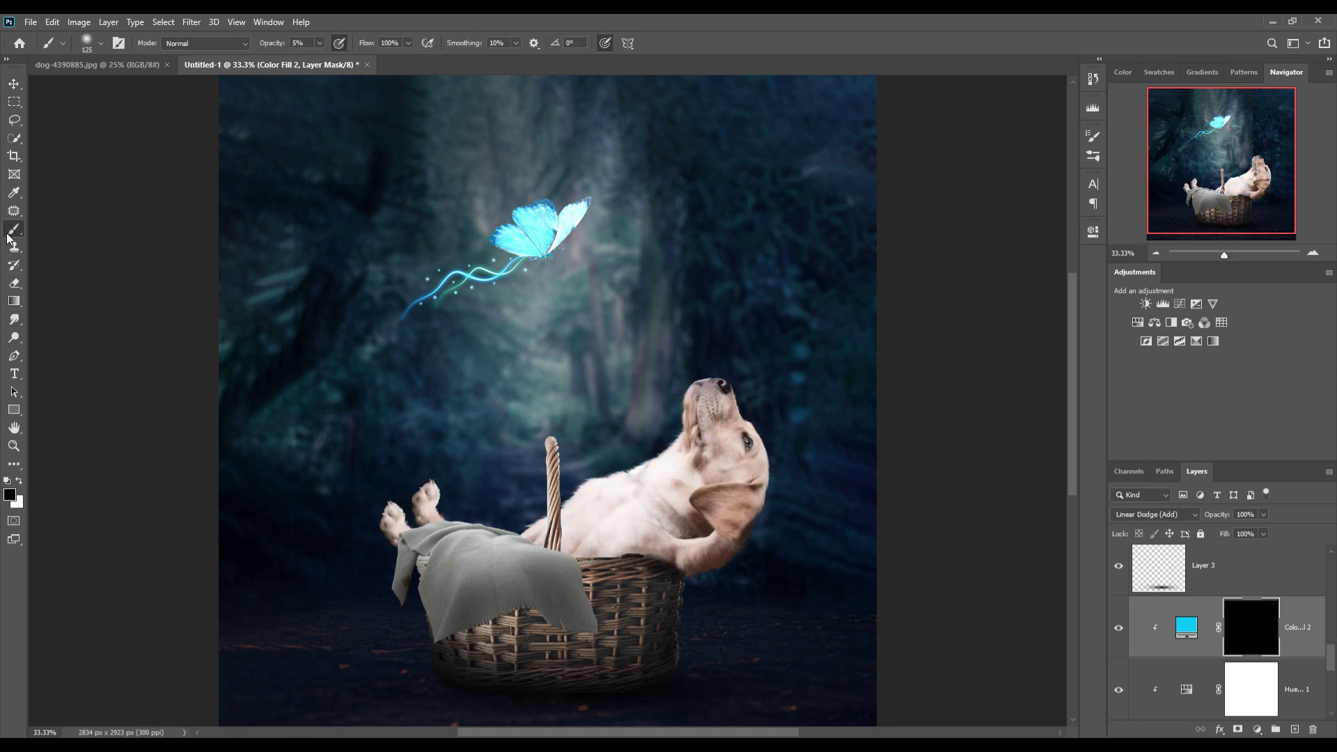
scroll(685, 340, up, 3)
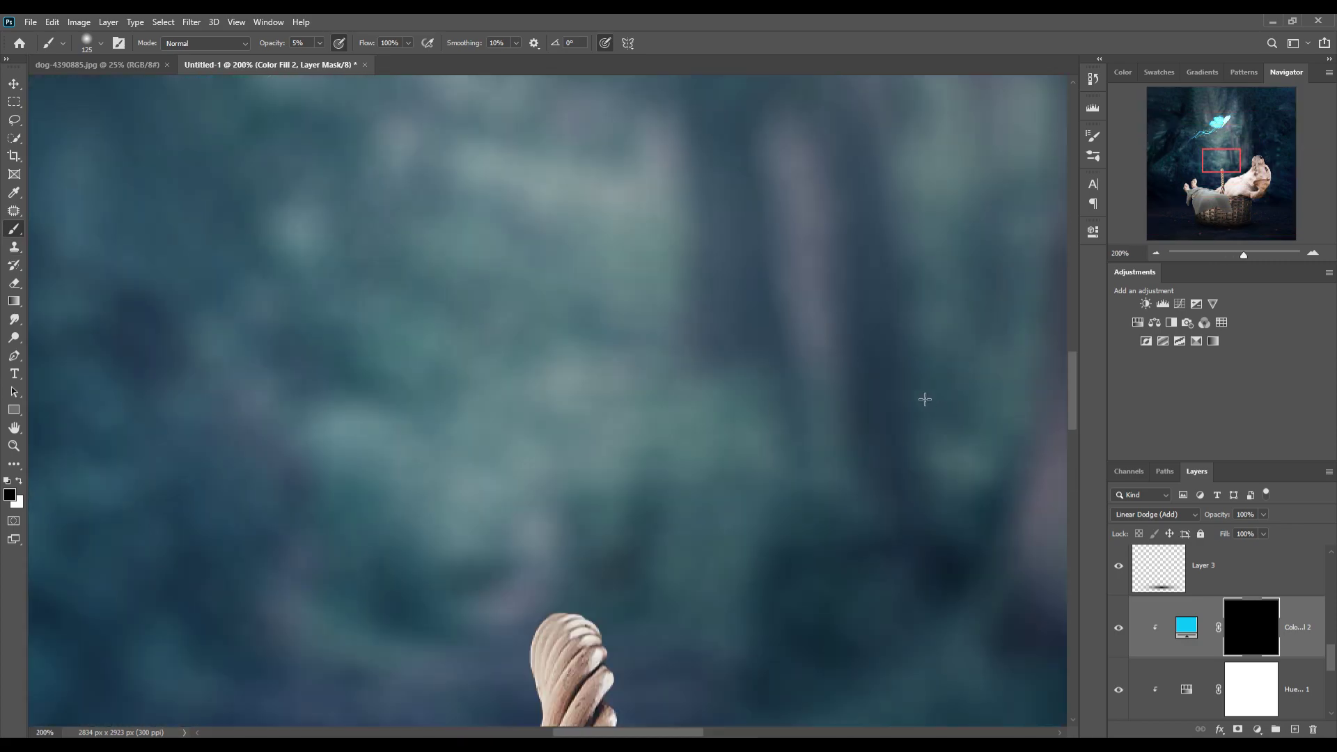
scroll(922, 397, up, 2)
drag(435, 501, 410, 613)
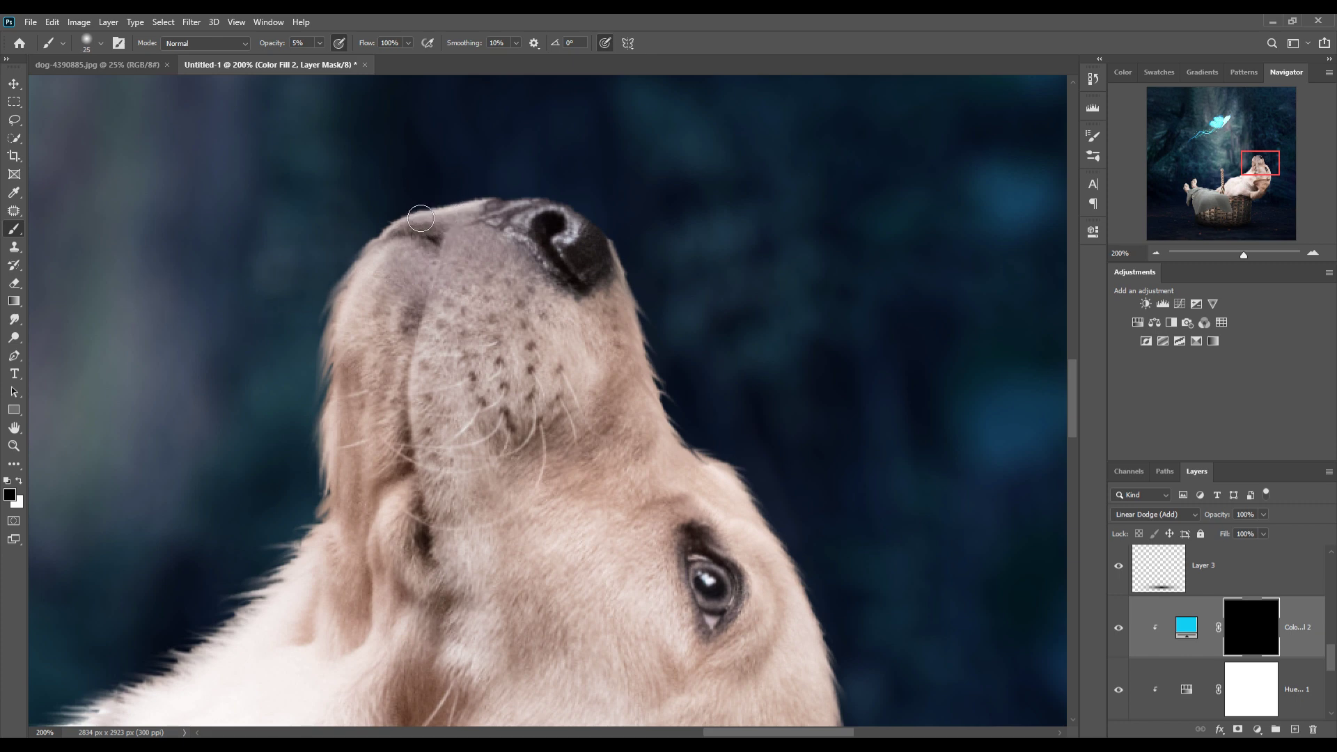
key(bracketleft)
key(bracketleft)
key(bracketleft)
click(20, 481)
click(319, 43)
drag(322, 58, 455, 63)
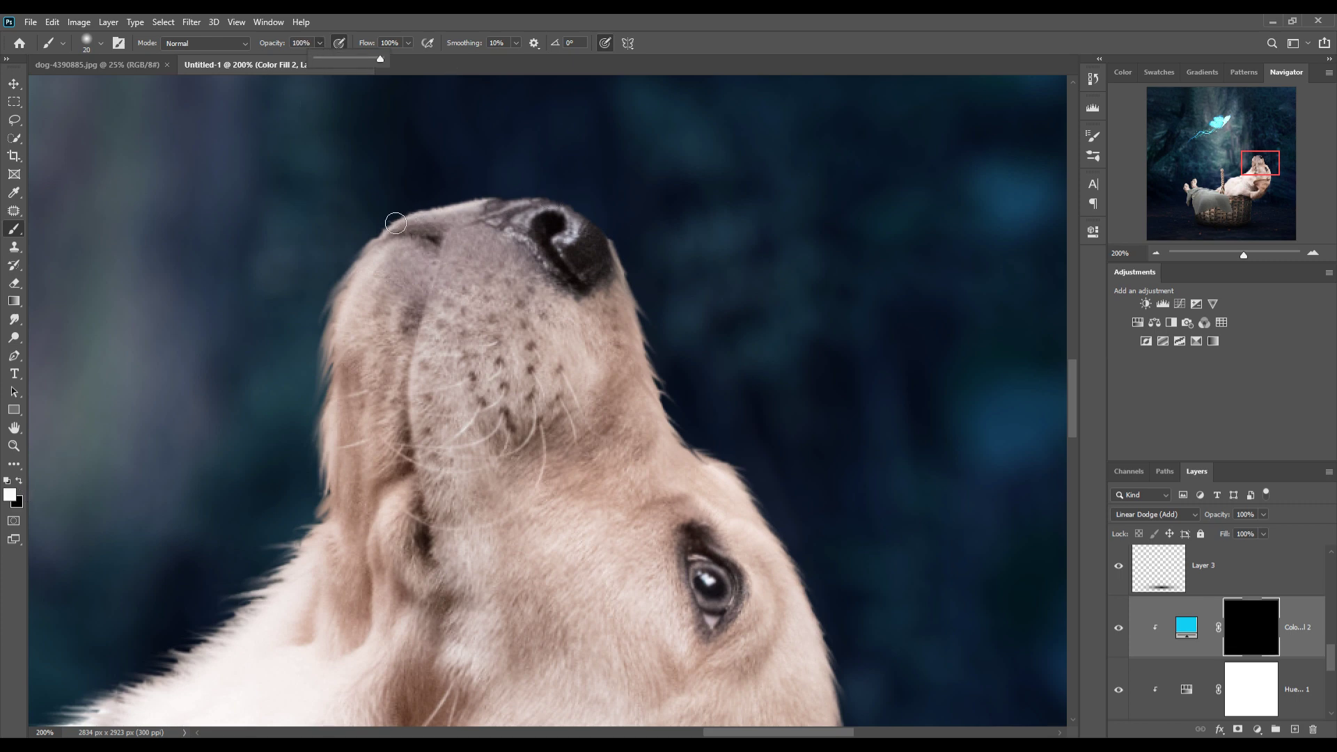
Paint the cyan glow along the nose's top edge and the ear's fur edge
mouse_move(394, 222)
mouse_down()
mouse_move(557, 205)
mouse_move(612, 227)
mouse_move(648, 290)
mouse_move(690, 439)
mouse_move(749, 480)
mouse_move(815, 573)
mouse_move(863, 717)
mouse_move(794, 390)
mouse_move(766, 645)
mouse_up()
mouse_move(761, 691)
mouse_down()
mouse_move(770, 314)
mouse_move(742, 388)
mouse_up()
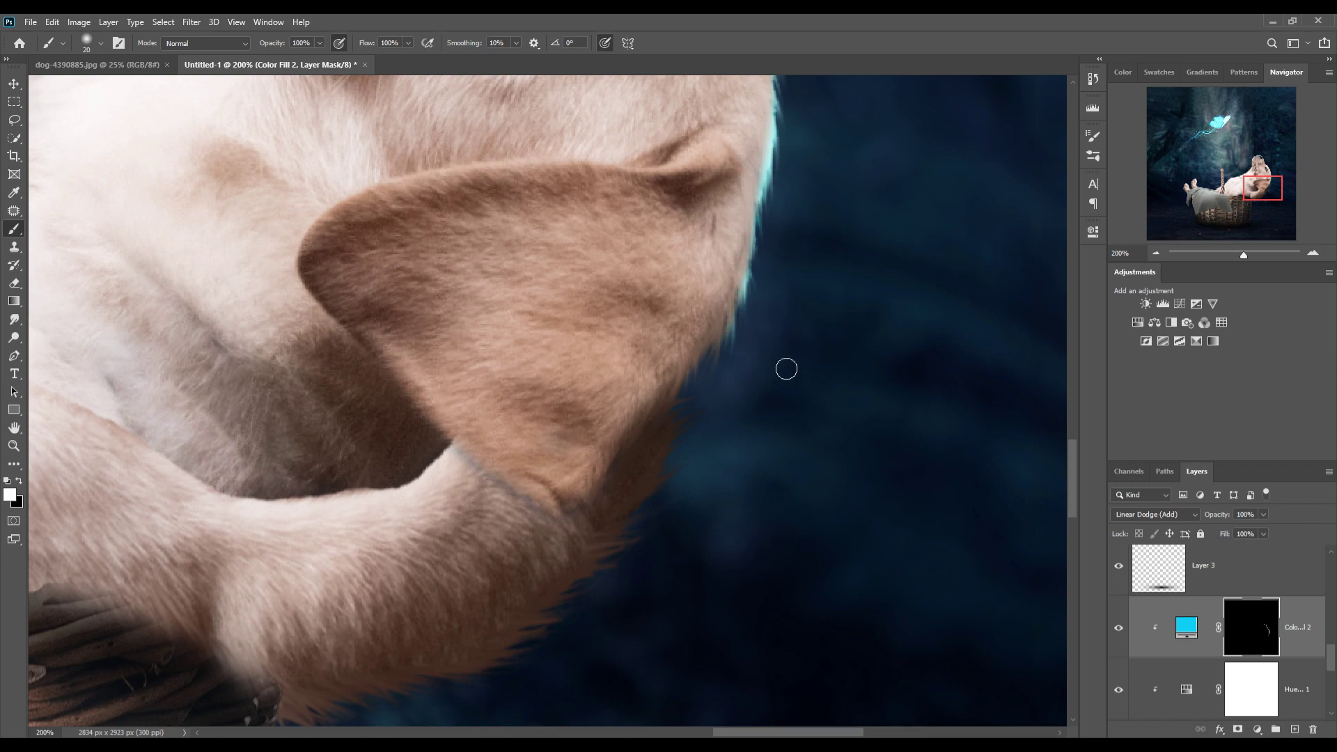
drag(321, 575, 784, 441)
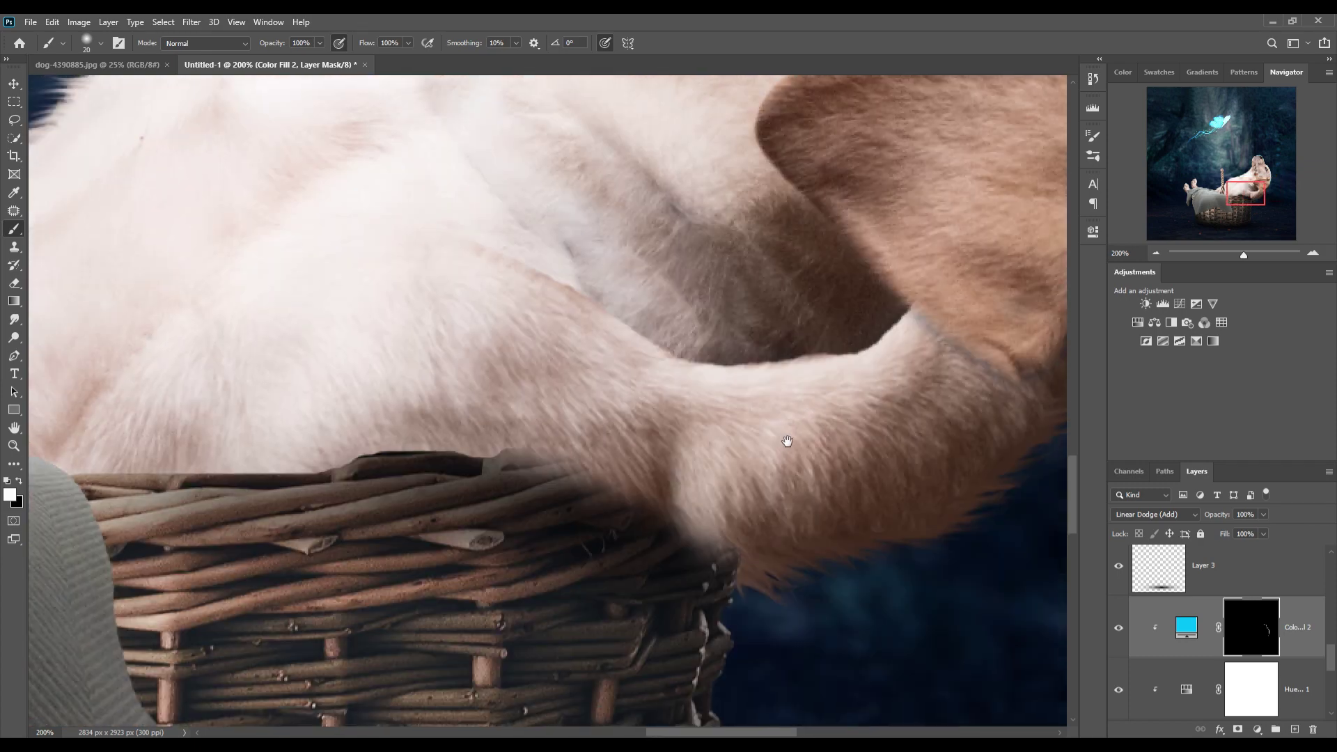
scroll(1307, 686, down, 2)
click(1253, 626)
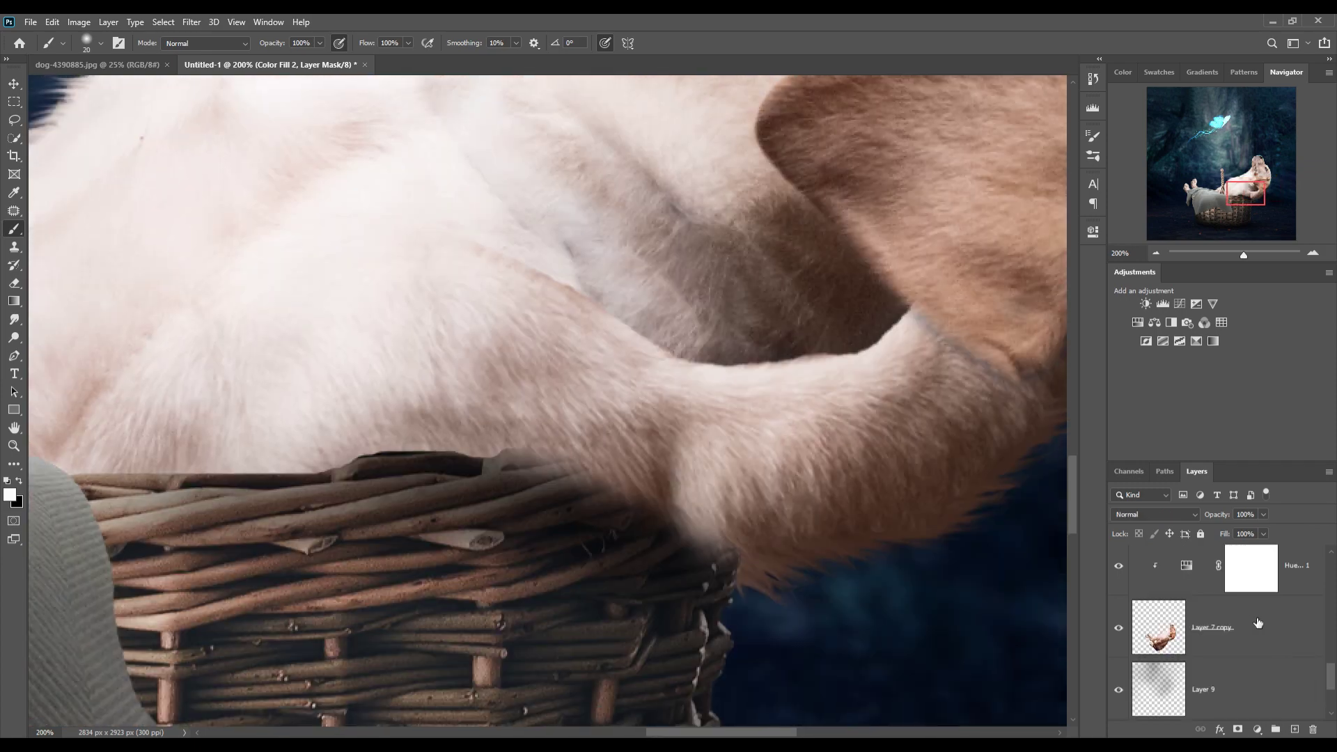
Add a Curves adjustment with a lowered midpoint to darken the puppy
click(1258, 729)
click(1249, 549)
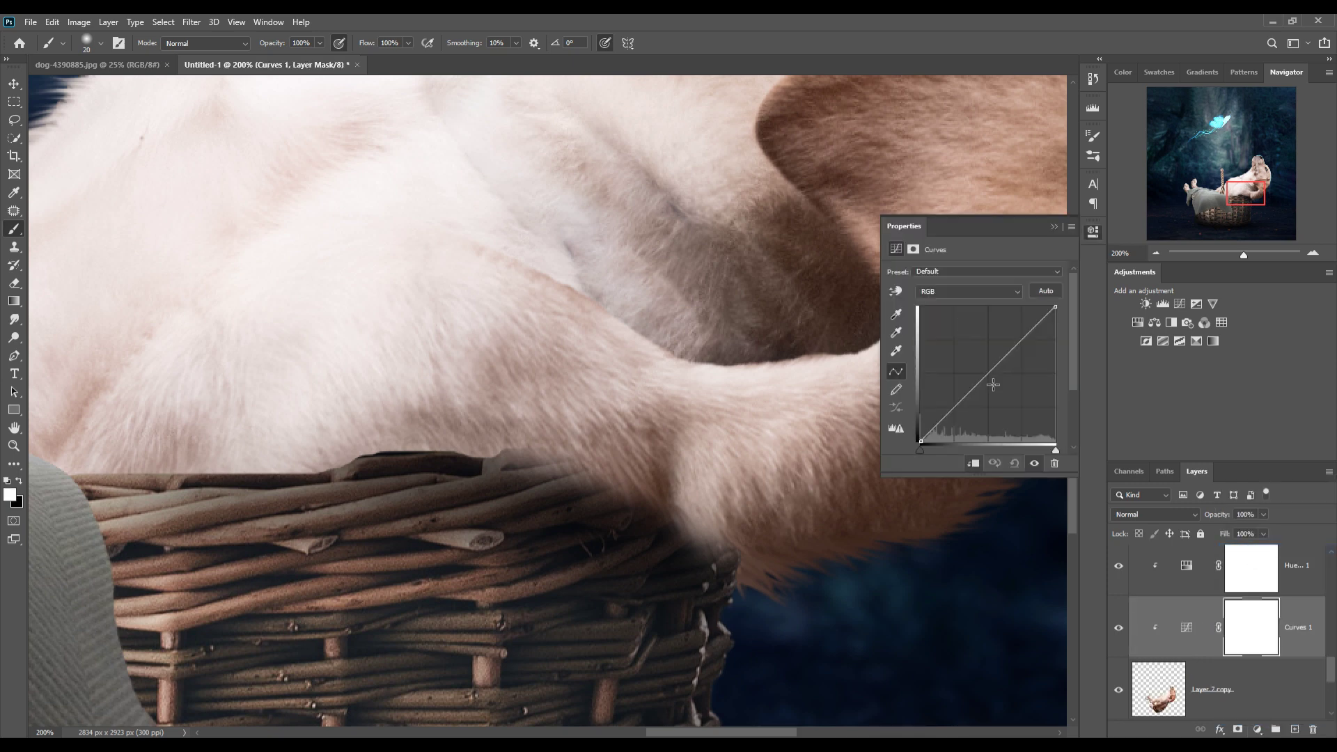
mouse_move(990, 385)
mouse_down()
mouse_move(1007, 388)
mouse_move(993, 384)
mouse_up()
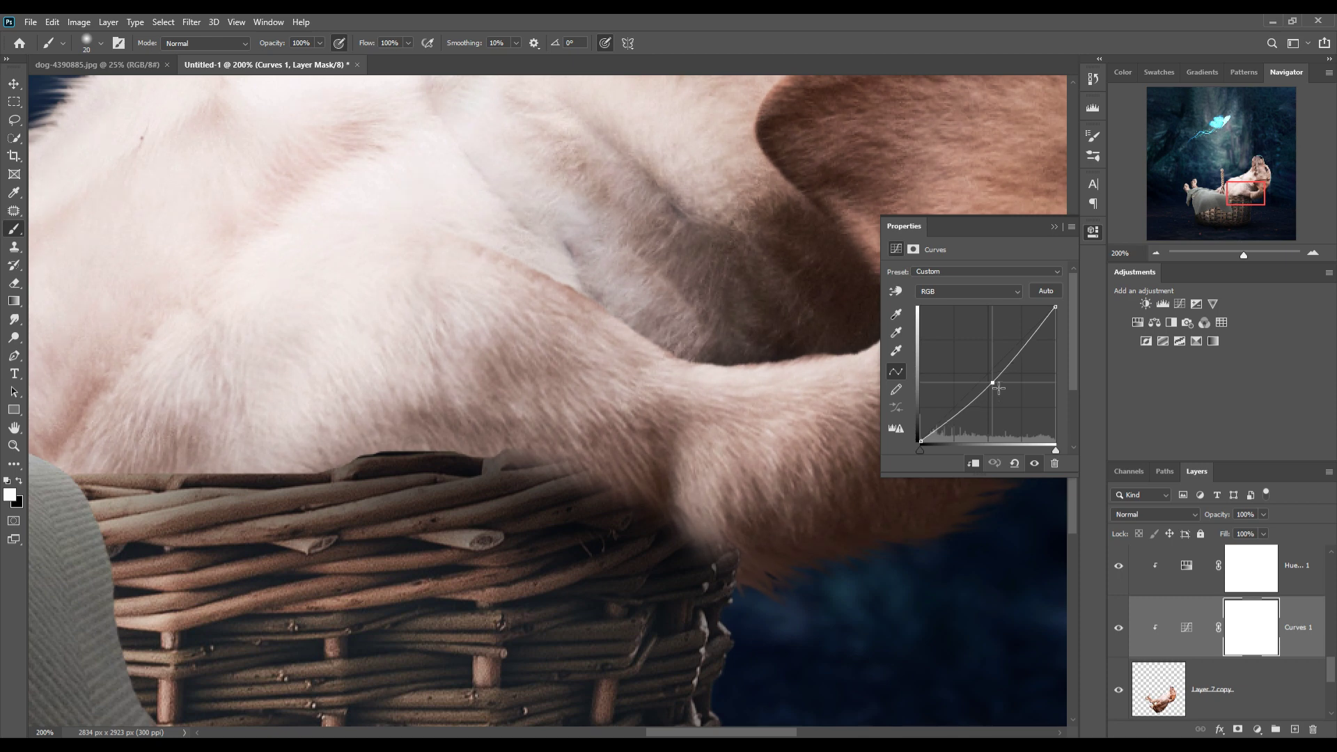
click(1054, 227)
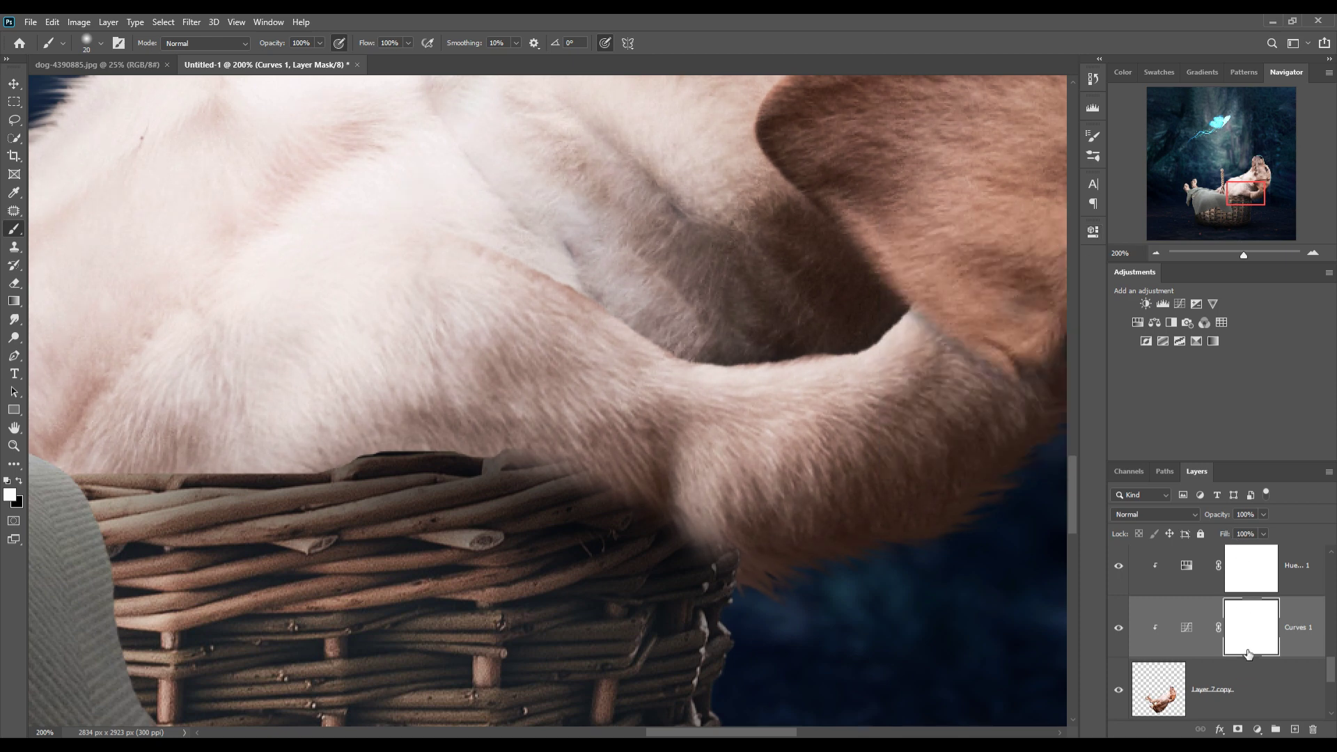
Add a Color Balance adjustment shifting the puppy's midtones to cyan -39 and blue +27
click(1248, 683)
click(1257, 729)
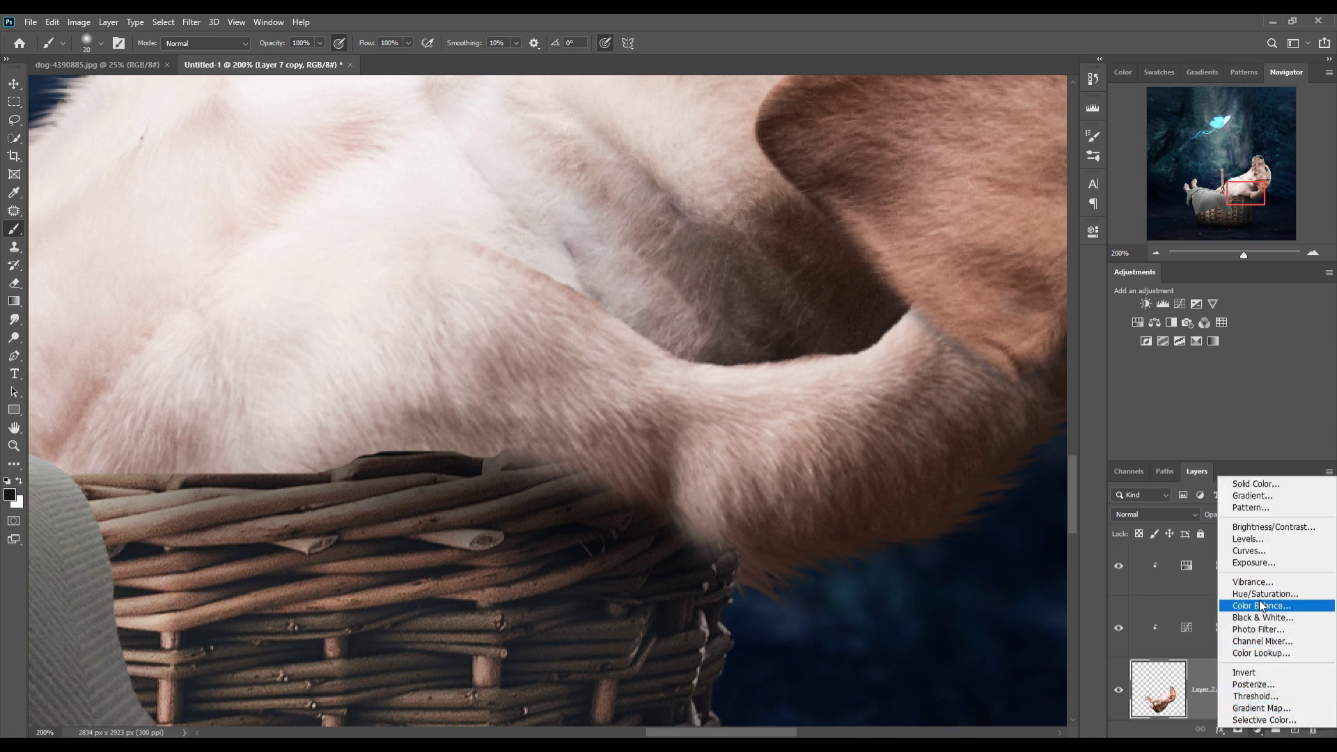
click(1261, 606)
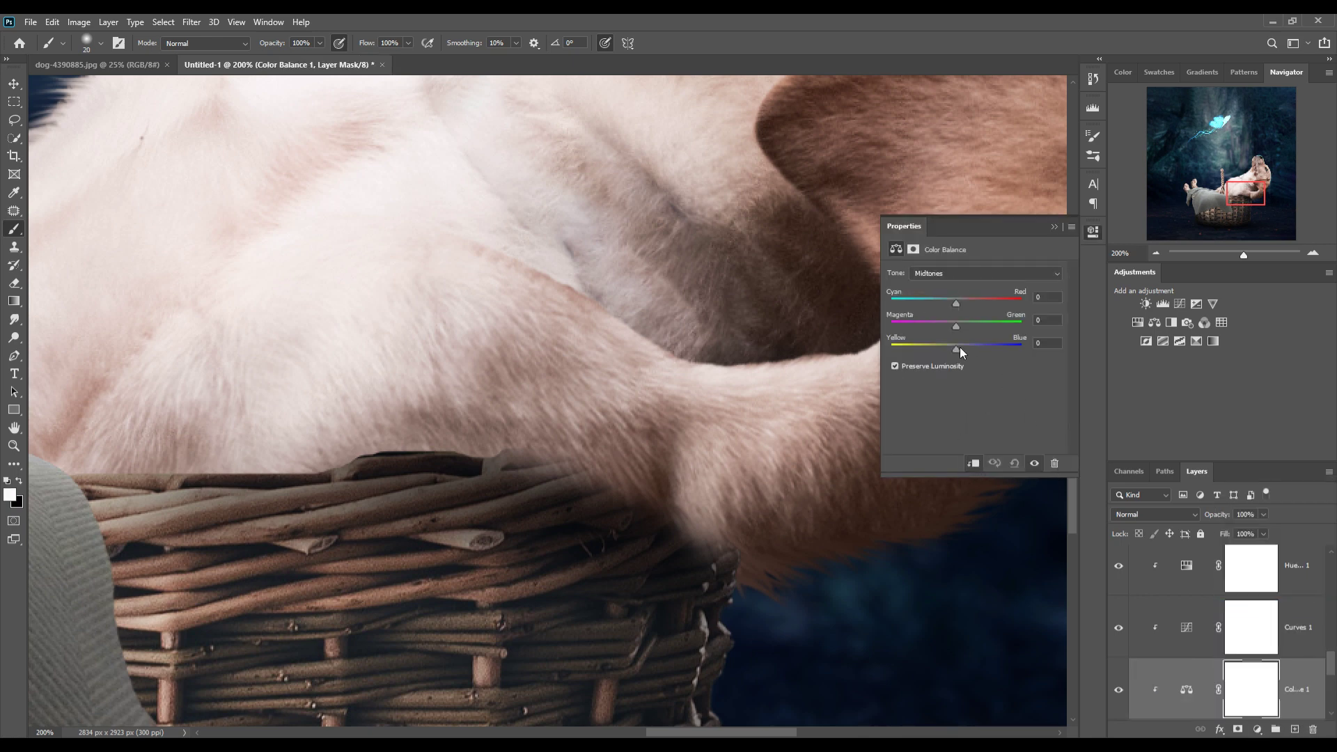
drag(956, 304, 941, 304)
drag(956, 348, 967, 348)
click(1054, 228)
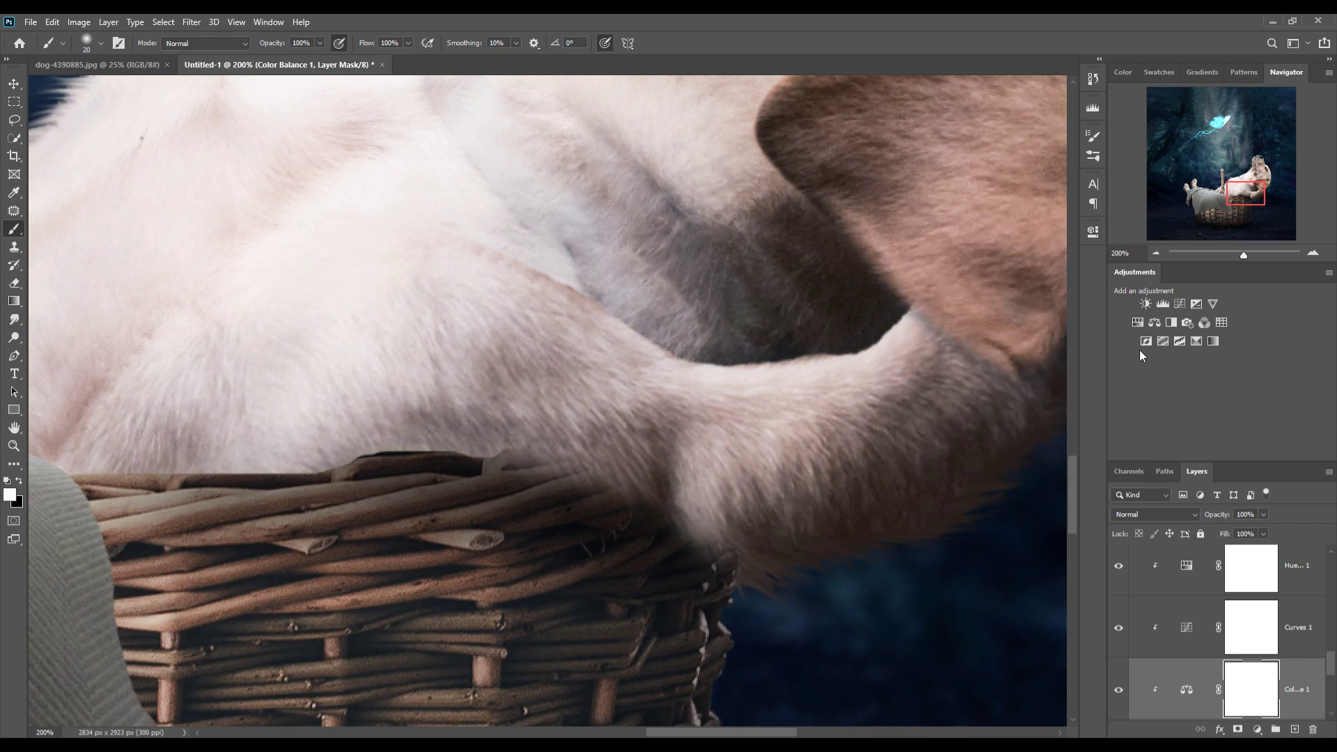
key(alt+bracketleft)
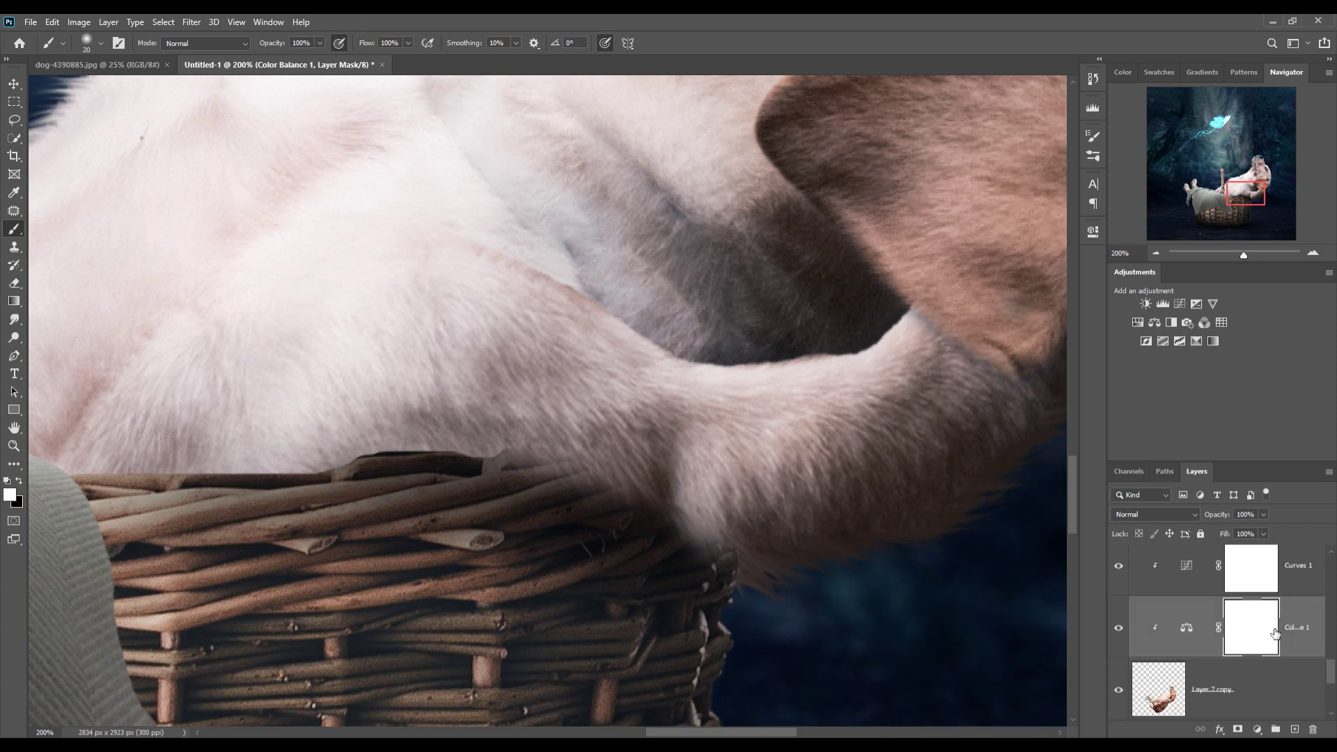
key(alt+bracketleft)
key(alt+bracketleft)
Paint cyan rim glow along the puppy's muzzle edge and neck fur
mouse_move(895, 374)
mouse_down()
mouse_move(799, 522)
mouse_move(741, 688)
mouse_up()
mouse_move(735, 204)
mouse_down()
mouse_move(698, 223)
mouse_move(659, 317)
mouse_move(654, 461)
mouse_move(590, 571)
mouse_up()
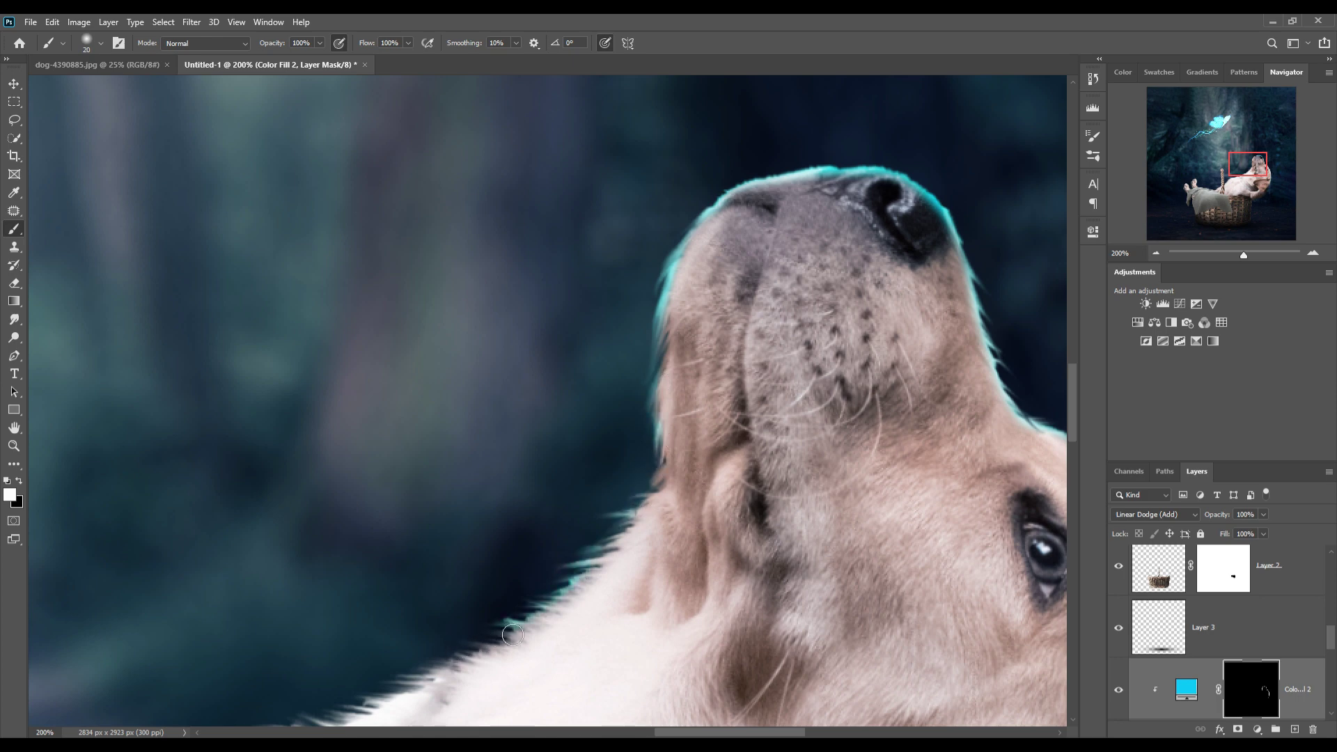
drag(359, 689, 537, 357)
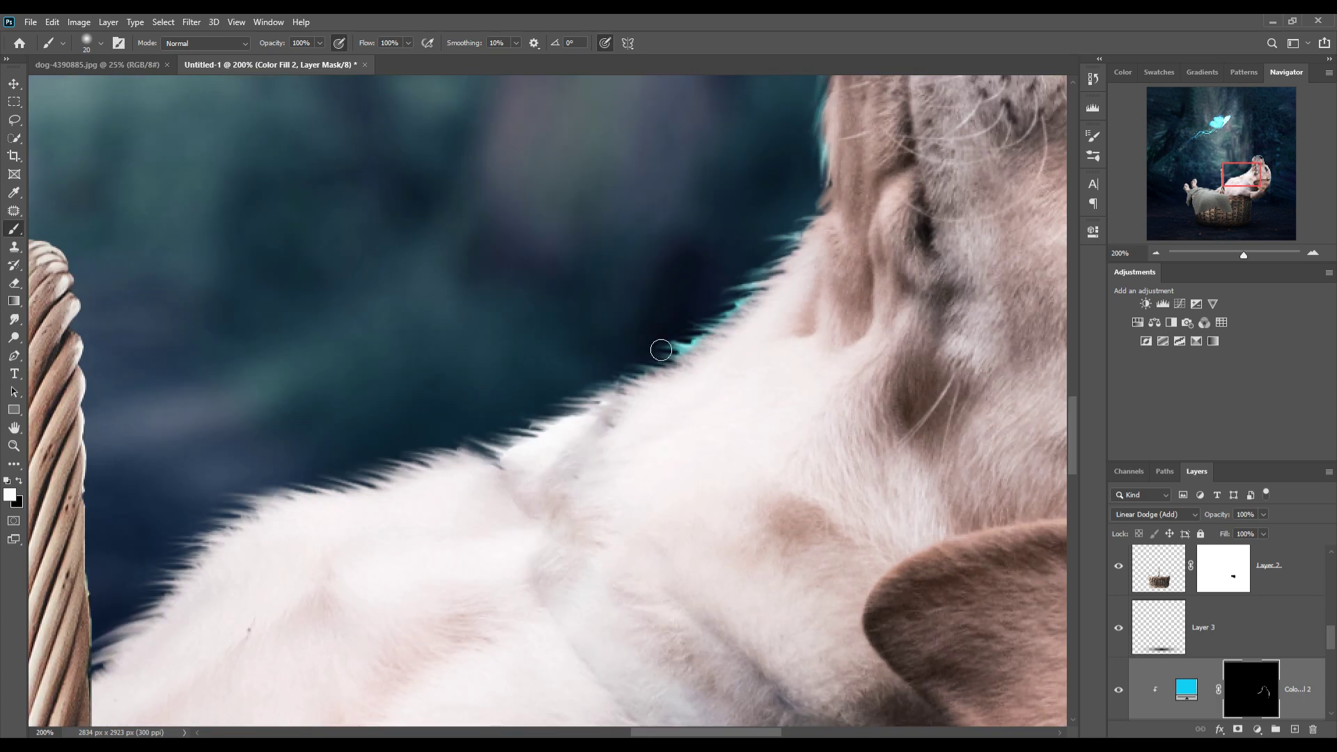
mouse_move(679, 341)
mouse_down()
mouse_move(302, 502)
mouse_move(105, 667)
mouse_move(424, 240)
mouse_move(341, 270)
mouse_move(185, 385)
mouse_up()
Add cyan glow along the toes and edges of both hind paws, then zoom out to 50%
drag(85, 337, 597, 388)
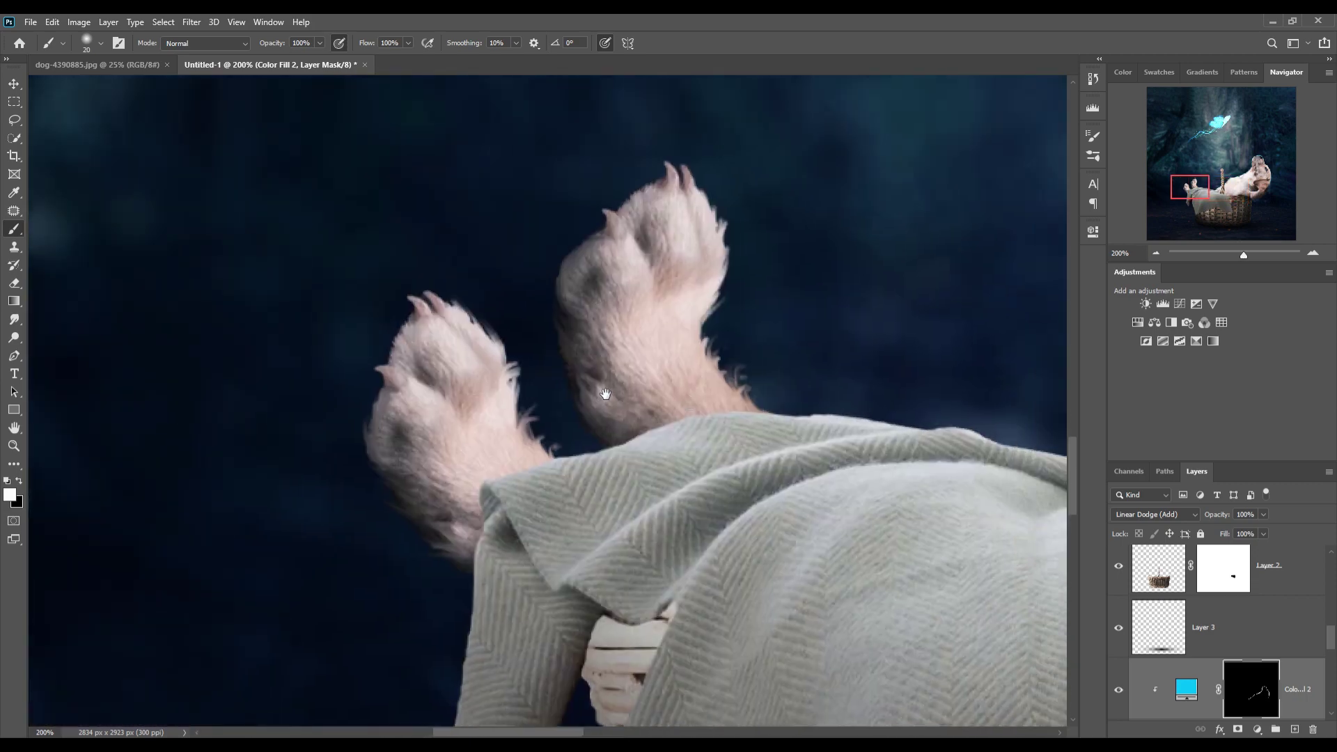
mouse_move(665, 166)
mouse_down()
mouse_move(708, 237)
mouse_move(752, 417)
mouse_up()
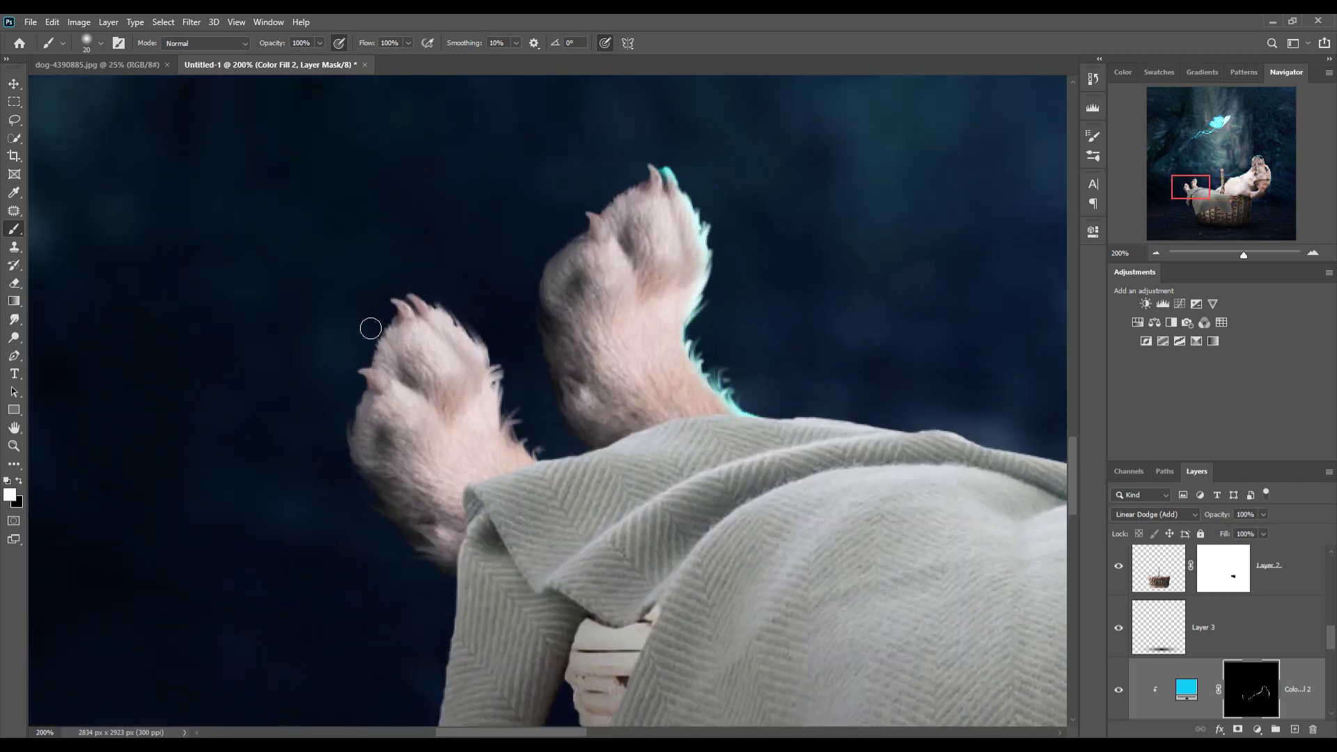
mouse_move(385, 331)
mouse_down()
mouse_move(506, 400)
mouse_move(548, 478)
mouse_up()
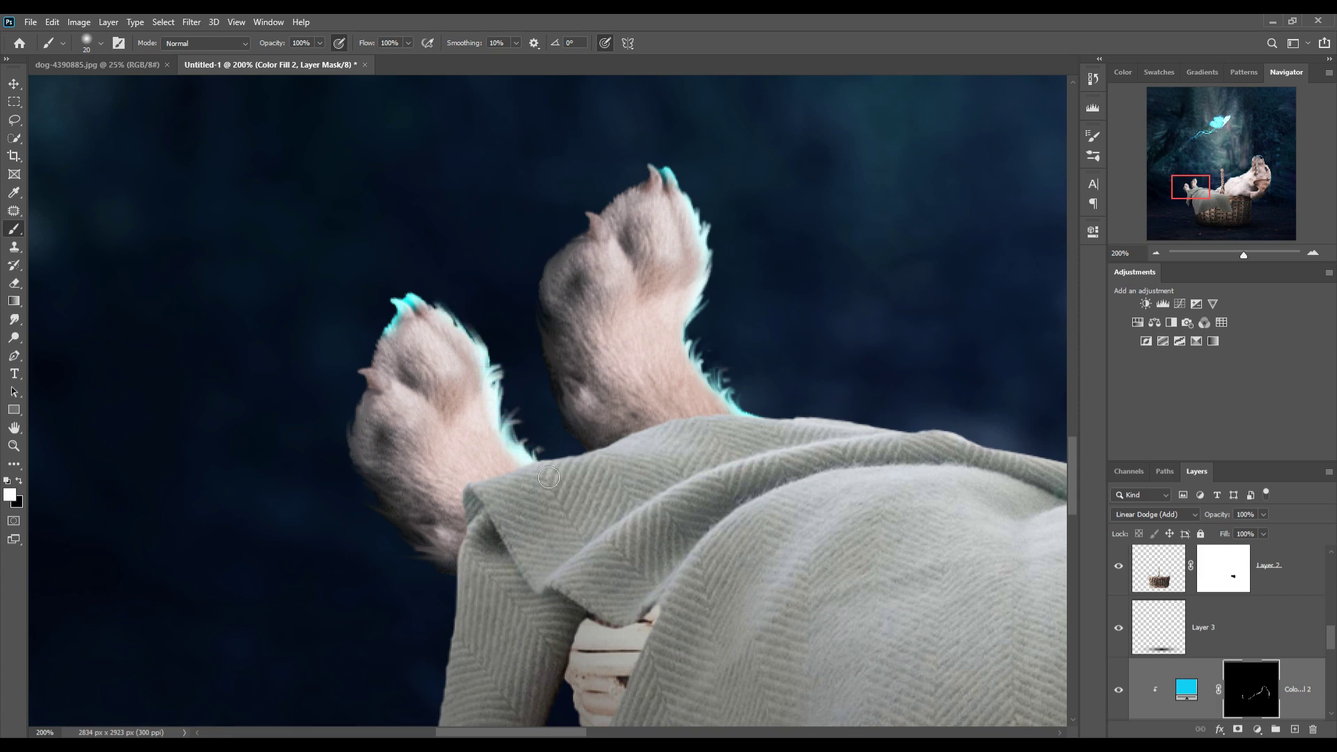
drag(387, 330, 358, 373)
drag(661, 169, 592, 221)
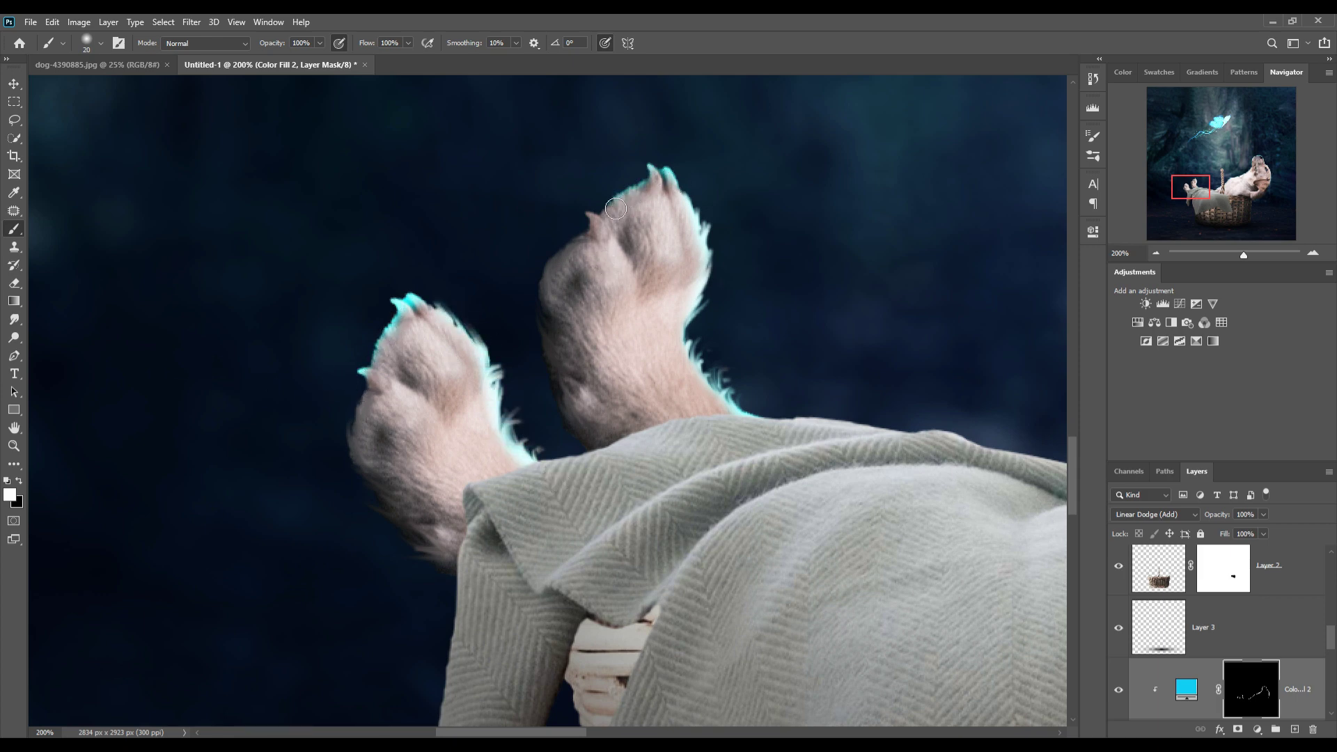
drag(681, 230, 522, 235)
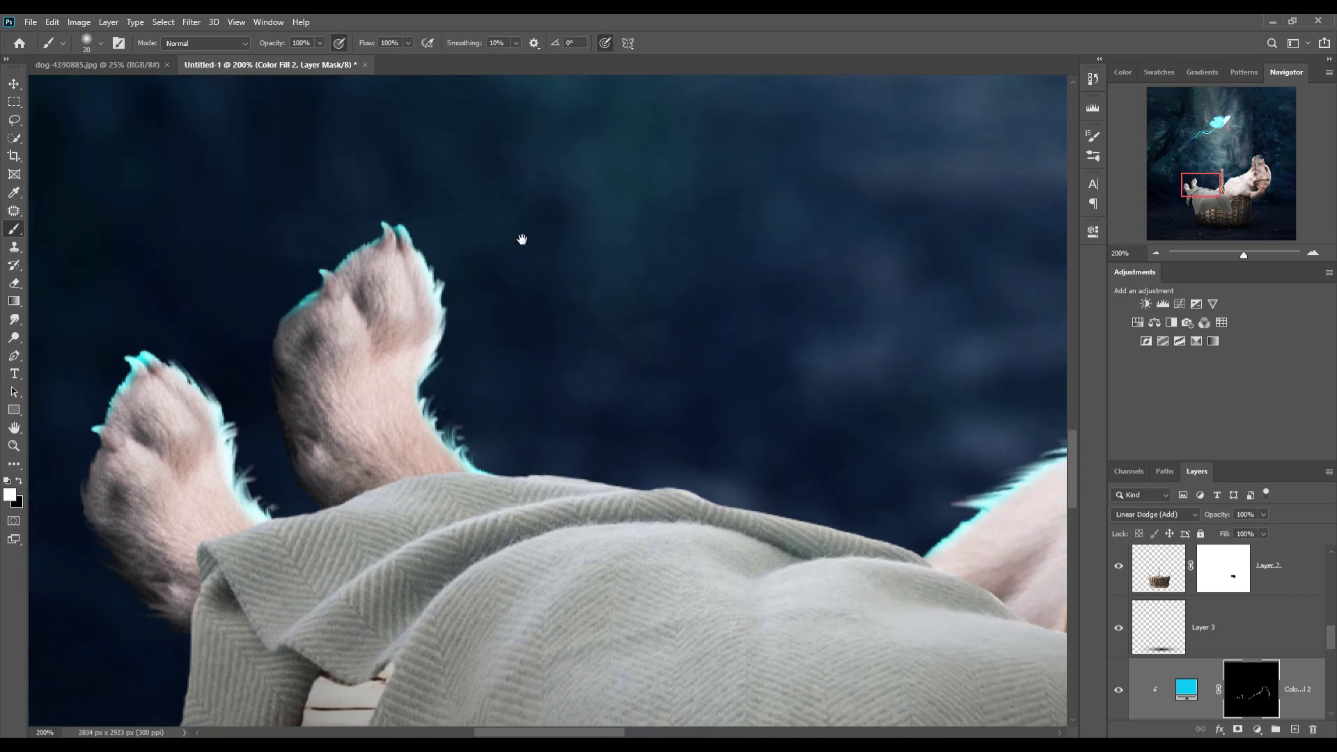
key(ctrl+minus)
key(ctrl+minus)
key(ctrl+minus)
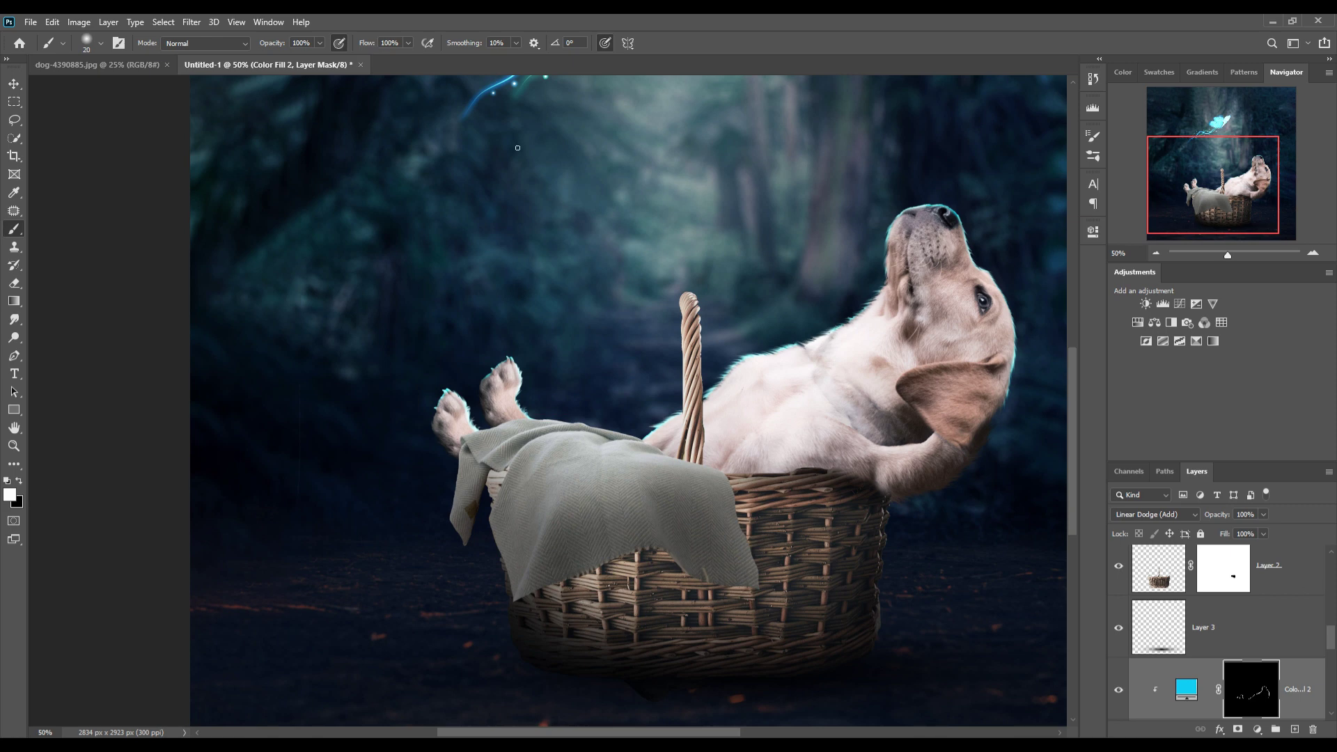
Brush a soft cyan glow over the muzzle and eye with a larger brush at 23% opacity
drag(317, 43, 318, 64)
key(bracketright)
key(bracketright)
key(bracketright)
key(bracketright)
drag(928, 238, 1009, 216)
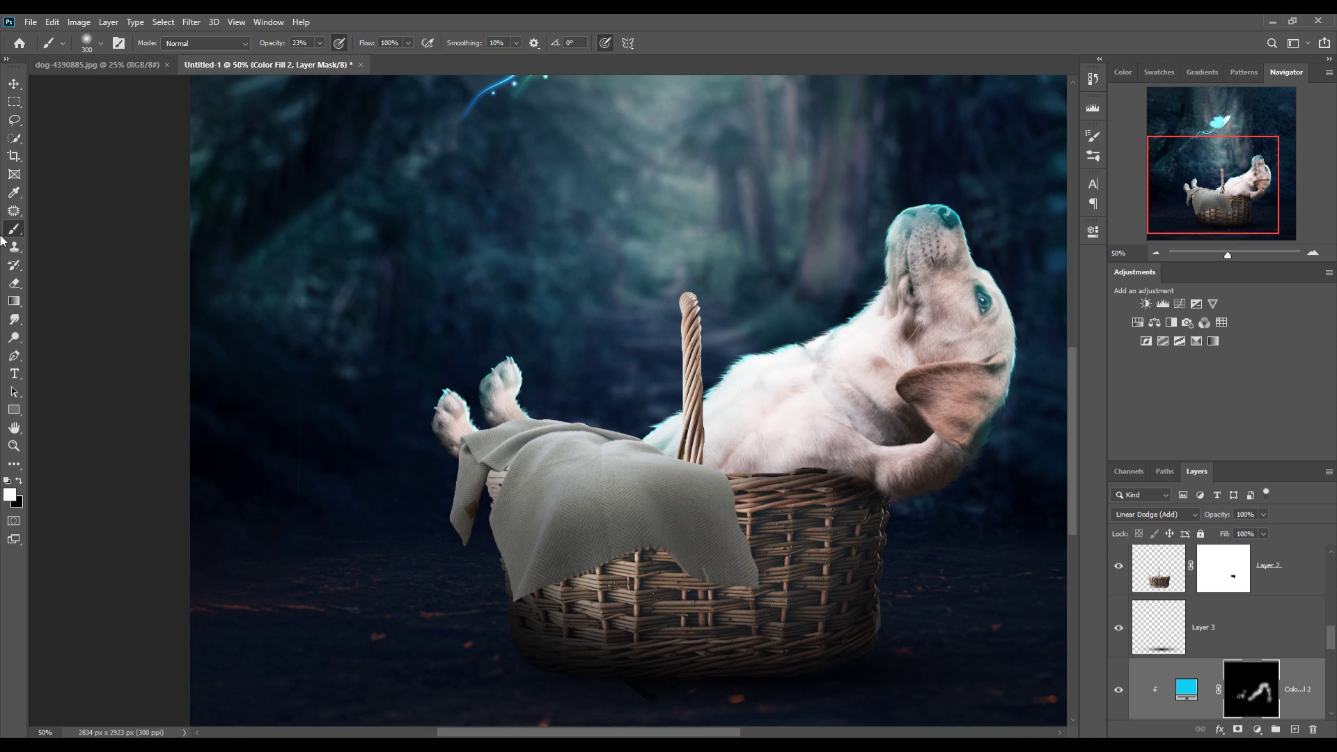
click(13, 83)
click(14, 229)
scroll(1218, 627, down, 3)
click(1225, 689)
Clip a new layer to the dog and shade its leg and belly with a small 6% brush
click(1294, 729)
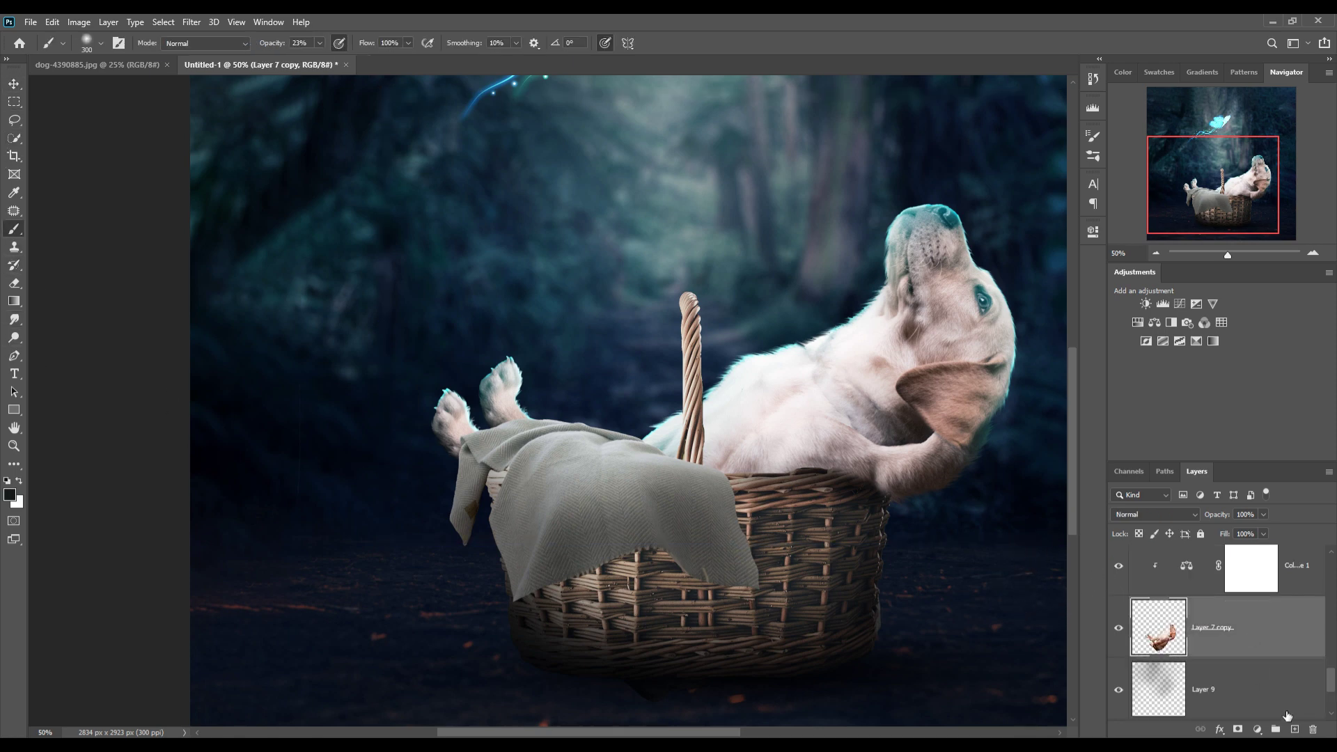
key(x)
key(bracketleft)
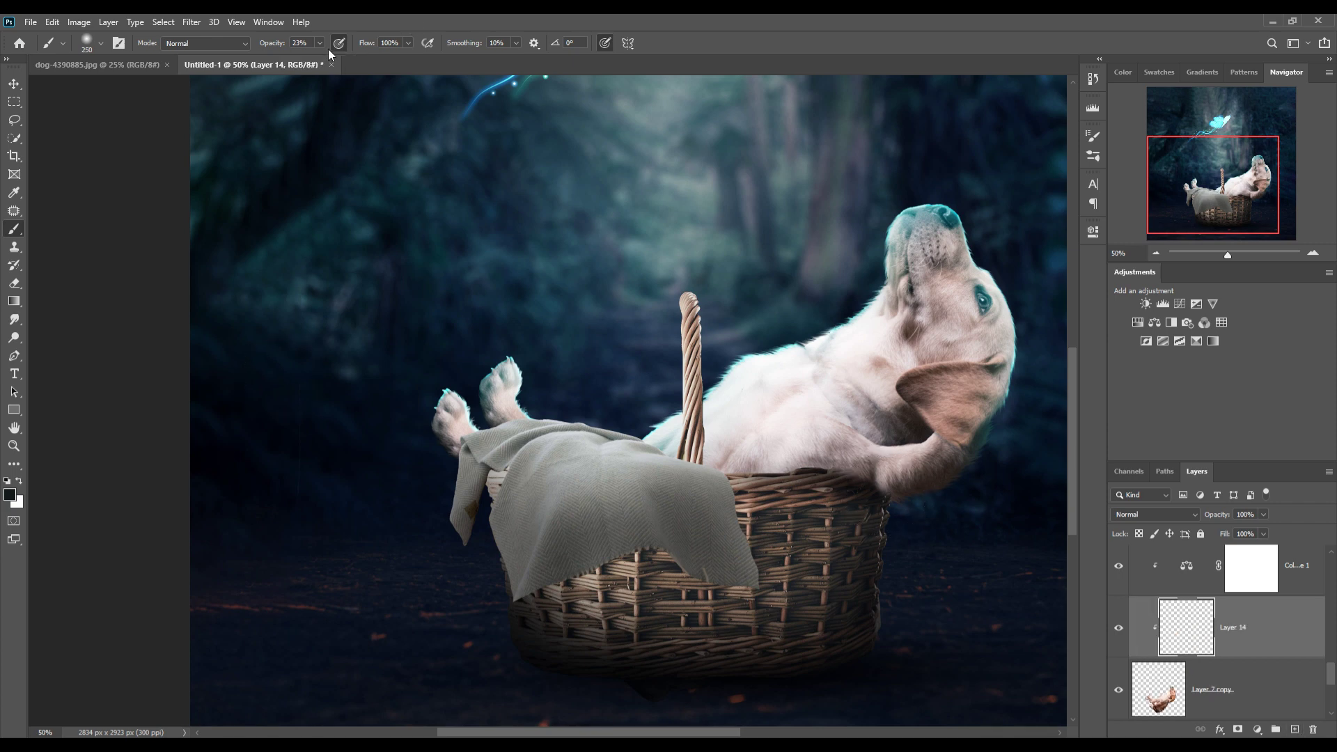
drag(319, 59, 305, 59)
key(bracketleft)
key(bracketleft)
key(bracketleft)
key(bracketleft)
key(bracketleft)
drag(997, 468, 713, 489)
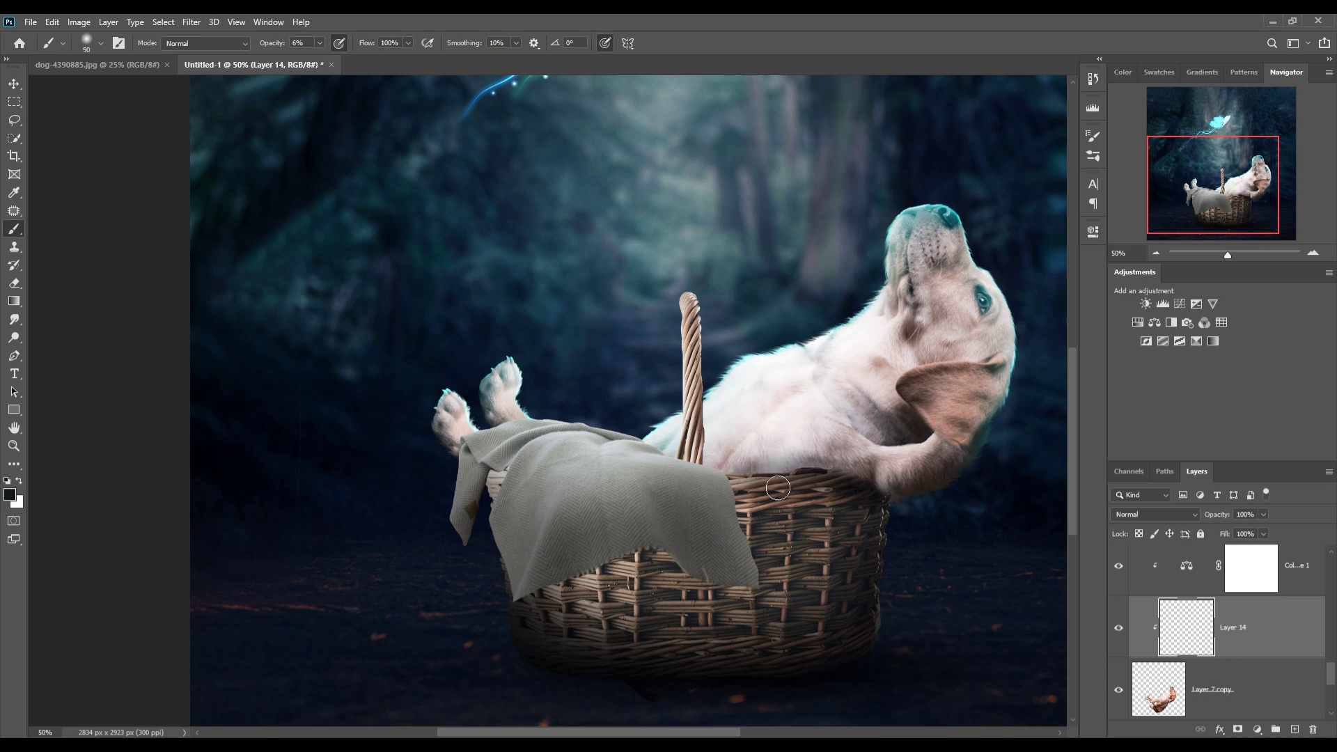
Switch to black and darken the basket rim under the paw, undoing one belly stroke
click(10, 494)
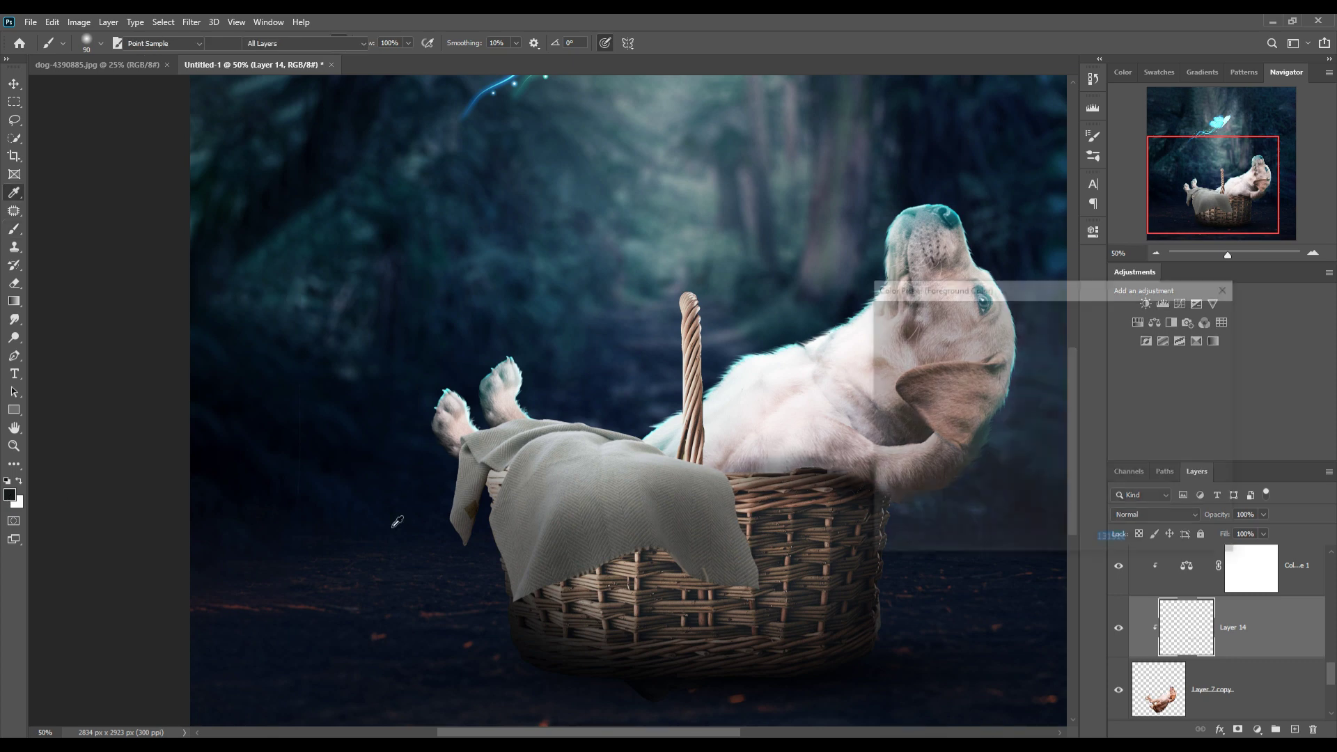
click(899, 497)
click(1187, 313)
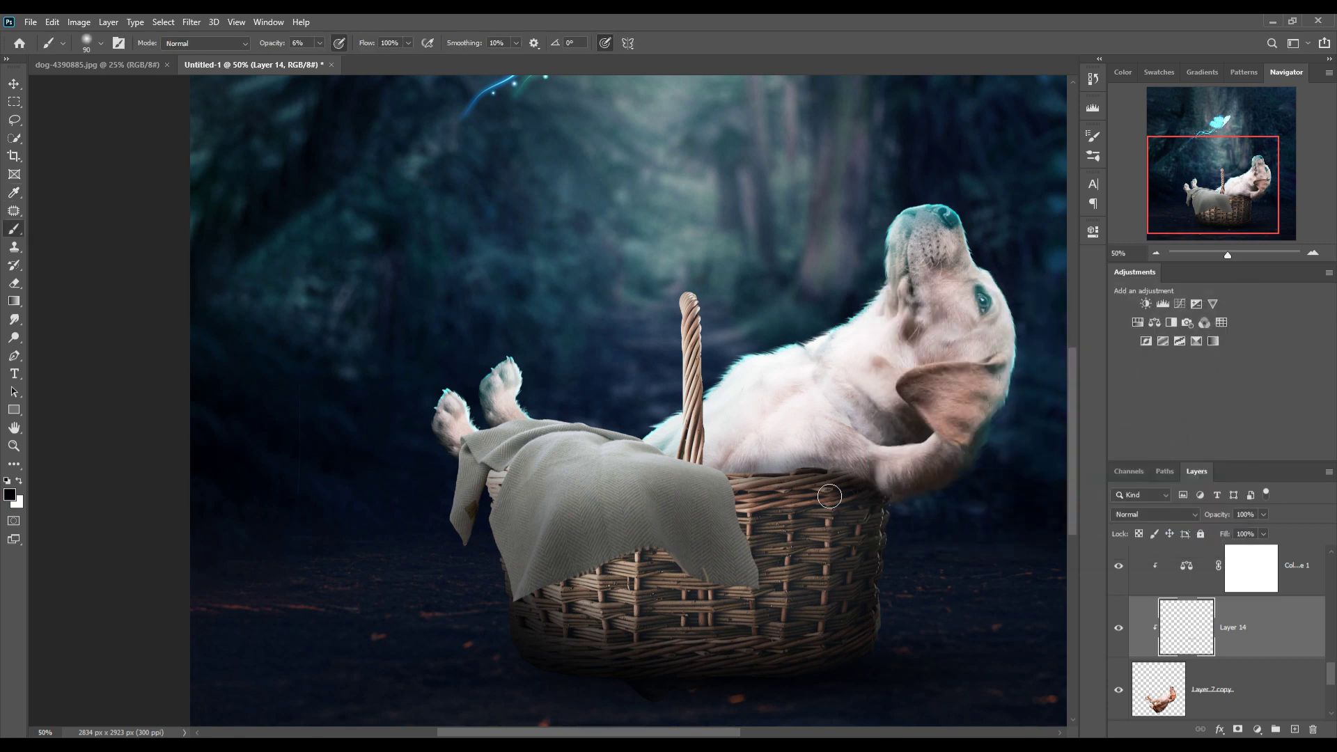
mouse_move(810, 495)
mouse_down()
mouse_move(743, 500)
mouse_move(902, 497)
mouse_move(967, 470)
mouse_move(945, 492)
mouse_move(769, 487)
mouse_move(857, 515)
mouse_up()
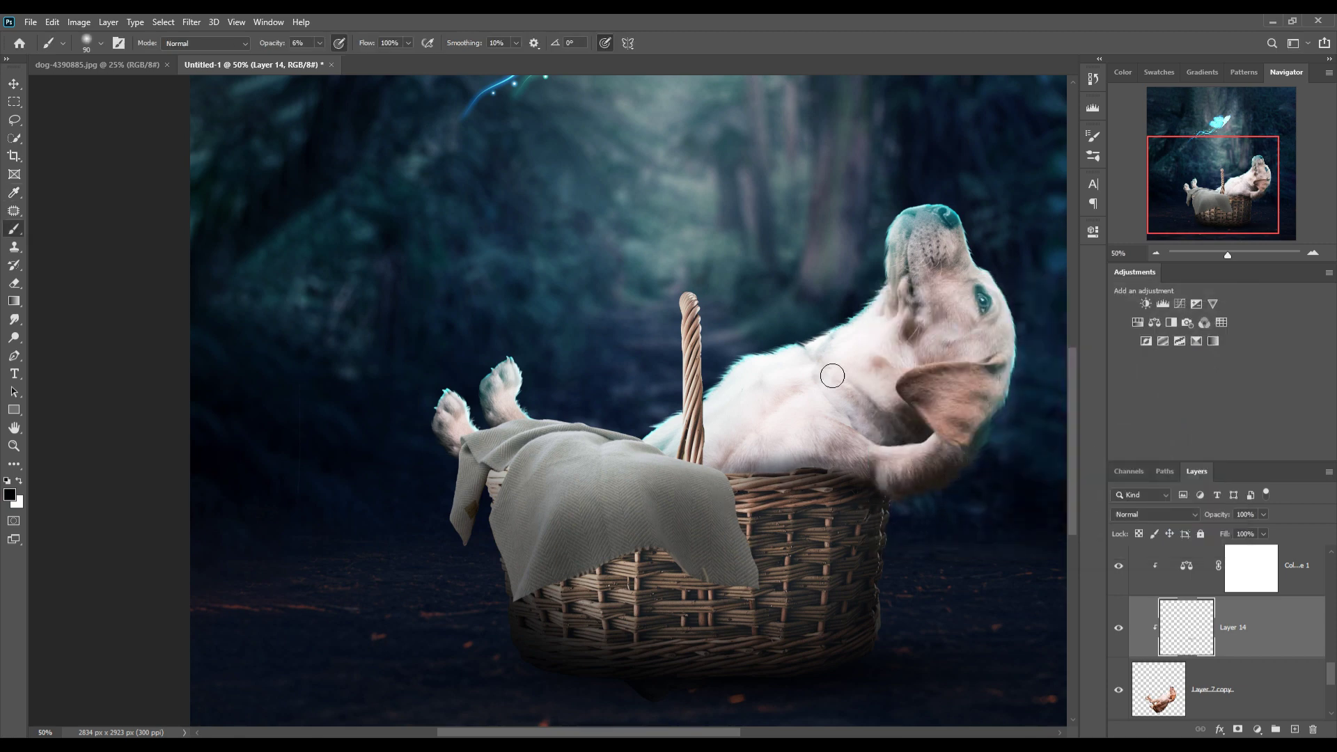
drag(796, 418, 740, 398)
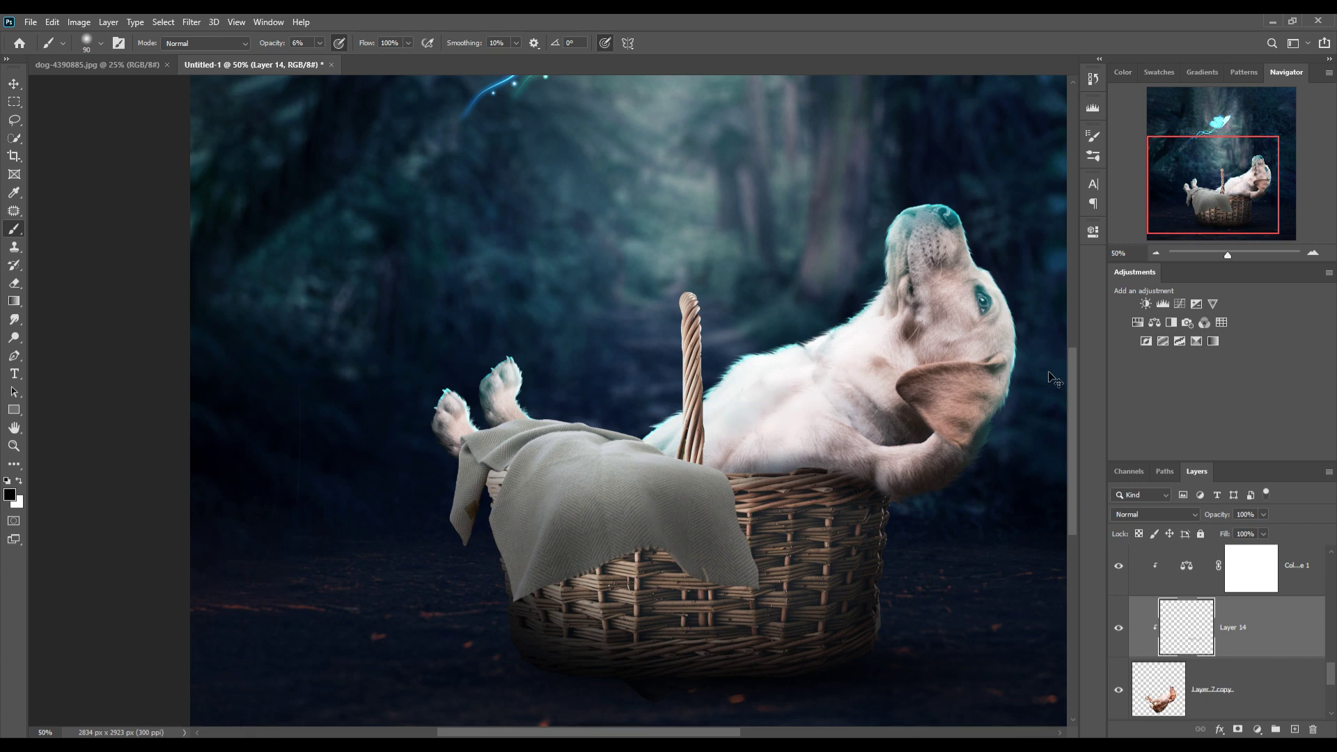
key(ctrl+z)
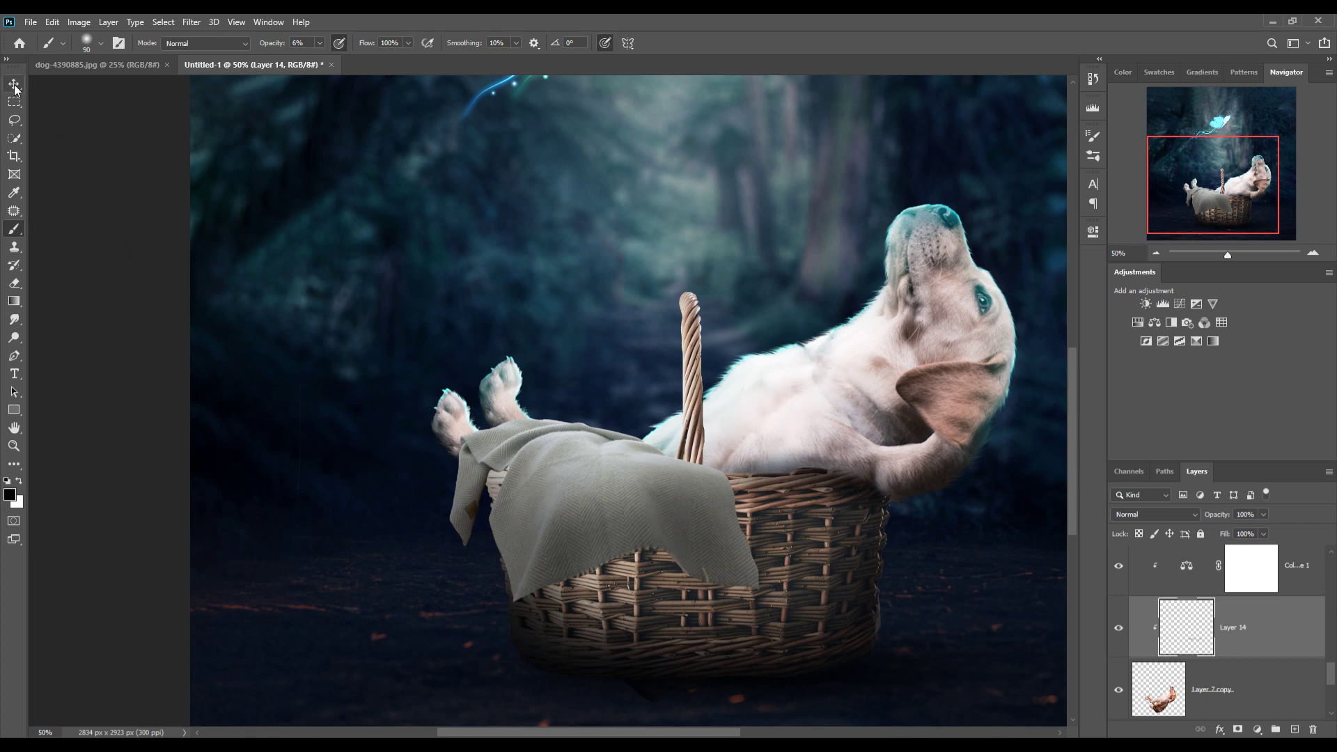
click(14, 85)
click(1305, 687)
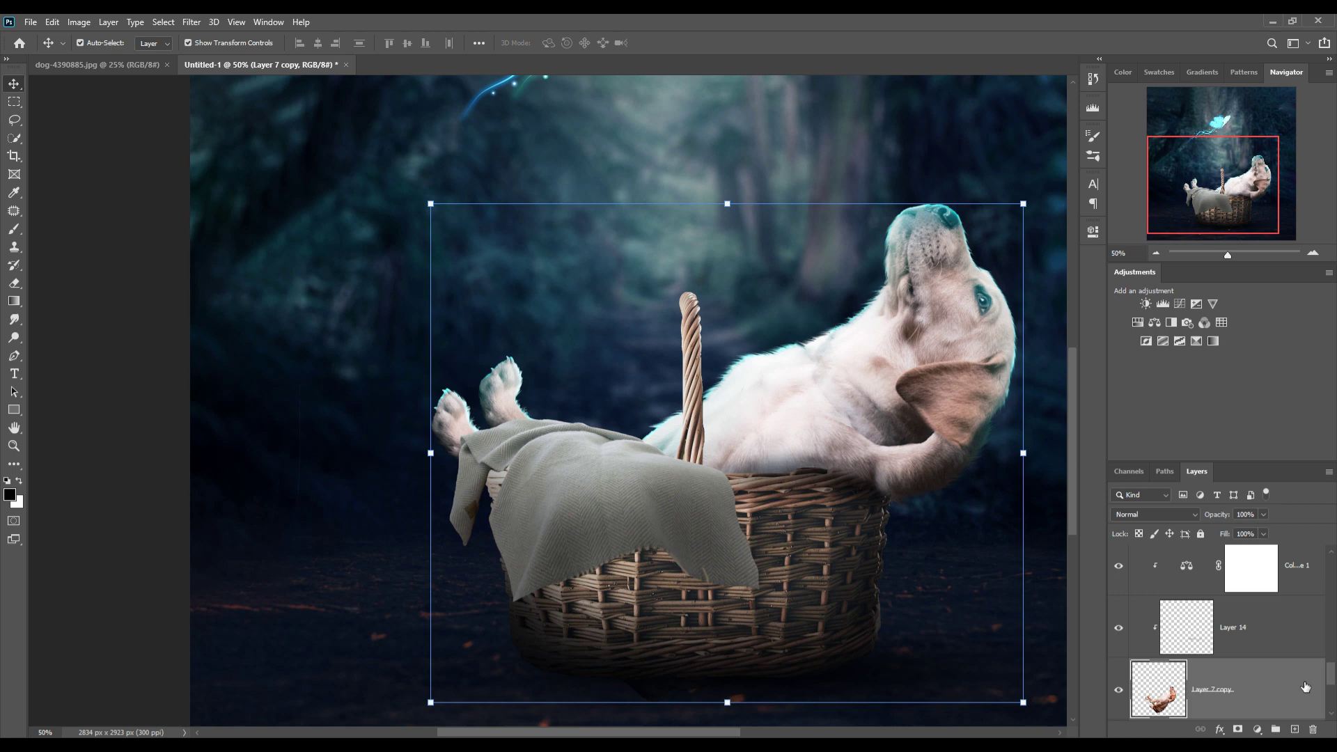
Add a clipped Levels adjustment with the white input slider lowered, and invert its mask to black
click(1296, 729)
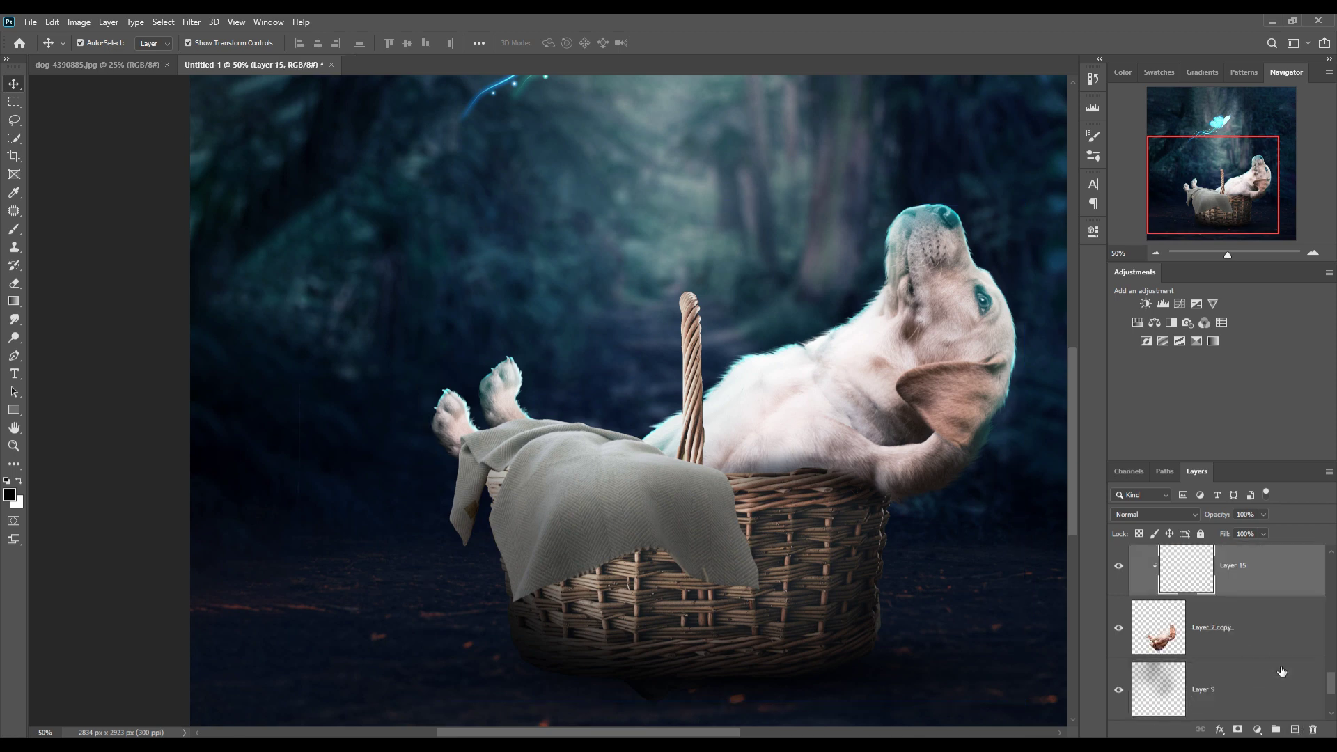
scroll(1277, 657, up, 1)
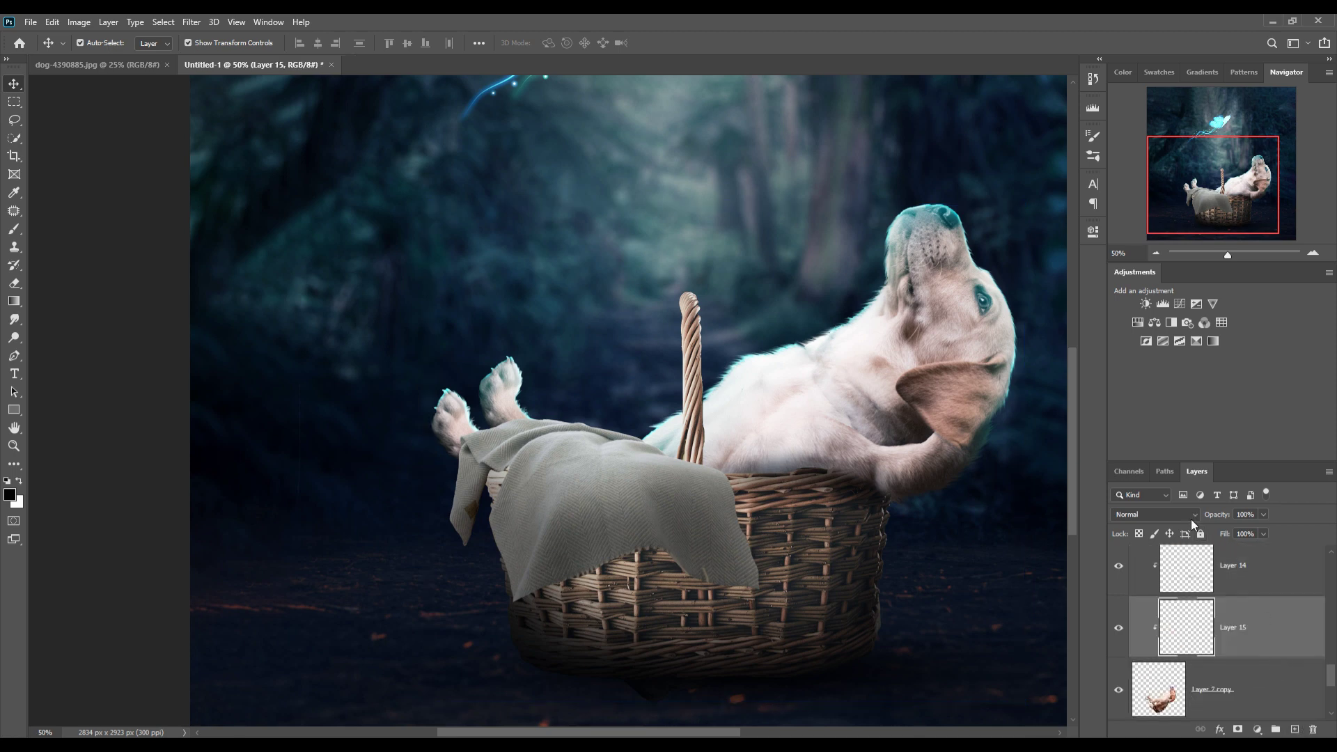
click(1256, 728)
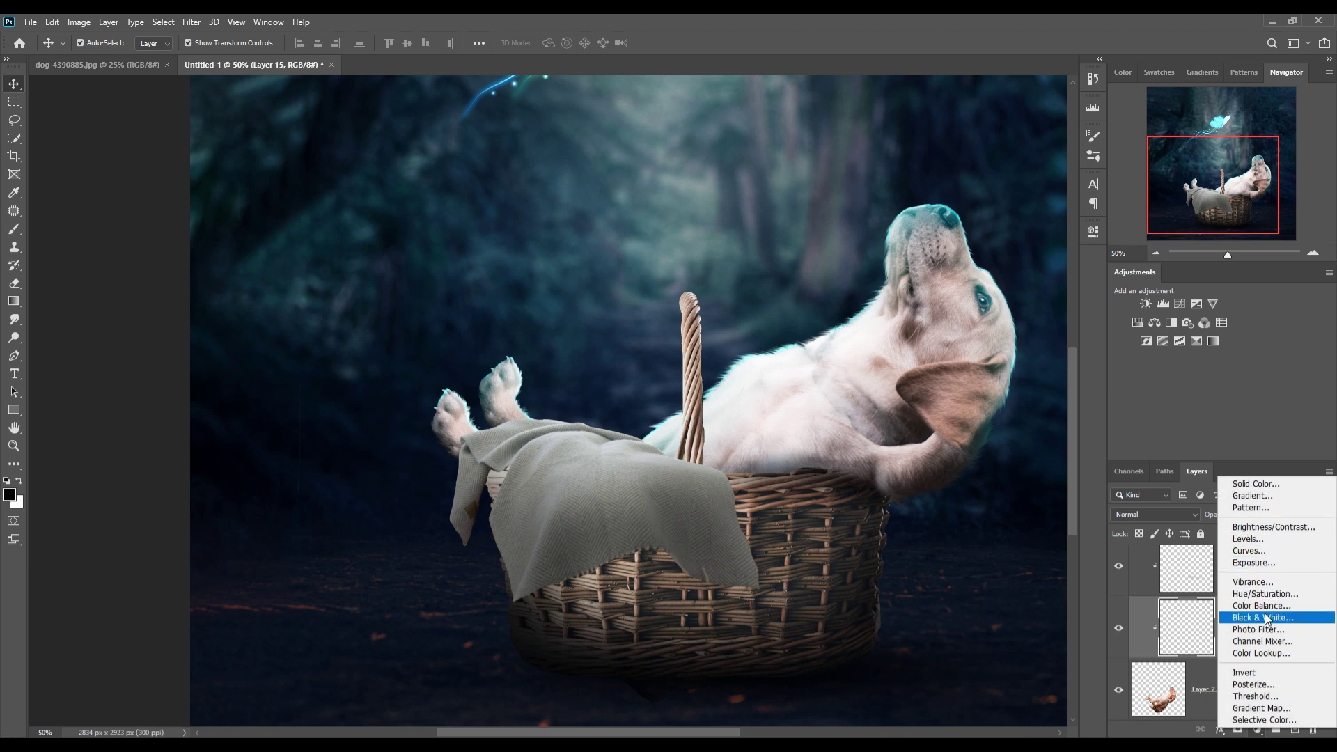
click(1257, 537)
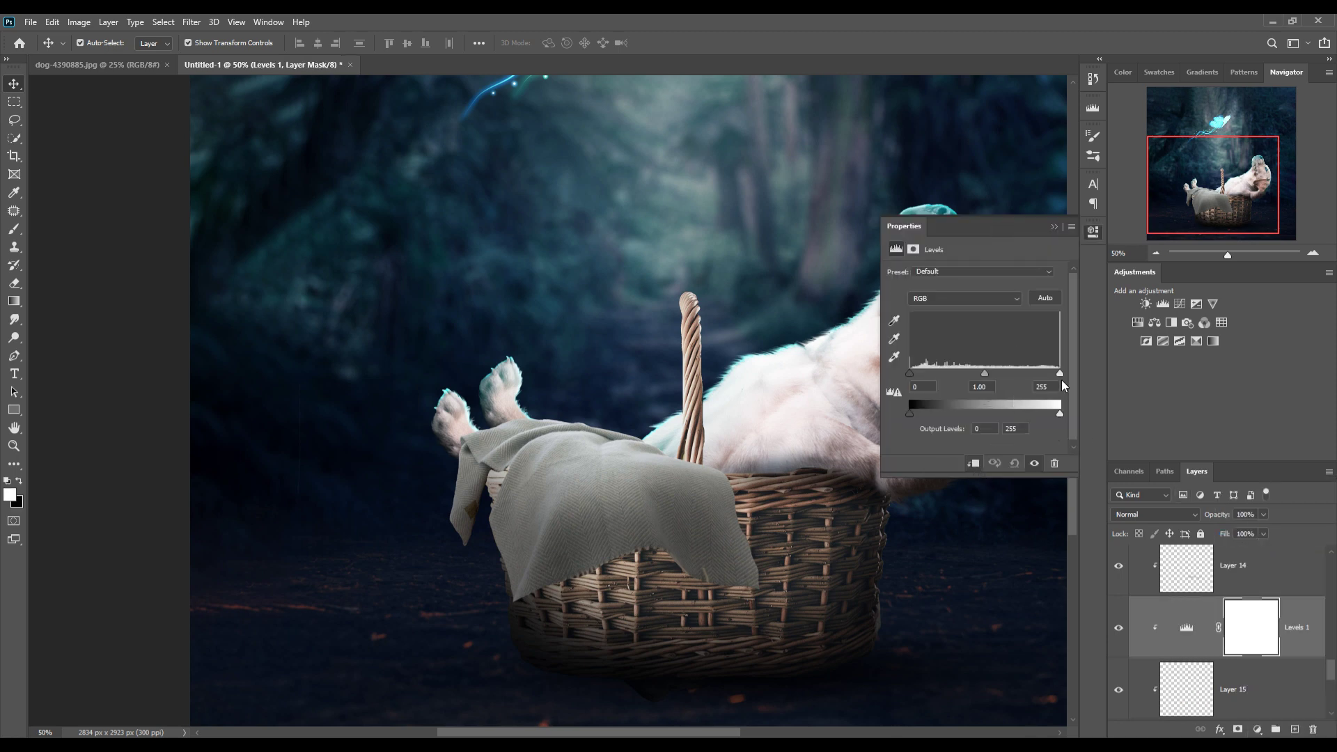
drag(1060, 372, 991, 376)
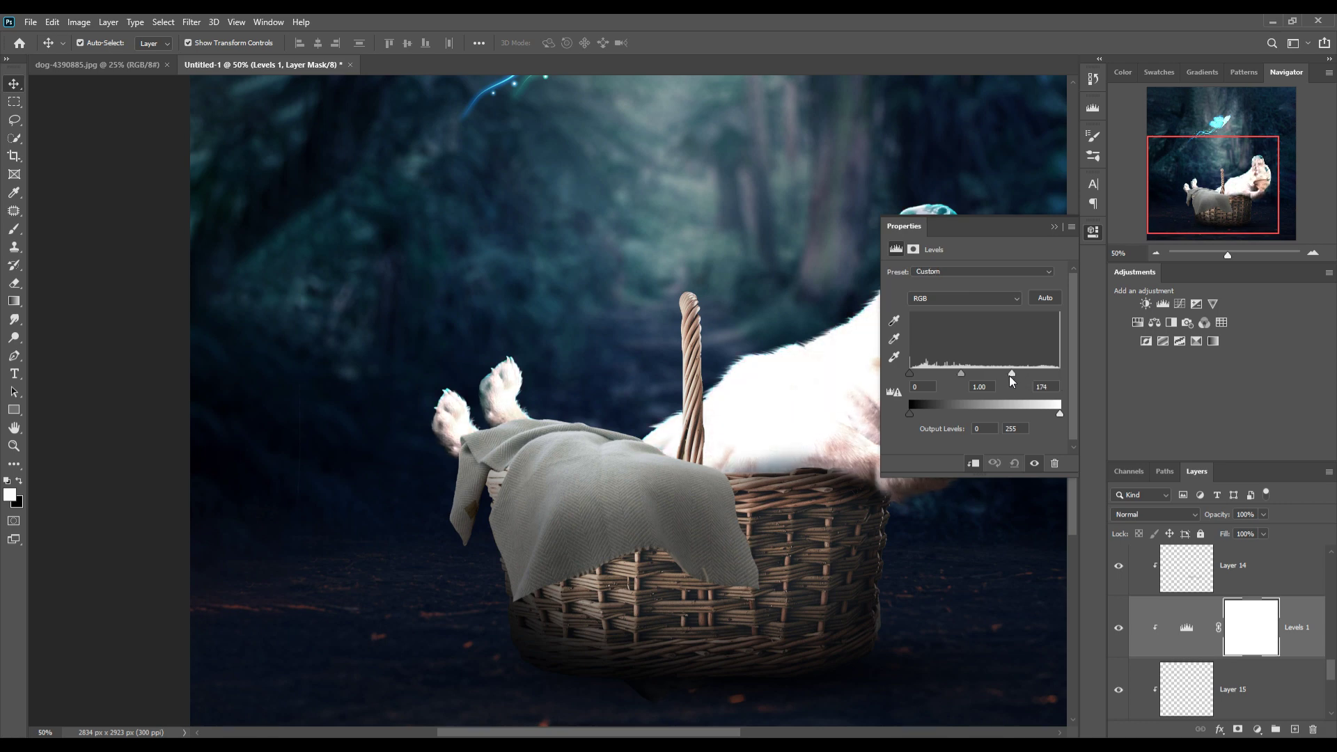
click(1054, 227)
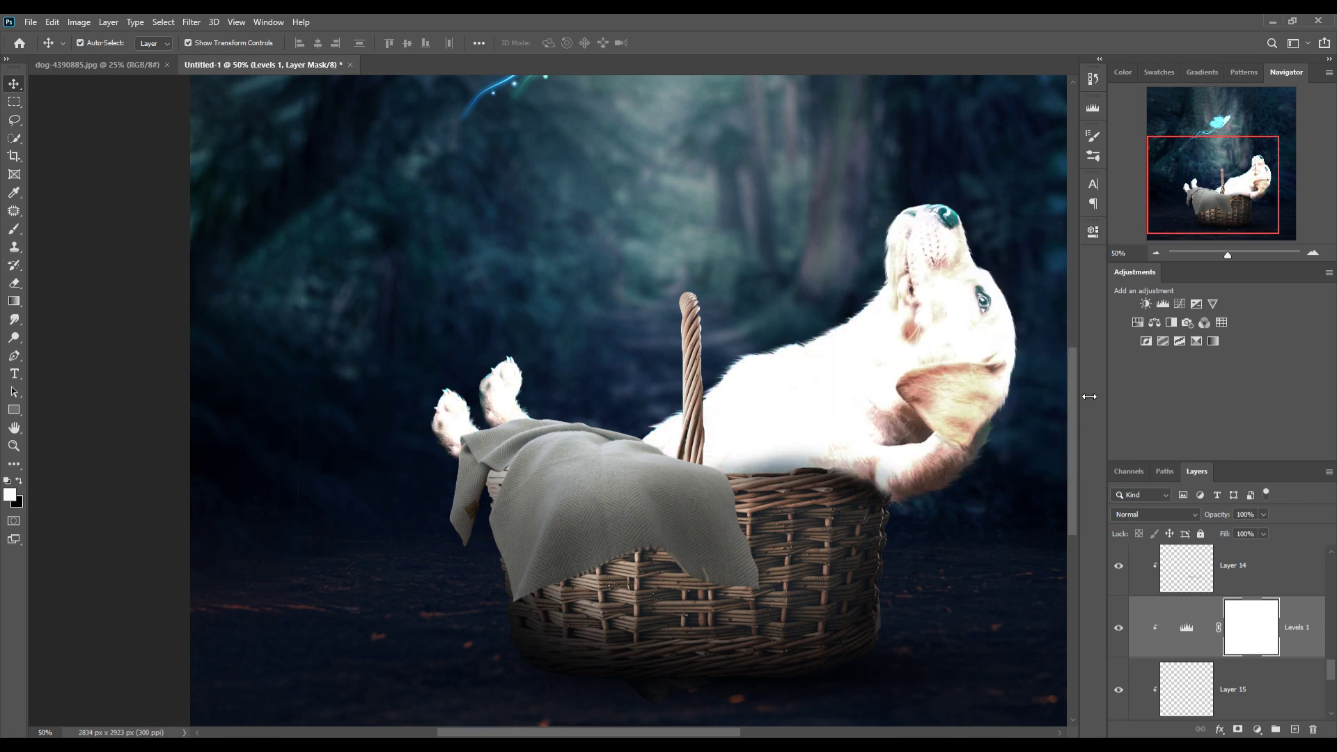
key(ctrl+i)
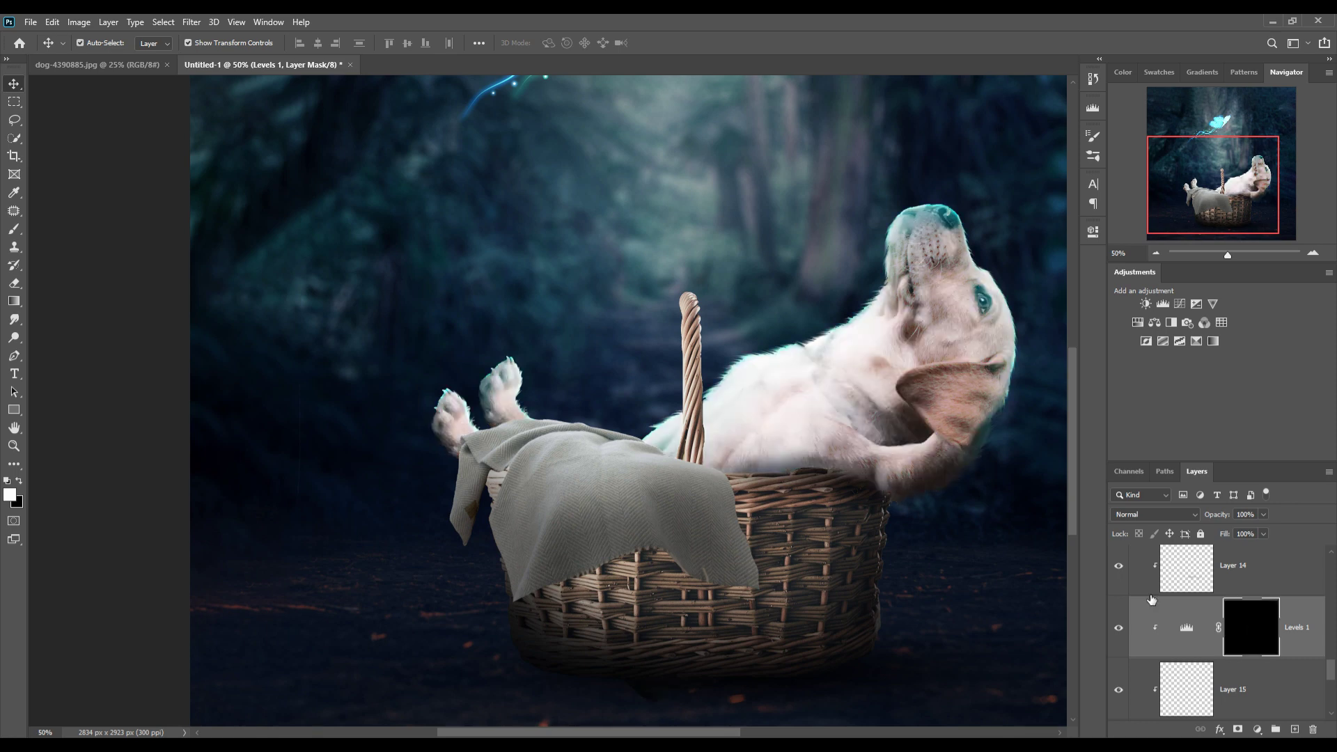
Paint the Levels mask at 100% opacity along the dog's nose, head edge, neck and back
click(14, 229)
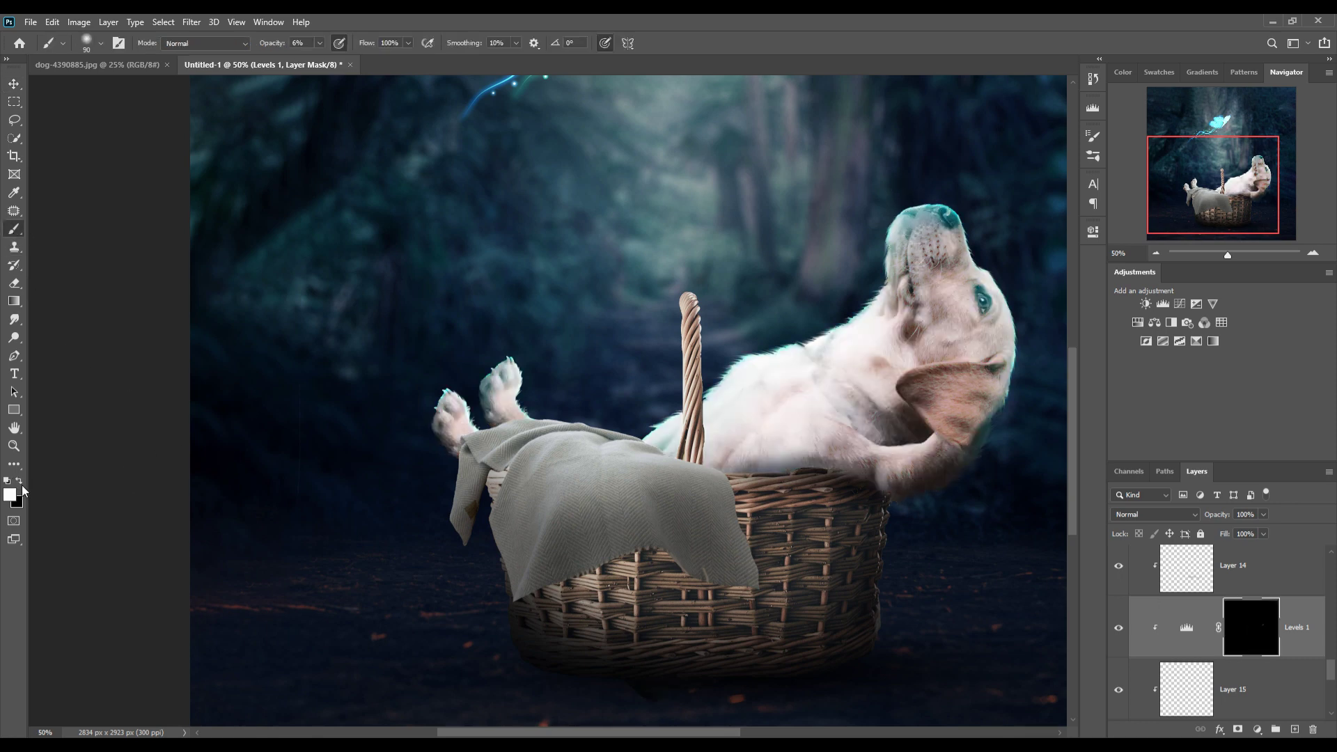
mouse_move(942, 218)
mouse_down()
mouse_move(967, 217)
mouse_move(1040, 386)
mouse_move(1006, 450)
mouse_up()
drag(884, 297, 740, 376)
click(320, 44)
drag(321, 59, 424, 70)
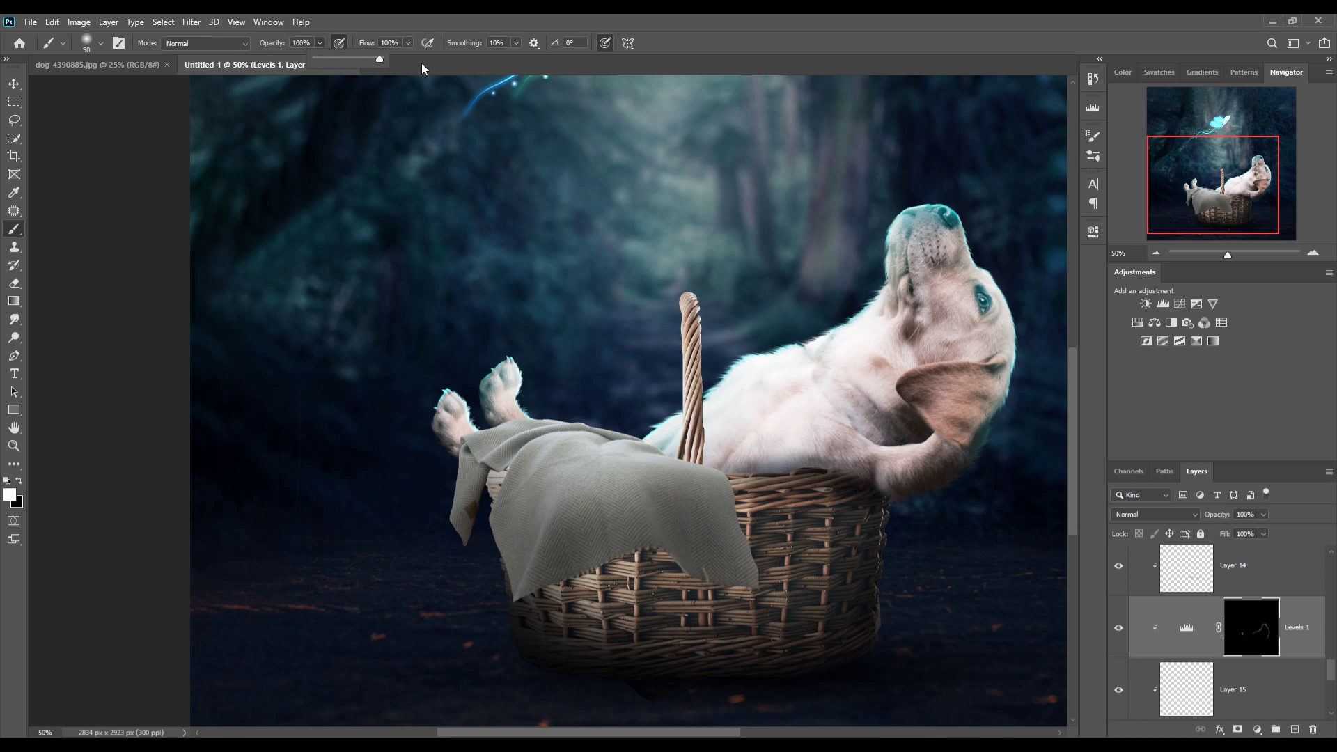
click(940, 210)
mouse_move(940, 207)
mouse_down()
mouse_move(970, 203)
mouse_move(955, 203)
mouse_move(984, 224)
mouse_up()
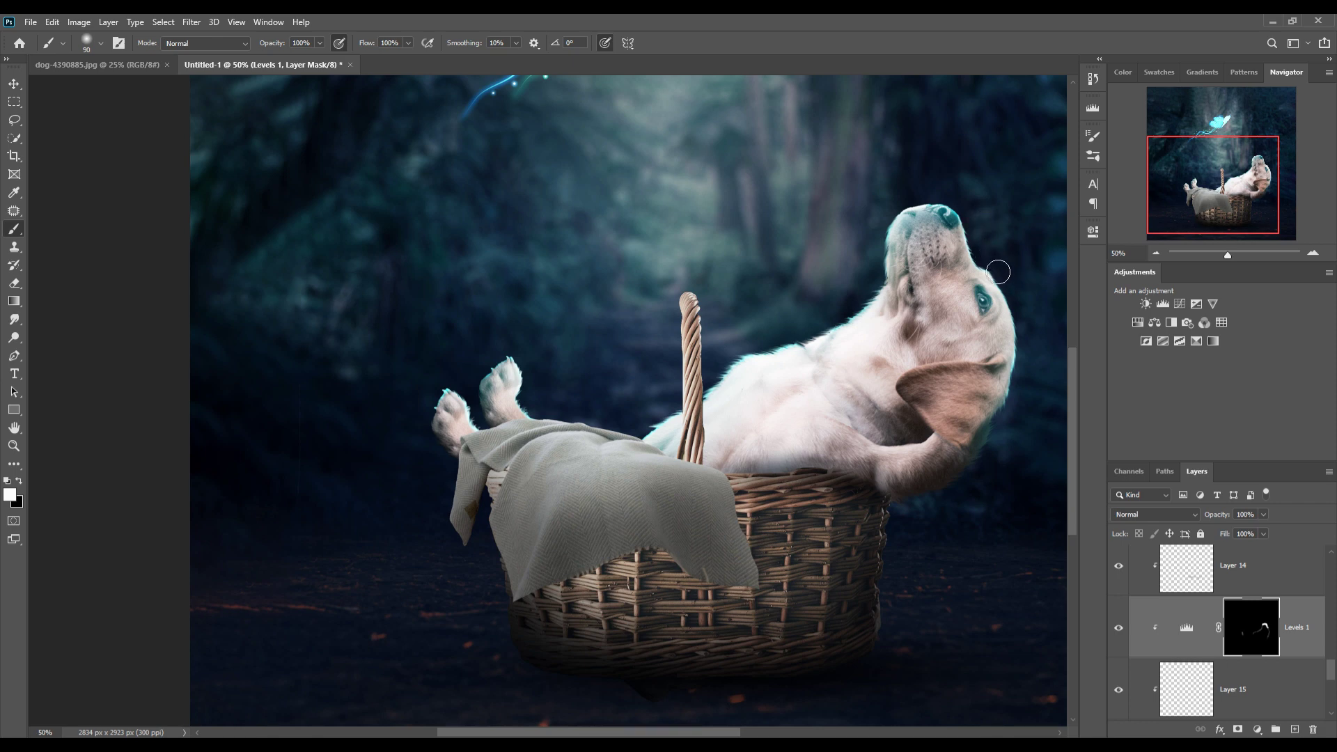
mouse_move(1008, 269)
mouse_down()
mouse_move(1029, 318)
mouse_move(1033, 406)
mouse_up()
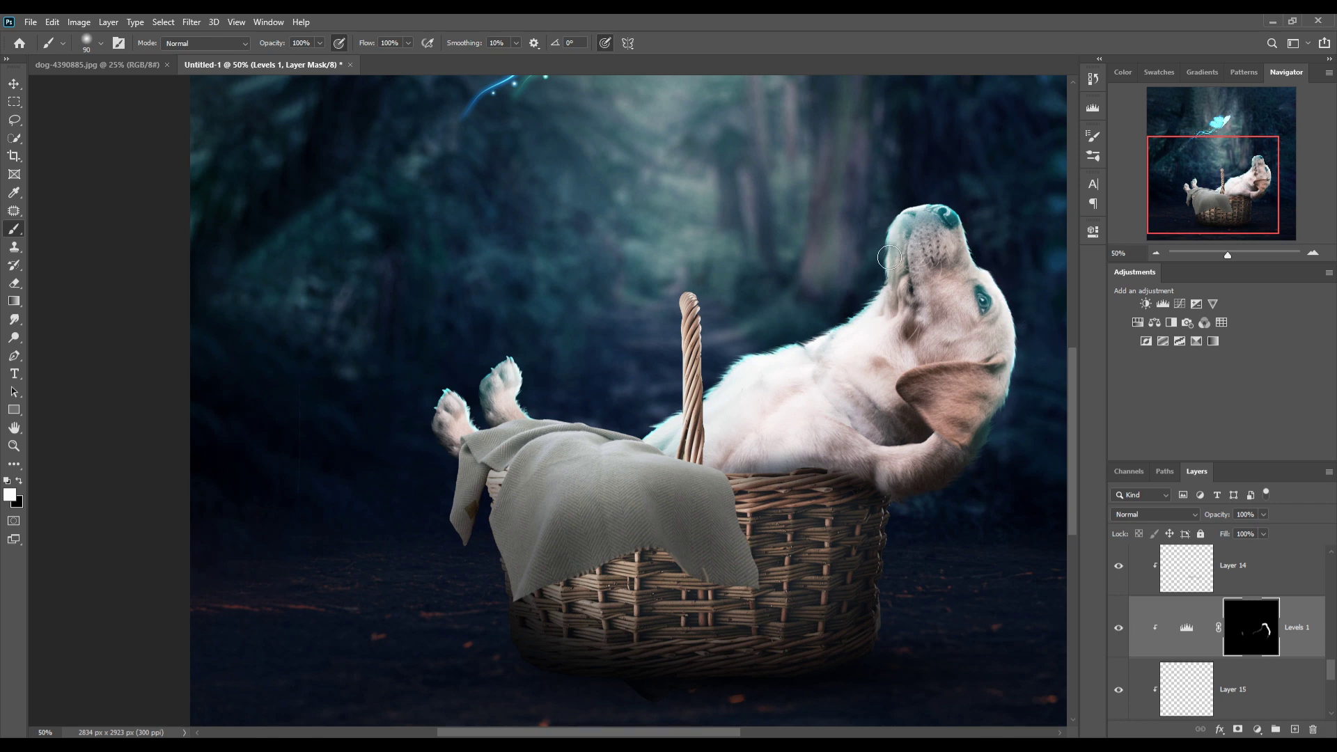
mouse_move(889, 258)
mouse_down()
mouse_move(844, 334)
mouse_move(647, 388)
mouse_move(518, 369)
mouse_move(623, 439)
mouse_move(710, 398)
mouse_up()
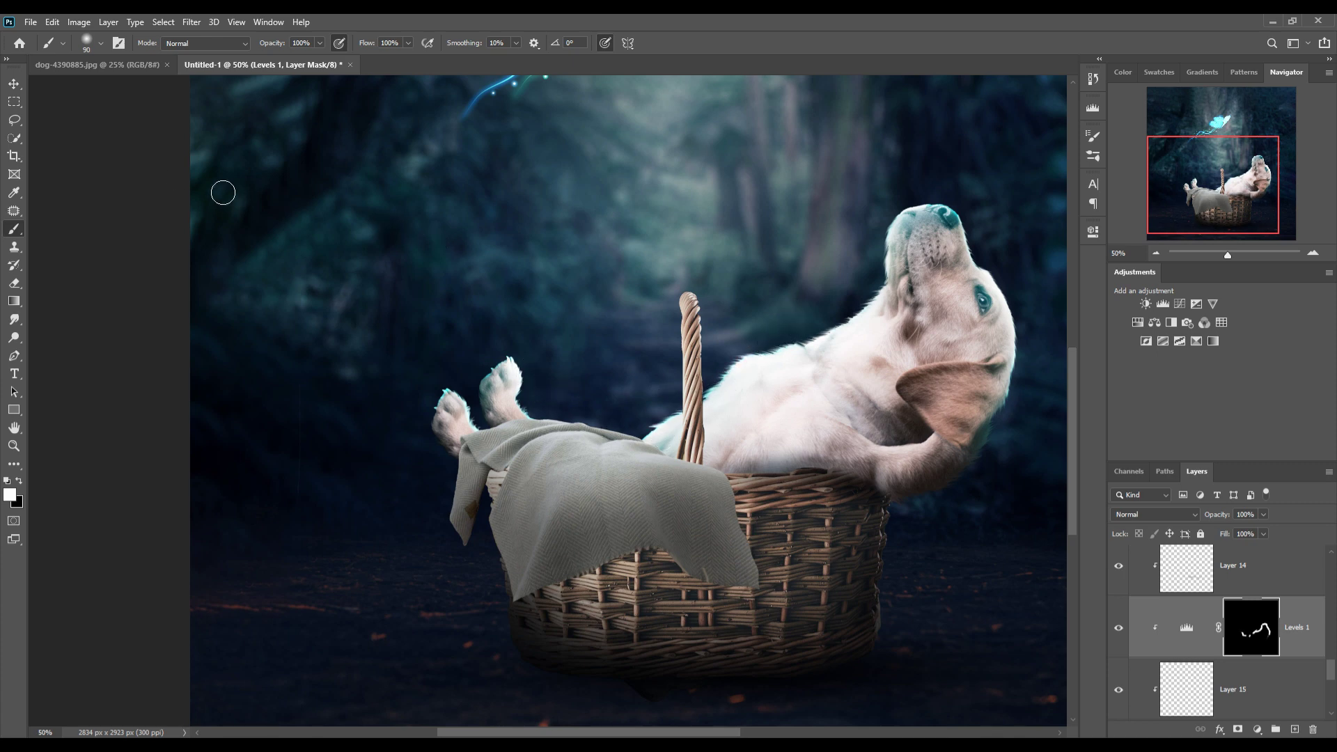
key(v)
scroll(1306, 680, down, 1)
Select the Color Fill 2 layer mask
scroll(1306, 680, down, 1)
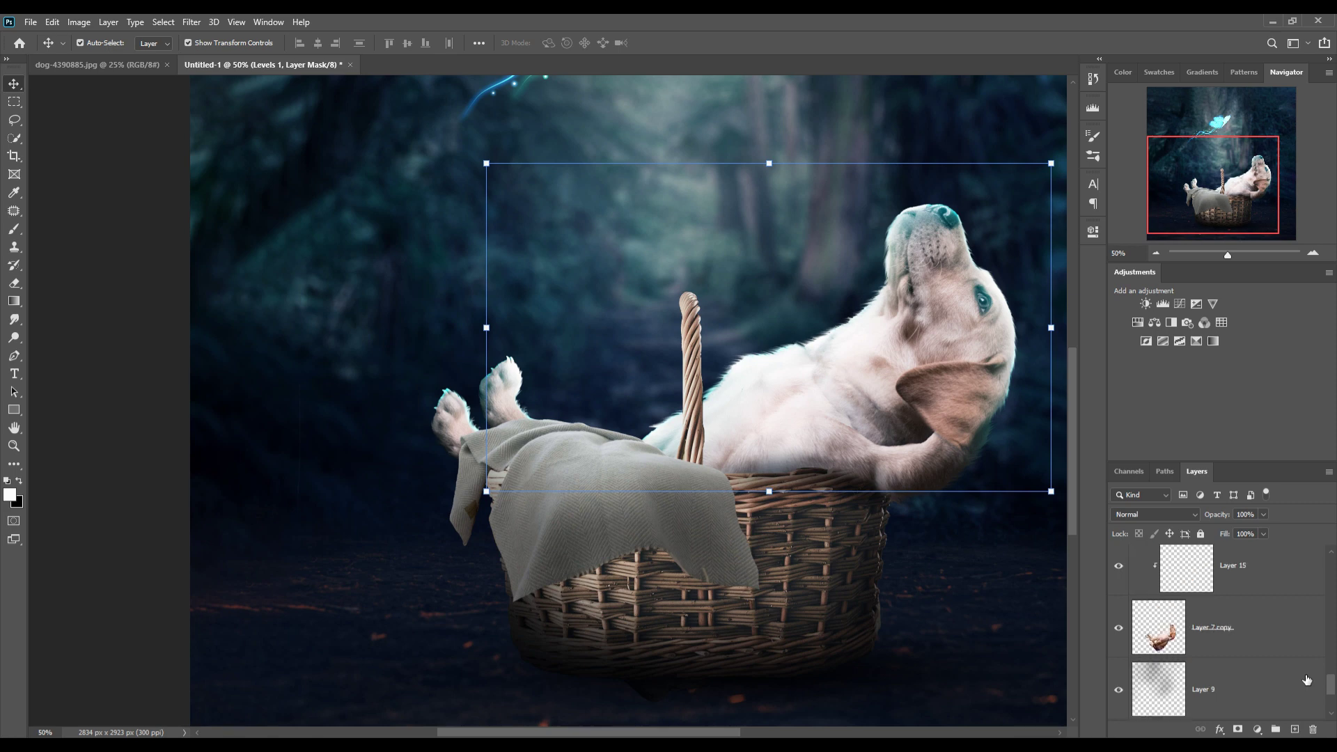
click(1257, 639)
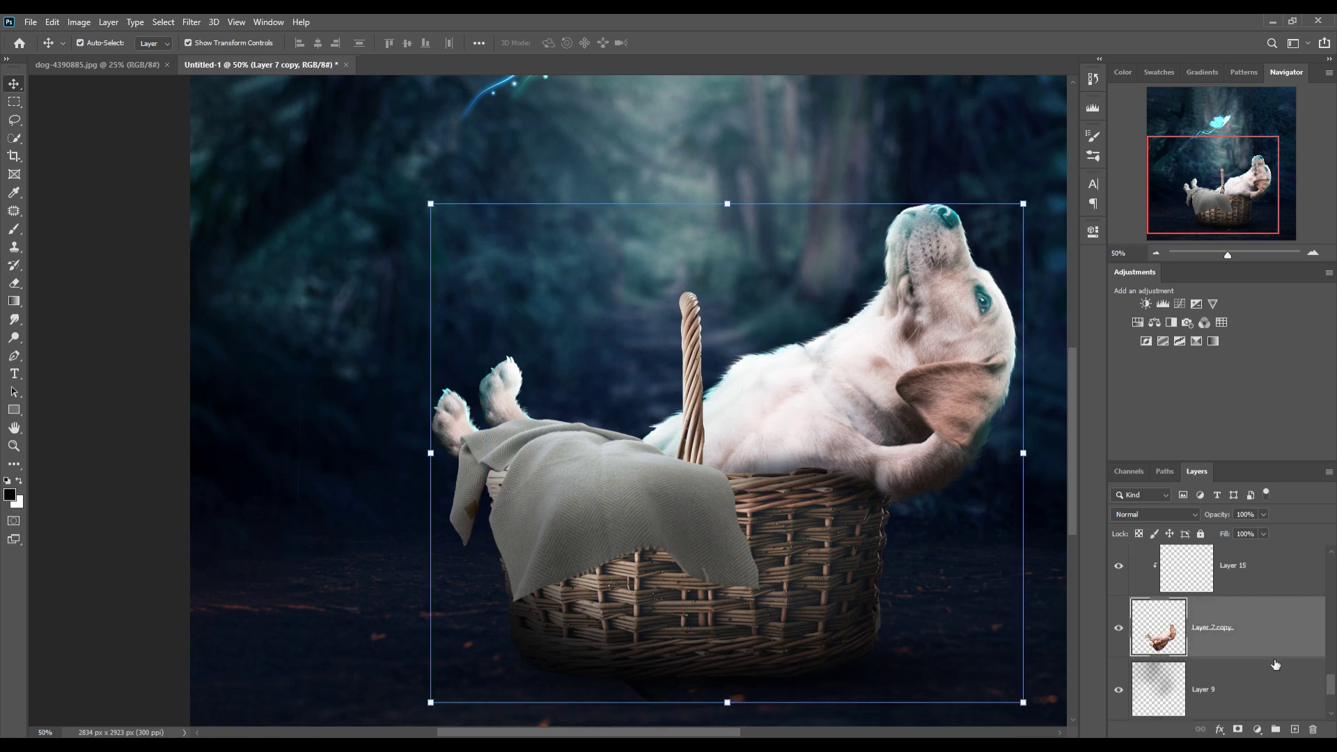
scroll(1274, 665, up, 1)
scroll(1275, 662, up, 1)
scroll(1275, 654, up, 1)
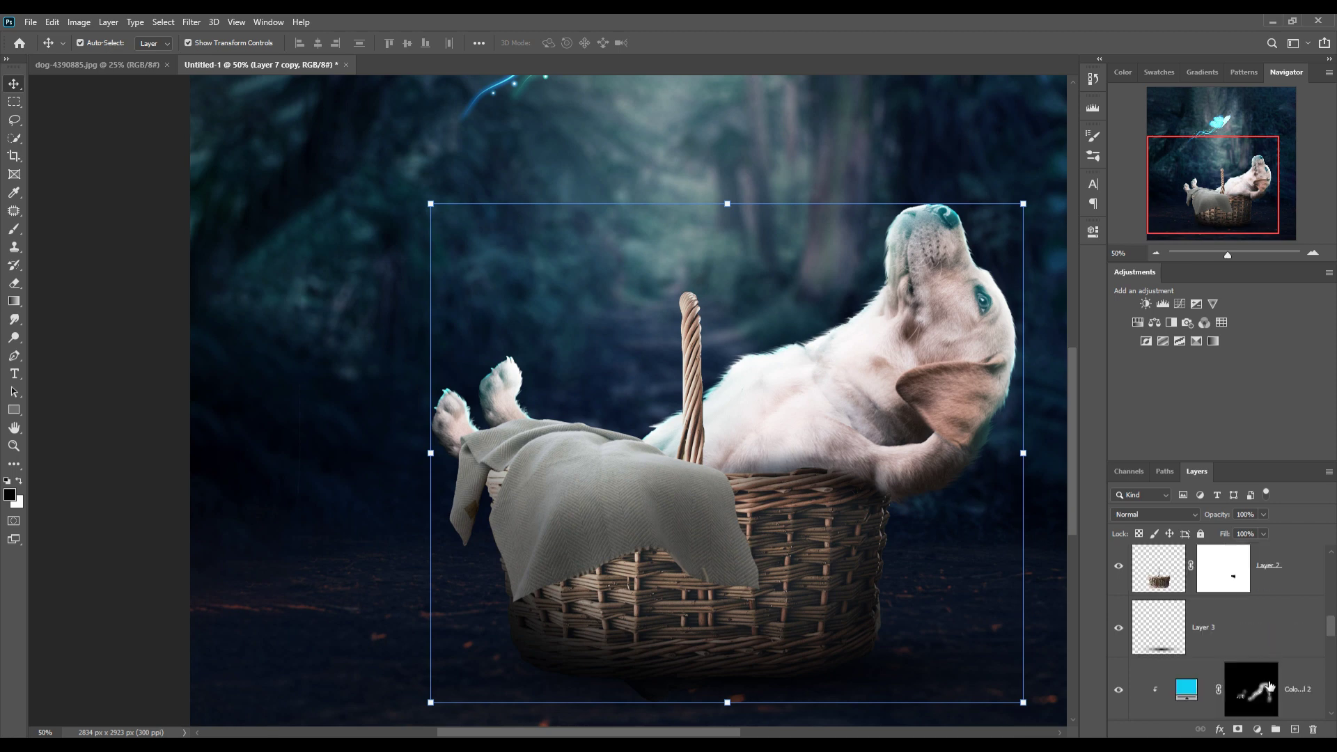
click(1269, 688)
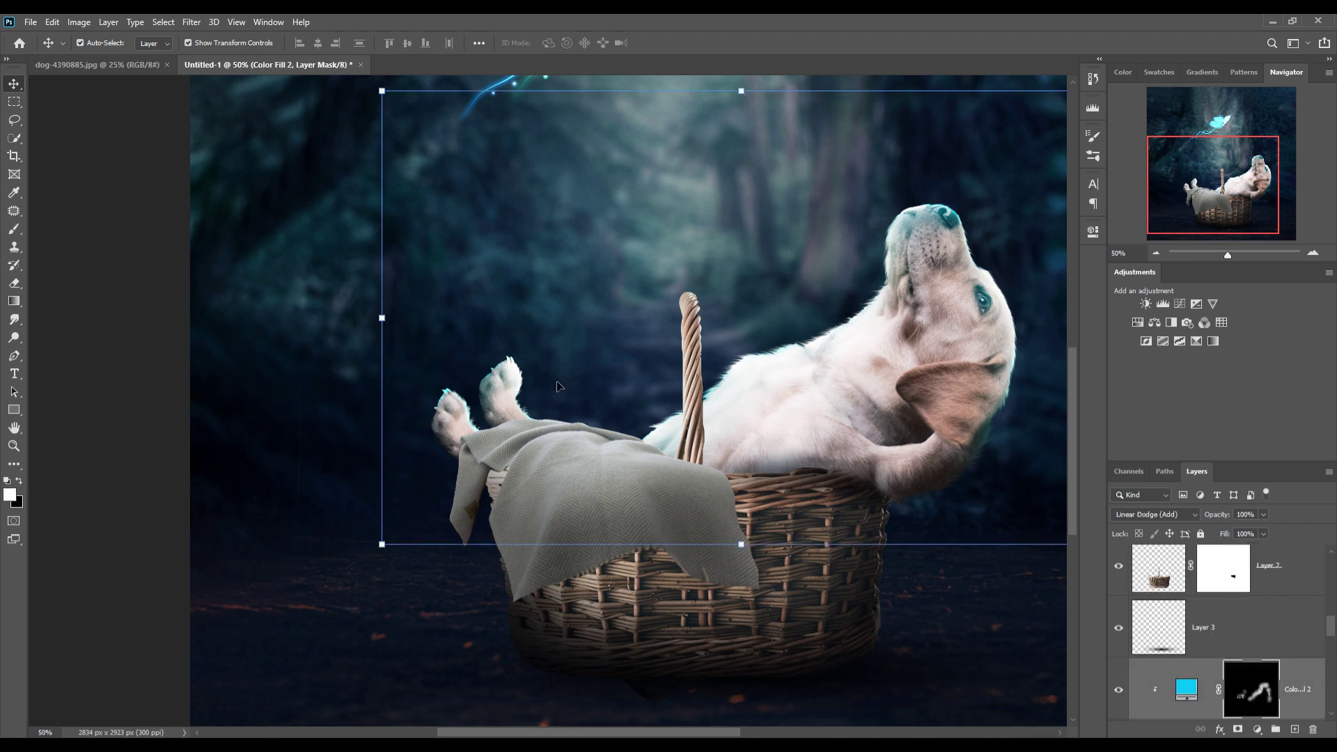
Undo the stray glow stroke at the ear edge and set brush opacity to 17%
click(14, 229)
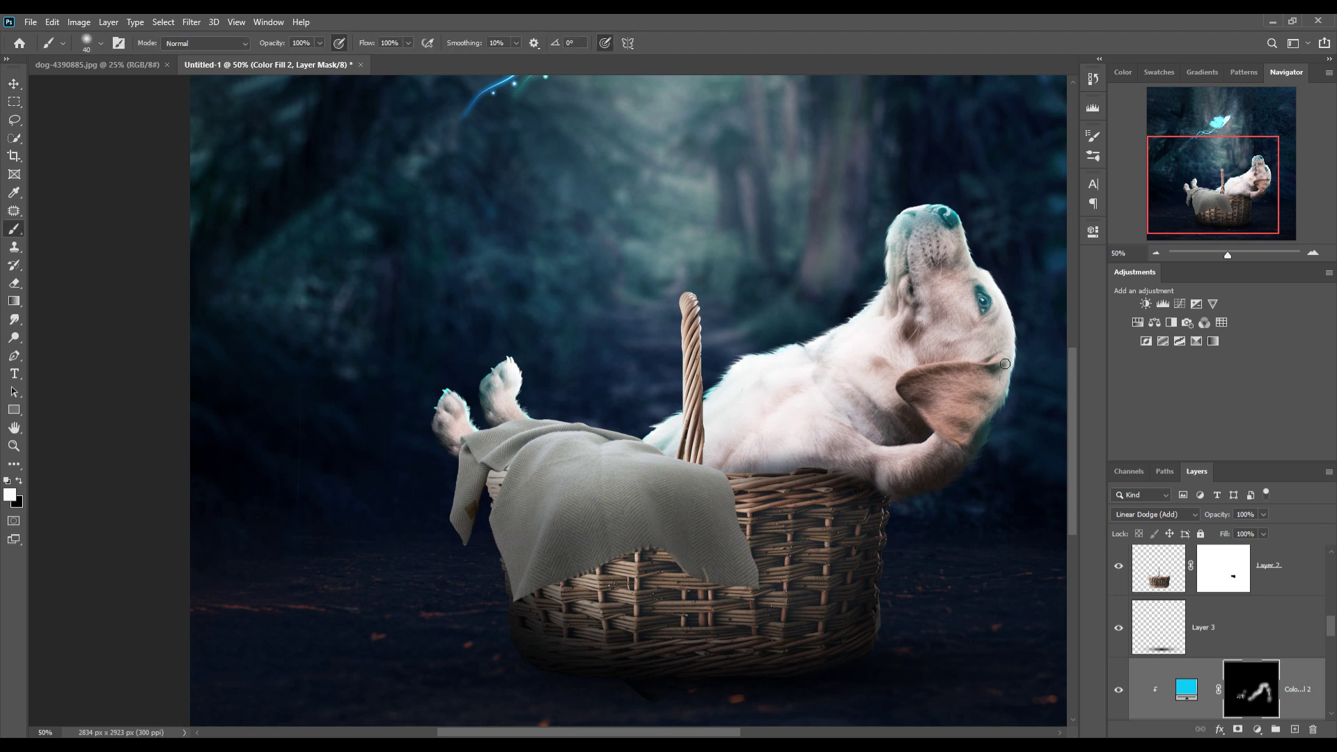
key(ctrl+z)
click(320, 43)
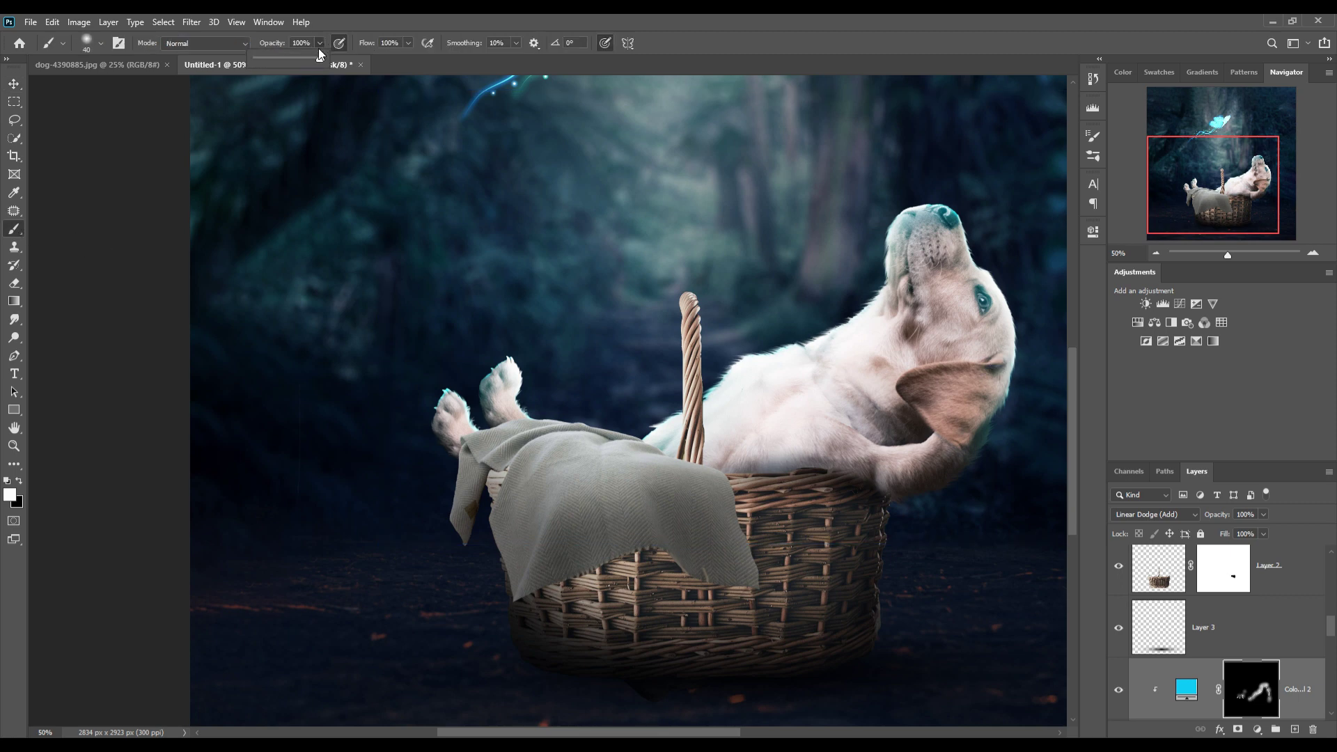
click(1008, 362)
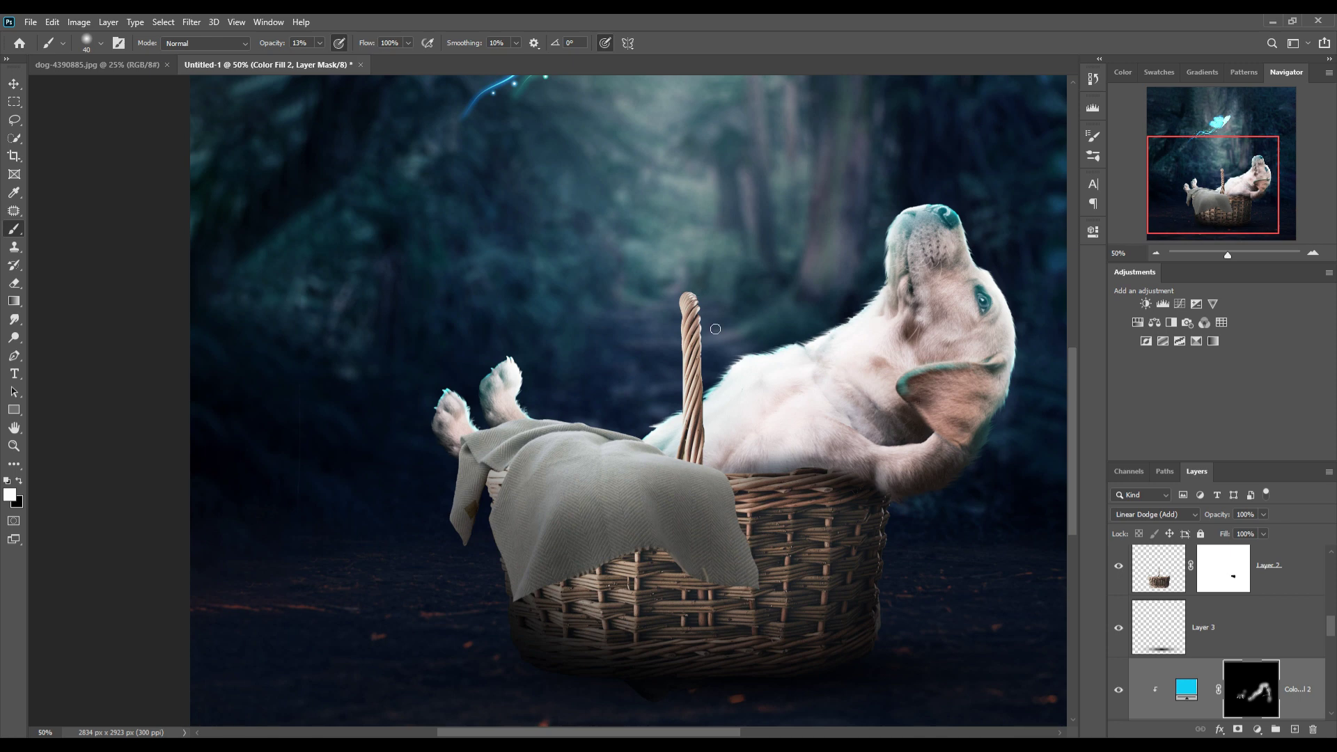
click(14, 83)
Clip an Exposure adjustment to Layer 7 copy with exposure -0.39, offset +0.0750 and gamma fine-tuned
scroll(1302, 654, down, 3)
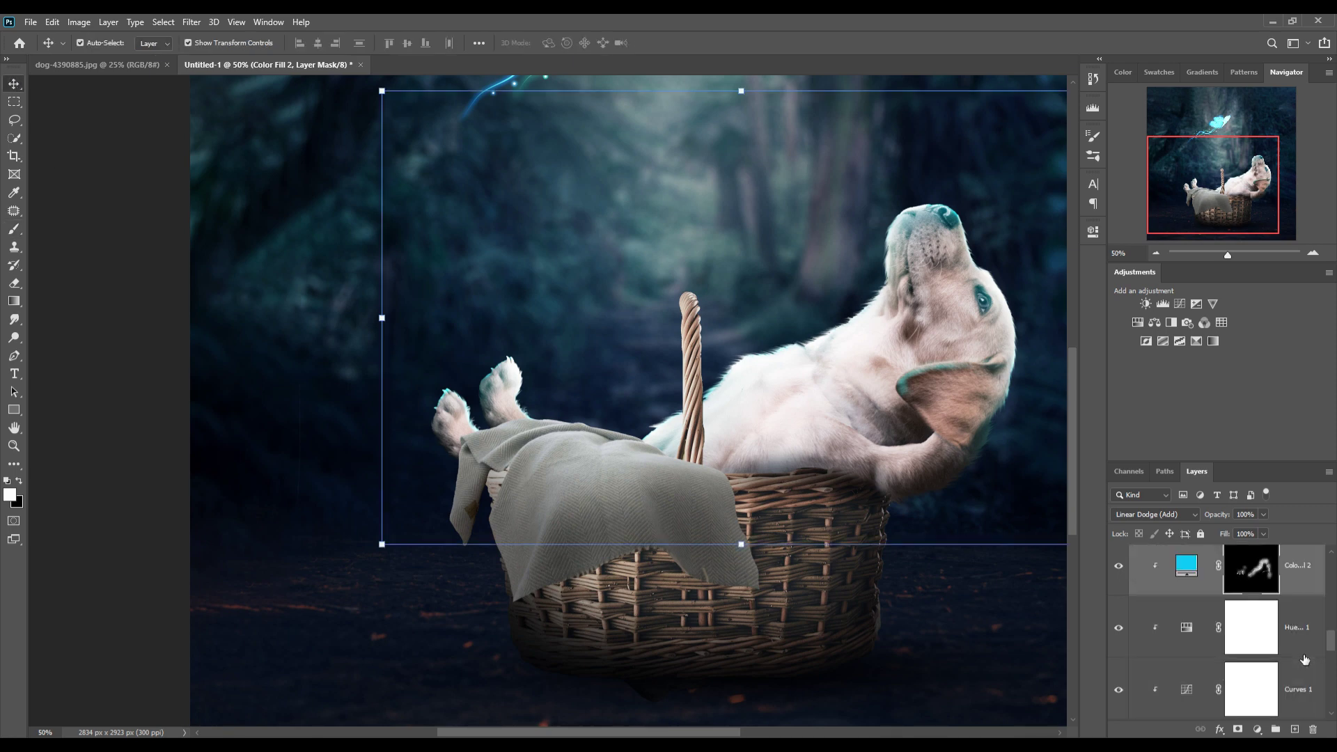
scroll(1304, 658, down, 2)
scroll(1304, 658, down, 2)
click(1249, 680)
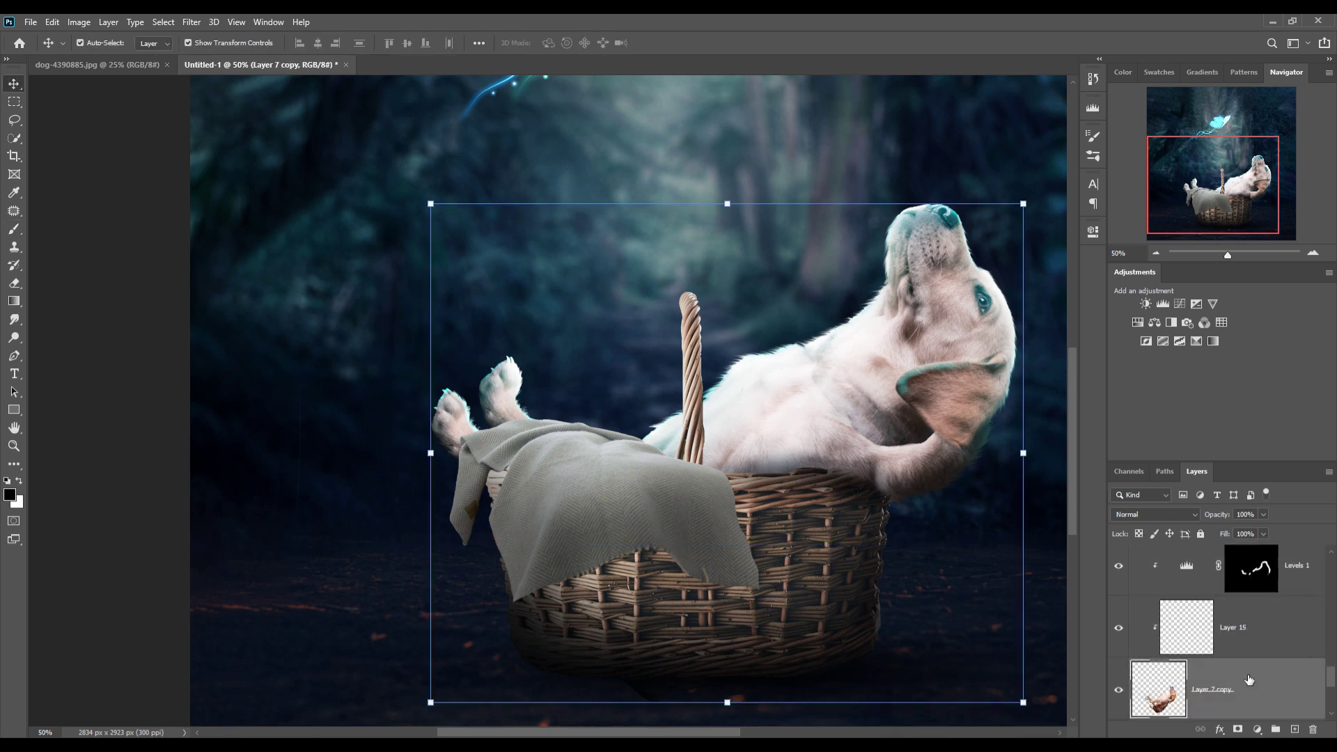
click(1258, 731)
click(1254, 566)
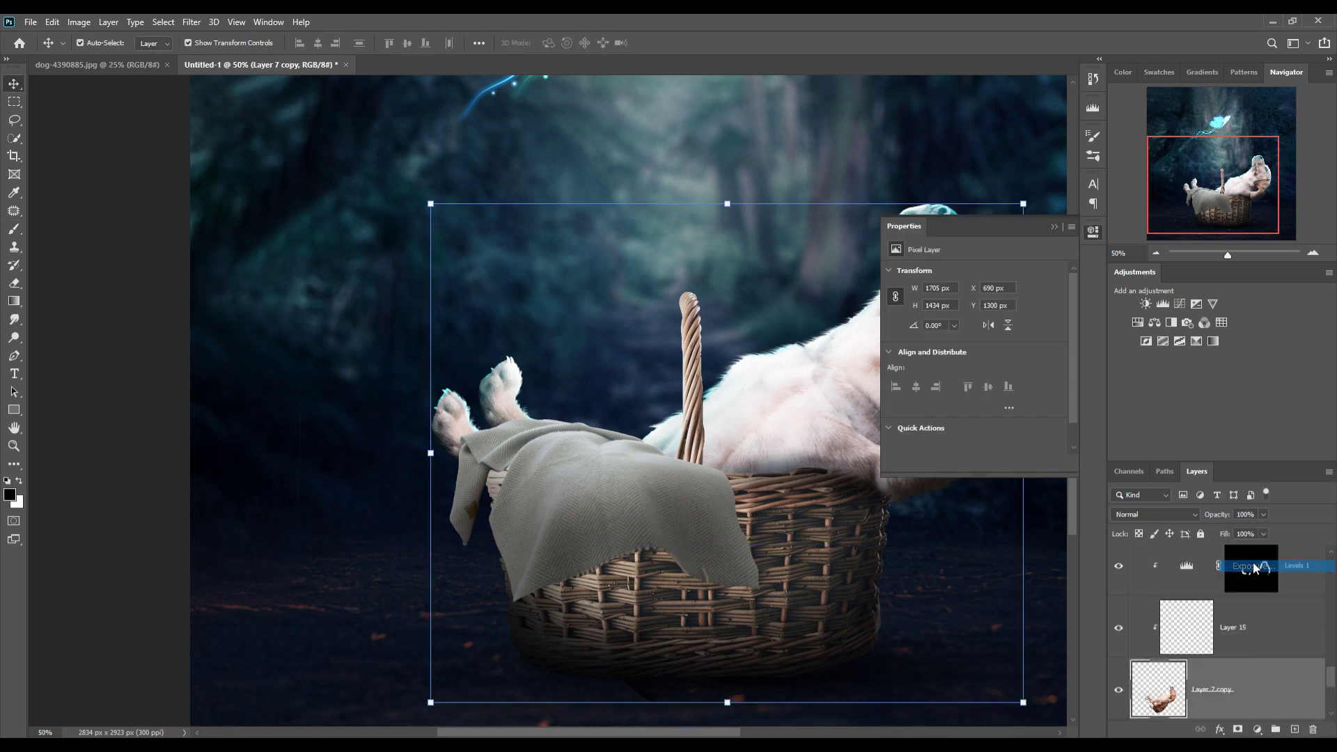
drag(974, 307, 970, 307)
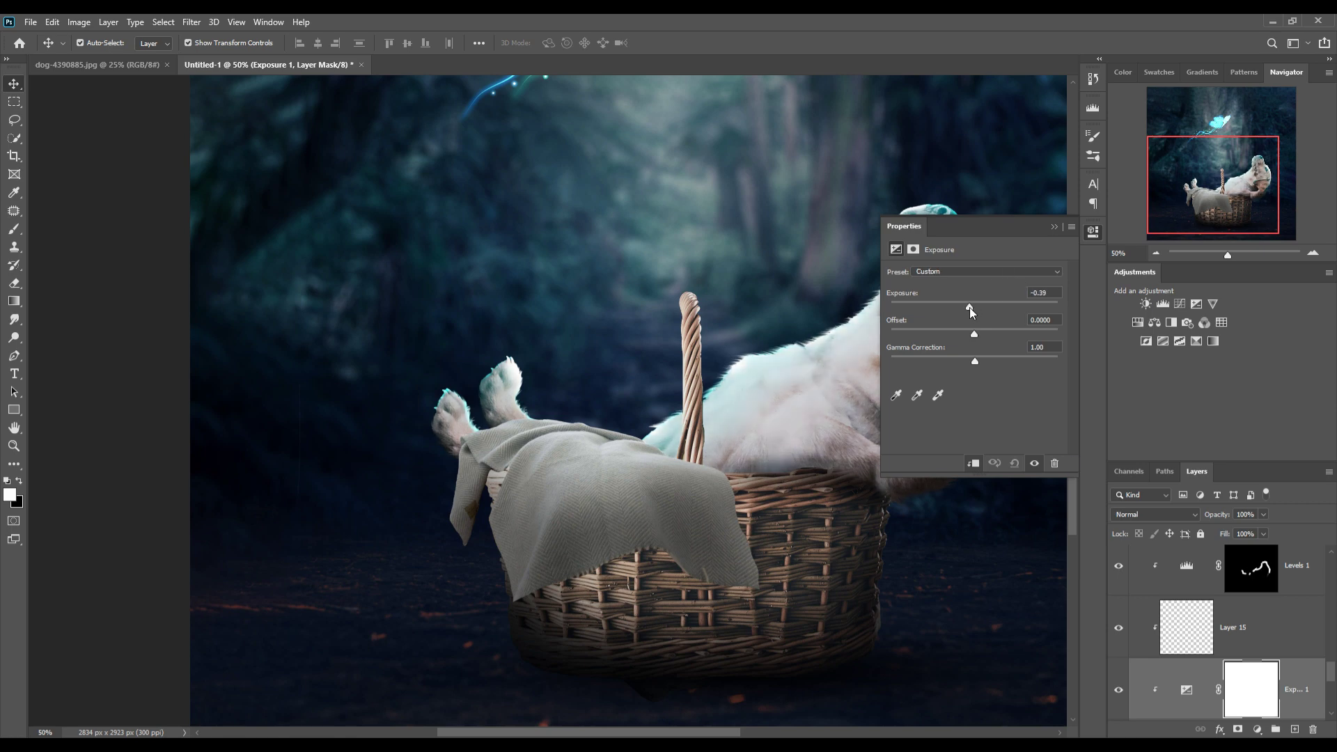
drag(975, 333, 987, 331)
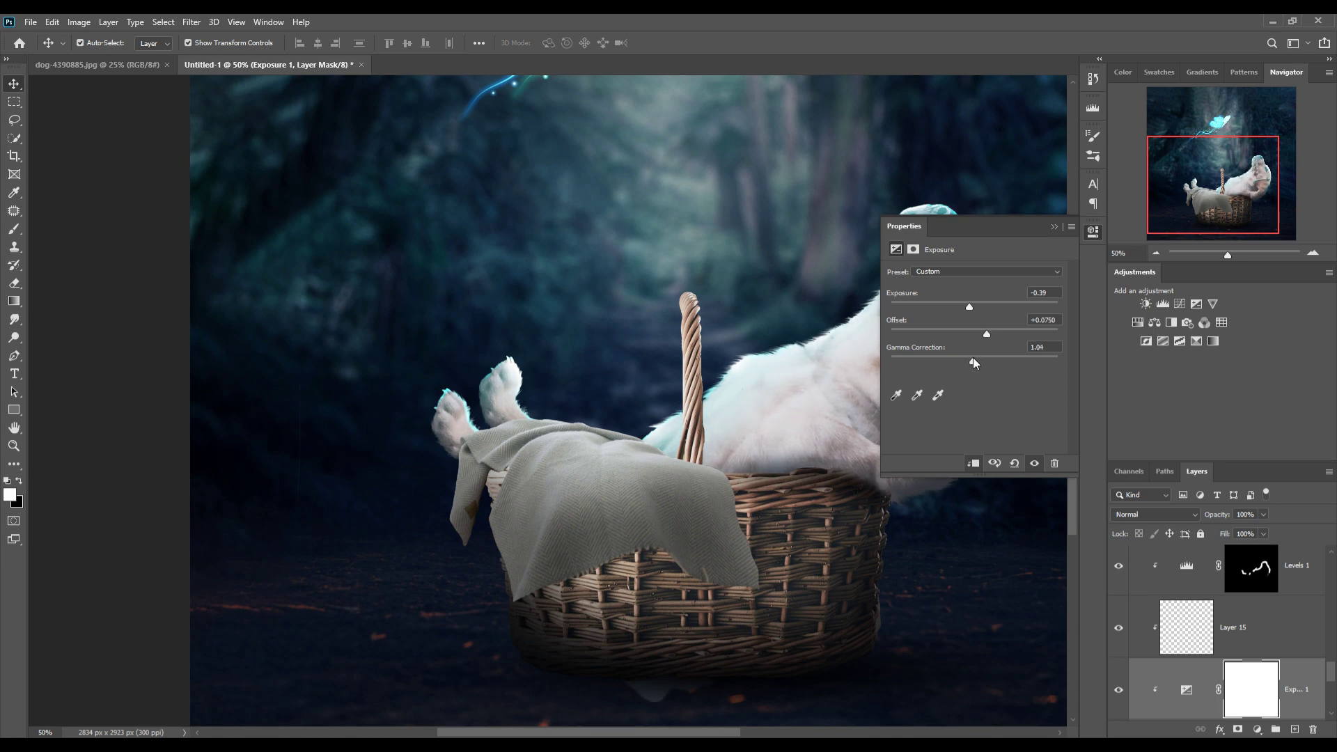
drag(973, 360, 976, 360)
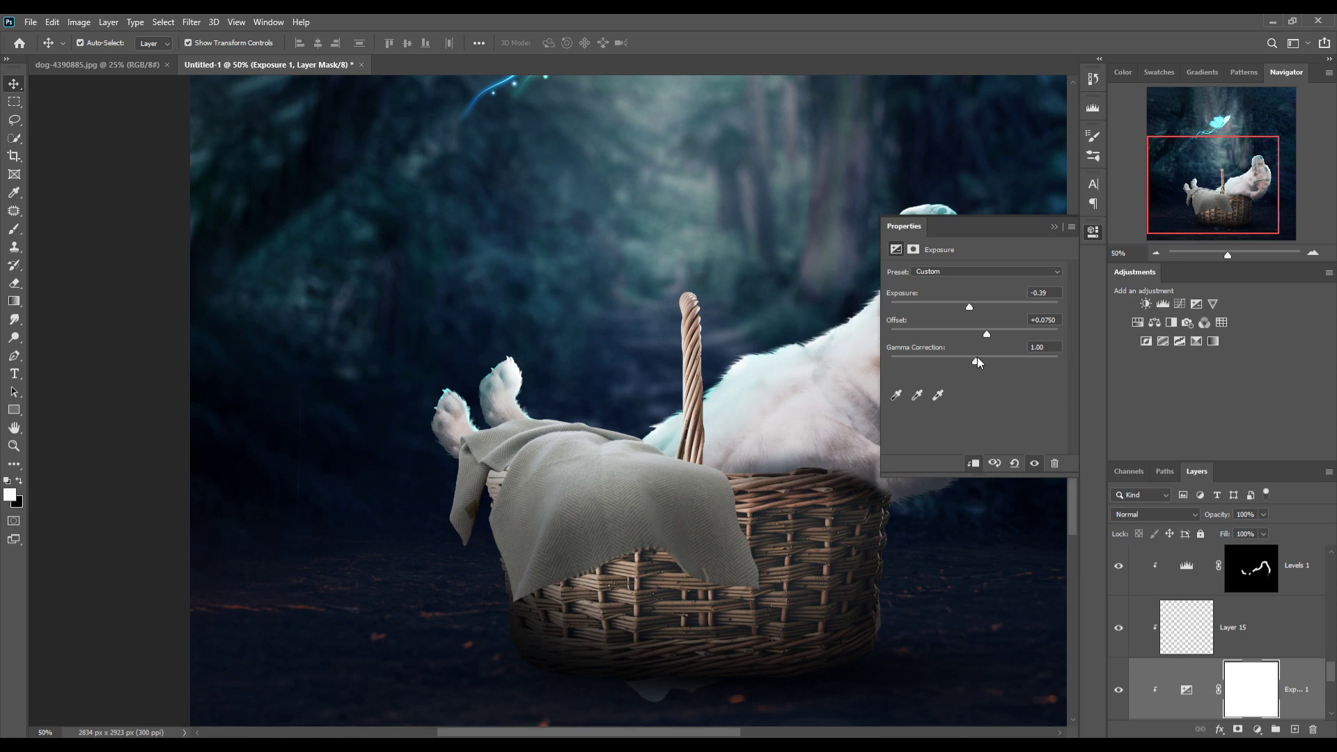
Merge the Exposure 1 adjustment down into the dog layer
click(1054, 225)
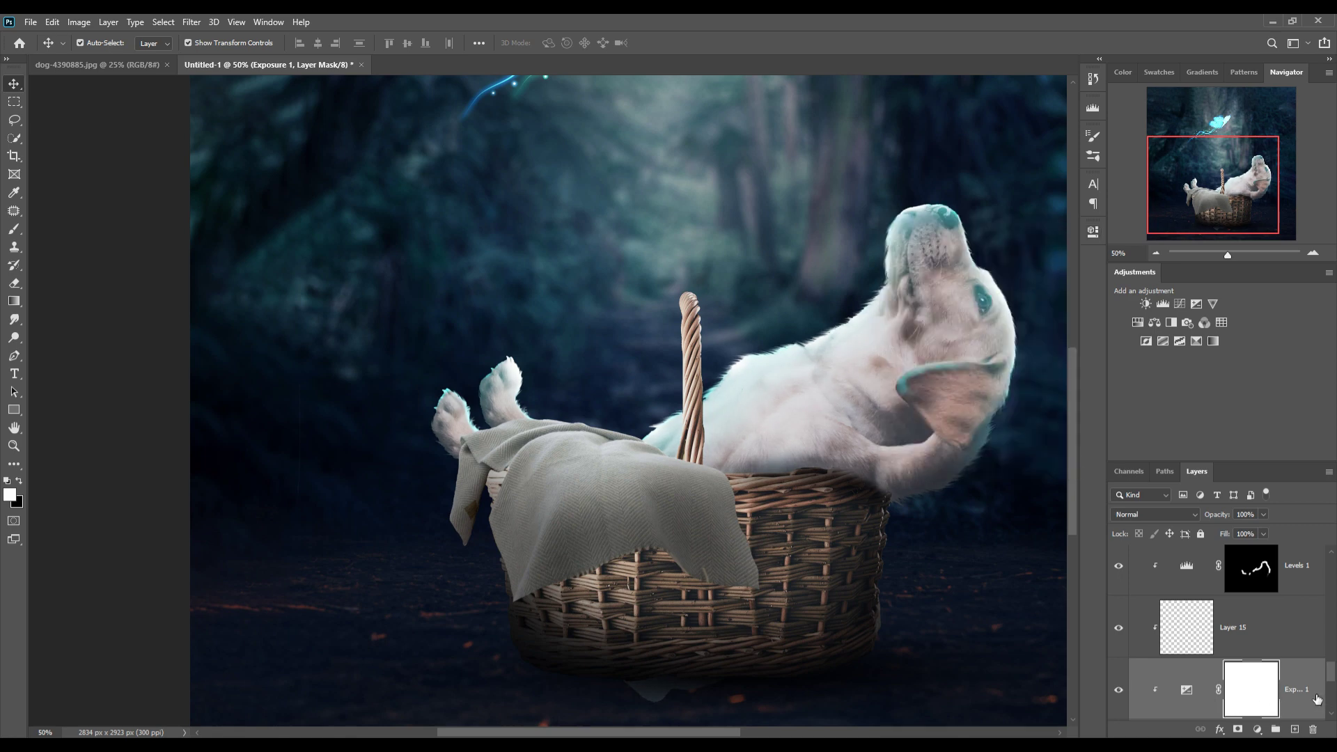
key(ctrl+e)
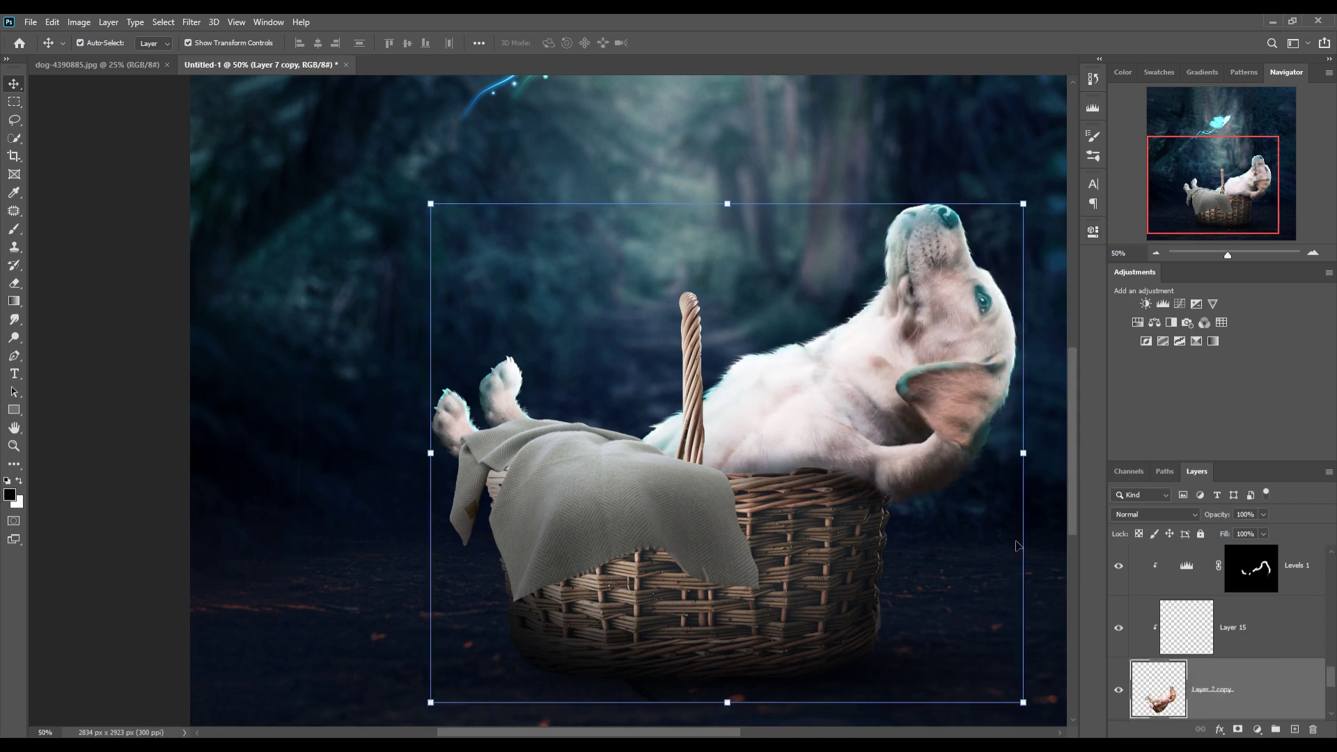
scroll(1253, 622, up, 1)
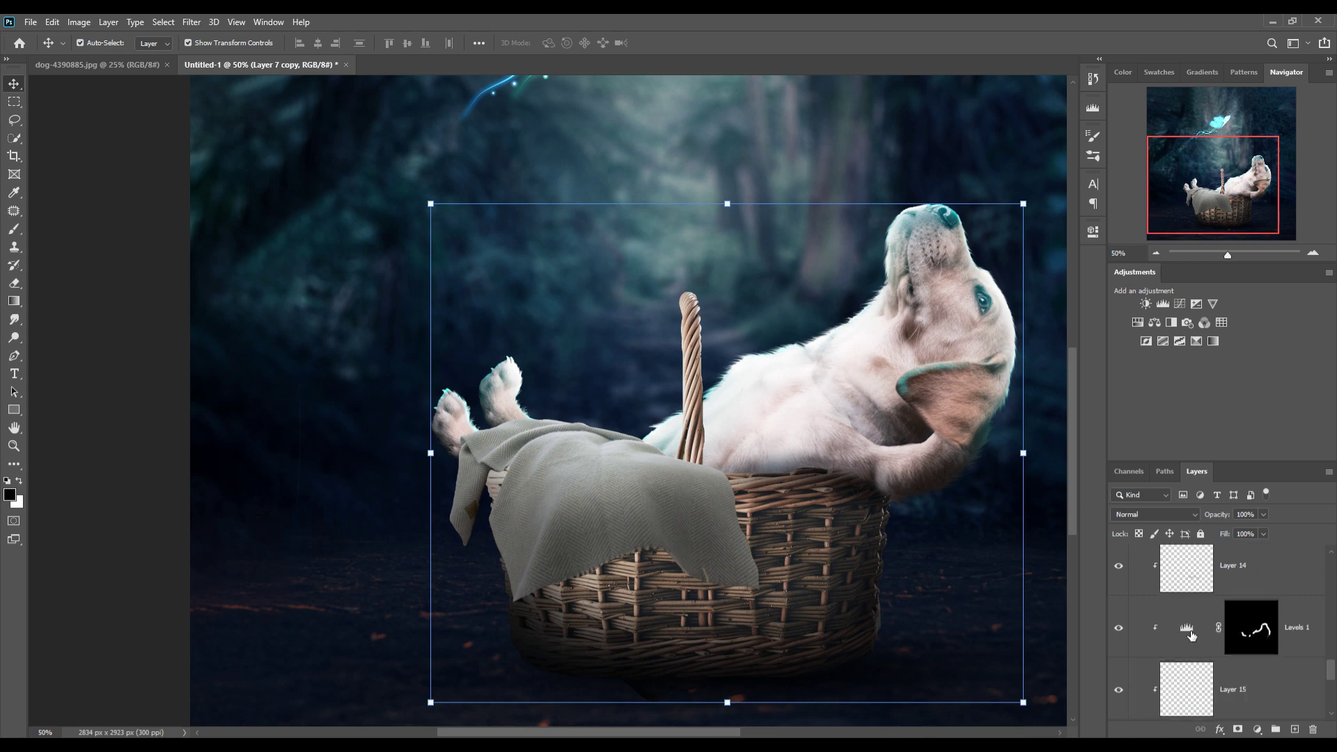
scroll(1195, 632, up, 1)
scroll(1194, 634, up, 2)
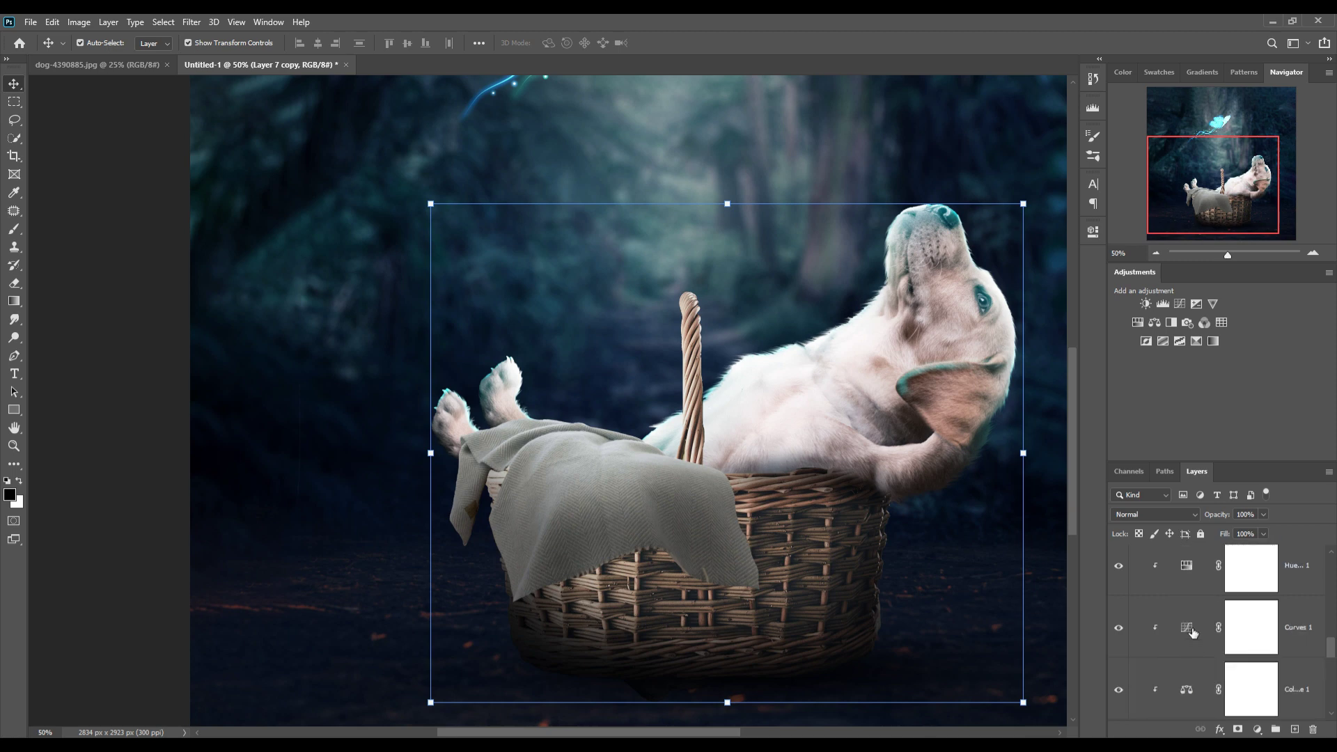
Bow the Curves 1 point slightly downward to darken the image
double_click(1187, 628)
drag(1001, 387, 1005, 401)
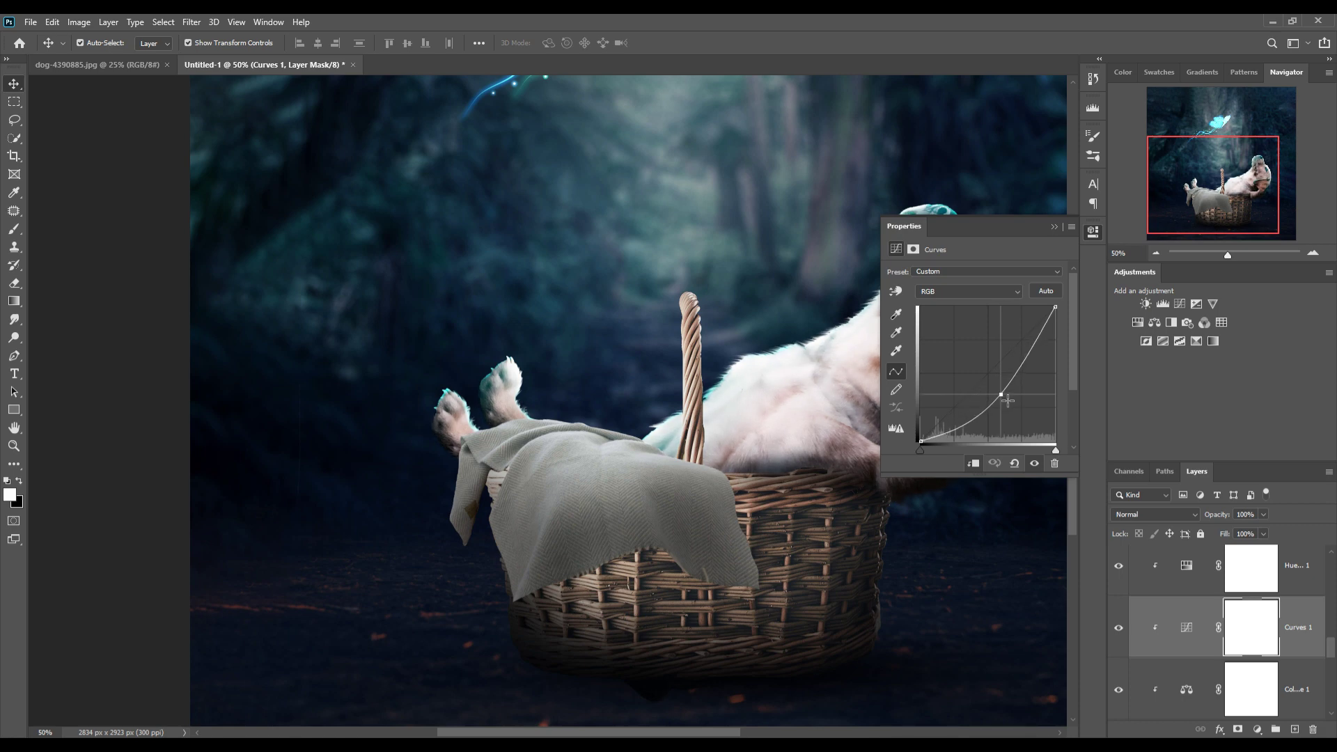
key(Up)
key(Up)
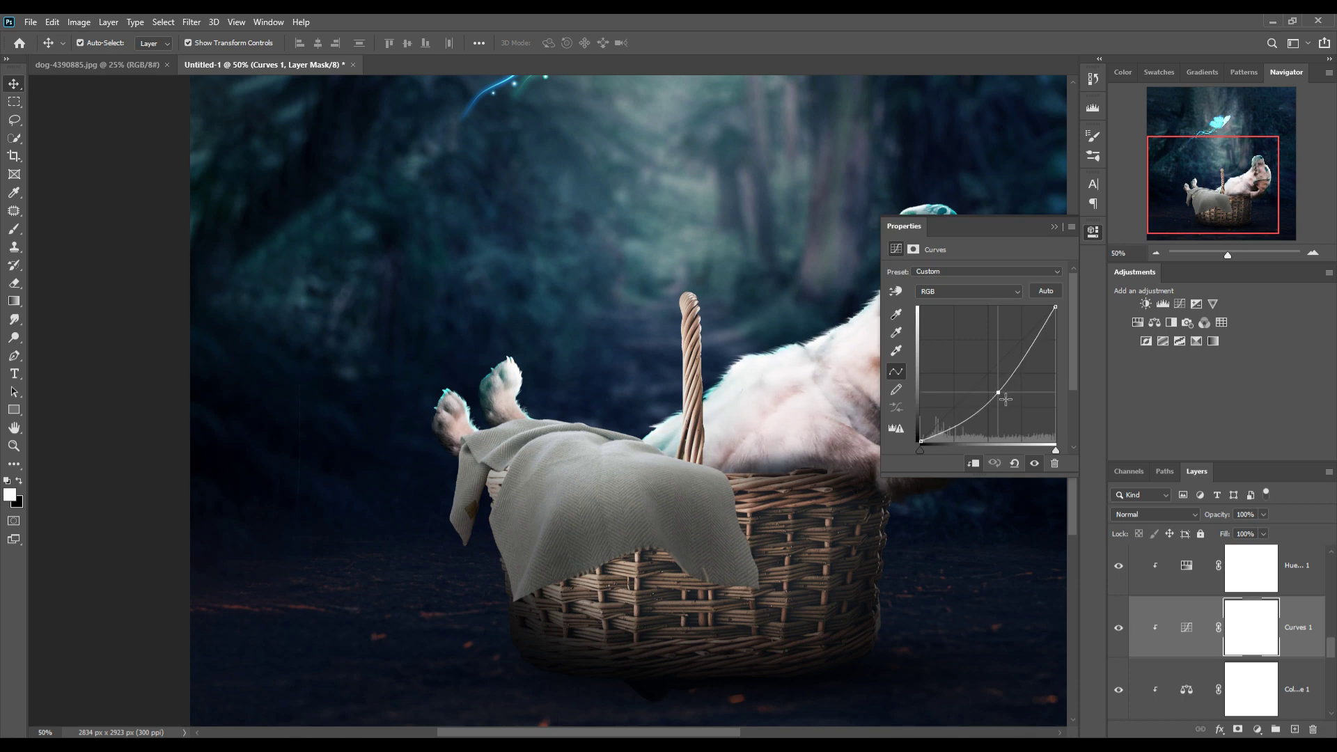
click(1054, 228)
Add a new layer clipped to the blanket layer, Layer 8
click(604, 451)
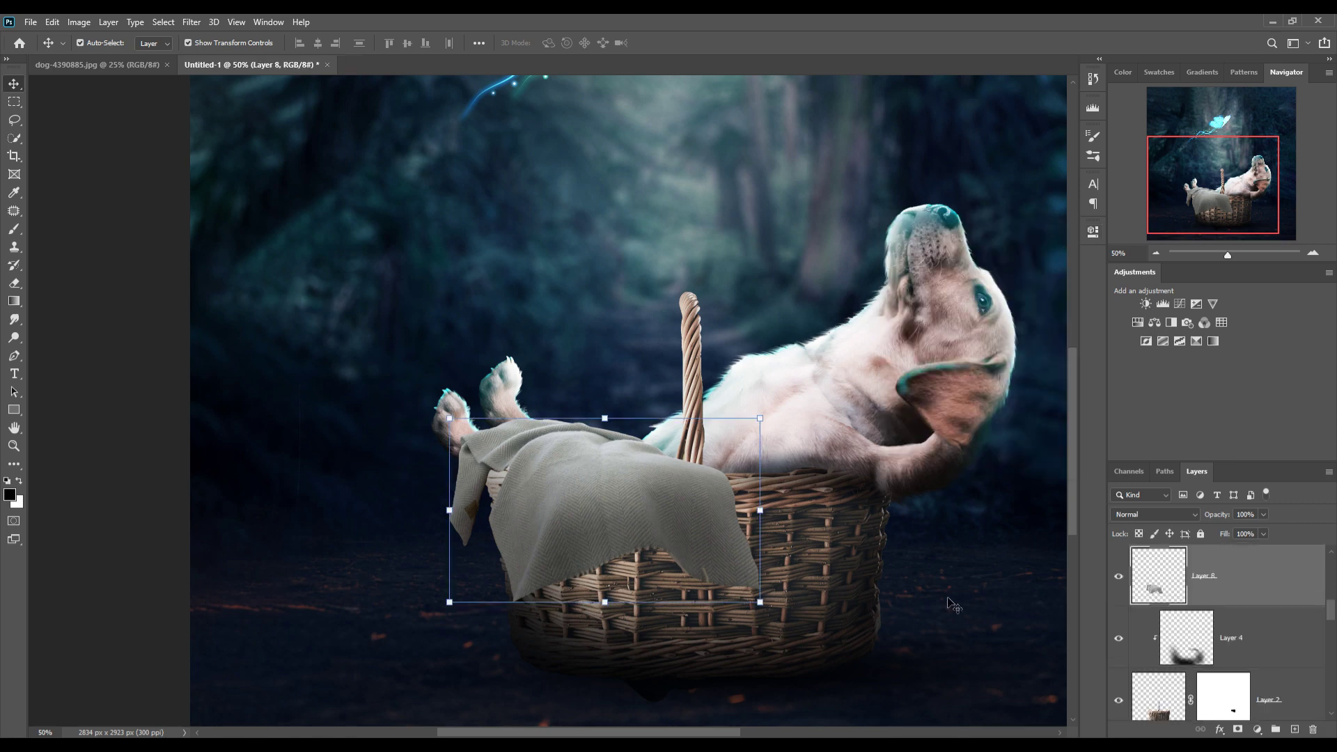
click(1294, 728)
right_click(1277, 579)
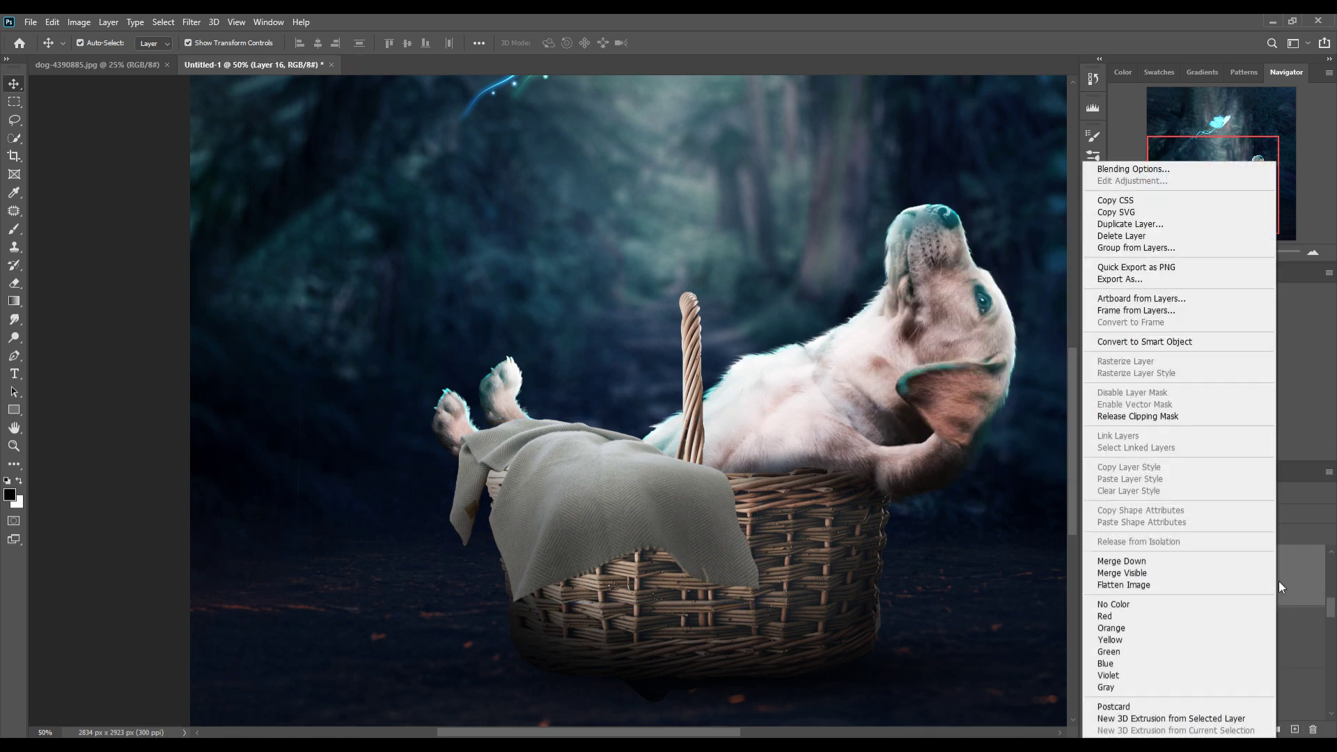
click(1142, 412)
click(14, 229)
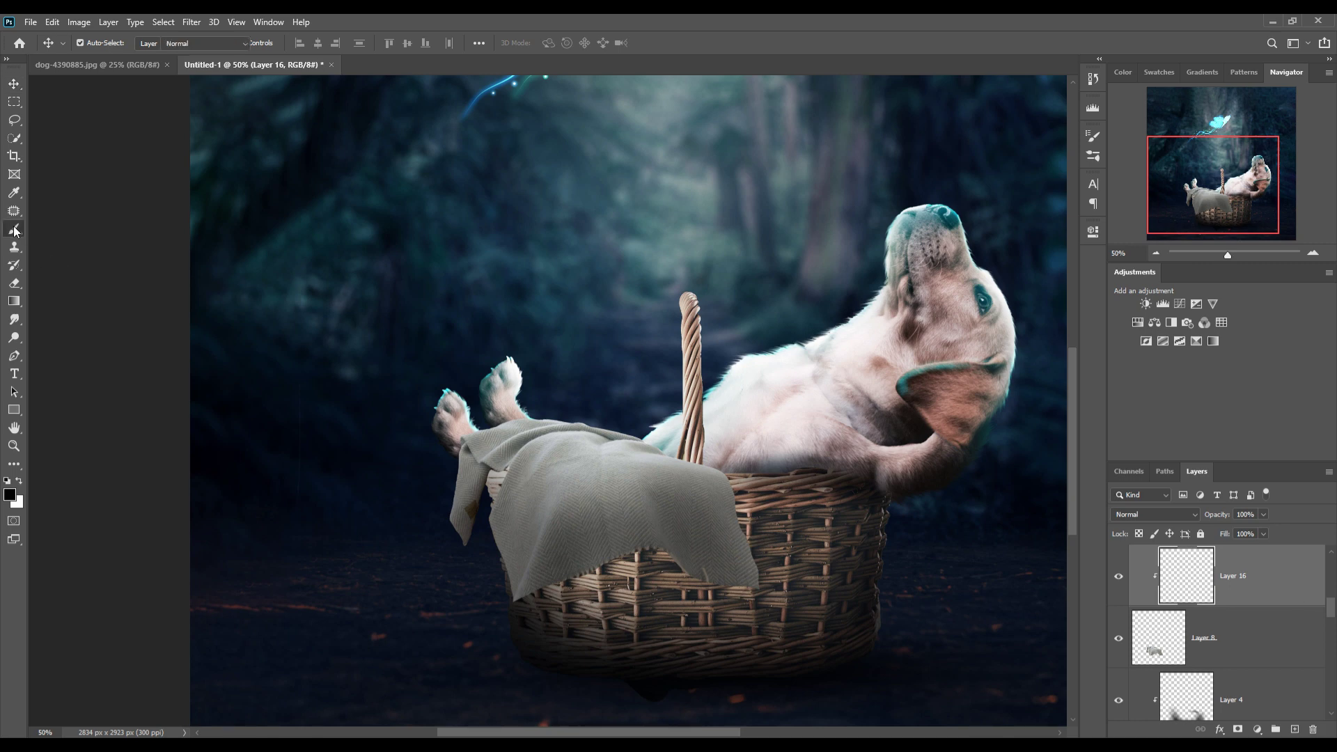
Set the clipped layer to Overlay and brush a bright cyan tint over the blanket
click(1177, 515)
click(1135, 556)
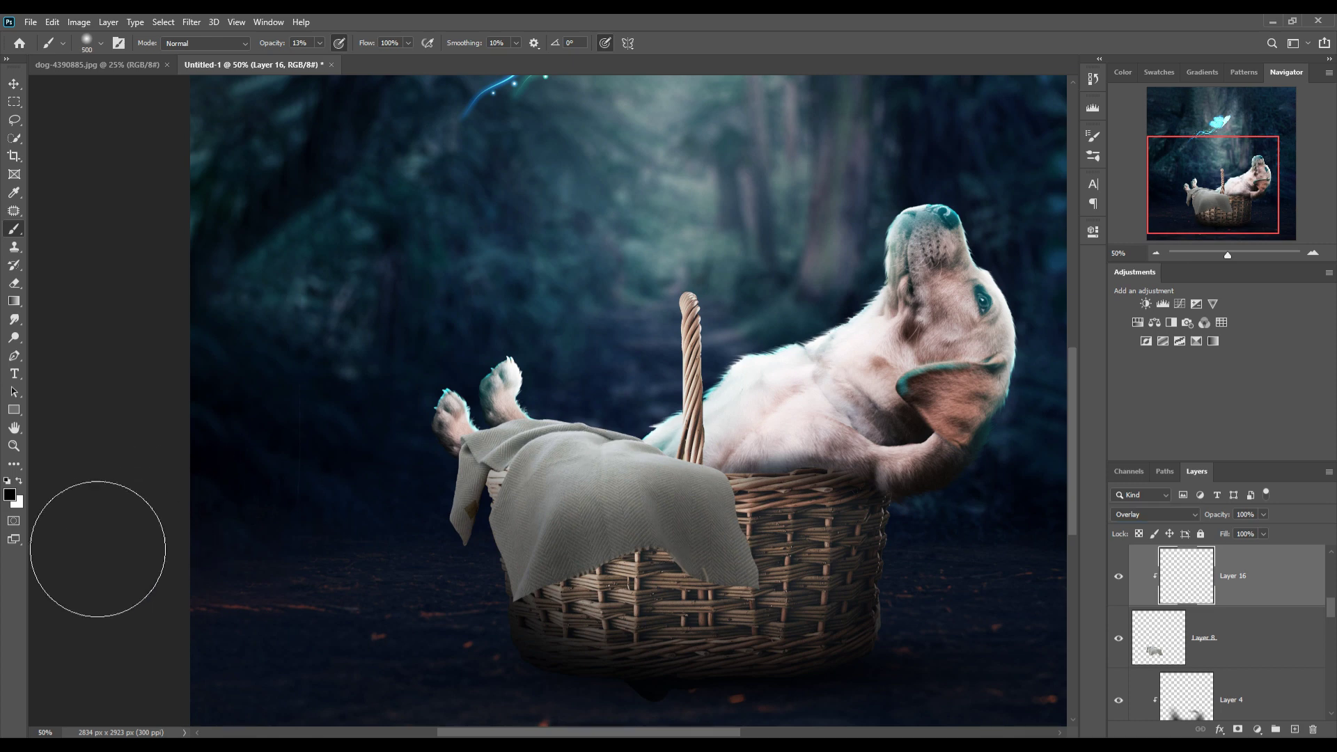
click(9, 493)
click(1056, 328)
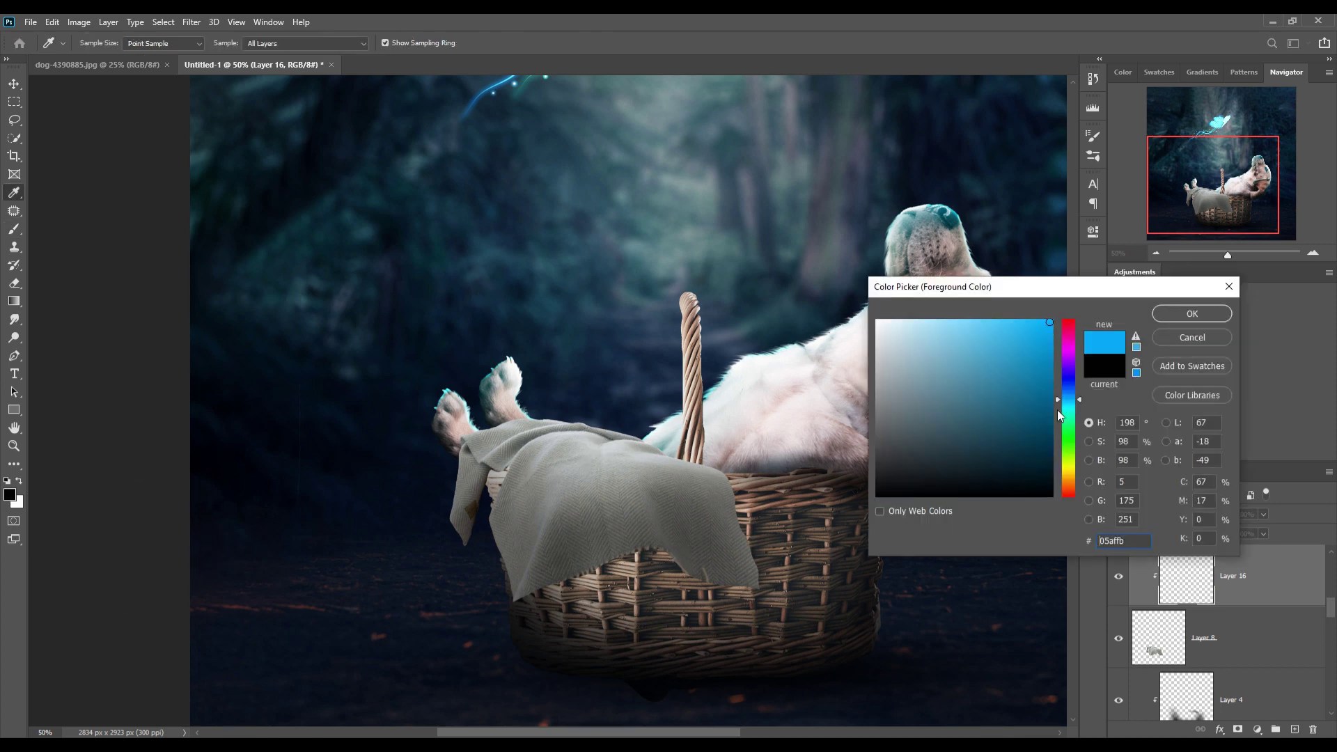
click(1079, 402)
key(Return)
mouse_move(778, 451)
mouse_down()
mouse_move(570, 517)
mouse_move(654, 510)
mouse_move(697, 460)
mouse_up()
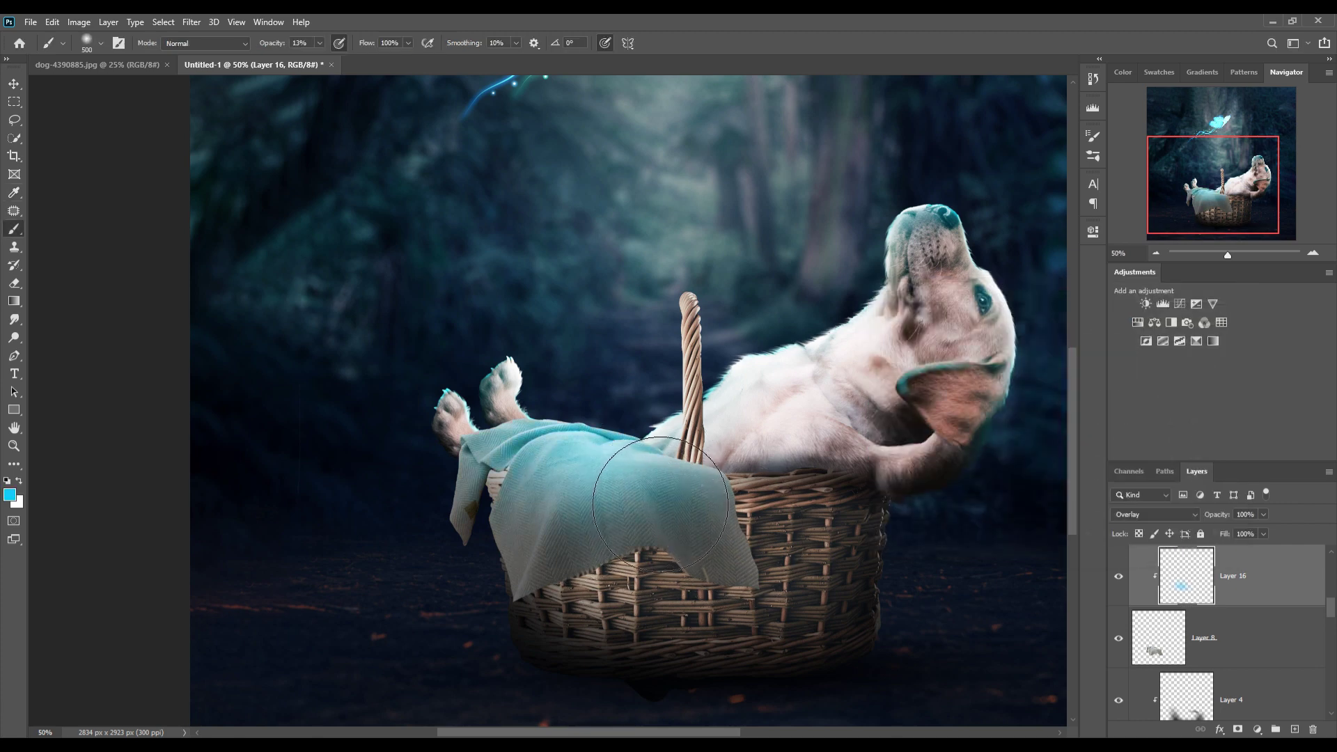
Add a new Linear Dodge (Add) layer clipped to the basket layer
click(14, 83)
click(695, 304)
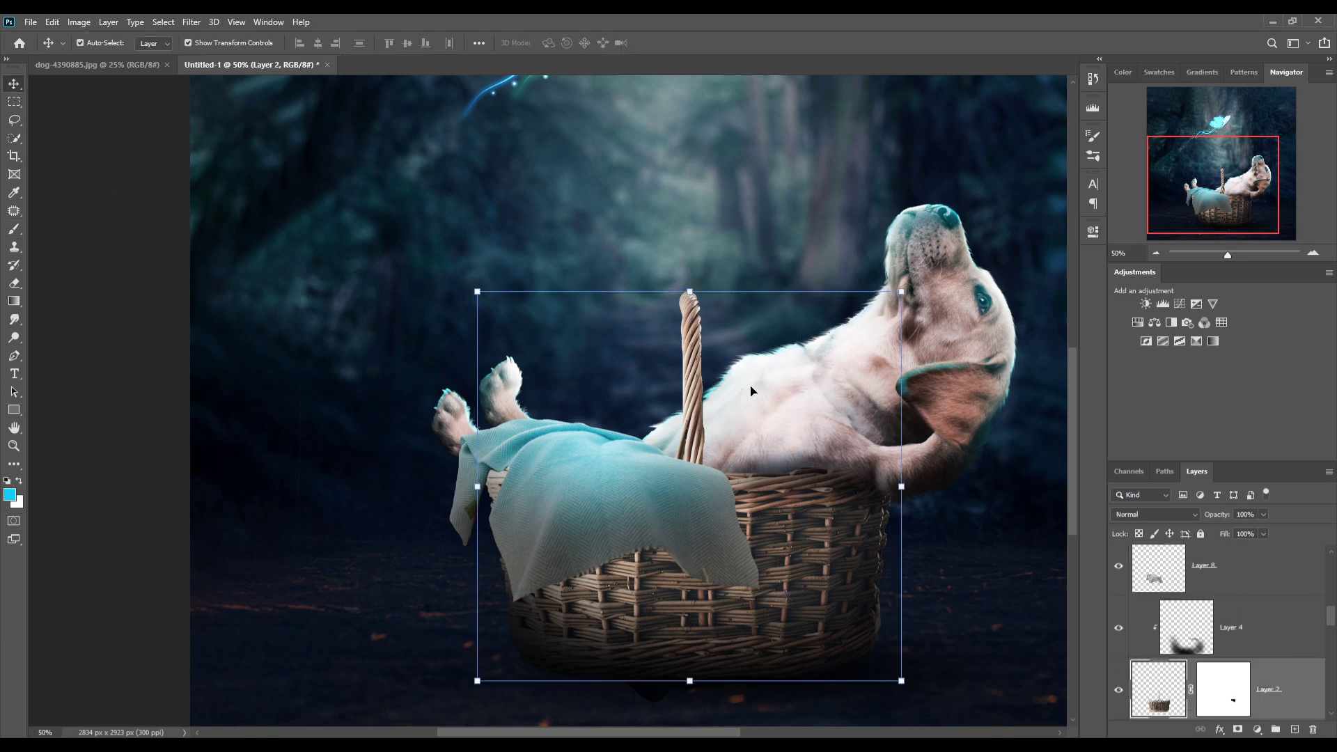
scroll(1301, 678, down, 2)
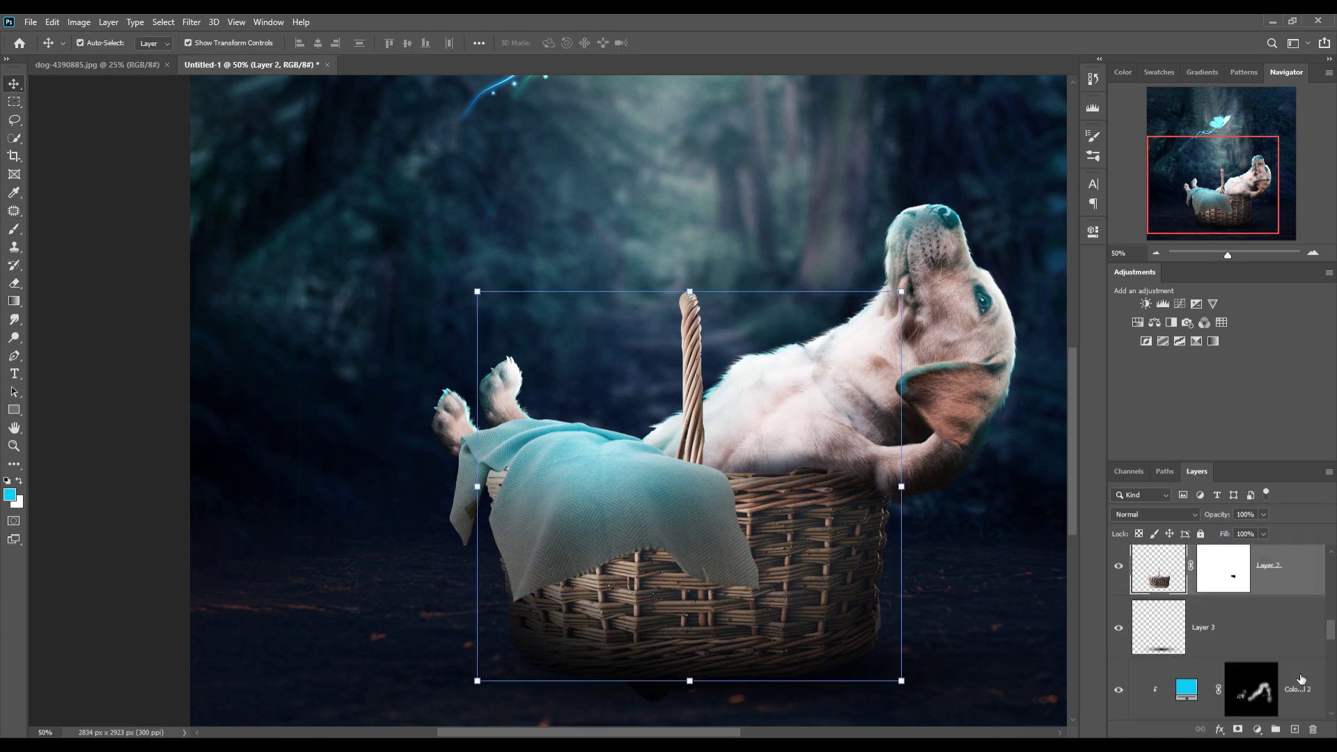
scroll(1301, 679, up, 1)
click(1307, 584)
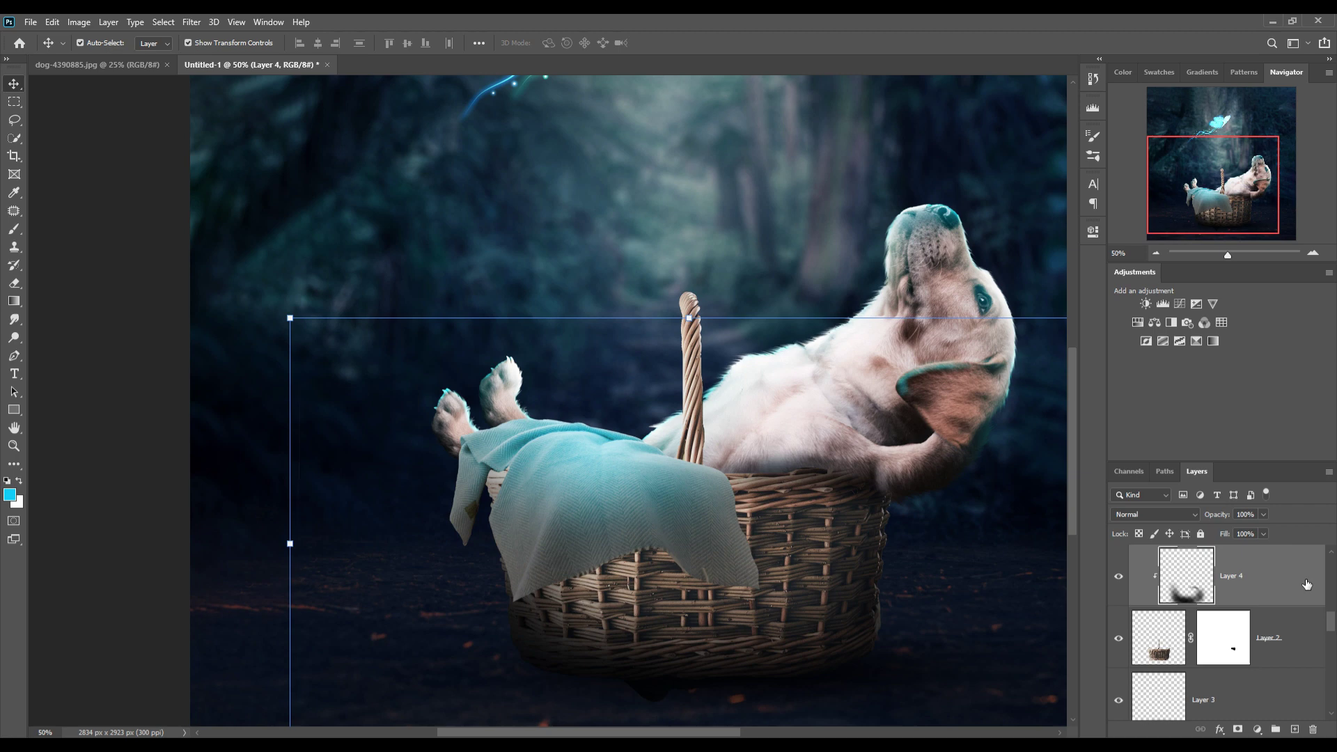
click(1308, 648)
click(1294, 729)
click(1173, 529)
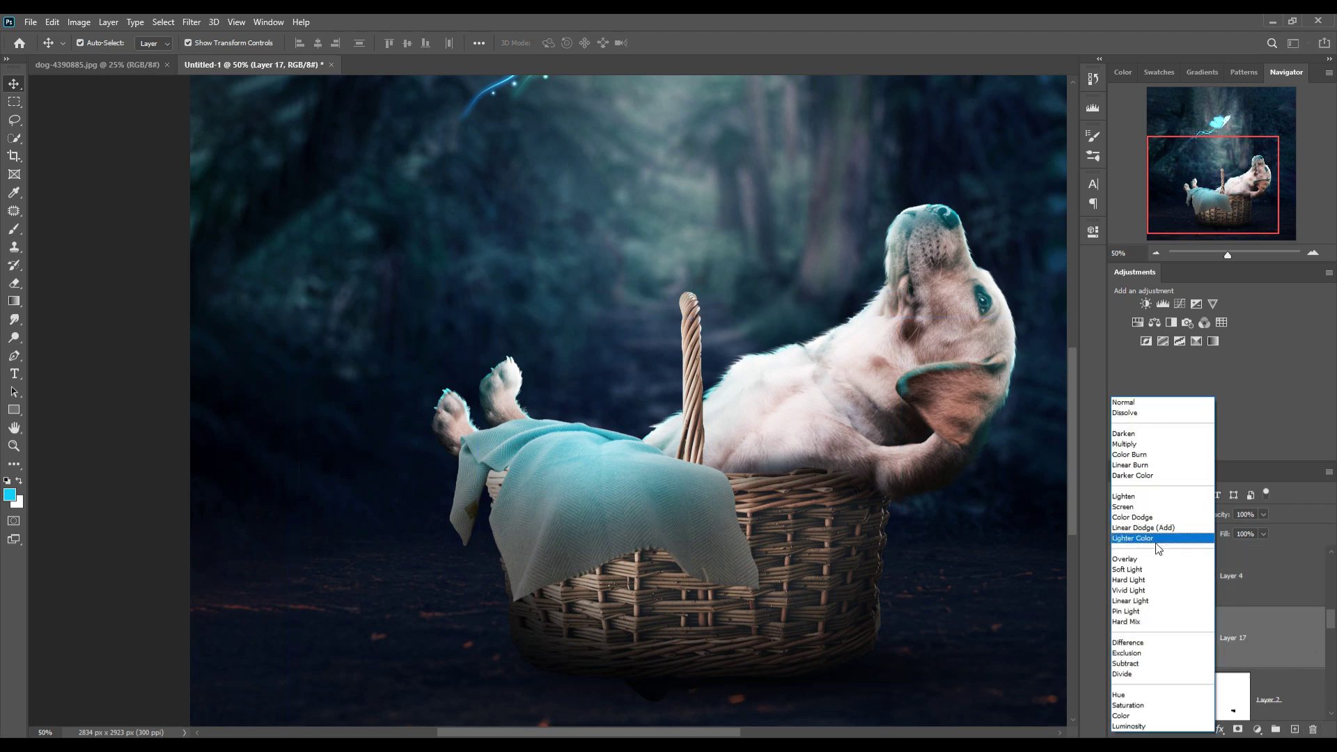
Add a cyan Solid Color fill layer and invert its mask to black
click(1260, 730)
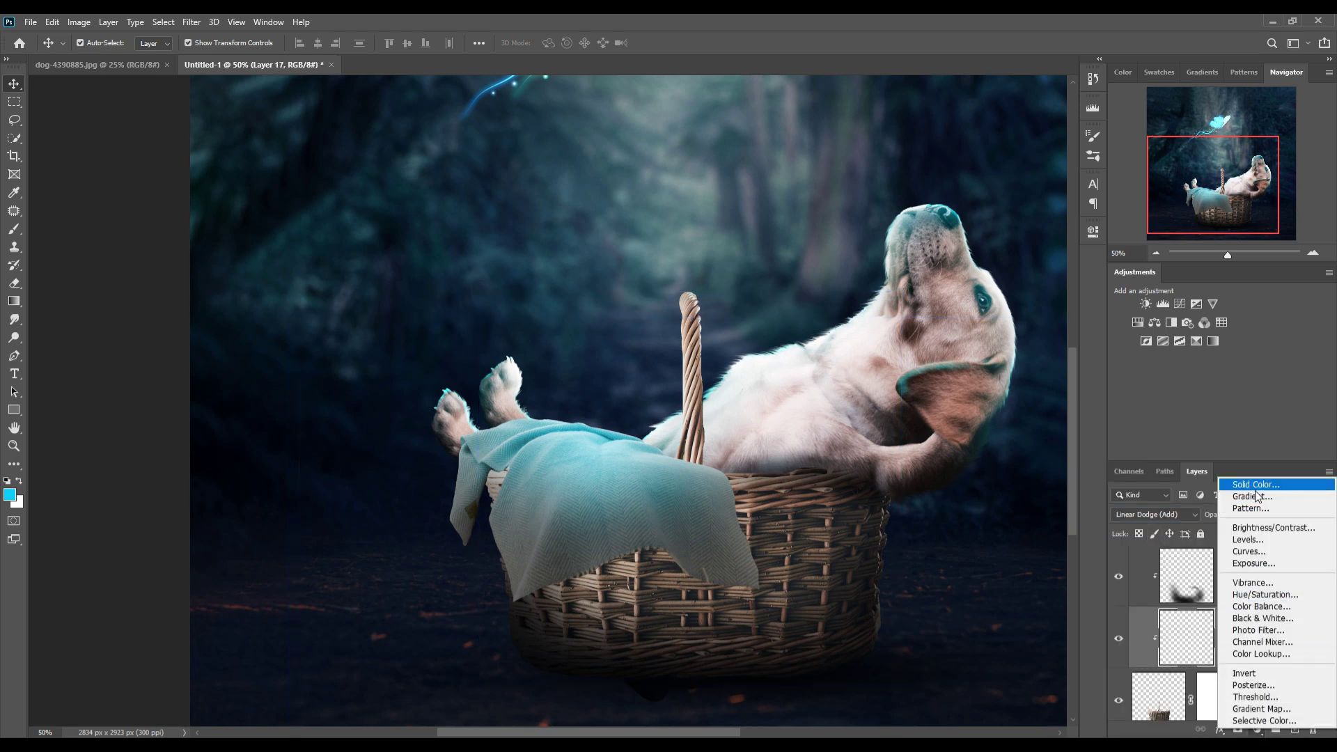
click(1250, 485)
click(1175, 319)
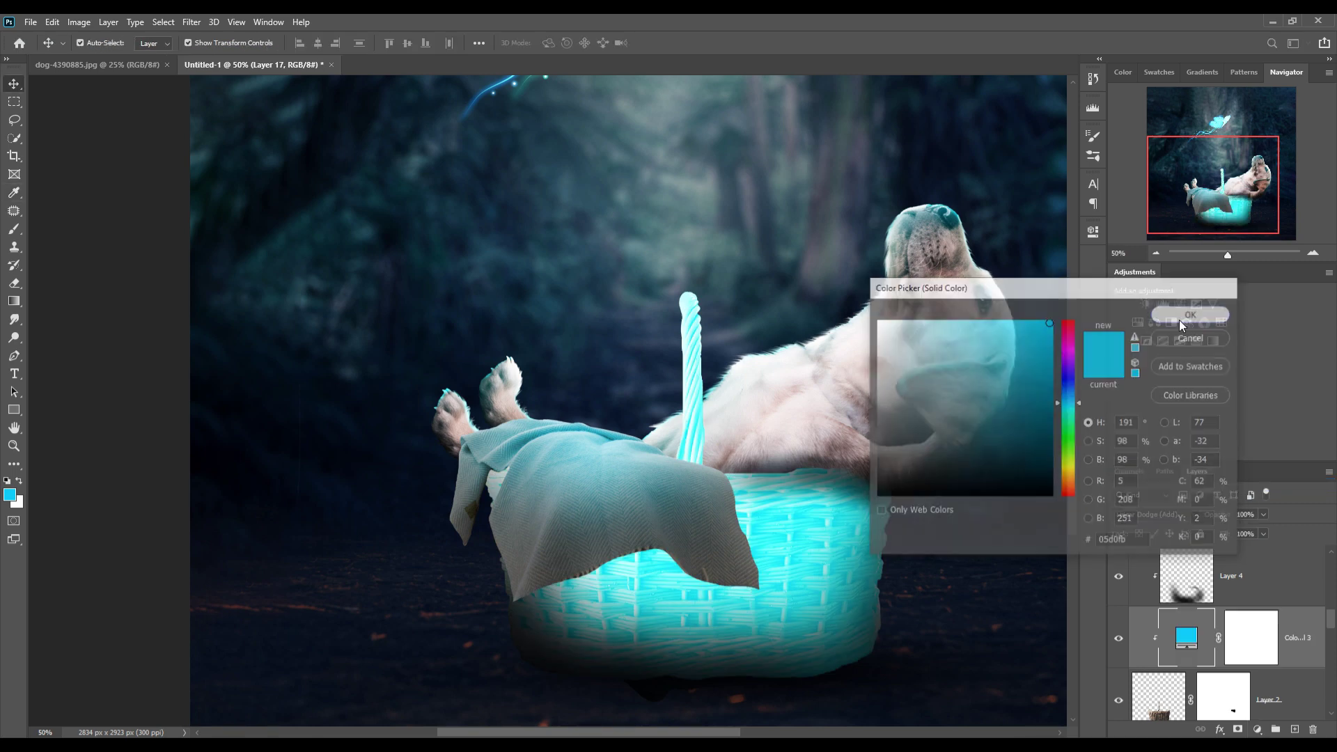
key(ctrl+i)
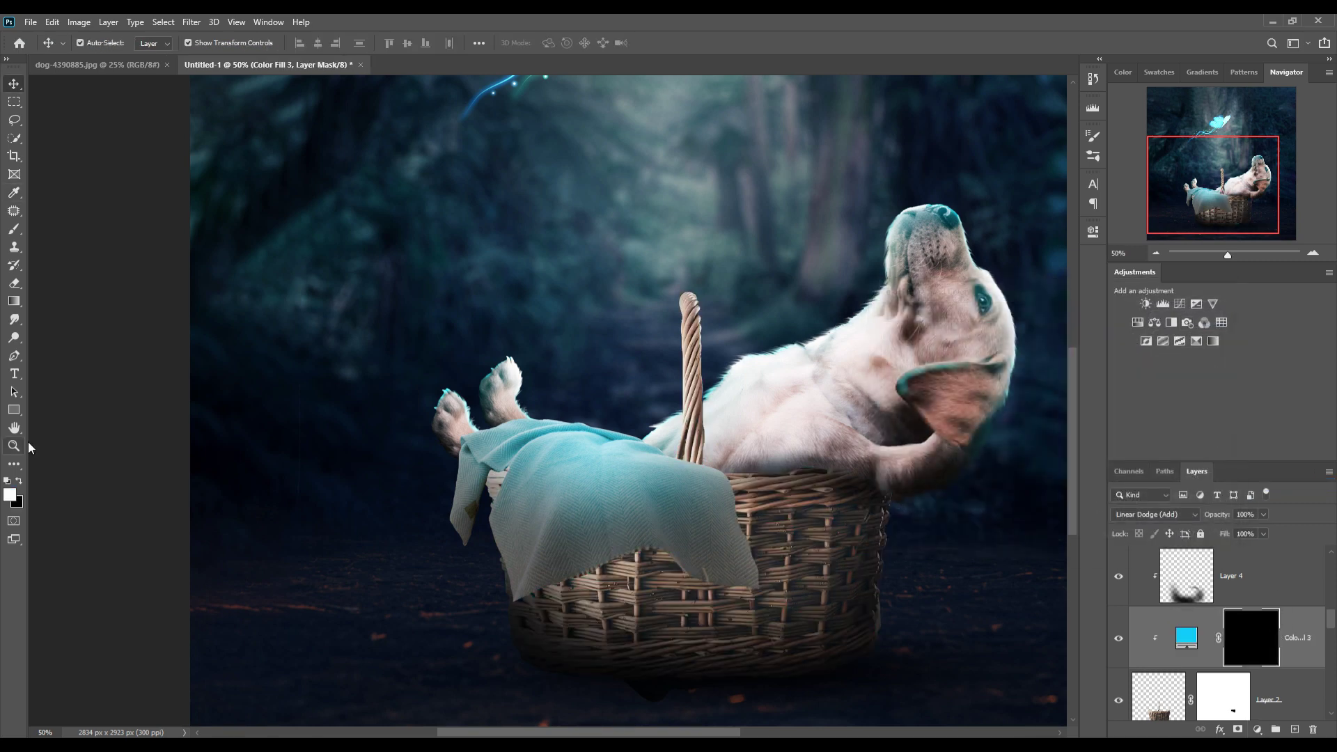
Paint cyan glow into the Color Fill 3 mask over the dog's belly and basket handle
click(14, 229)
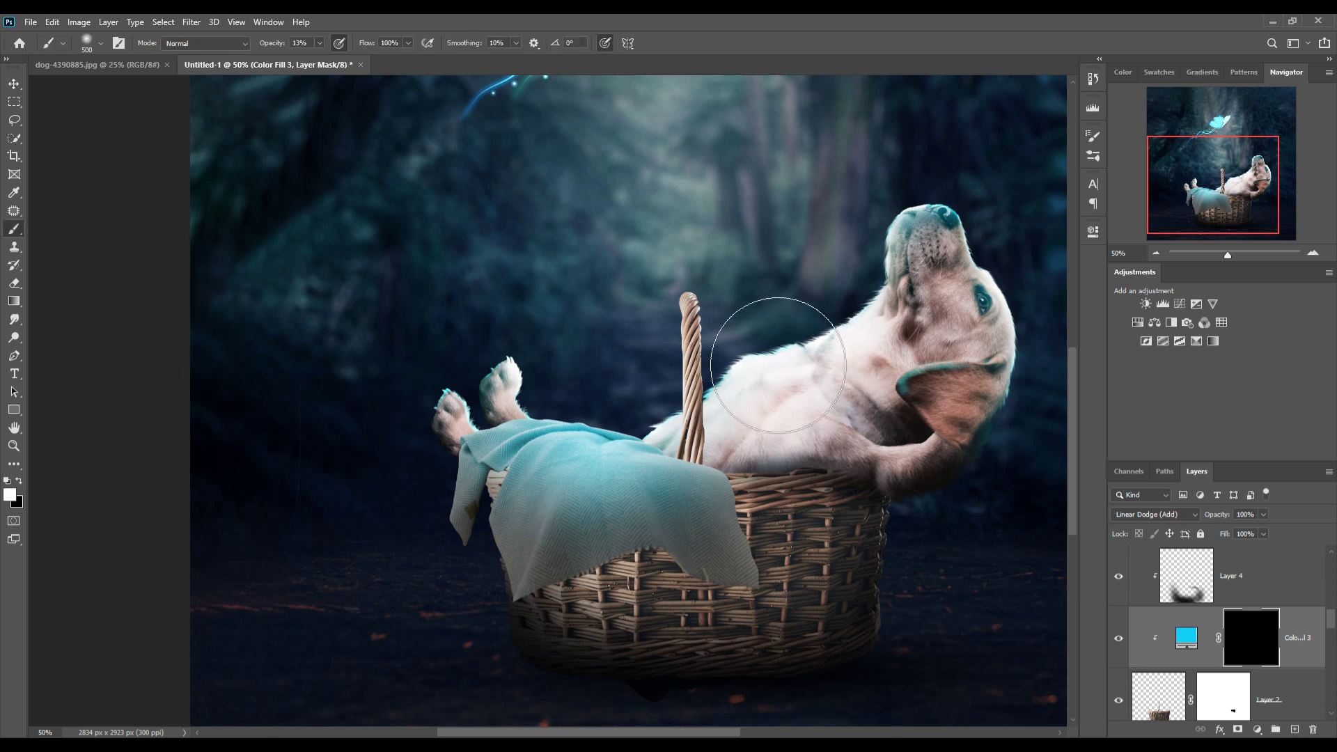
key(bracketleft)
key(bracketleft)
key(bracketleft)
drag(738, 334, 726, 453)
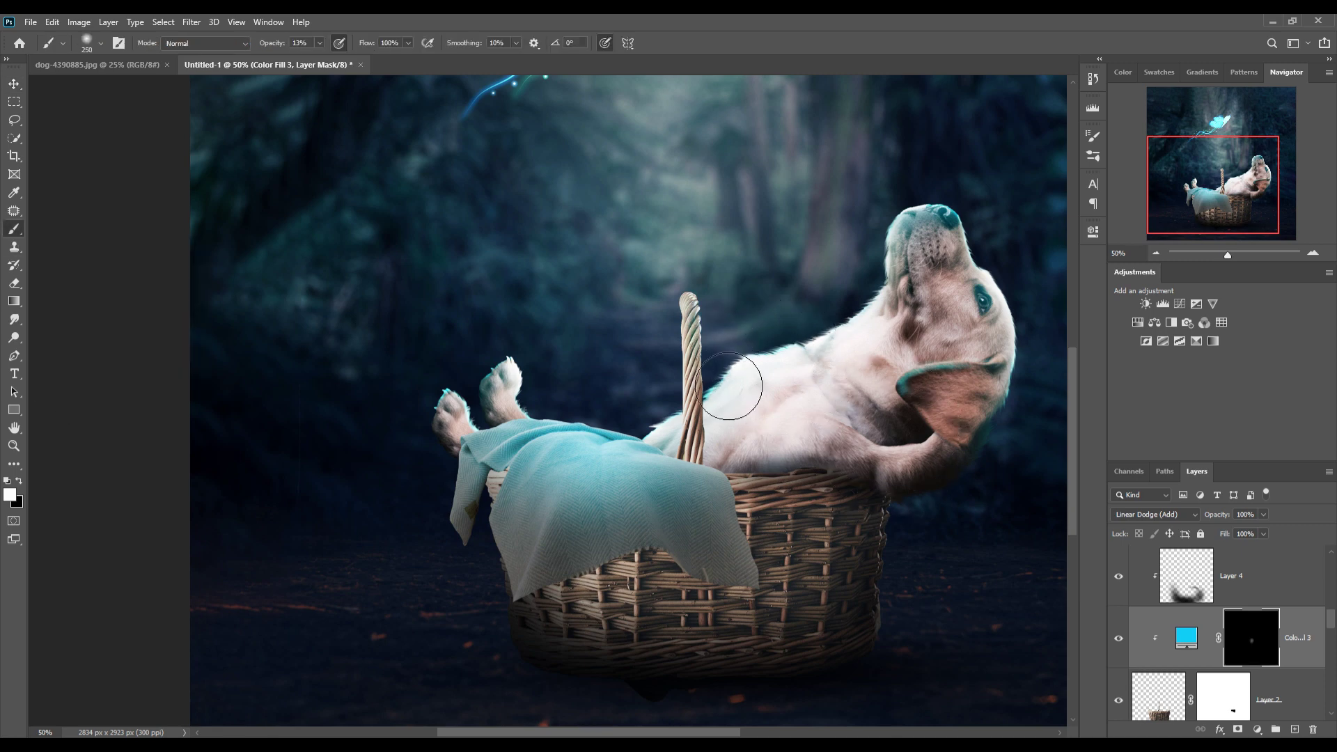
key(bracketleft)
drag(690, 313, 696, 445)
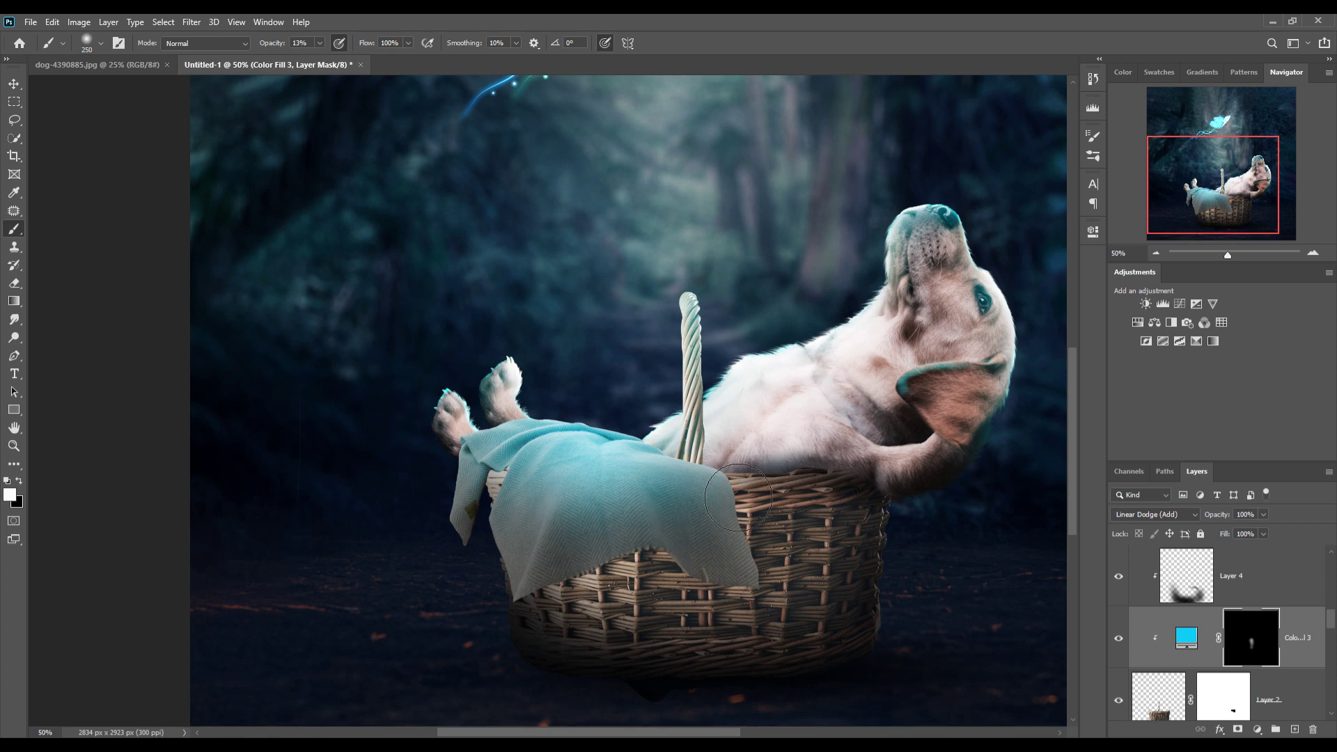
key(bracketleft)
key(bracketleft)
key(bracketleft)
drag(708, 433, 711, 458)
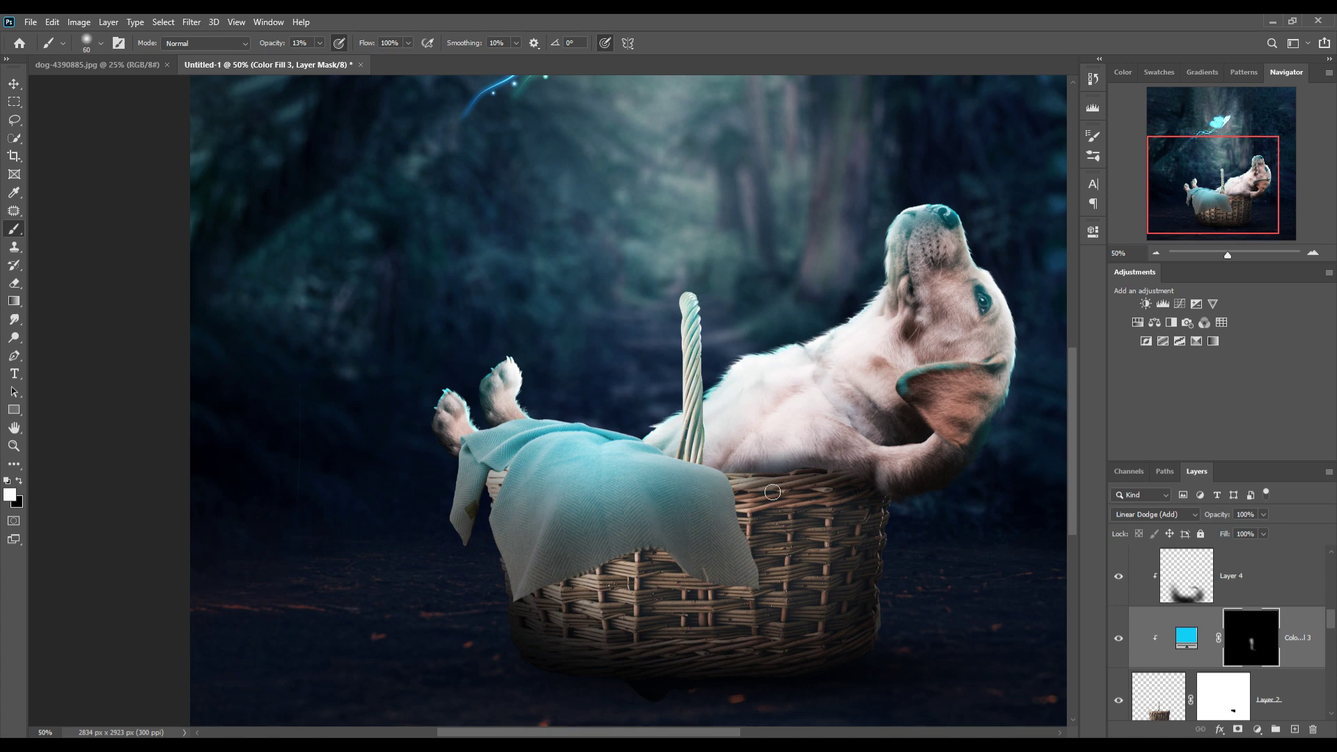
Brush brighter cyan along the handle and rim, then undo the last two rim strokes
click(320, 43)
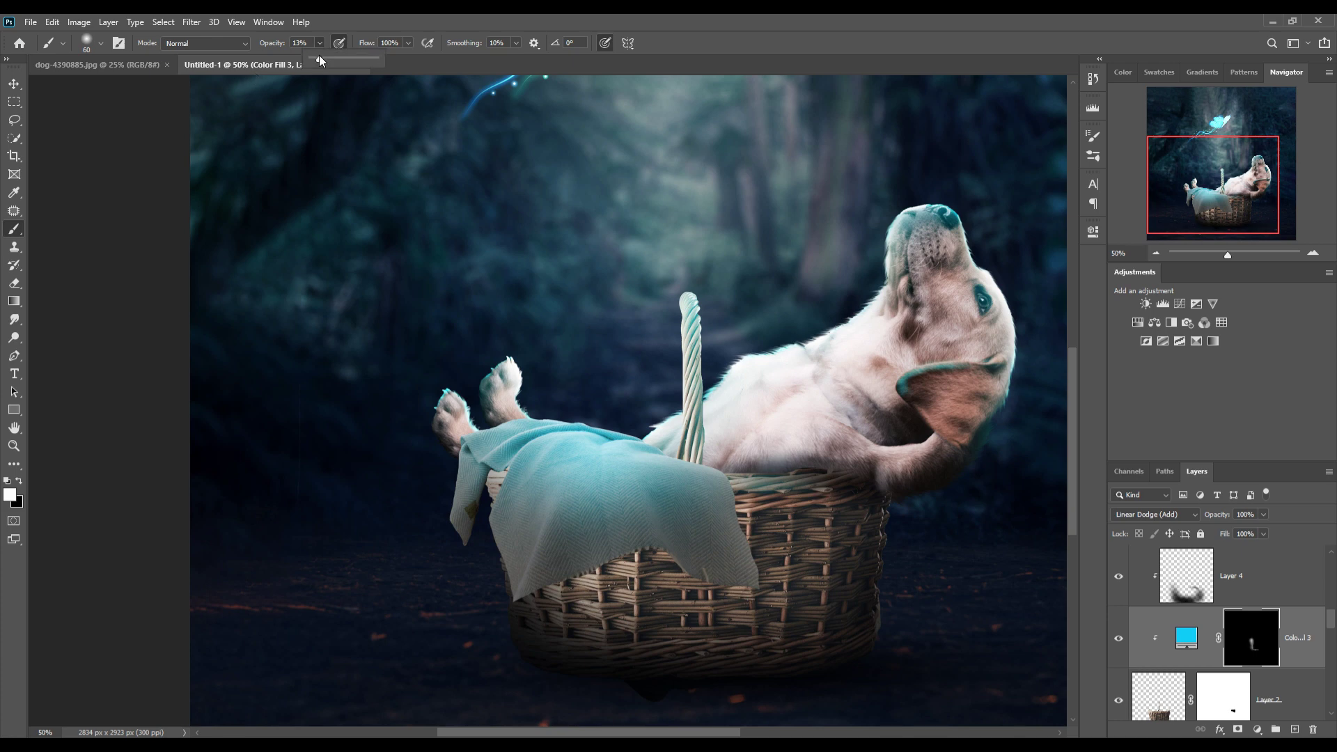
drag(693, 296, 699, 461)
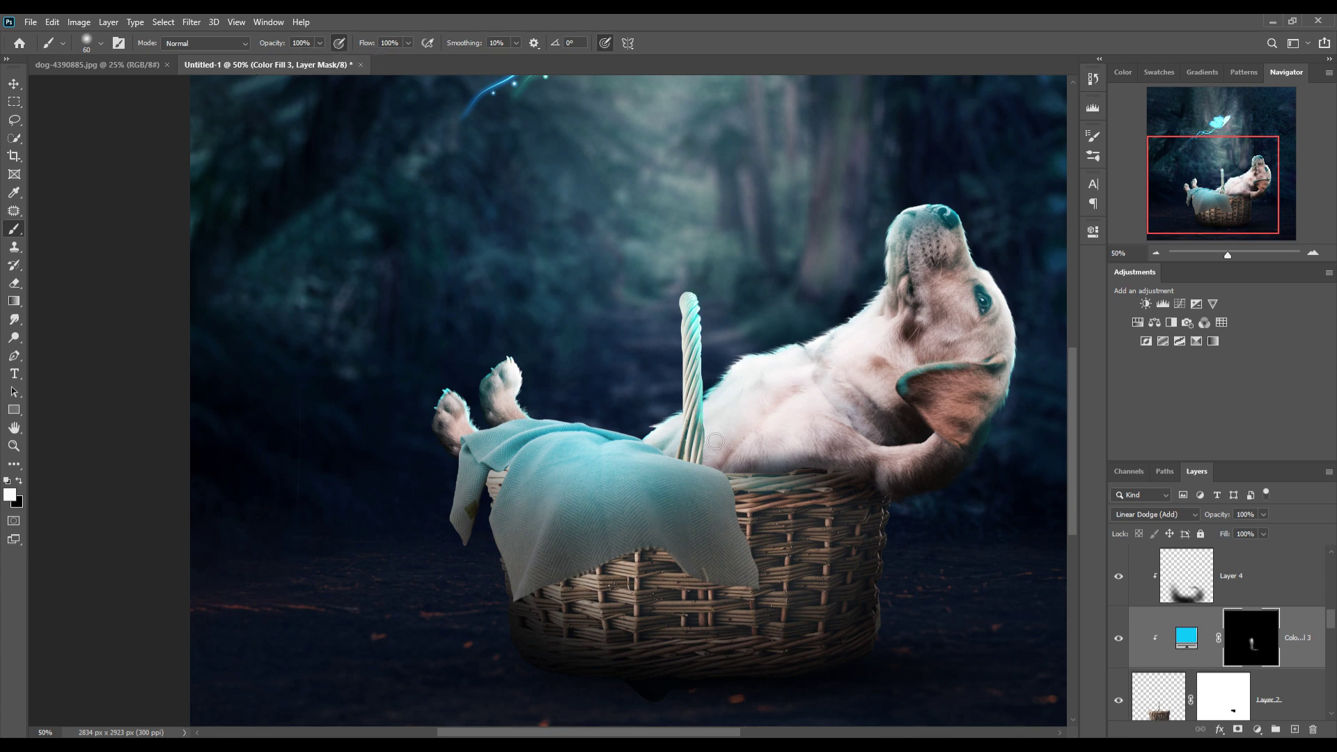
click(320, 43)
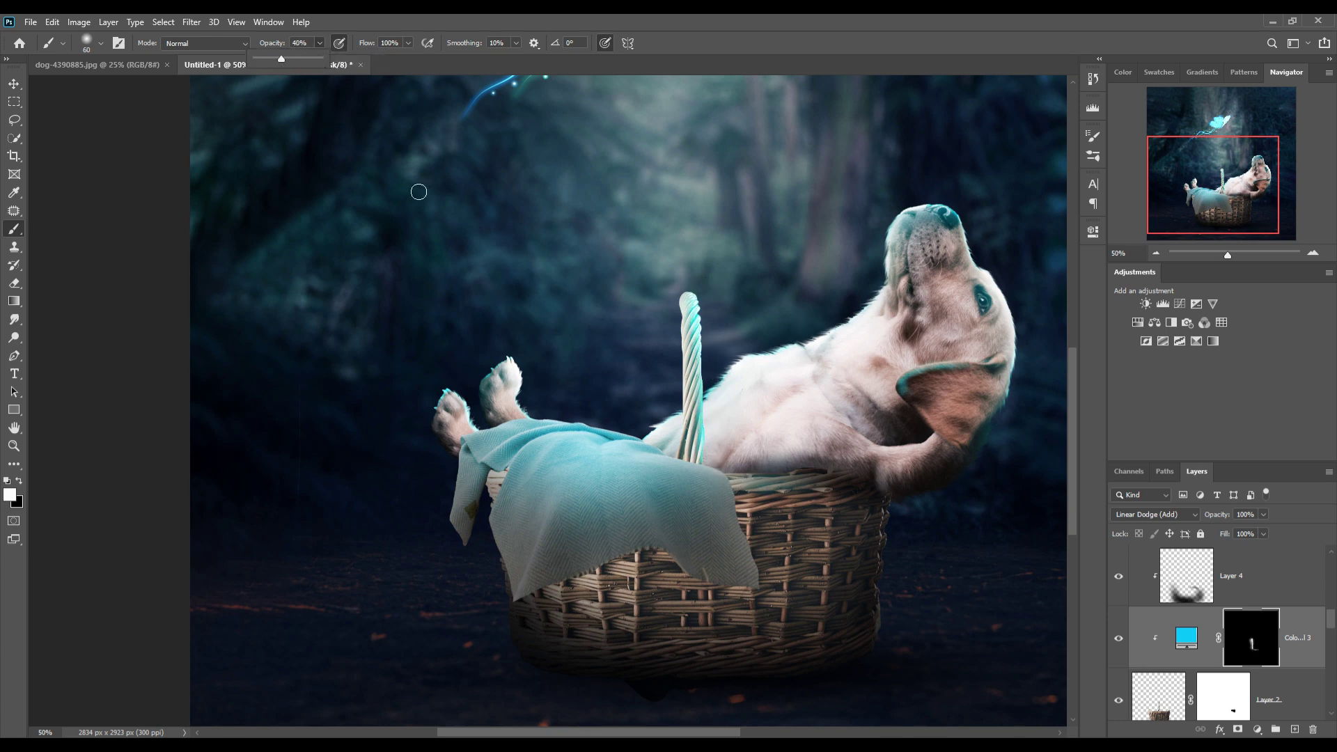
drag(739, 474, 803, 501)
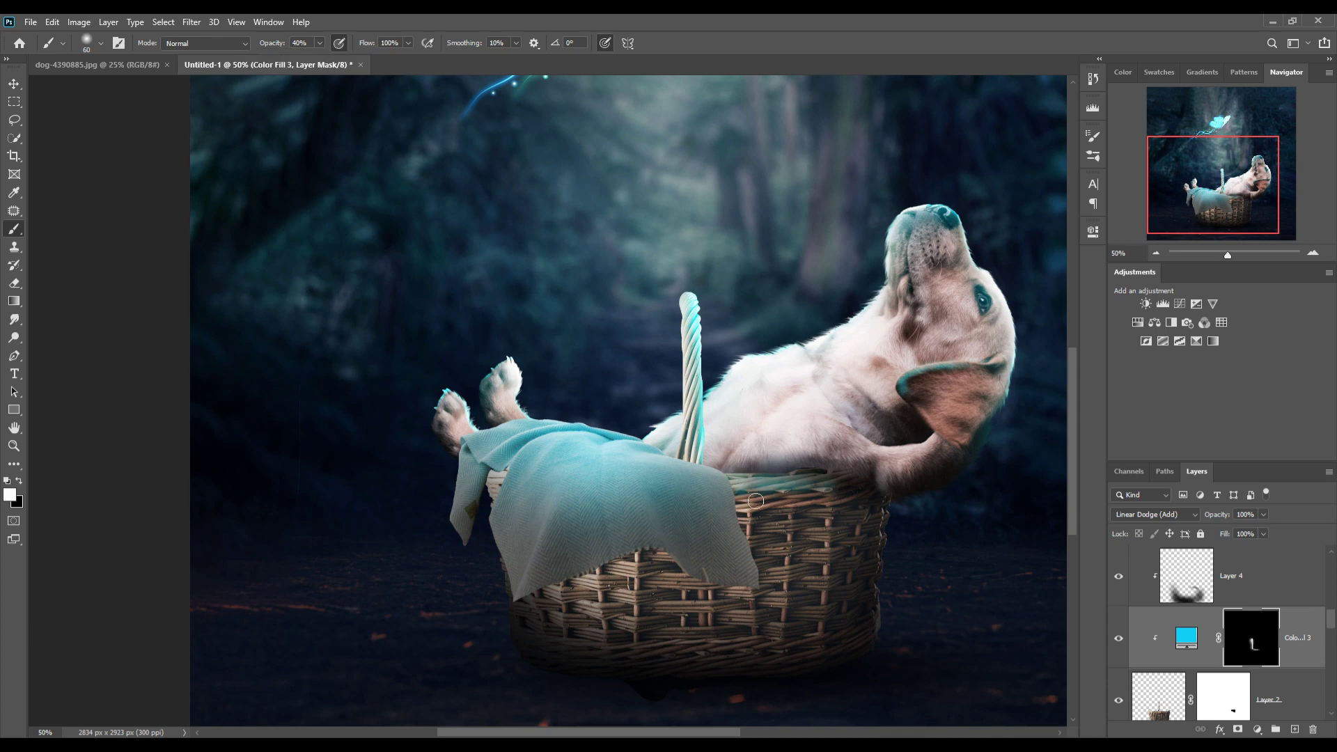
key(ctrl+z)
key(ctrl+z)
key(ctrl+z)
key(ctrl+z)
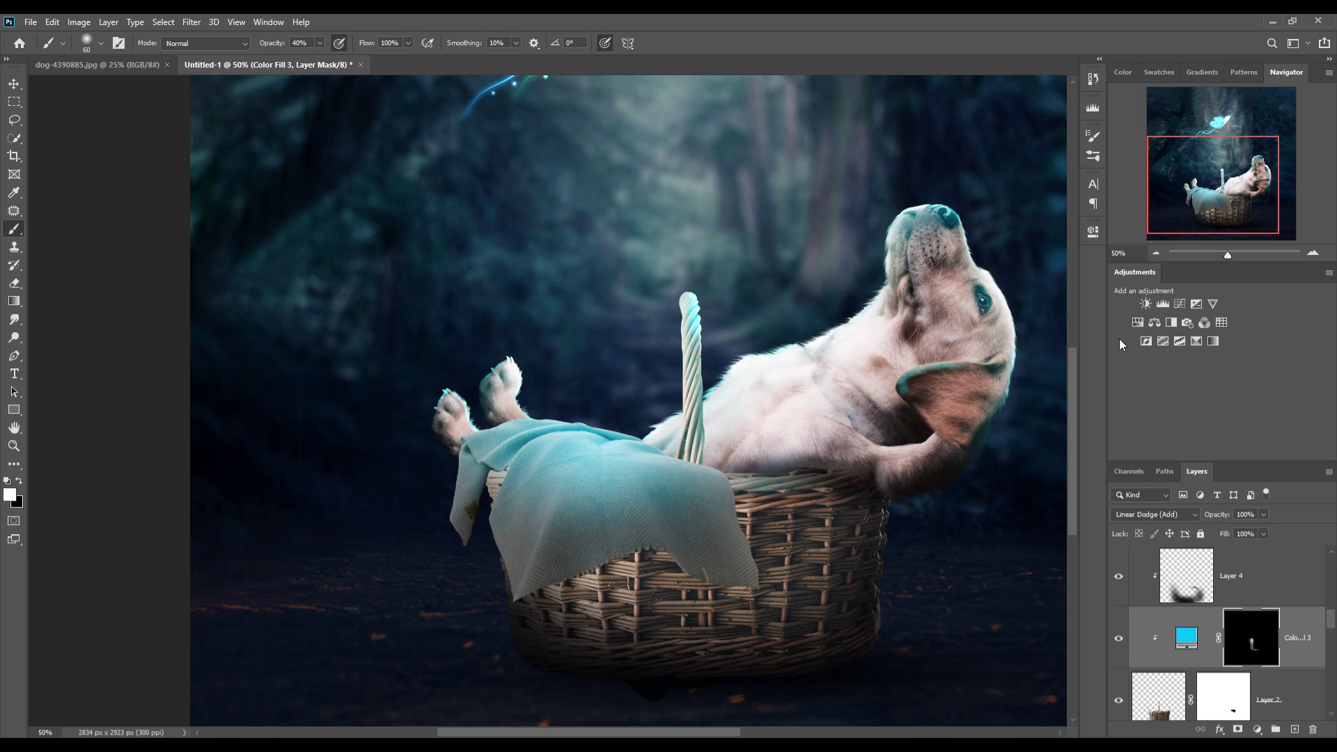
key(ctrl+z)
click(14, 85)
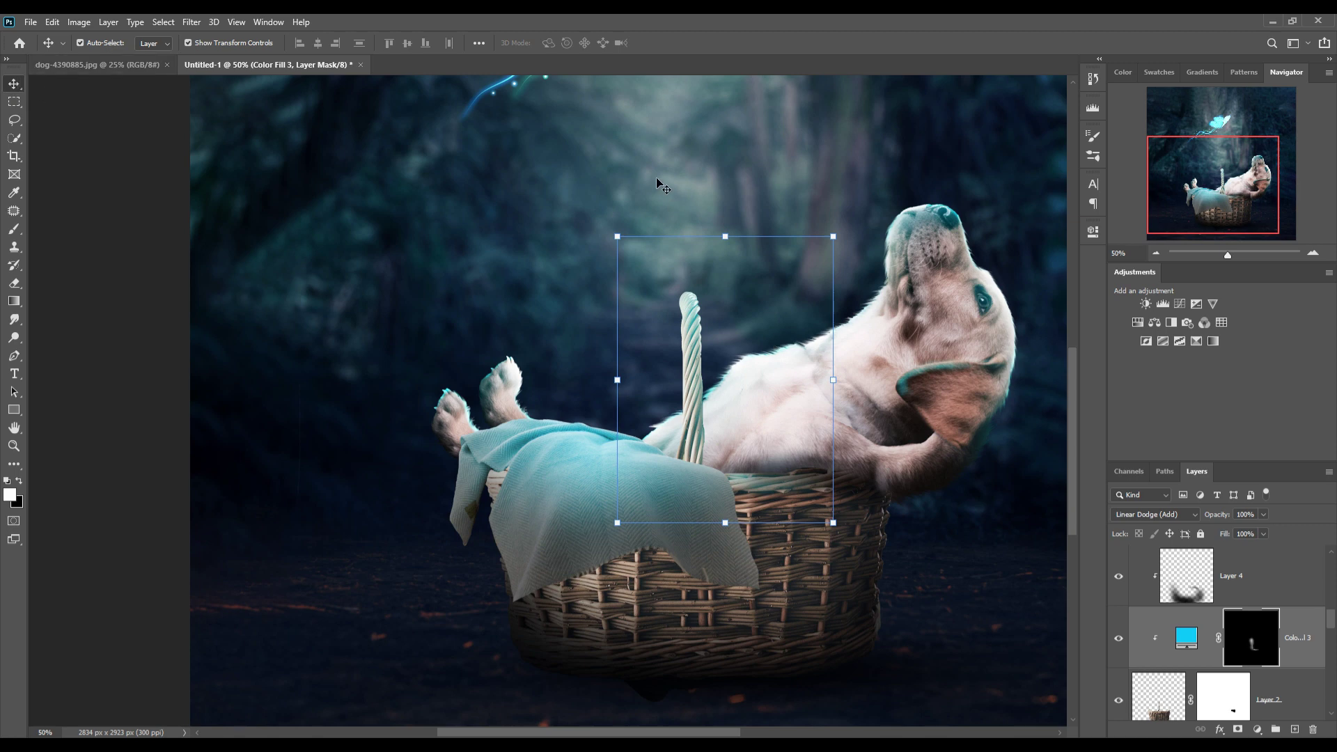
Set Layer 13's blend mode to Linear Dodge (Add)
scroll(658, 183, up, 3)
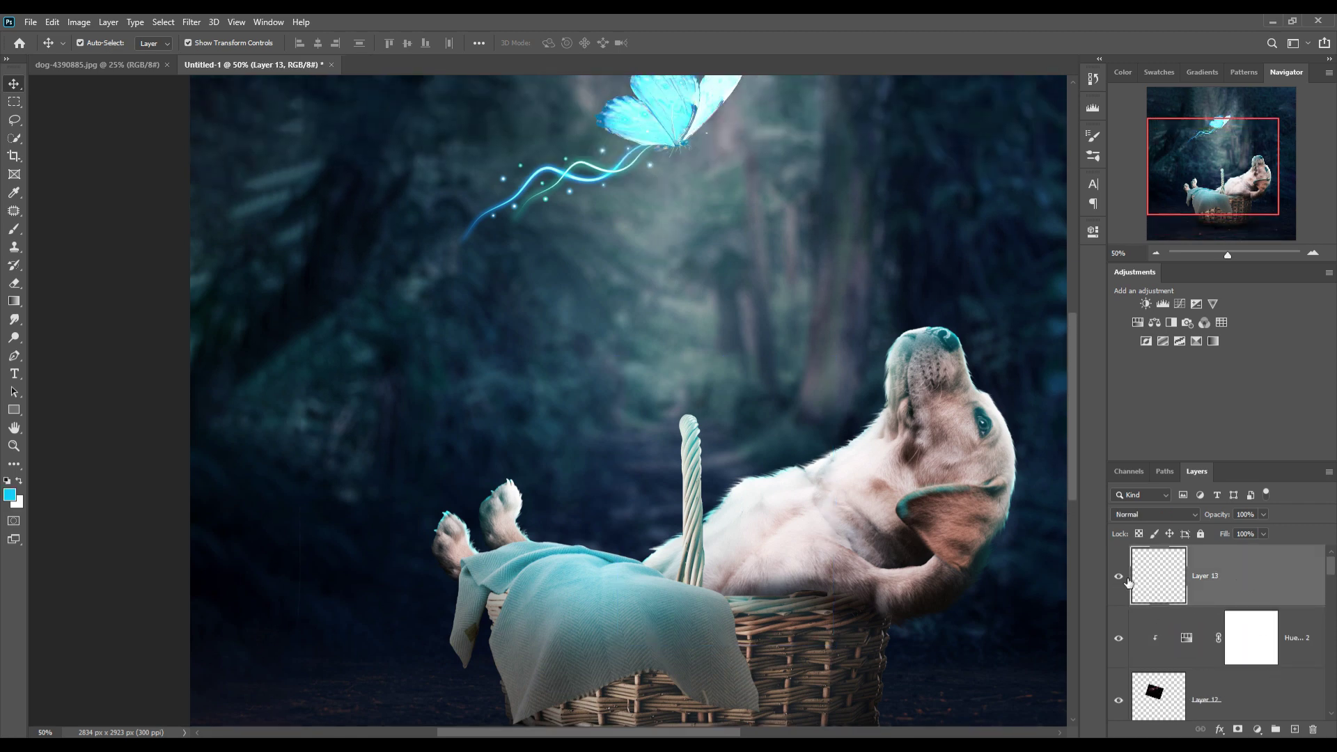
right_click(1284, 734)
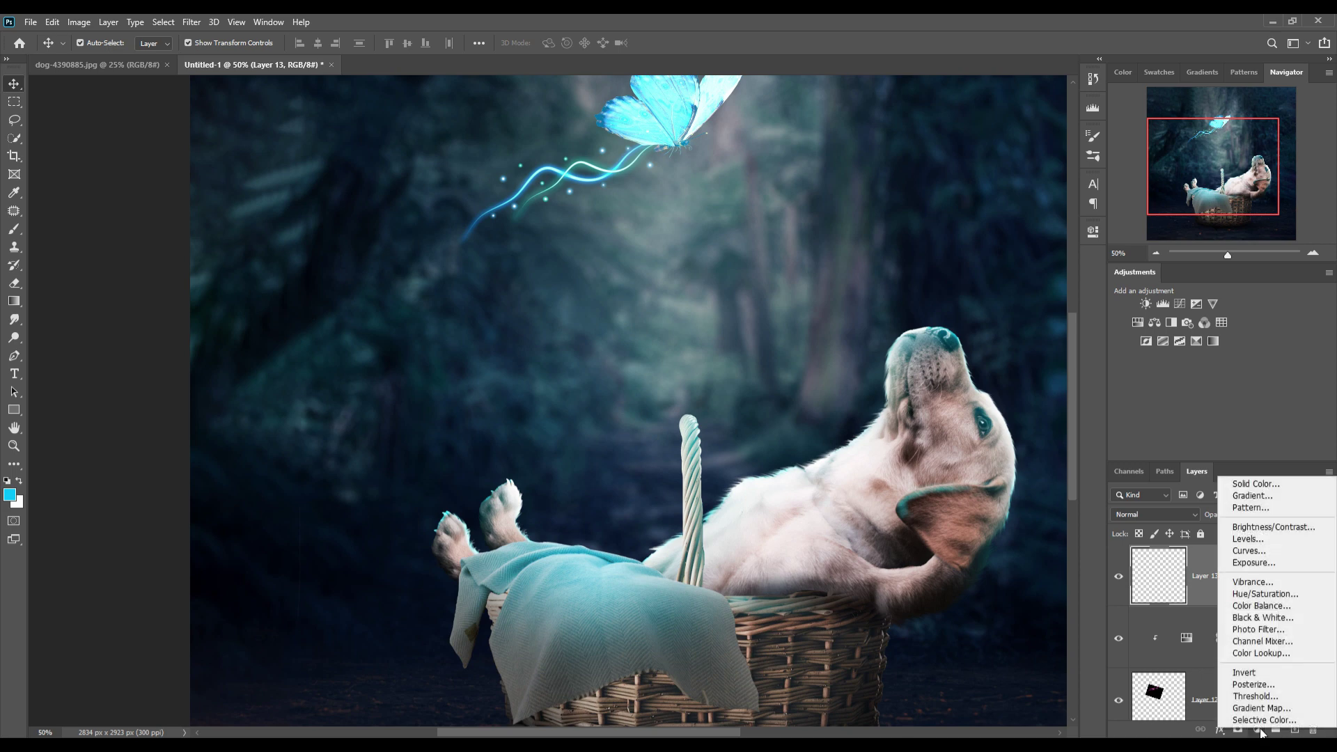
click(1158, 511)
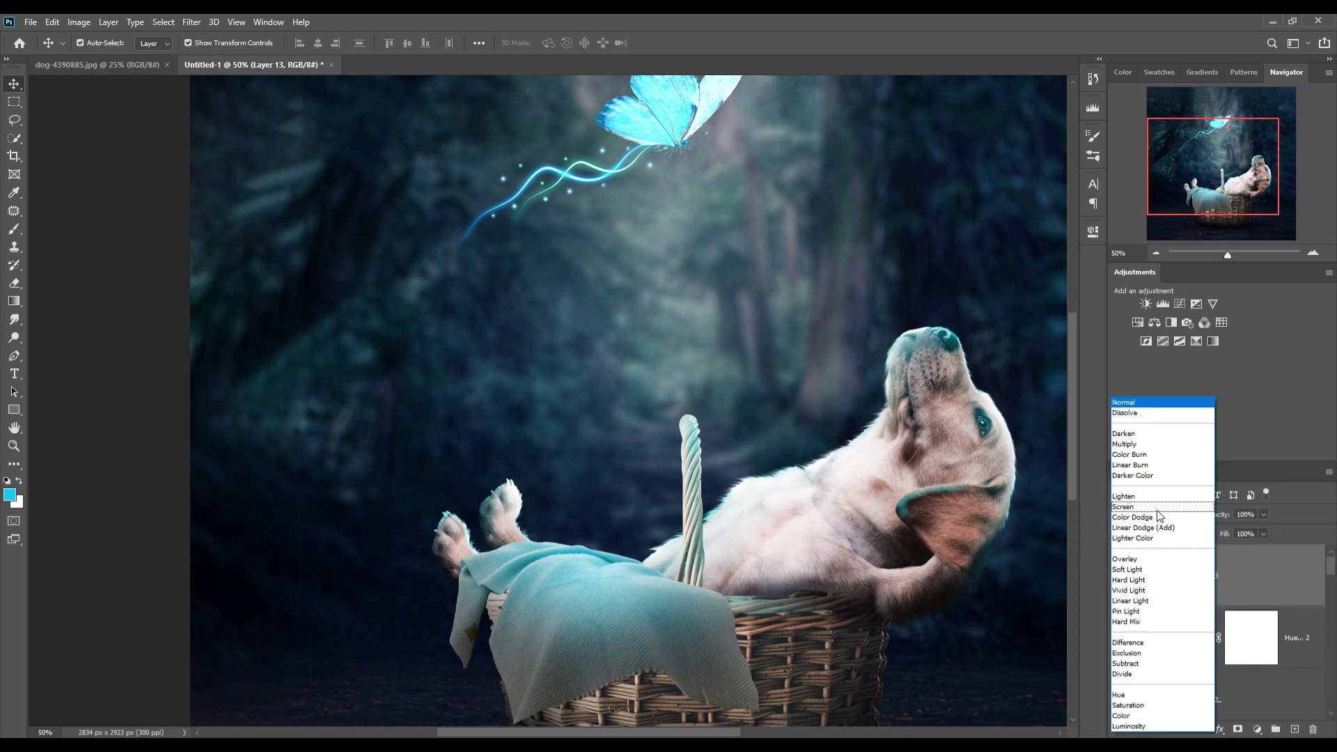
click(1156, 527)
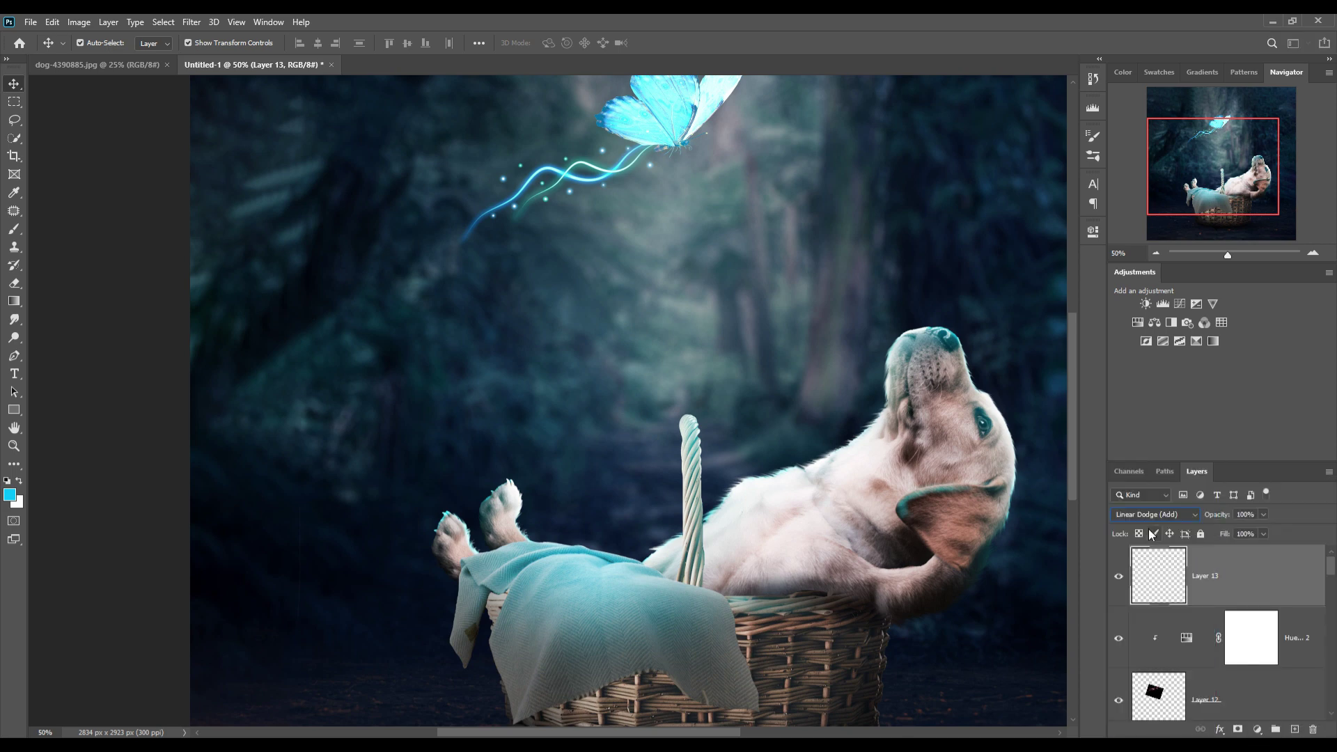
Add a #05f8fb cyan Solid Color fill layer and invert its mask to black
click(1257, 729)
click(1254, 485)
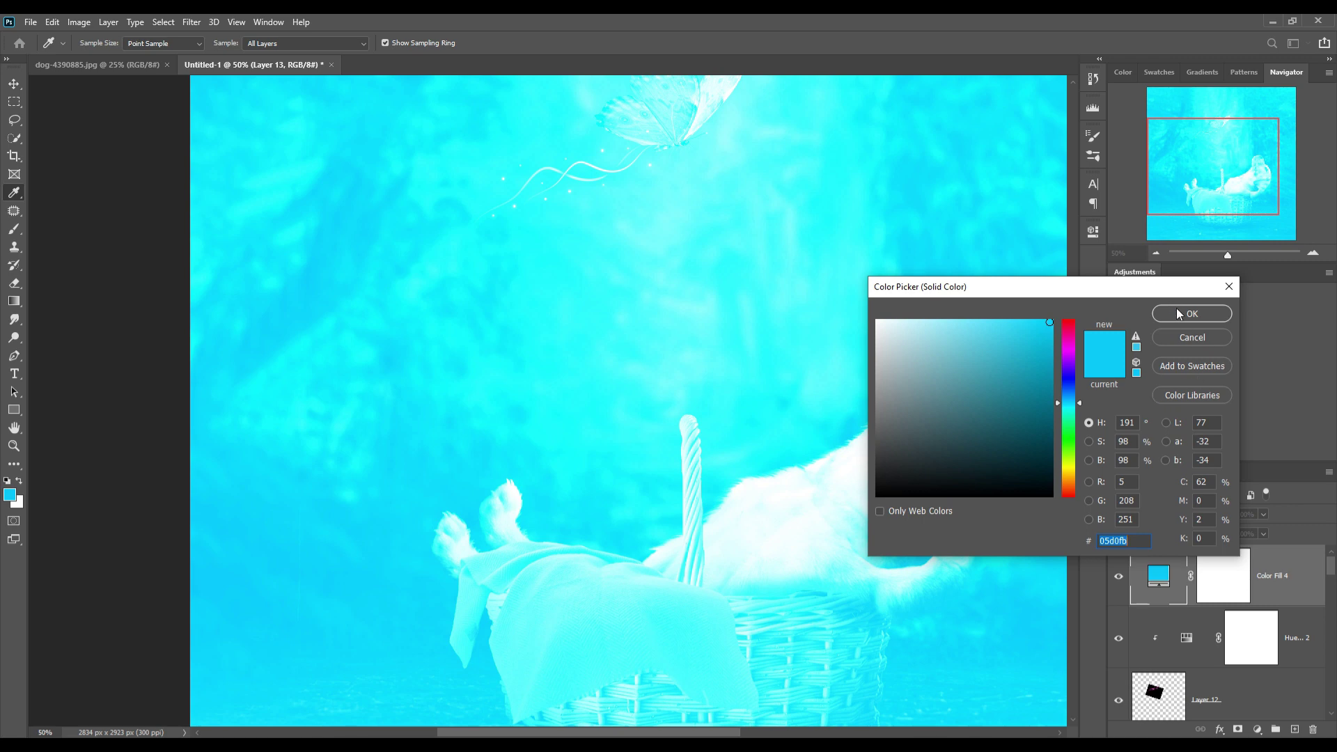
click(1080, 406)
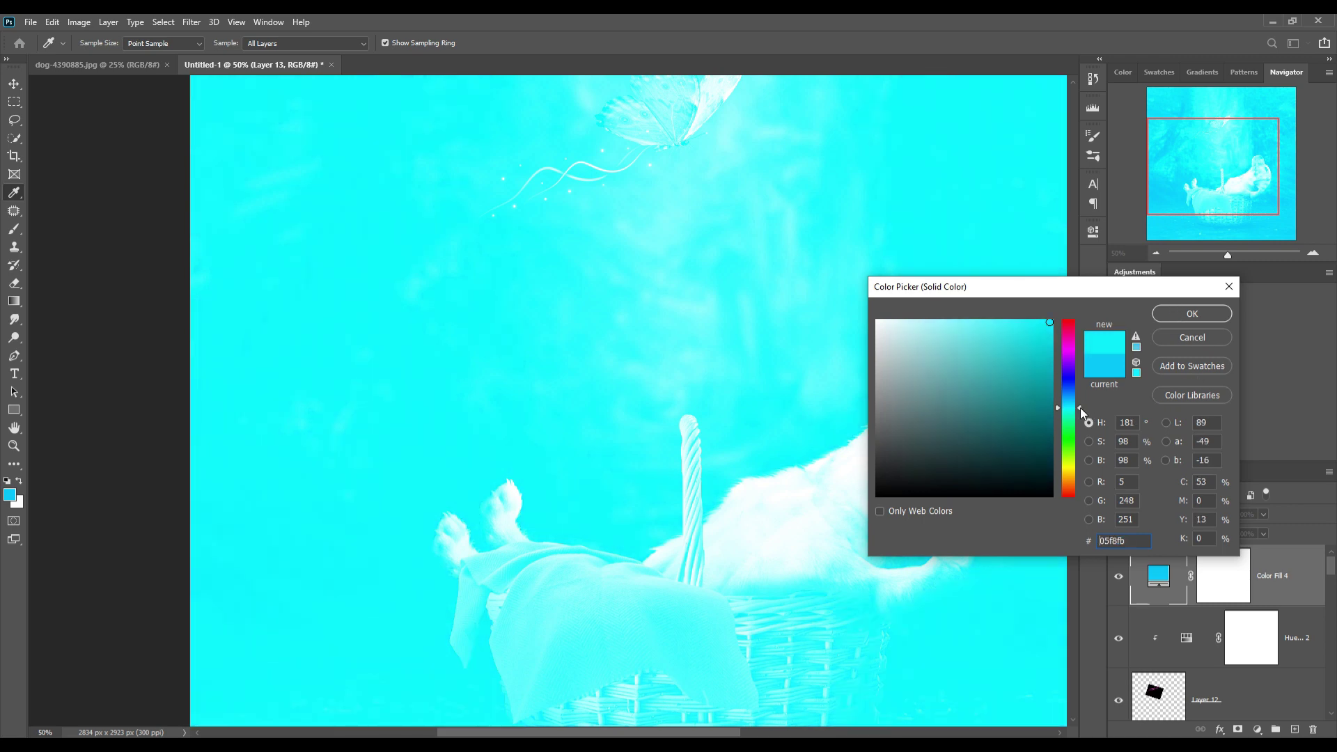
click(1189, 314)
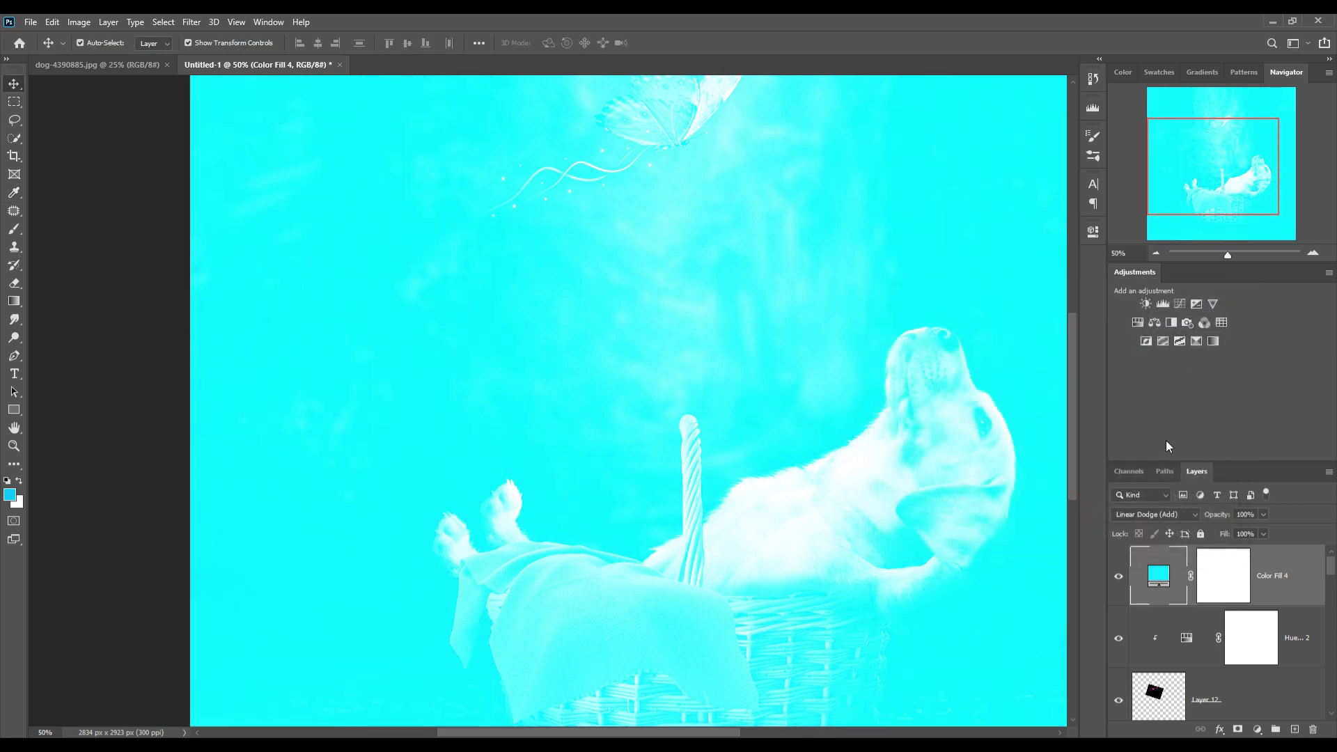
click(1225, 593)
key(ctrl+i)
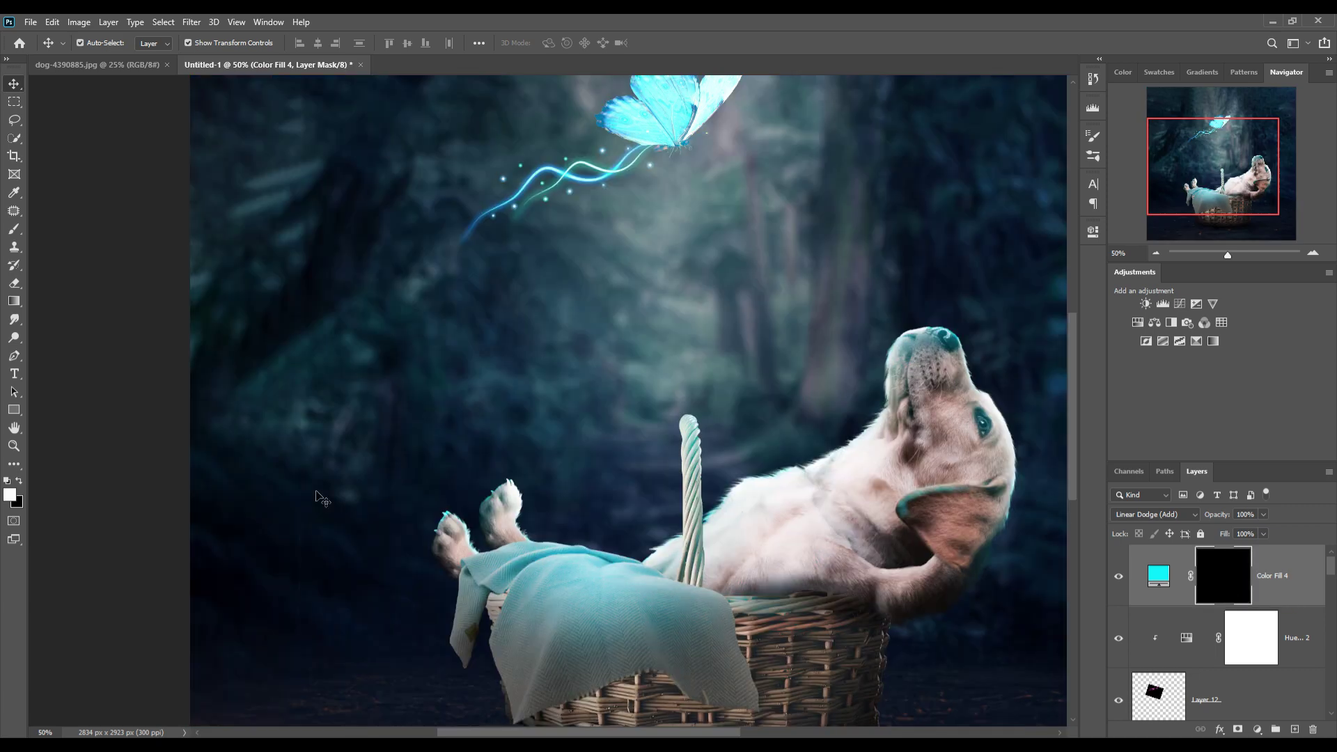
Set up an 1100 px soft white brush at 12% opacity, zoomed to 25%
click(14, 230)
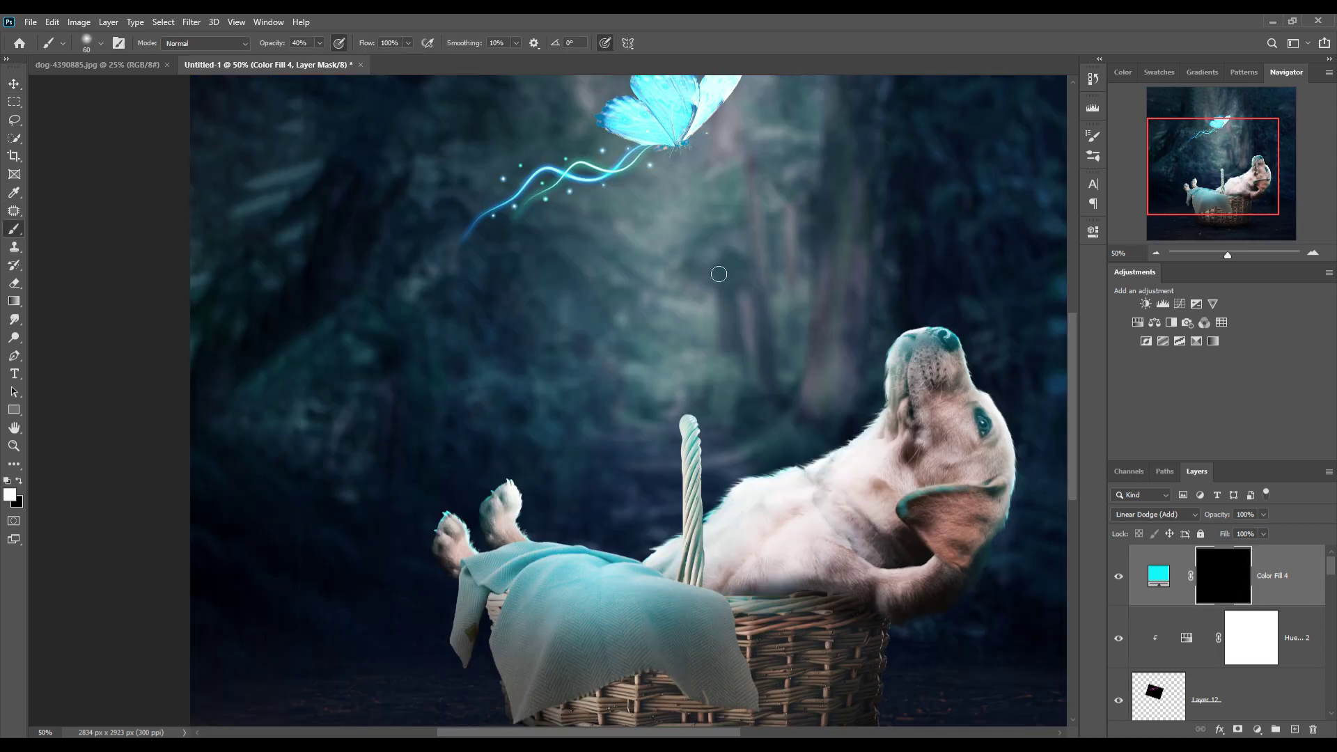
scroll(717, 268, down, 2)
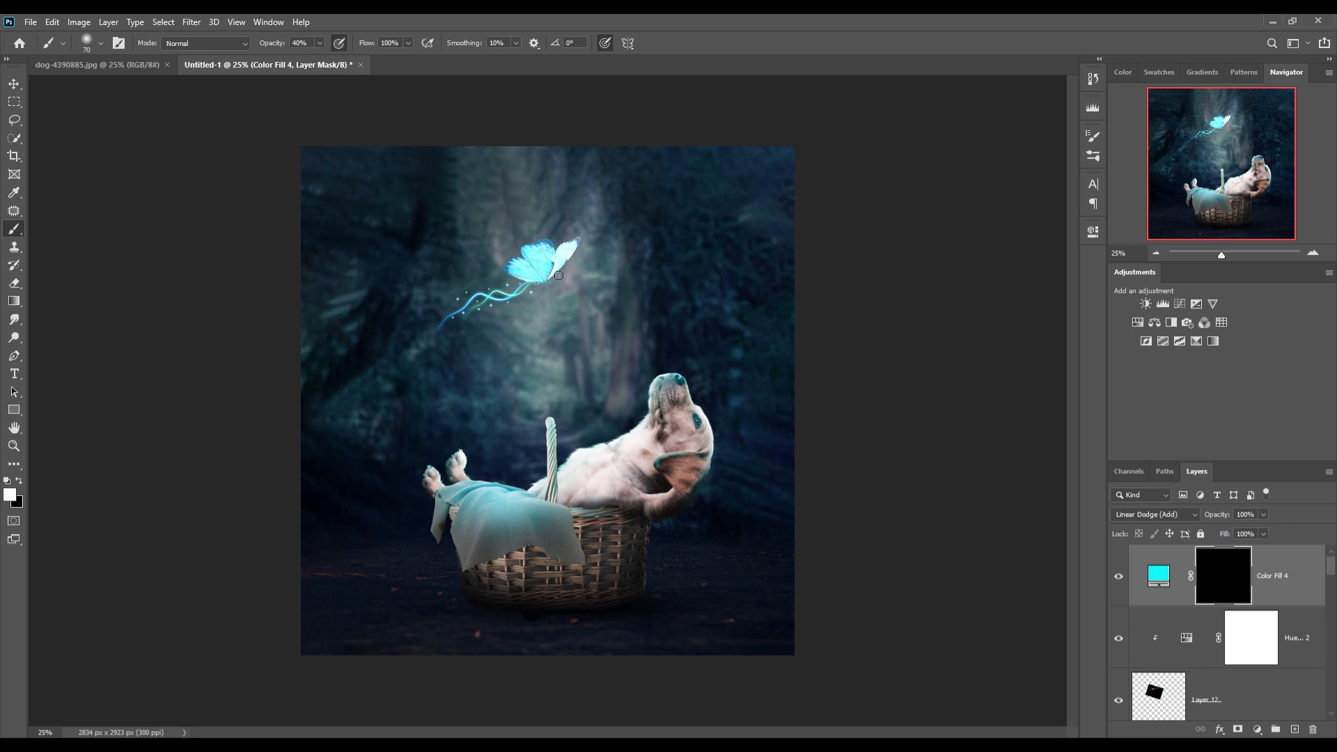
key(bracketright)
key(bracketright)
key(bracketright)
mouse_move(321, 43)
mouse_down()
mouse_move(320, 63)
mouse_move(300, 64)
mouse_up()
key(bracketright)
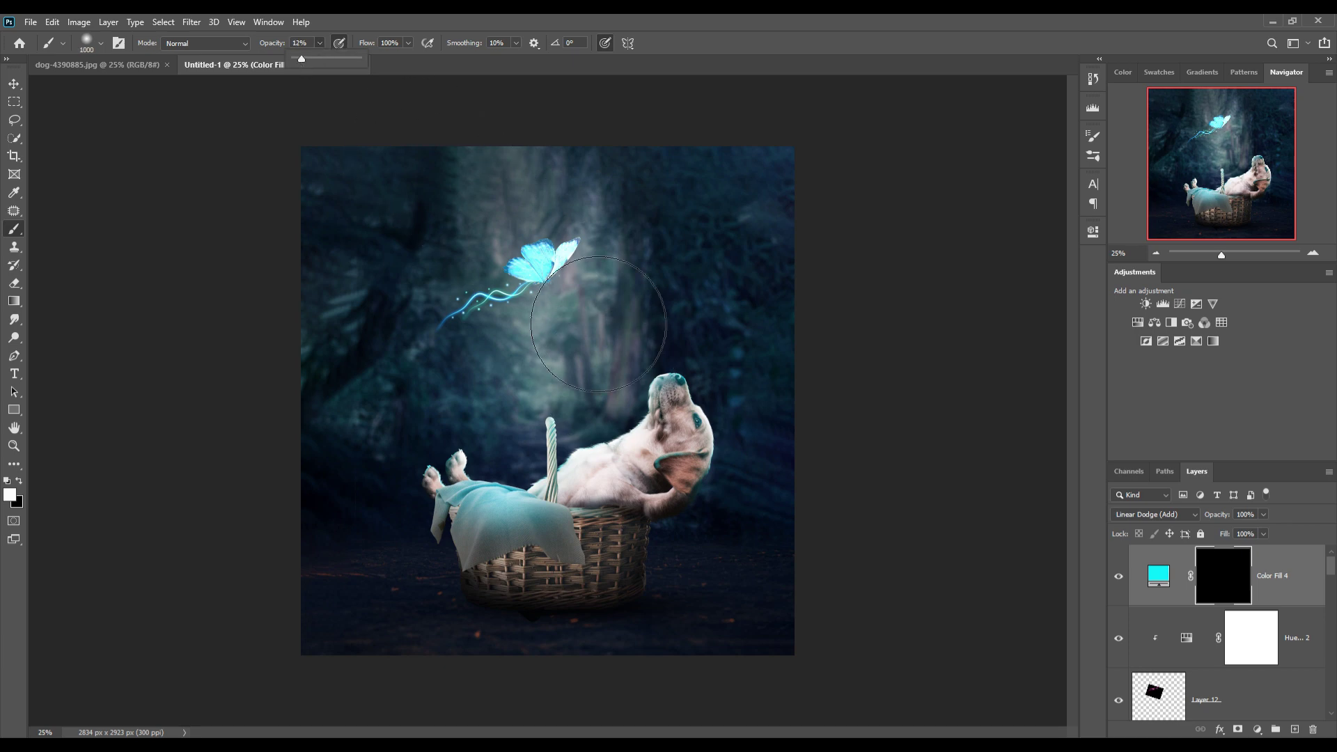
Paint soft cyan glow on the Color Fill 4 mask near the butterfly and around the dog's head
click(533, 261)
click(585, 340)
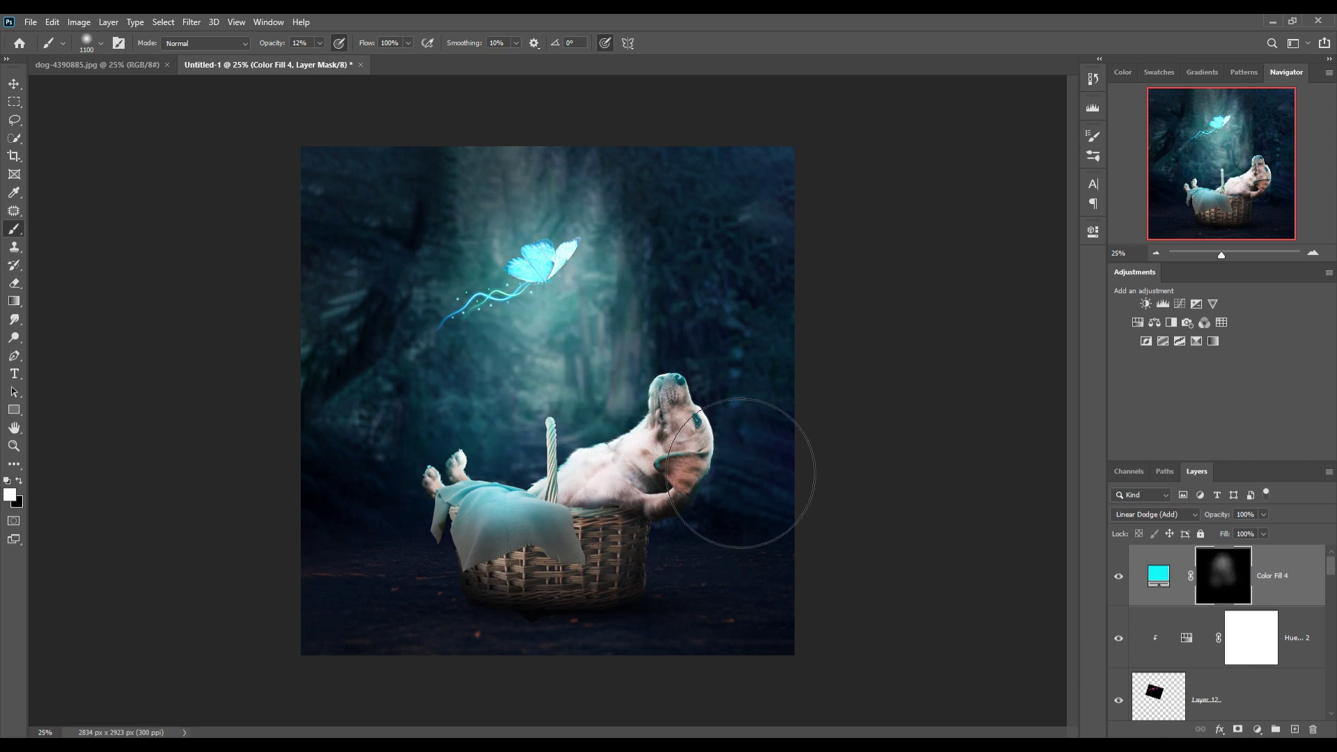
click(730, 408)
click(598, 425)
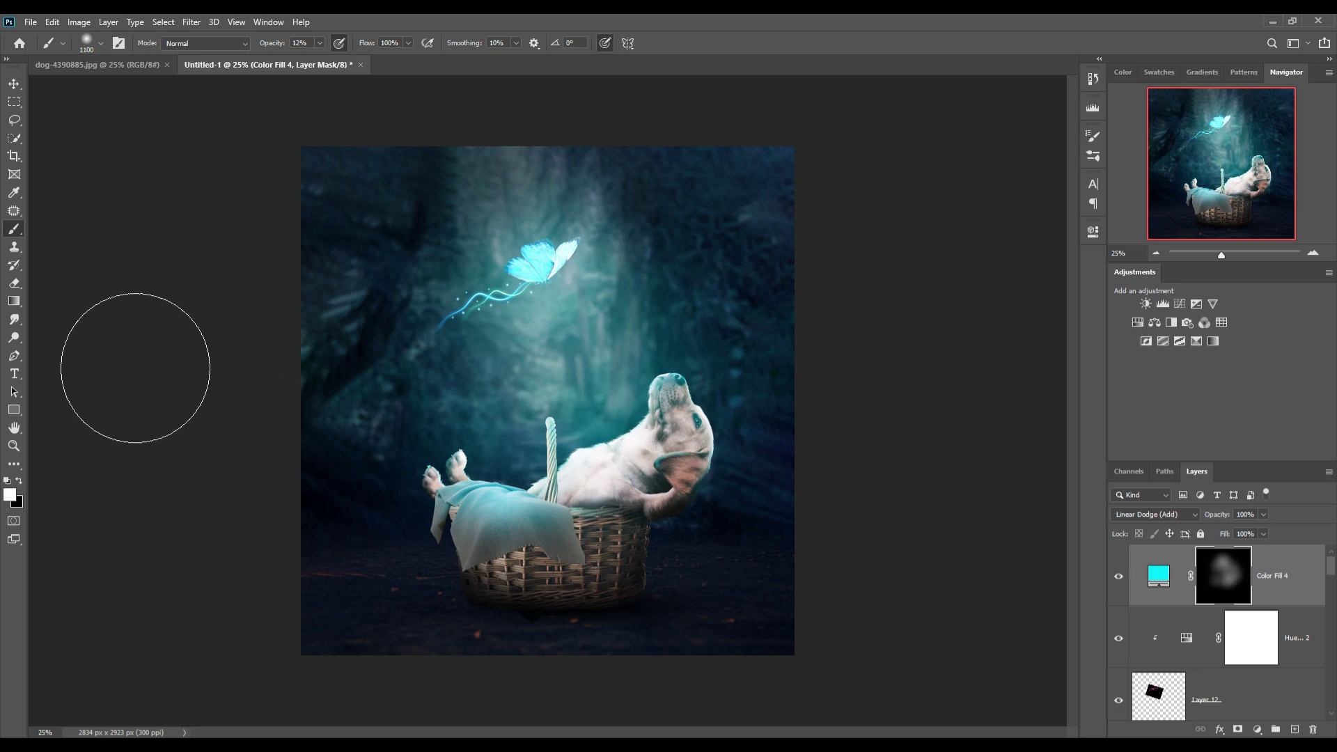
Add a Curves adjustment above Layer 1 with the midpoint pulled down to darken the forest
key(v)
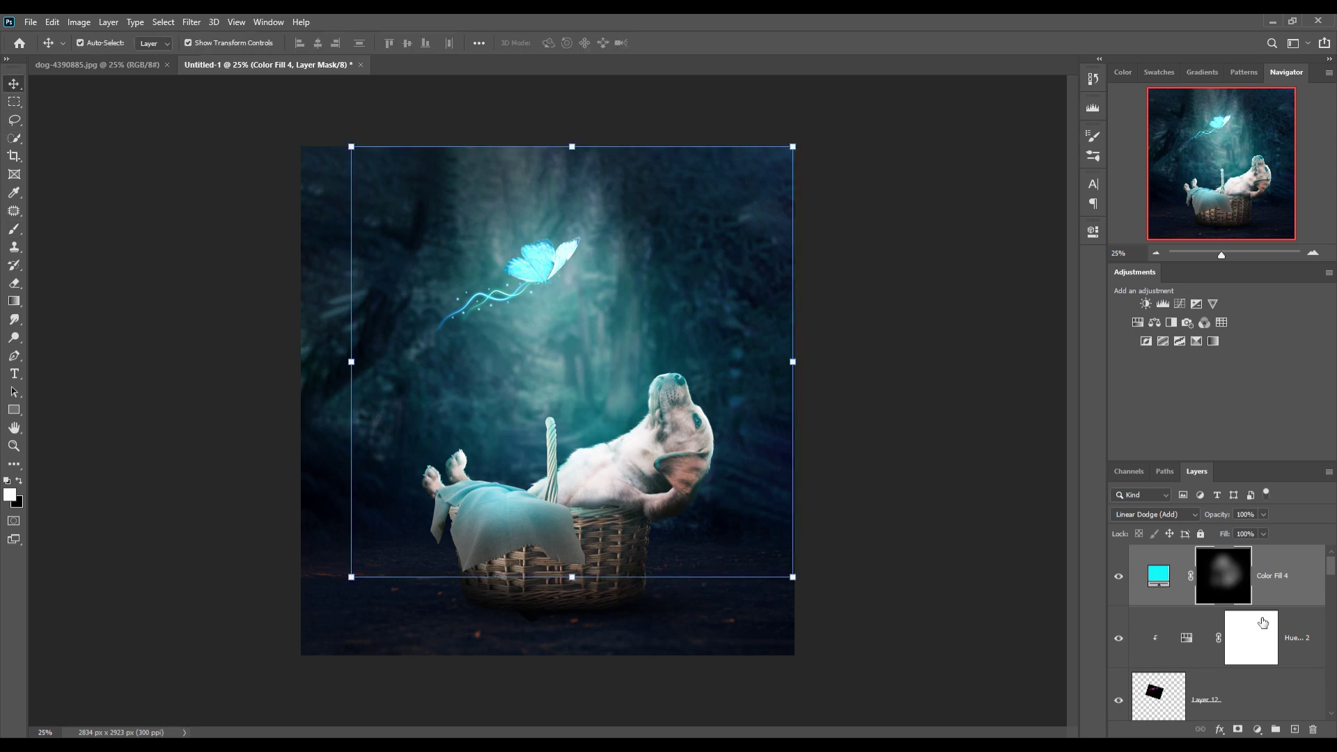
scroll(1327, 647, down, 5)
scroll(1326, 647, down, 5)
scroll(1326, 647, down, 5)
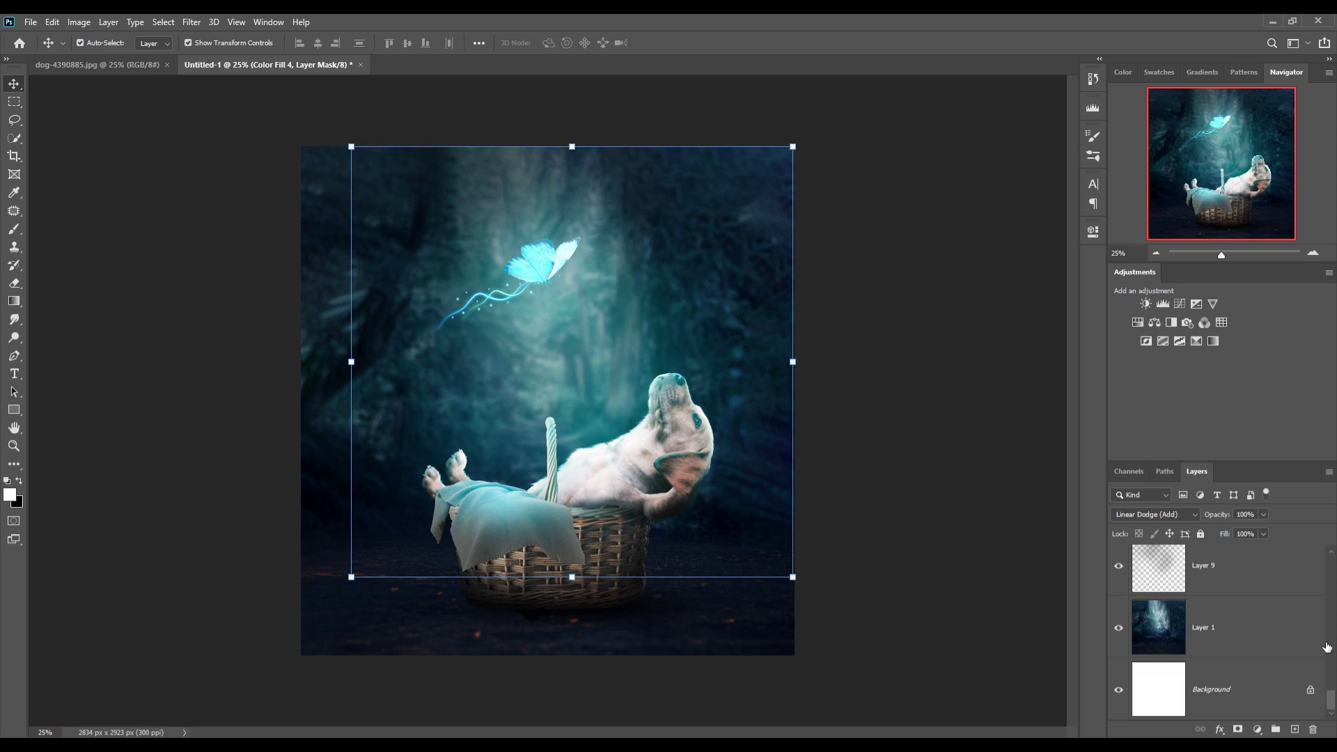
click(1270, 607)
click(1257, 733)
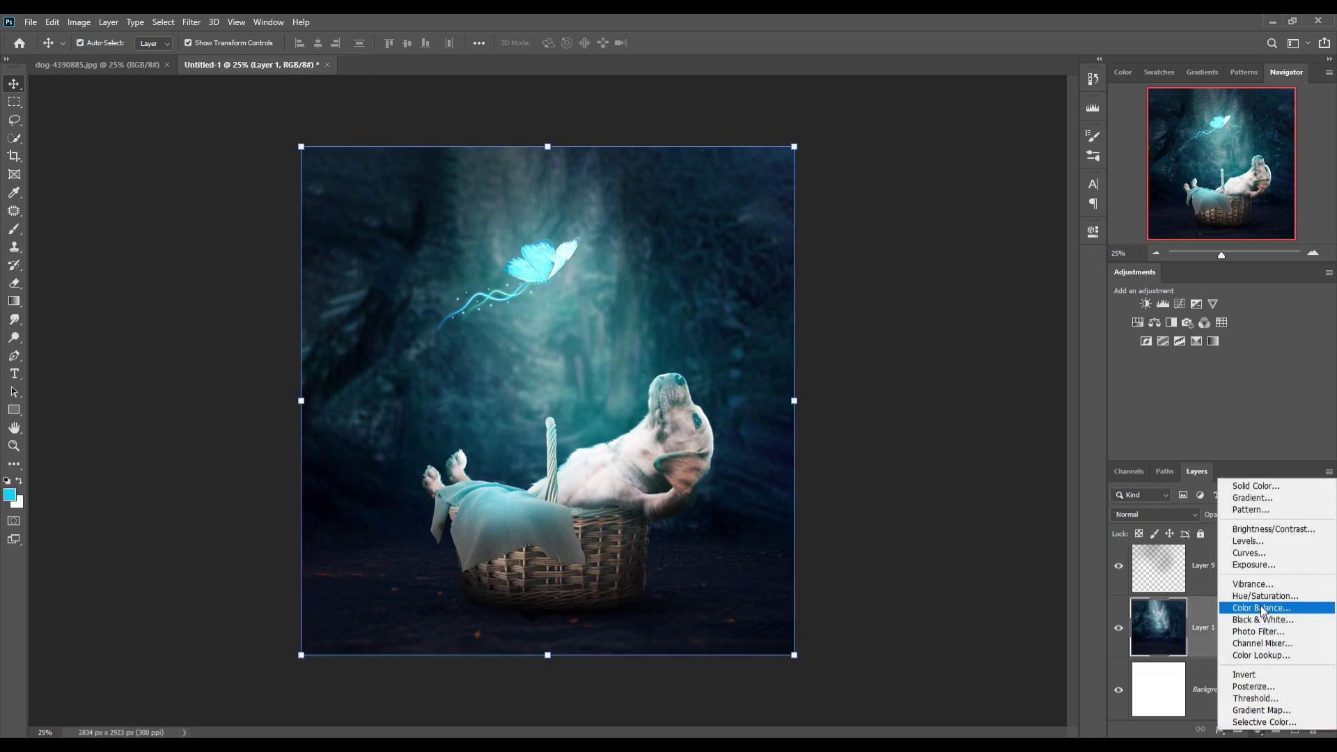
click(1255, 553)
drag(999, 368, 1004, 388)
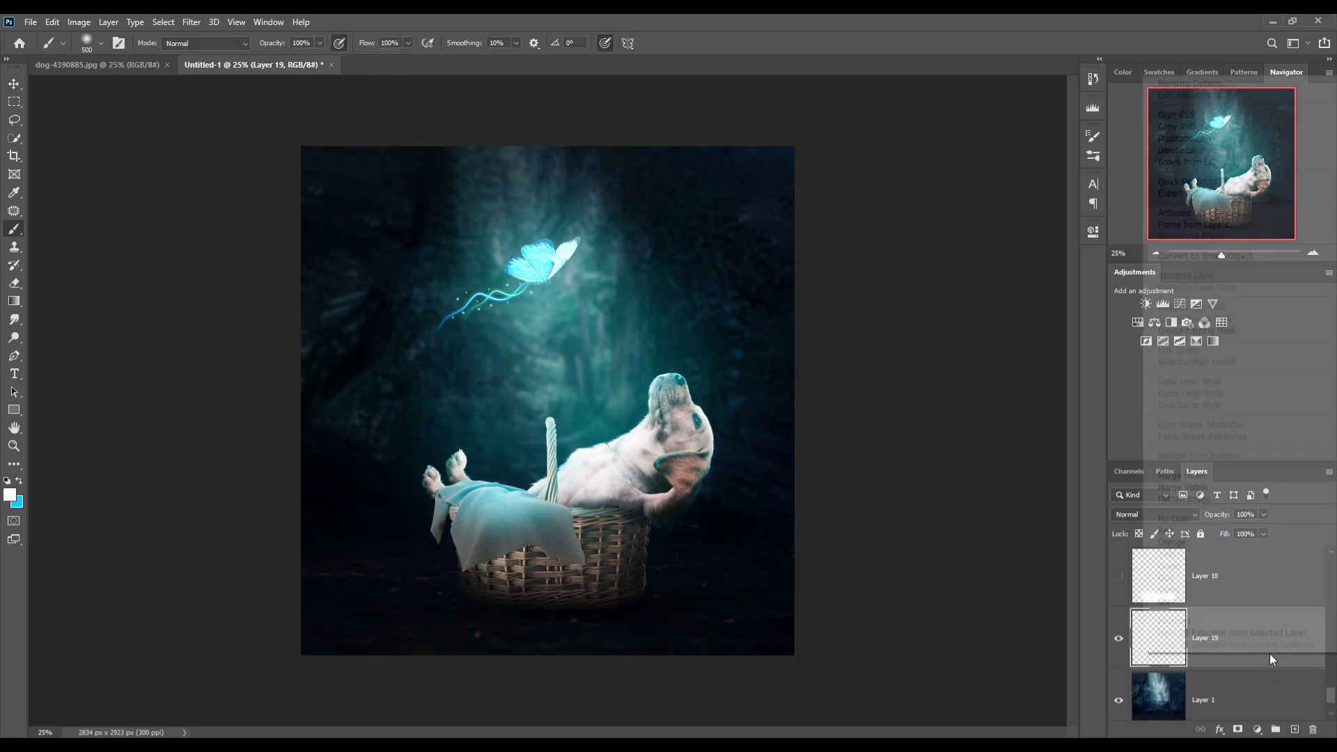
Clip Layer 19 to the layer below and set it to Linear Dodge (Add)
right_click(1269, 653)
click(1208, 332)
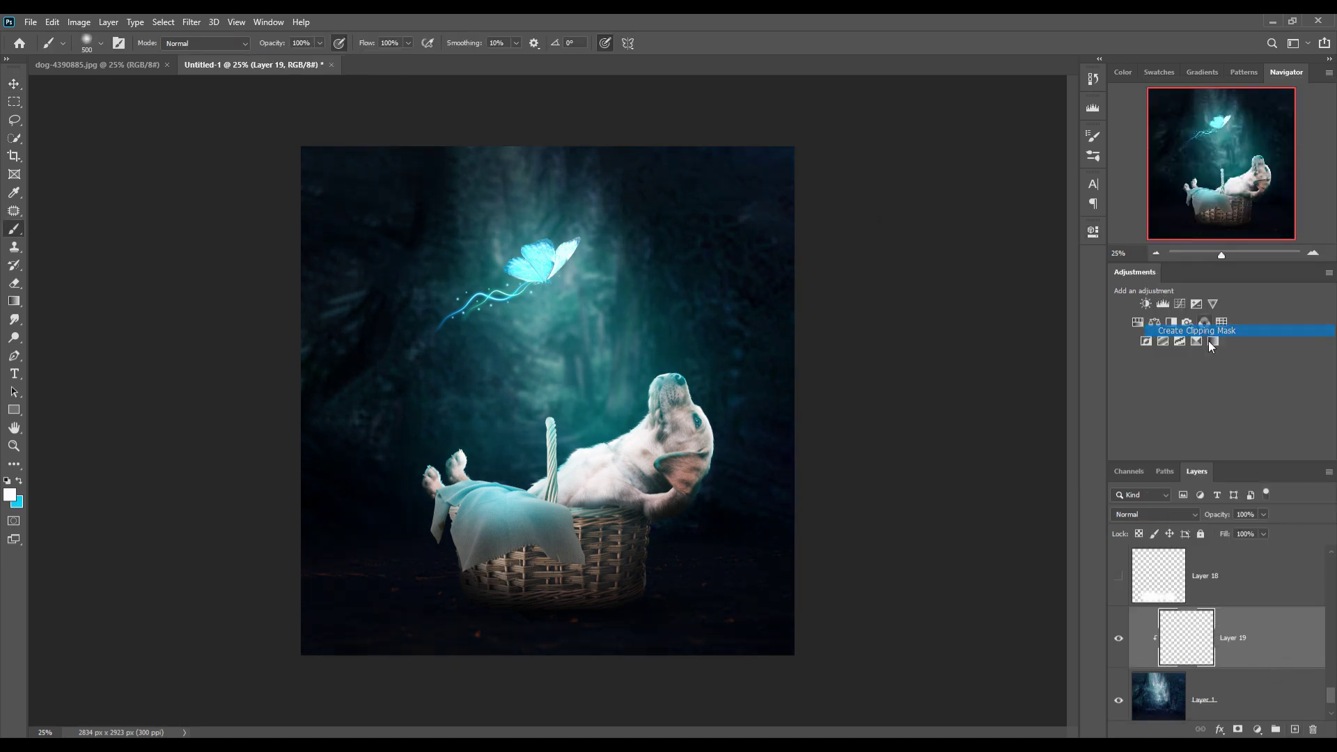
click(1182, 512)
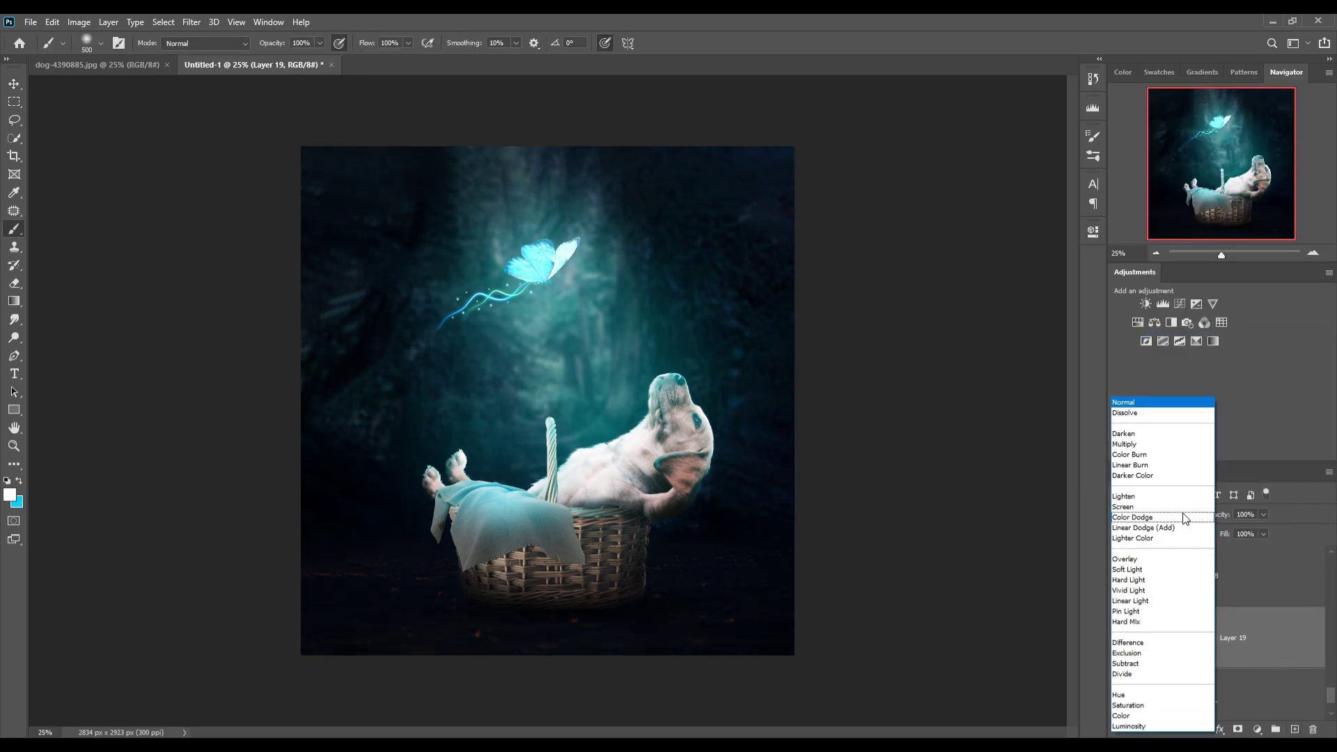
click(1153, 534)
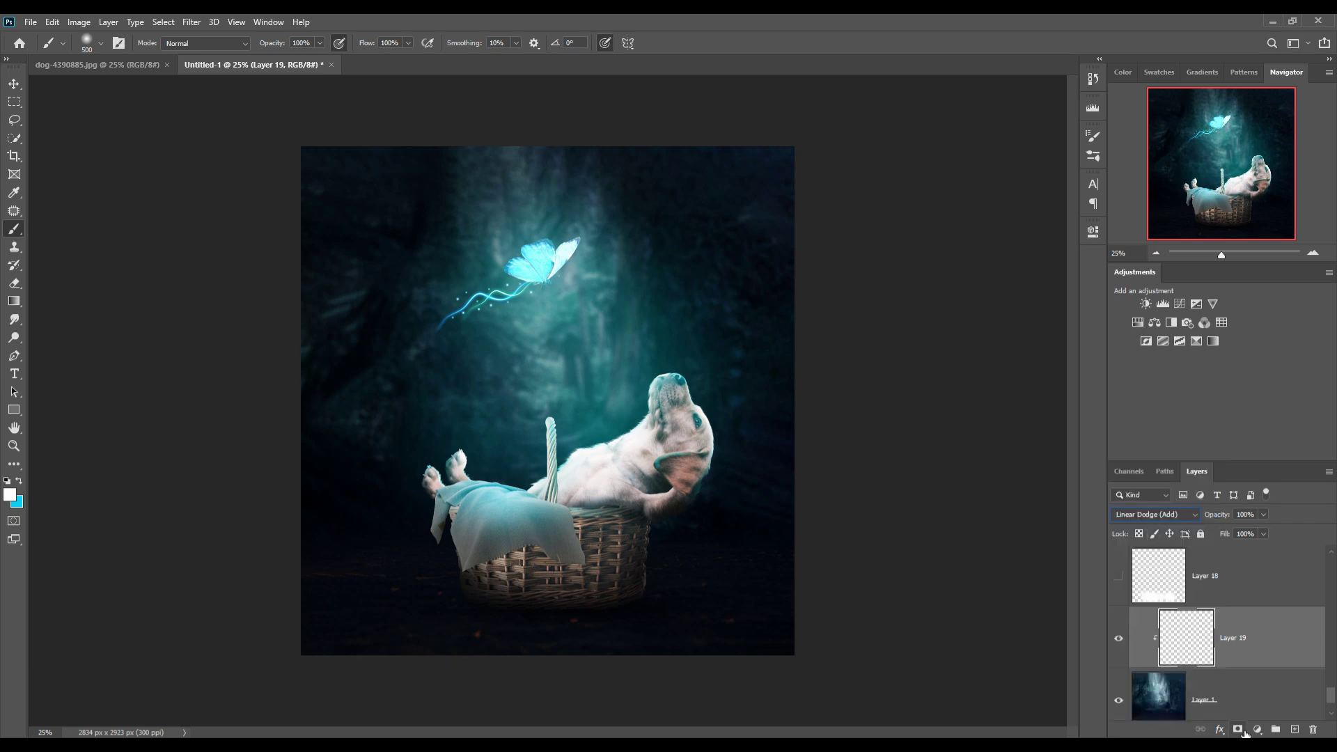
Add a vivid cyan #02feef Solid Color fill layer
click(1257, 729)
click(1253, 479)
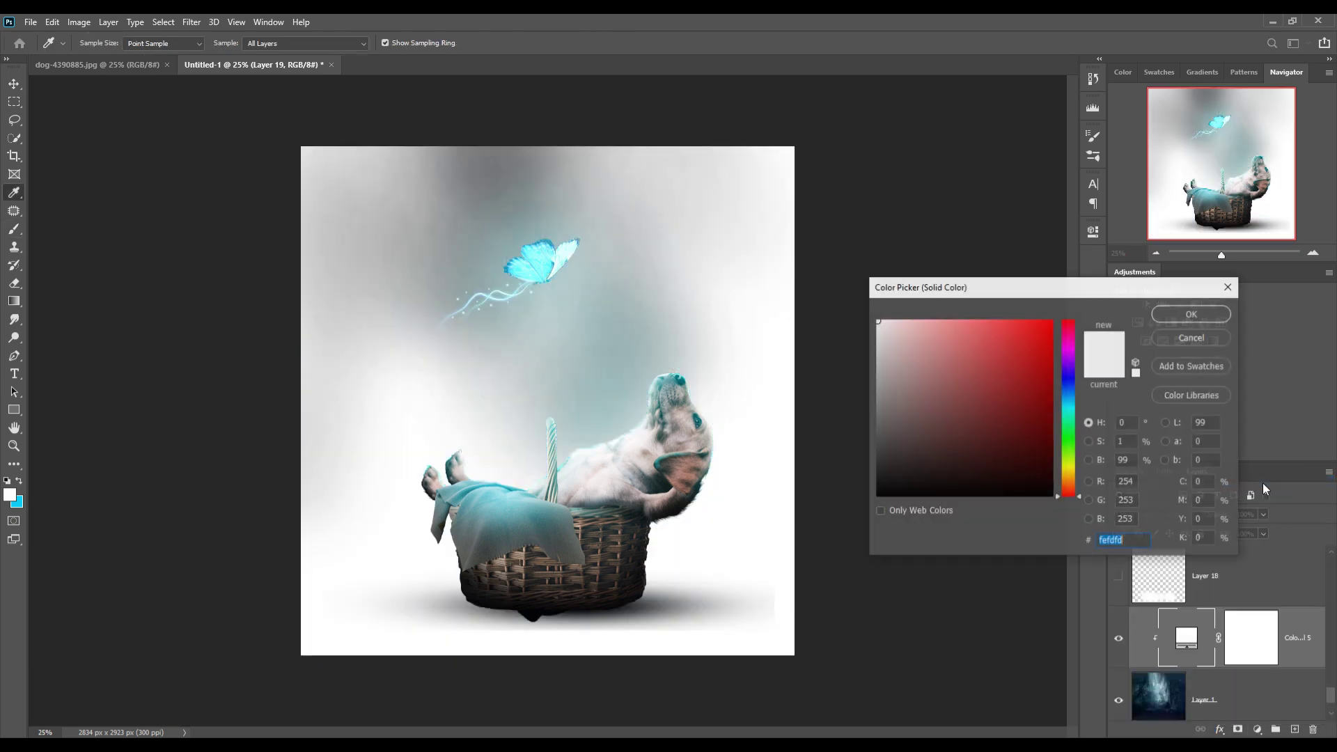
click(1073, 412)
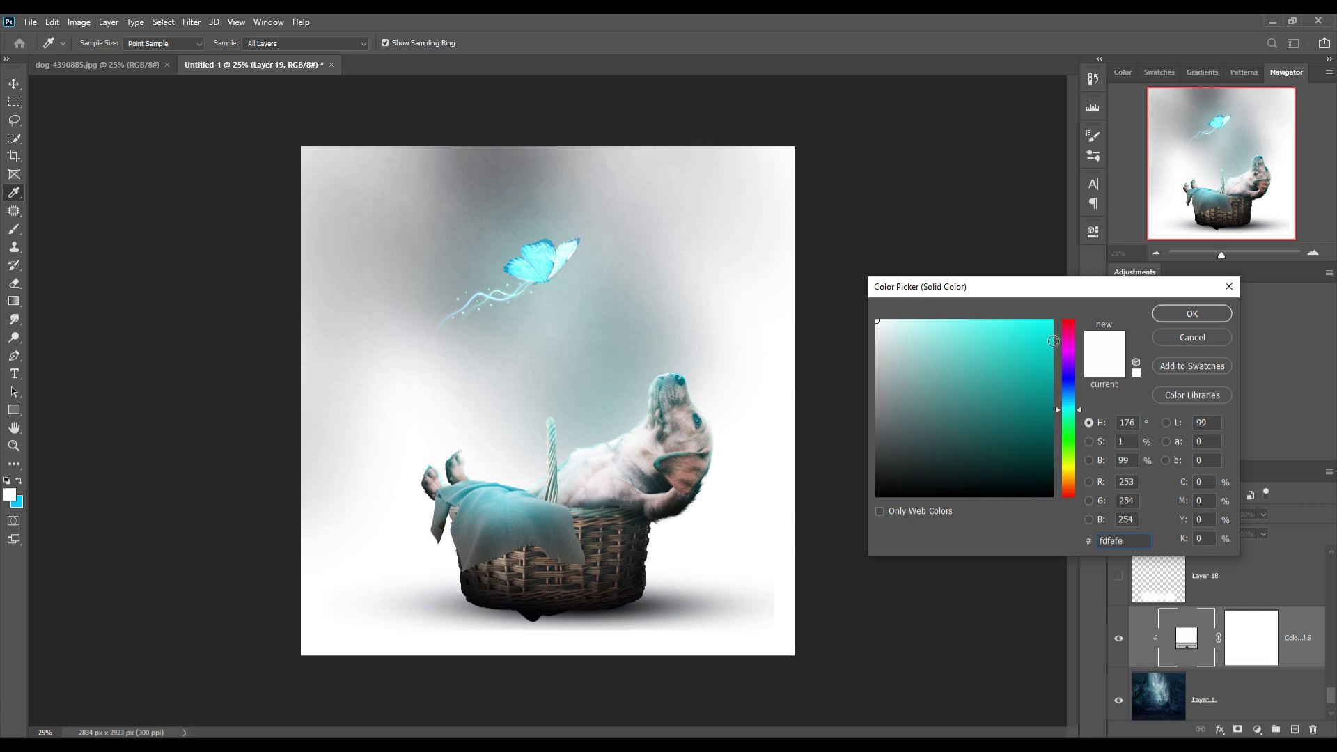
click(1053, 322)
click(1175, 317)
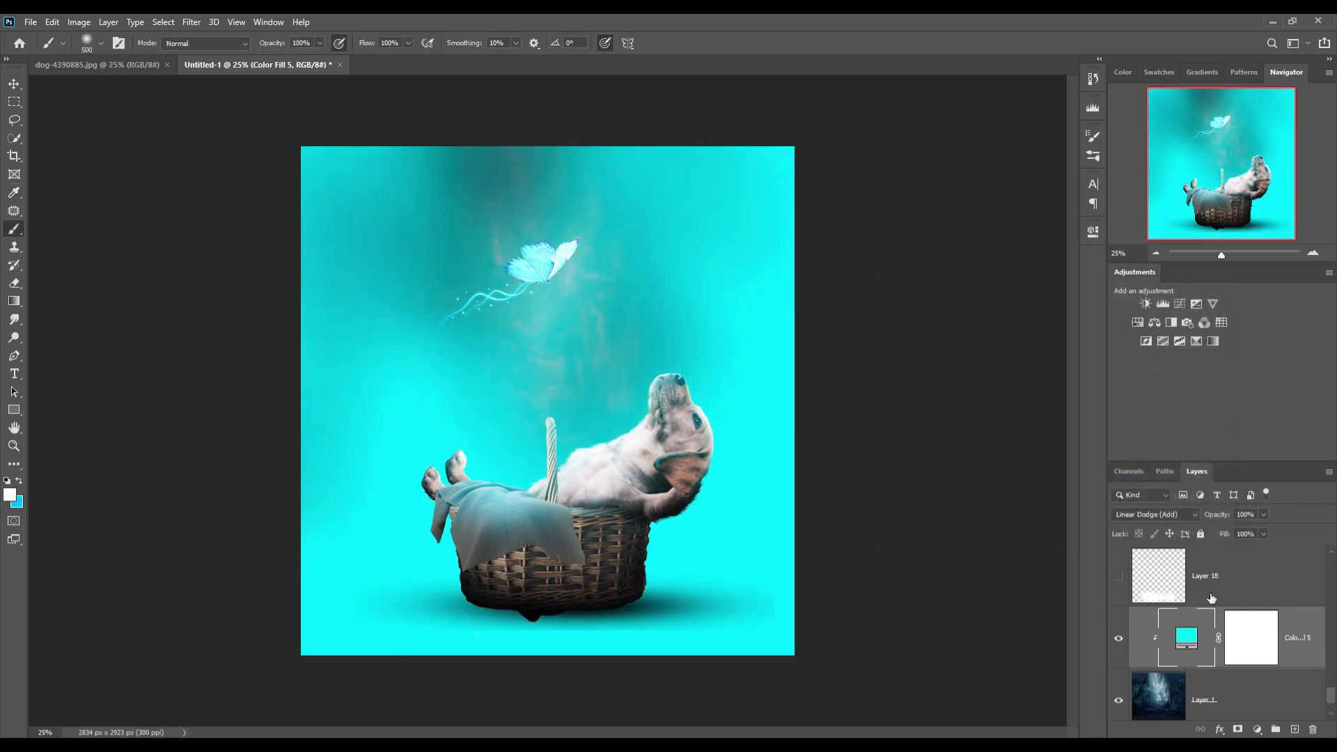
Split the Blend If Underlying Layer black slider to 0/39 so cyan shows only on brighter areas
right_click(1188, 640)
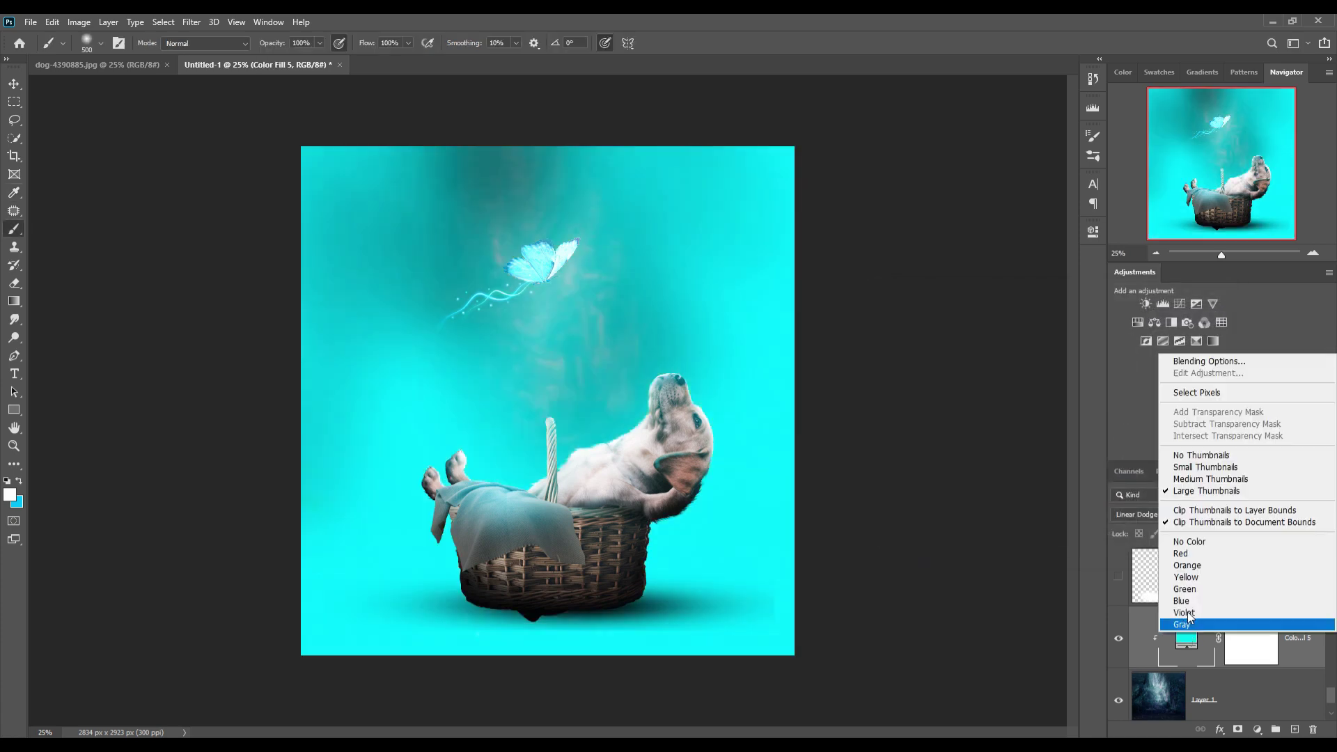
click(1209, 361)
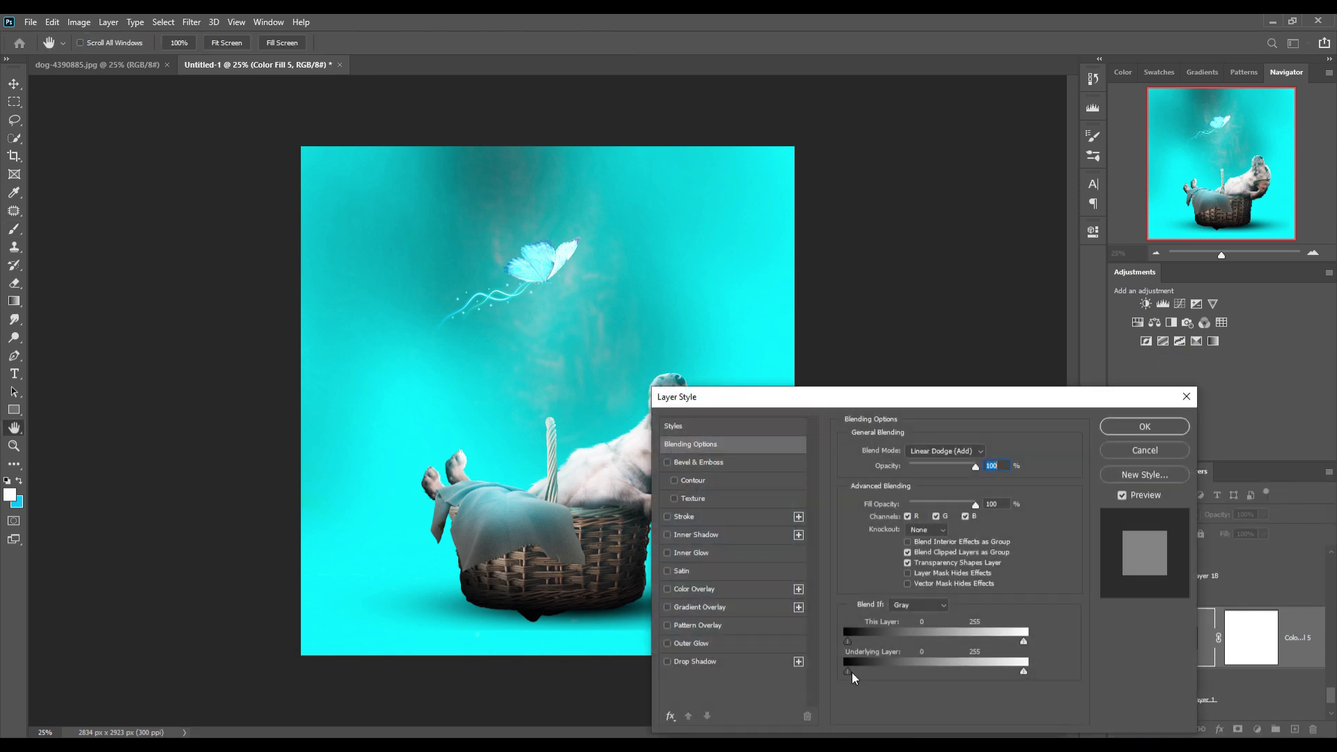
mouse_move(851, 671)
mouse_down()
mouse_move(865, 669)
mouse_move(834, 663)
mouse_move(874, 670)
mouse_up()
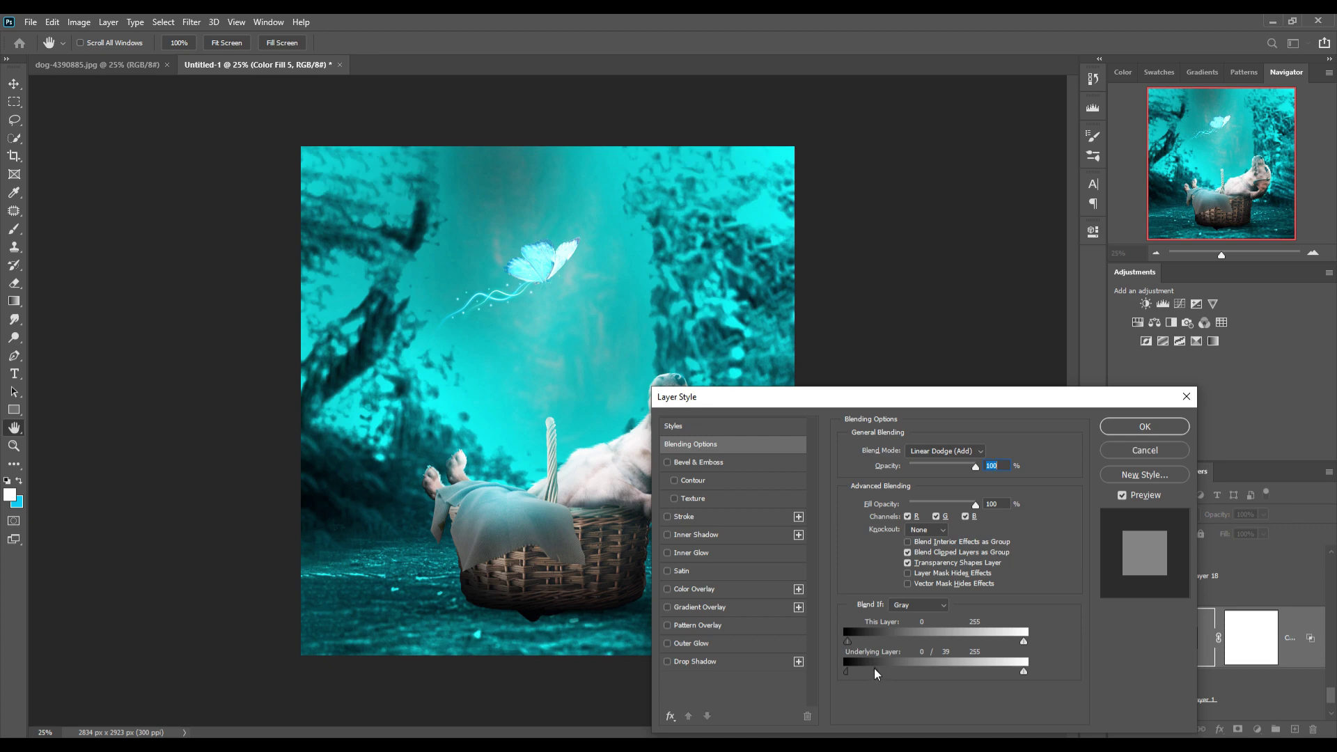
click(1135, 427)
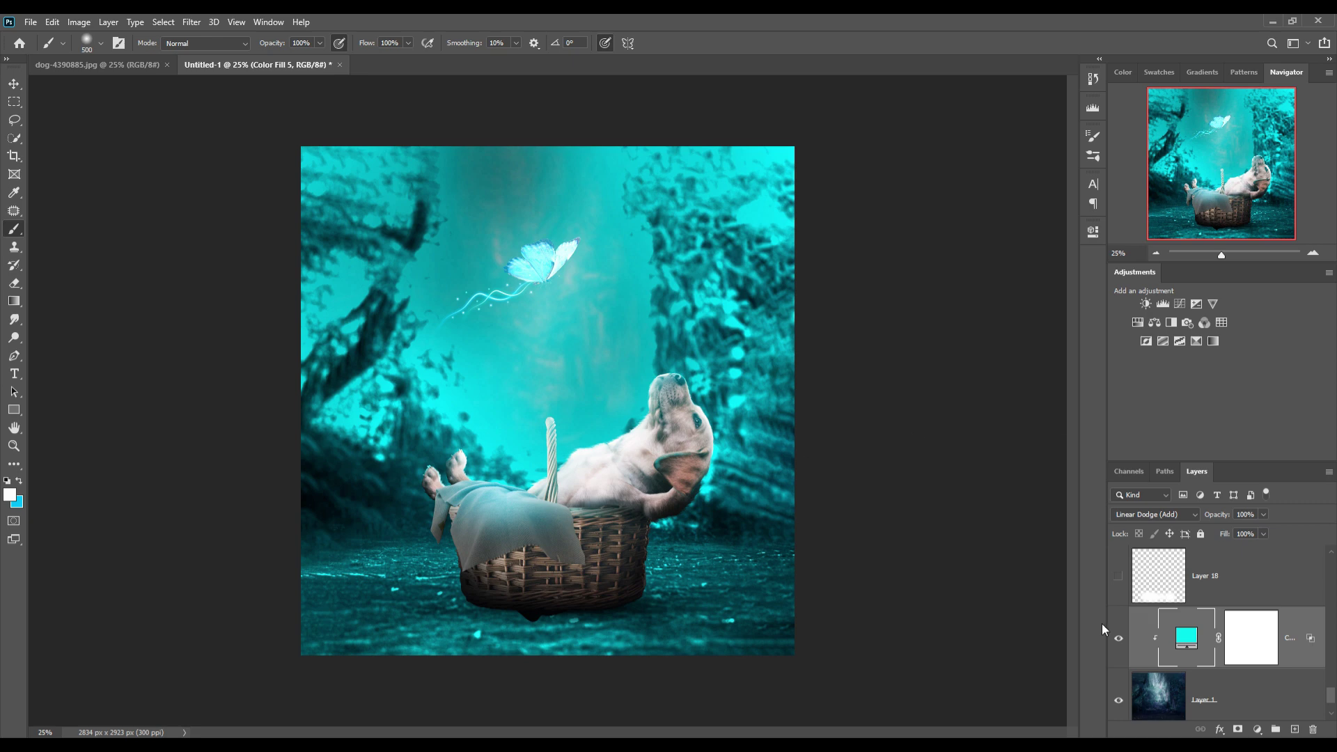
Invert Color Fill 5's mask and paint cyan glow across the ground around the basket with a 400 px soft brush
click(1262, 643)
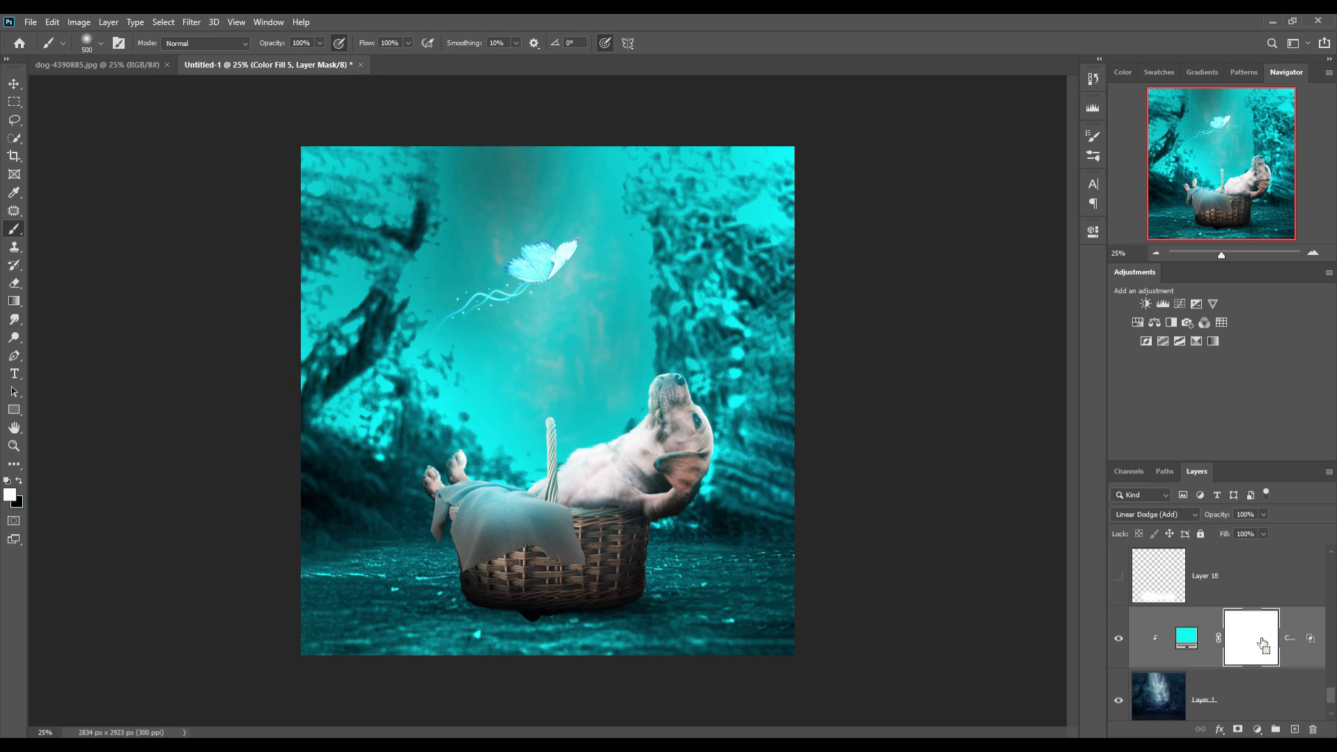
key(ctrl+i)
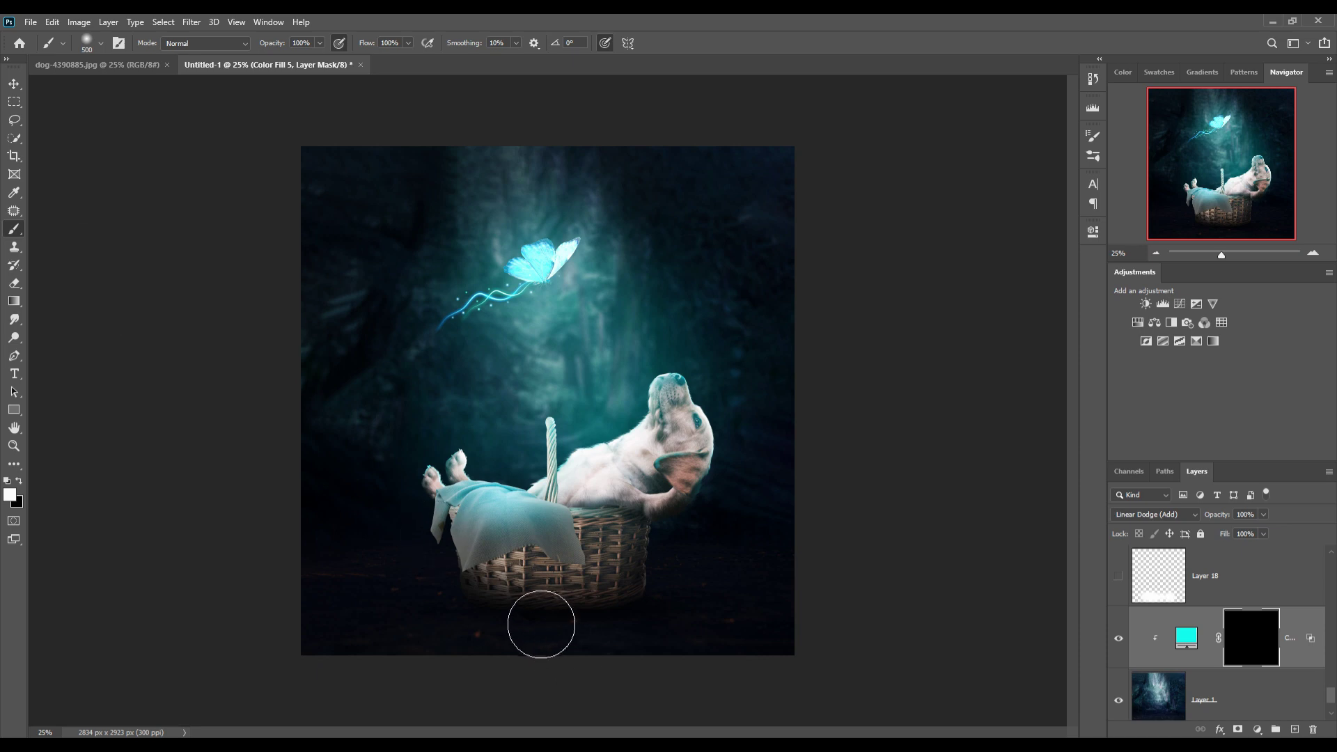
key(bracketleft)
key(bracketleft)
key(bracketright)
click(453, 595)
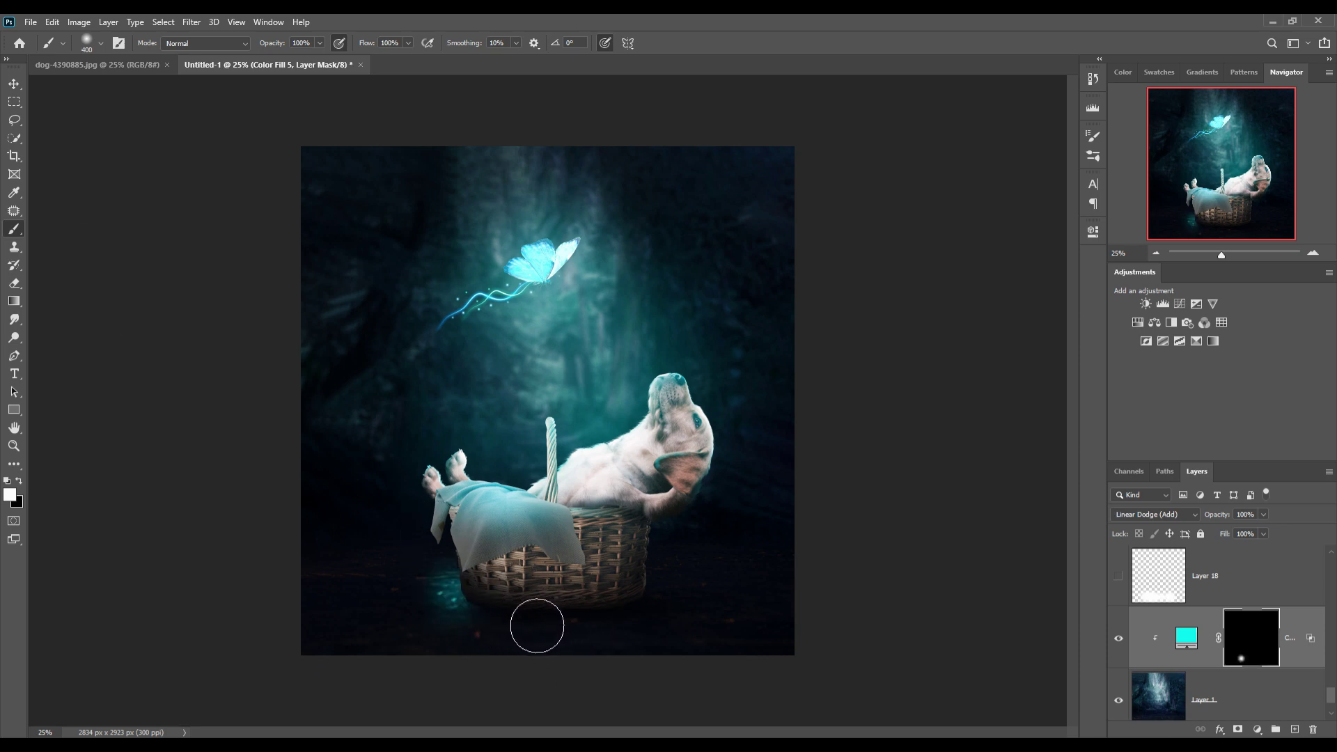
key(v)
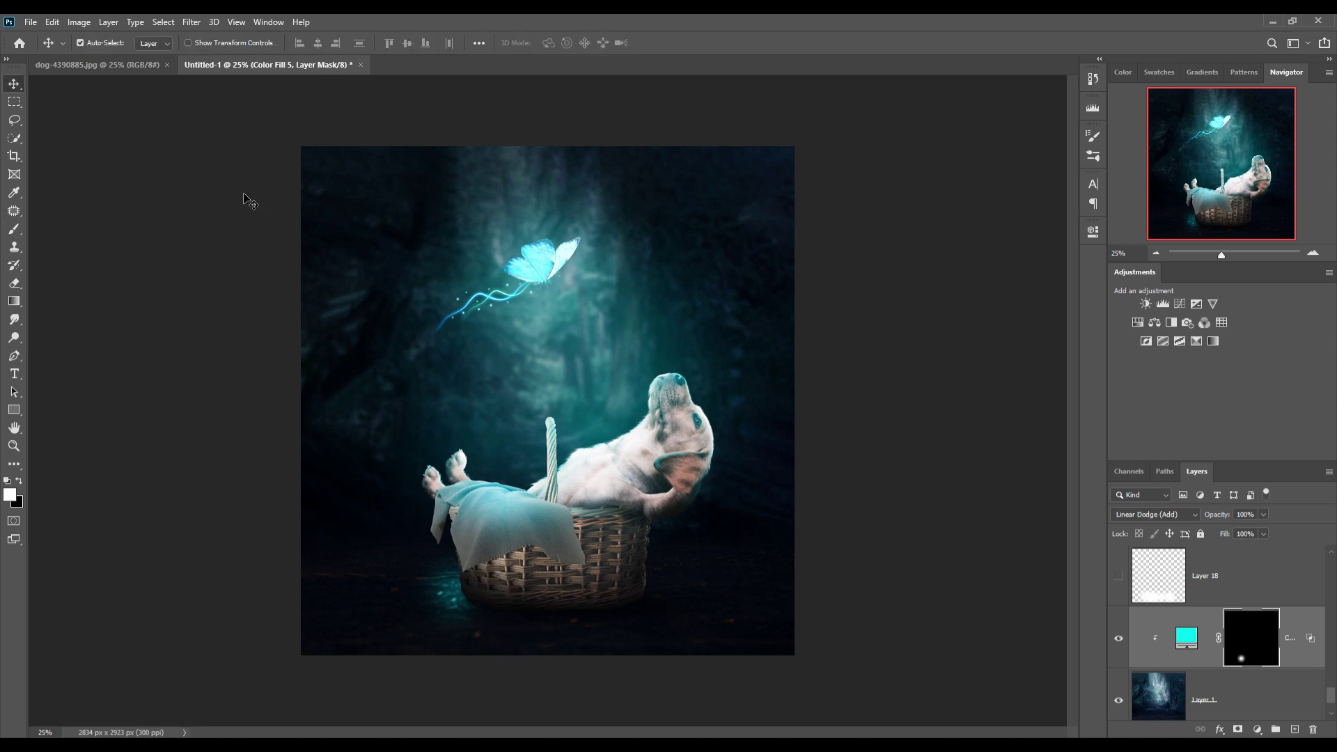
click(14, 229)
mouse_move(477, 620)
mouse_down()
mouse_move(731, 627)
mouse_move(396, 620)
mouse_move(651, 612)
mouse_move(466, 608)
mouse_up()
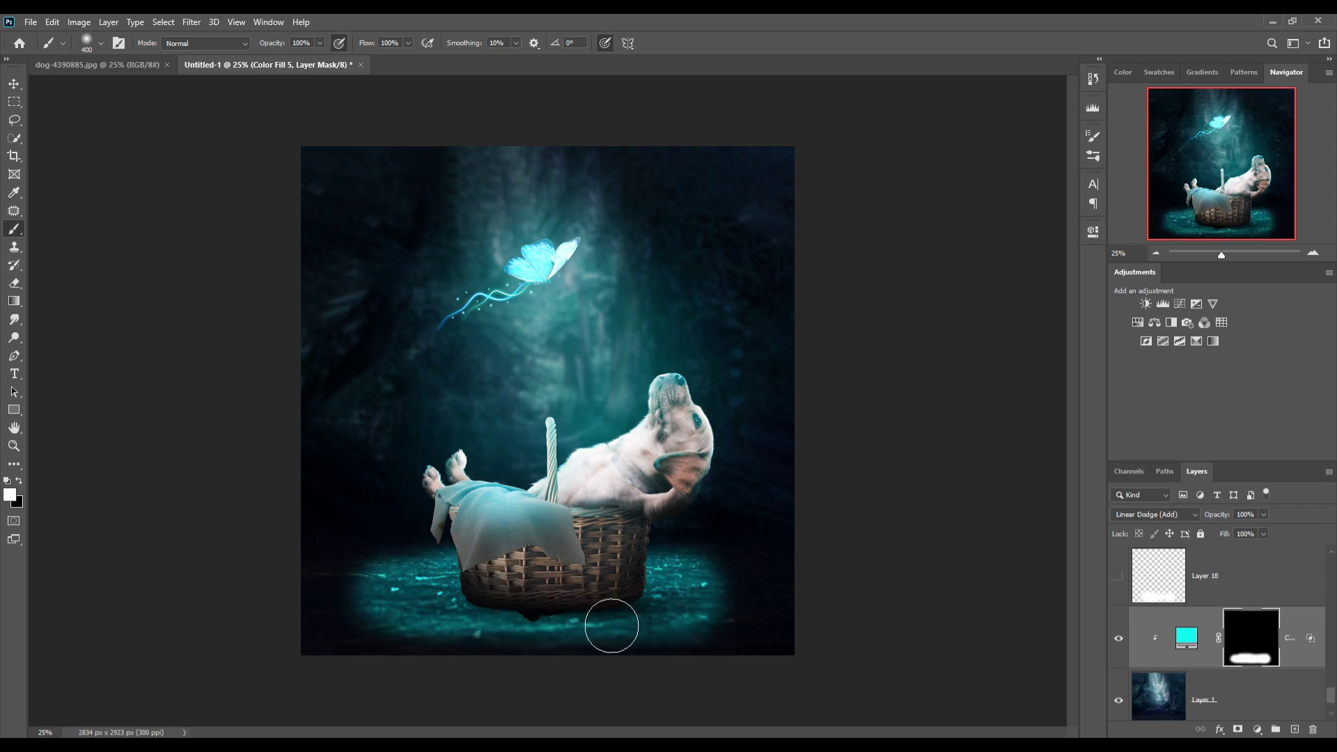
Fade the glow toward the canvas edges and basket sides with black at 30% opacity
click(22, 482)
drag(311, 61, 273, 62)
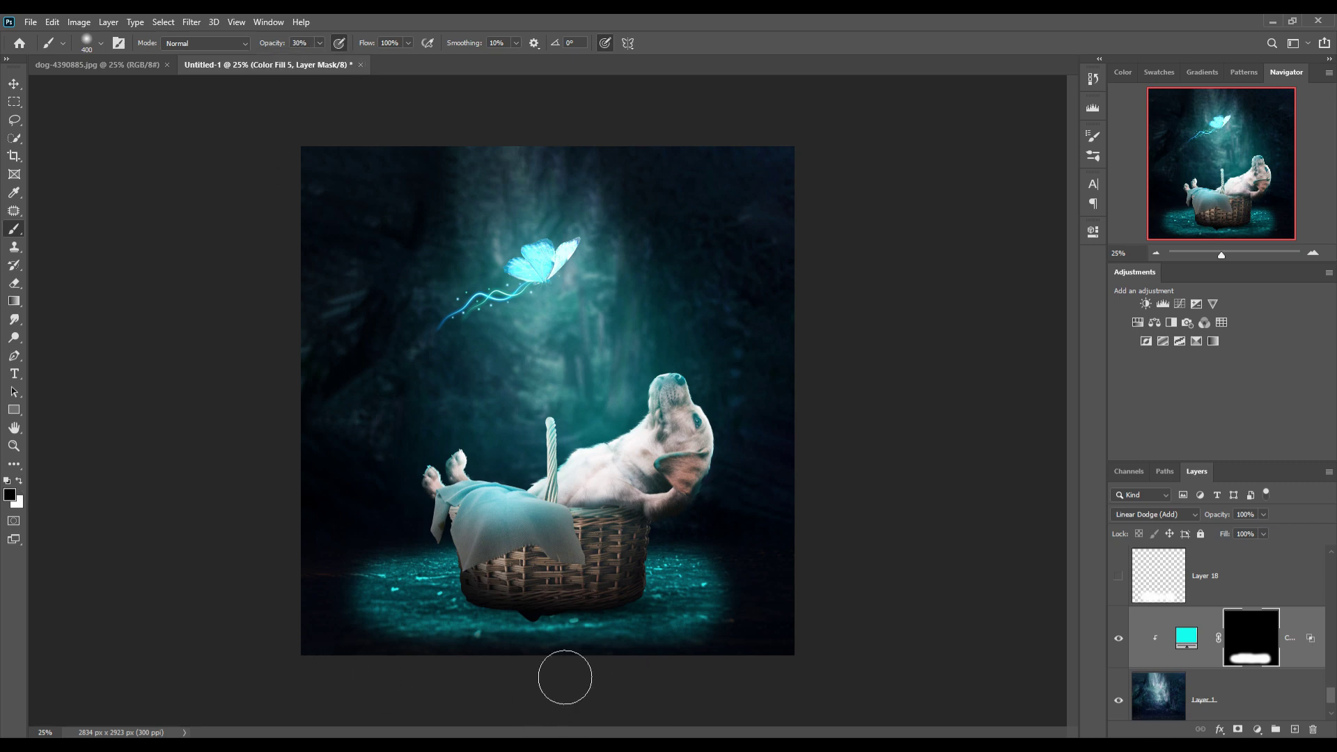
drag(562, 676, 424, 670)
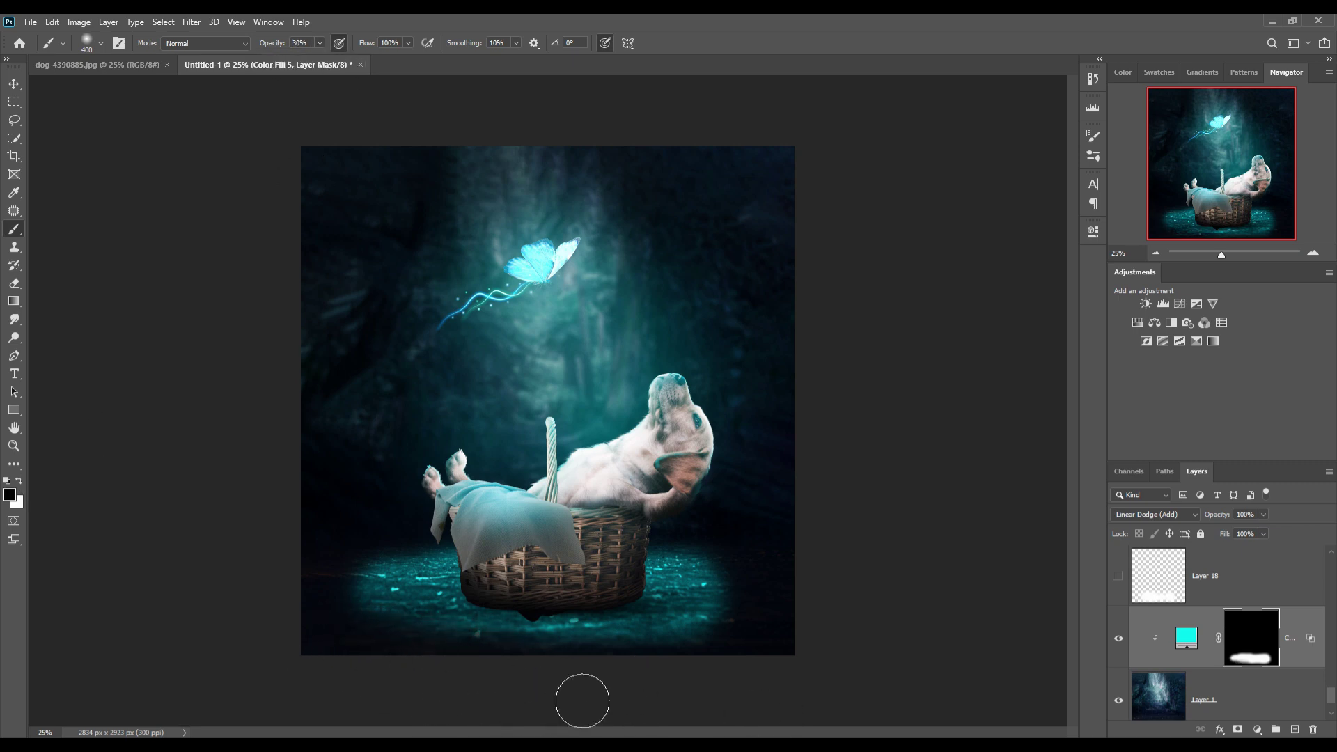
drag(582, 699, 763, 654)
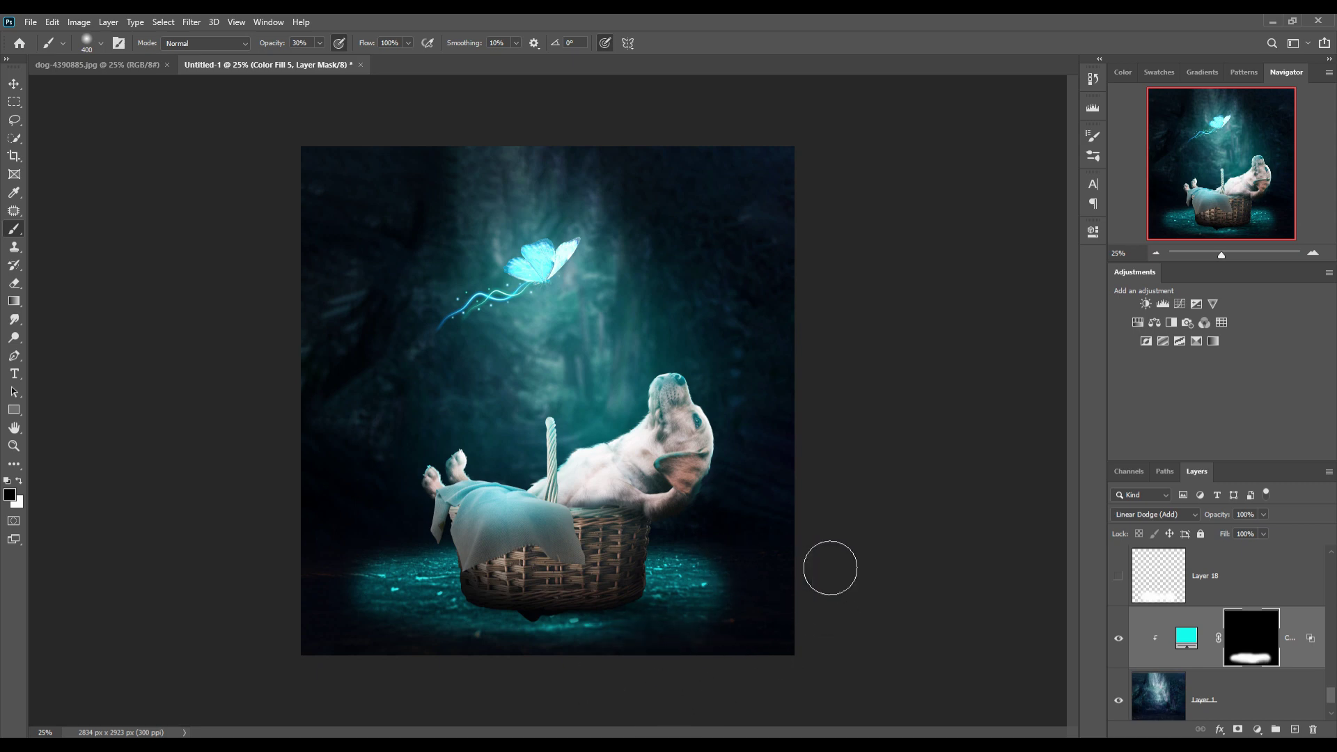
drag(474, 556, 489, 580)
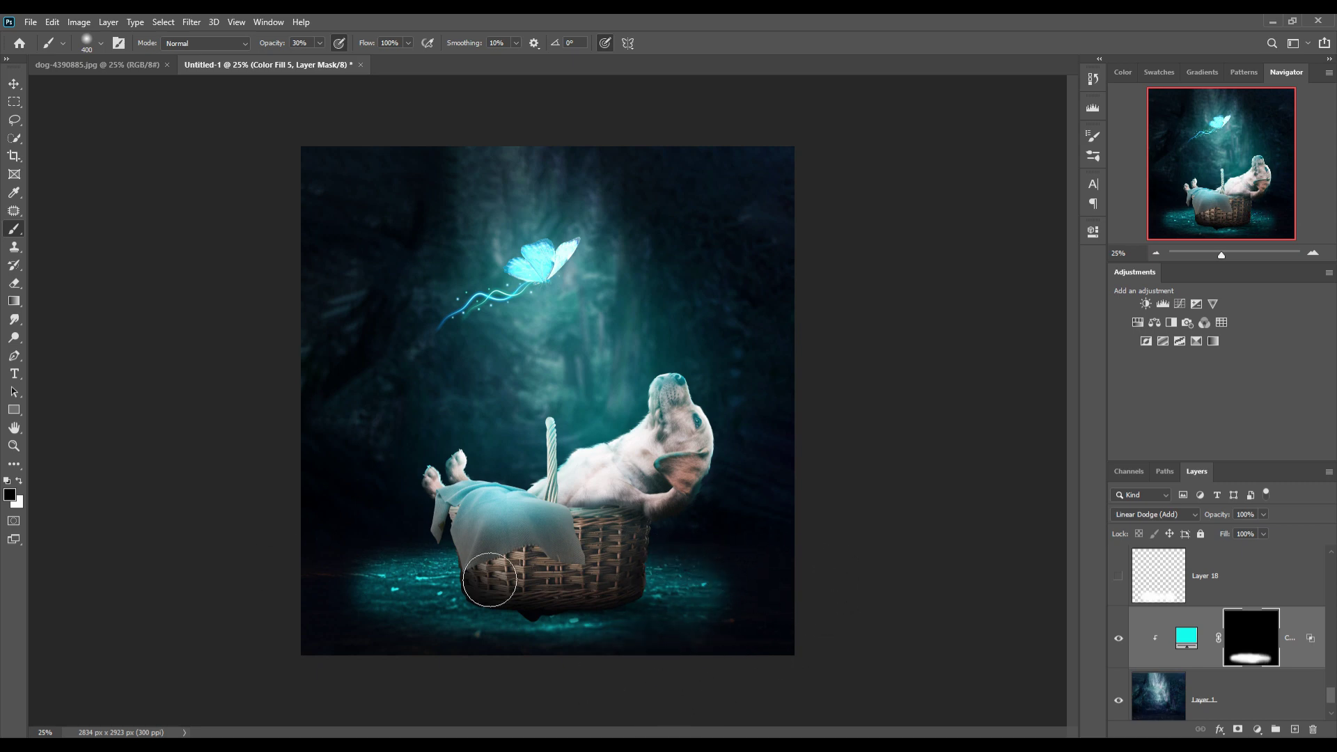
drag(368, 617, 310, 612)
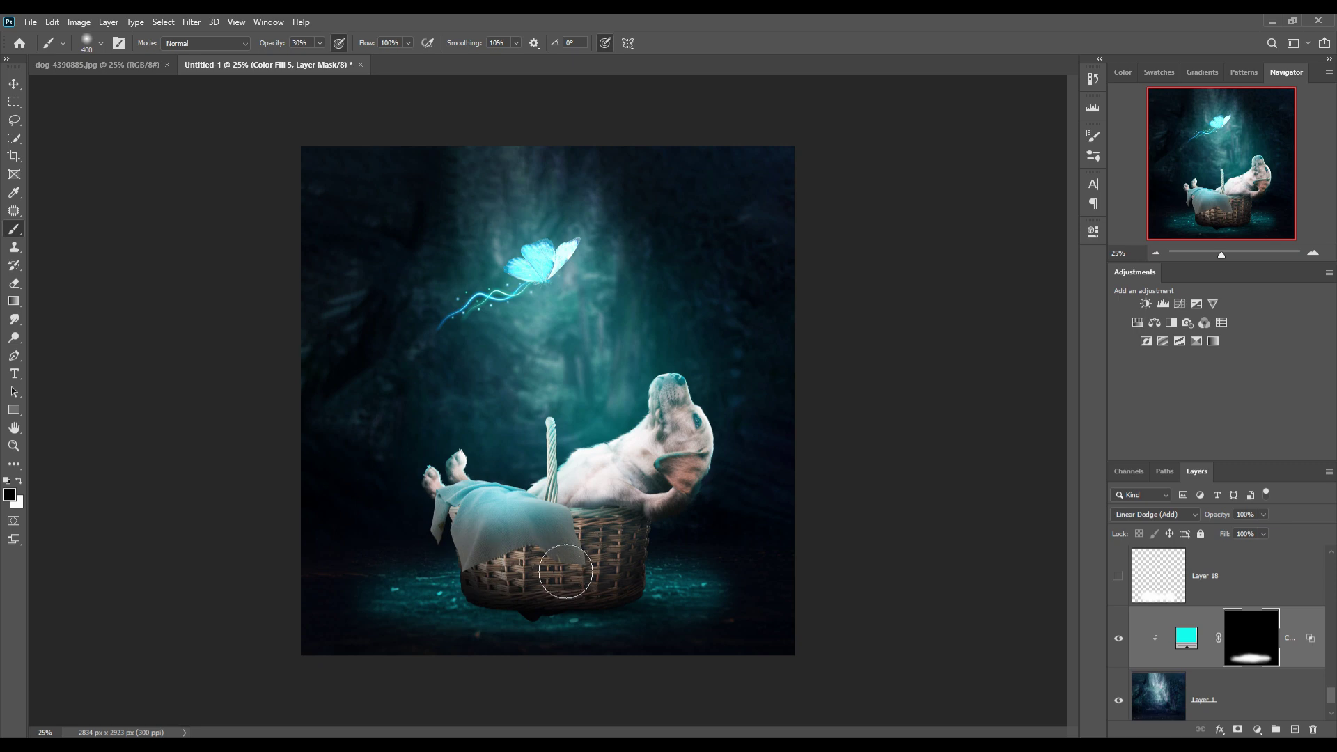
drag(567, 558, 660, 564)
click(14, 83)
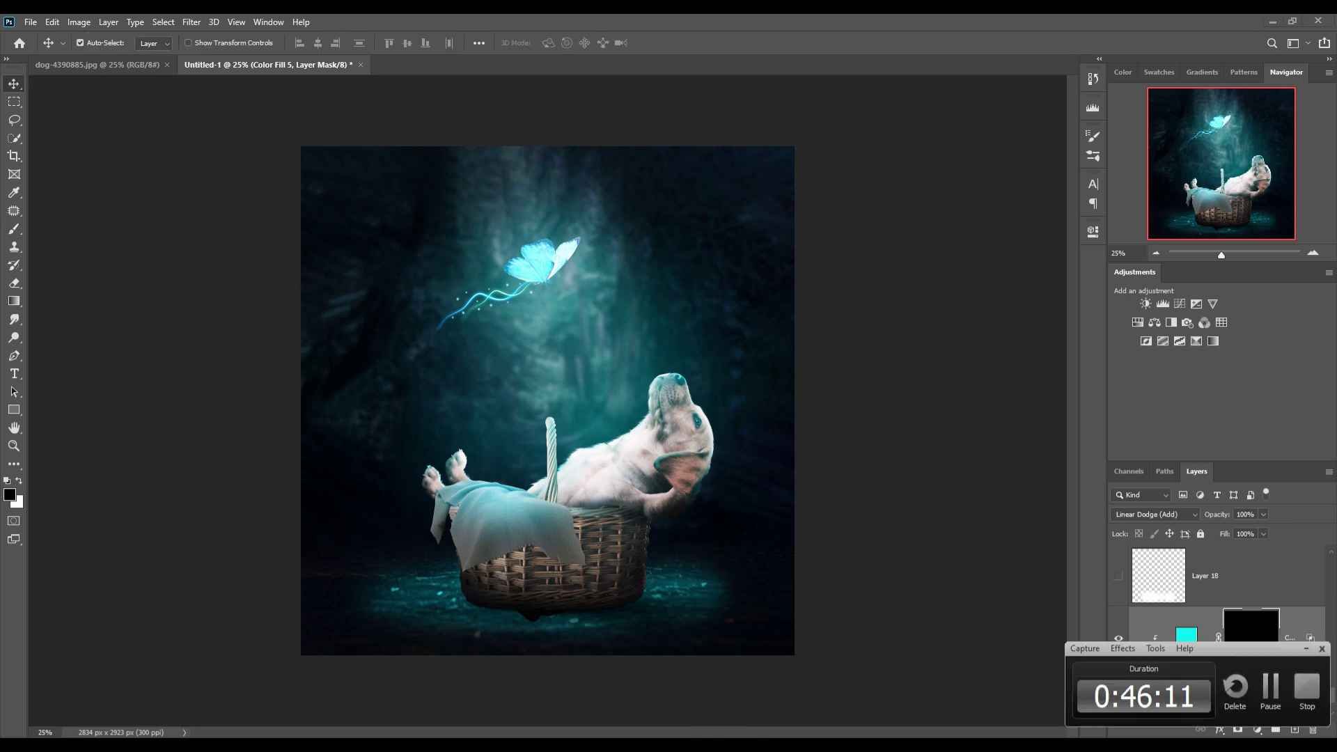
Stamp all visible layers into a new Layer 19 and convert it to a smart object
scroll(1291, 588, up, 2)
scroll(1292, 588, up, 2)
scroll(1292, 588, up, 2)
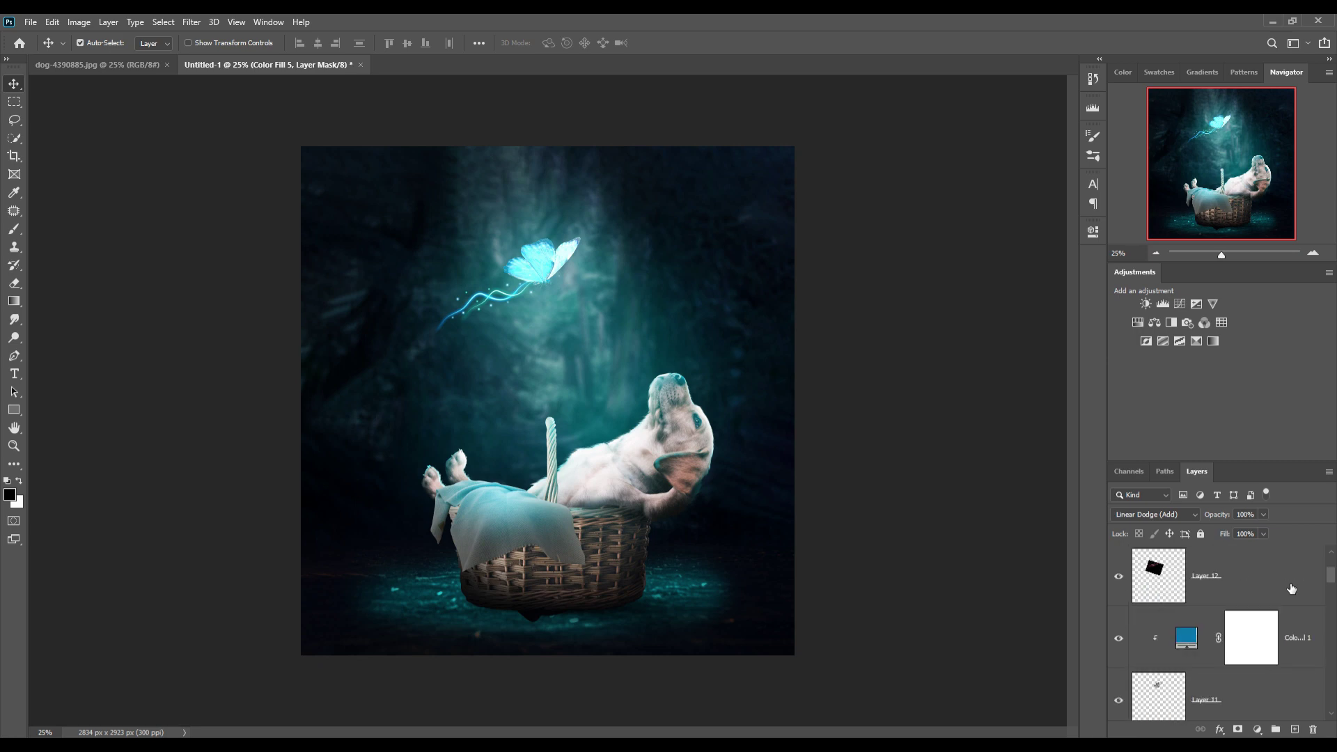
scroll(1292, 589, up, 2)
click(1307, 579)
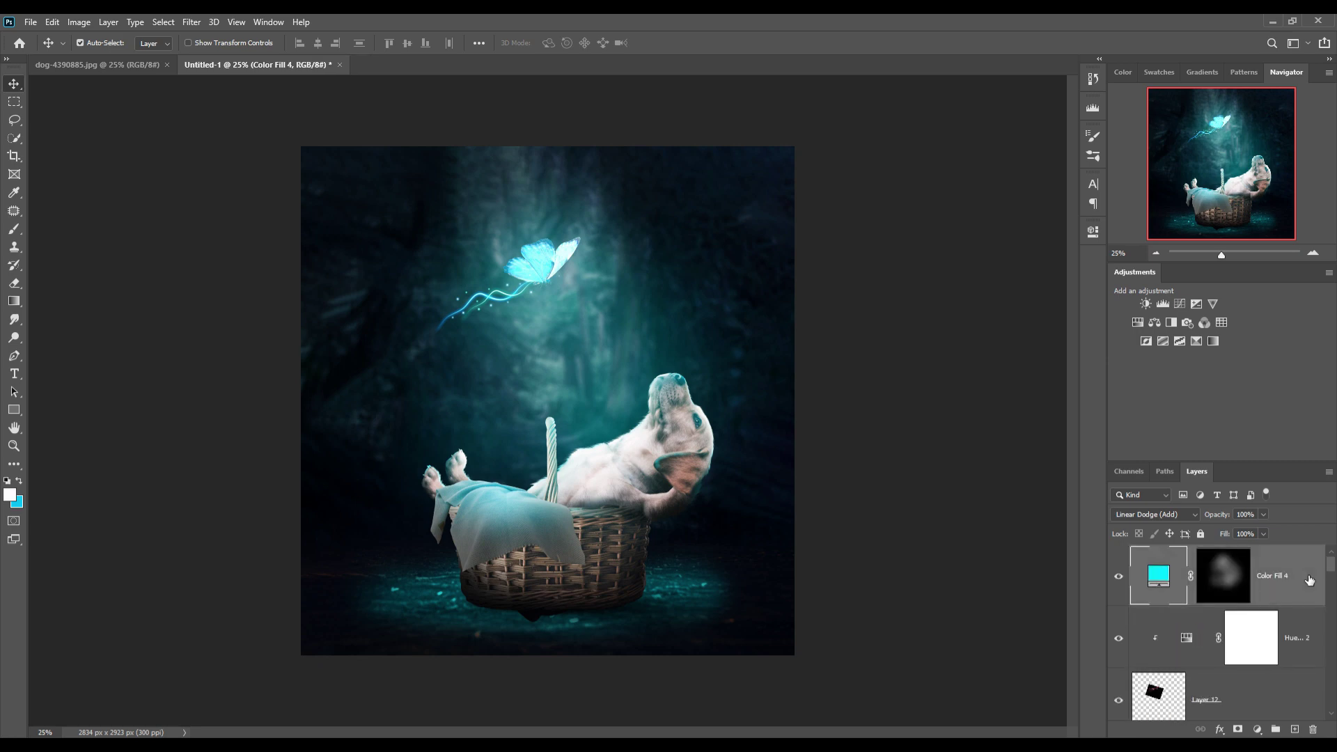
key(ctrl+shift+alt+e)
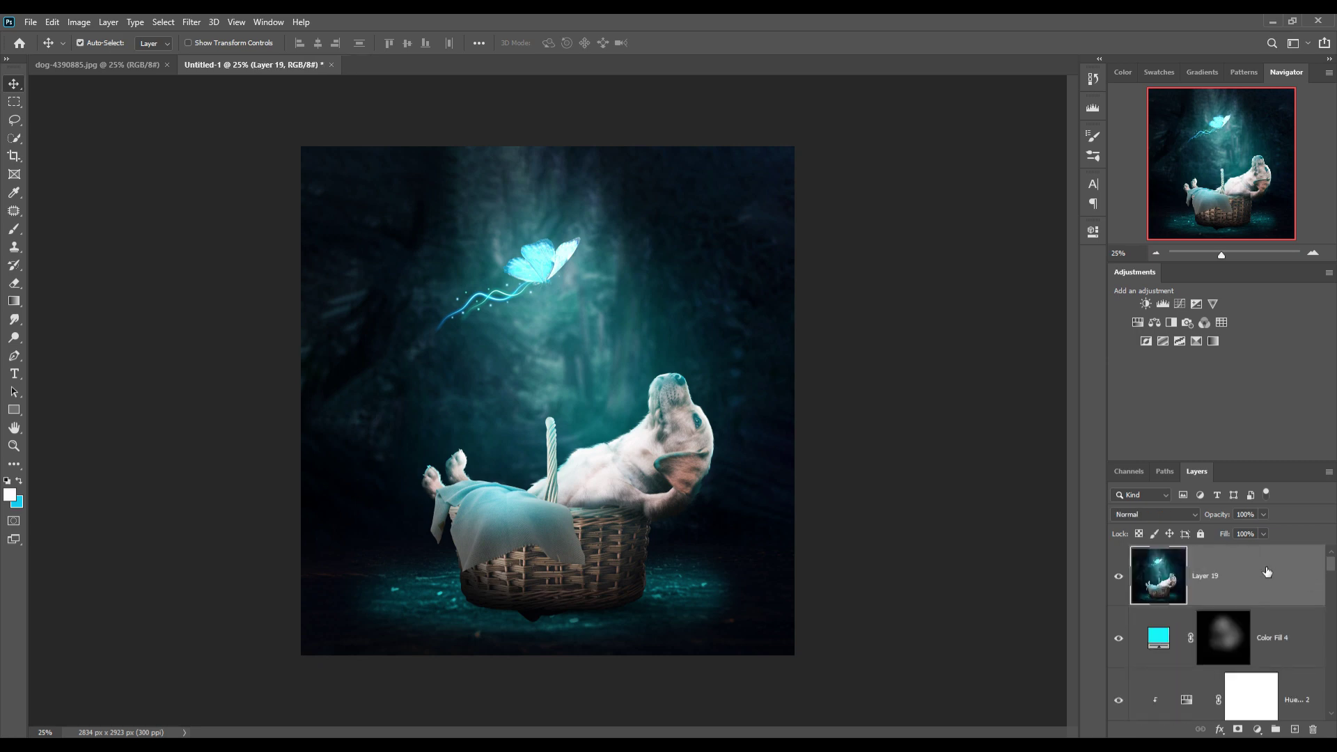
right_click(1267, 572)
click(1125, 341)
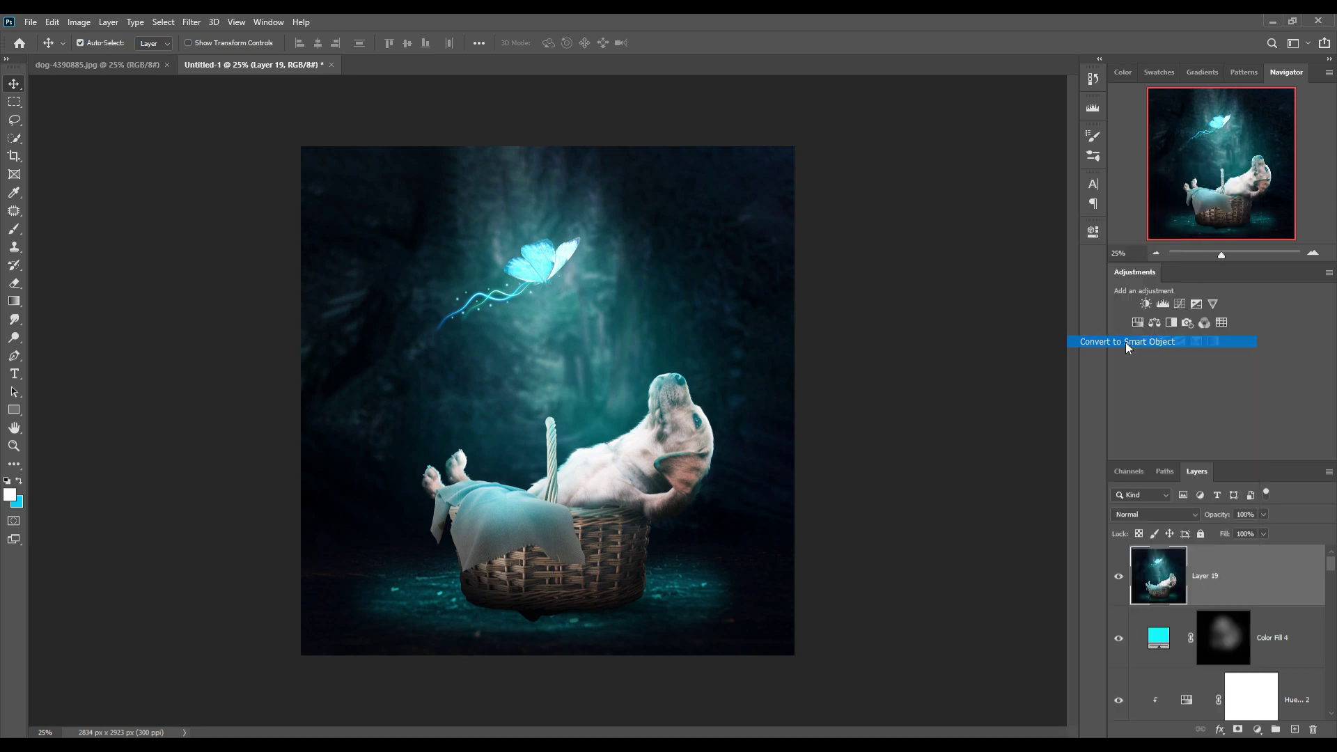
Apply a Camera Raw tone curve: Highlights +30, Lights +12, Darks -8, Shadows -2
click(189, 22)
click(288, 172)
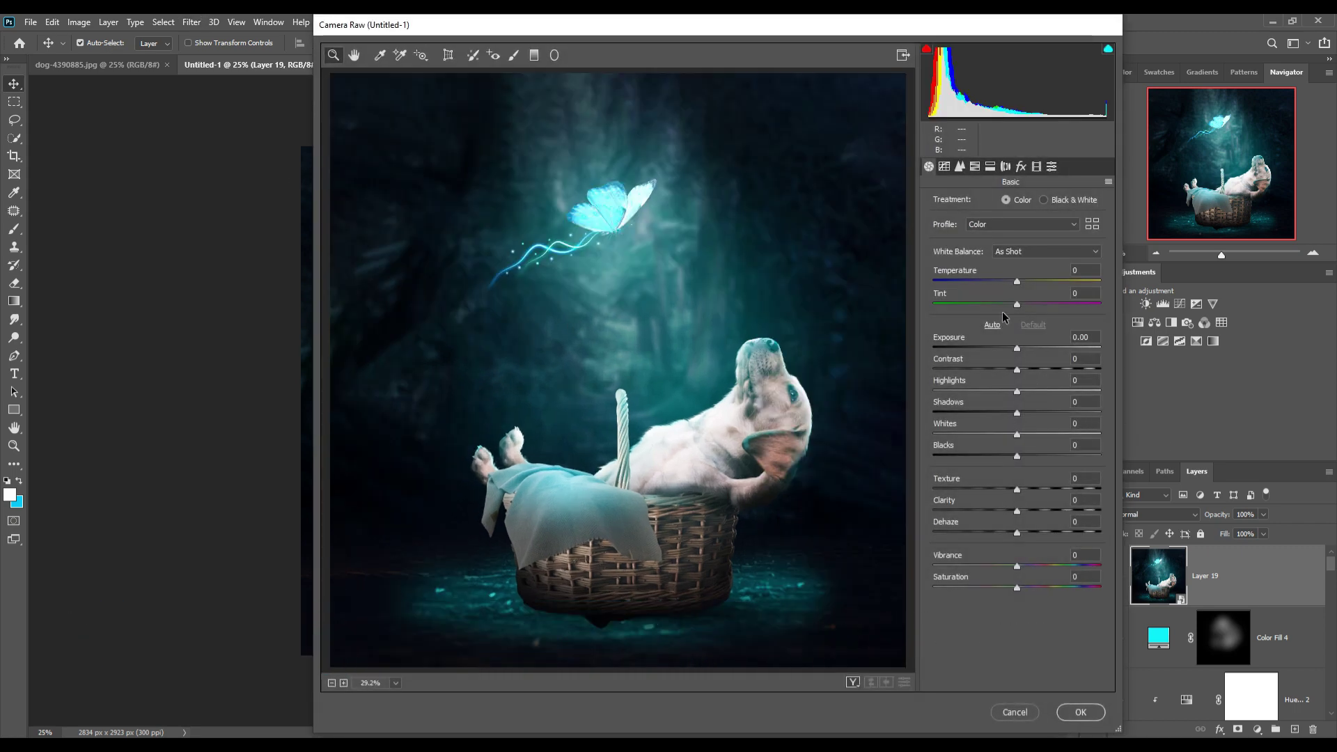
click(945, 167)
drag(1026, 432, 1042, 433)
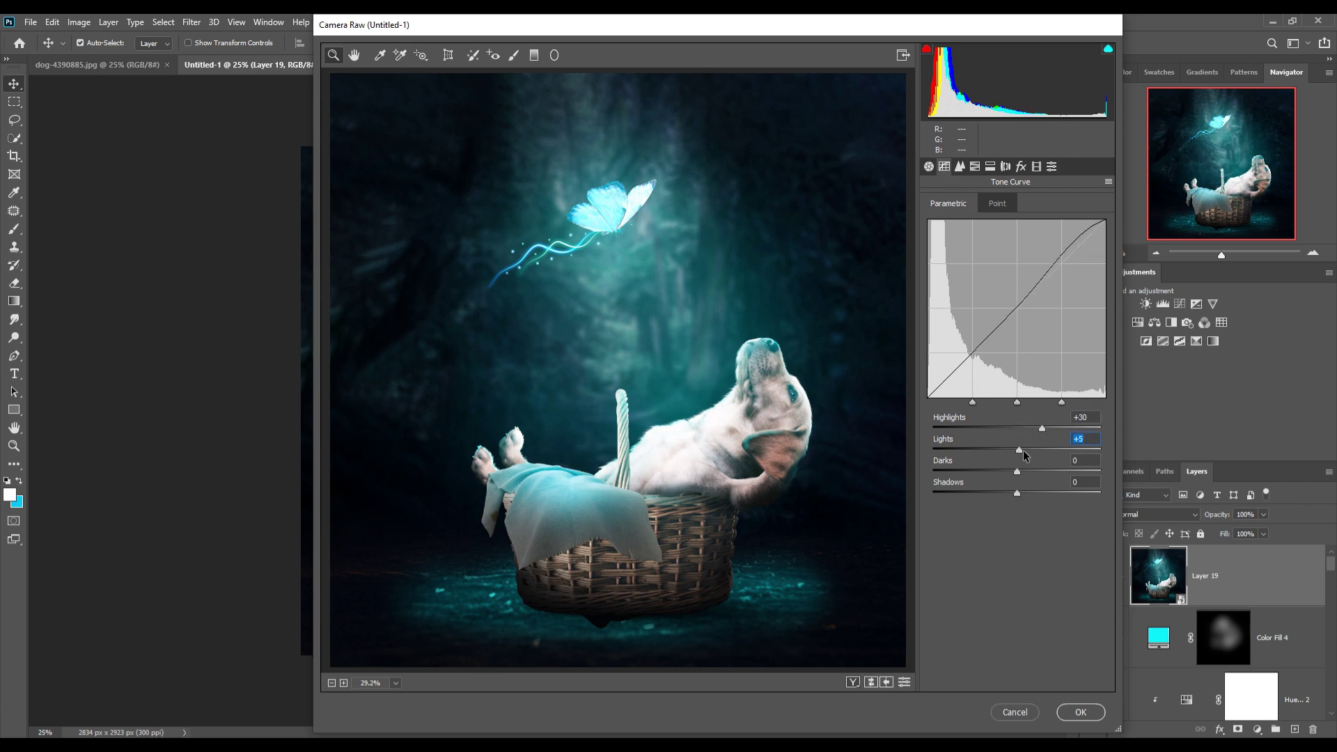
mouse_move(1018, 450)
mouse_down()
mouse_move(1006, 473)
mouse_move(1018, 491)
mouse_up()
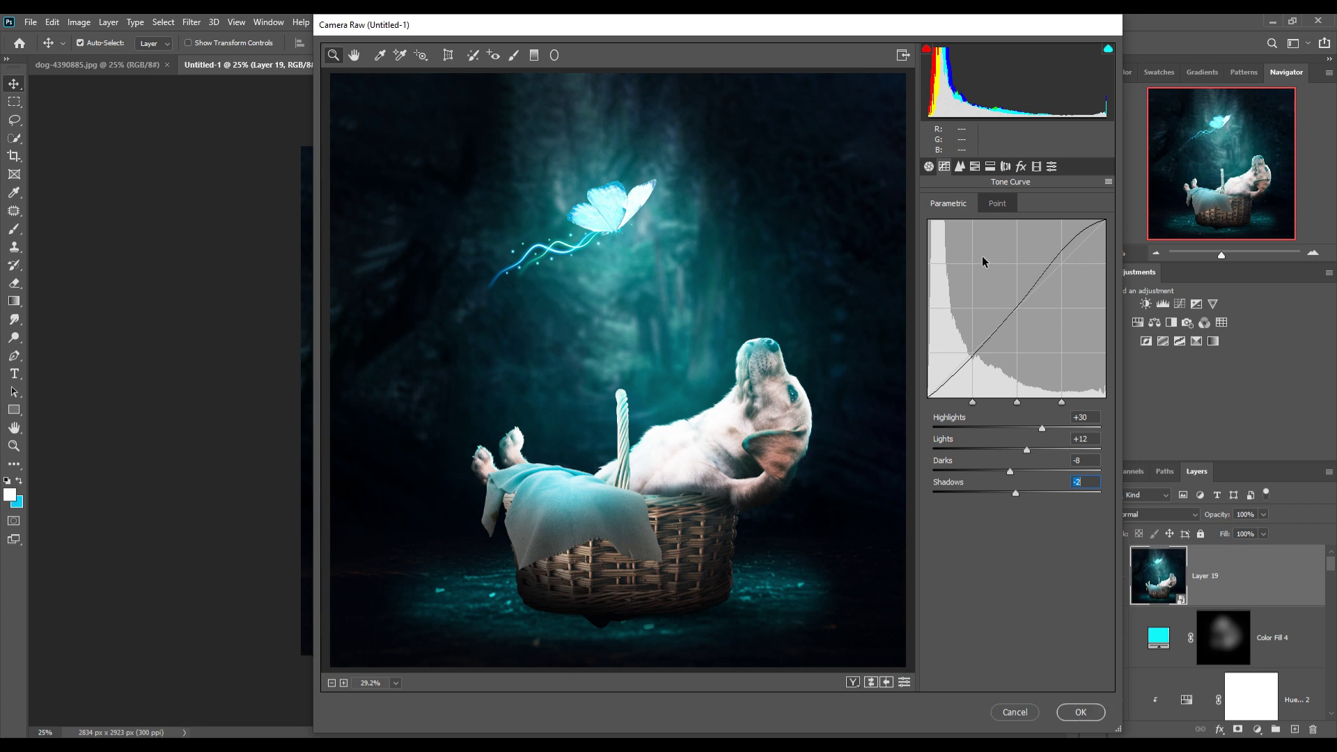
click(929, 167)
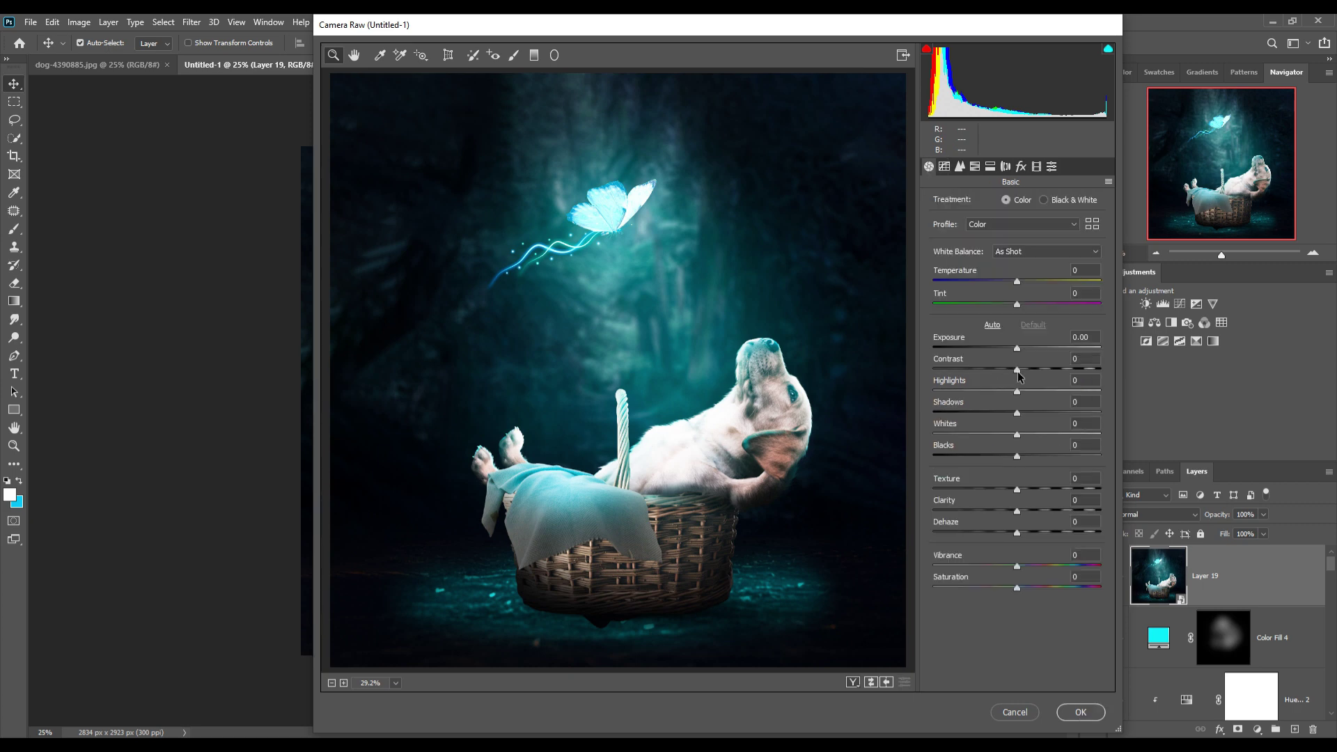
click(1077, 712)
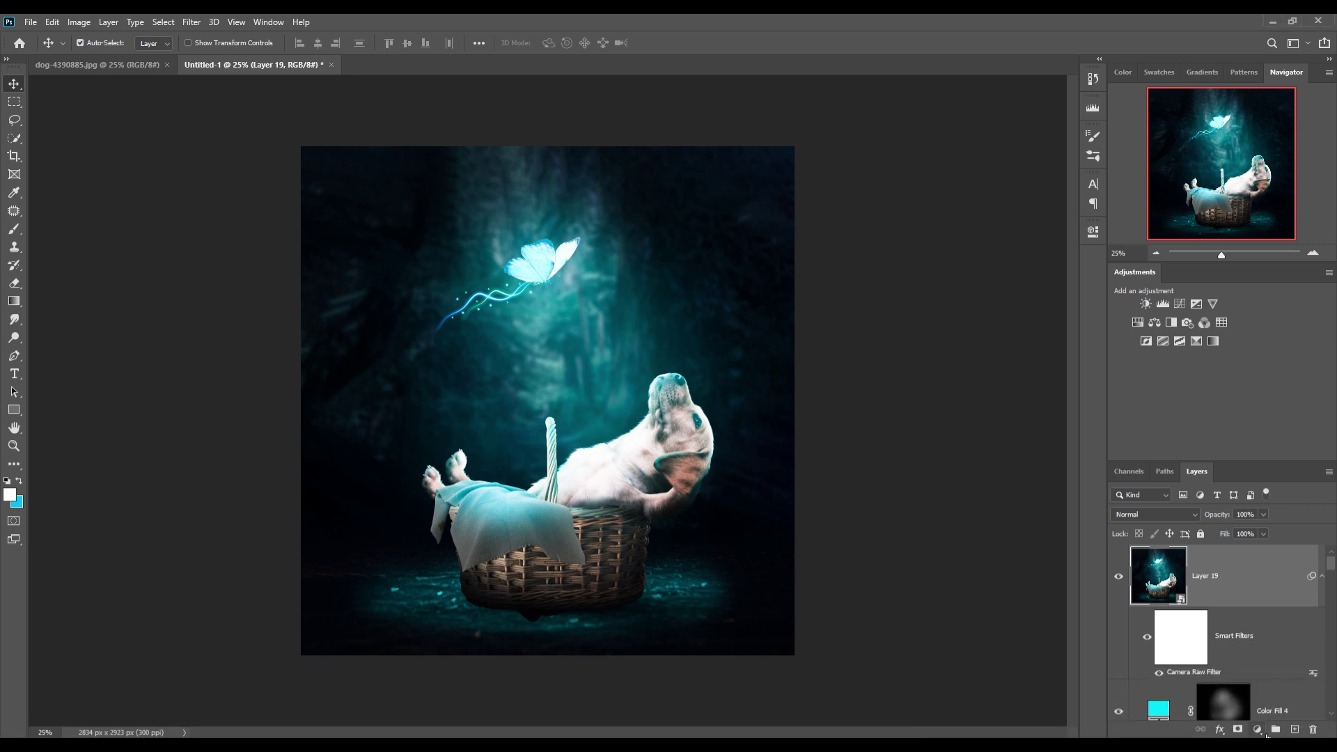
Add a Levels adjustment layer, then undo it
click(1257, 729)
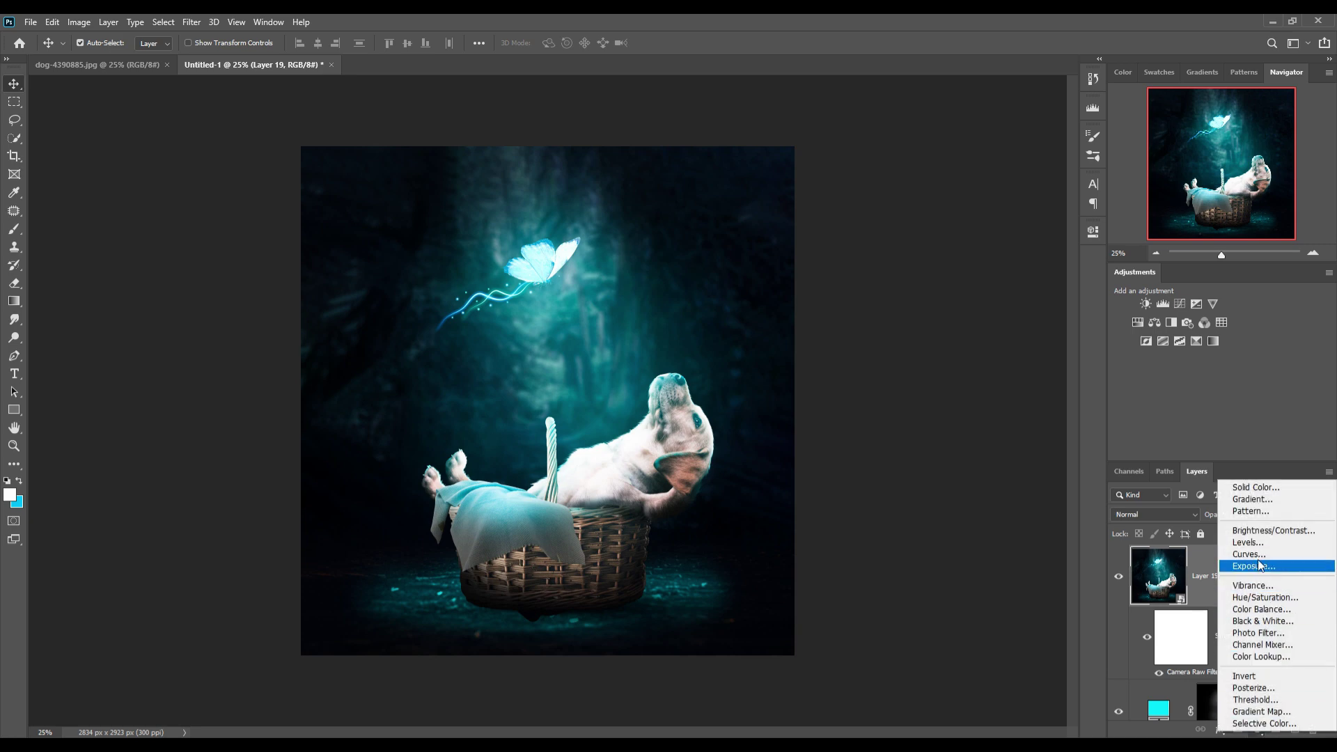
click(1250, 543)
click(1175, 607)
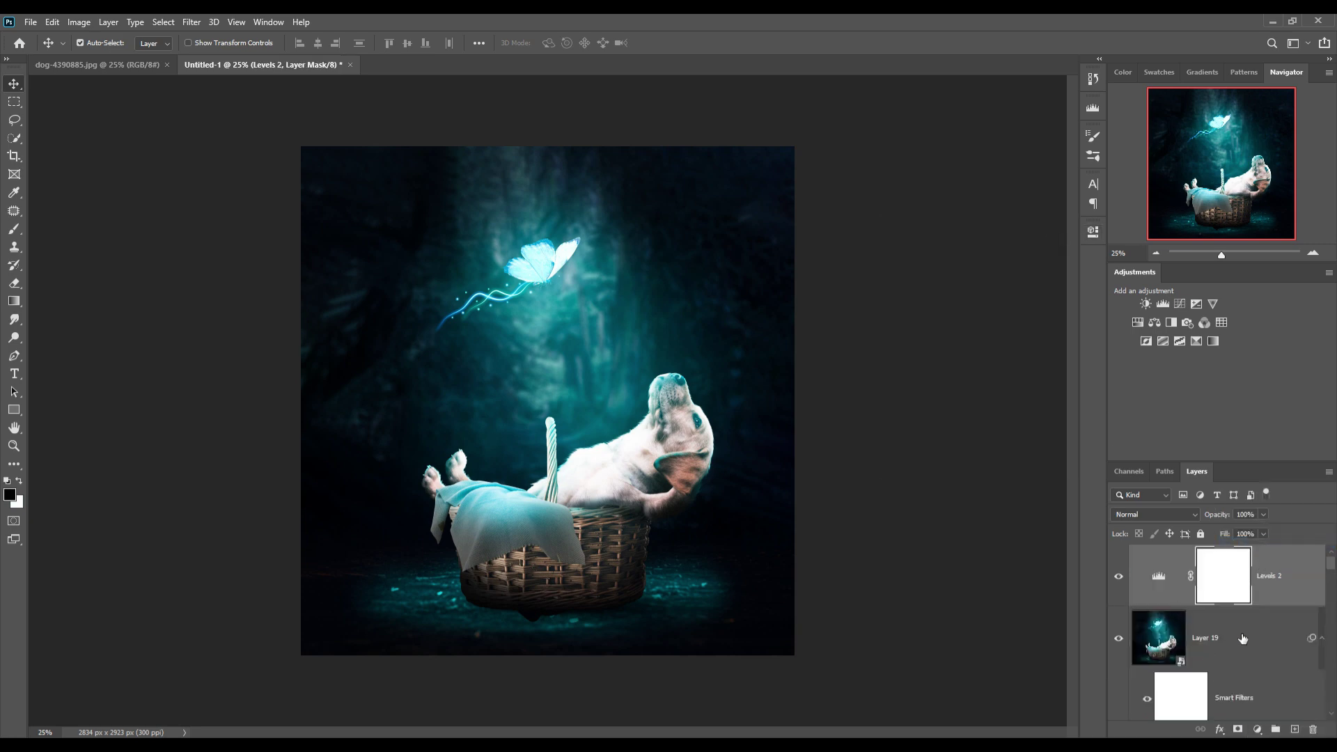
key(ctrl+z)
key(ctrl+shift+z)
key(ctrl+z)
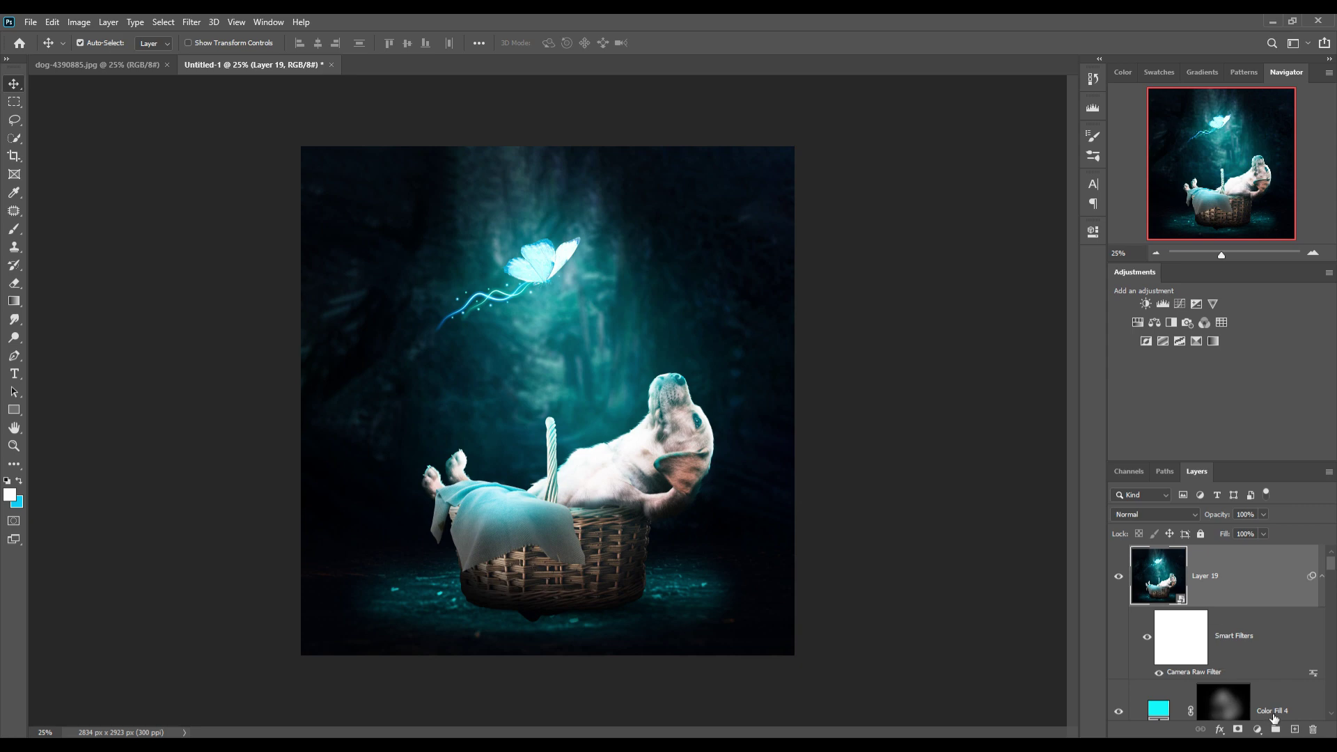
Add a darkening Curves 3 adjustment and stamp the result into a merged Layer 20
click(1257, 729)
click(1268, 563)
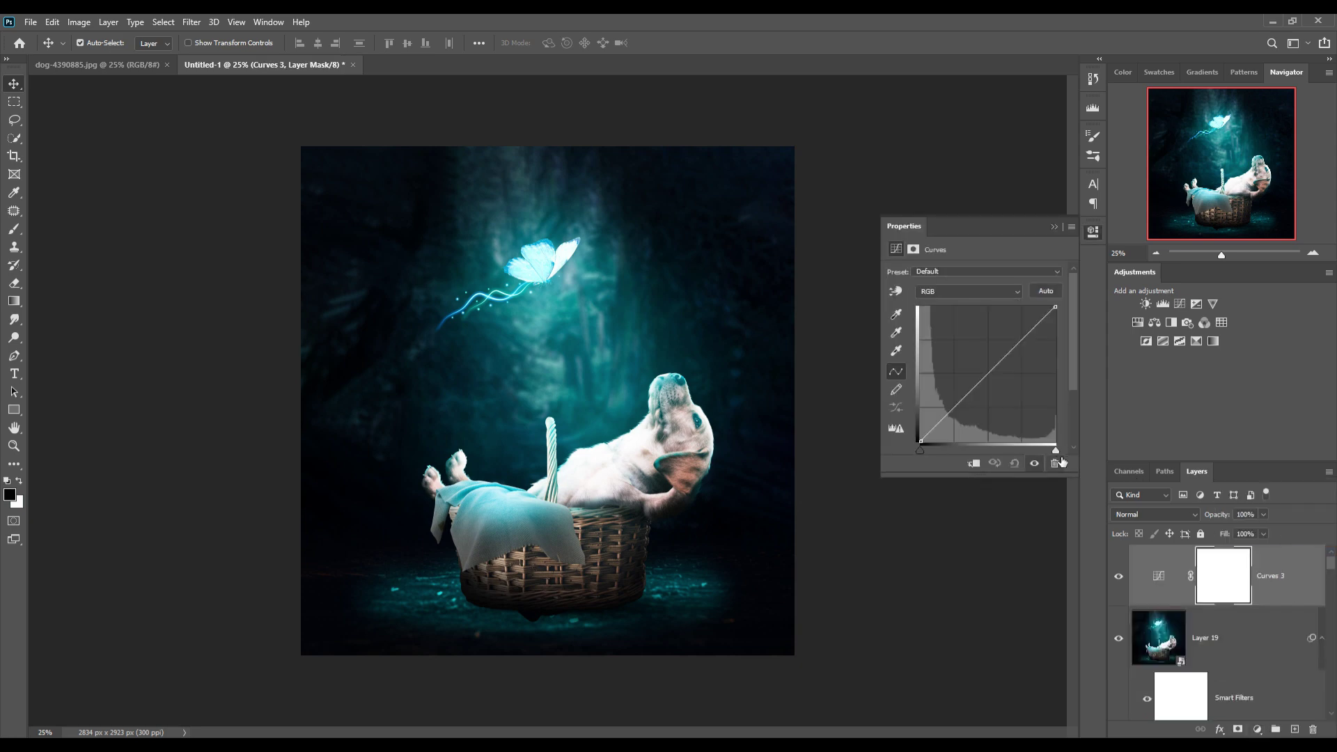
drag(994, 378, 1007, 388)
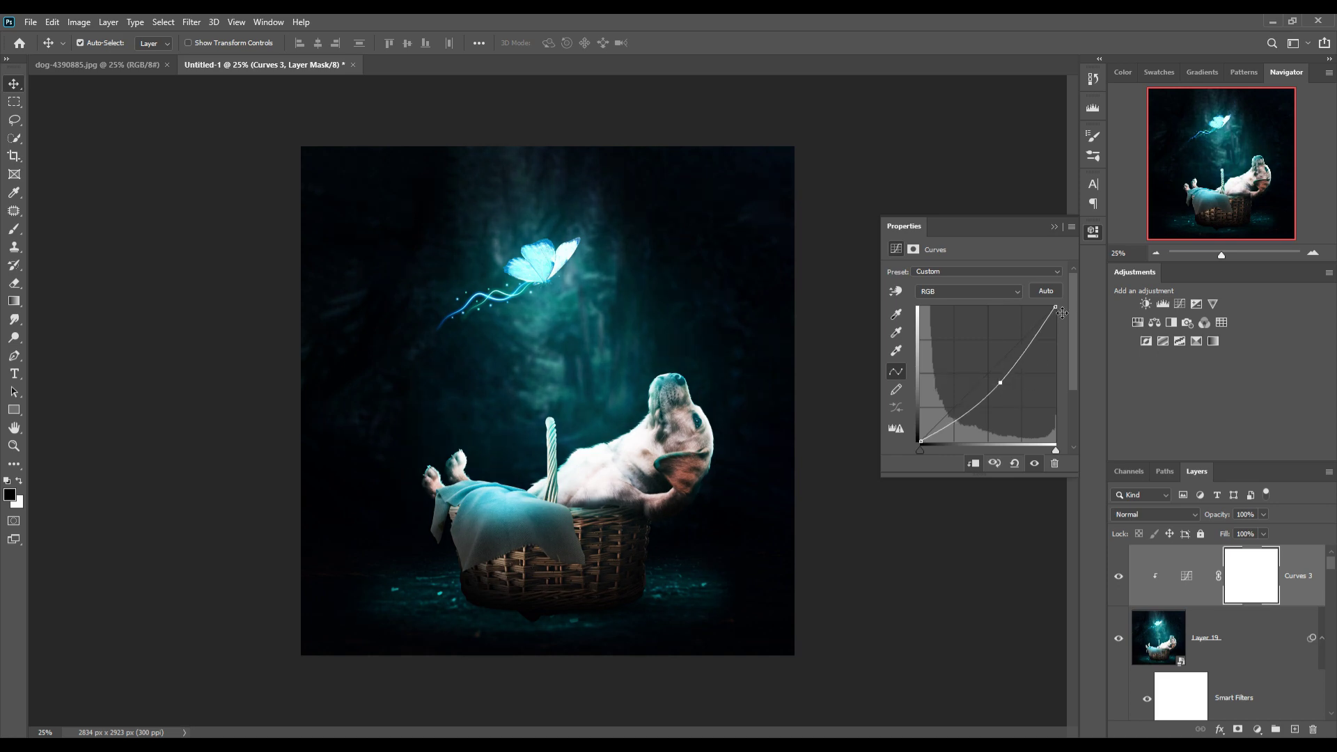
click(1053, 225)
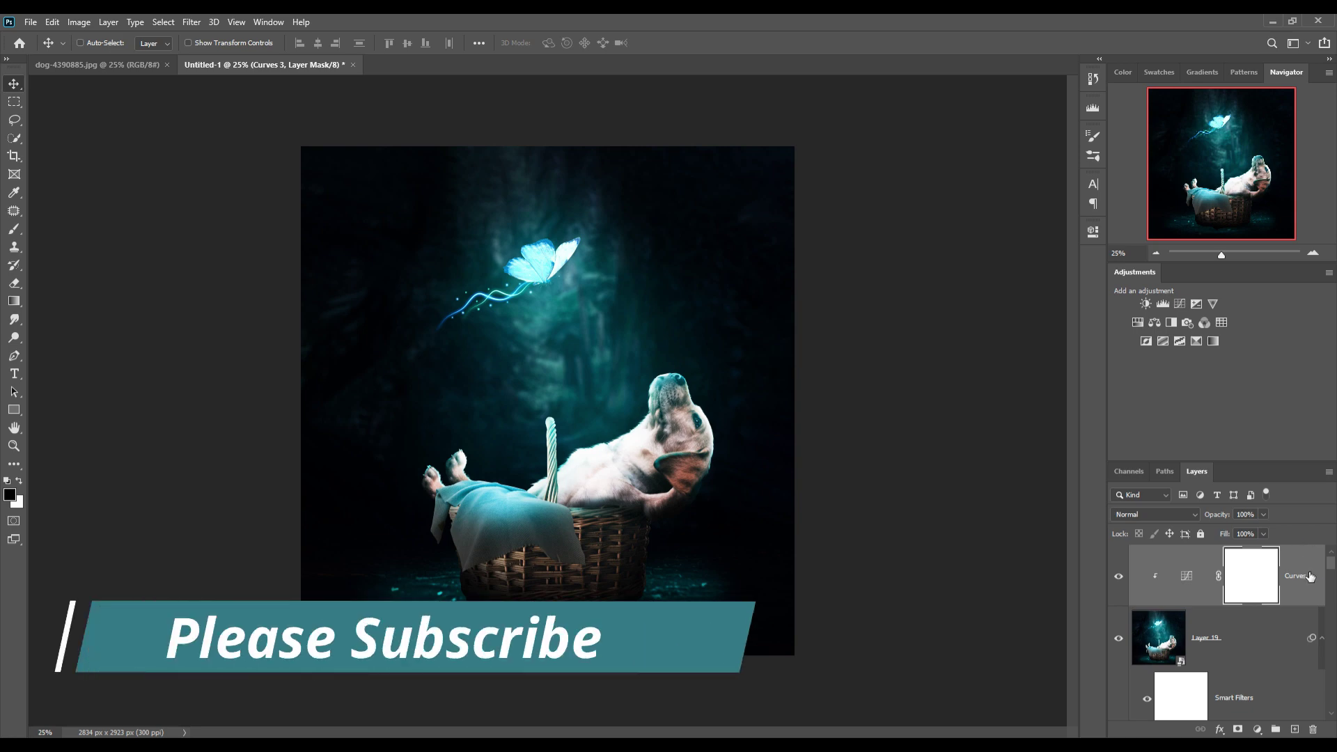
key(ctrl+shift+alt+e)
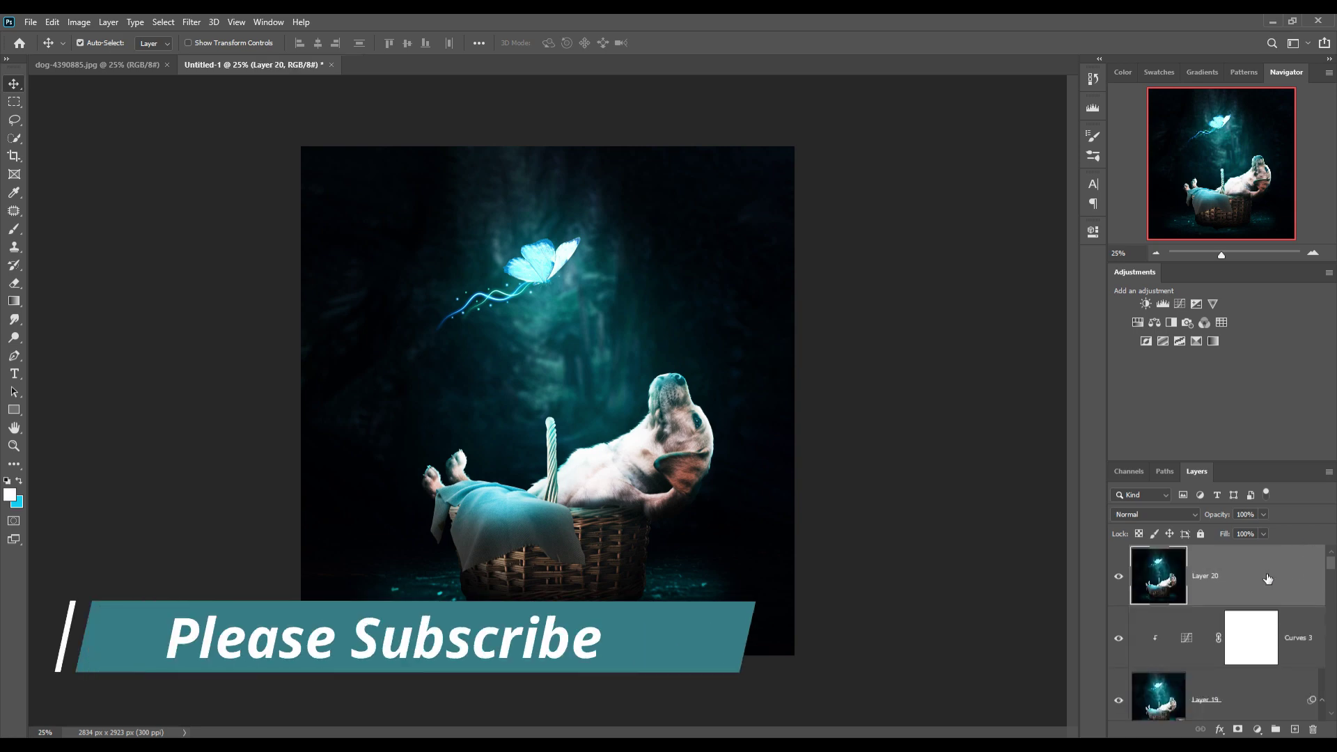